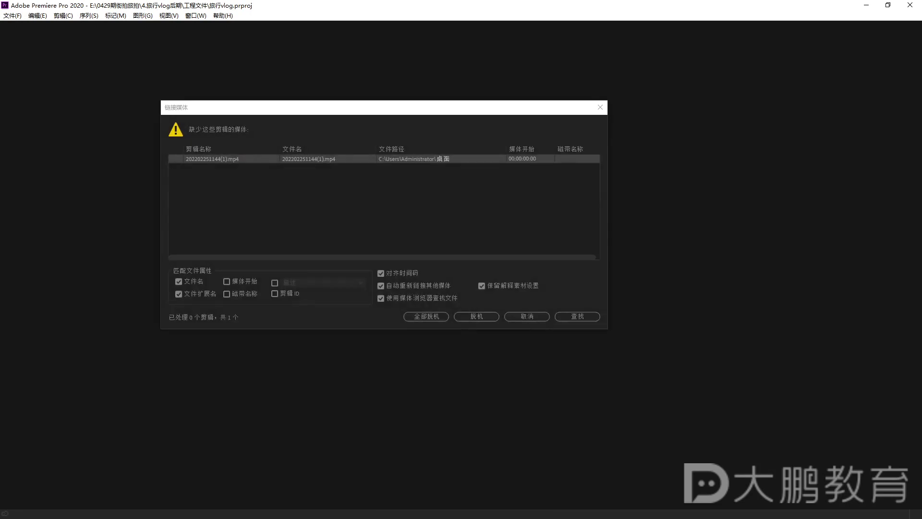
Cancel relinking the missing media and return the playhead to the start of the sequence
{"action": "left_click", "coordinate": [526, 316]}
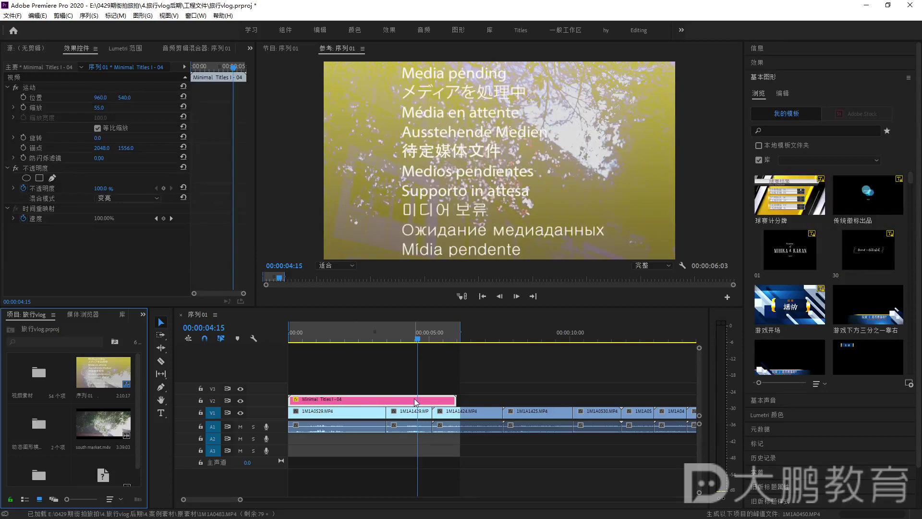
{"action": "left_click_drag", "start_coordinate": [240, 500], "coordinate": [404, 501]}
{"action": "left_click", "coordinate": [402, 469]}
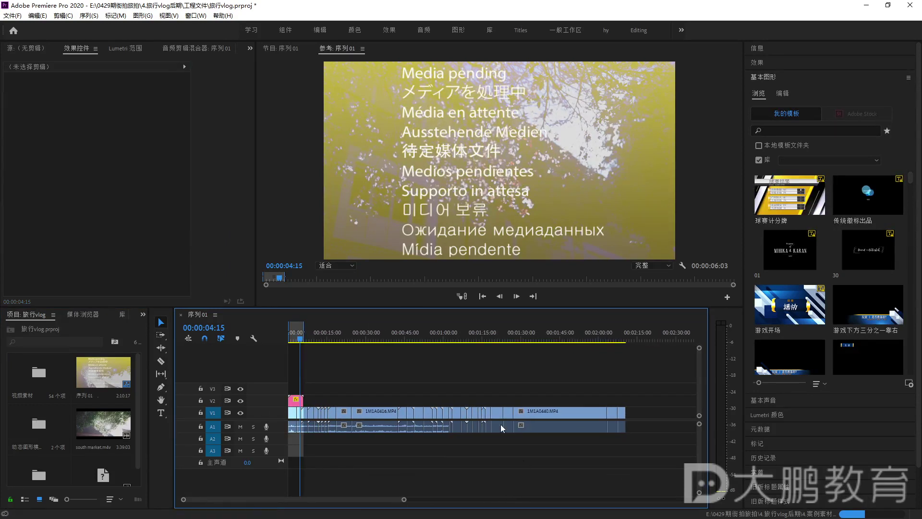
{"action": "key", "text": "ctrl+a"}
{"action": "left_click_drag", "start_coordinate": [404, 500], "coordinate": [407, 500]}
{"action": "left_click", "coordinate": [491, 489]}
{"action": "key", "text": "Home"}
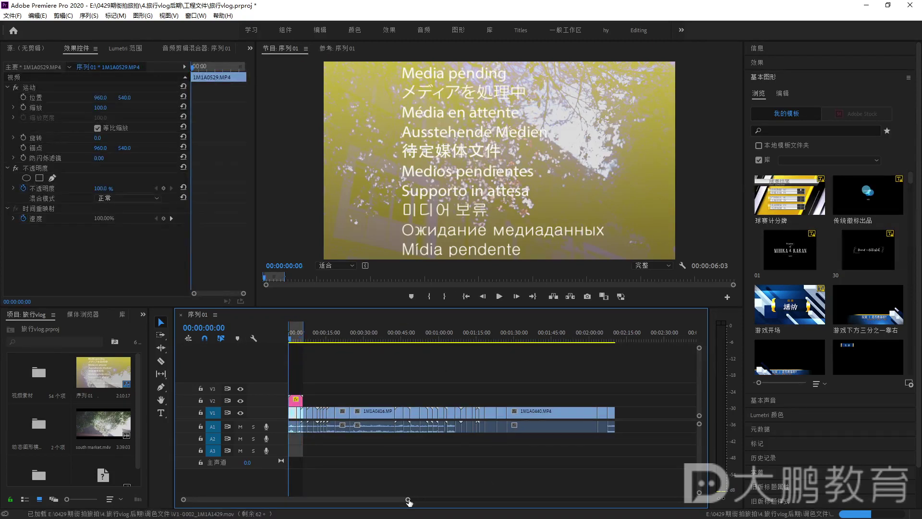
Delete the Minimal Titles I - 04 title from track V2 and briefly play the opening shot
{"action": "scroll", "coordinate": [334, 411], "scroll_direction": "up", "scroll_amount": 6}
{"action": "left_click", "coordinate": [333, 406]}
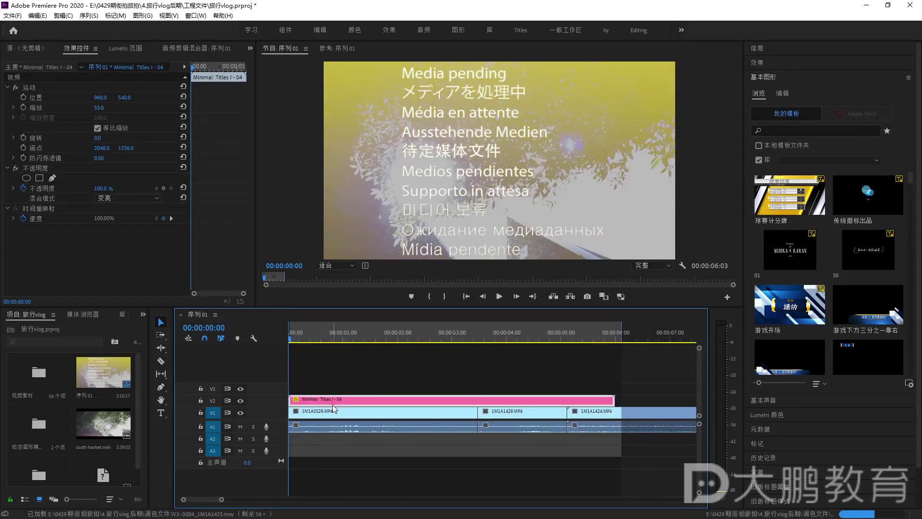
{"action": "key", "text": "Delete"}
{"action": "key", "text": "space"}
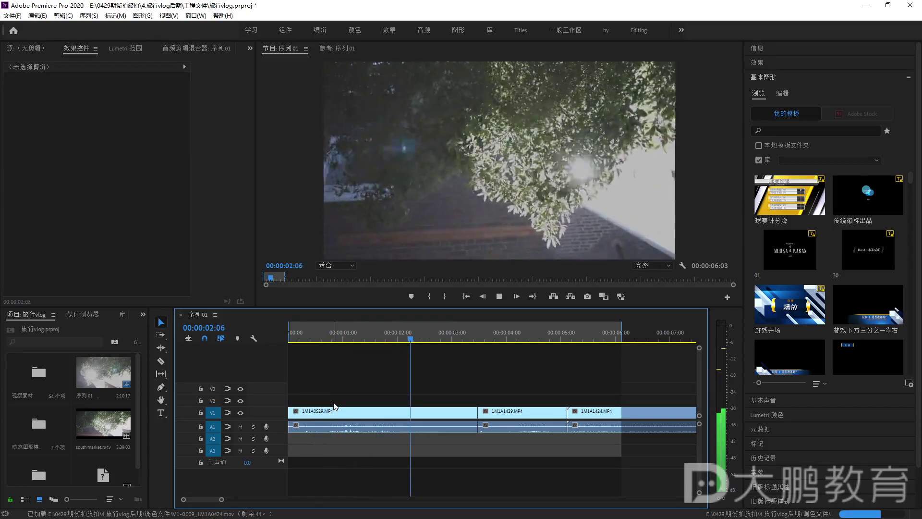
{"action": "left_click", "coordinate": [334, 407]}
Widen the project panel and accept the default replacement for the unavailable fonts
{"action": "left_click_drag", "start_coordinate": [148, 325], "coordinate": [295, 325]}
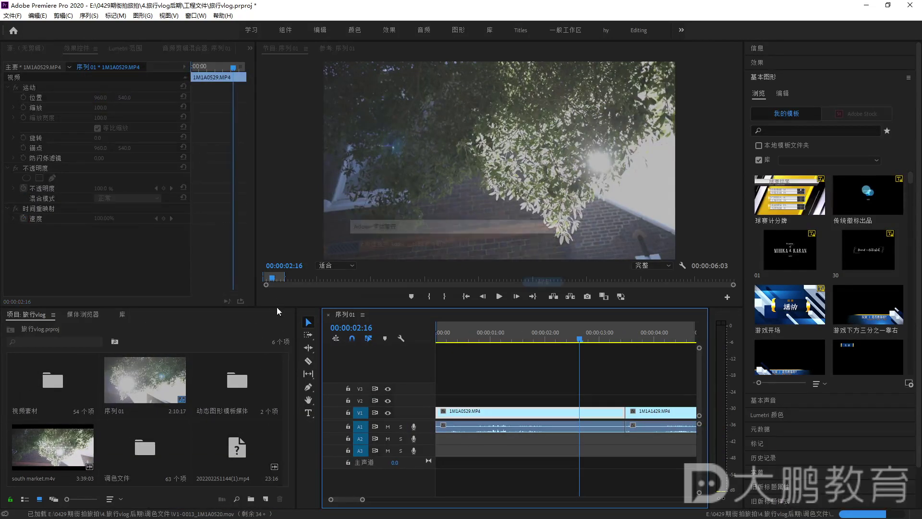
{"action": "left_click", "coordinate": [544, 279]}
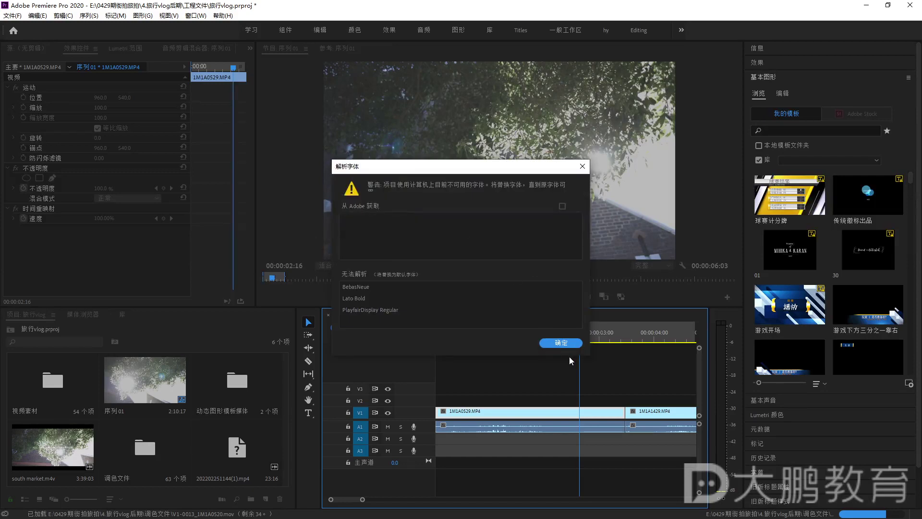
{"action": "left_click", "coordinate": [562, 342]}
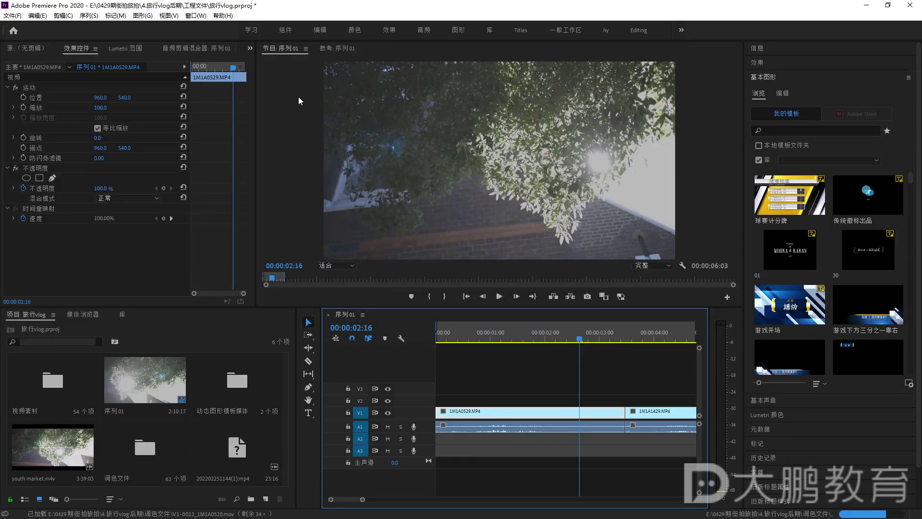
Switch the interface layout to the 编辑 (Editing) workspace
{"action": "left_click", "coordinate": [325, 27]}
{"action": "left_click_drag", "start_coordinate": [321, 308], "coordinate": [319, 250]}
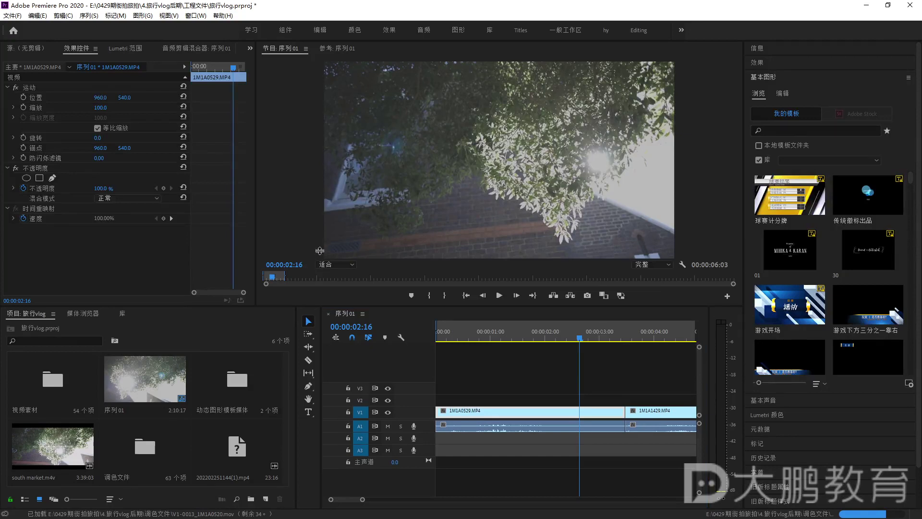
{"action": "key", "text": "alt+shift+3"}
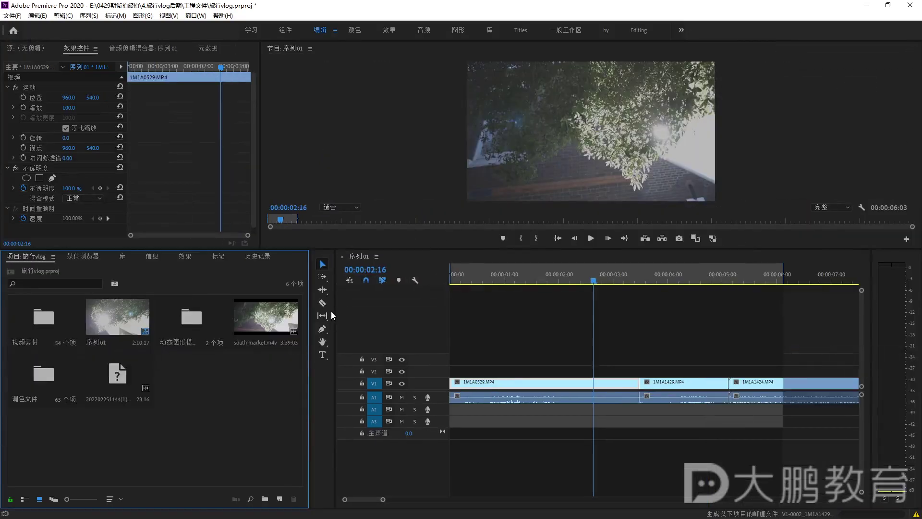
Clear the sequence's in and out points and play the opening shot from the start
{"action": "left_click_drag", "start_coordinate": [386, 503], "coordinate": [568, 499]}
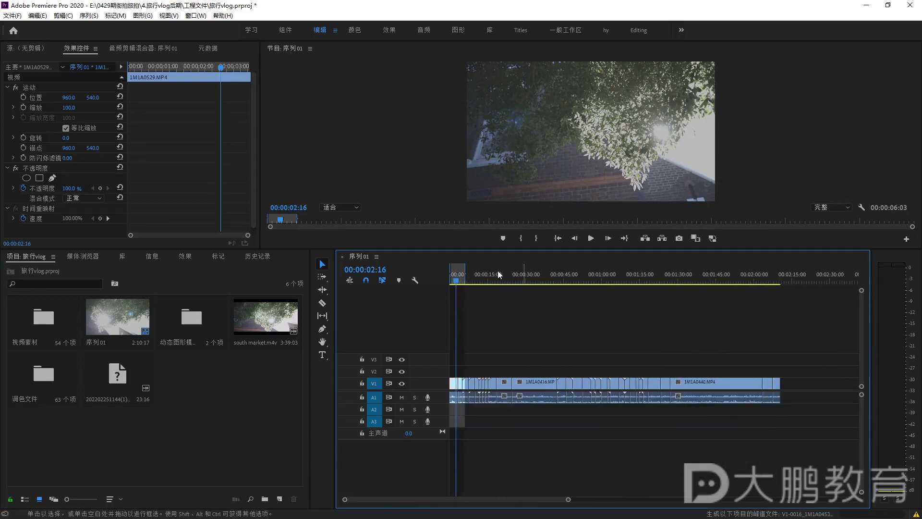
{"action": "right_click", "coordinate": [462, 270]}
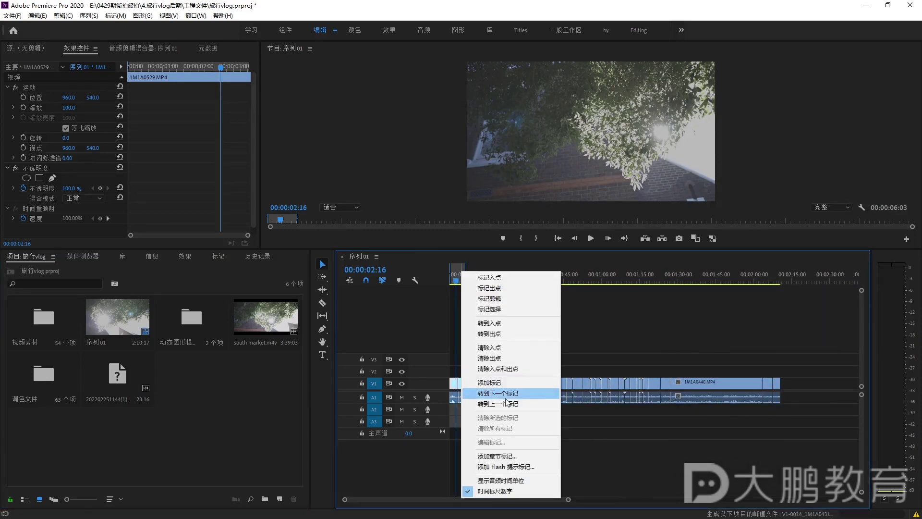
{"action": "left_click", "coordinate": [509, 369]}
{"action": "left_click", "coordinate": [507, 282]}
{"action": "key", "text": "Home"}
{"action": "key", "text": "space"}
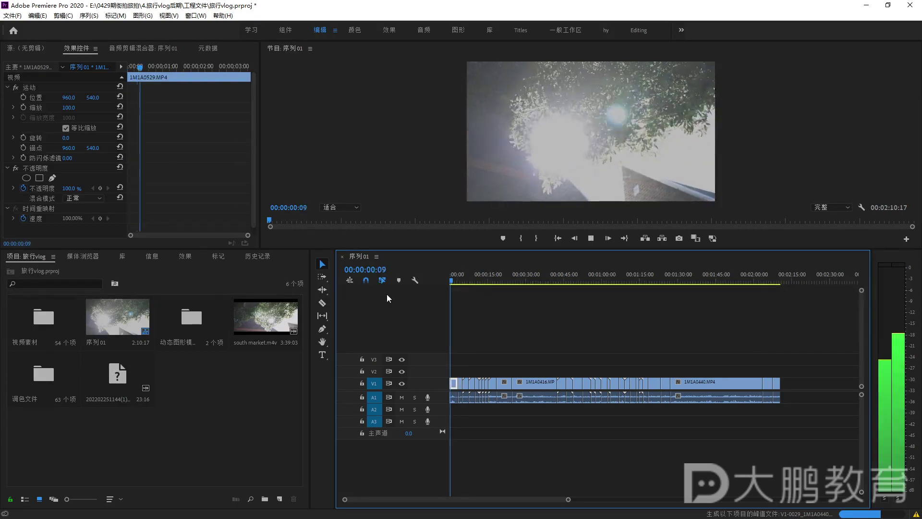
{"action": "key", "text": "space"}
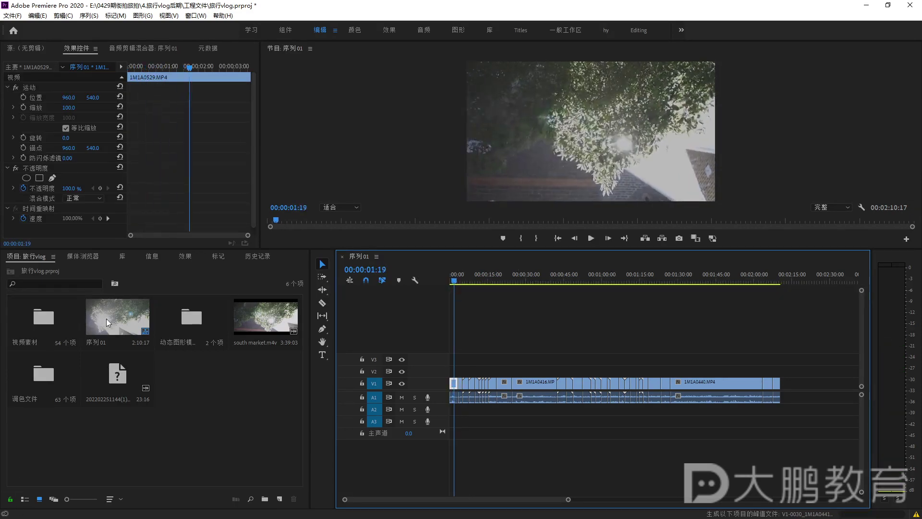
Open the 视频素材 bin in an enlarged window and display its clips as a list
{"action": "double_click", "coordinate": [44, 318]}
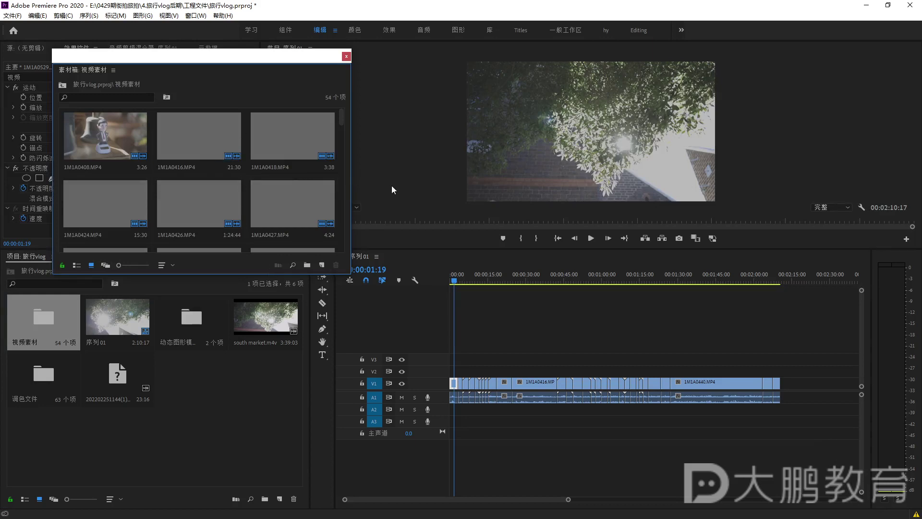
{"action": "left_click_drag", "start_coordinate": [351, 155], "coordinate": [469, 155]}
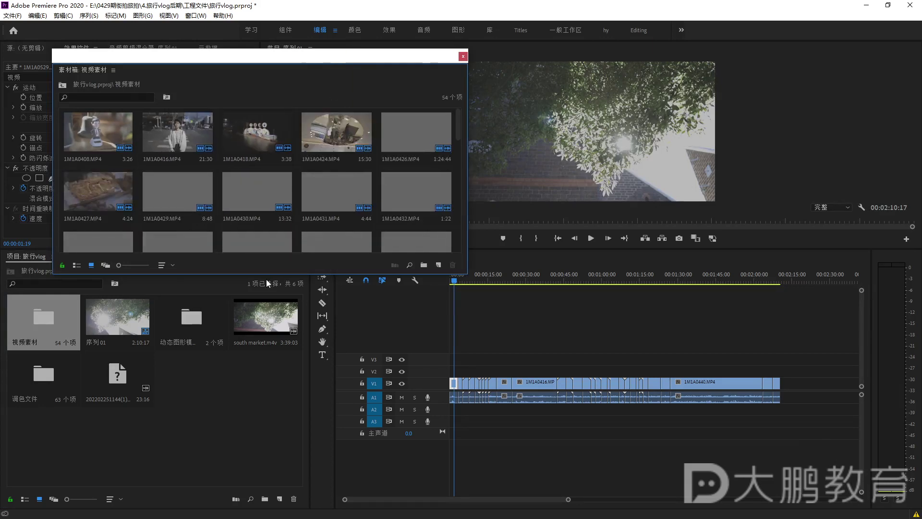
{"action": "left_click_drag", "start_coordinate": [266, 274], "coordinate": [264, 398]}
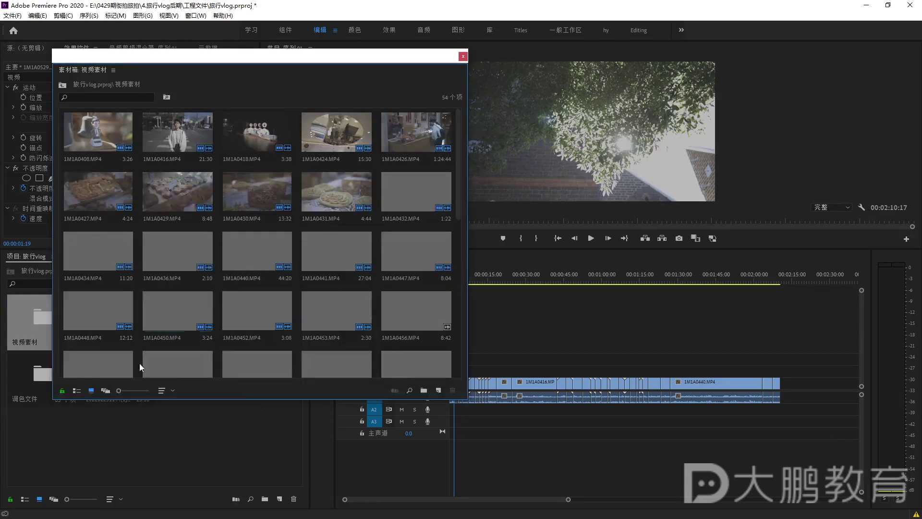
{"action": "left_click", "coordinate": [162, 391]}
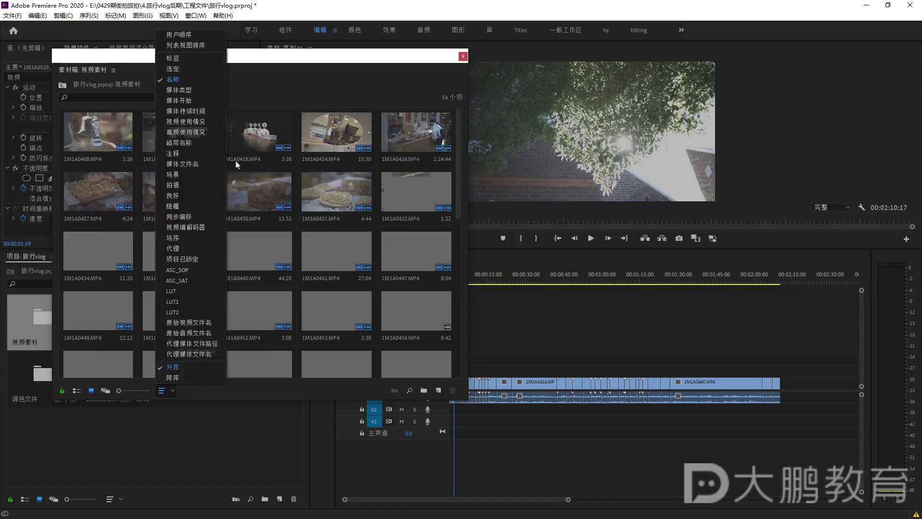
{"action": "left_click", "coordinate": [192, 50]}
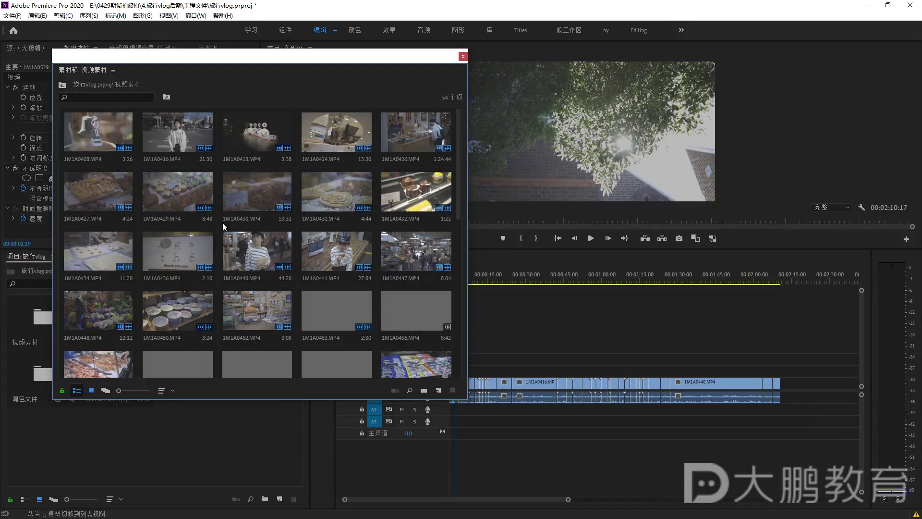
{"action": "left_click", "coordinate": [77, 391]}
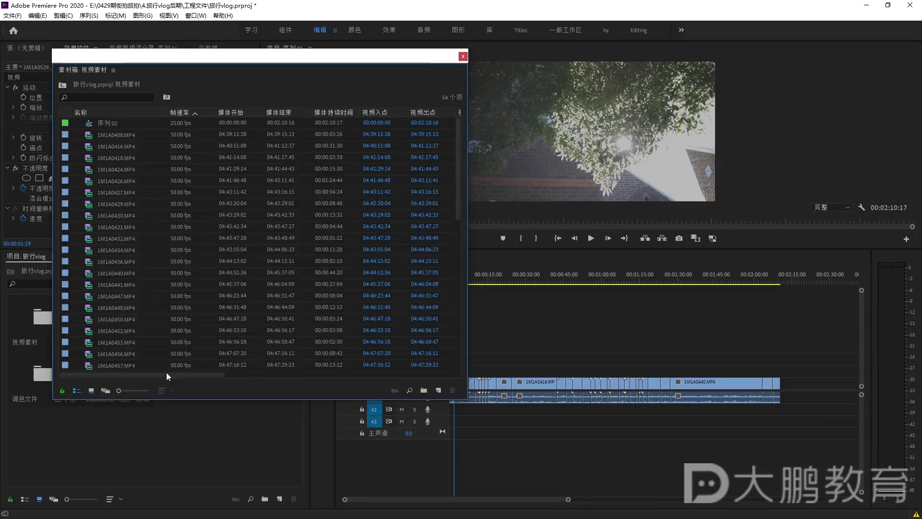
Examine the clips' frame rate, video and audio information in the bin, and close it
{"action": "left_click_drag", "start_coordinate": [109, 373], "coordinate": [90, 371]}
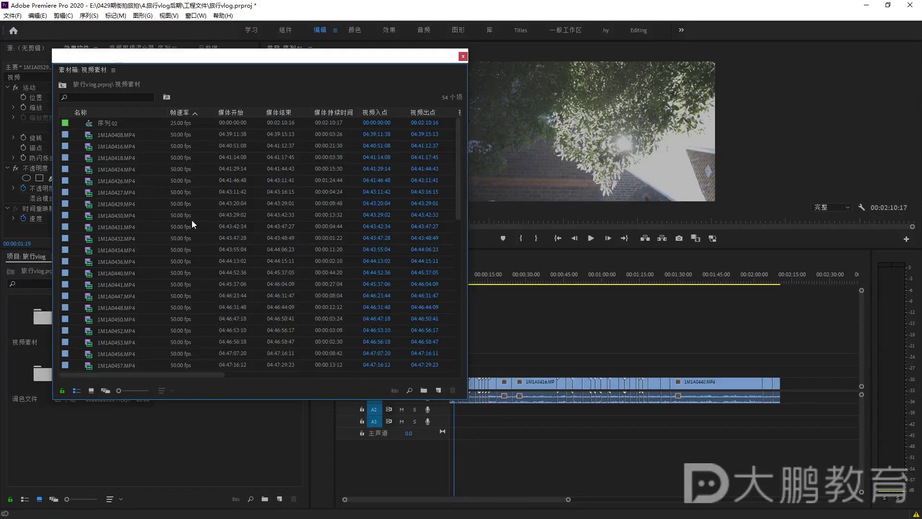
{"action": "scroll", "coordinate": [212, 222], "scroll_direction": "down", "scroll_amount": 5}
{"action": "scroll", "coordinate": [193, 249], "scroll_direction": "down", "scroll_amount": 6}
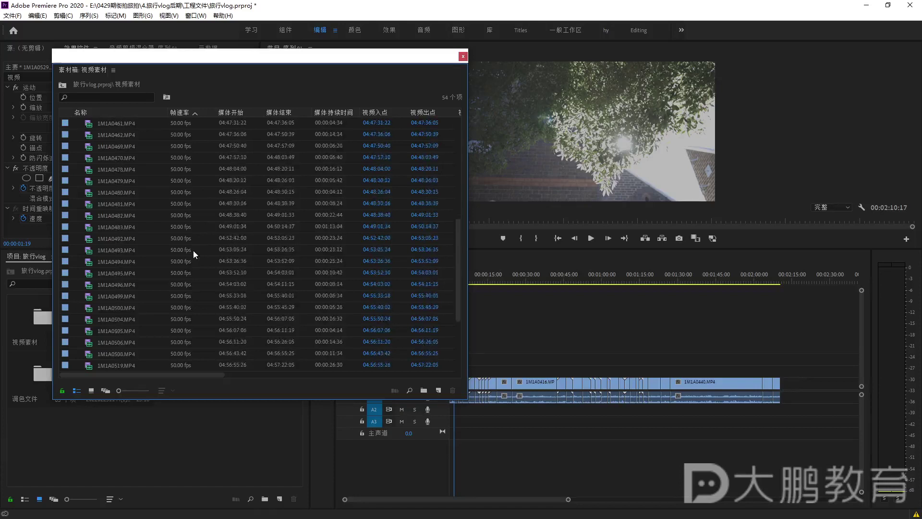
{"action": "scroll", "coordinate": [195, 253], "scroll_direction": "up", "scroll_amount": 11}
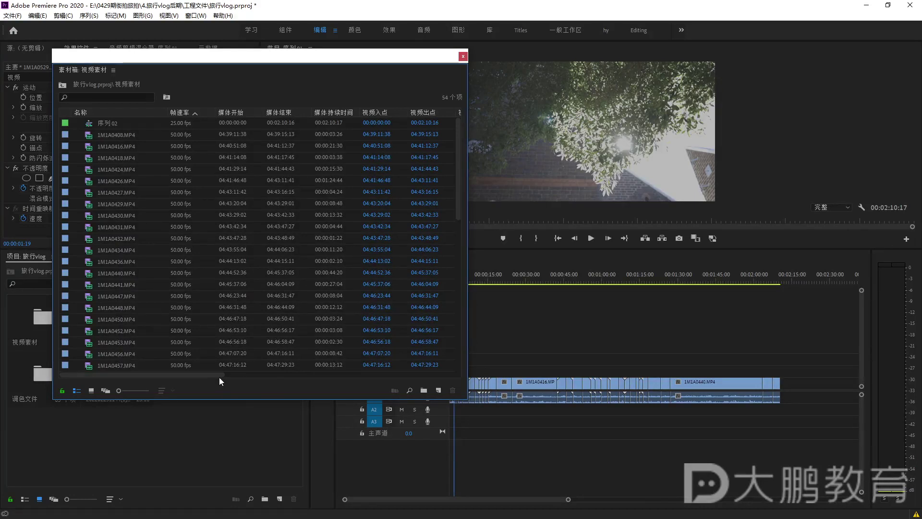
{"action": "left_click_drag", "start_coordinate": [208, 376], "coordinate": [298, 375]}
{"action": "scroll", "coordinate": [322, 261], "scroll_direction": "down", "scroll_amount": 10}
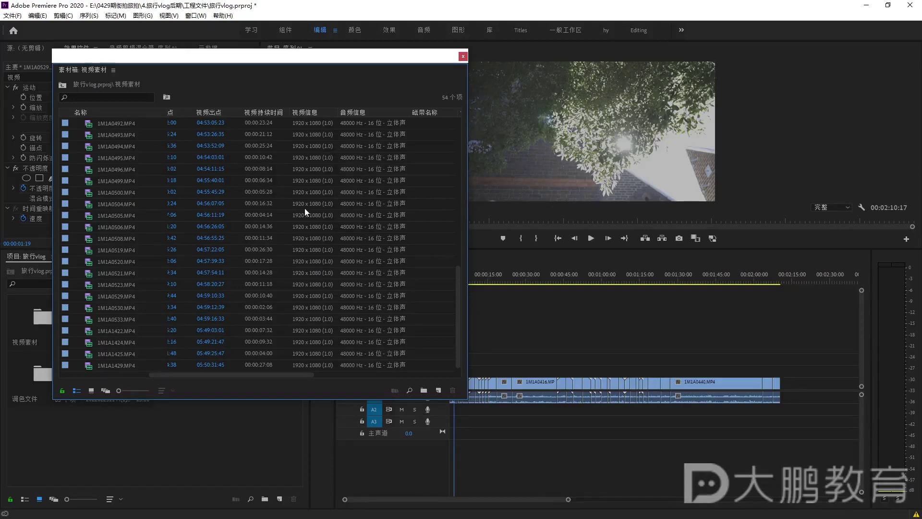
{"action": "left_click", "coordinate": [463, 56]}
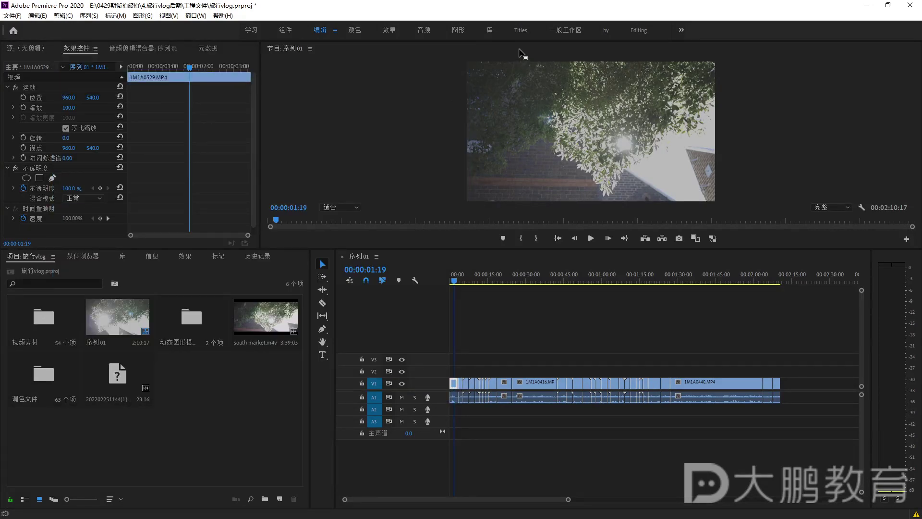
{"action": "left_click", "coordinate": [120, 385]}
{"action": "key", "text": "Delete"}
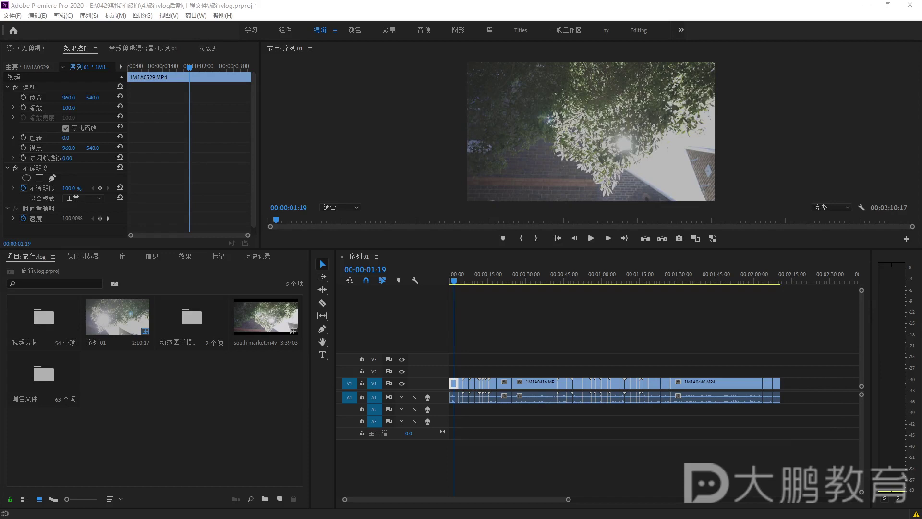
{"action": "left_click", "coordinate": [130, 387]}
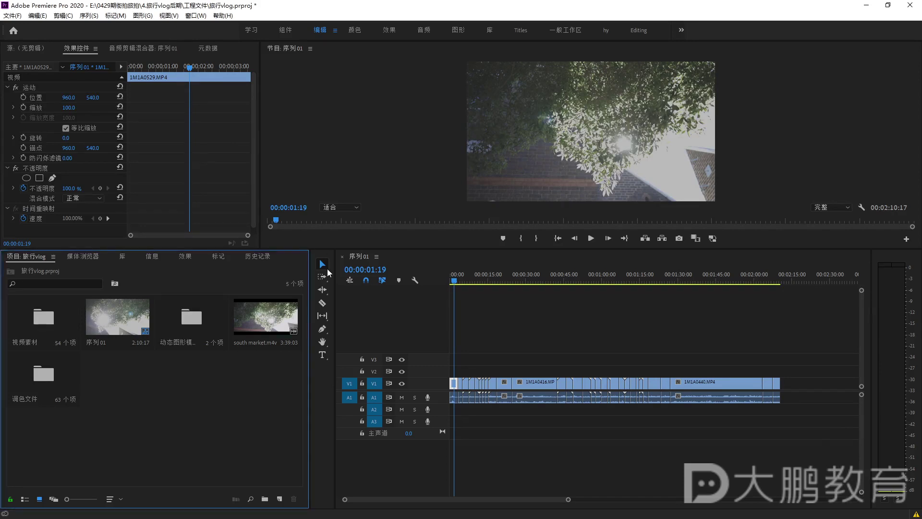
Widen the timeline area, play the sequence briefly and return the playhead to the start
{"action": "left_click_drag", "start_coordinate": [312, 288], "coordinate": [216, 288]}
{"action": "left_click_drag", "start_coordinate": [527, 500], "coordinate": [484, 500]}
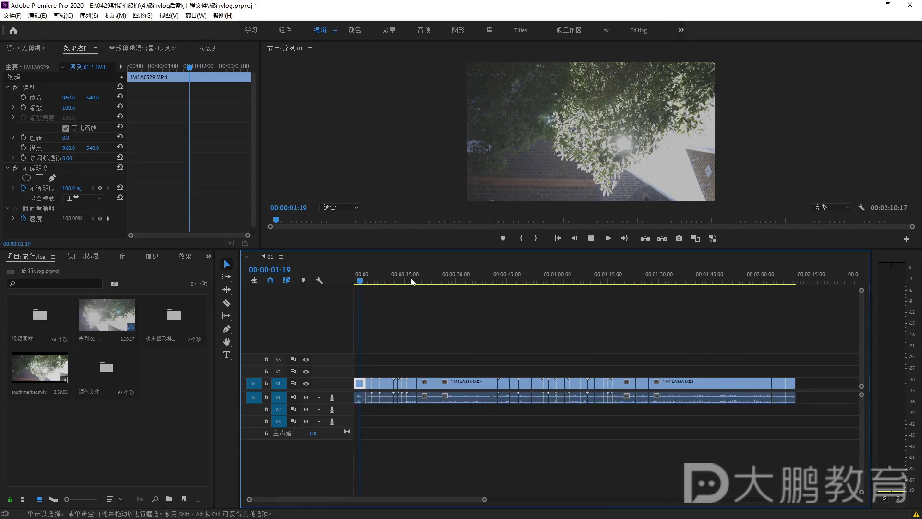
{"action": "key", "text": "space"}
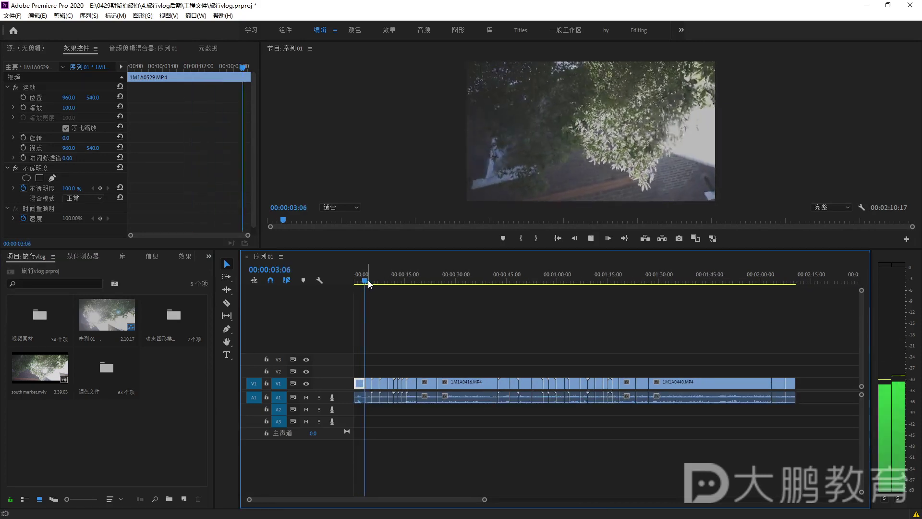
{"action": "left_click_drag", "start_coordinate": [368, 284], "coordinate": [149, 349]}
{"action": "left_click_drag", "start_coordinate": [485, 500], "coordinate": [590, 499]}
{"action": "left_click_drag", "start_coordinate": [405, 362], "coordinate": [675, 446]}
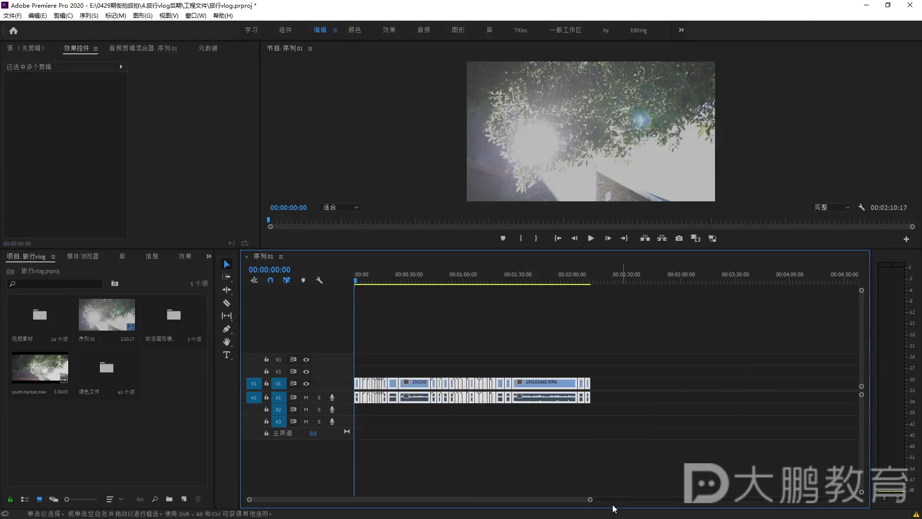
{"action": "left_click_drag", "start_coordinate": [590, 500], "coordinate": [408, 499]}
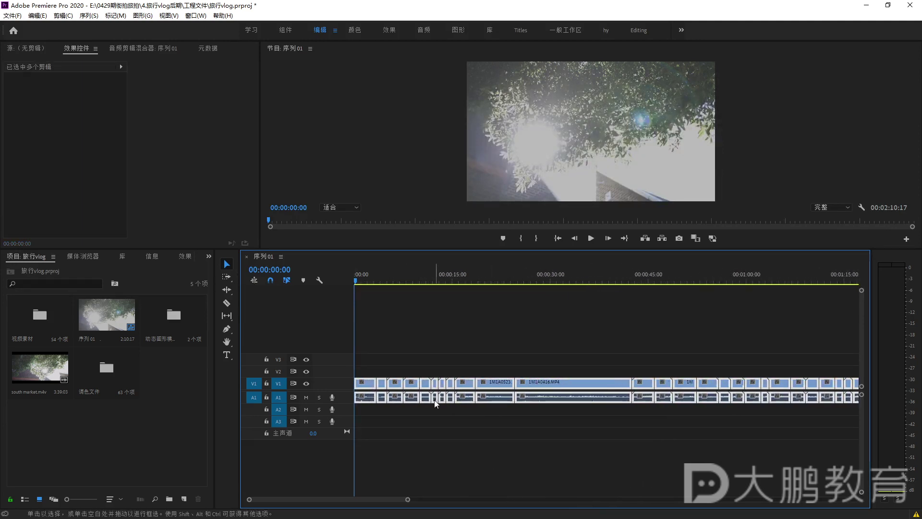
{"action": "right_click", "coordinate": [473, 398]}
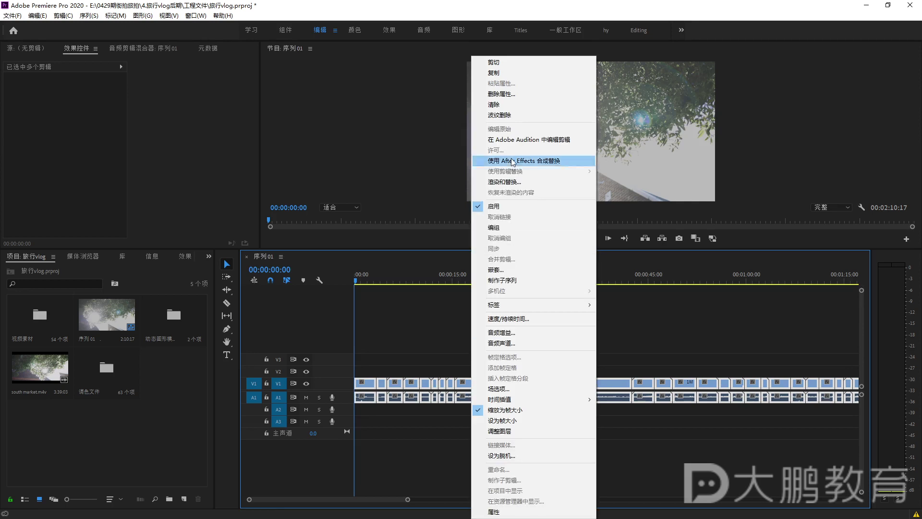
{"action": "mouse_move", "coordinate": [517, 305]}
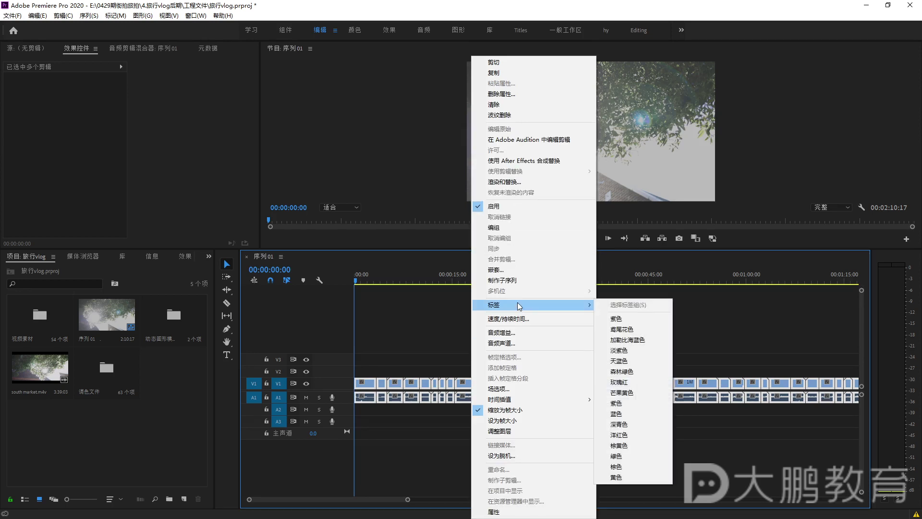
{"action": "left_click", "coordinate": [459, 398]}
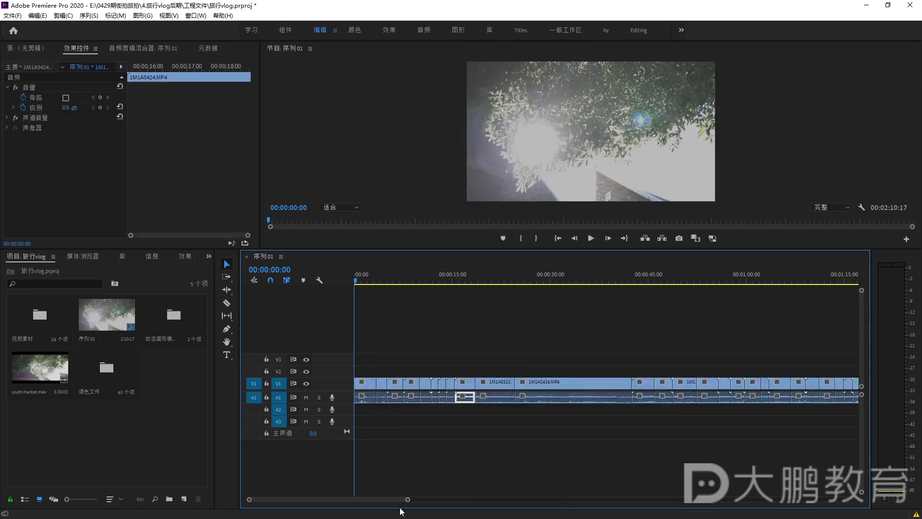
Delete all audio clips on track A1 of the sequence, keeping the video clips on V1
{"action": "left_click_drag", "start_coordinate": [407, 499], "coordinate": [505, 489]}
{"action": "left_click_drag", "start_coordinate": [679, 432], "coordinate": [358, 391]}
{"action": "left_click_drag", "start_coordinate": [742, 422], "coordinate": [344, 395]}
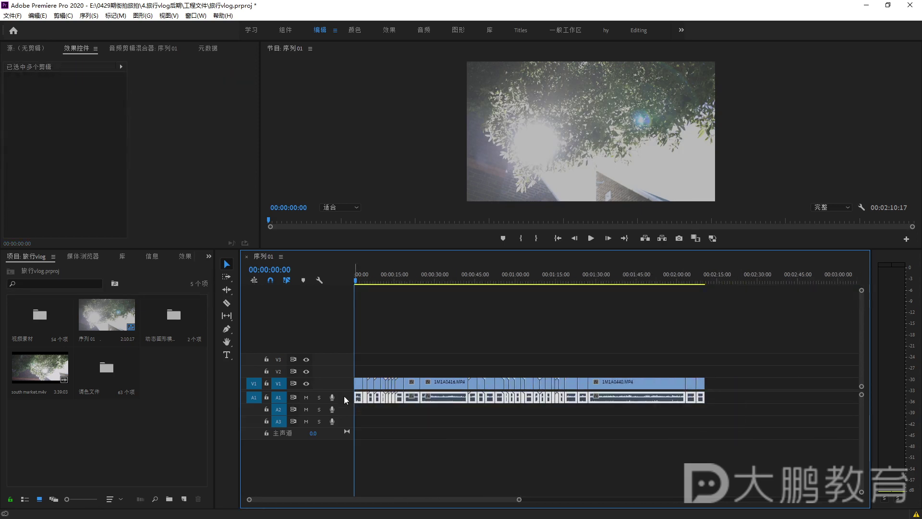
{"action": "key", "text": "Delete"}
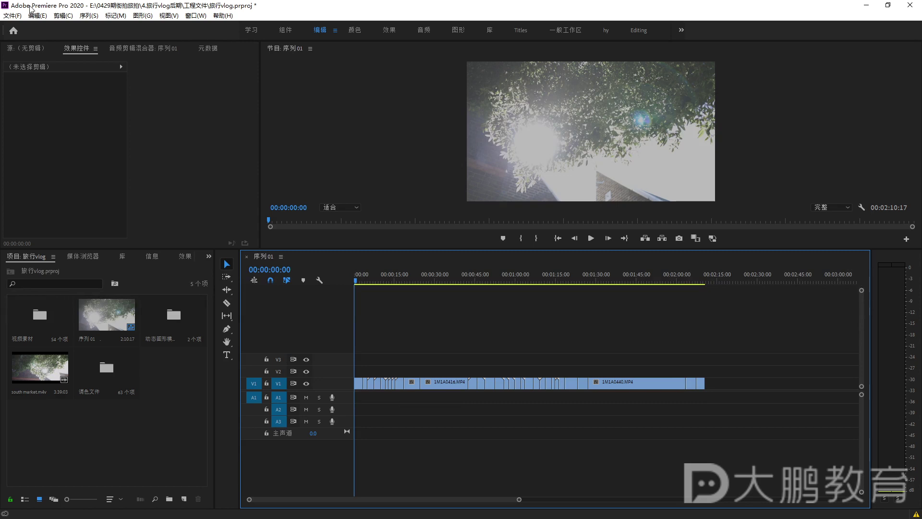
Start a Final Cut Pro XML export of the sequence and choose the folder E:\0429期街拍旅拍\4.旅行vlog后期
{"action": "left_click", "coordinate": [12, 15]}
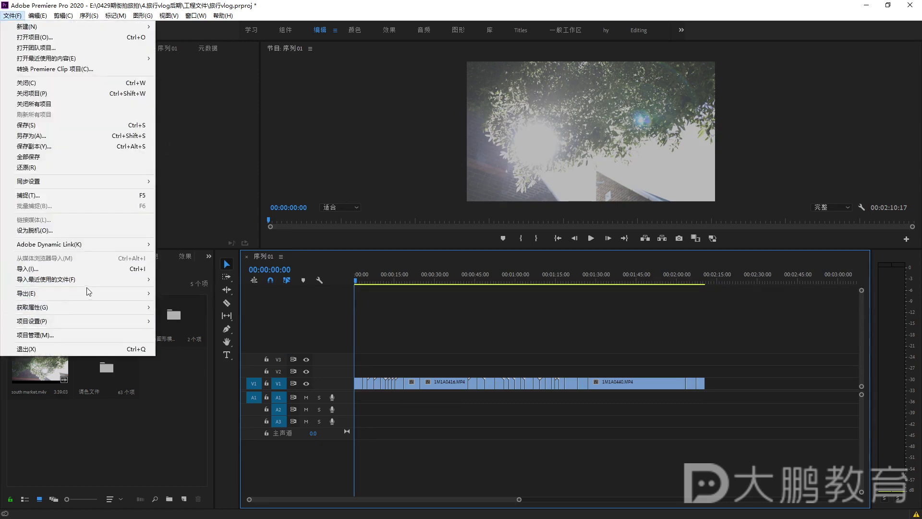
{"action": "mouse_move", "coordinate": [88, 291]}
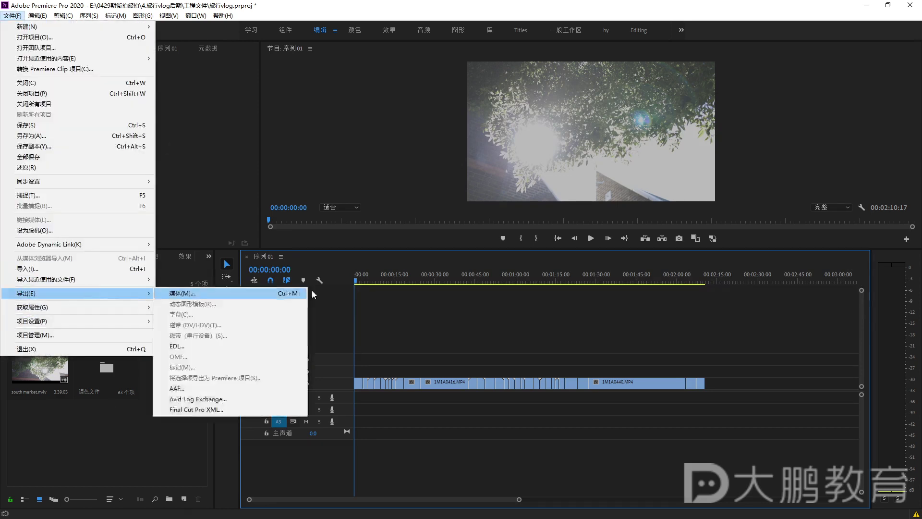
{"action": "left_click", "coordinate": [205, 415]}
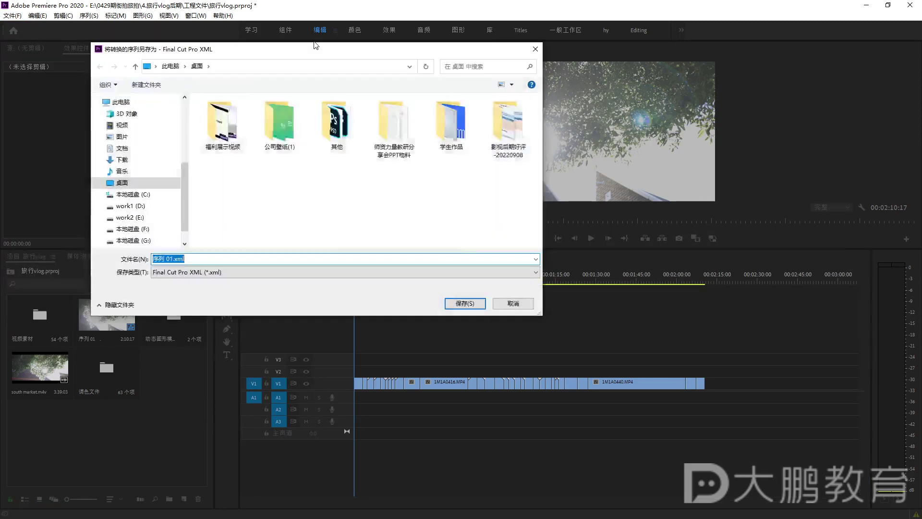
{"action": "left_click", "coordinate": [160, 233]}
{"action": "left_click", "coordinate": [129, 217]}
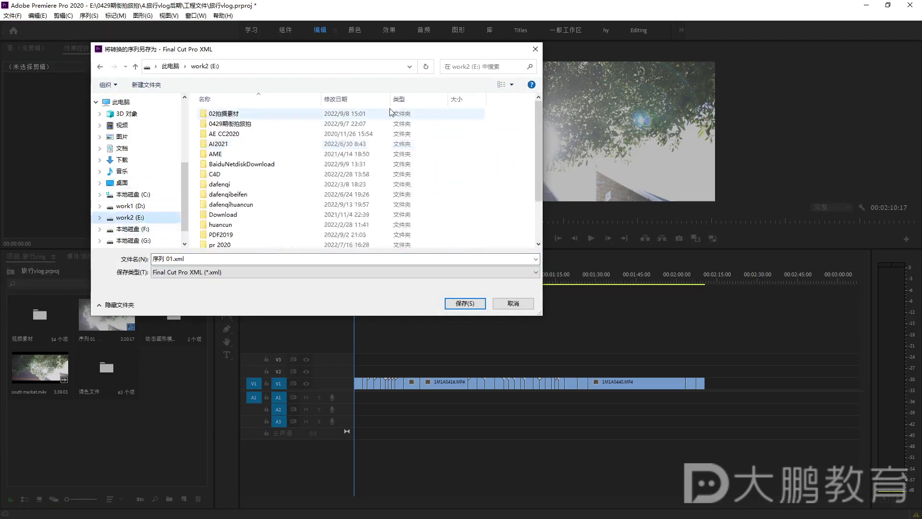
{"action": "double_click", "coordinate": [474, 127]}
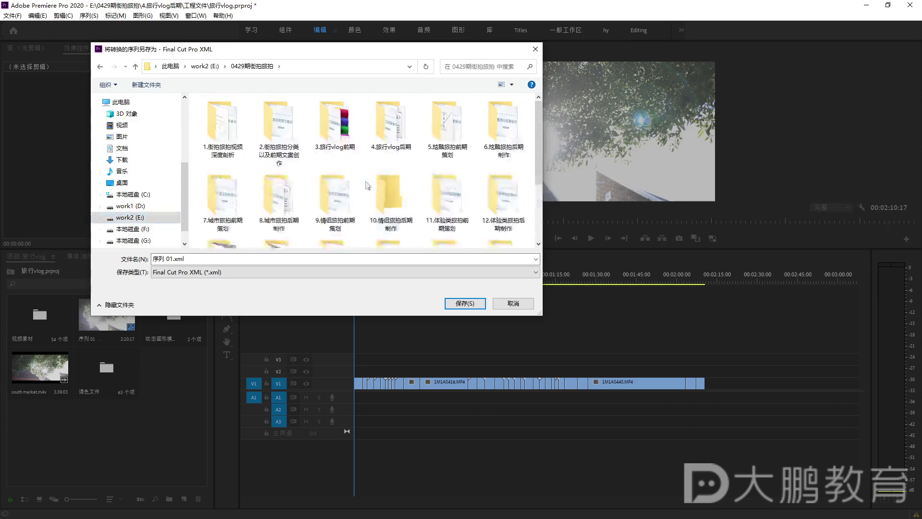
{"action": "double_click", "coordinate": [390, 126]}
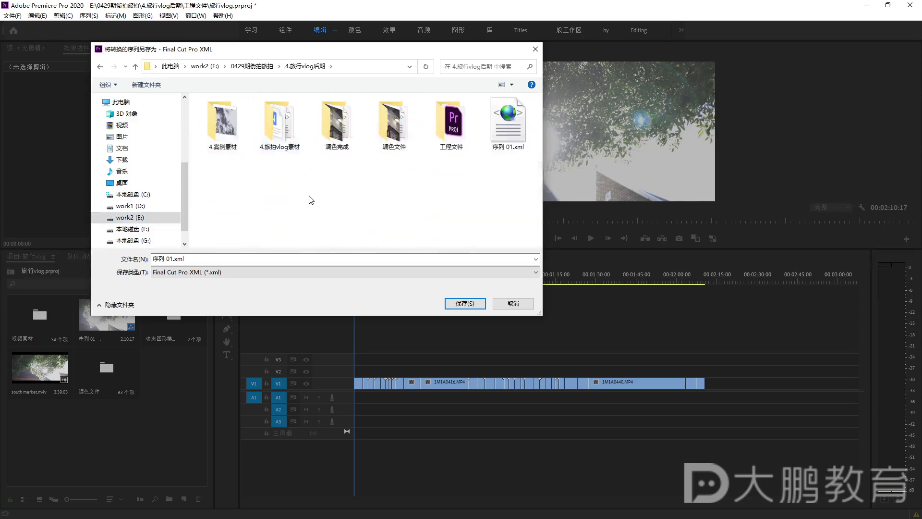
Name the XML file PR导出.xml and save the export
{"action": "double_click", "coordinate": [169, 259]}
{"action": "key", "text": "BackSpace"}
{"action": "type", "text": "PR"}
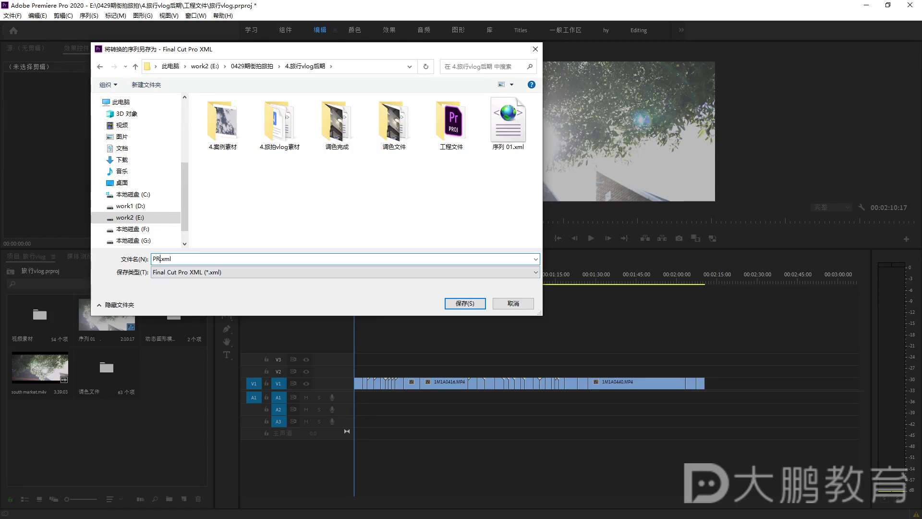
{"action": "type", "text": "DAP"}
{"action": "type", "text": "导出"}
{"action": "left_click", "coordinate": [465, 303]}
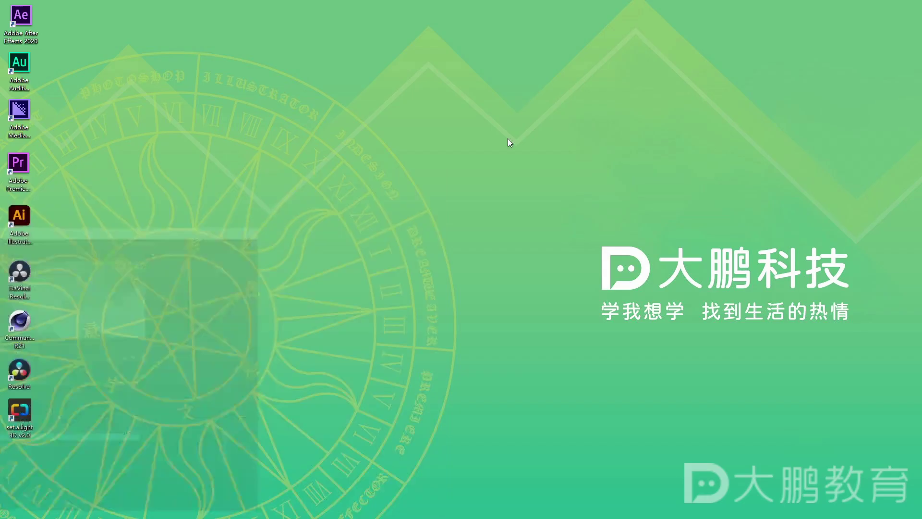
Refresh the desktop and launch DaVinci Resolve
{"action": "right_click", "coordinate": [177, 271]}
{"action": "left_click", "coordinate": [204, 303]}
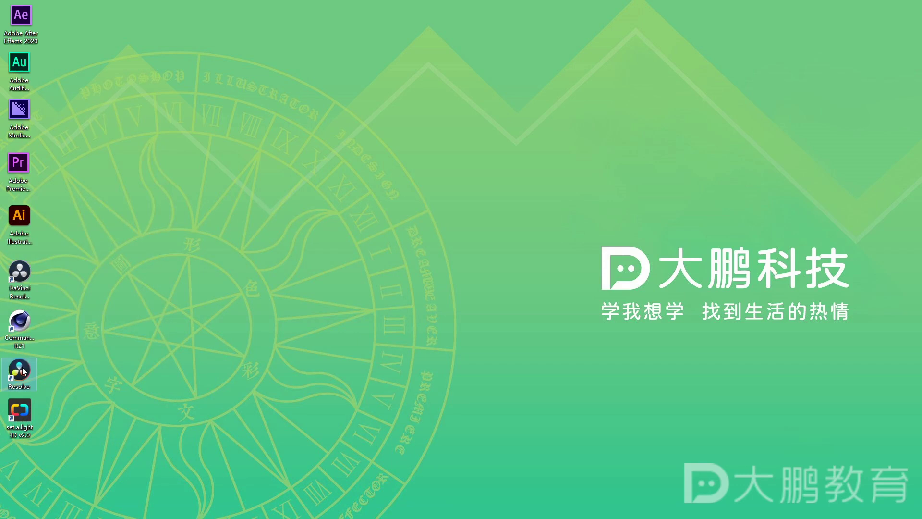
{"action": "right_click", "coordinate": [22, 367]}
{"action": "left_click", "coordinate": [57, 71]}
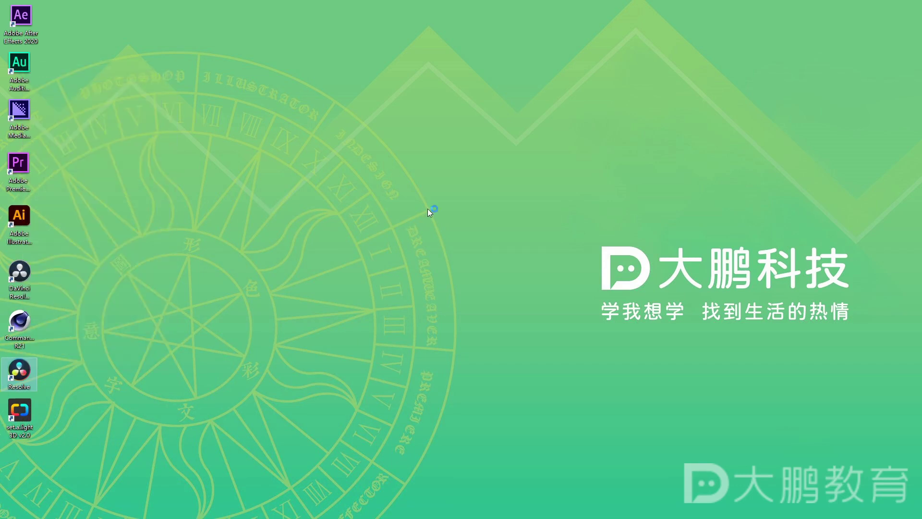
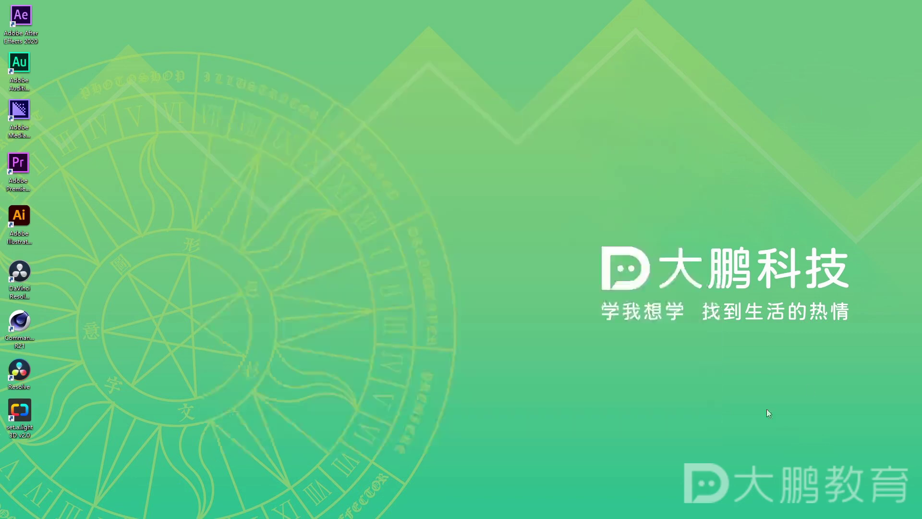
On the Media page, start importing an AAF/EDL/XML timeline into the media pool
{"action": "left_click", "coordinate": [289, 507]}
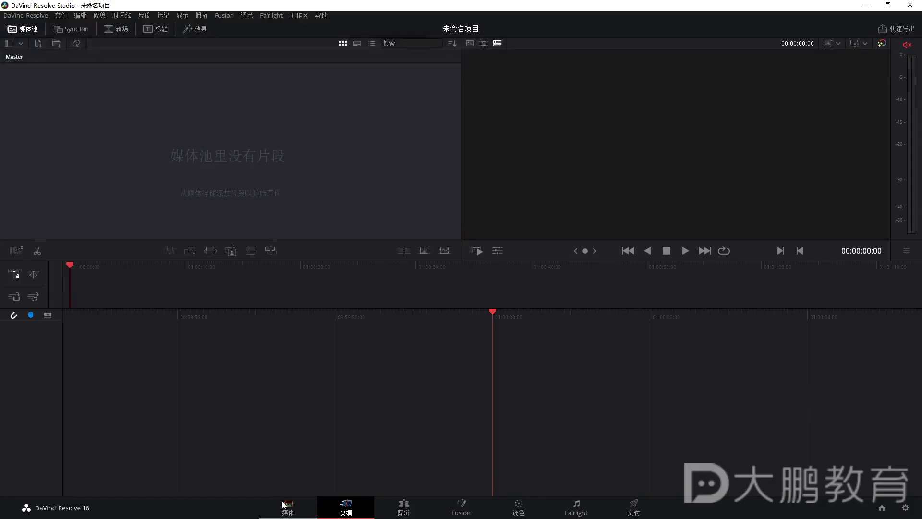
{"action": "right_click", "coordinate": [295, 333]}
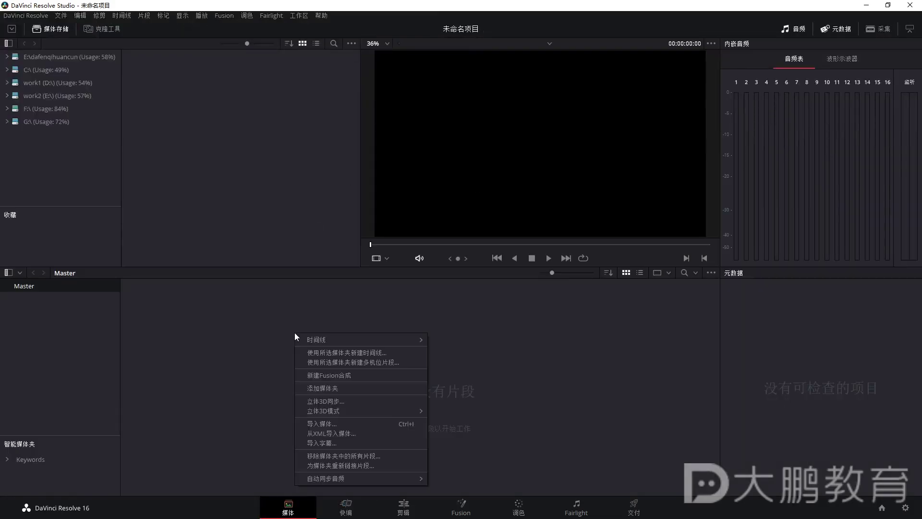
{"action": "mouse_move", "coordinate": [308, 339]}
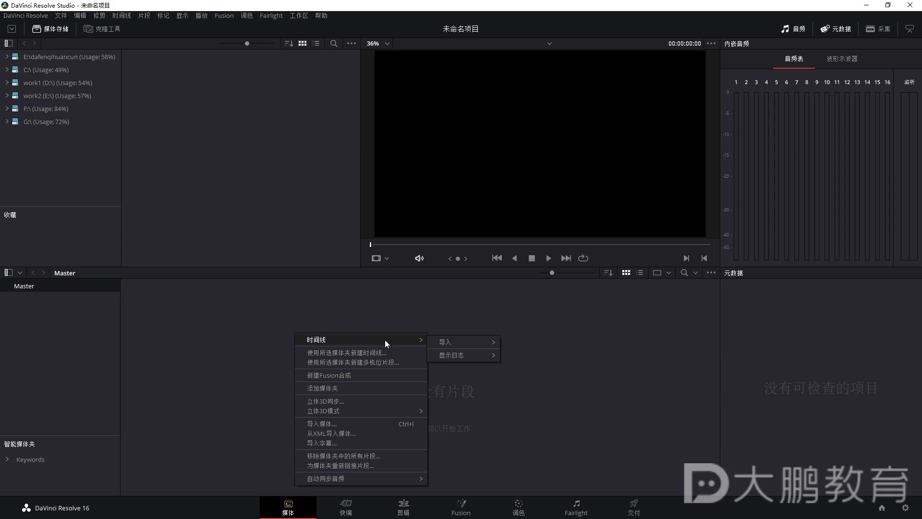
{"action": "mouse_move", "coordinate": [486, 344]}
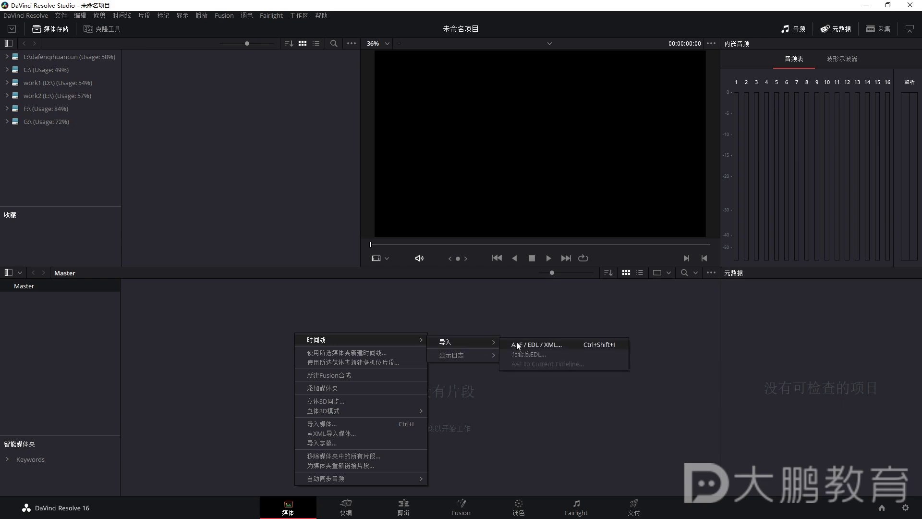
{"action": "left_click", "coordinate": [543, 346]}
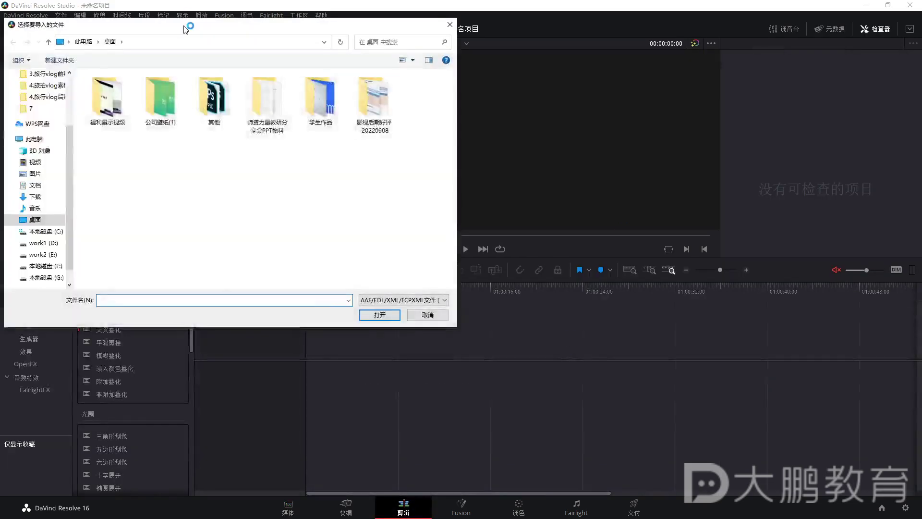
Import the timeline file PR导出.xml from E:\0429期街拍旅拍\4.旅行vlog后期
{"action": "left_click", "coordinate": [198, 398]}
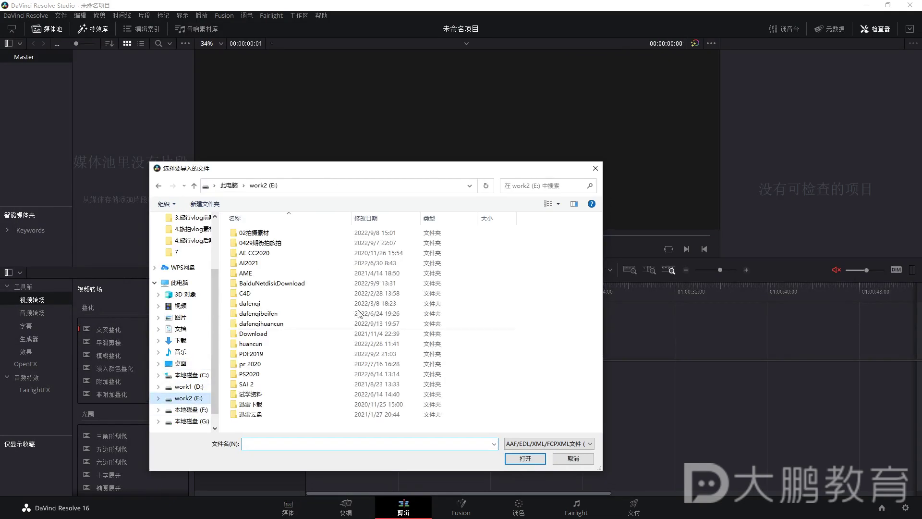
{"action": "left_click", "coordinate": [304, 242]}
{"action": "double_click", "coordinate": [260, 243]}
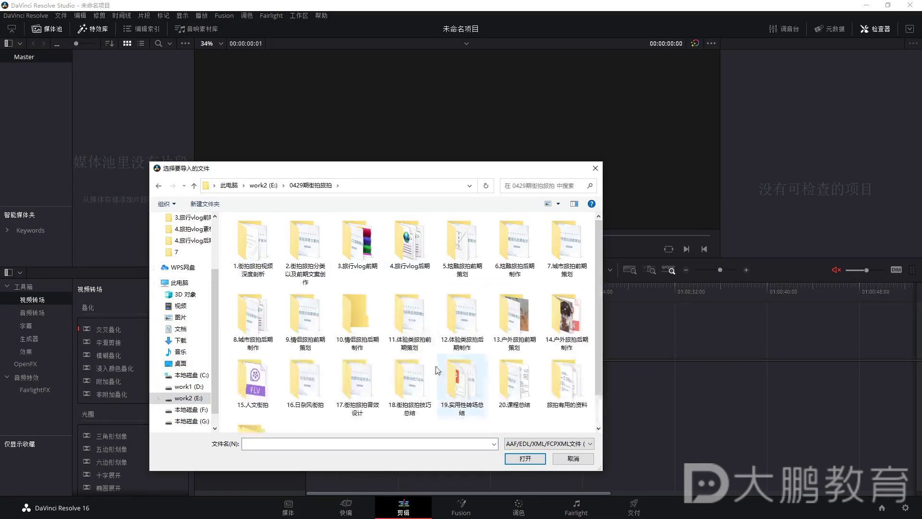
{"action": "double_click", "coordinate": [412, 263]}
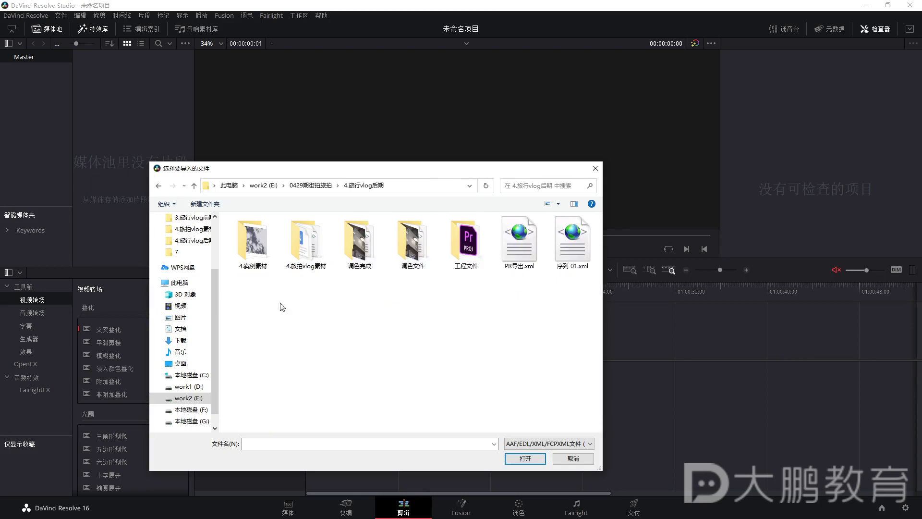
{"action": "left_click", "coordinate": [523, 252]}
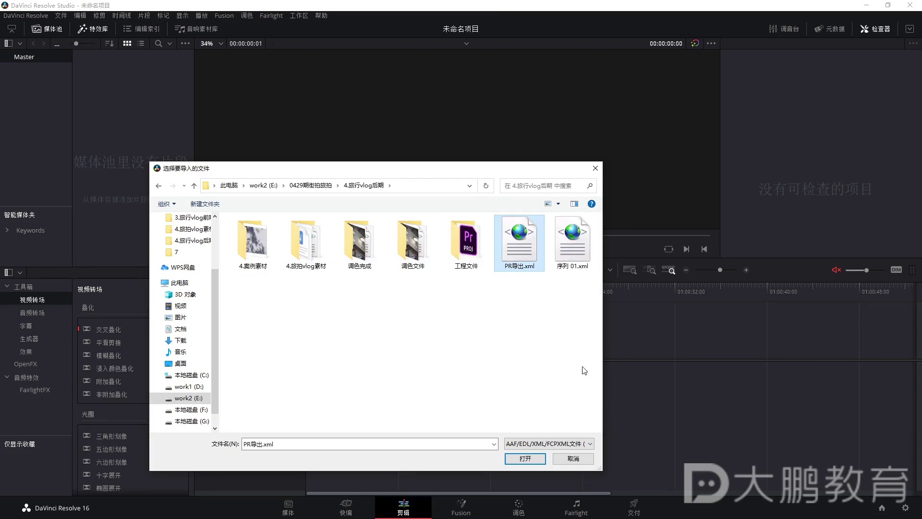
{"action": "left_click", "coordinate": [528, 459]}
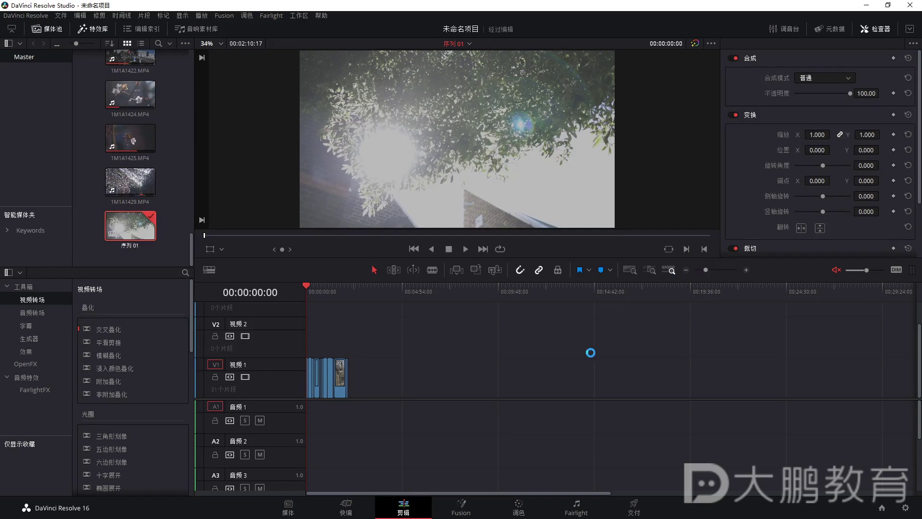
Magnify the imported 序列 01 timeline and play its beginning briefly
{"action": "left_click_drag", "start_coordinate": [705, 270], "coordinate": [716, 270]}
{"action": "key", "text": "space"}
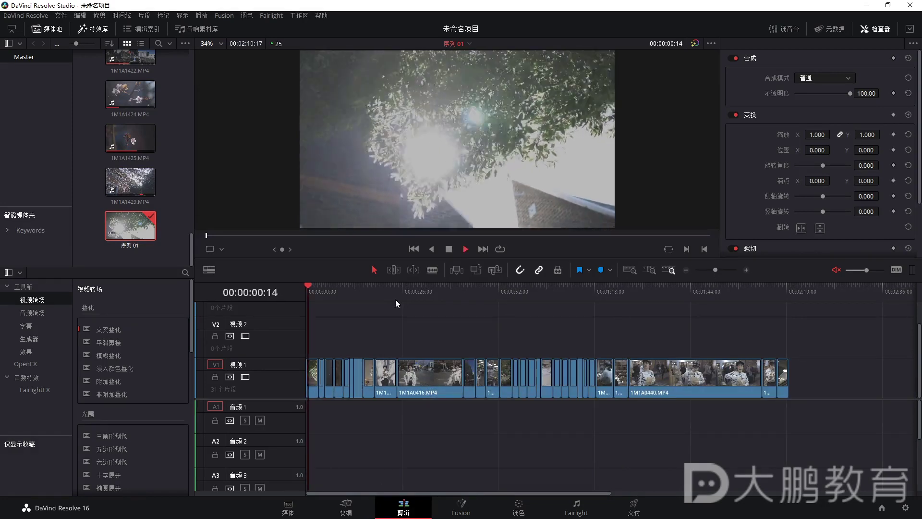
{"action": "key", "text": "space"}
{"action": "mouse_move", "coordinate": [715, 270]}
{"action": "left_mouse_down"}
{"action": "mouse_move", "coordinate": [726, 270]}
{"action": "mouse_move", "coordinate": [698, 272]}
{"action": "mouse_move", "coordinate": [716, 270]}
{"action": "mouse_move", "coordinate": [708, 270]}
{"action": "left_mouse_up"}
Look through the sequence's clips on the Color page and the imported media on the Media page, ending on the Color page
{"action": "left_click", "coordinate": [529, 507]}
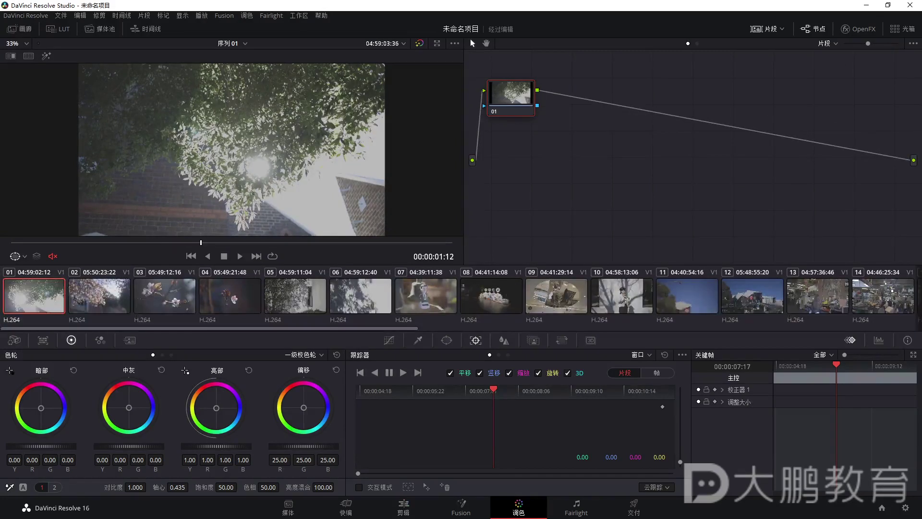
{"action": "left_click_drag", "start_coordinate": [88, 330], "coordinate": [655, 318]}
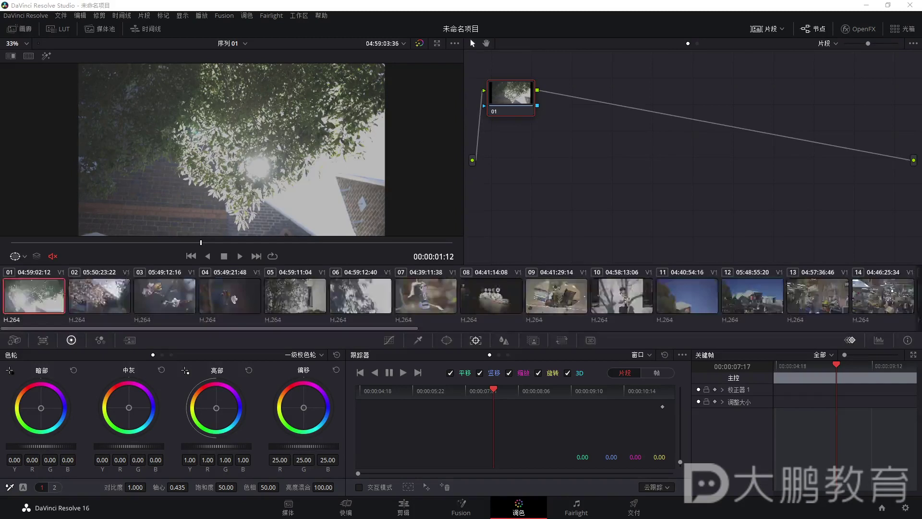
{"action": "left_click", "coordinate": [288, 507]}
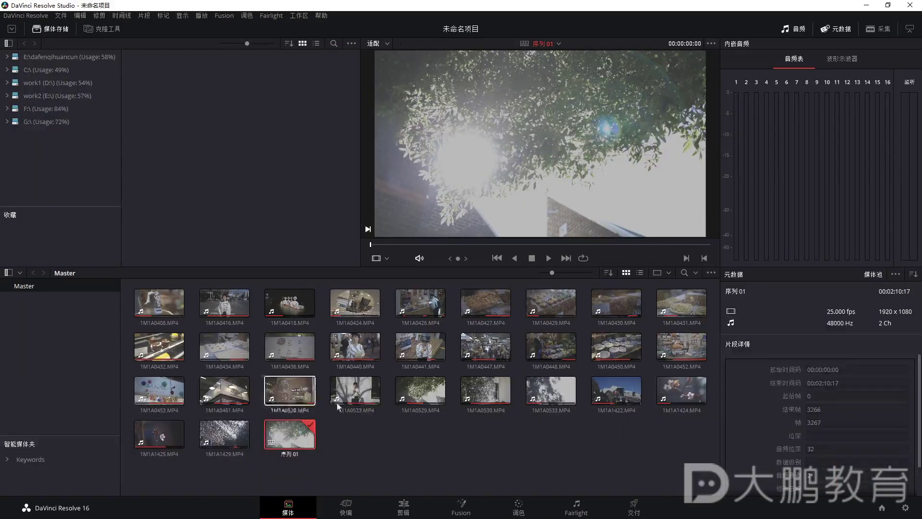
{"action": "left_click", "coordinate": [177, 280]}
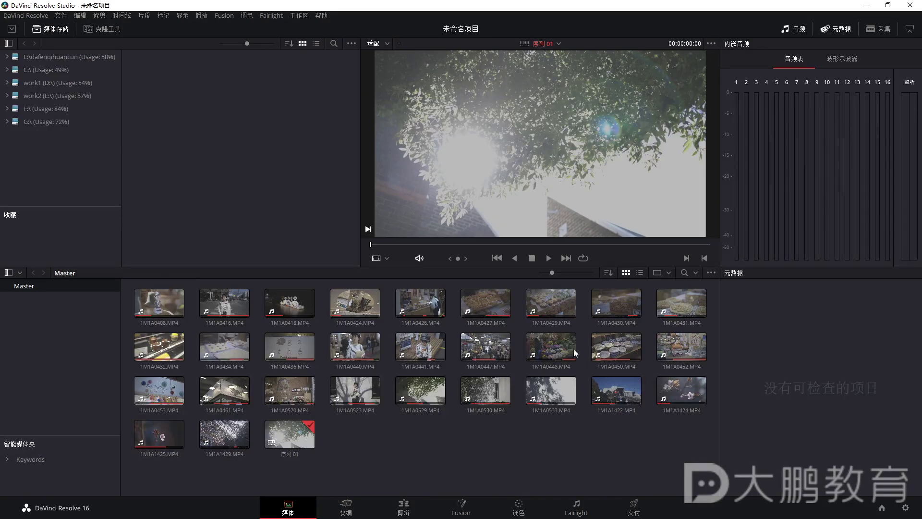
{"action": "left_click", "coordinate": [518, 504]}
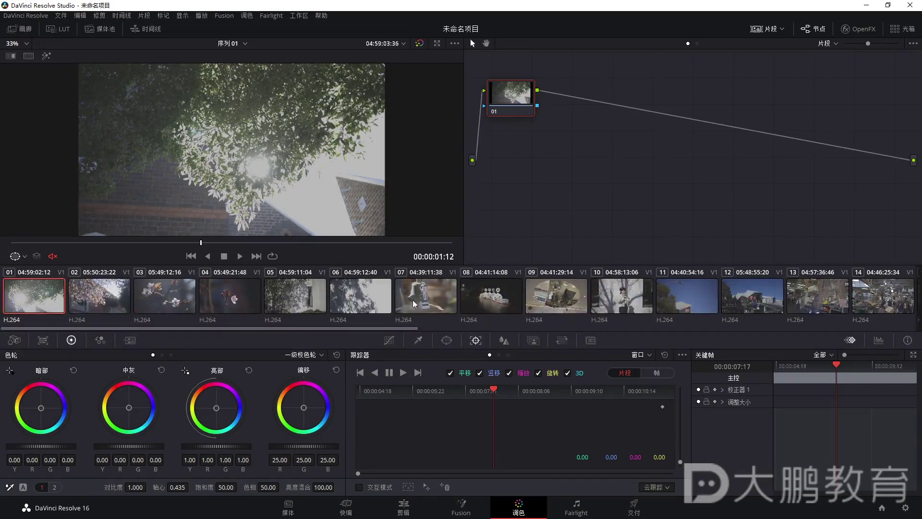
Shrink the viewer image to 26%, examine the first clip's parade in the video scopes window, and close the scopes
{"action": "scroll", "coordinate": [227, 158], "scroll_direction": "down", "scroll_amount": 1}
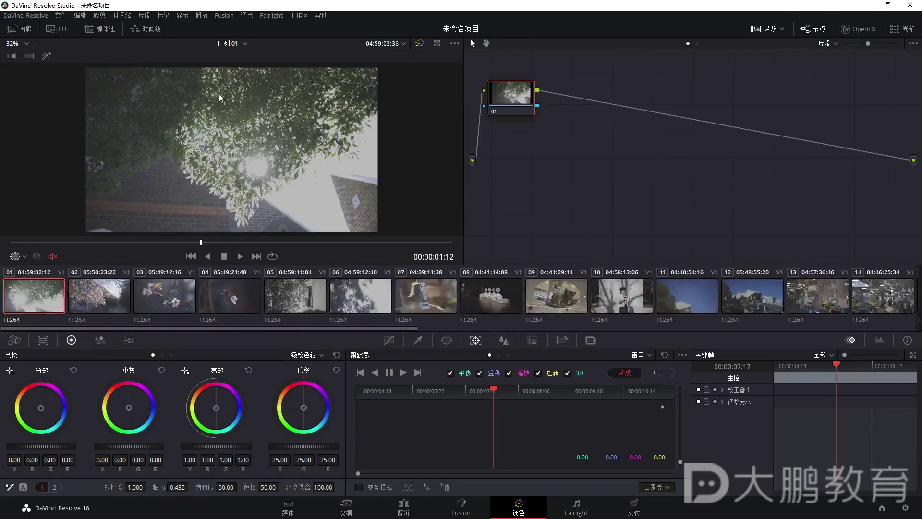
{"action": "scroll", "coordinate": [223, 114], "scroll_direction": "down", "scroll_amount": 3}
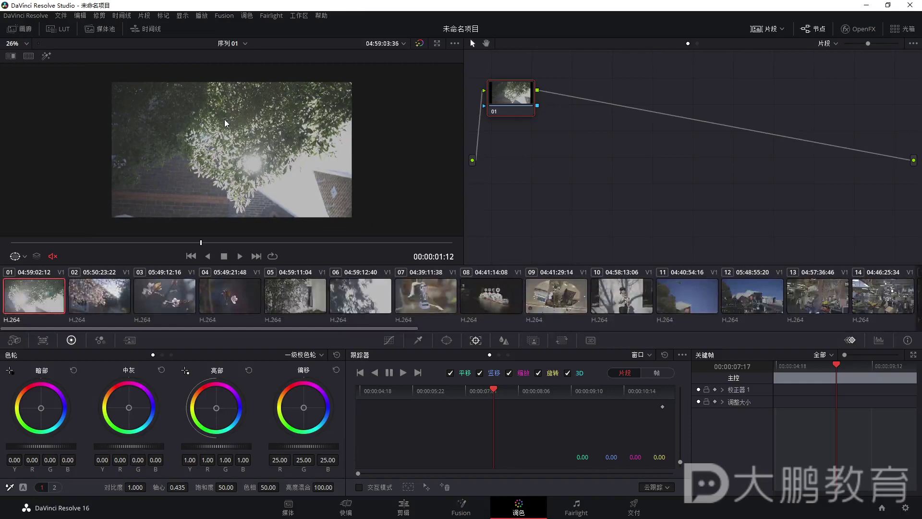
{"action": "mouse_move", "coordinate": [241, 142]}
{"action": "left_mouse_down"}
{"action": "mouse_move", "coordinate": [210, 143]}
{"action": "mouse_move", "coordinate": [212, 152]}
{"action": "mouse_move", "coordinate": [230, 138]}
{"action": "left_mouse_up"}
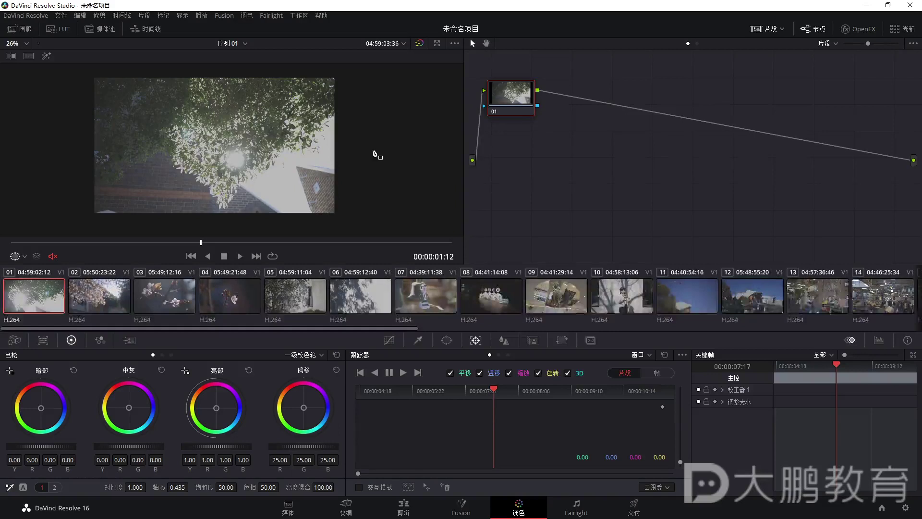
{"action": "key", "text": "ctrl+shift+w"}
{"action": "left_click_drag", "start_coordinate": [601, 175], "coordinate": [571, 147]}
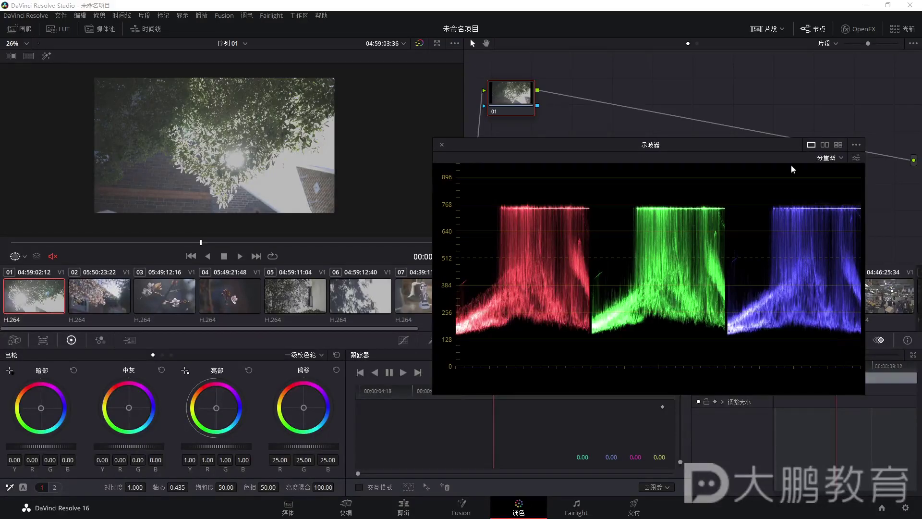
{"action": "left_click", "coordinate": [442, 145]}
Move node 01 slightly higher in the first clip's node graph
{"action": "left_click_drag", "start_coordinate": [513, 95], "coordinate": [526, 92]}
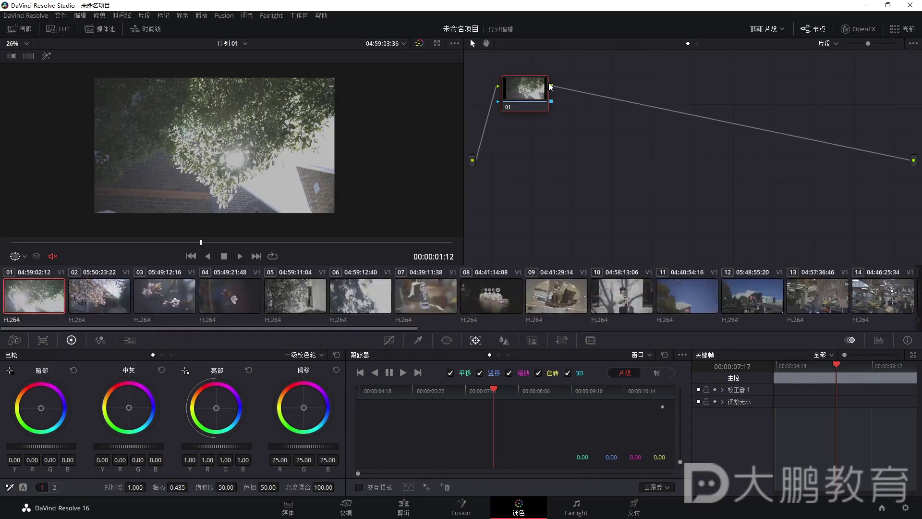
{"action": "mouse_move", "coordinate": [524, 88]}
{"action": "left_mouse_down"}
{"action": "mouse_move", "coordinate": [530, 94]}
{"action": "mouse_move", "coordinate": [498, 132]}
{"action": "mouse_move", "coordinate": [528, 110]}
{"action": "mouse_move", "coordinate": [521, 148]}
{"action": "mouse_move", "coordinate": [529, 98]}
{"action": "mouse_move", "coordinate": [509, 81]}
{"action": "left_mouse_up"}
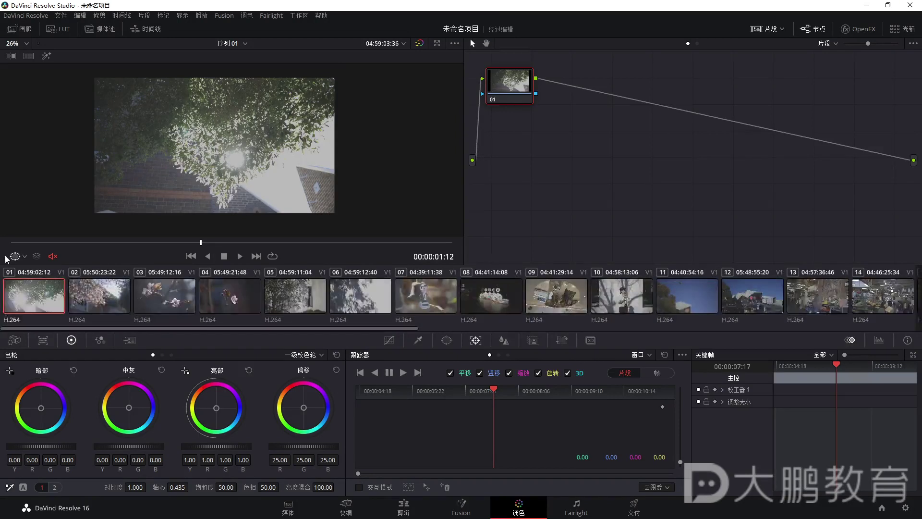
Enlarge the viewer image to 32% and open the video scopes window, placing it clear of the color wheels
{"action": "scroll", "coordinate": [208, 177], "scroll_direction": "up", "scroll_amount": 2}
{"action": "scroll", "coordinate": [207, 177], "scroll_direction": "up", "scroll_amount": 2}
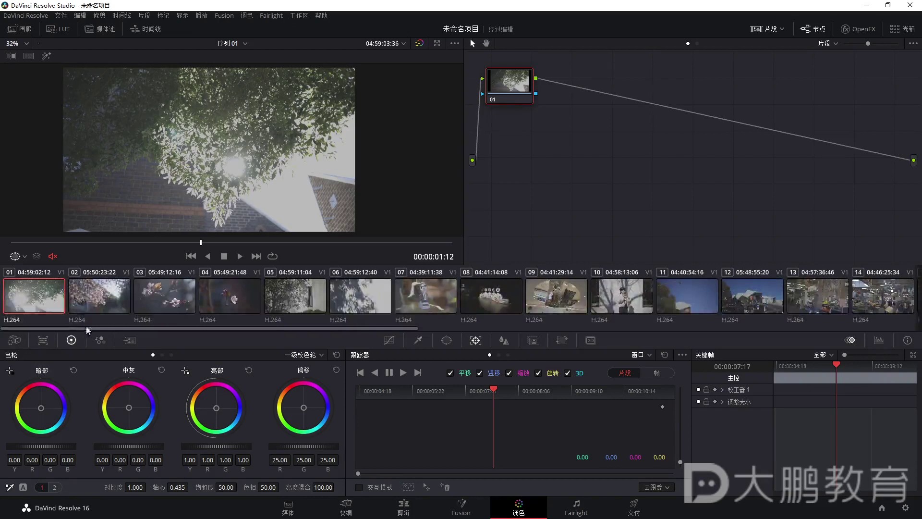
{"action": "left_click_drag", "start_coordinate": [293, 328], "coordinate": [314, 329]}
{"action": "key", "text": "ctrl+shift+w"}
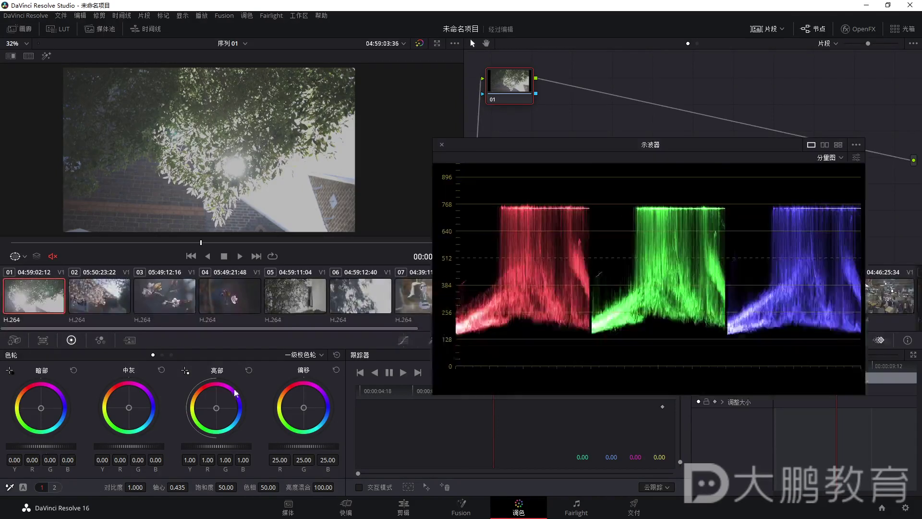
{"action": "left_click_drag", "start_coordinate": [604, 156], "coordinate": [642, 200]}
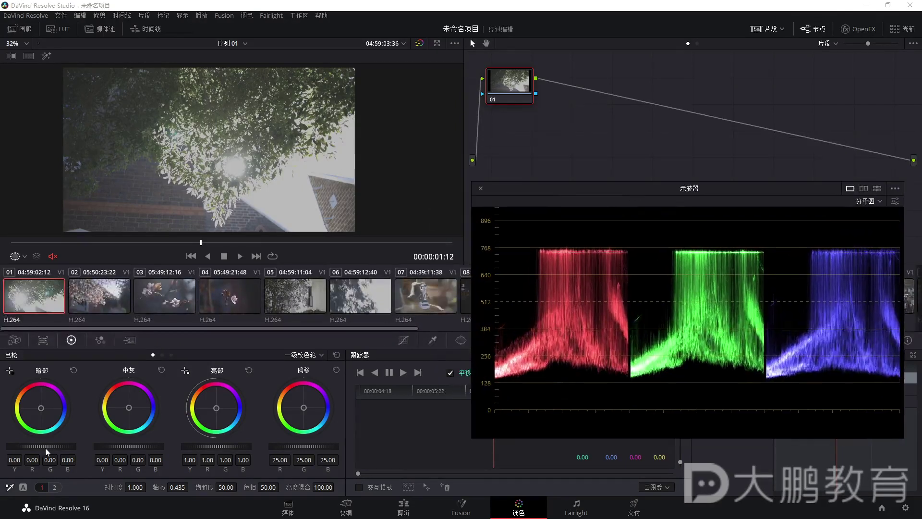
Adjust the first clip's primary wheels to lift -0.02, gamma 0.06 and gain 1.04, keeping the parade scope in view
{"action": "left_click_drag", "start_coordinate": [45, 445], "coordinate": [39, 445]}
{"action": "left_click_drag", "start_coordinate": [120, 442], "coordinate": [134, 443]}
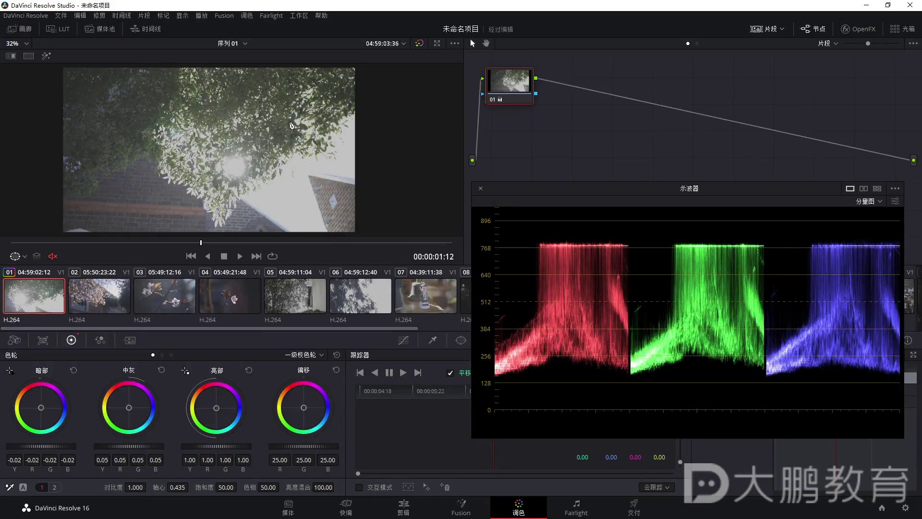
{"action": "left_click_drag", "start_coordinate": [501, 192], "coordinate": [500, 135]}
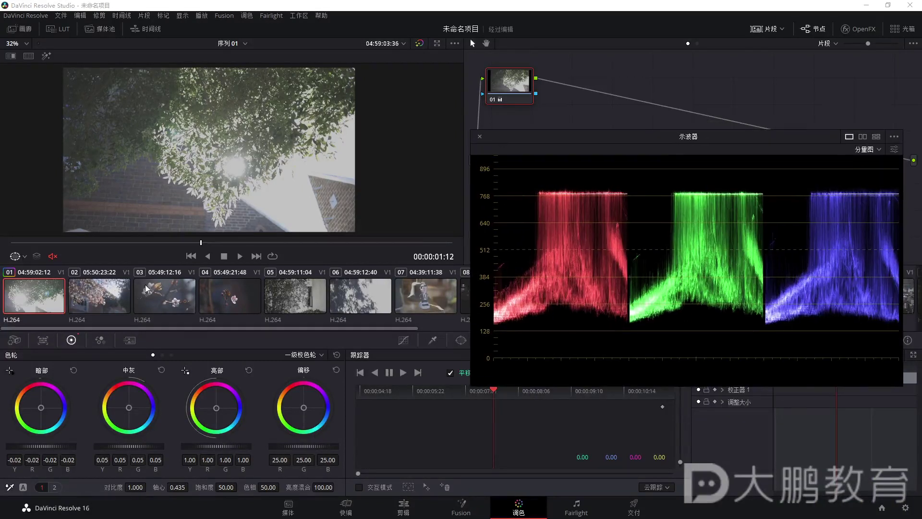
{"action": "left_click_drag", "start_coordinate": [137, 442], "coordinate": [235, 445]}
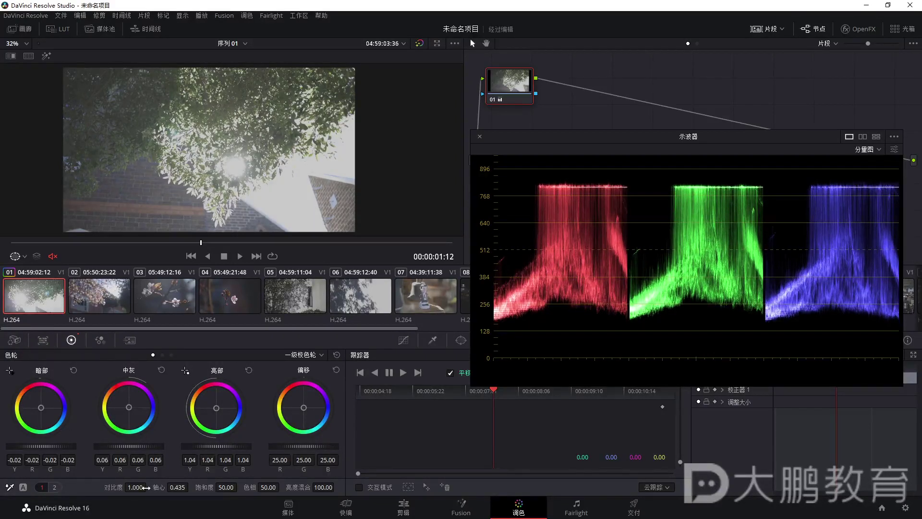
Raise the first clip's contrast to 1.488, judging the result against the full range of the parade scope
{"action": "left_click_drag", "start_coordinate": [131, 487], "coordinate": [144, 487]}
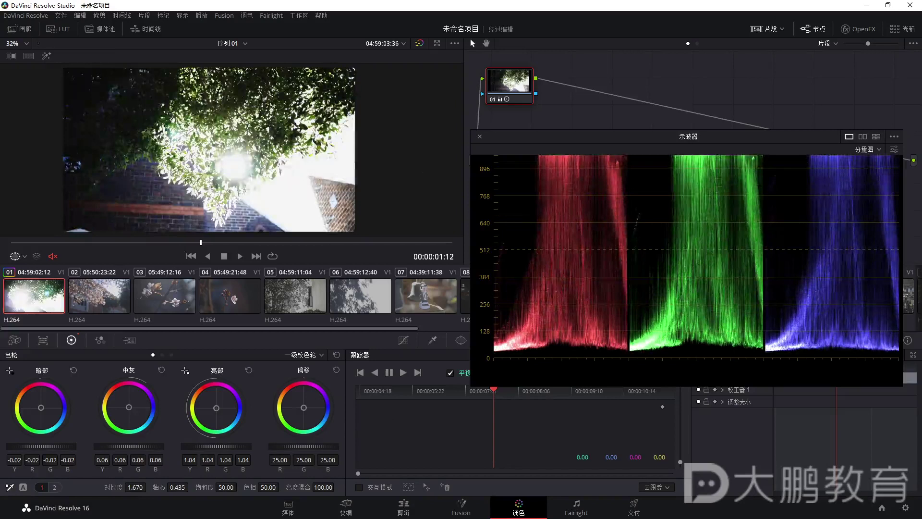
{"action": "scroll", "coordinate": [612, 290], "scroll_direction": "up", "scroll_amount": 3}
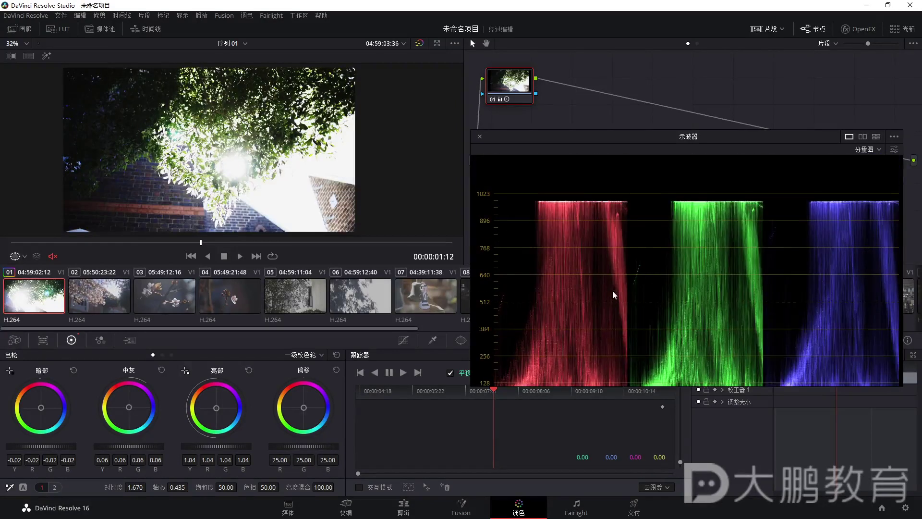
{"action": "scroll", "coordinate": [571, 207], "scroll_direction": "down", "scroll_amount": 2}
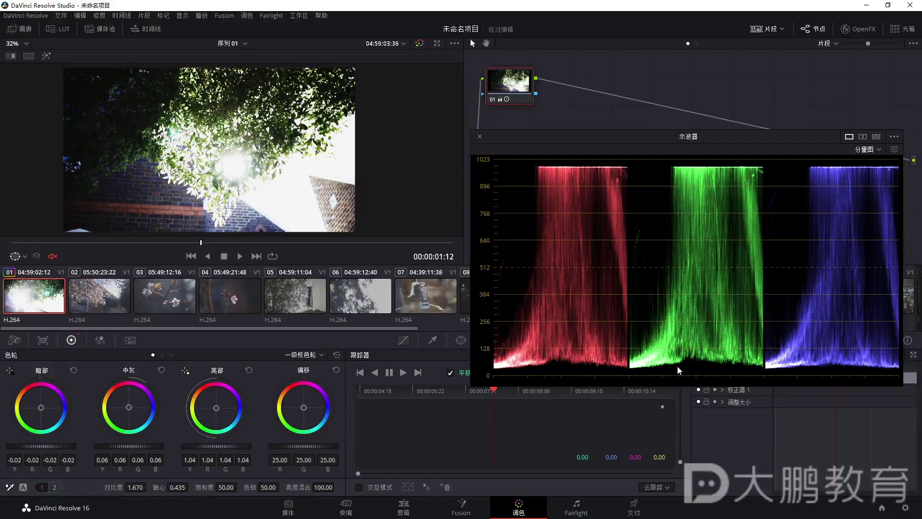
{"action": "left_click_drag", "start_coordinate": [223, 153], "coordinate": [228, 163]}
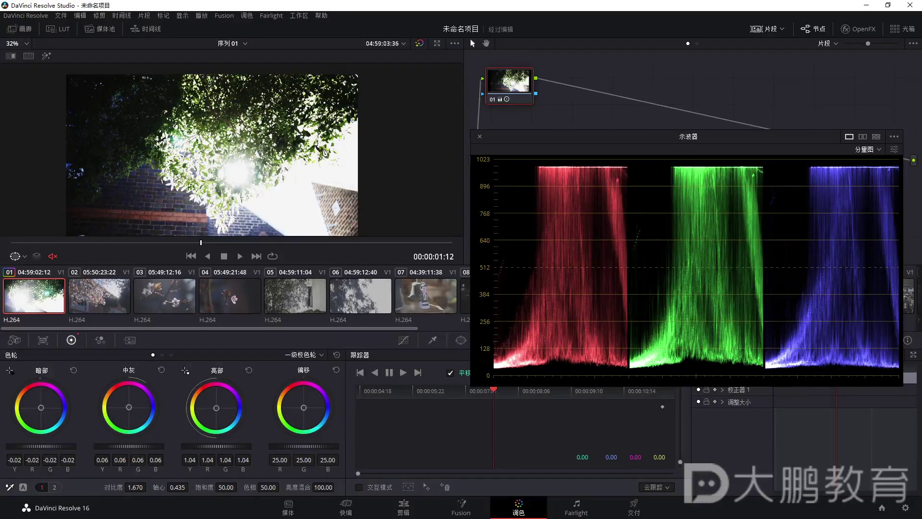
{"action": "mouse_move", "coordinate": [143, 486]}
{"action": "left_mouse_down"}
{"action": "mouse_move", "coordinate": [120, 487]}
{"action": "mouse_move", "coordinate": [162, 487]}
{"action": "mouse_move", "coordinate": [148, 487]}
{"action": "left_mouse_up"}
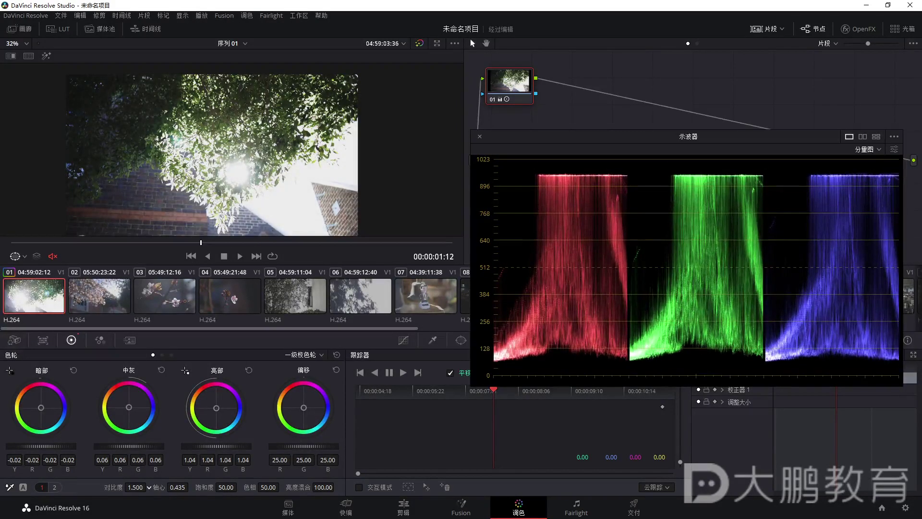
{"action": "scroll", "coordinate": [69, 163], "scroll_direction": "down", "scroll_amount": 2}
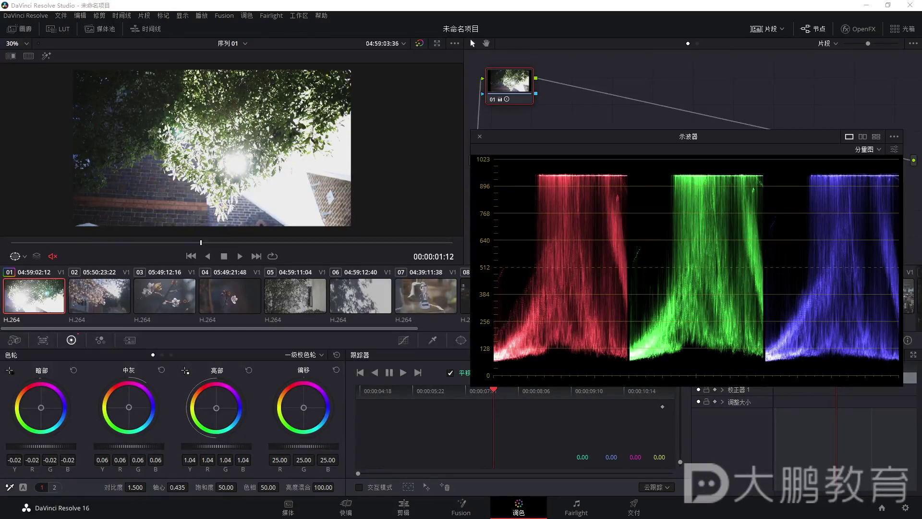
{"action": "left_click_drag", "start_coordinate": [140, 490], "coordinate": [149, 487]}
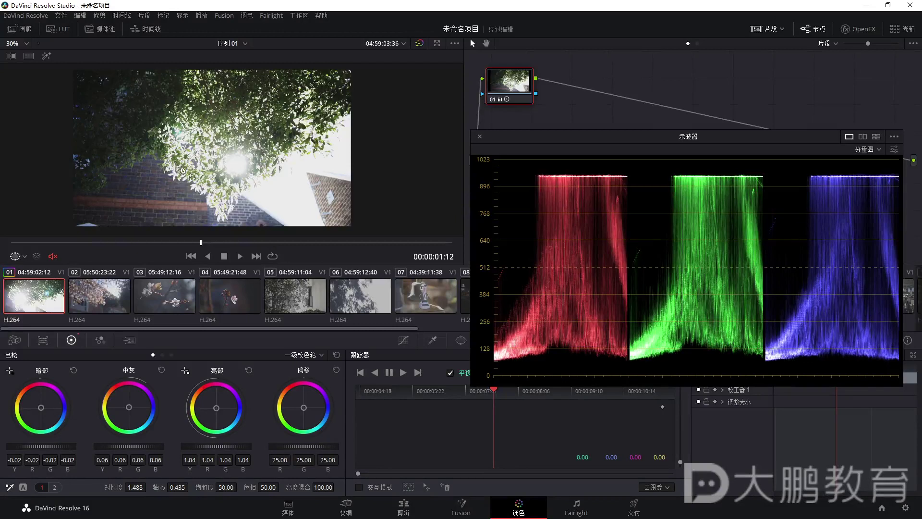
Fine-tune the first clip's midtones to a gamma of 0.08
{"action": "mouse_move", "coordinate": [41, 446]}
{"action": "left_mouse_down"}
{"action": "mouse_move", "coordinate": [32, 447]}
{"action": "mouse_move", "coordinate": [44, 446]}
{"action": "left_mouse_up"}
{"action": "left_click_drag", "start_coordinate": [153, 445], "coordinate": [140, 445]}
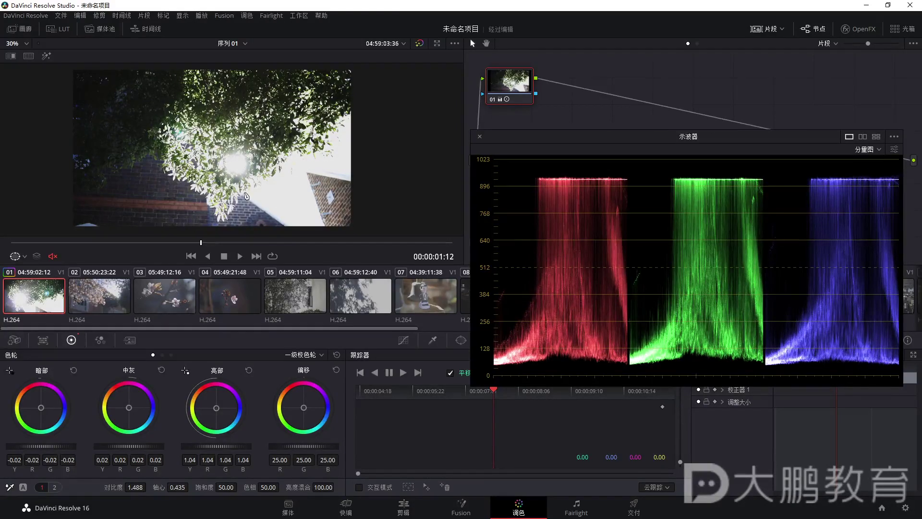
{"action": "left_click_drag", "start_coordinate": [129, 445], "coordinate": [133, 445]}
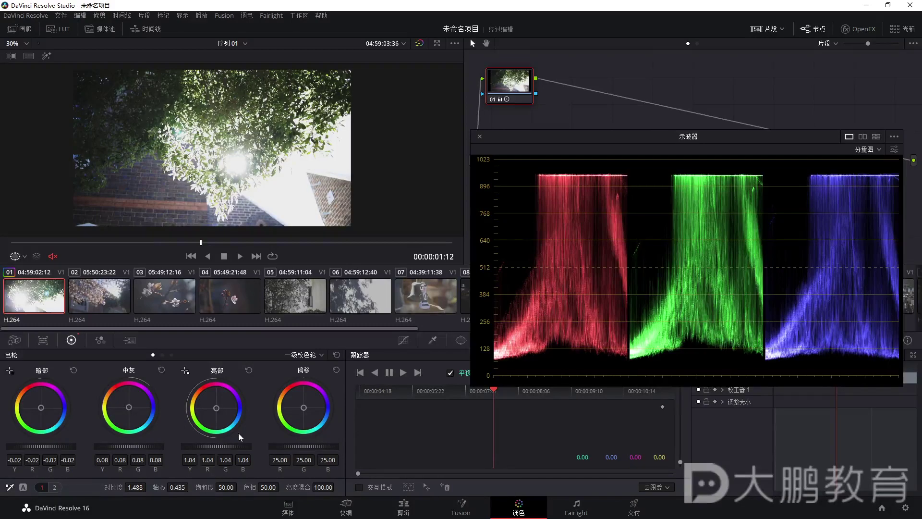
Raise the first clip's gain to 1.27 and move the scopes window off the node graph
{"action": "left_click_drag", "start_coordinate": [216, 445], "coordinate": [222, 445]}
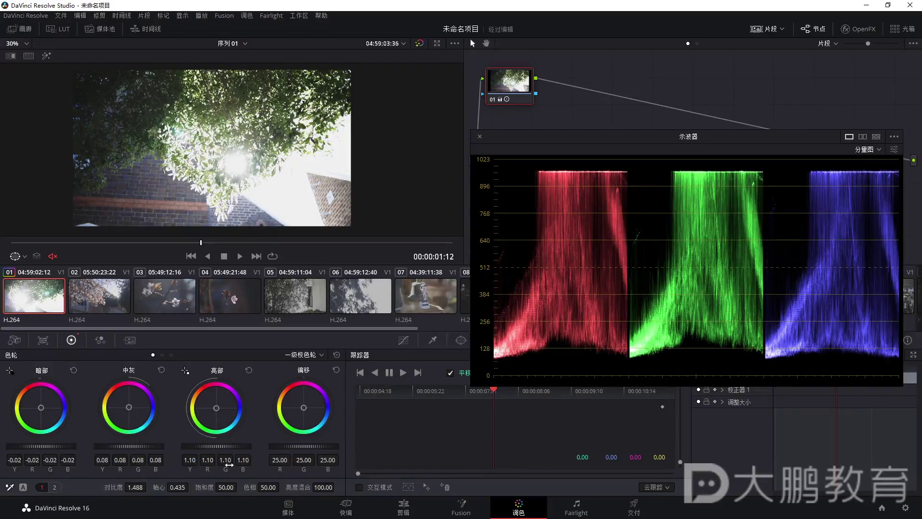
{"action": "left_click_drag", "start_coordinate": [216, 446], "coordinate": [220, 445]}
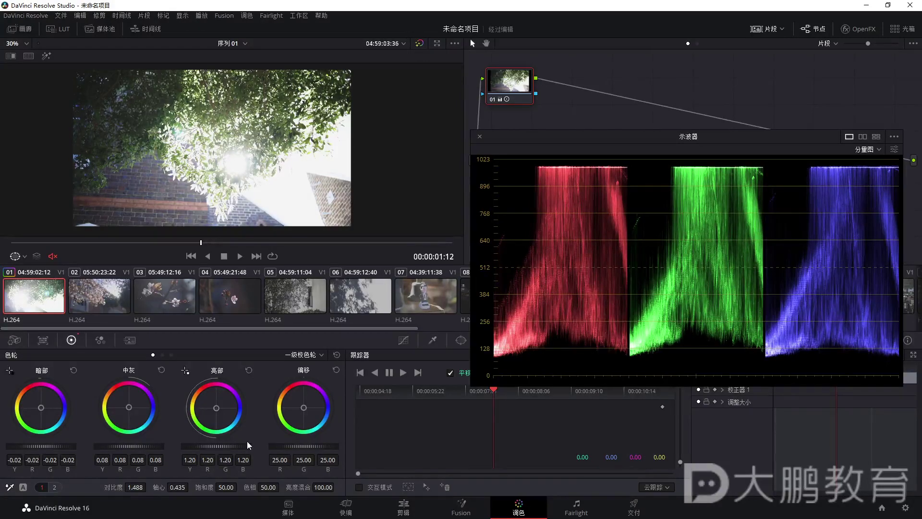
{"action": "left_click_drag", "start_coordinate": [217, 445], "coordinate": [231, 446]}
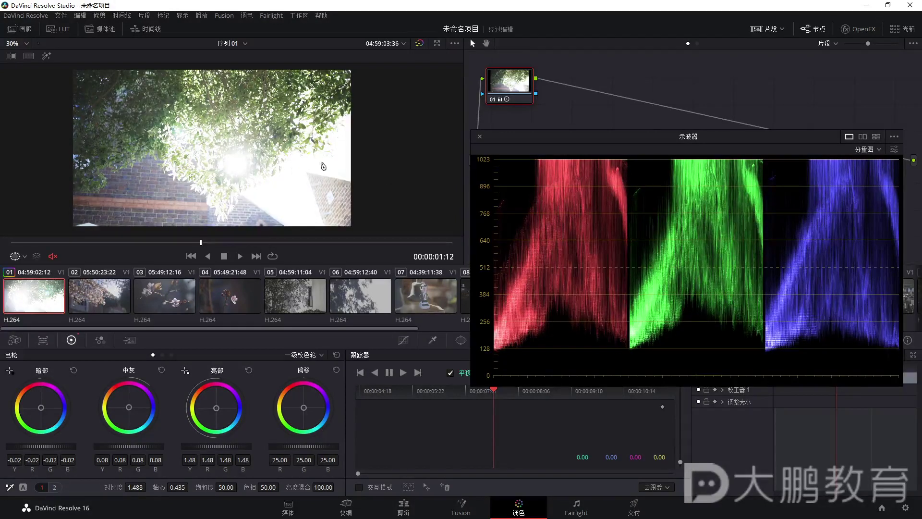
{"action": "left_click_drag", "start_coordinate": [229, 443], "coordinate": [219, 443]}
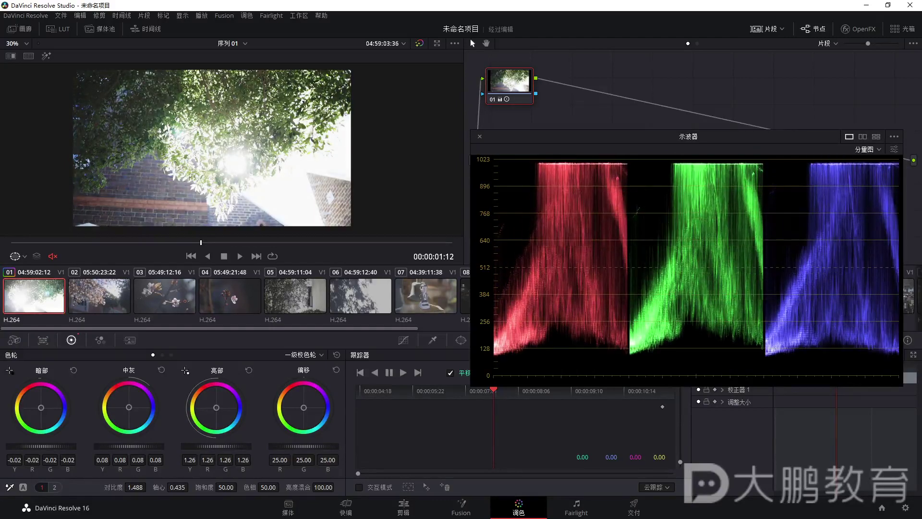
{"action": "left_click_drag", "start_coordinate": [525, 136], "coordinate": [611, 236]}
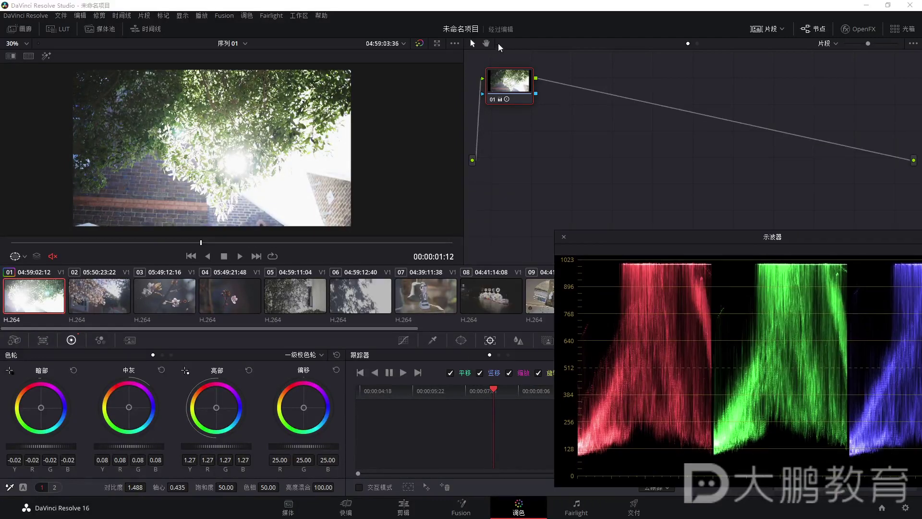
Compare the first clip with and without node 01's grade, and move the node slightly down in the graph
{"action": "left_click", "coordinate": [494, 98]}
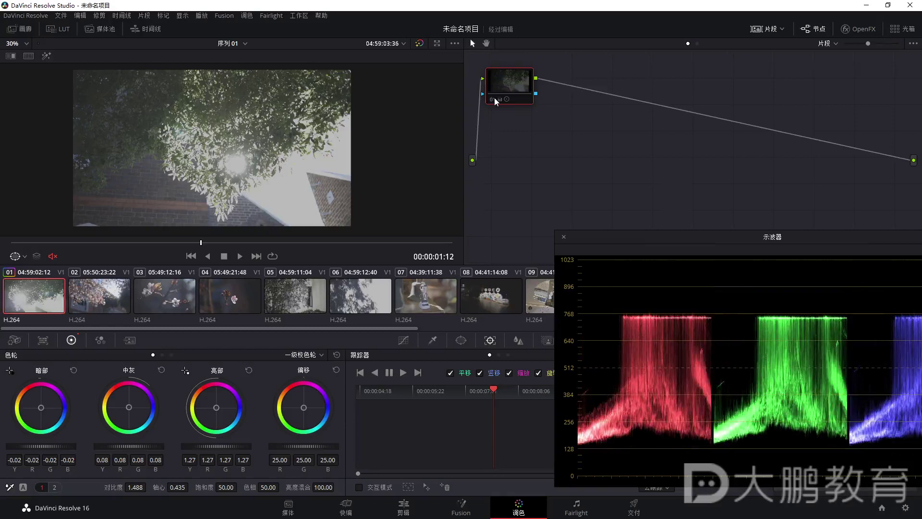
{"action": "left_click", "coordinate": [494, 99]}
{"action": "left_click", "coordinate": [495, 100]}
{"action": "left_click", "coordinate": [495, 100]}
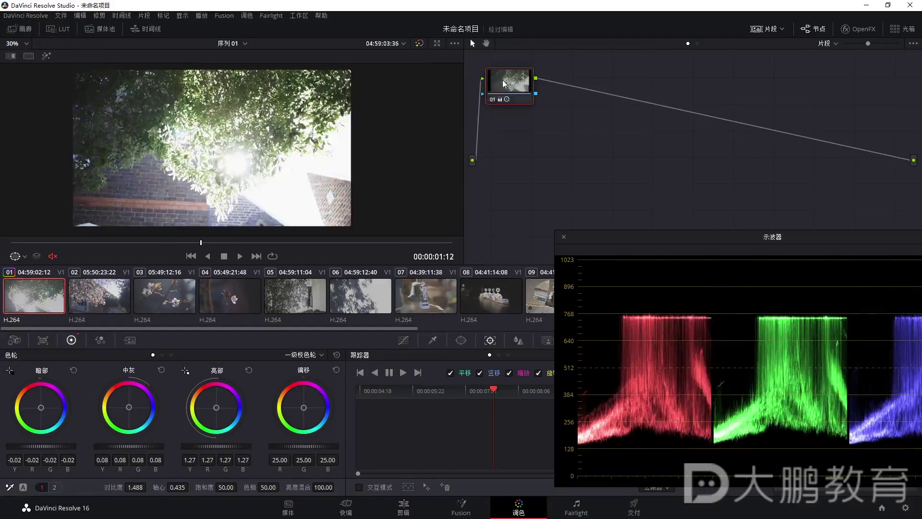
{"action": "left_click_drag", "start_coordinate": [495, 100], "coordinate": [519, 132]}
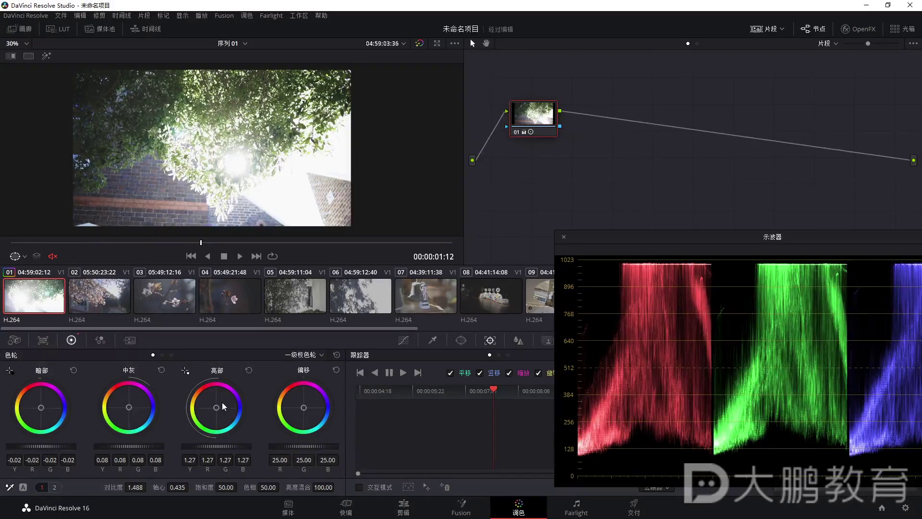
Hide the clip thumbnail strip and enlarge the viewer image to 42%
{"action": "scroll", "coordinate": [236, 172], "scroll_direction": "down", "scroll_amount": 1}
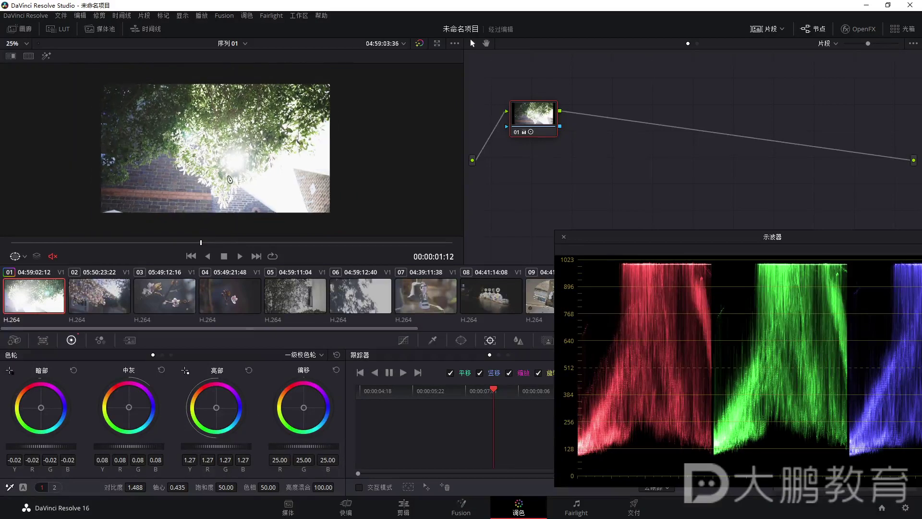
{"action": "scroll", "coordinate": [236, 172], "scroll_direction": "up", "scroll_amount": 2}
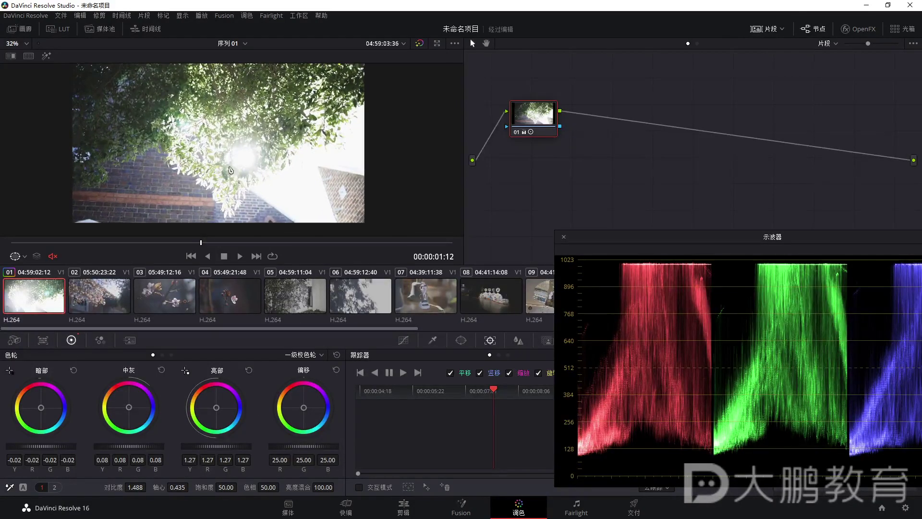
{"action": "left_click", "coordinate": [757, 30]}
{"action": "scroll", "coordinate": [276, 237], "scroll_direction": "up", "scroll_amount": 3}
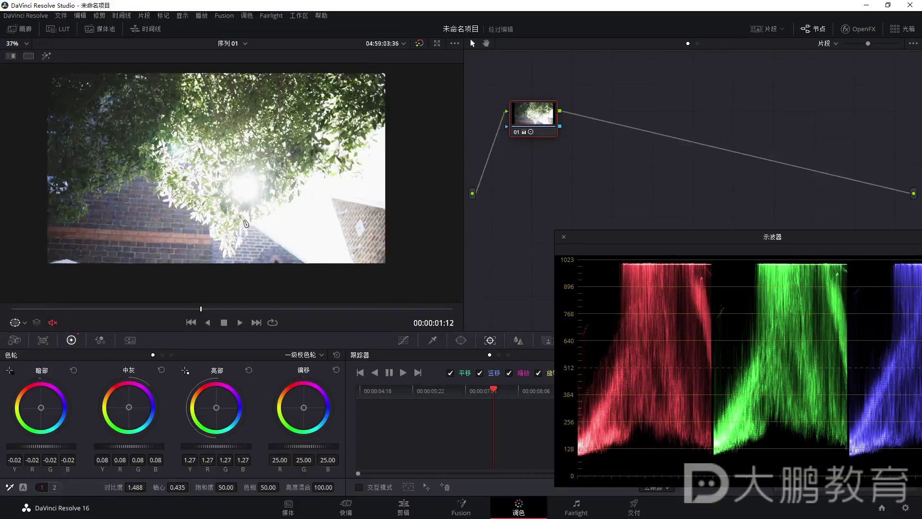
{"action": "left_click_drag", "start_coordinate": [276, 237], "coordinate": [276, 230]}
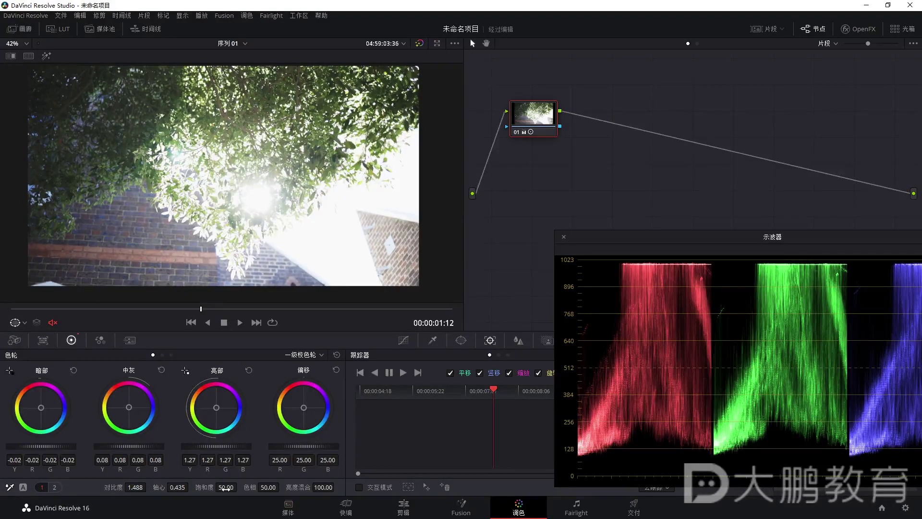
Try a strong saturation of 83.60 on the first clip and inspect the image at different magnifications
{"action": "mouse_move", "coordinate": [225, 487]}
{"action": "left_mouse_down"}
{"action": "mouse_move", "coordinate": [254, 487]}
{"action": "mouse_move", "coordinate": [239, 487]}
{"action": "left_mouse_up"}
{"action": "key", "text": "ctrl+z"}
{"action": "key", "text": "ctrl+shift+z"}
{"action": "key", "text": "ctrl+d"}
{"action": "key", "text": "ctrl+d"}
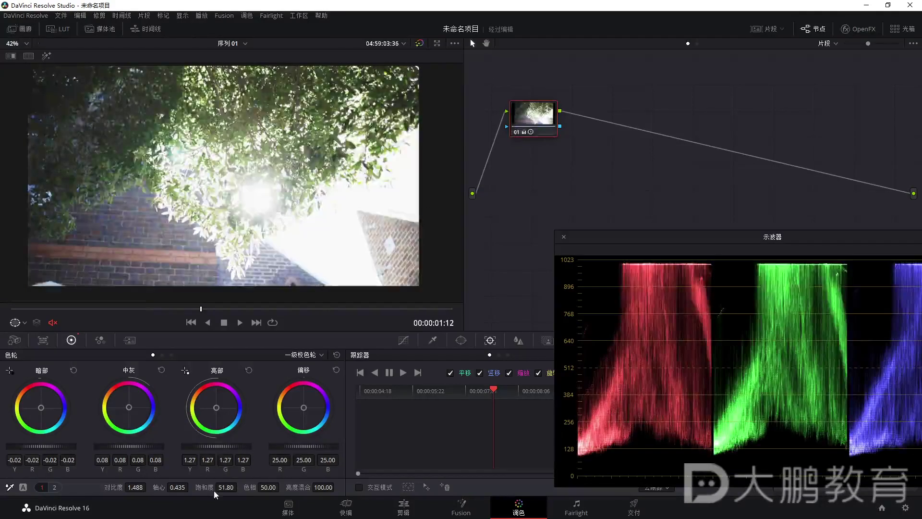
{"action": "left_click_drag", "start_coordinate": [222, 487], "coordinate": [249, 486]}
{"action": "scroll", "coordinate": [210, 222], "scroll_direction": "down", "scroll_amount": 3}
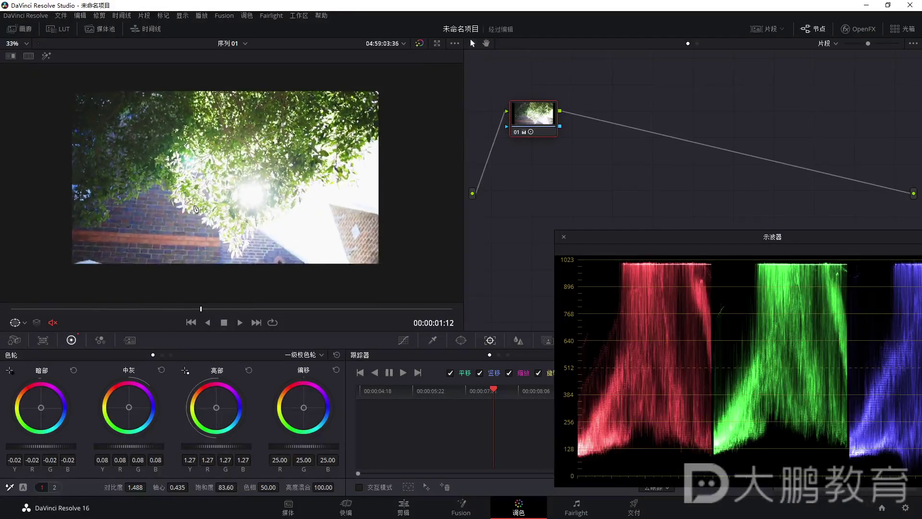
{"action": "scroll", "coordinate": [209, 222], "scroll_direction": "up", "scroll_amount": 2}
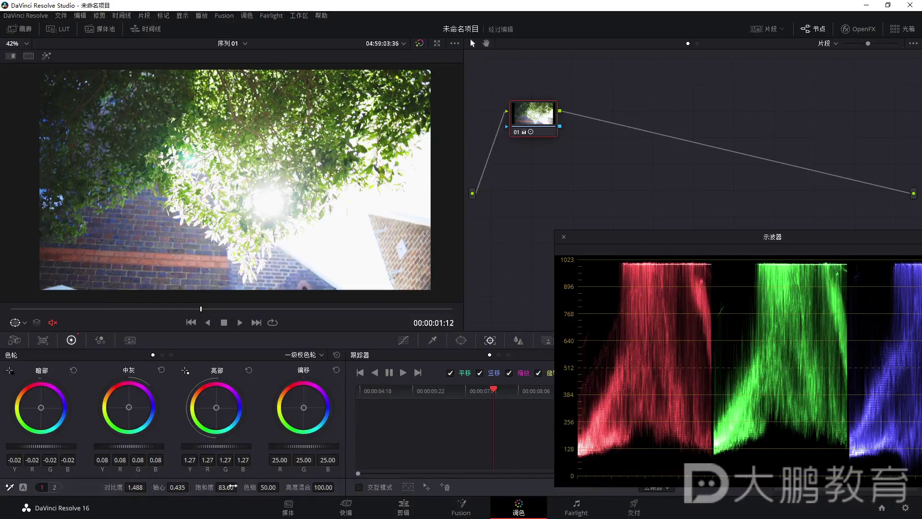
Reduce the first clip's saturation to 52.60, comparing the image with and without node 01's grade
{"action": "left_click_drag", "start_coordinate": [229, 487], "coordinate": [240, 486]}
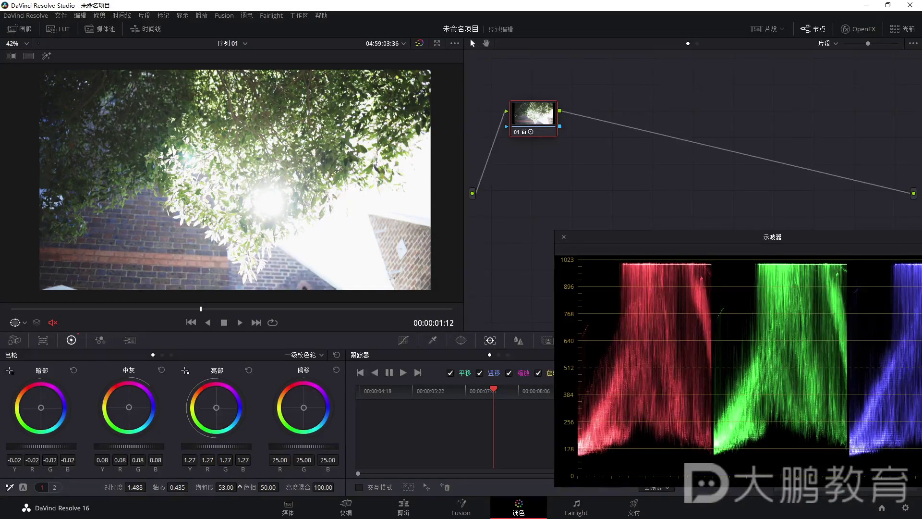
{"action": "left_click_drag", "start_coordinate": [239, 487], "coordinate": [239, 486]}
{"action": "left_click_drag", "start_coordinate": [240, 487], "coordinate": [240, 487]}
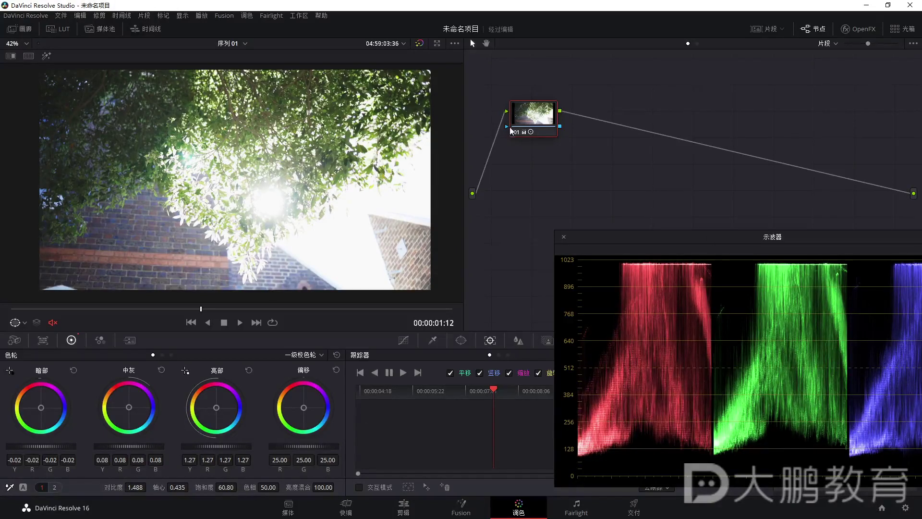
{"action": "left_click", "coordinate": [515, 133]}
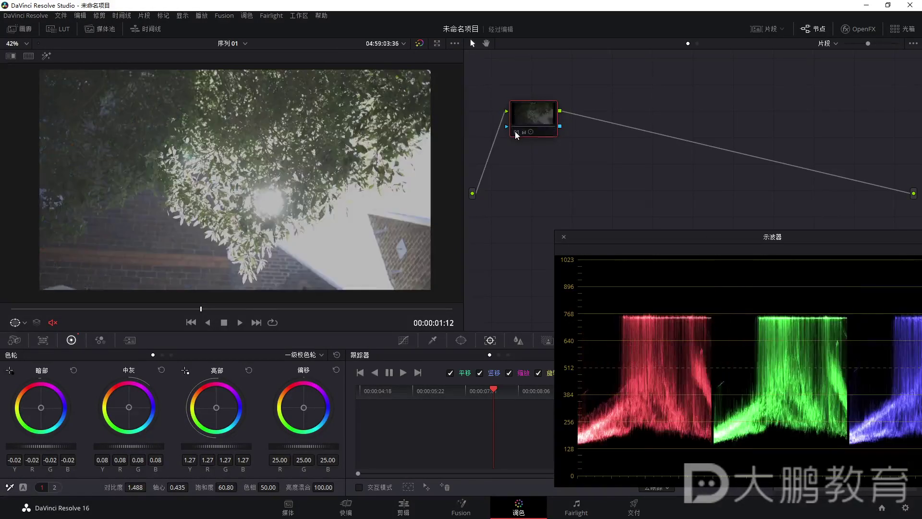
{"action": "left_click", "coordinate": [516, 135]}
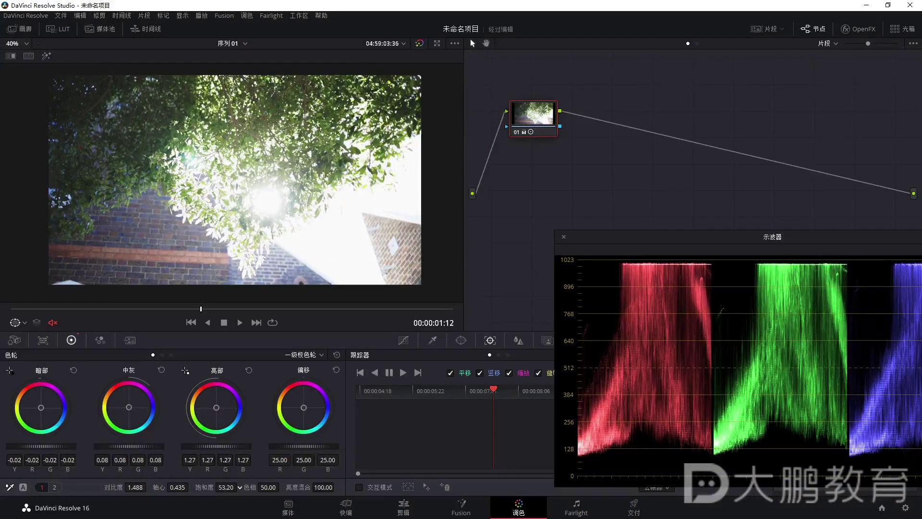
{"action": "left_click_drag", "start_coordinate": [240, 487], "coordinate": [237, 487]}
{"action": "scroll", "coordinate": [255, 207], "scroll_direction": "down", "scroll_amount": 1}
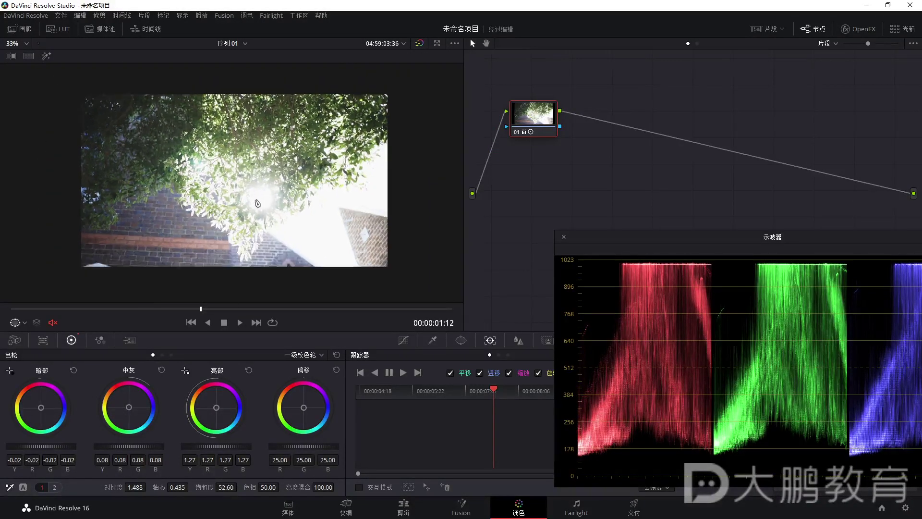
Inspect the first clip at different viewer magnifications and compare it with and without node 01's grade
{"action": "scroll", "coordinate": [255, 206], "scroll_direction": "up", "scroll_amount": 1}
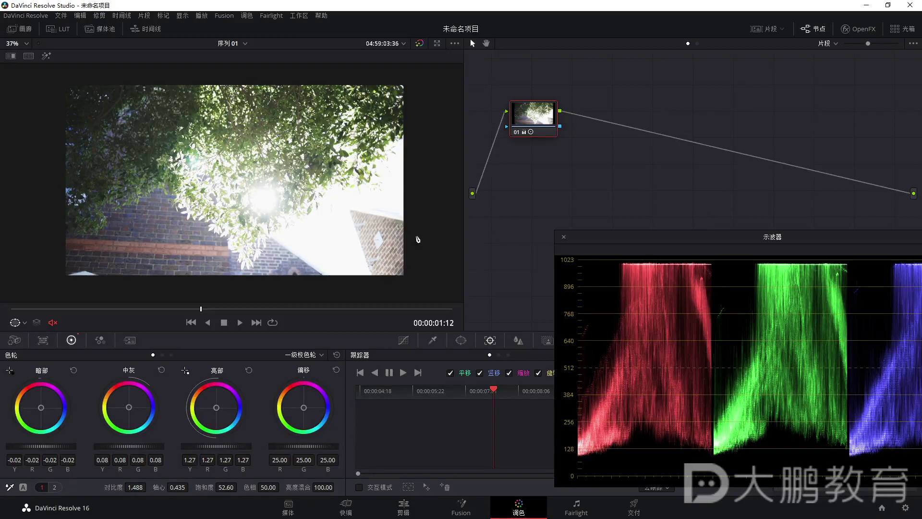
{"action": "scroll", "coordinate": [293, 216], "scroll_direction": "down", "scroll_amount": 4}
{"action": "scroll", "coordinate": [294, 226], "scroll_direction": "up", "scroll_amount": 4}
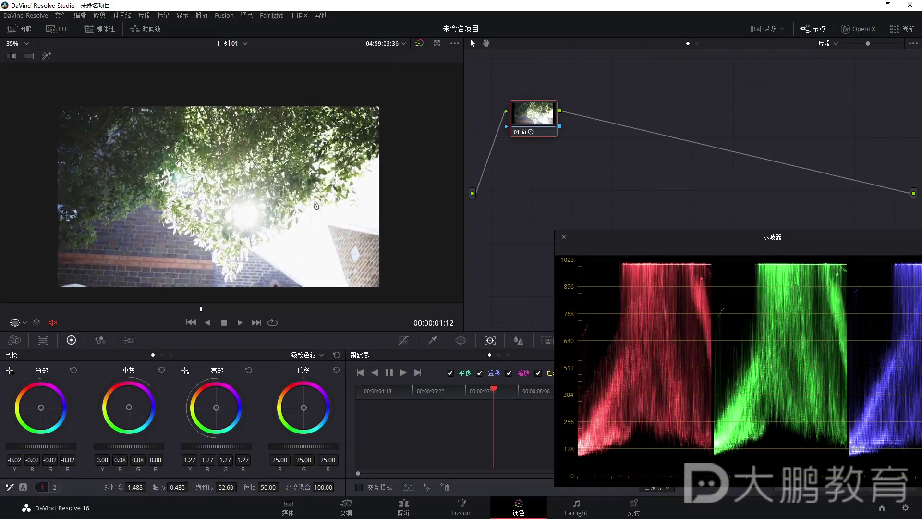
{"action": "left_click", "coordinate": [514, 129]}
{"action": "left_click", "coordinate": [515, 130]}
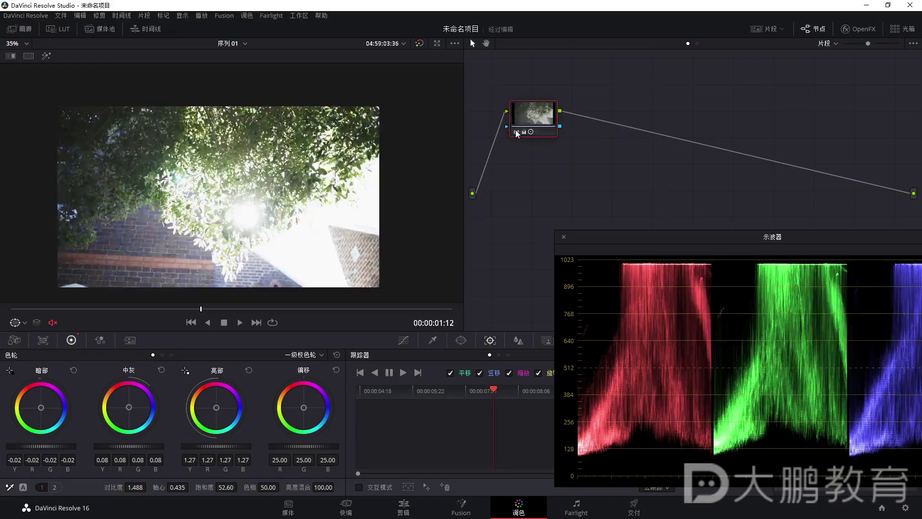
Play the first clip from its beginning to review the grade over its whole length
{"action": "left_click_drag", "start_coordinate": [201, 309], "coordinate": [12, 309]}
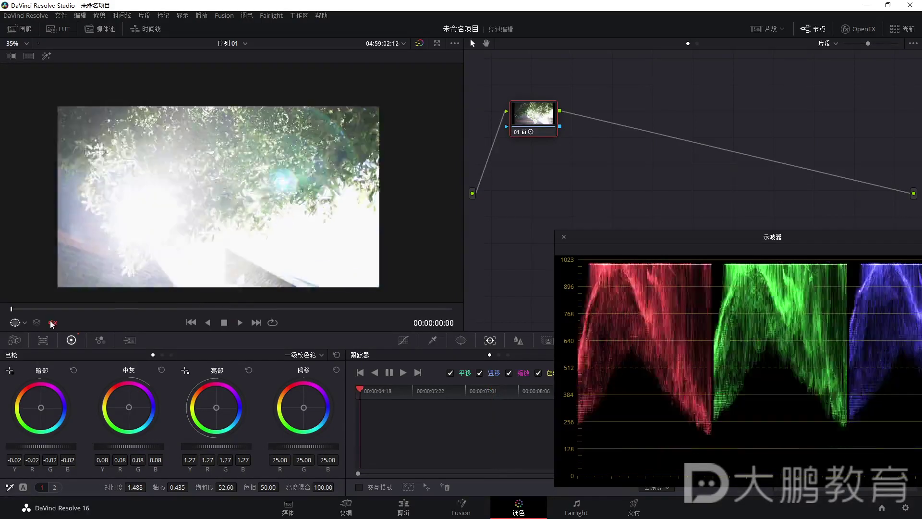
{"action": "key", "text": "space"}
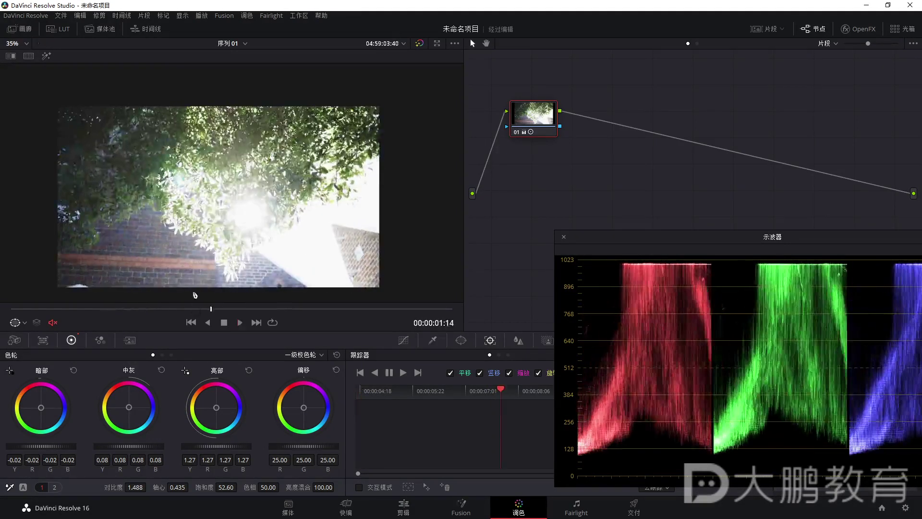
{"action": "key", "text": "space"}
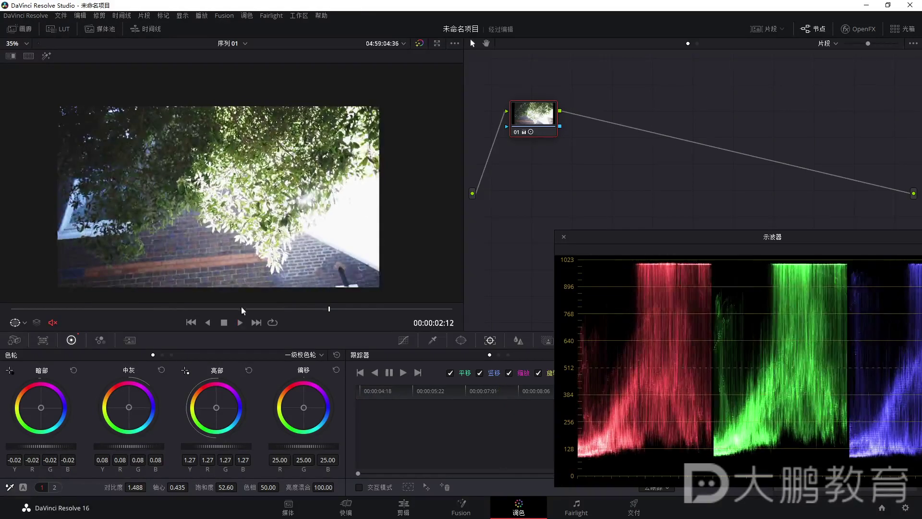
{"action": "key", "text": "space"}
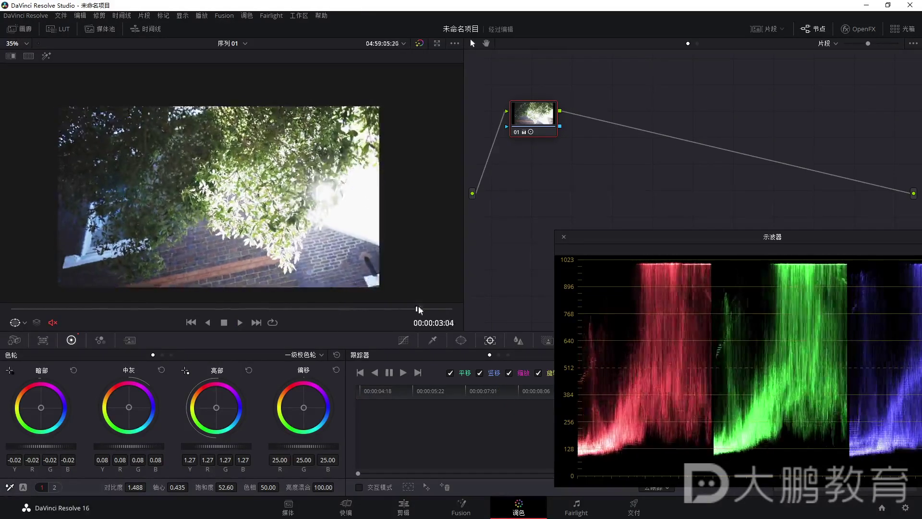
At 00:00:00:12 of the first clip, lower the overall gain (亮部) to 1.09
{"action": "left_click", "coordinate": [42, 308]}
{"action": "left_click_drag", "start_coordinate": [41, 306], "coordinate": [74, 305]}
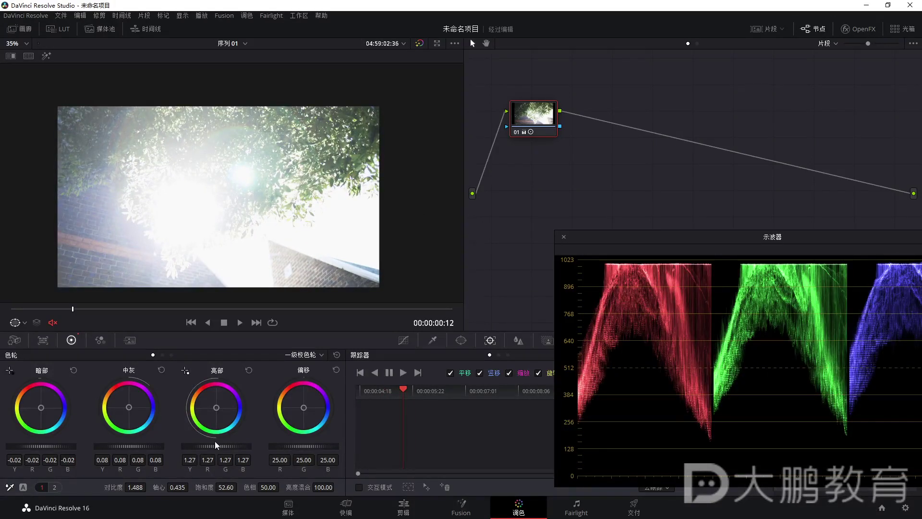
{"action": "left_click_drag", "start_coordinate": [221, 446], "coordinate": [202, 446]}
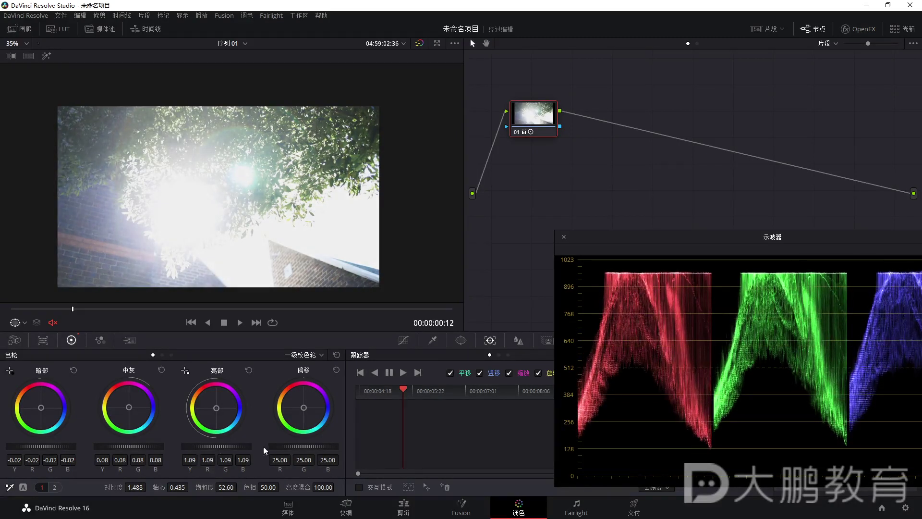
Play the first clip again from its start to check the reduced highlights
{"action": "key", "text": "space"}
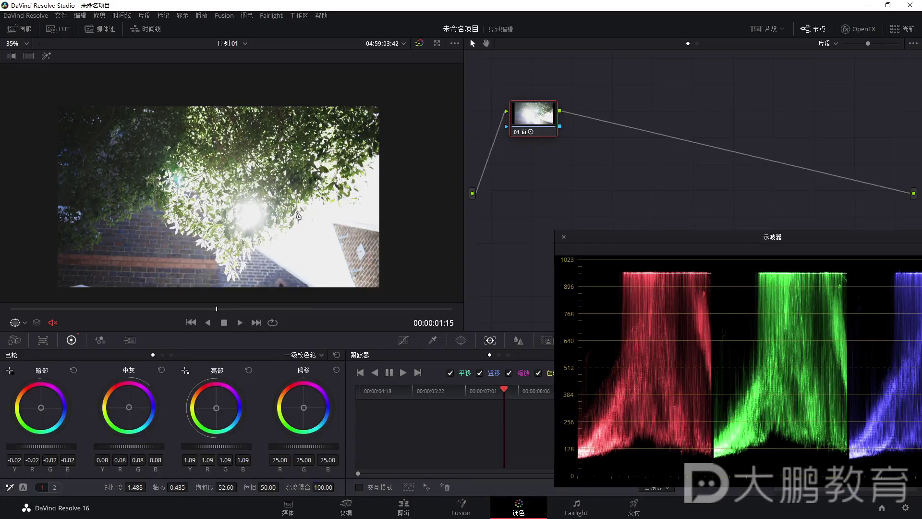
{"action": "left_click_drag", "start_coordinate": [224, 312], "coordinate": [11, 310]}
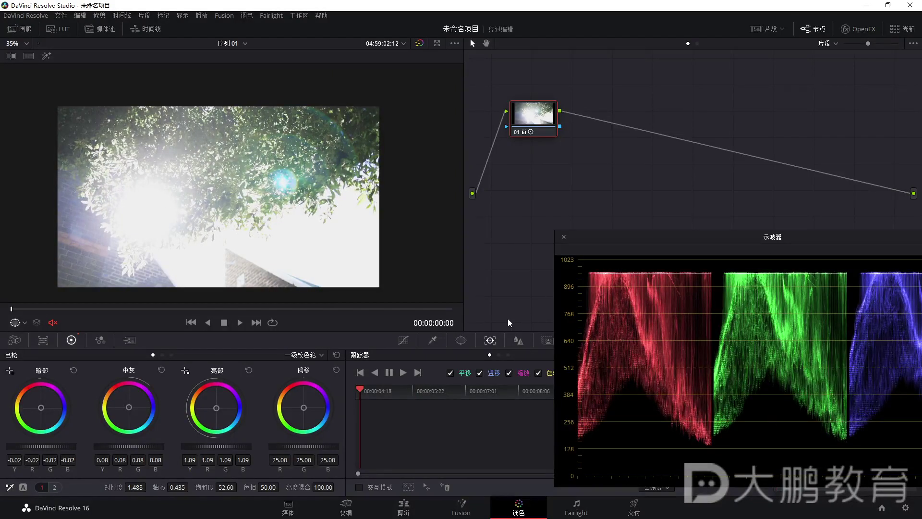
{"action": "key", "text": "space"}
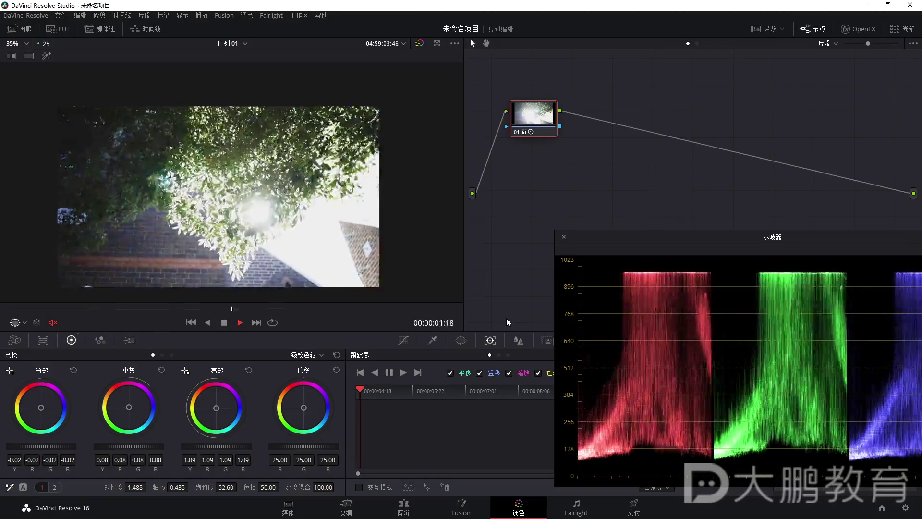
{"action": "key", "text": "space"}
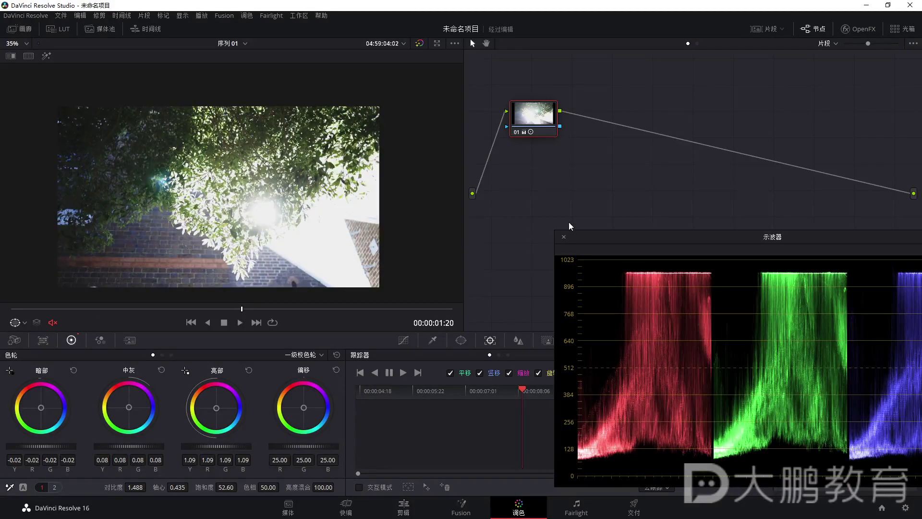
{"action": "left_click_drag", "start_coordinate": [506, 165], "coordinate": [541, 206]}
{"action": "left_click_drag", "start_coordinate": [528, 180], "coordinate": [582, 181]}
{"action": "left_click_drag", "start_coordinate": [549, 149], "coordinate": [588, 177]}
{"action": "mouse_move", "coordinate": [593, 156]}
{"action": "left_mouse_down"}
{"action": "mouse_move", "coordinate": [595, 176]}
{"action": "mouse_move", "coordinate": [612, 158]}
{"action": "left_mouse_up"}
{"action": "mouse_move", "coordinate": [624, 139]}
{"action": "left_mouse_down"}
{"action": "mouse_move", "coordinate": [678, 174]}
{"action": "mouse_move", "coordinate": [739, 150]}
{"action": "left_mouse_up"}
{"action": "left_click_drag", "start_coordinate": [722, 140], "coordinate": [727, 195]}
{"action": "left_click_drag", "start_coordinate": [766, 99], "coordinate": [778, 182]}
{"action": "mouse_move", "coordinate": [780, 112]}
{"action": "left_mouse_down"}
{"action": "mouse_move", "coordinate": [815, 127]}
{"action": "mouse_move", "coordinate": [801, 188]}
{"action": "left_mouse_up"}
{"action": "key", "text": "Escape"}
Compare the first clip with and without node 01's grade and inspect the image at closer magnification
{"action": "key", "text": "ctrl+d"}
{"action": "key", "text": "ctrl+d"}
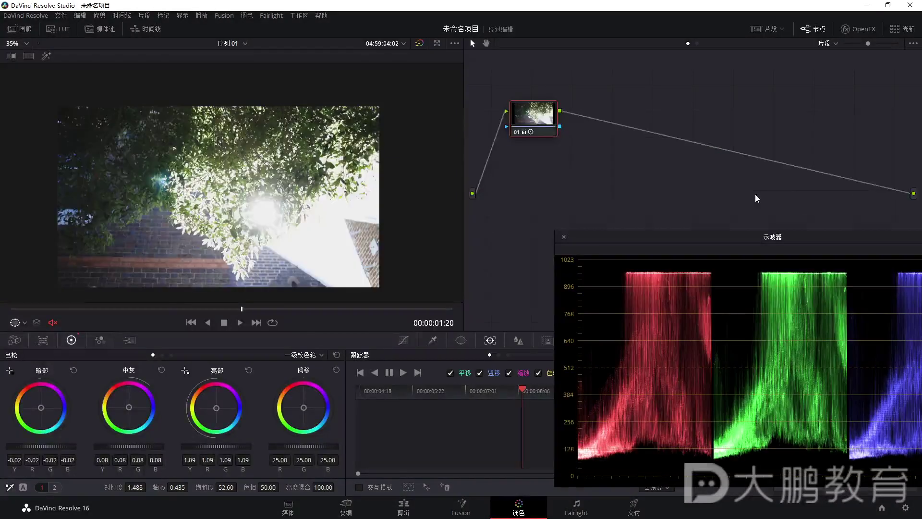
{"action": "scroll", "coordinate": [259, 222], "scroll_direction": "up", "scroll_amount": 2}
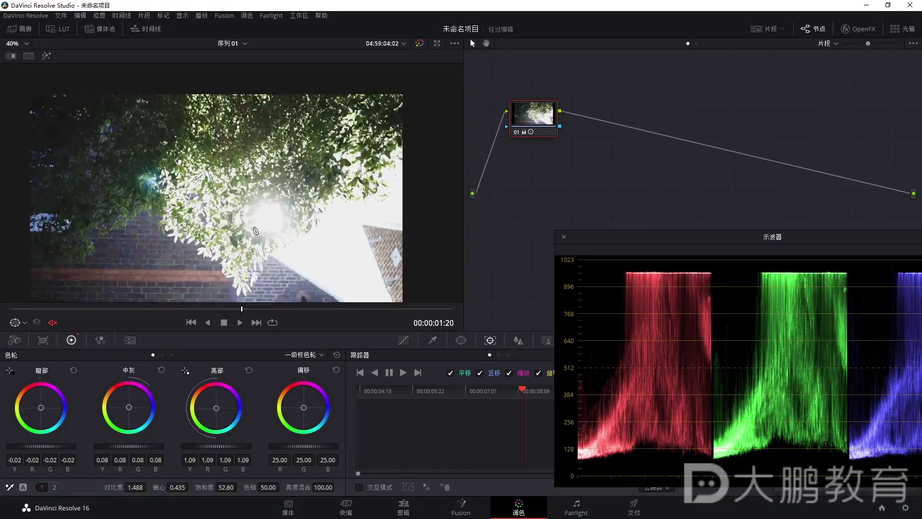
{"action": "scroll", "coordinate": [267, 222], "scroll_direction": "down", "scroll_amount": 2}
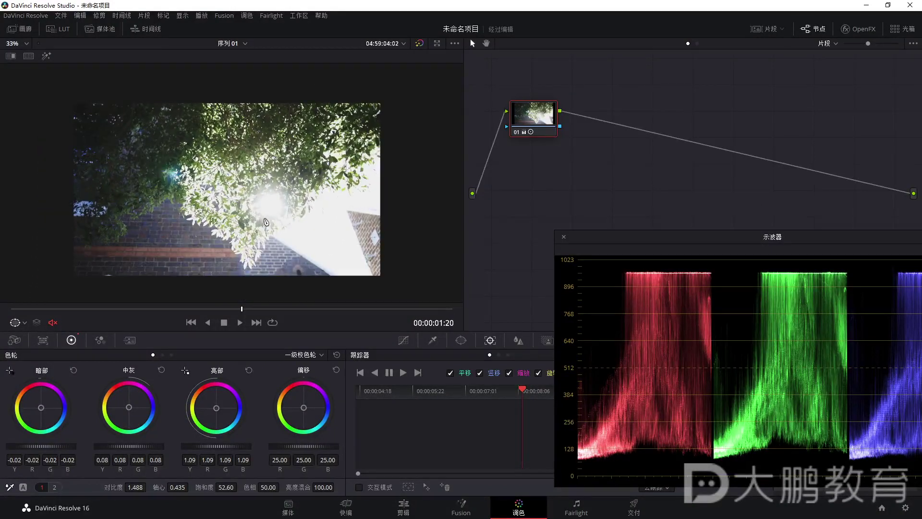
Show the clip thumbnails without the scopes window, and select clips 02 to 06 plus clip 10
{"action": "left_click", "coordinate": [757, 30]}
{"action": "left_click", "coordinate": [563, 237]}
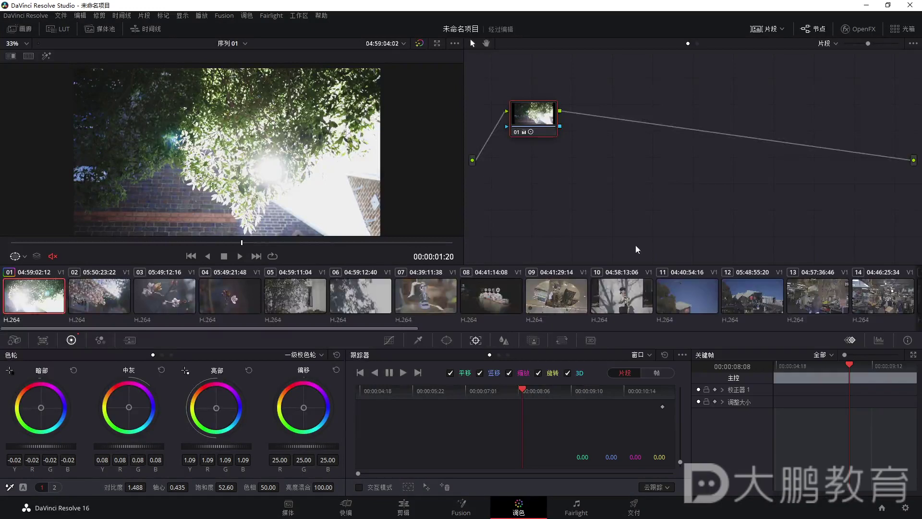
{"action": "left_click", "coordinate": [103, 307], "text": "ctrl"}
{"action": "left_click", "coordinate": [177, 301], "text": "shift"}
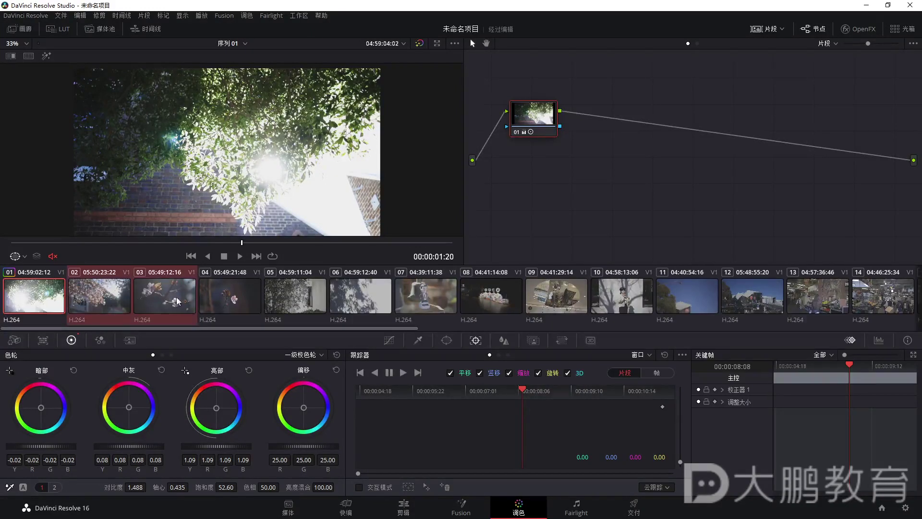
{"action": "left_click", "coordinate": [225, 298], "text": "shift"}
{"action": "left_click", "coordinate": [305, 297], "text": "shift"}
{"action": "left_click", "coordinate": [360, 300], "text": "shift"}
{"action": "left_click", "coordinate": [416, 306], "text": "shift"}
{"action": "left_click", "coordinate": [490, 303], "text": "shift"}
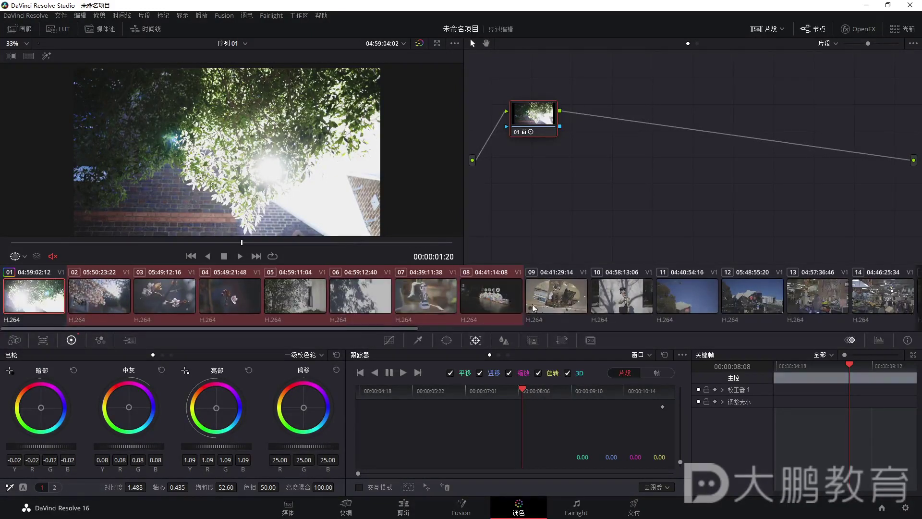
{"action": "left_click", "coordinate": [603, 304], "text": "ctrl"}
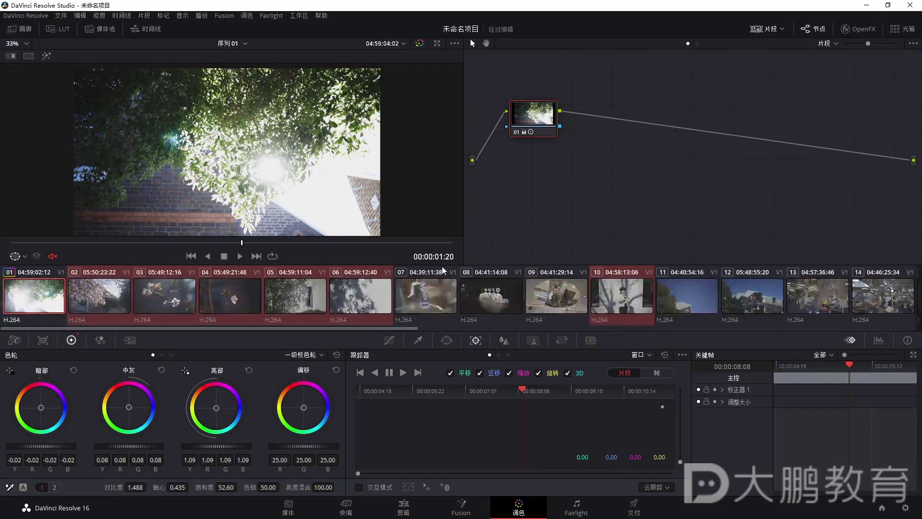
Add clips 11 and 12 to the selection and apply the first clip's grade to all selected clips
{"action": "scroll", "coordinate": [293, 302], "scroll_direction": "down", "scroll_amount": 8}
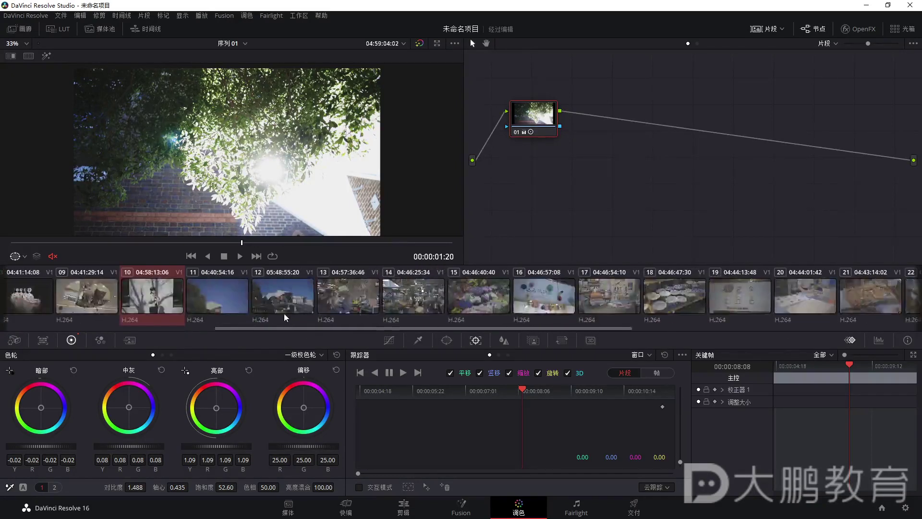
{"action": "scroll", "coordinate": [276, 312], "scroll_direction": "up", "scroll_amount": 4}
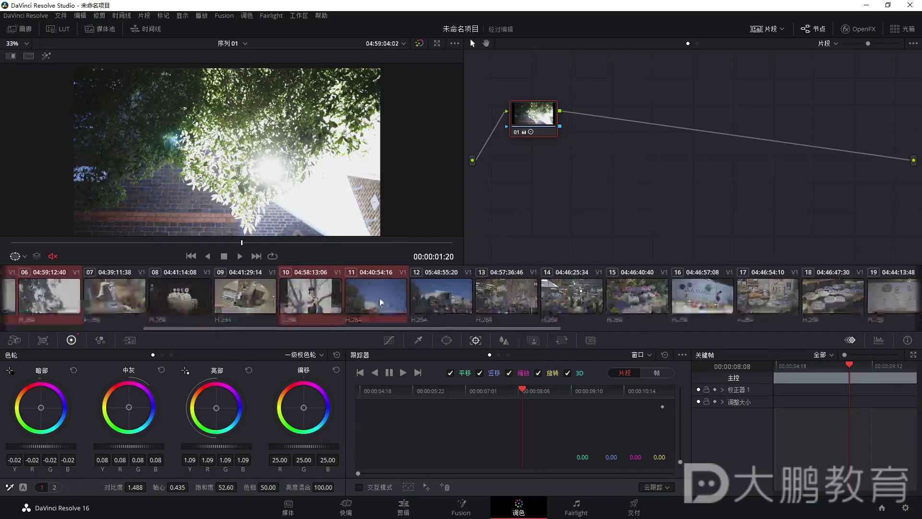
{"action": "scroll", "coordinate": [520, 315], "scroll_direction": "down", "scroll_amount": 12}
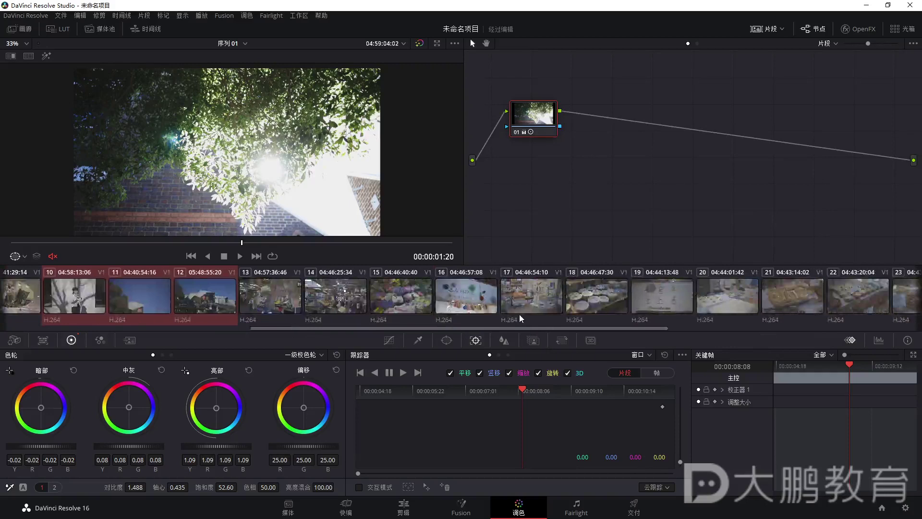
{"action": "scroll", "coordinate": [521, 313], "scroll_direction": "up", "scroll_amount": 15}
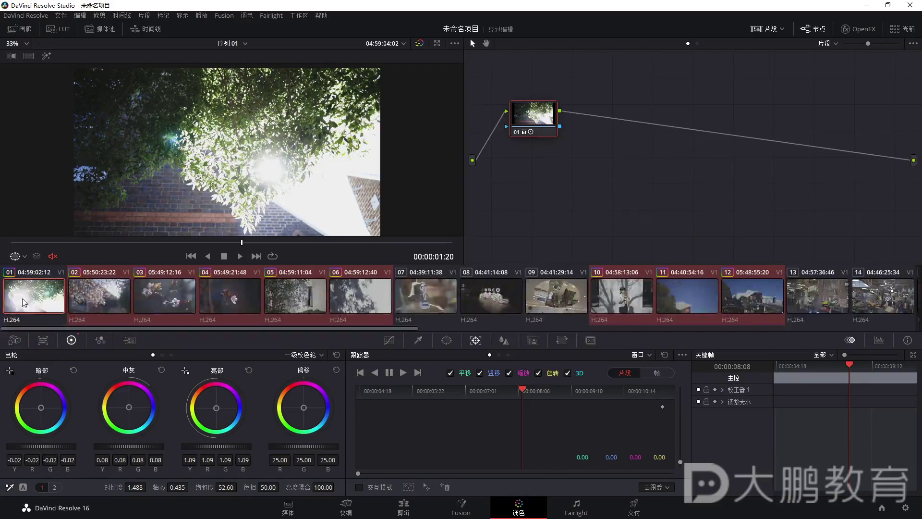
Step through clips 02 to 12 in the viewer to check the copied grade against the ungraded clips
{"action": "left_click", "coordinate": [118, 302]}
{"action": "left_click", "coordinate": [182, 305]}
{"action": "left_click", "coordinate": [209, 306]}
{"action": "left_click", "coordinate": [434, 299]}
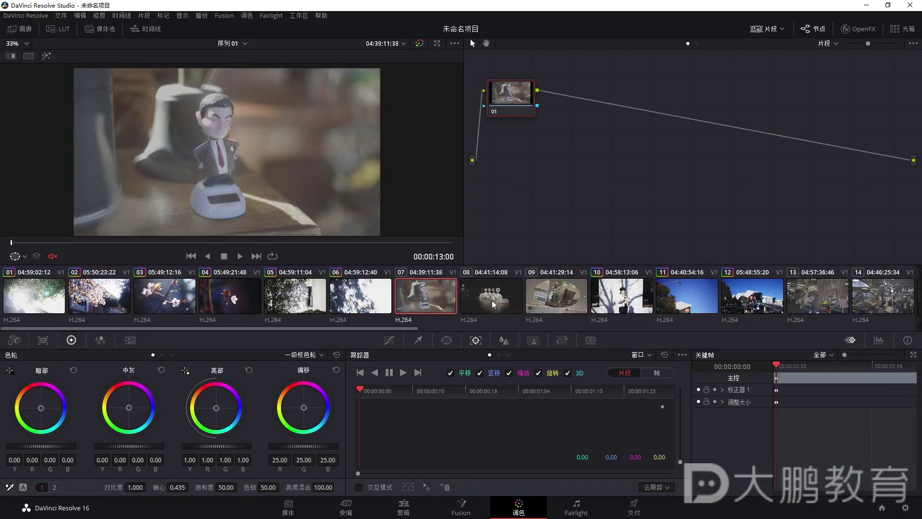
{"action": "left_click", "coordinate": [568, 304]}
{"action": "left_click", "coordinate": [603, 303]}
{"action": "left_click", "coordinate": [672, 303]}
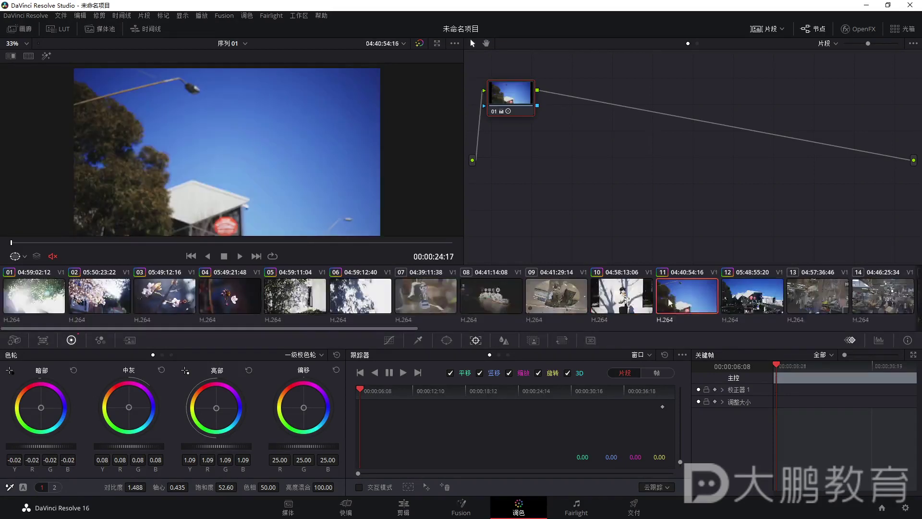
{"action": "left_click", "coordinate": [747, 302]}
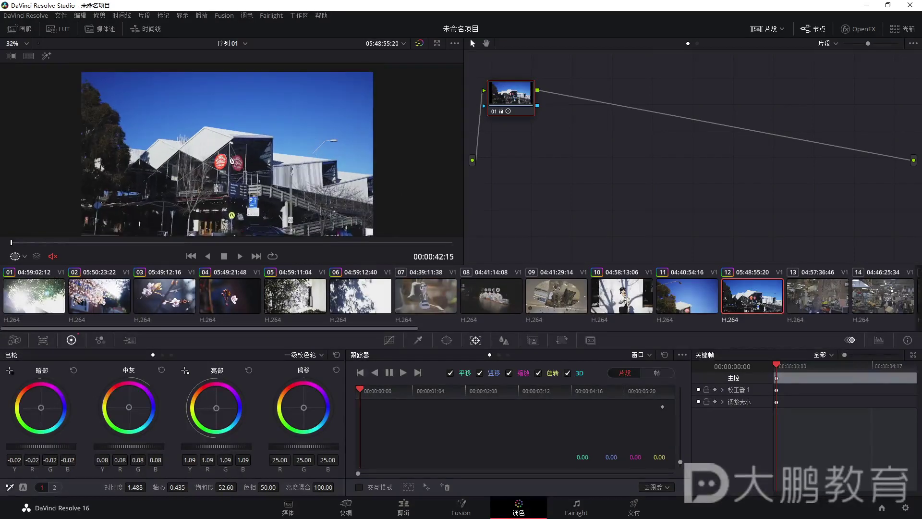
Shift clip 02's node 01 slightly in the graph and play the clip, comparing it with and without the grade
{"action": "left_click", "coordinate": [100, 289]}
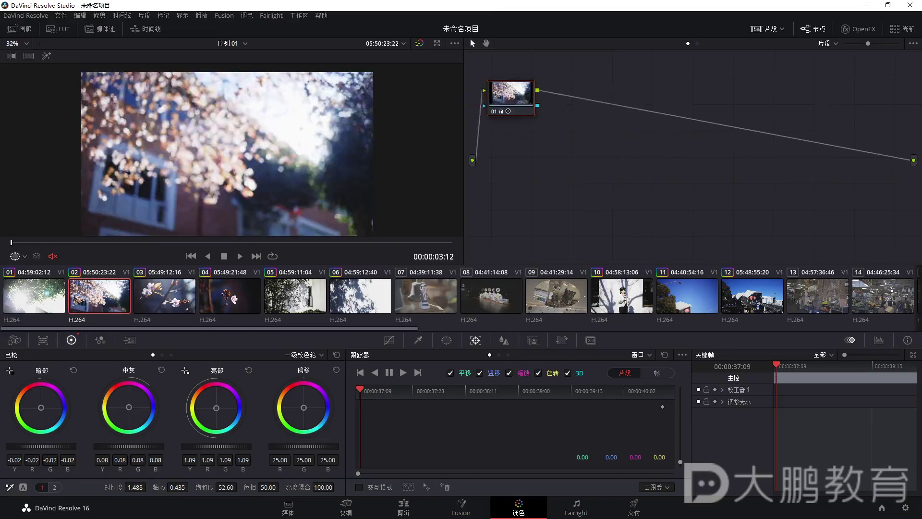
{"action": "left_click_drag", "start_coordinate": [511, 94], "coordinate": [531, 100]}
{"action": "key", "text": "space"}
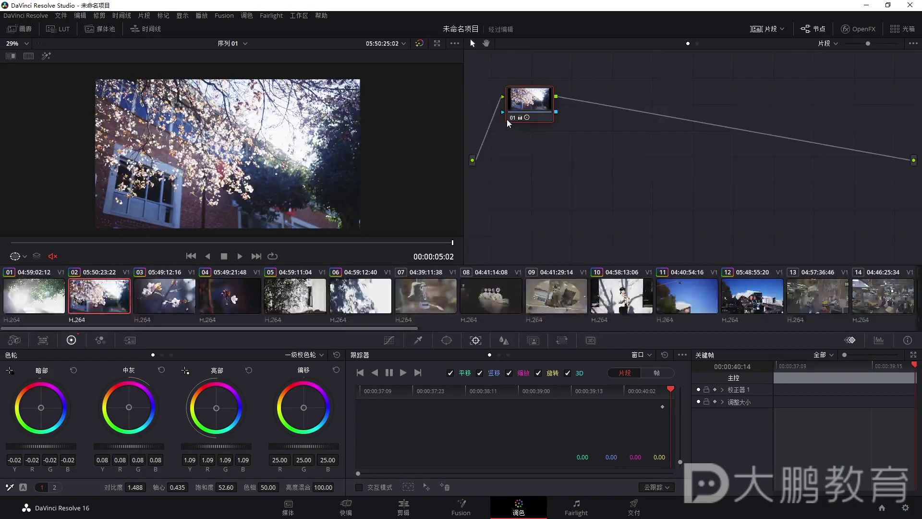
{"action": "key", "text": "ctrl+d"}
{"action": "key", "text": "ctrl+d"}
{"action": "key", "text": "ctrl+d"}
{"action": "key", "text": "ctrl+d"}
Compare clips 03 and 04 with and without the copied grade
{"action": "key", "text": "Down"}
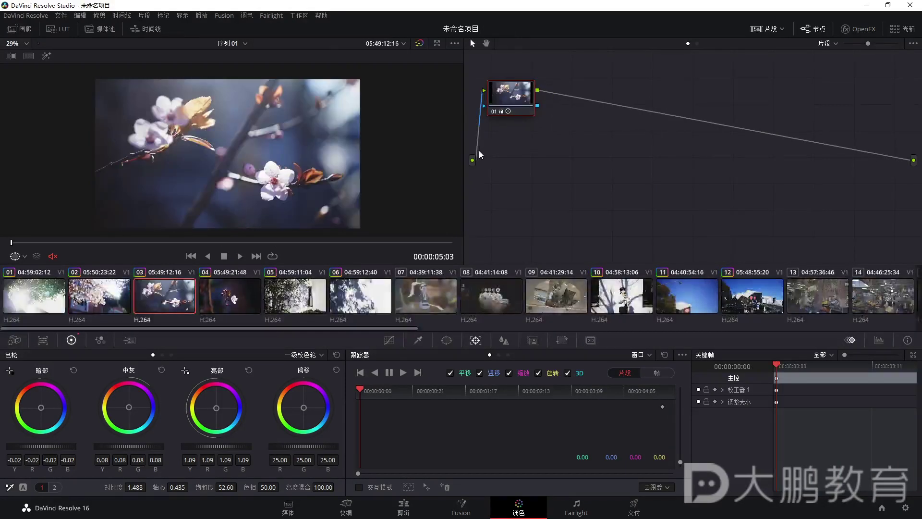
{"action": "key", "text": "ctrl+d"}
{"action": "key", "text": "ctrl+d"}
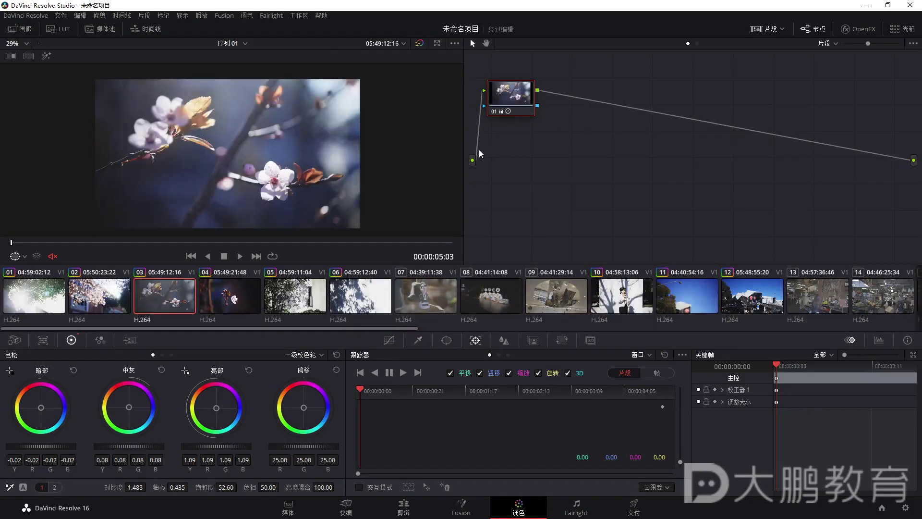
{"action": "left_click", "coordinate": [240, 291]}
{"action": "key", "text": "shift+d"}
{"action": "key", "text": "shift+d"}
{"action": "key", "text": "shift+d"}
{"action": "key", "text": "shift+d"}
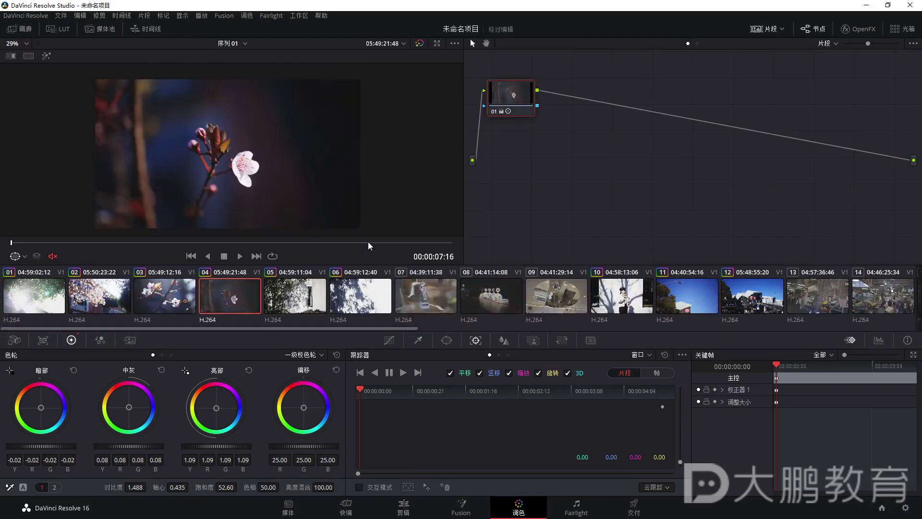
Compare clips 05 and 06 with and without the copied grade, and go on to clip 07
{"action": "key", "text": "Down"}
{"action": "key", "text": "shift+d"}
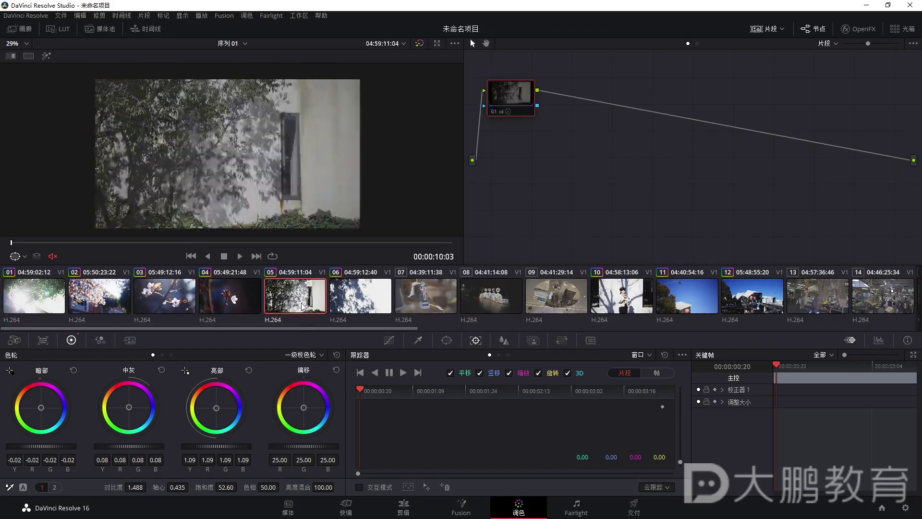
{"action": "key", "text": "shift+d"}
{"action": "key", "text": "Down"}
{"action": "key", "text": "shift+d"}
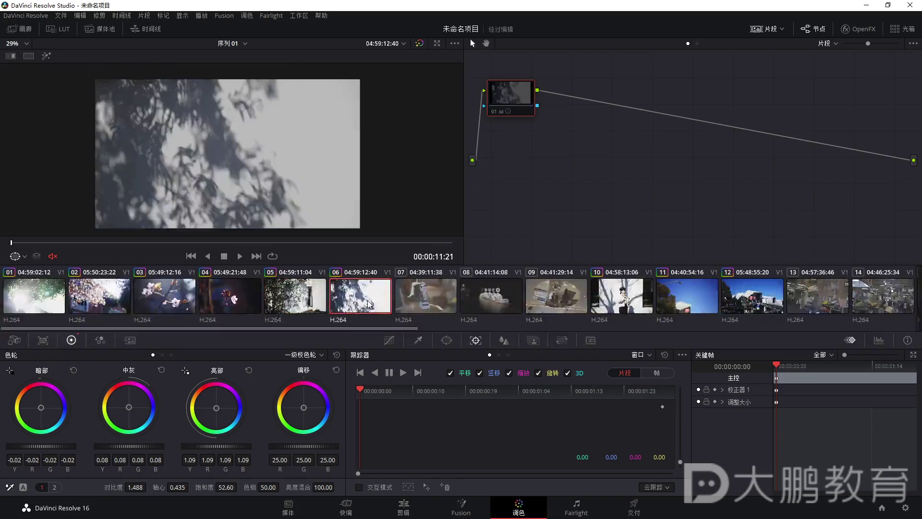
{"action": "key", "text": "shift+d"}
{"action": "key", "text": "shift+d"}
{"action": "key", "text": "Down"}
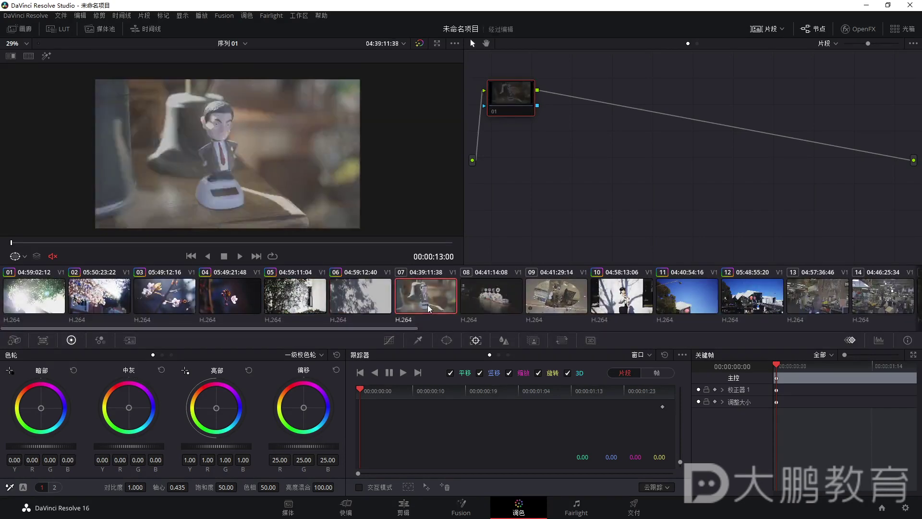
Go on to clip 10 in the timeline and compare it with and without the copied grade, wide and close up
{"action": "key", "text": "Down"}
{"action": "key", "text": "Down"}
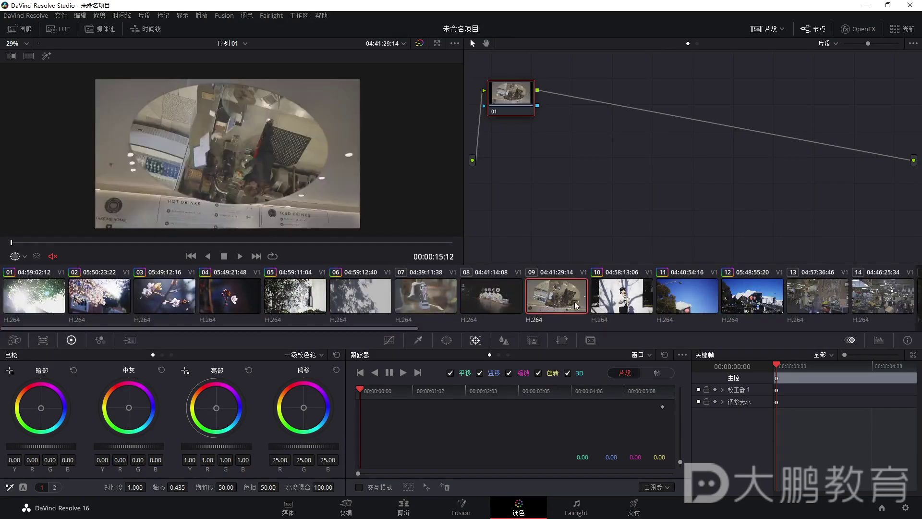
{"action": "scroll", "coordinate": [476, 312], "scroll_direction": "down", "scroll_amount": 5}
{"action": "key", "text": "Down"}
{"action": "key", "text": "shift+d"}
{"action": "key", "text": "shift+d"}
{"action": "key", "text": "shift+d"}
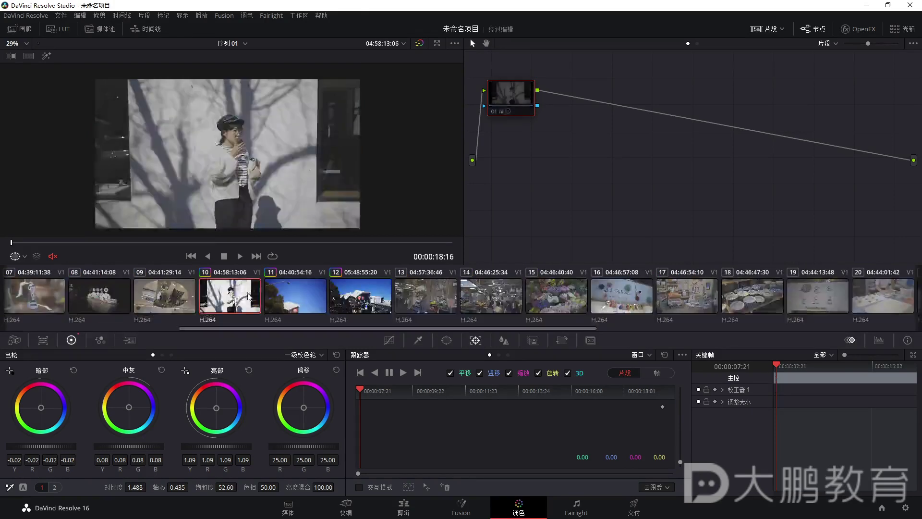
{"action": "scroll", "coordinate": [230, 152], "scroll_direction": "up", "scroll_amount": 4}
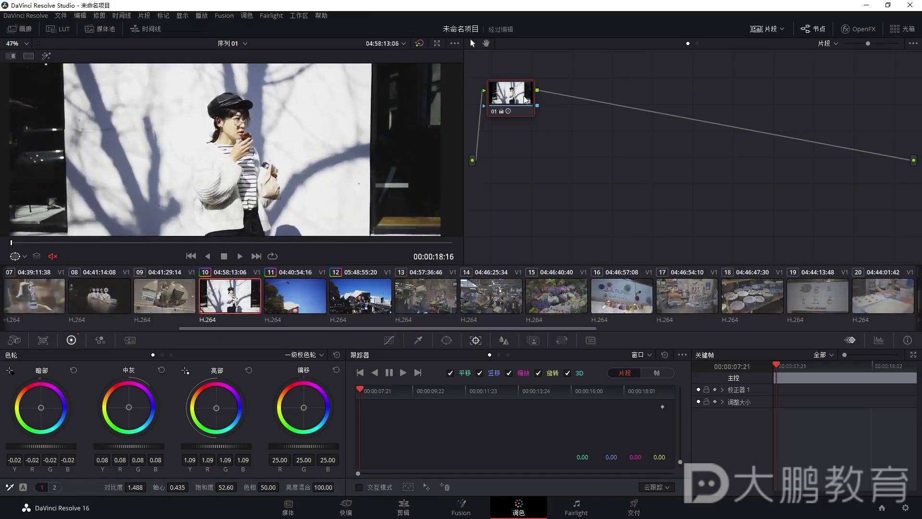
{"action": "key", "text": "shift+d"}
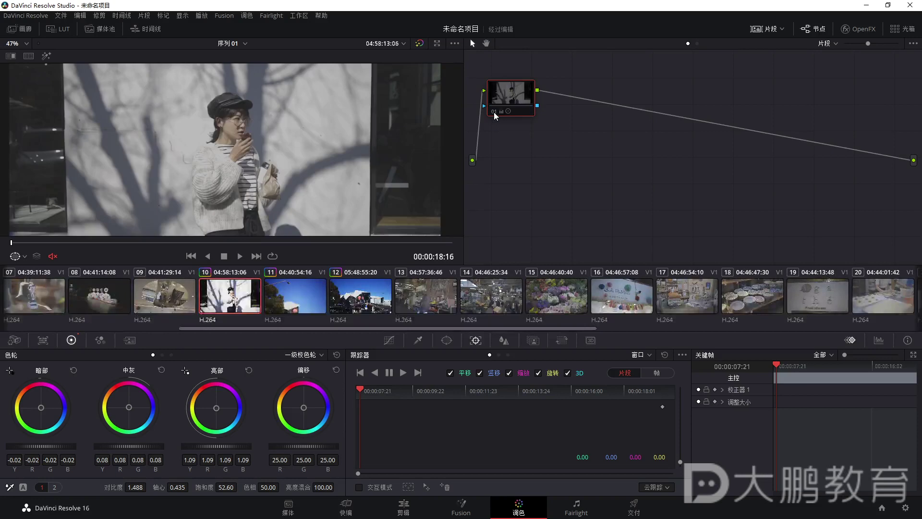
{"action": "key", "text": "shift+d"}
{"action": "scroll", "coordinate": [228, 194], "scroll_direction": "down", "scroll_amount": 4}
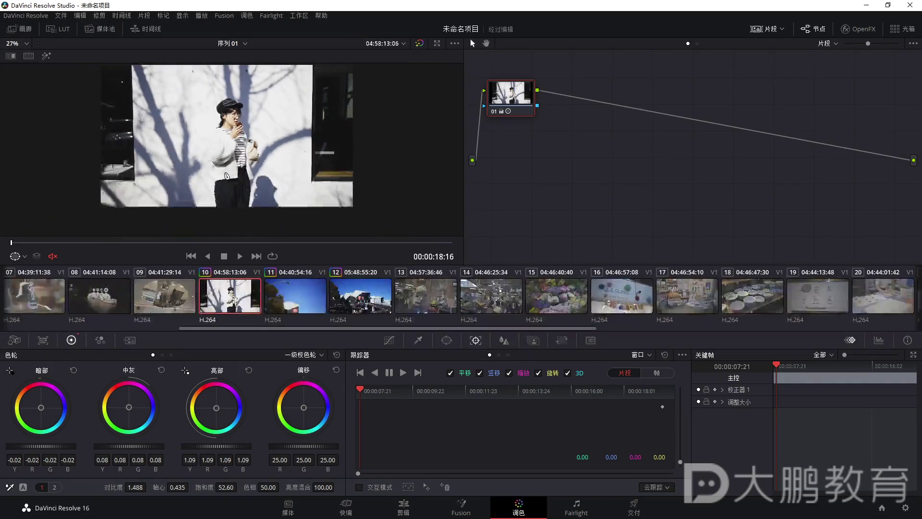
Lower clip 10's contrast to 1.392 and saturation to 50.00, and compare the result with the ungraded picture
{"action": "scroll", "coordinate": [227, 193], "scroll_direction": "up", "scroll_amount": 3}
{"action": "scroll", "coordinate": [232, 183], "scroll_direction": "up", "scroll_amount": 5}
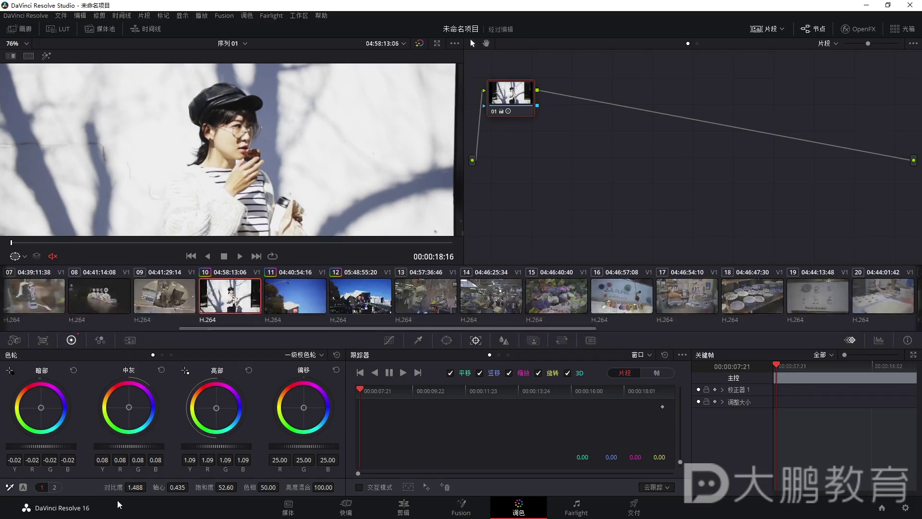
{"action": "left_click_drag", "start_coordinate": [135, 487], "coordinate": [130, 487]}
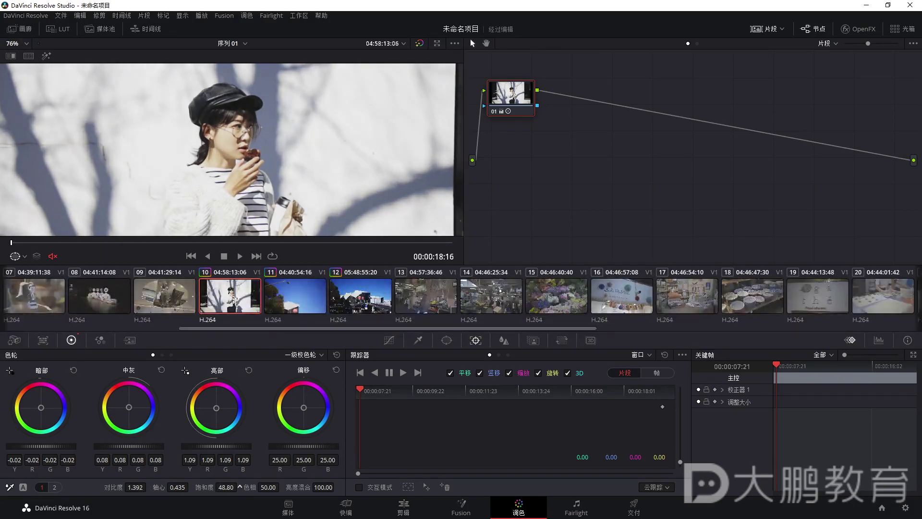
{"action": "left_click_drag", "start_coordinate": [225, 487], "coordinate": [358, 442]}
{"action": "left_click", "coordinate": [493, 113]}
{"action": "left_click", "coordinate": [493, 112]}
Set clip 10's highlights (亮部) to 0.97 and midtones (中灰) to 0.09, and compare with and without the grade
{"action": "scroll", "coordinate": [240, 70], "scroll_direction": "down", "scroll_amount": 4}
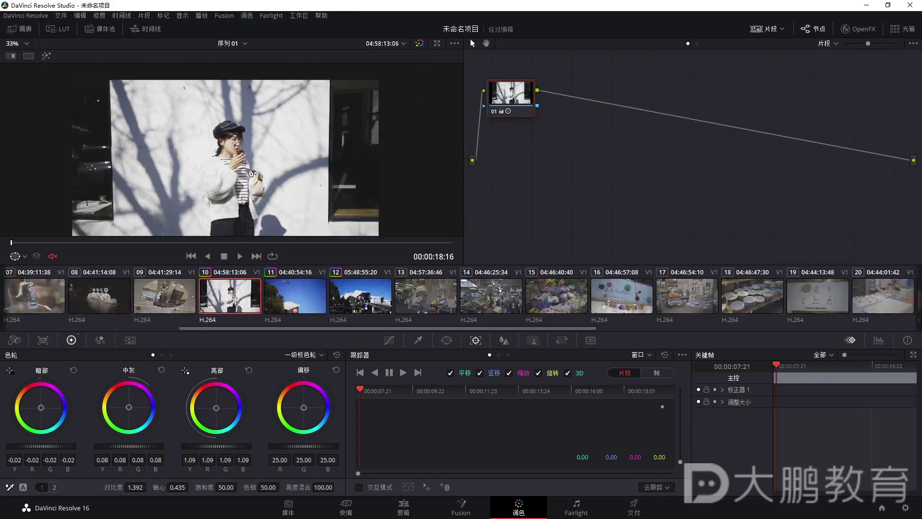
{"action": "scroll", "coordinate": [231, 149], "scroll_direction": "up", "scroll_amount": 2}
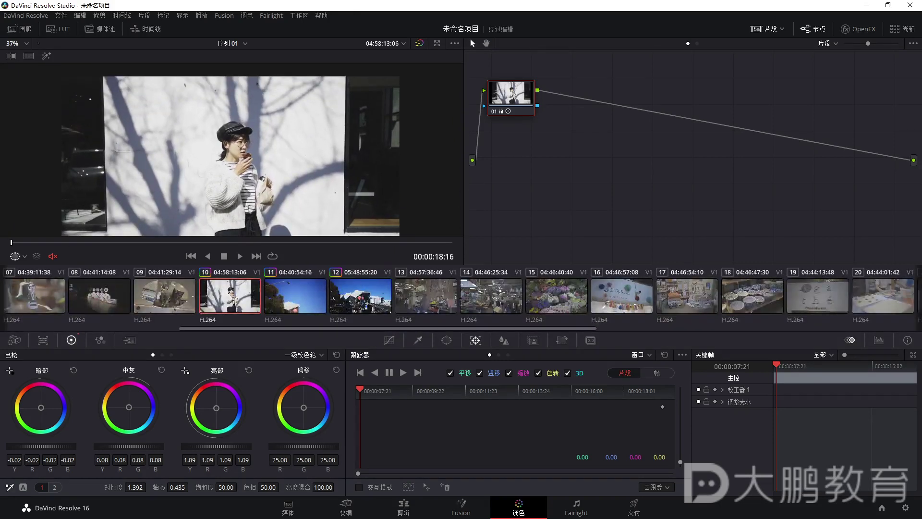
{"action": "left_click_drag", "start_coordinate": [225, 446], "coordinate": [212, 446]}
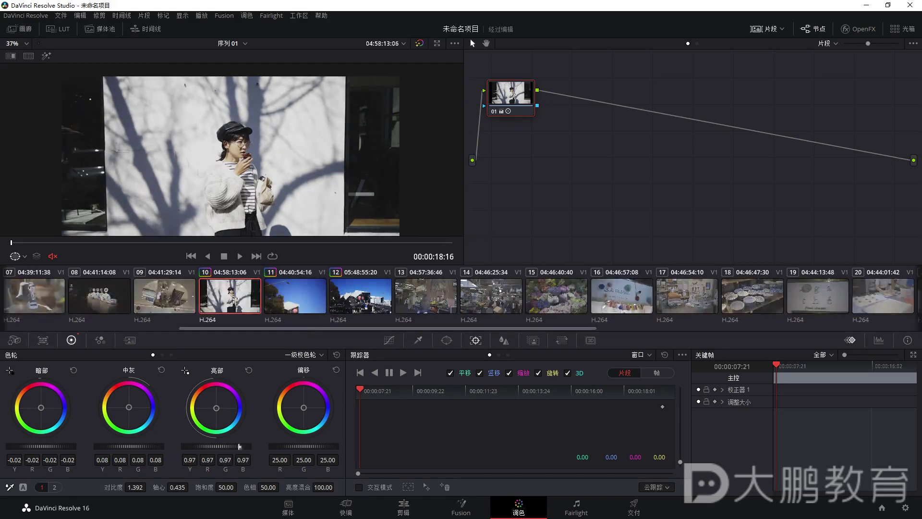
{"action": "left_click_drag", "start_coordinate": [125, 447], "coordinate": [129, 446]}
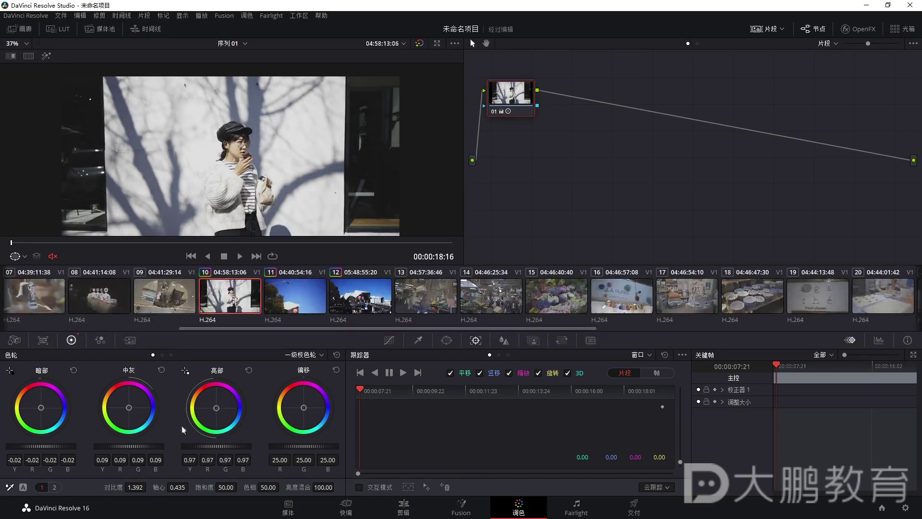
{"action": "key", "text": "ctrl+d"}
{"action": "key", "text": "ctrl+d"}
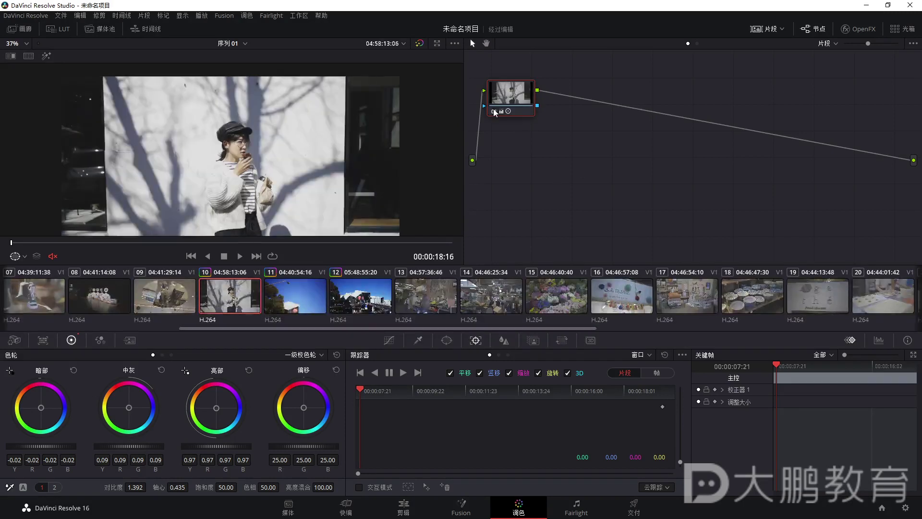
Raise clip 10's shadows (暗部) to -0.01 and compare the clip with and without the grade
{"action": "scroll", "coordinate": [217, 138], "scroll_direction": "down", "scroll_amount": 2}
{"action": "scroll", "coordinate": [218, 139], "scroll_direction": "up", "scroll_amount": 1}
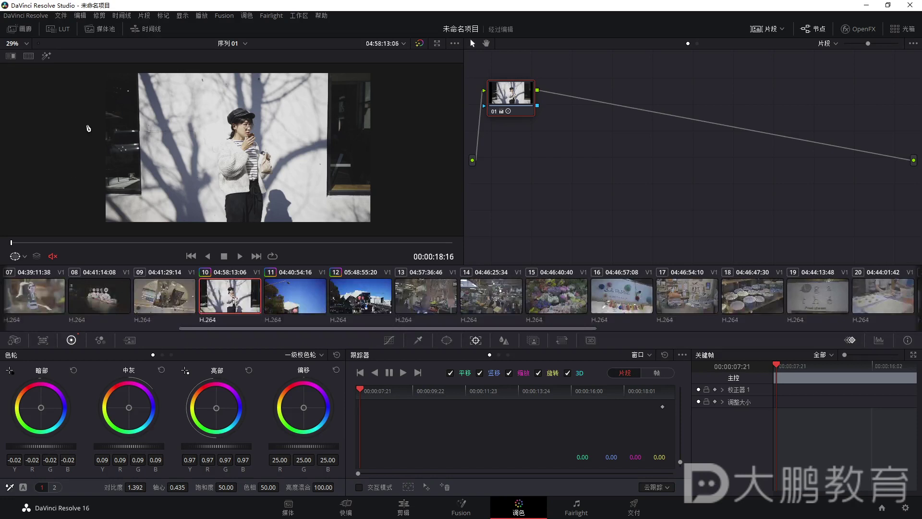
{"action": "left_click_drag", "start_coordinate": [46, 444], "coordinate": [50, 444]}
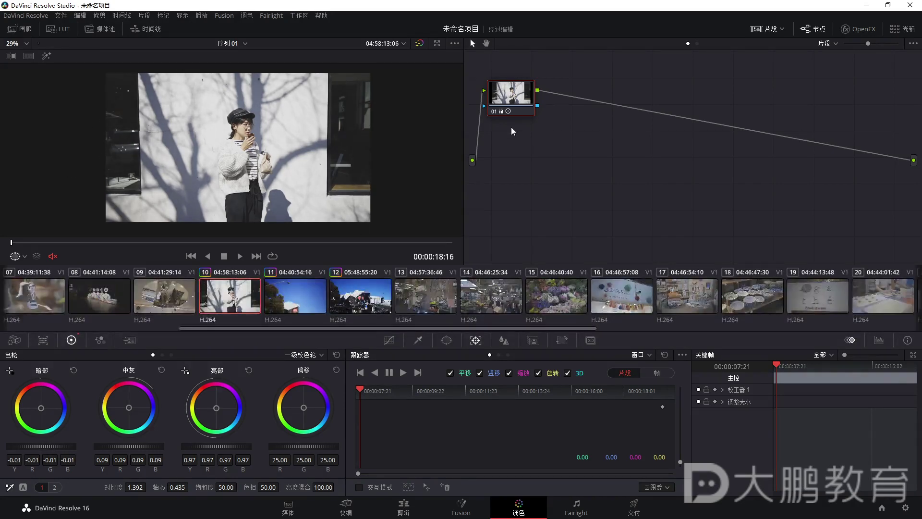
{"action": "left_click", "coordinate": [495, 112]}
{"action": "left_click", "coordinate": [494, 113]}
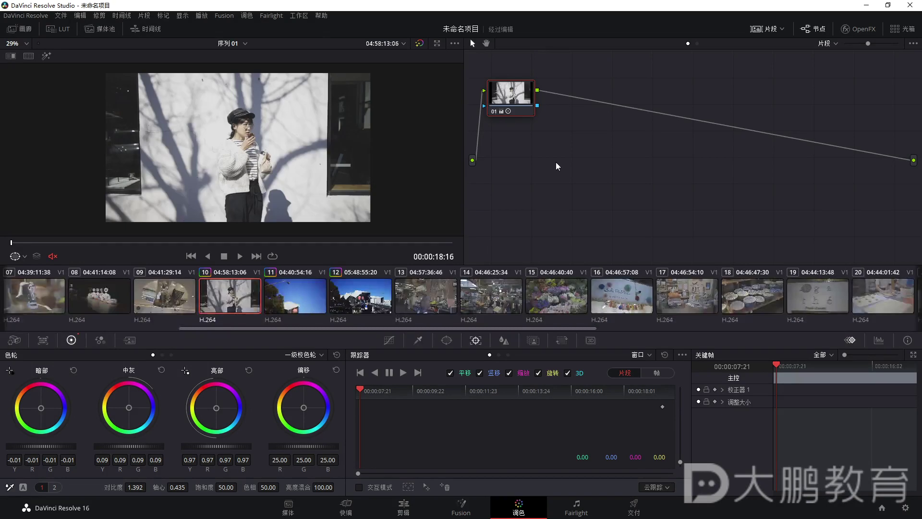
{"action": "key", "text": "ctrl+d"}
{"action": "key", "text": "ctrl+d"}
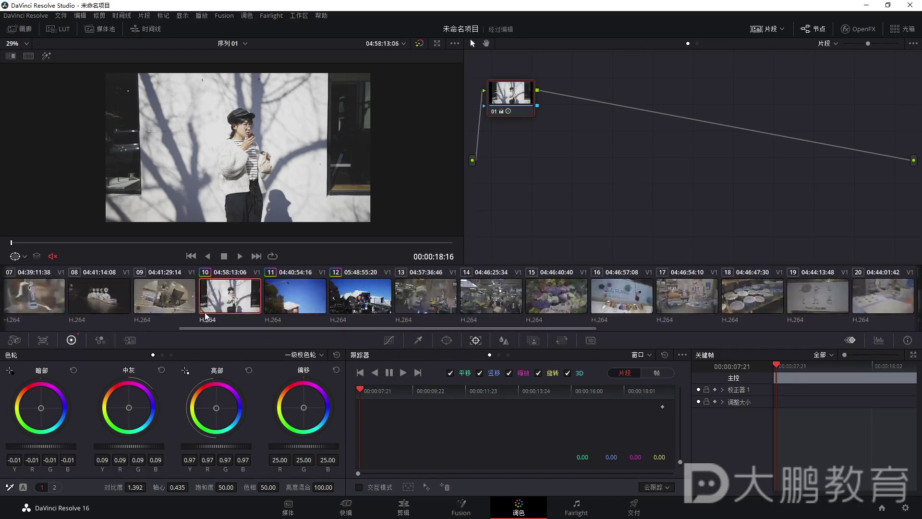
Open clip 11 from the timeline and compare its first frame with and without the copied grade
{"action": "scroll", "coordinate": [206, 315], "scroll_direction": "up", "scroll_amount": 5}
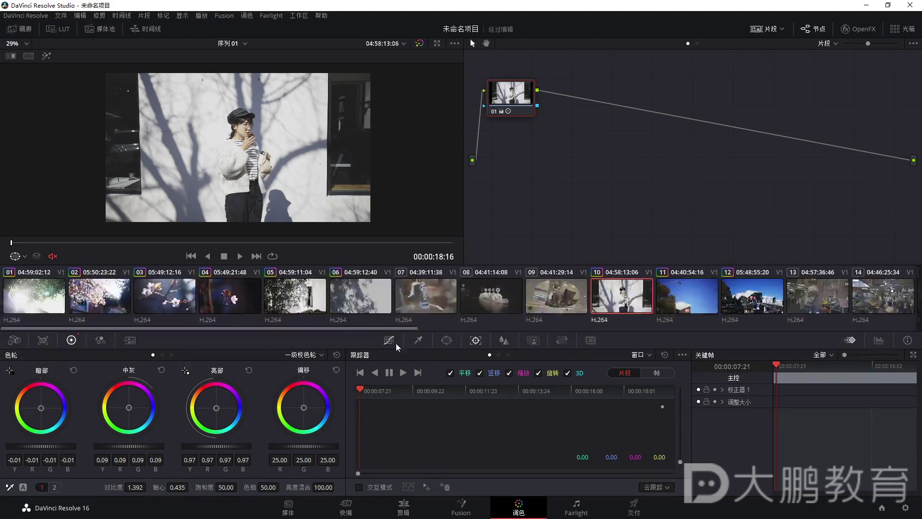
{"action": "scroll", "coordinate": [373, 303], "scroll_direction": "down", "scroll_amount": 5}
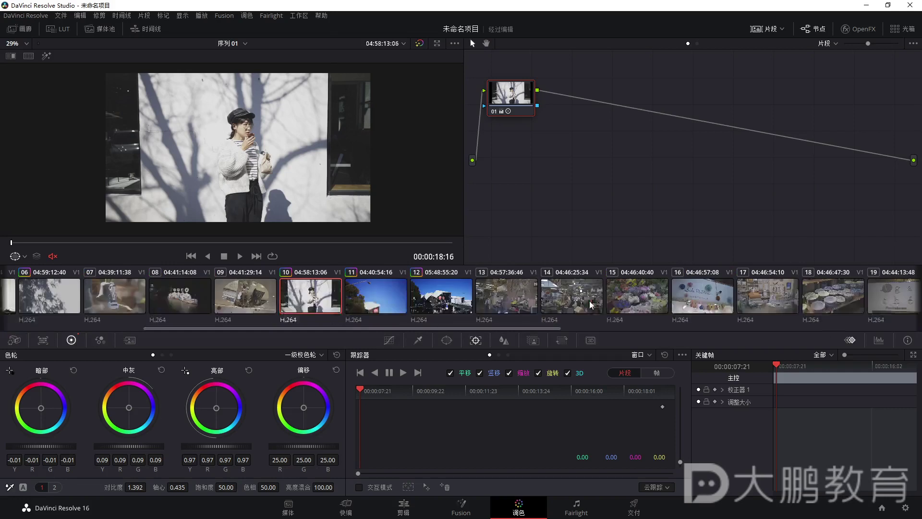
{"action": "left_click", "coordinate": [375, 302]}
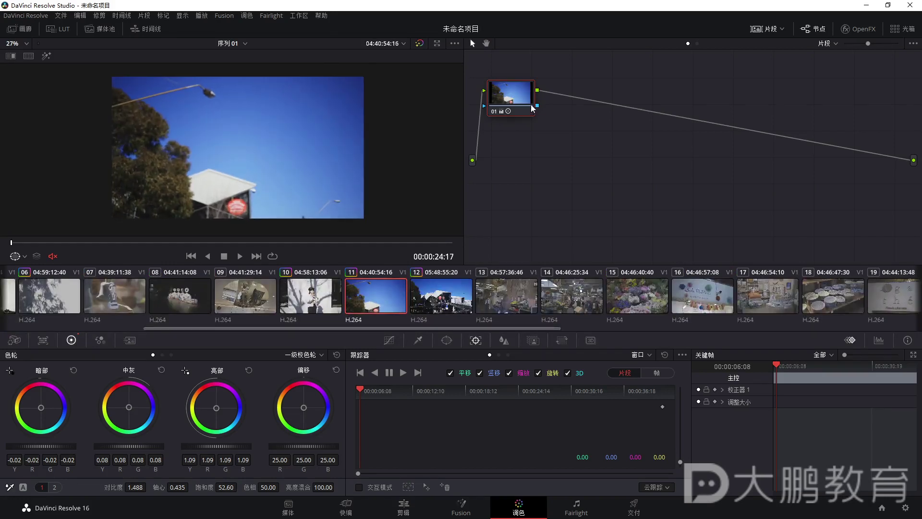
{"action": "left_click", "coordinate": [504, 111]}
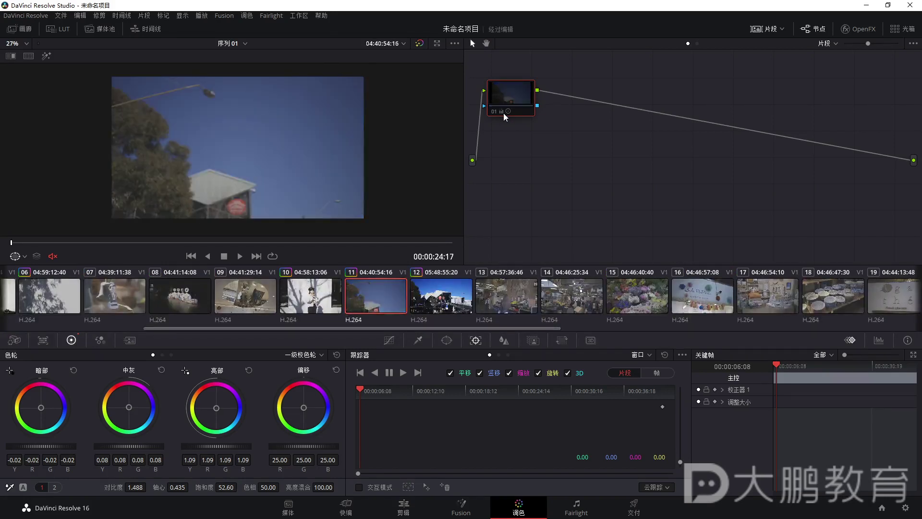
{"action": "left_click", "coordinate": [503, 114]}
Play clip 11, move on to the frame of the woman at 00:00:28:14 and compare it with and without the grade
{"action": "key", "text": "space"}
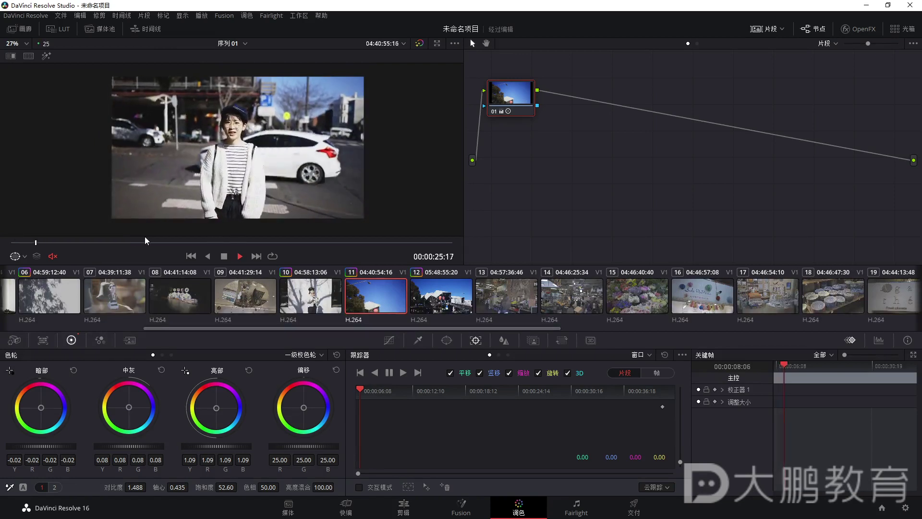
{"action": "left_click_drag", "start_coordinate": [45, 243], "coordinate": [106, 243]}
{"action": "scroll", "coordinate": [231, 124], "scroll_direction": "up", "scroll_amount": 5}
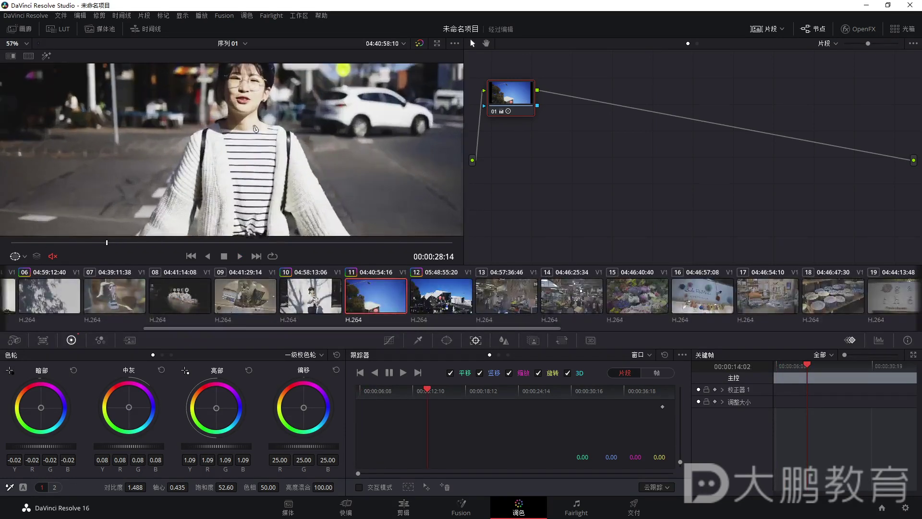
{"action": "left_click", "coordinate": [495, 111]}
{"action": "left_click", "coordinate": [495, 111]}
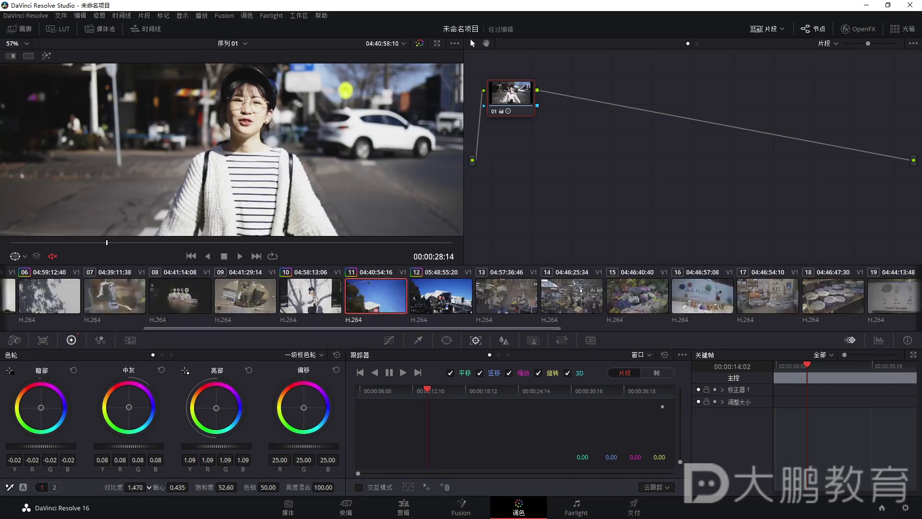
Set clip 11's contrast to 1.340, midtones (中灰) to 0.10 and highlights (亮部) to 1.04, comparing with and without the grade
{"action": "left_click_drag", "start_coordinate": [135, 487], "coordinate": [129, 487]}
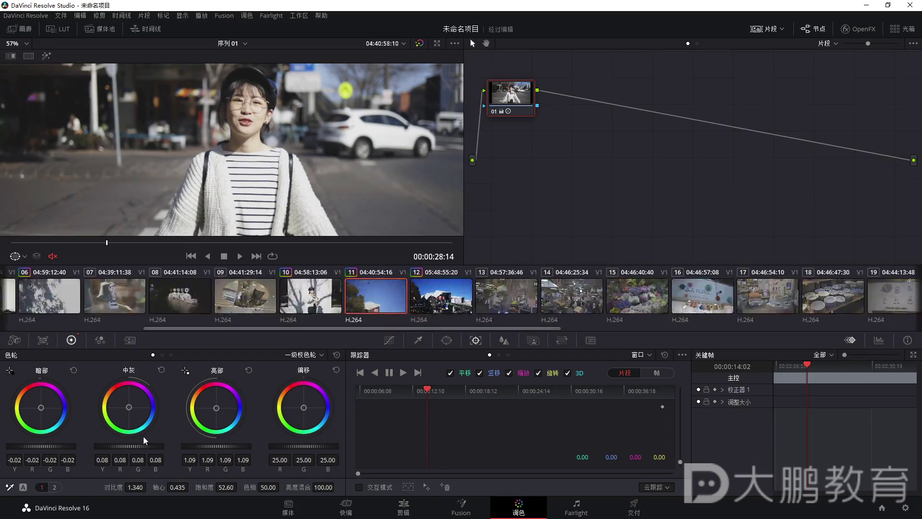
{"action": "left_click_drag", "start_coordinate": [131, 450], "coordinate": [138, 450]}
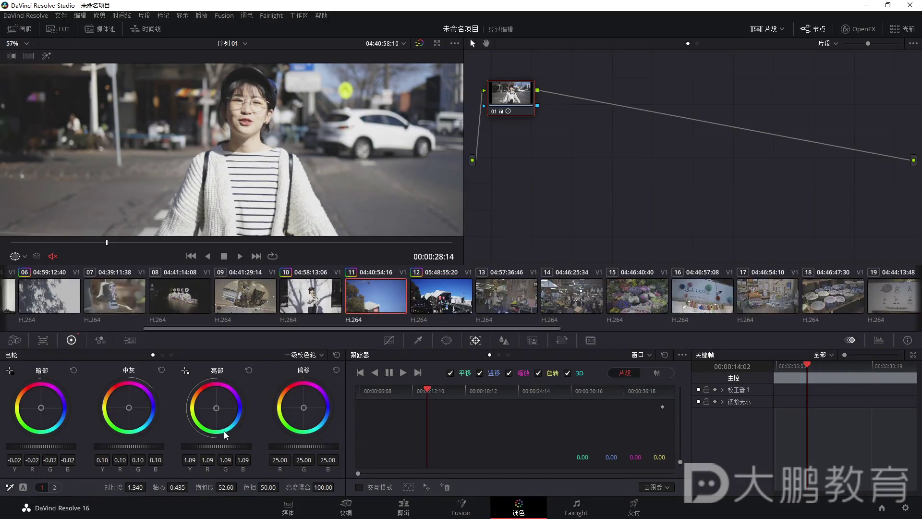
{"action": "left_click_drag", "start_coordinate": [216, 445], "coordinate": [210, 446]}
{"action": "scroll", "coordinate": [385, 158], "scroll_direction": "down", "scroll_amount": 3}
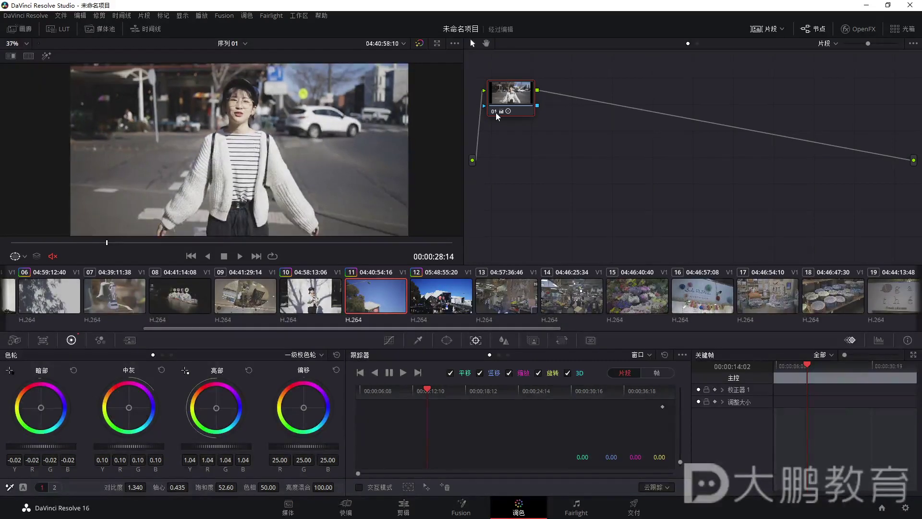
{"action": "key", "text": "ctrl+d"}
{"action": "key", "text": "ctrl+d"}
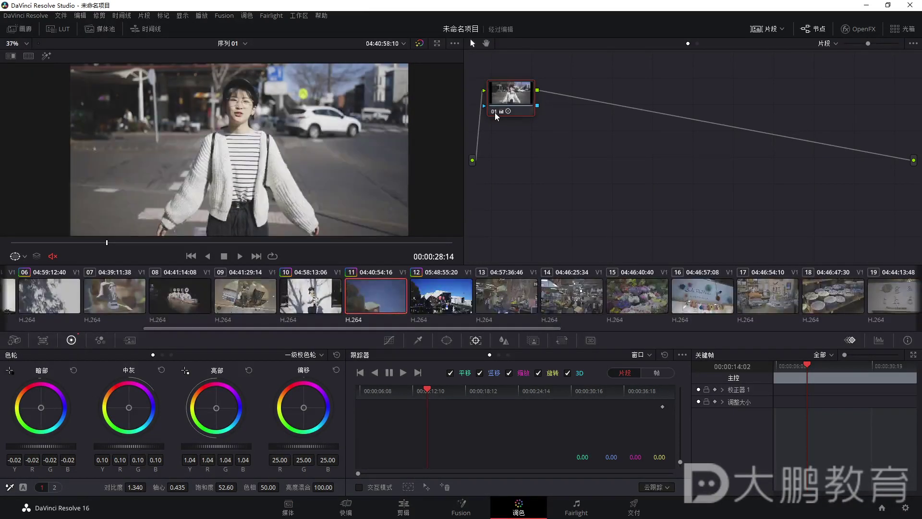
{"action": "key", "text": "ctrl+d"}
{"action": "key", "text": "ctrl+d"}
{"action": "scroll", "coordinate": [233, 172], "scroll_direction": "down", "scroll_amount": 1}
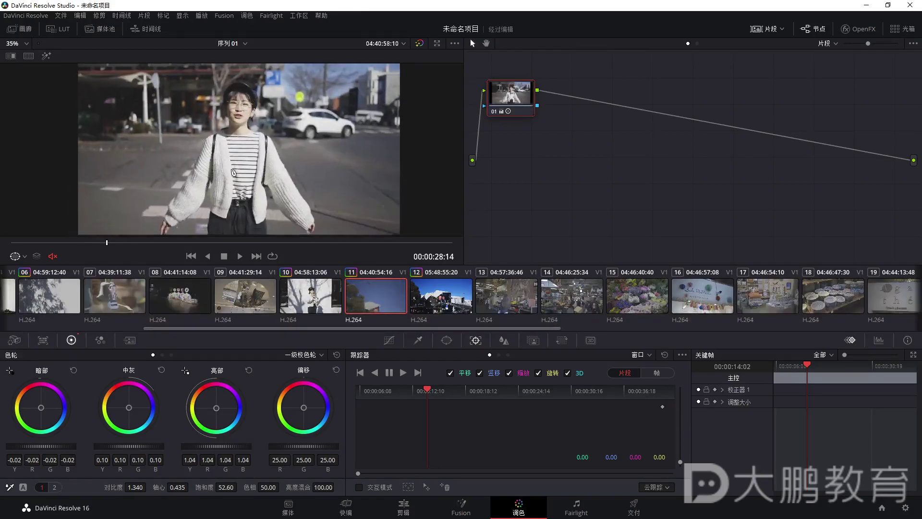
{"action": "key", "text": "ctrl+d"}
Set clip 11's shadows (暗部) to -0.04, midtones (中灰) to 0.11 and highlights (亮部) to 1.10, and compare with the ungraded picture
{"action": "left_click_drag", "start_coordinate": [42, 446], "coordinate": [35, 446]}
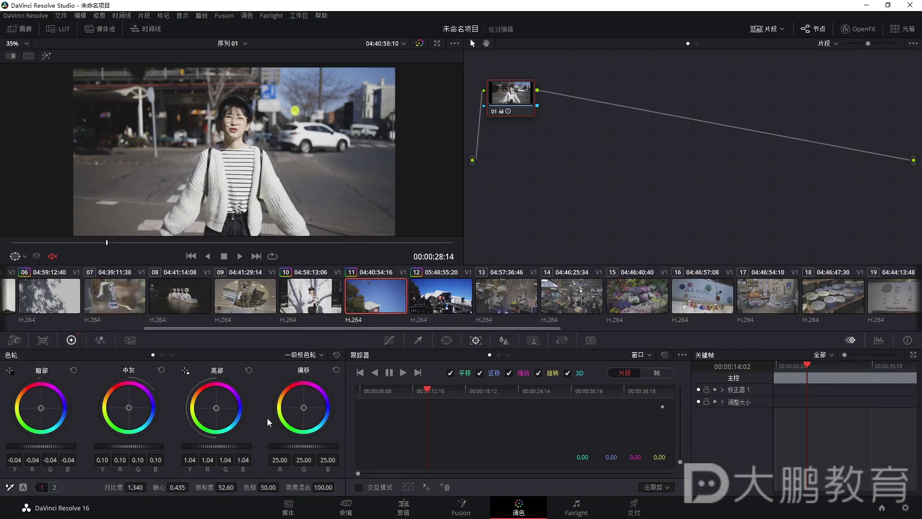
{"action": "left_click_drag", "start_coordinate": [128, 448], "coordinate": [130, 449]}
{"action": "left_click_drag", "start_coordinate": [216, 448], "coordinate": [220, 448]}
{"action": "left_click", "coordinate": [495, 112]}
{"action": "left_click", "coordinate": [494, 112]}
Set clip 11's saturation to 50, comparing the clip with and without the grade
{"action": "left_click", "coordinate": [224, 487]}
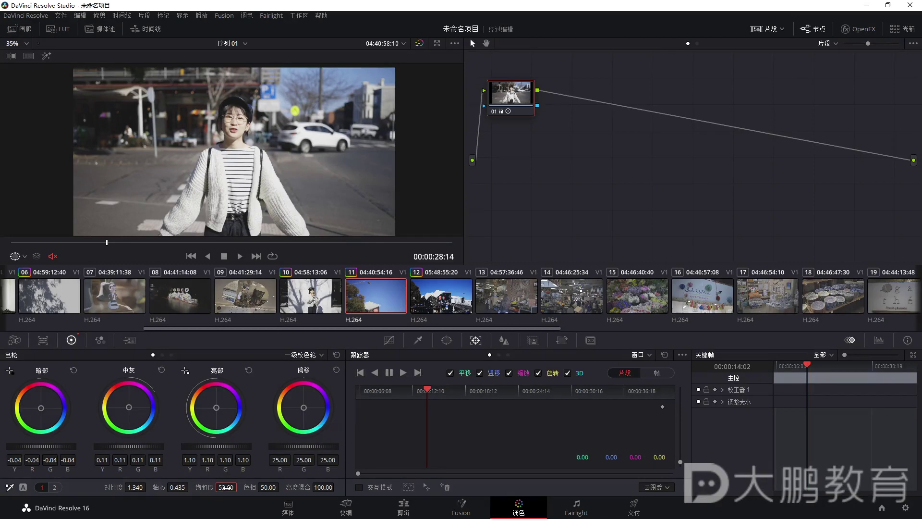
{"action": "left_click_drag", "start_coordinate": [226, 487], "coordinate": [225, 487]}
{"action": "key", "text": "ctrl+d"}
{"action": "key", "text": "ctrl+d"}
{"action": "left_click", "coordinate": [225, 487]}
{"action": "type", "text": "50"}
{"action": "key", "text": "Return"}
Set clip 12's contrast to 1.448, shadows (暗部) to -0.01, midtones (中灰) to 0.09 and highlights (亮部) to 1.14
{"action": "left_click", "coordinate": [416, 302]}
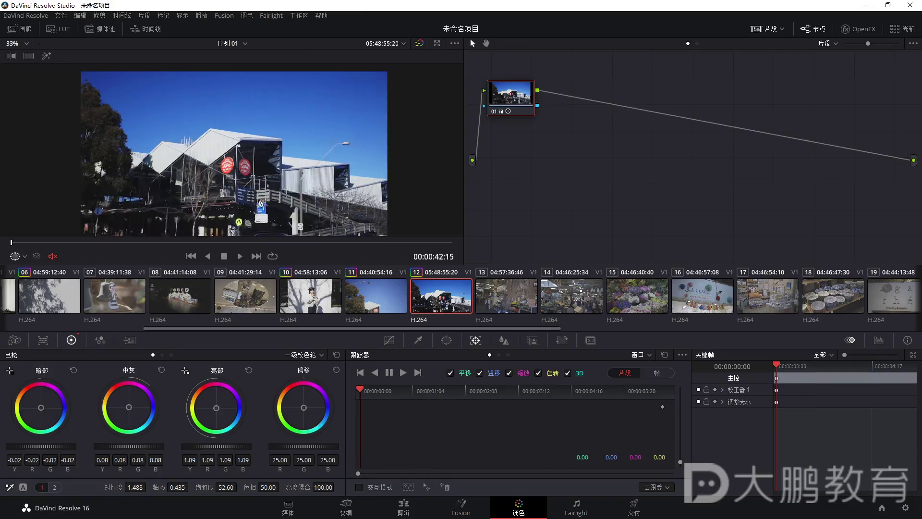
{"action": "scroll", "coordinate": [262, 199], "scroll_direction": "up", "scroll_amount": 1}
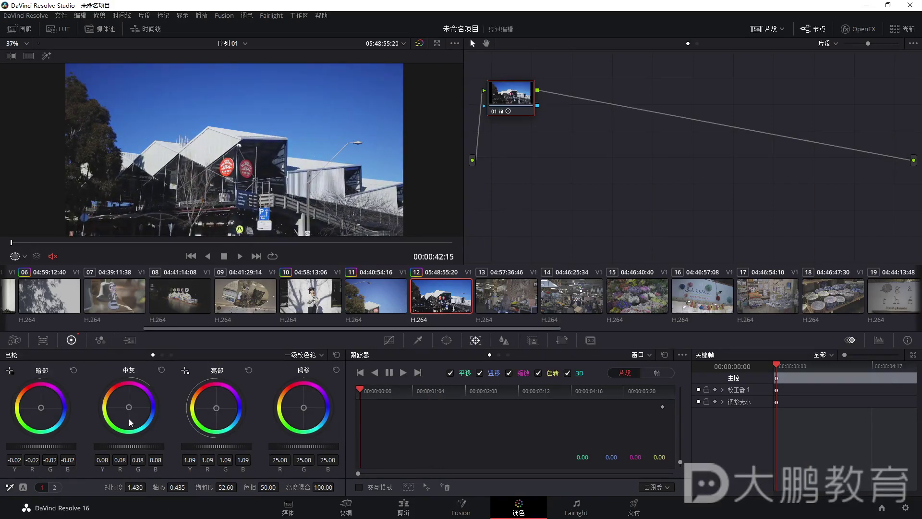
{"action": "left_click_drag", "start_coordinate": [120, 446], "coordinate": [127, 446]}
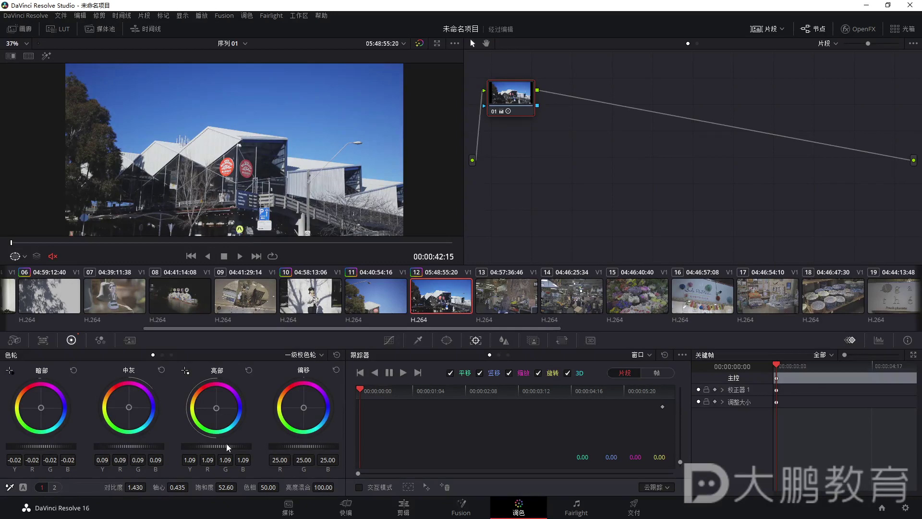
{"action": "left_click_drag", "start_coordinate": [226, 443], "coordinate": [236, 446]}
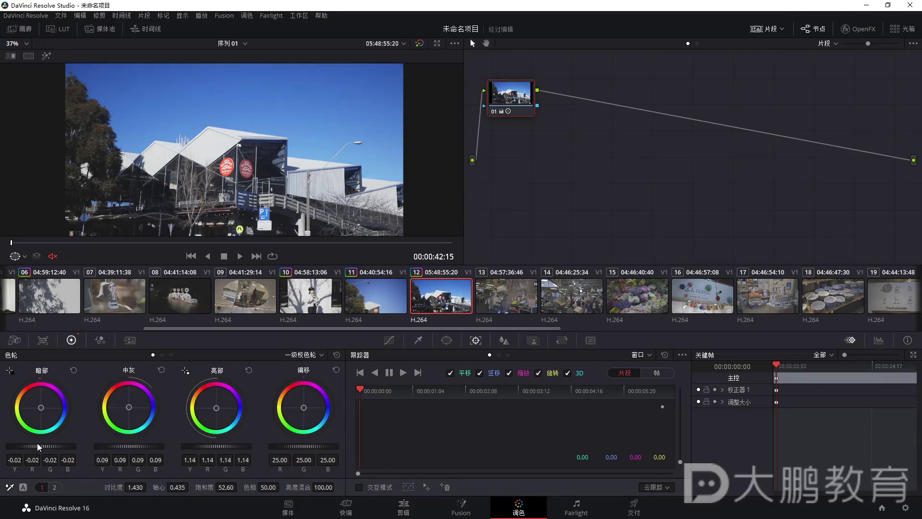
{"action": "left_click_drag", "start_coordinate": [41, 446], "coordinate": [45, 446]}
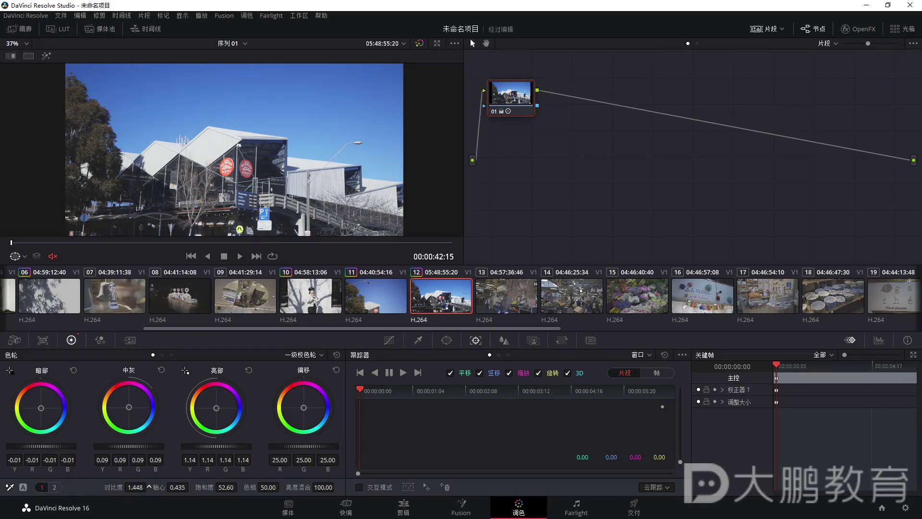
Compare clip 12 with and without its grade, examining the building and sky at different magnifications
{"action": "key", "text": "shift+d"}
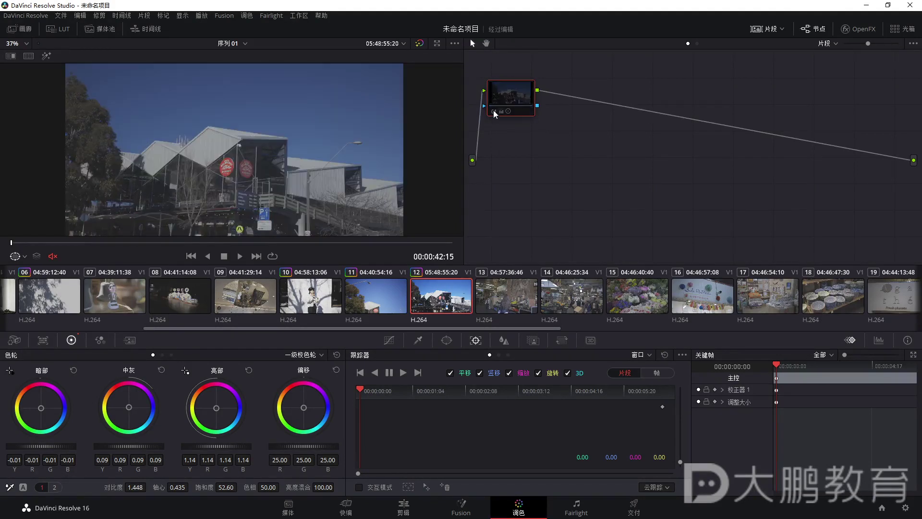
{"action": "key", "text": "shift+d"}
{"action": "scroll", "coordinate": [284, 201], "scroll_direction": "down", "scroll_amount": 2}
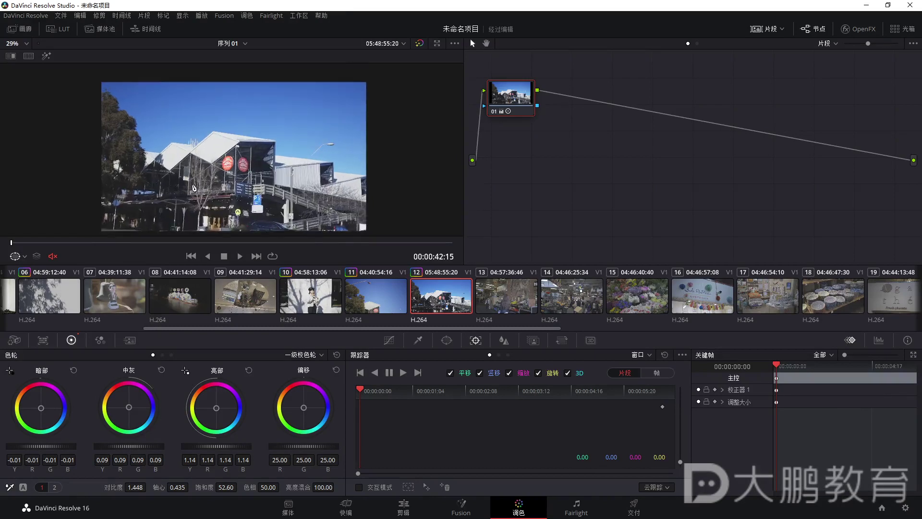
{"action": "scroll", "coordinate": [219, 169], "scroll_direction": "up", "scroll_amount": 1}
{"action": "scroll", "coordinate": [446, 127], "scroll_direction": "down", "scroll_amount": 1}
{"action": "left_click", "coordinate": [492, 111]}
{"action": "left_click", "coordinate": [492, 111]}
{"action": "left_click", "coordinate": [492, 111]}
{"action": "left_click", "coordinate": [492, 111]}
{"action": "scroll", "coordinate": [271, 167], "scroll_direction": "down", "scroll_amount": 2}
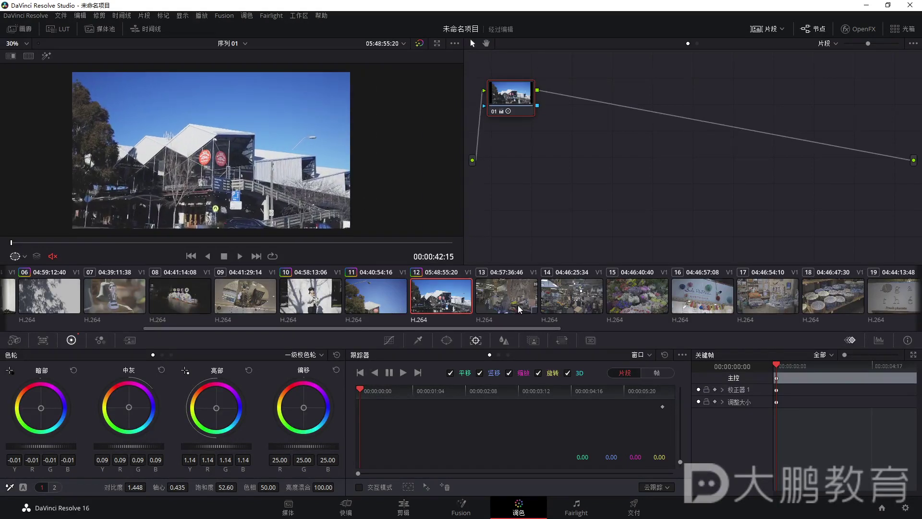
Set clip 07's shadows (暗部) to -0.03, midtones (中灰) to 0.02, highlights (亮部) to 1.09 and contrast to 1.216
{"action": "left_click", "coordinate": [572, 295]}
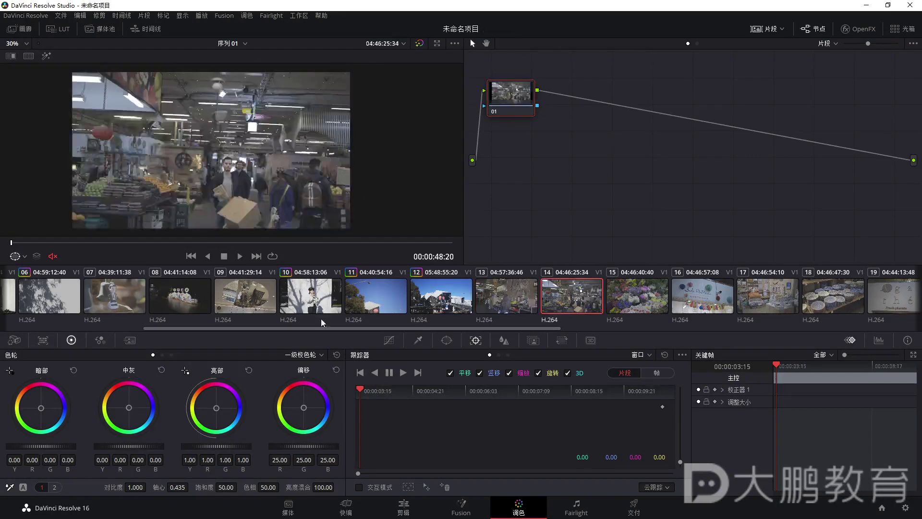
{"action": "left_click", "coordinate": [118, 304]}
{"action": "scroll", "coordinate": [164, 173], "scroll_direction": "down", "scroll_amount": 3}
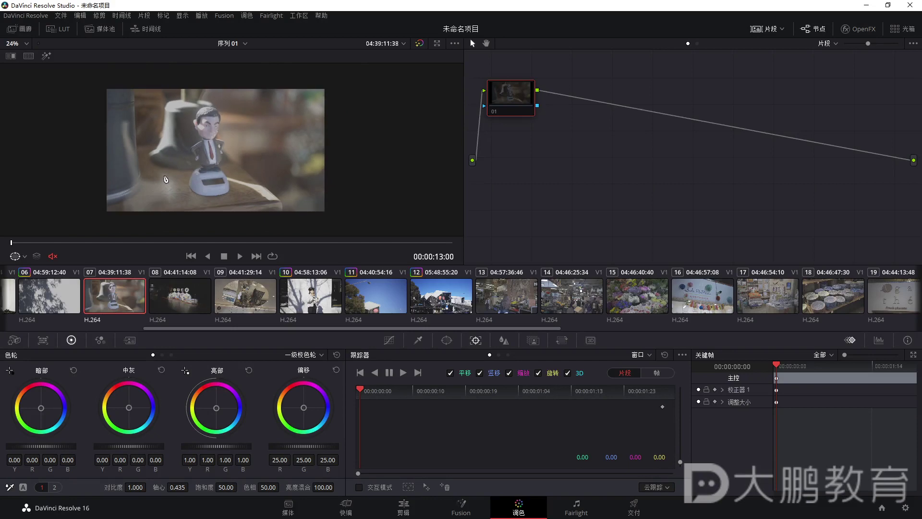
{"action": "scroll", "coordinate": [164, 172], "scroll_direction": "up", "scroll_amount": 4}
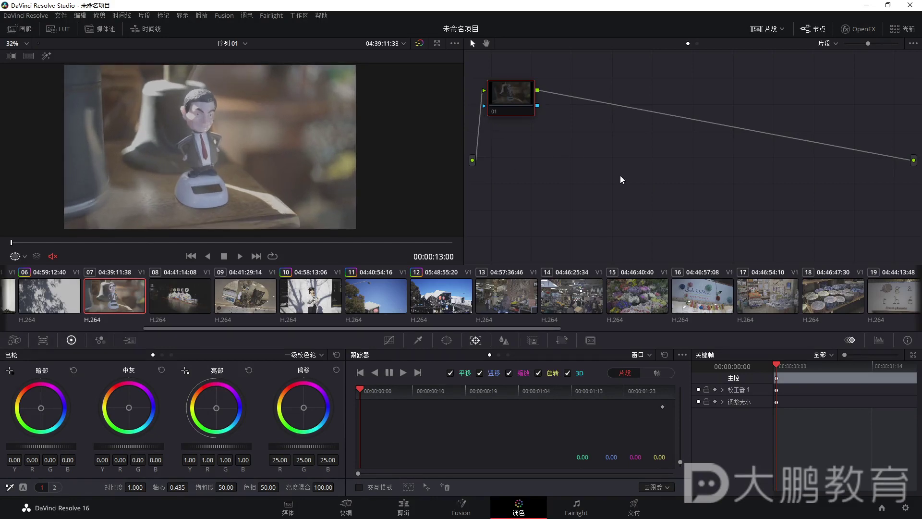
{"action": "scroll", "coordinate": [218, 151], "scroll_direction": "up", "scroll_amount": 3}
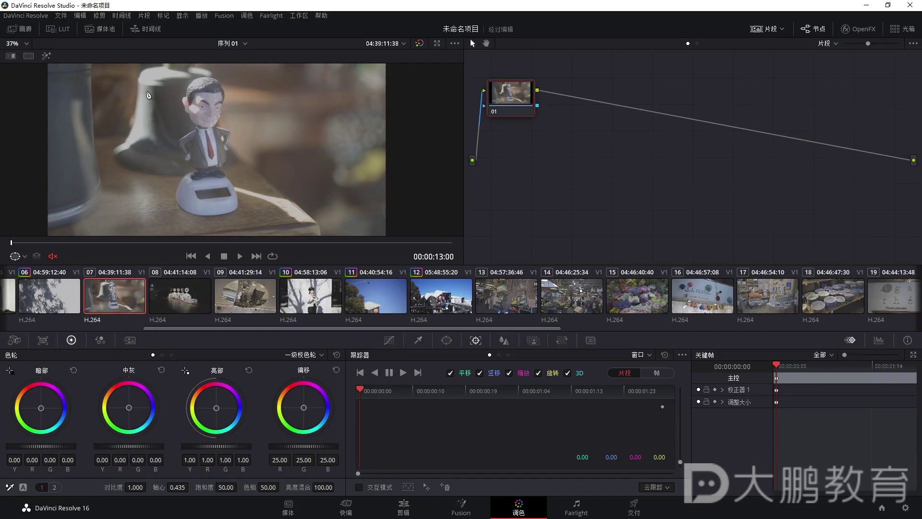
{"action": "left_click_drag", "start_coordinate": [42, 446], "coordinate": [34, 446]}
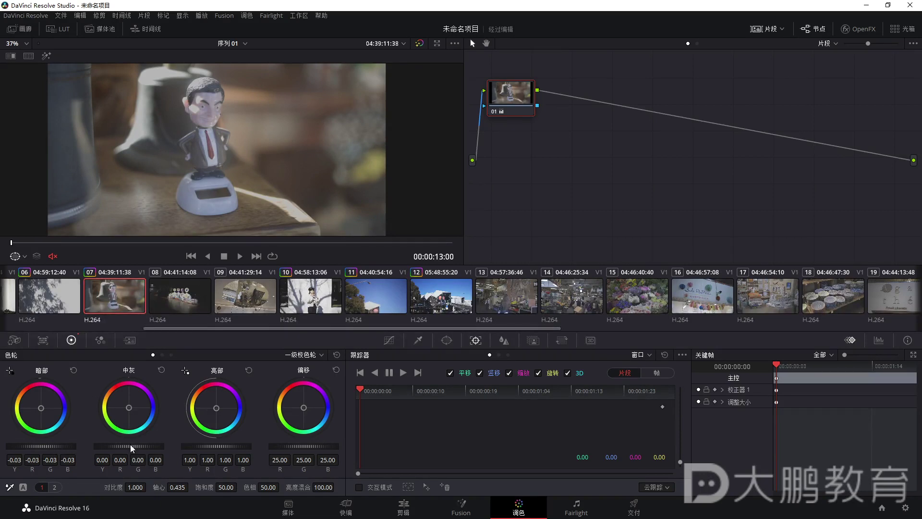
{"action": "left_click_drag", "start_coordinate": [128, 445], "coordinate": [132, 445]}
{"action": "left_click_drag", "start_coordinate": [216, 446], "coordinate": [221, 446]}
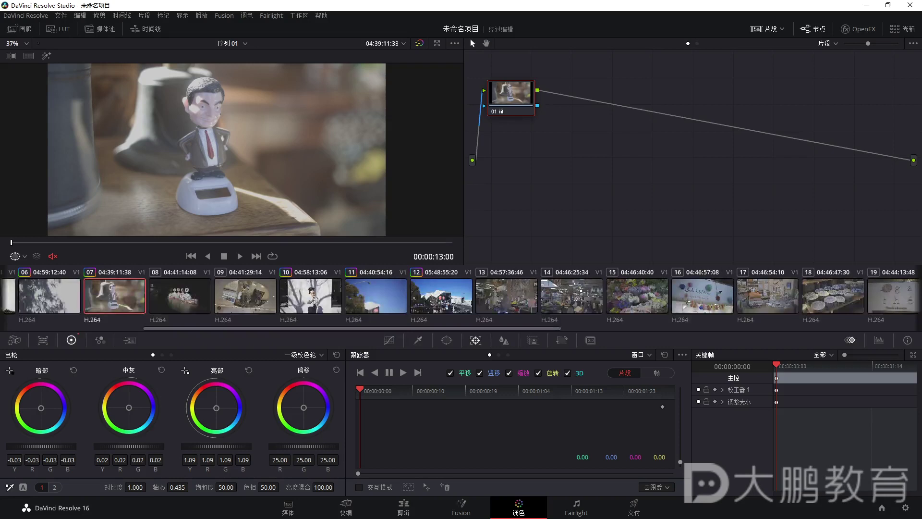
{"action": "left_click_drag", "start_coordinate": [134, 487], "coordinate": [137, 487]}
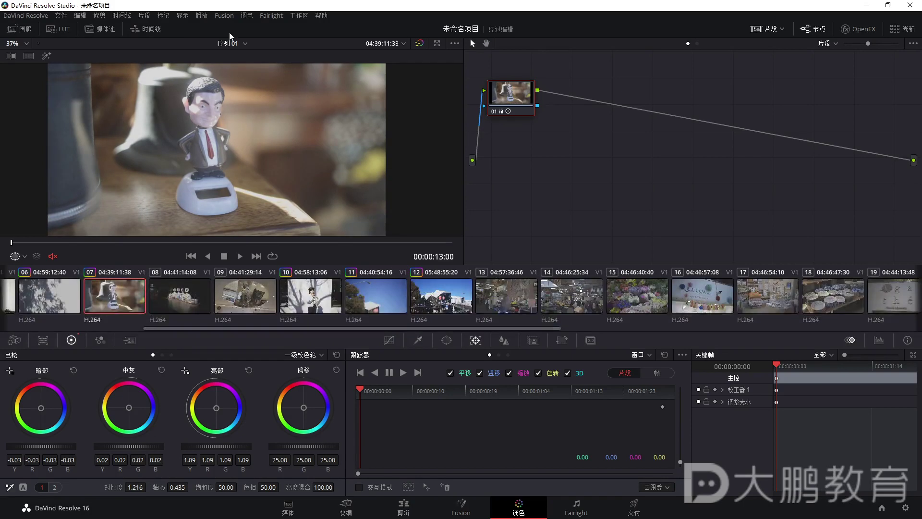
Set clip 07's saturation to 52.80, comparing the figurine shot with and without the grade
{"action": "left_click", "coordinate": [493, 114]}
{"action": "left_click", "coordinate": [494, 113]}
{"action": "left_click", "coordinate": [493, 113]}
{"action": "left_click", "coordinate": [493, 113]}
{"action": "scroll", "coordinate": [244, 197], "scroll_direction": "down", "scroll_amount": 1}
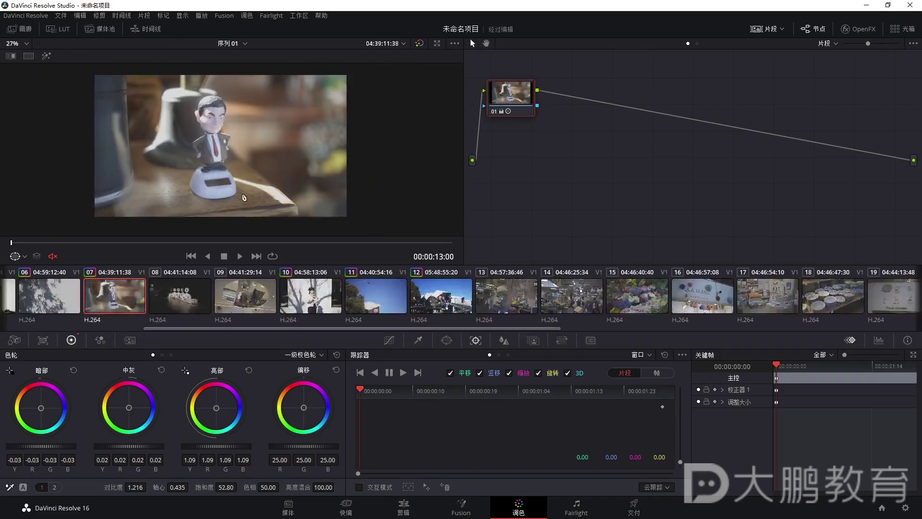
{"action": "scroll", "coordinate": [250, 193], "scroll_direction": "up", "scroll_amount": 1}
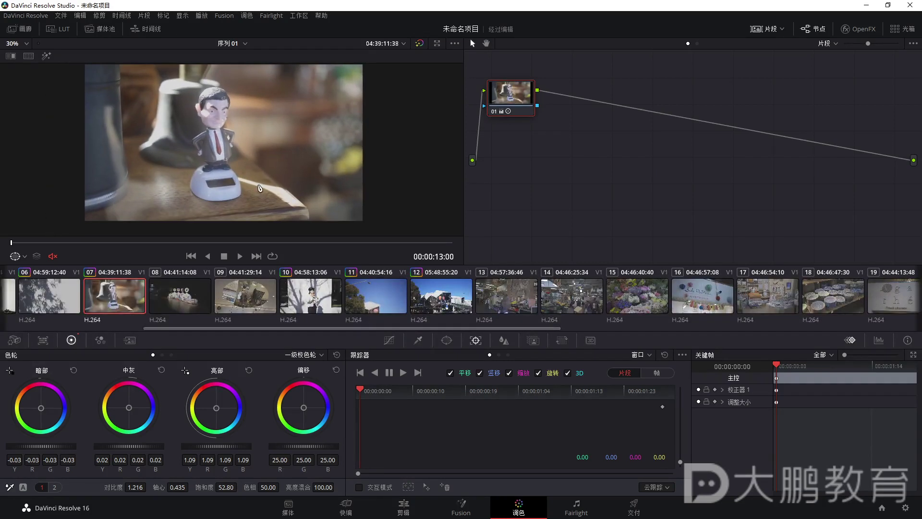
{"action": "key", "text": "ctrl+d"}
{"action": "key", "text": "ctrl+d"}
{"action": "scroll", "coordinate": [250, 179], "scroll_direction": "down", "scroll_amount": 1}
{"action": "scroll", "coordinate": [249, 180], "scroll_direction": "up", "scroll_amount": 1}
{"action": "mouse_move", "coordinate": [511, 112]}
{"action": "left_mouse_down"}
{"action": "mouse_move", "coordinate": [531, 168]}
{"action": "mouse_move", "coordinate": [552, 155]}
{"action": "left_mouse_up"}
{"action": "left_click_drag", "start_coordinate": [504, 184], "coordinate": [579, 162]}
{"action": "left_click_drag", "start_coordinate": [533, 184], "coordinate": [518, 205]}
{"action": "left_click_drag", "start_coordinate": [548, 192], "coordinate": [545, 266]}
{"action": "left_click", "coordinate": [522, 226]}
{"action": "left_click_drag", "start_coordinate": [566, 235], "coordinate": [588, 231]}
{"action": "left_click_drag", "start_coordinate": [597, 138], "coordinate": [594, 273]}
{"action": "left_click_drag", "start_coordinate": [689, 93], "coordinate": [660, 149]}
{"action": "left_click_drag", "start_coordinate": [692, 140], "coordinate": [737, 158]}
{"action": "left_click_drag", "start_coordinate": [749, 110], "coordinate": [749, 233]}
{"action": "mouse_move", "coordinate": [772, 51]}
{"action": "left_mouse_down"}
{"action": "mouse_move", "coordinate": [808, 96]}
{"action": "mouse_move", "coordinate": [805, 217]}
{"action": "left_mouse_up"}
{"action": "left_click_drag", "start_coordinate": [770, 151], "coordinate": [805, 217]}
{"action": "mouse_move", "coordinate": [736, 88]}
{"action": "left_mouse_down"}
{"action": "mouse_move", "coordinate": [787, 86]}
{"action": "mouse_move", "coordinate": [791, 101]}
{"action": "left_mouse_up"}
{"action": "mouse_move", "coordinate": [785, 115]}
{"action": "left_mouse_down"}
{"action": "mouse_move", "coordinate": [770, 146]}
{"action": "mouse_move", "coordinate": [823, 143]}
{"action": "left_mouse_up"}
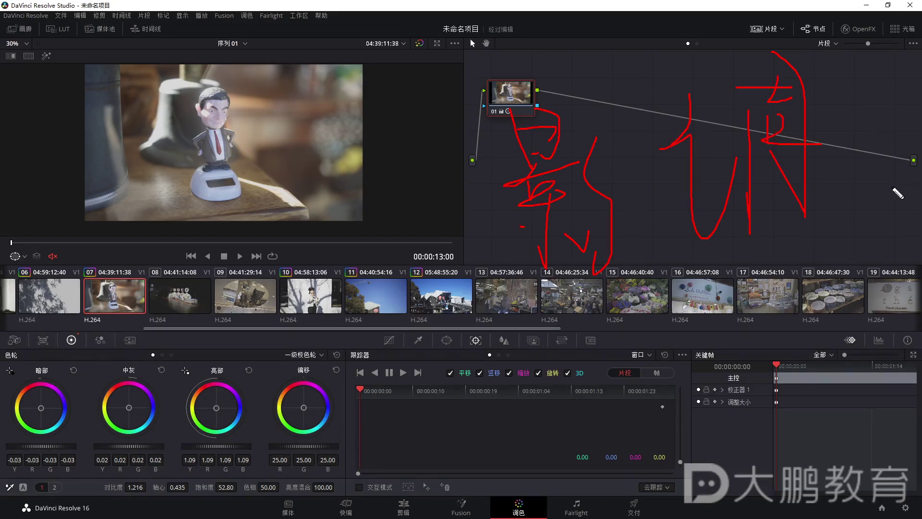
{"action": "mouse_move", "coordinate": [29, 380]}
{"action": "left_mouse_down"}
{"action": "mouse_move", "coordinate": [57, 369]}
{"action": "mouse_move", "coordinate": [76, 384]}
{"action": "left_mouse_up"}
{"action": "left_click_drag", "start_coordinate": [139, 361], "coordinate": [240, 350]}
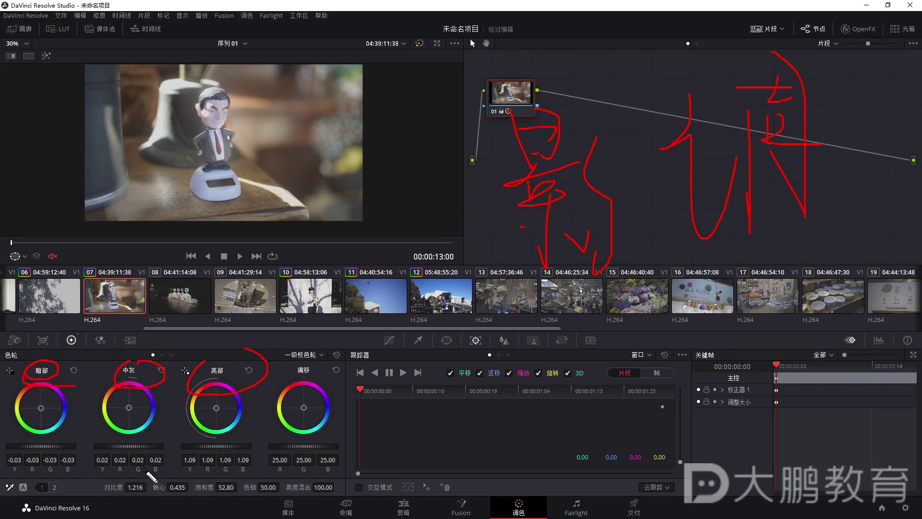
{"action": "key", "text": "Escape"}
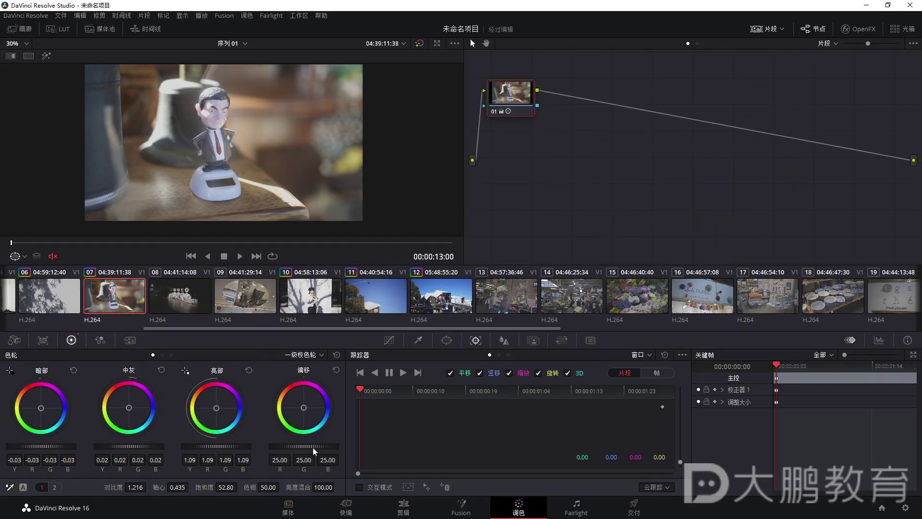
Try an offset (偏移) of 29.50 on clip 07, compare it with the ungraded picture, and reset the offset
{"action": "left_click_drag", "start_coordinate": [302, 446], "coordinate": [322, 446]}
{"action": "left_click", "coordinate": [495, 112]}
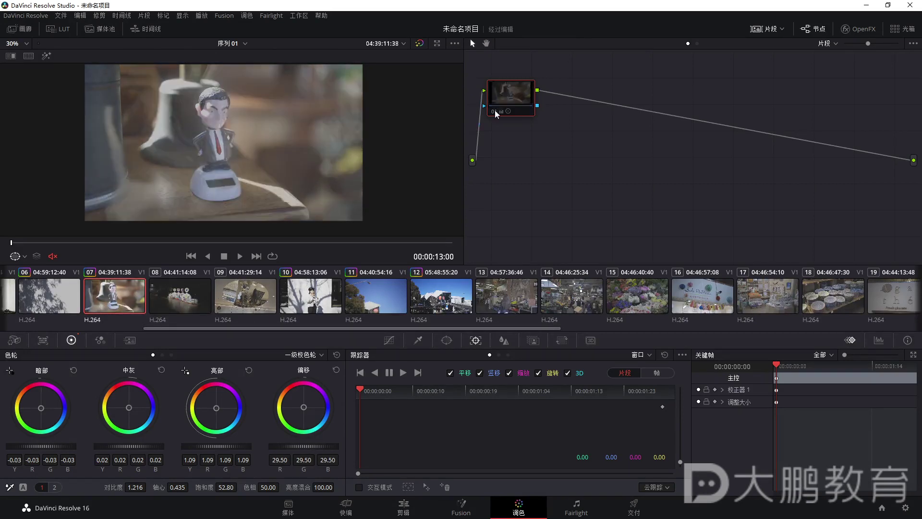
{"action": "left_click", "coordinate": [498, 111]}
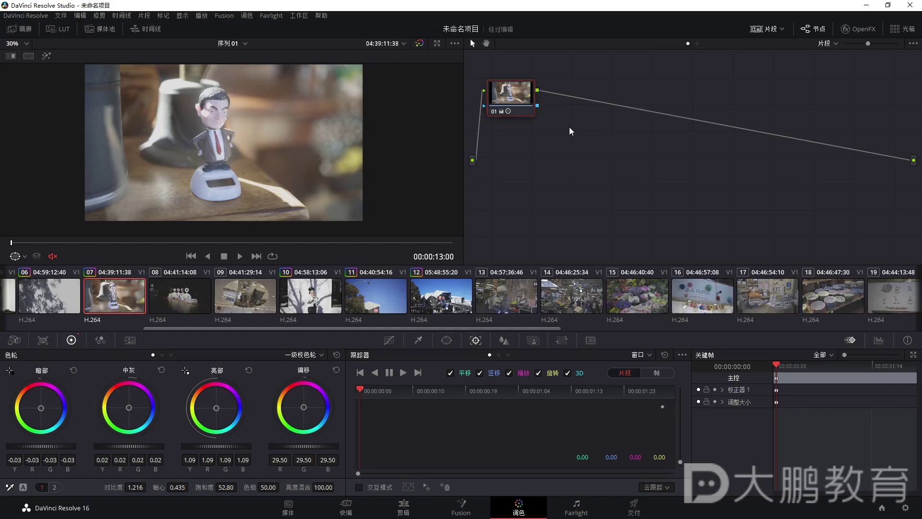
{"action": "left_click", "coordinate": [336, 371]}
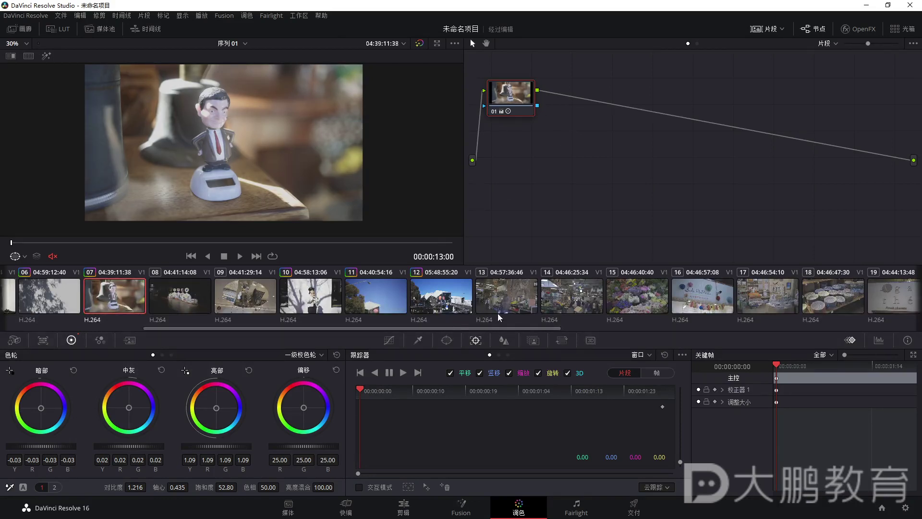
Select clips 08, 09 and 13 through 19 together while clip 07 remains the current clip
{"action": "left_click", "coordinate": [197, 300]}
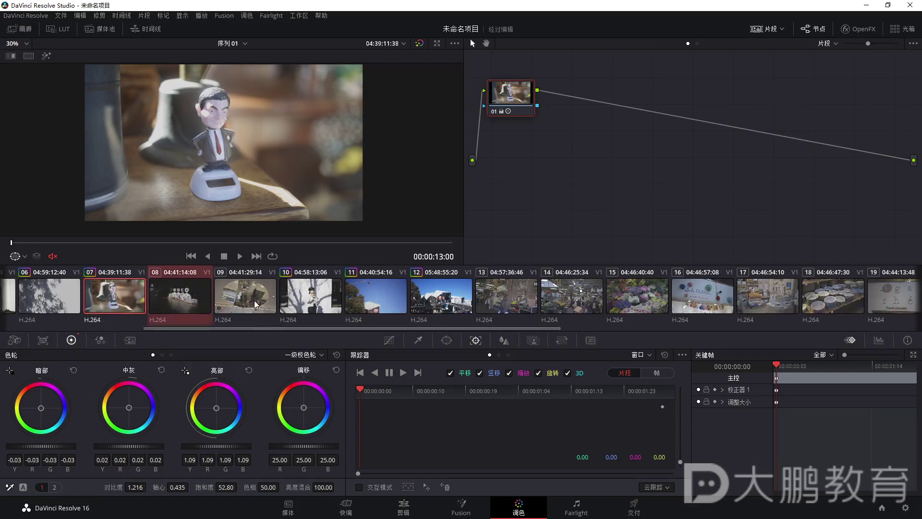
{"action": "left_click", "coordinate": [257, 303], "text": "ctrl"}
{"action": "left_click", "coordinate": [533, 303], "text": "ctrl"}
{"action": "left_click", "coordinate": [593, 304], "text": "ctrl"}
{"action": "left_click", "coordinate": [639, 305], "text": "ctrl"}
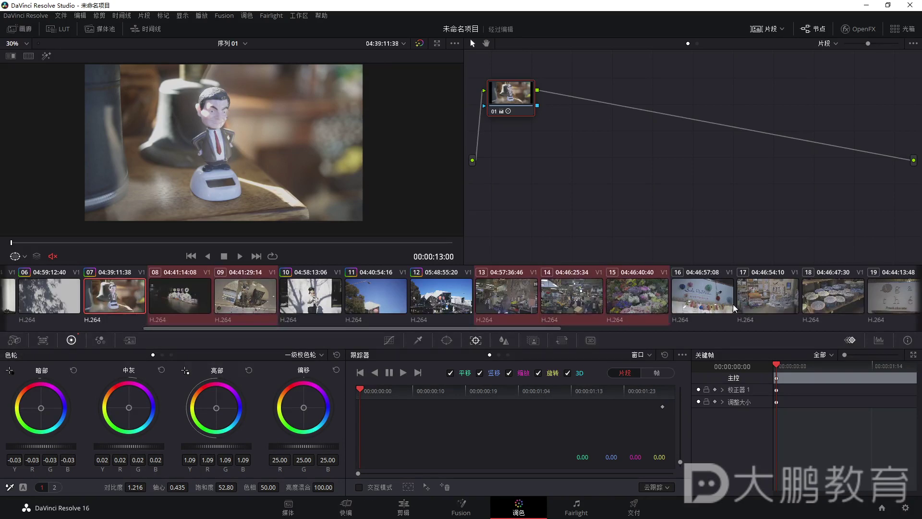
{"action": "left_click", "coordinate": [709, 302], "text": "ctrl"}
{"action": "left_click", "coordinate": [786, 301], "text": "ctrl"}
{"action": "left_click", "coordinate": [842, 301], "text": "ctrl"}
{"action": "left_click", "coordinate": [896, 299], "text": "ctrl"}
Extend the clip selection with clips 20 through 31 at the end of the sequence
{"action": "scroll", "coordinate": [889, 311], "scroll_direction": "down", "scroll_amount": 3}
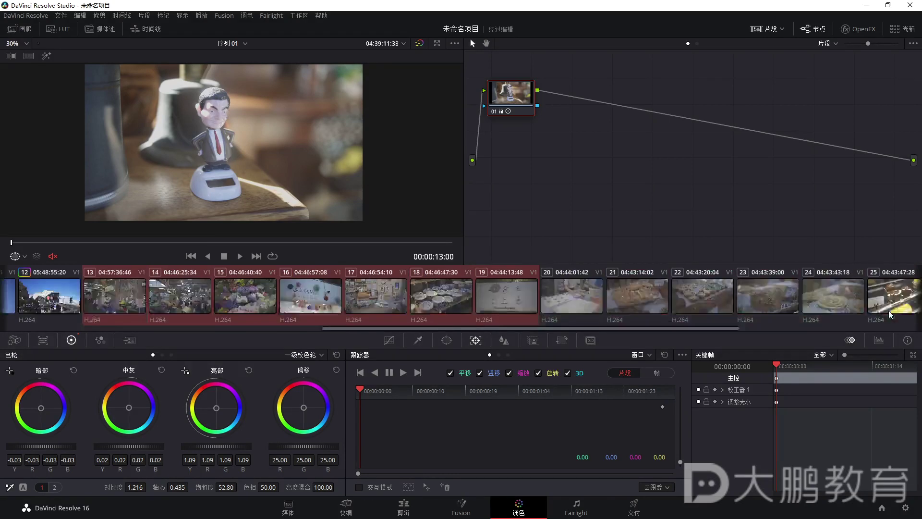
{"action": "scroll", "coordinate": [888, 310], "scroll_direction": "down", "scroll_amount": 3}
{"action": "left_click", "coordinate": [872, 300], "text": "ctrl"}
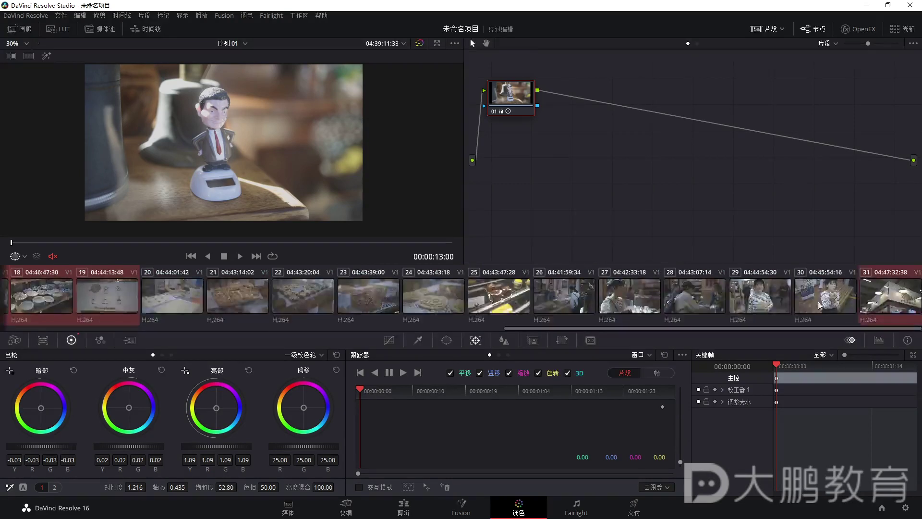
{"action": "left_click", "coordinate": [819, 305], "text": "ctrl"}
{"action": "left_click", "coordinate": [745, 307], "text": "ctrl"}
{"action": "left_click", "coordinate": [692, 305], "text": "ctrl"}
{"action": "left_click", "coordinate": [626, 307], "text": "ctrl"}
{"action": "left_click", "coordinate": [566, 307], "text": "ctrl"}
{"action": "left_click", "coordinate": [507, 309], "text": "ctrl"}
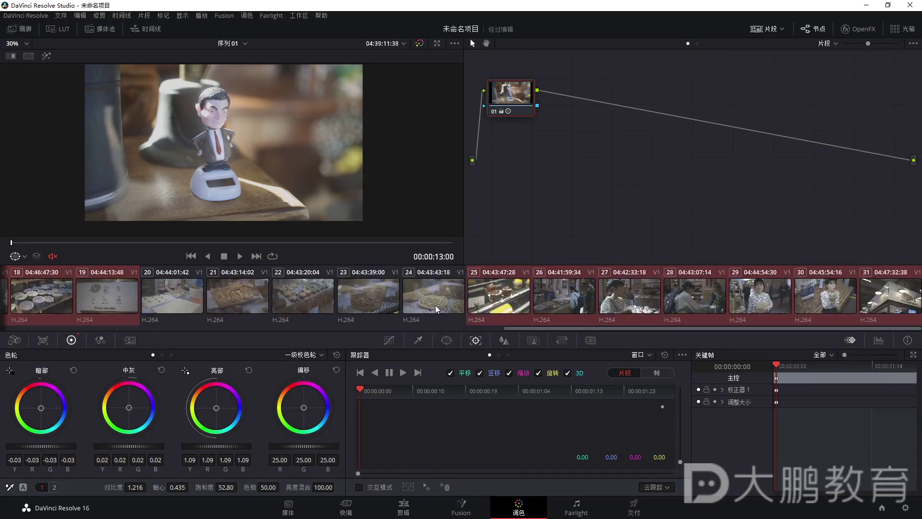
{"action": "left_click", "coordinate": [435, 304], "text": "ctrl"}
{"action": "left_click", "coordinate": [369, 302], "text": "ctrl"}
{"action": "left_click", "coordinate": [308, 300], "text": "ctrl"}
{"action": "left_click", "coordinate": [261, 296], "text": "ctrl"}
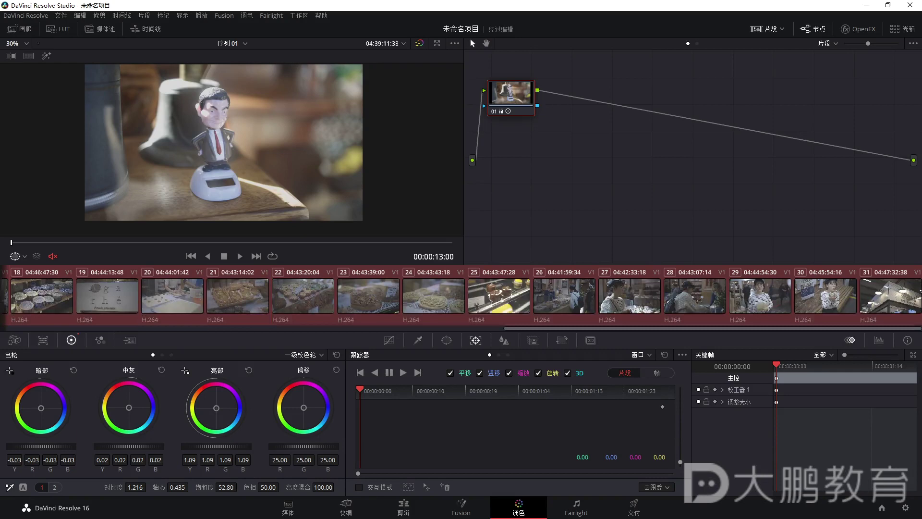
Go back to clip 07 in the clip strip and reset its grade, keeping the other clips selected
{"action": "left_click_drag", "start_coordinate": [644, 328], "coordinate": [178, 330]}
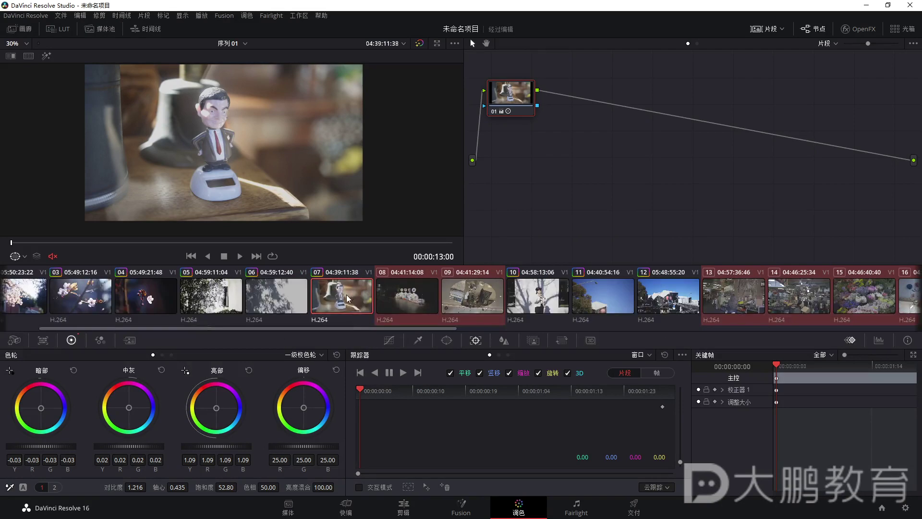
{"action": "scroll", "coordinate": [331, 294], "scroll_direction": "down", "scroll_amount": 2}
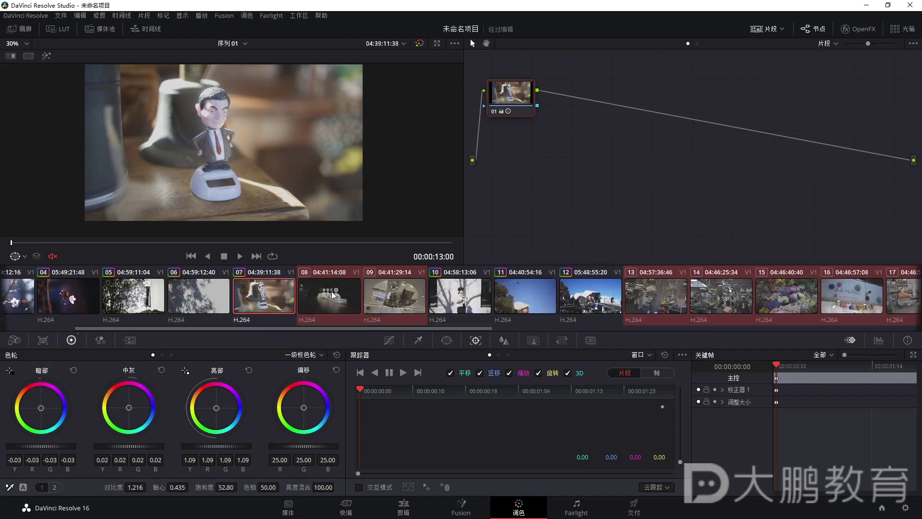
{"action": "key", "text": "ctrl+Home"}
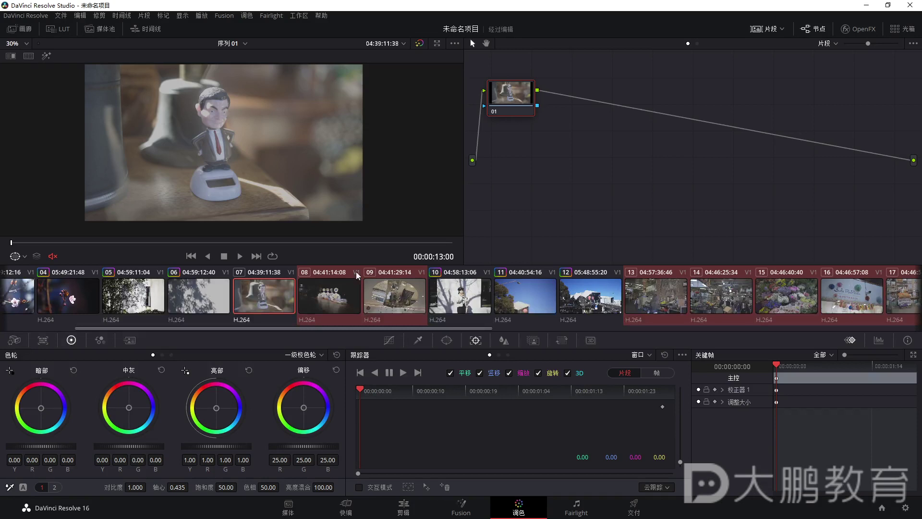
Try to undo the grade reset on clip 07
{"action": "left_click", "coordinate": [61, 16]}
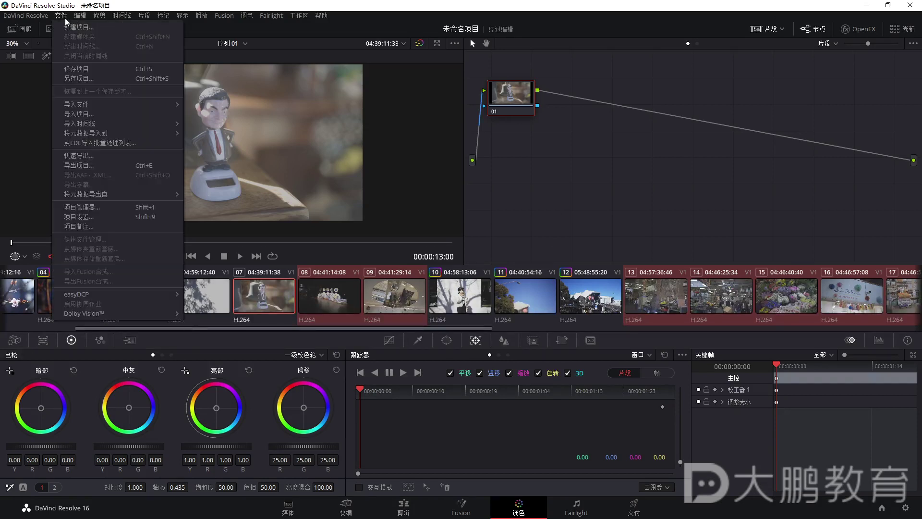
{"action": "mouse_move", "coordinate": [83, 17]}
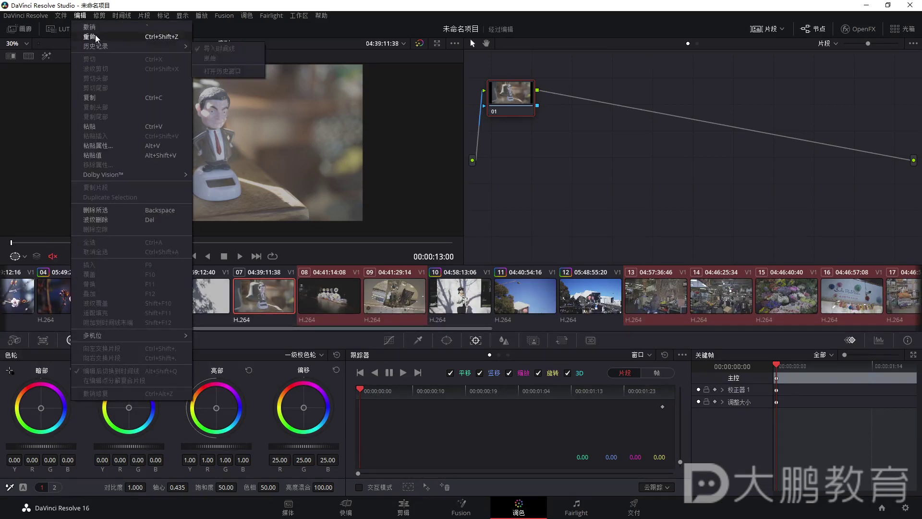
{"action": "left_click", "coordinate": [95, 34]}
{"action": "left_click", "coordinate": [61, 17]}
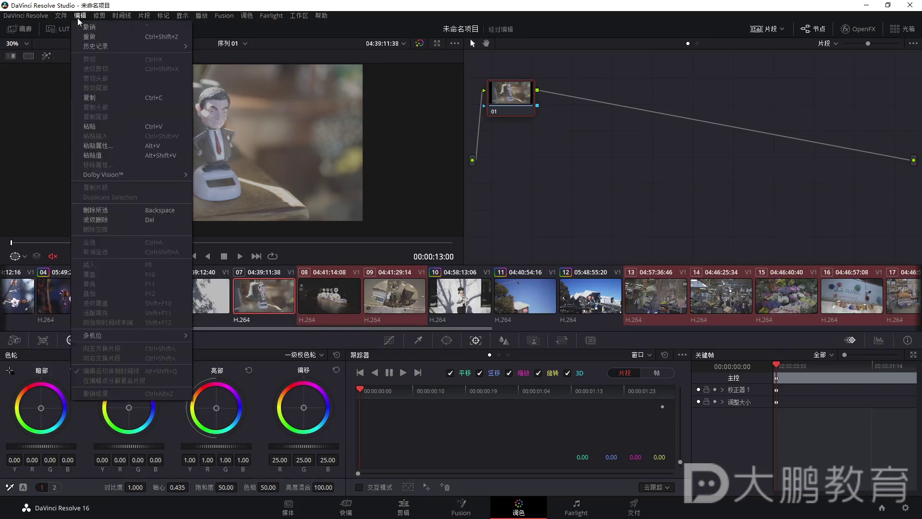
{"action": "left_click", "coordinate": [92, 33]}
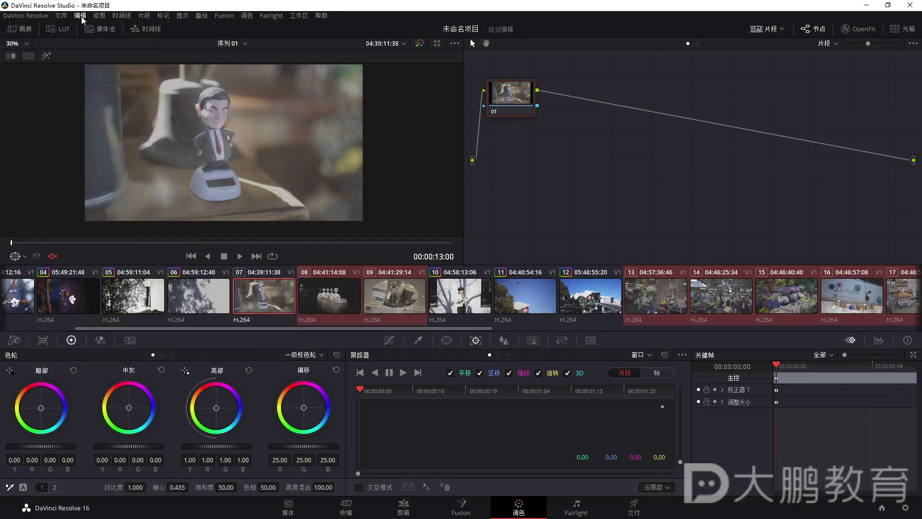
{"action": "left_click", "coordinate": [82, 17]}
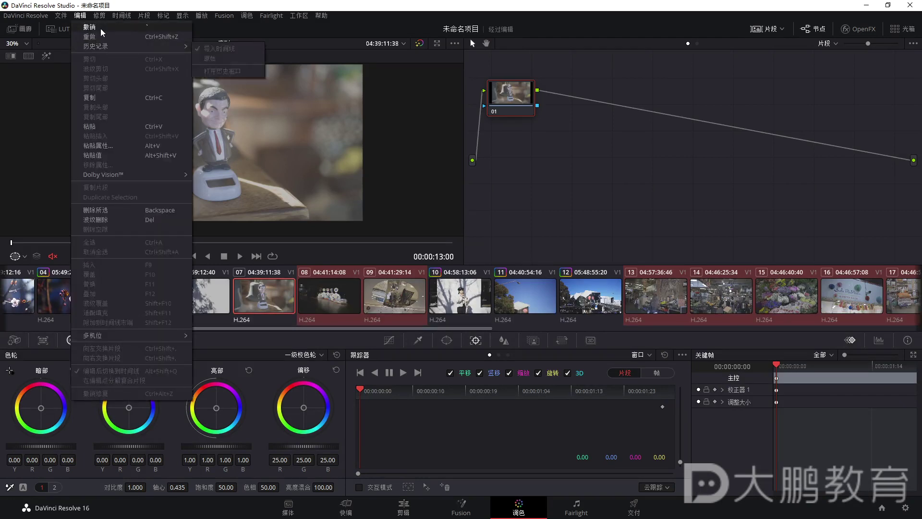
{"action": "left_click", "coordinate": [100, 28]}
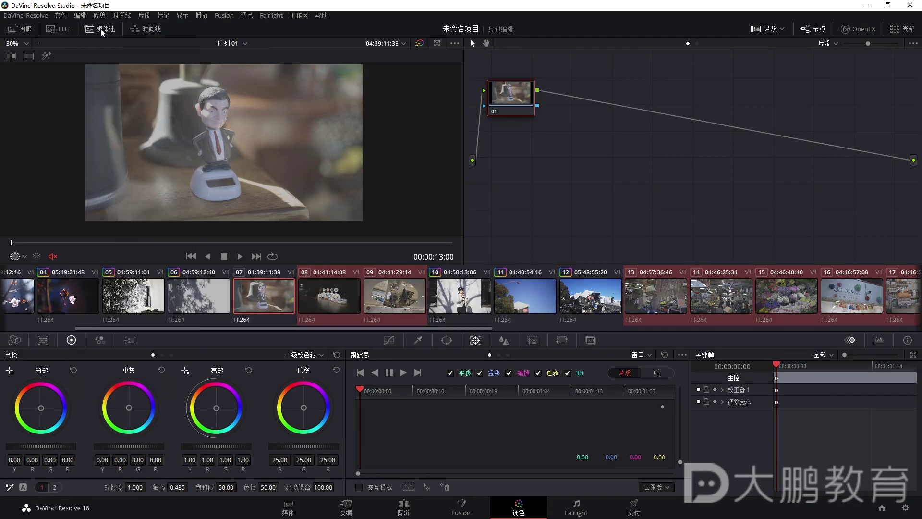
Regrade clip 07 alone with shadows (暗部) -0.03, midtones (中灰) 0.03, highlights (亮部) 1.13 and contrast (对比度) 1.204
{"action": "left_click", "coordinate": [261, 301]}
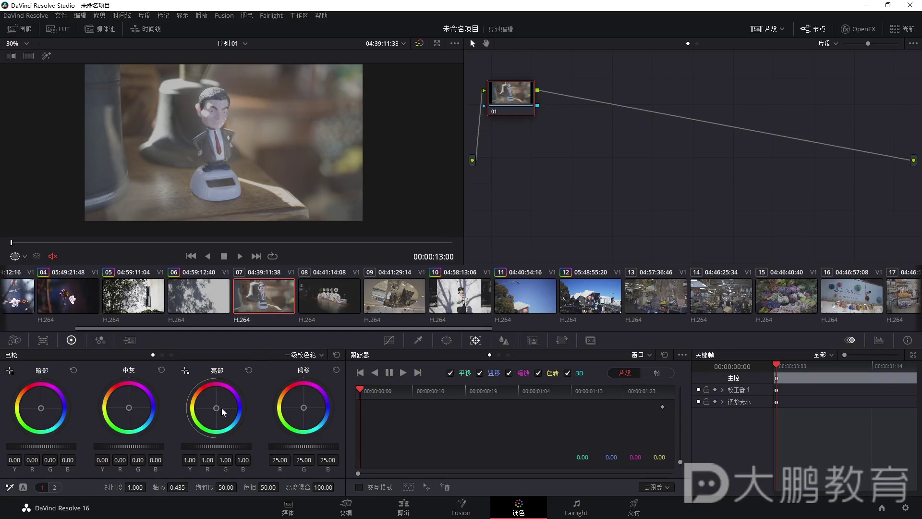
{"action": "left_click_drag", "start_coordinate": [42, 446], "coordinate": [34, 445]}
{"action": "left_click_drag", "start_coordinate": [212, 446], "coordinate": [236, 446]}
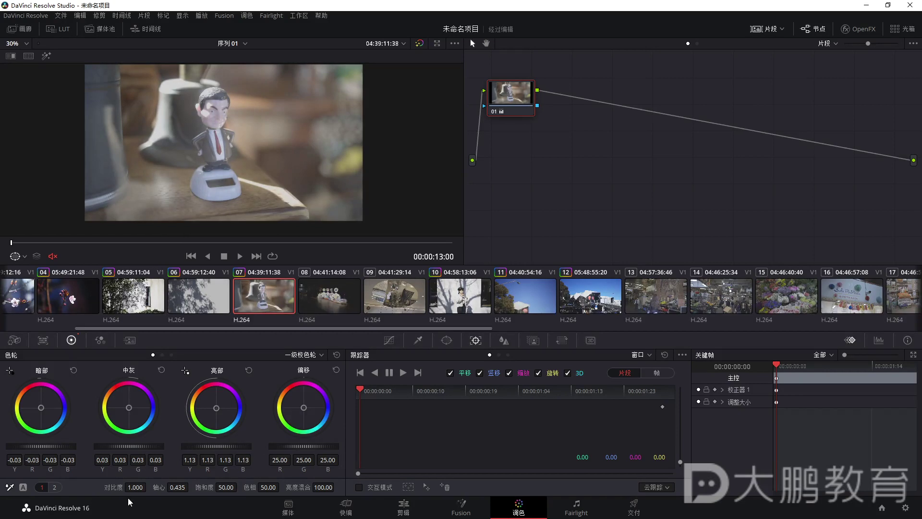
{"action": "left_click_drag", "start_coordinate": [130, 487], "coordinate": [142, 487]}
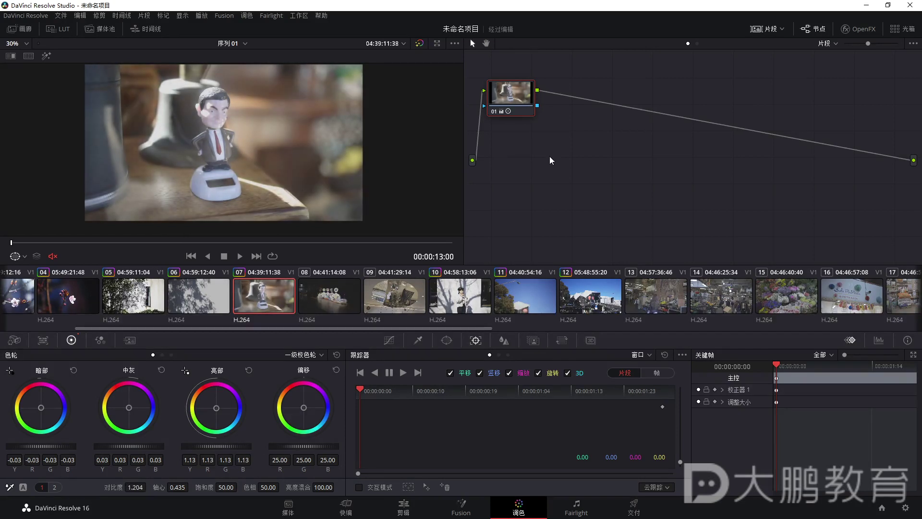
Compare clip 07 with and without its new grade
{"action": "key", "text": "ctrl+d"}
{"action": "key", "text": "ctrl+d"}
{"action": "key", "text": "ctrl+d"}
{"action": "key", "text": "ctrl+d"}
With clip 11 current, select all clips in the sequence and remove clips 01 through 06 and 10 through 12 from the selection
{"action": "left_click", "coordinate": [518, 285]}
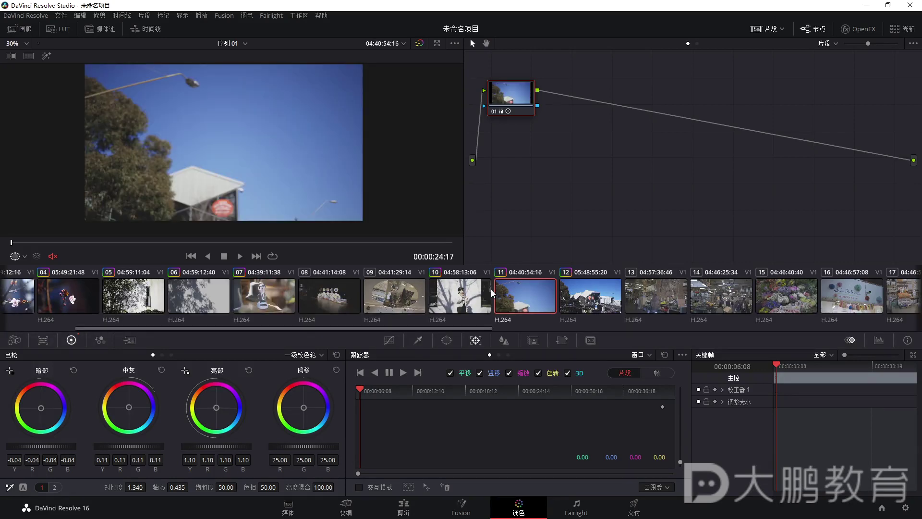
{"action": "key", "text": "ctrl+a"}
{"action": "scroll", "coordinate": [259, 300], "scroll_direction": "up", "scroll_amount": 5}
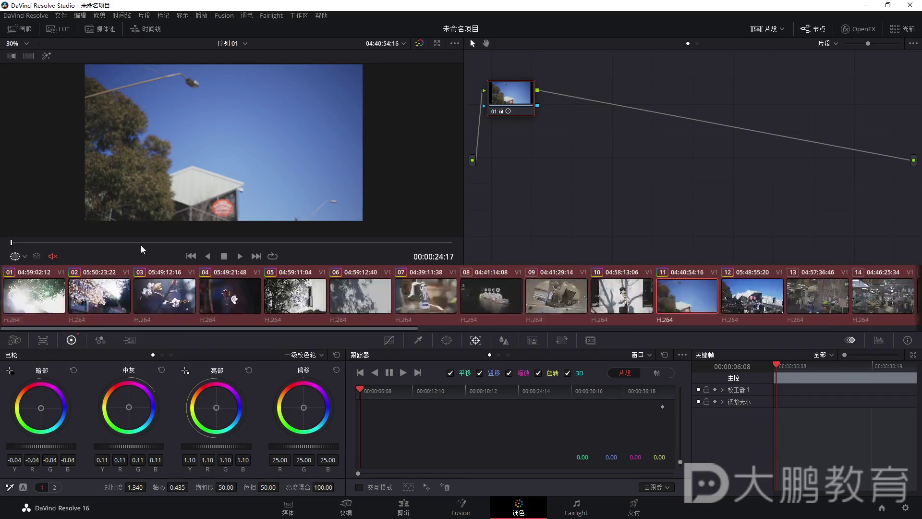
{"action": "left_click", "coordinate": [40, 300], "text": "ctrl"}
{"action": "left_click", "coordinate": [90, 299], "text": "ctrl"}
{"action": "left_click", "coordinate": [157, 300], "text": "ctrl"}
{"action": "left_click", "coordinate": [213, 298], "text": "ctrl"}
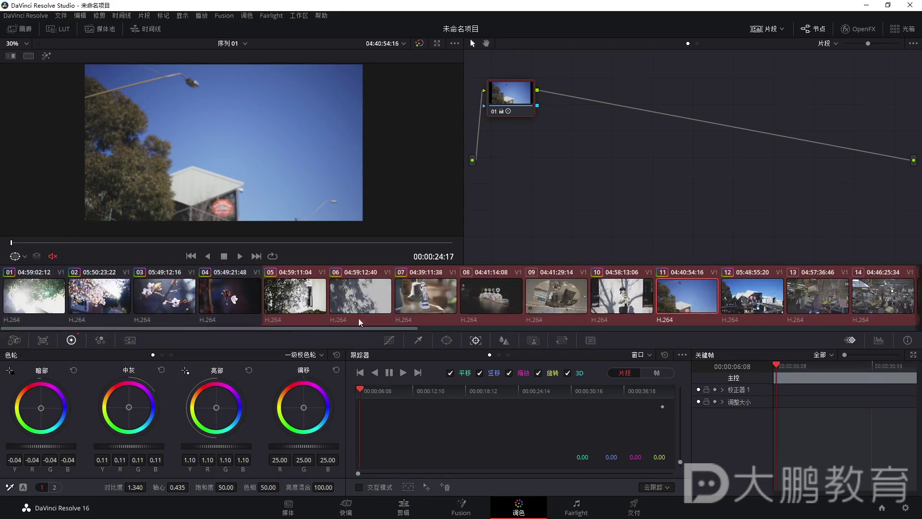
{"action": "left_click", "coordinate": [310, 304], "text": "ctrl"}
{"action": "left_click", "coordinate": [365, 310], "text": "ctrl"}
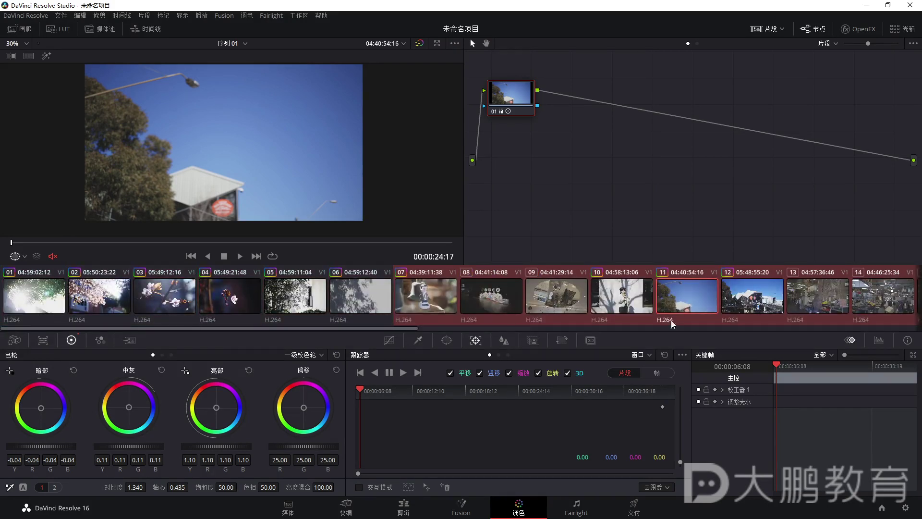
{"action": "left_click", "coordinate": [634, 311], "text": "ctrl"}
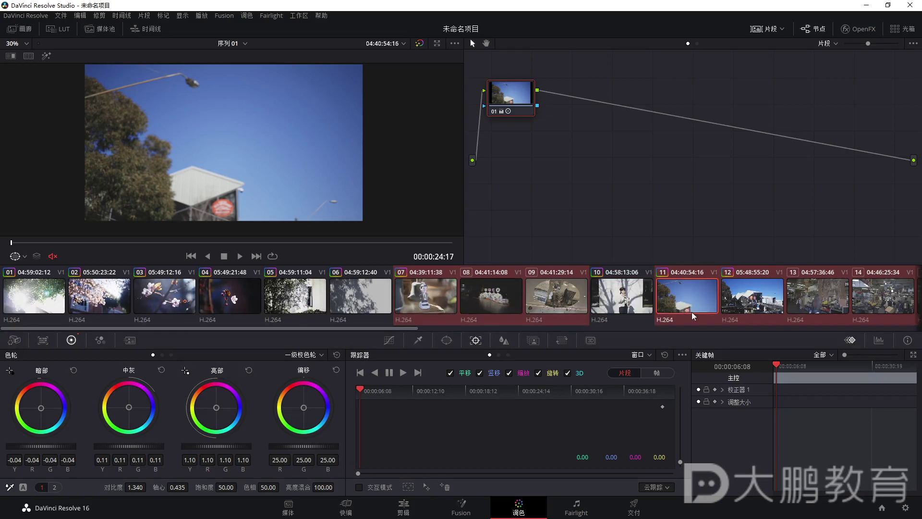
{"action": "left_click", "coordinate": [691, 312], "text": "ctrl"}
{"action": "left_click", "coordinate": [743, 310], "text": "ctrl"}
{"action": "left_click_drag", "start_coordinate": [387, 329], "coordinate": [171, 335]}
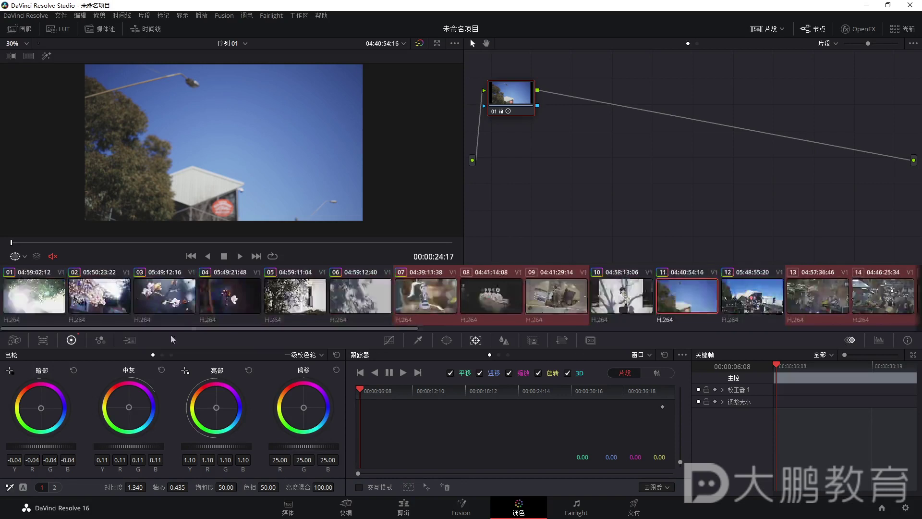
Copy clip 07's grade to the selected clips and check the result on clips 08 and 09
{"action": "middle_click", "coordinate": [426, 298]}
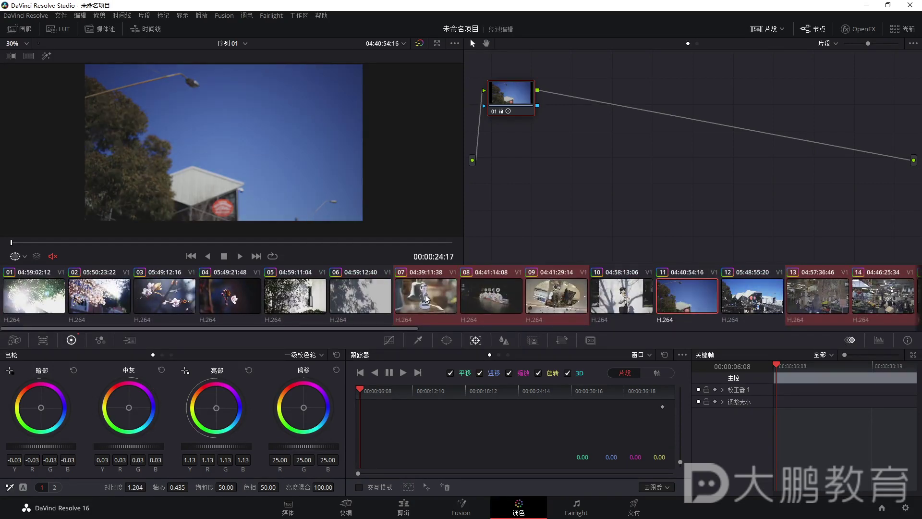
{"action": "left_click", "coordinate": [464, 299]}
{"action": "left_click", "coordinate": [427, 301]}
{"action": "left_click", "coordinate": [541, 308]}
{"action": "left_click", "coordinate": [545, 303]}
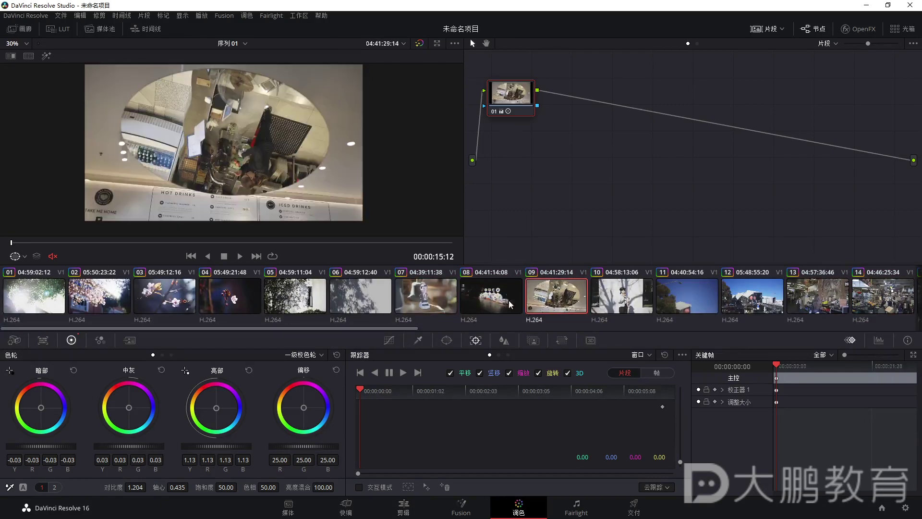
Compare clip 08 with and without its grade and inspect the bottles up close
{"action": "left_click", "coordinate": [491, 283]}
{"action": "key", "text": "ctrl+d"}
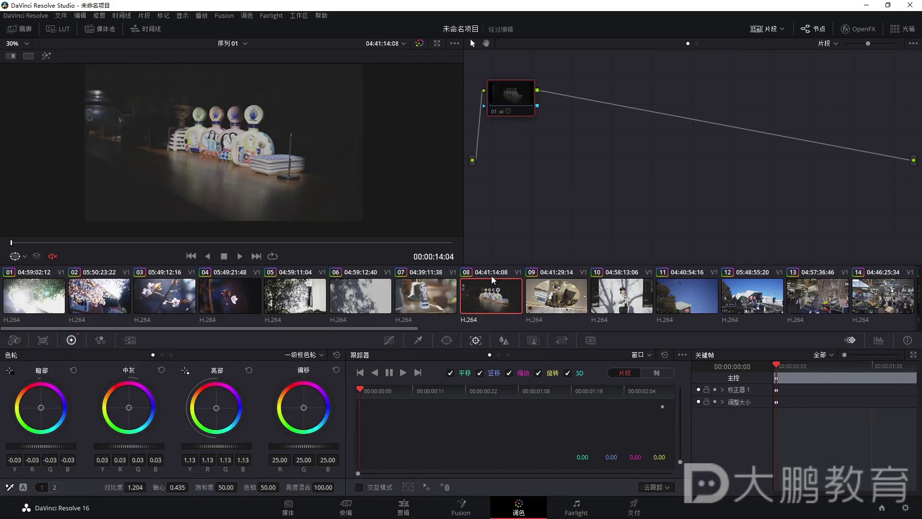
{"action": "key", "text": "ctrl+d"}
{"action": "scroll", "coordinate": [269, 116], "scroll_direction": "up", "scroll_amount": 5}
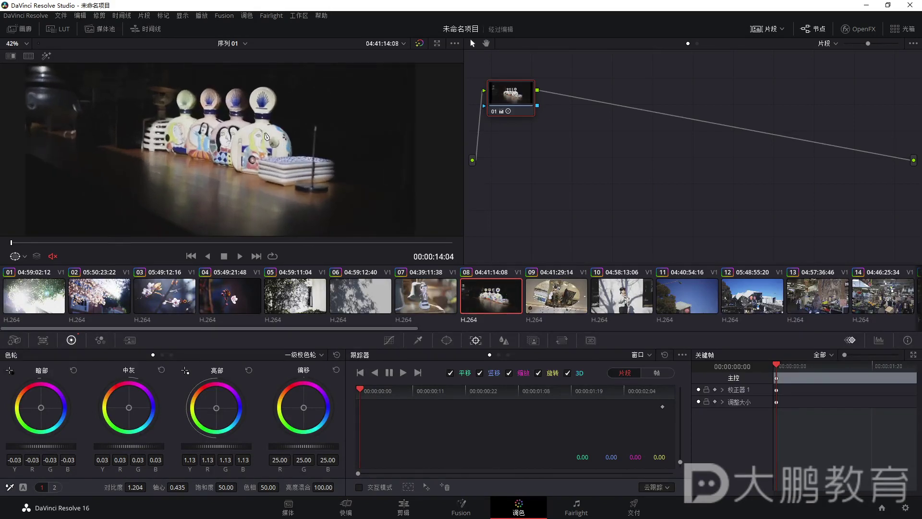
{"action": "left_click_drag", "start_coordinate": [254, 175], "coordinate": [340, 114]}
{"action": "left_click_drag", "start_coordinate": [360, 157], "coordinate": [344, 131]}
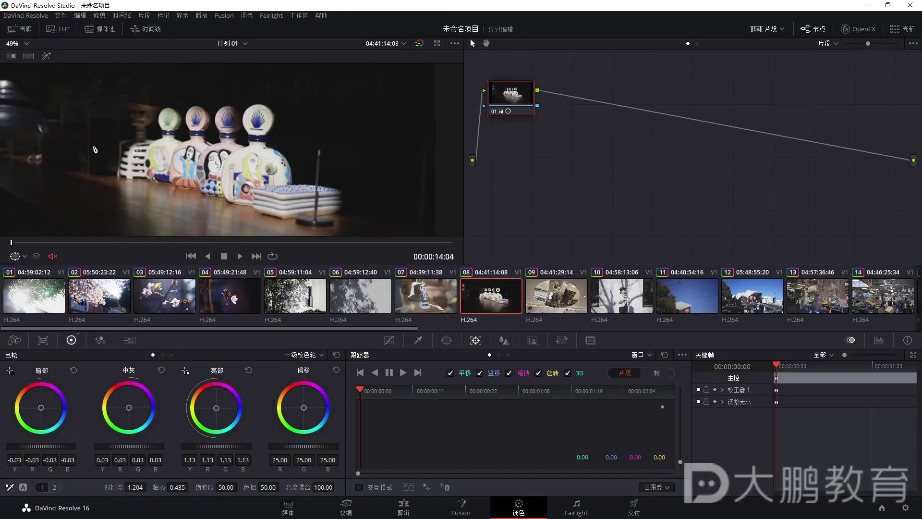
Set the offset (偏移) of clip 09 to 27.80 and check the grades of clips 10, 11 and 12
{"action": "left_click", "coordinate": [552, 306]}
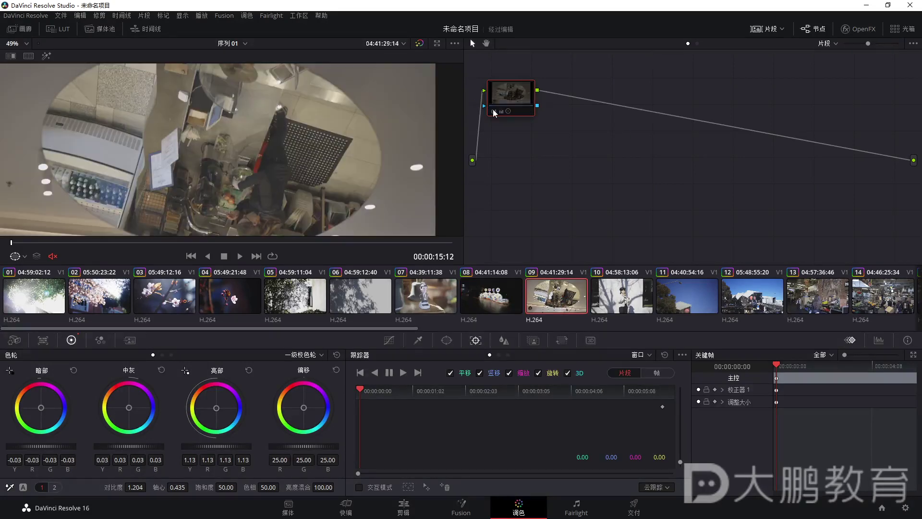
{"action": "scroll", "coordinate": [342, 126], "scroll_direction": "down", "scroll_amount": 2}
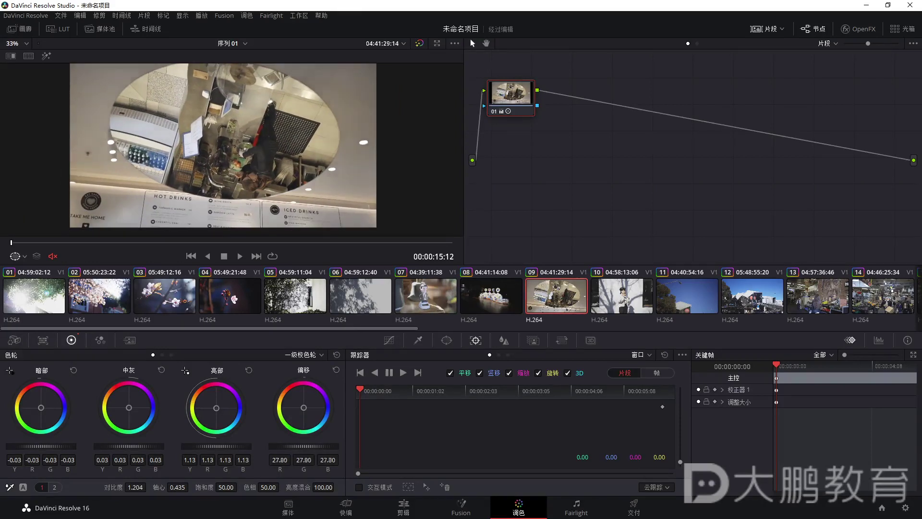
{"action": "left_click", "coordinate": [627, 314]}
{"action": "left_click", "coordinate": [705, 305]}
{"action": "left_click", "coordinate": [762, 306]}
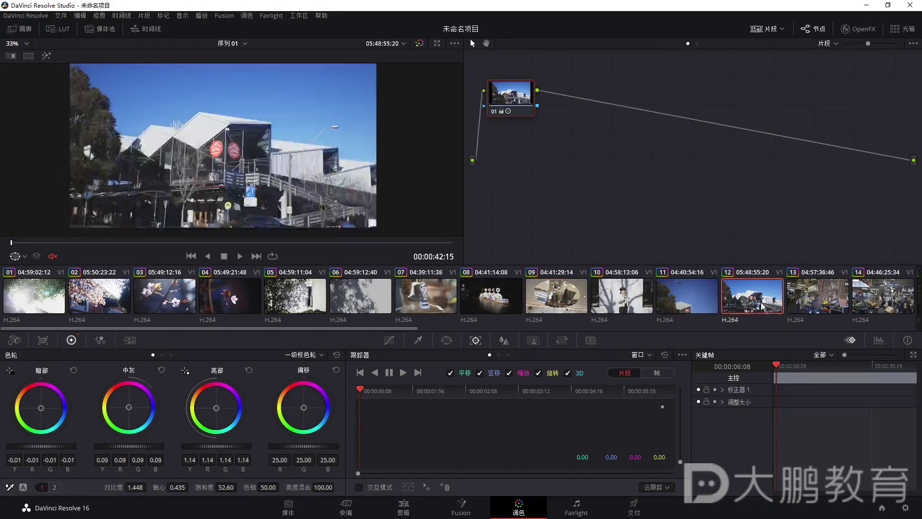
{"action": "left_click", "coordinate": [679, 299]}
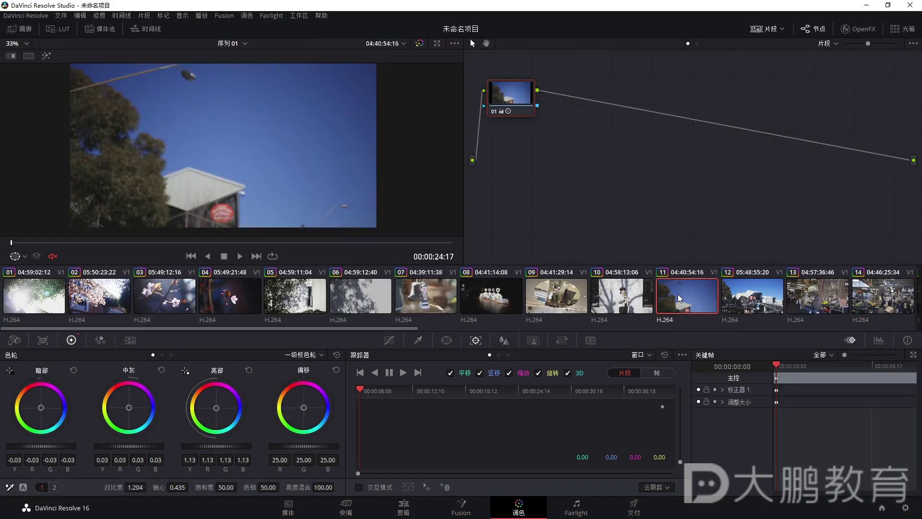
Preview clip 13 and fine-tune its grade to shadows -0.02, midtones 0.04, highlights 1.11 and contrast 1.266
{"action": "left_click", "coordinate": [818, 296]}
{"action": "scroll", "coordinate": [510, 293], "scroll_direction": "down", "scroll_amount": 5}
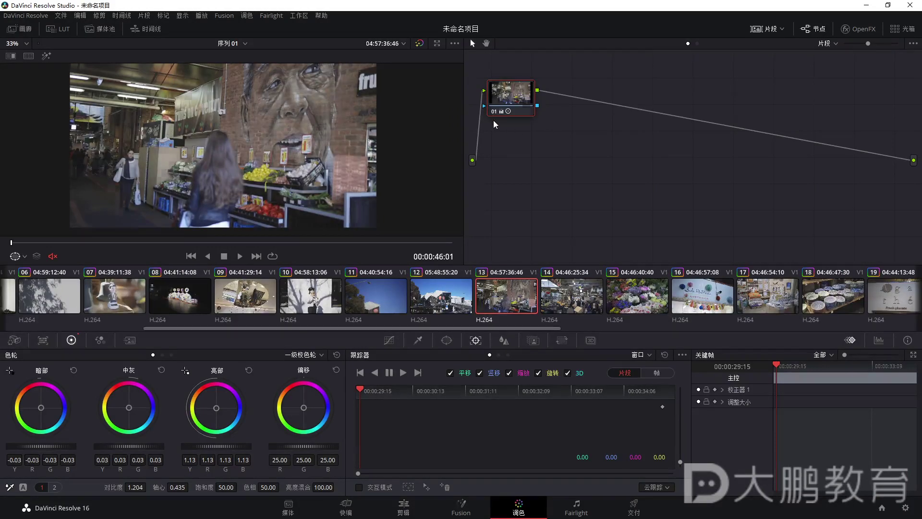
{"action": "scroll", "coordinate": [224, 136], "scroll_direction": "down", "scroll_amount": 2}
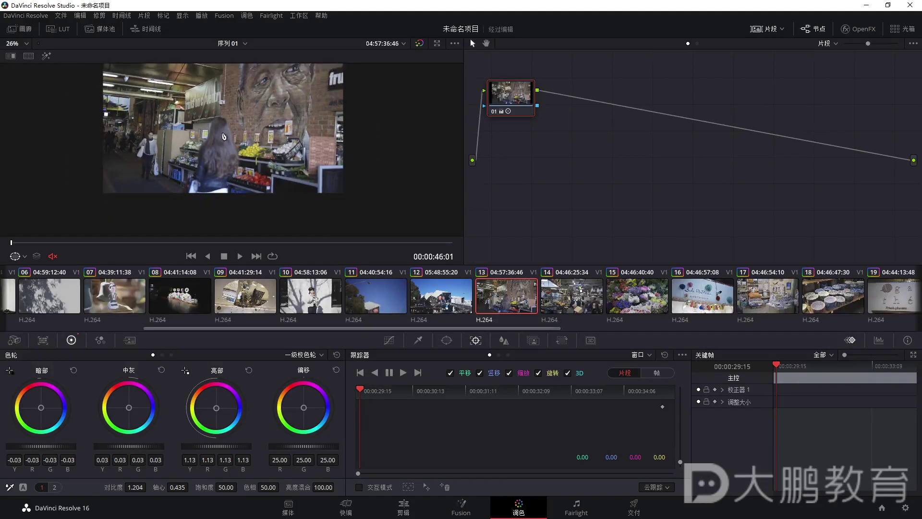
{"action": "scroll", "coordinate": [224, 136], "scroll_direction": "up", "scroll_amount": 2}
{"action": "key", "text": "space"}
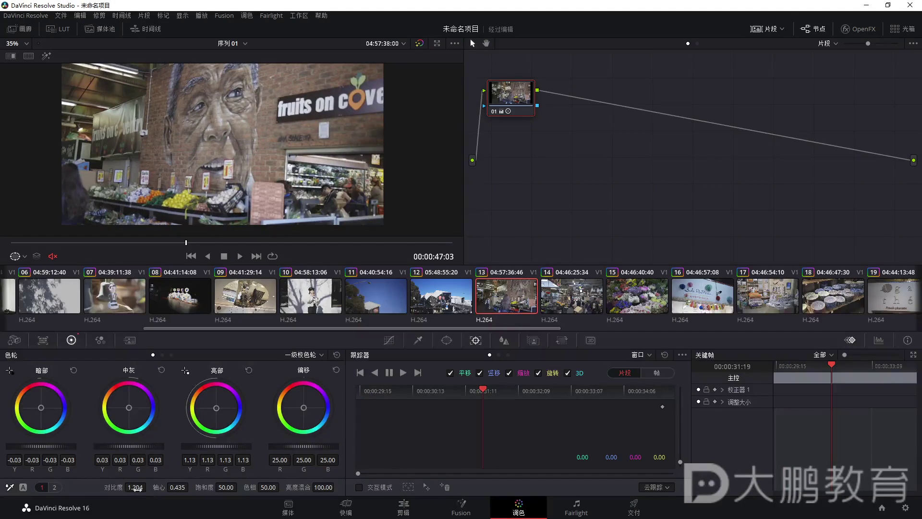
{"action": "left_click_drag", "start_coordinate": [137, 487], "coordinate": [149, 487]}
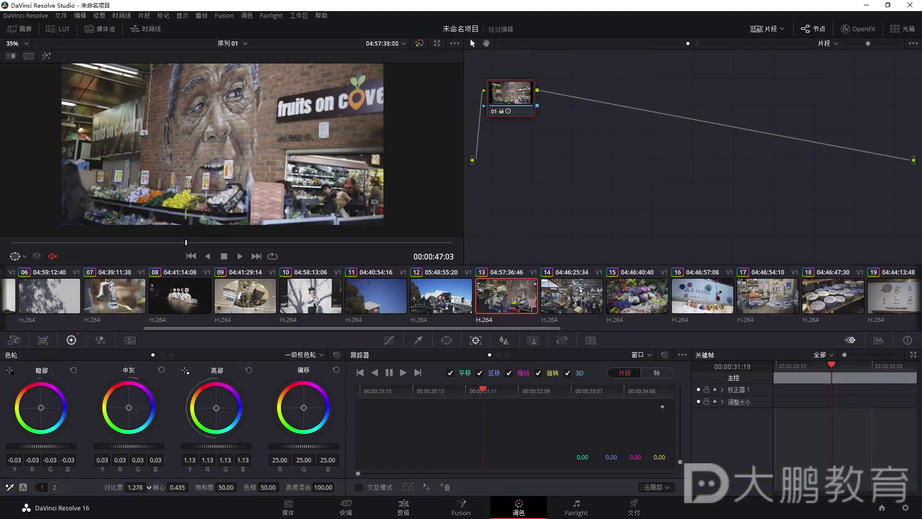
{"action": "left_click_drag", "start_coordinate": [125, 446], "coordinate": [132, 446]}
{"action": "left_click_drag", "start_coordinate": [218, 446], "coordinate": [213, 446]}
{"action": "left_click_drag", "start_coordinate": [43, 448], "coordinate": [49, 448]}
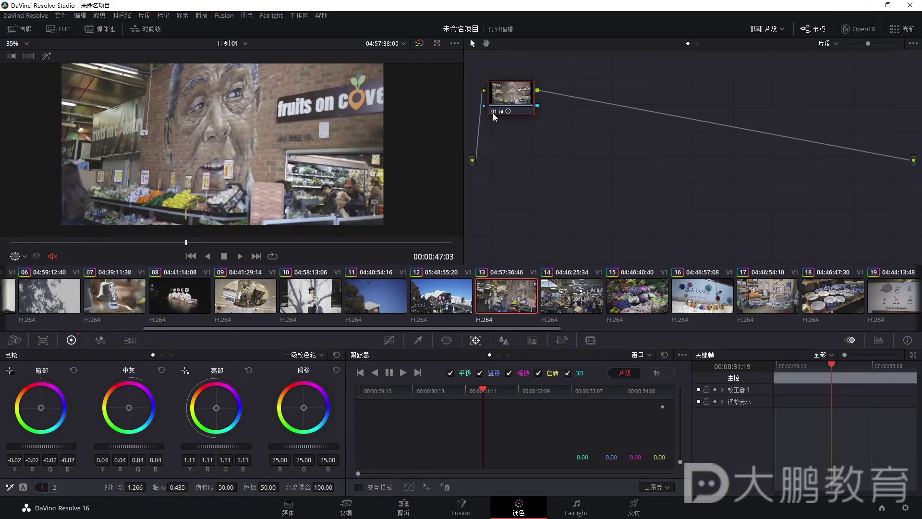
{"action": "scroll", "coordinate": [347, 150], "scroll_direction": "down", "scroll_amount": 2}
{"action": "scroll", "coordinate": [347, 150], "scroll_direction": "up", "scroll_amount": 2}
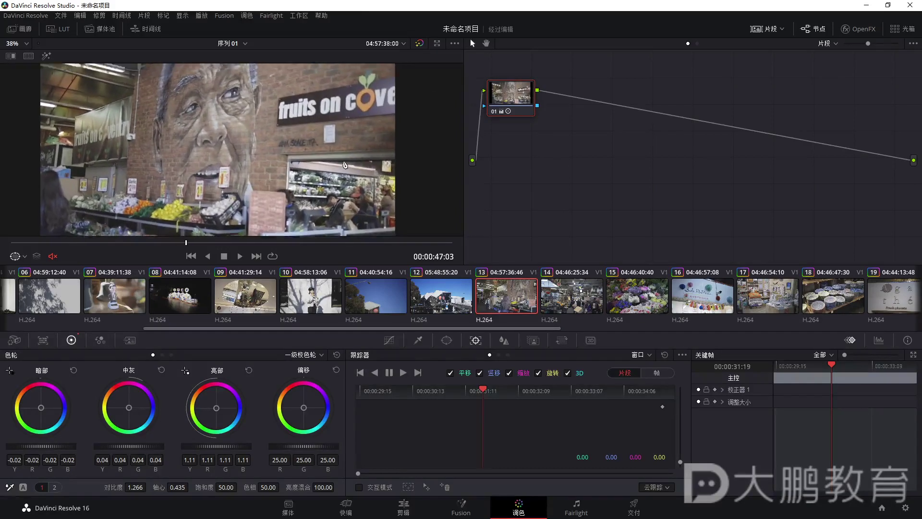
Set the contrast of clip 14 to 1.266 and compare it with the ungraded picture
{"action": "left_click", "coordinate": [569, 302]}
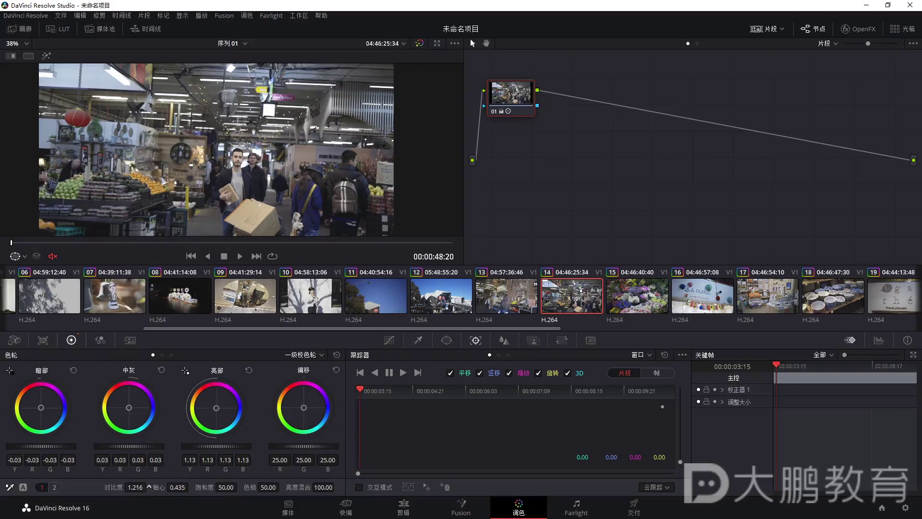
{"action": "key", "text": "ctrl+d"}
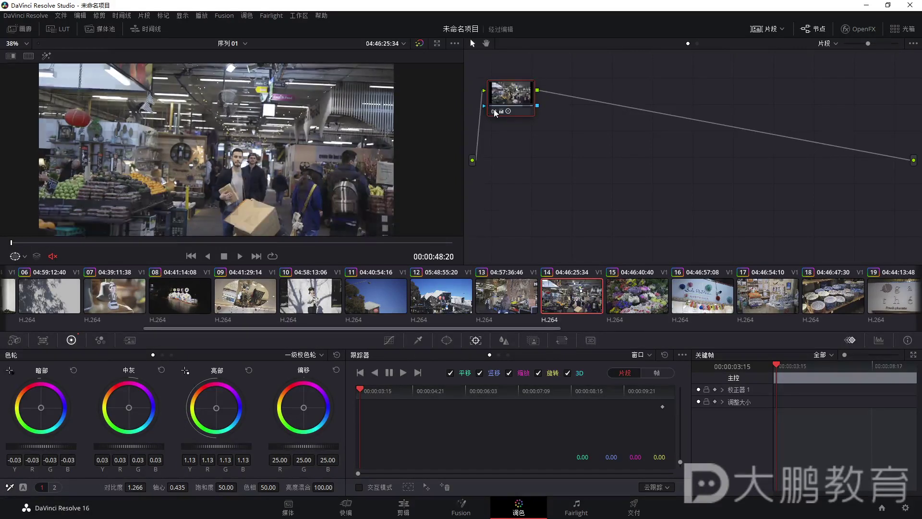
{"action": "key", "text": "ctrl+d"}
Review the grades of clips 15 through 18 and compare clip 18 with its ungraded picture
{"action": "left_click", "coordinate": [619, 305]}
{"action": "left_click", "coordinate": [701, 308]}
{"action": "left_click", "coordinate": [753, 309]}
{"action": "left_click", "coordinate": [815, 295]}
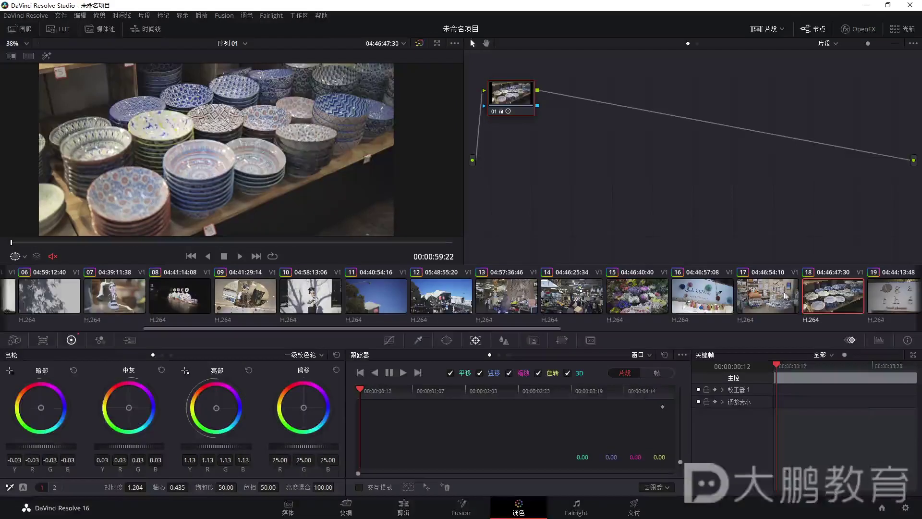
{"action": "key", "text": "ctrl+d"}
{"action": "key", "text": "ctrl+d"}
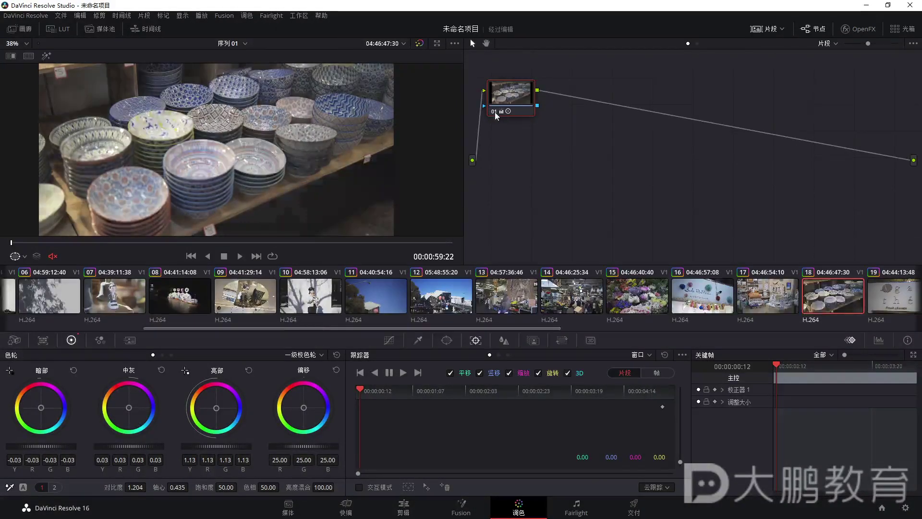
{"action": "scroll", "coordinate": [826, 298], "scroll_direction": "right", "scroll_amount": 10}
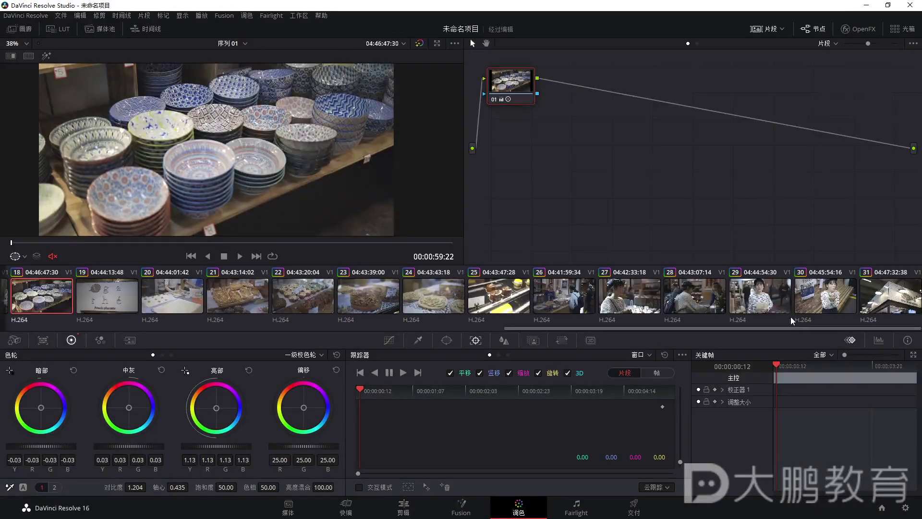
Glance at clips 30 and 29, set clip 28's offset to 27.65 and midtones to 0.06, and compare it with the ungraded picture
{"action": "left_click", "coordinate": [830, 296]}
{"action": "left_click", "coordinate": [752, 295]}
{"action": "left_click", "coordinate": [701, 300]}
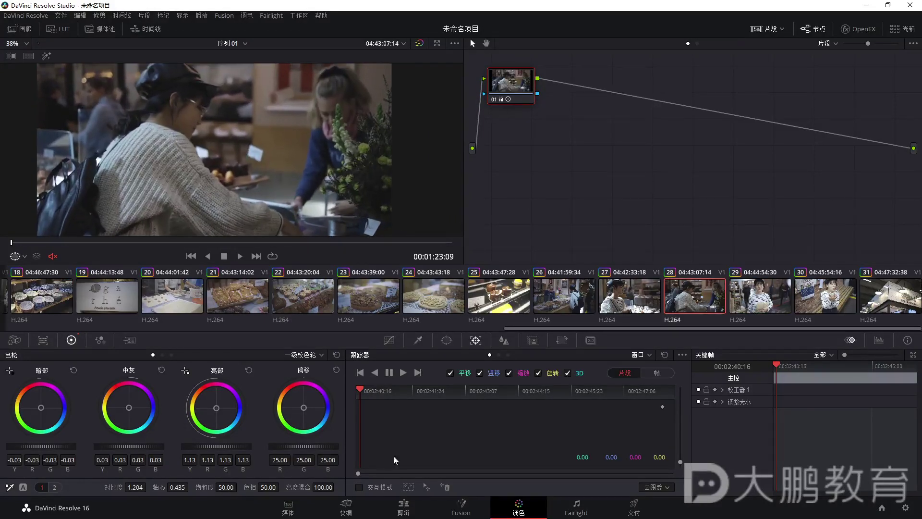
{"action": "left_click_drag", "start_coordinate": [303, 446], "coordinate": [310, 445]}
{"action": "left_click_drag", "start_coordinate": [128, 445], "coordinate": [131, 446]}
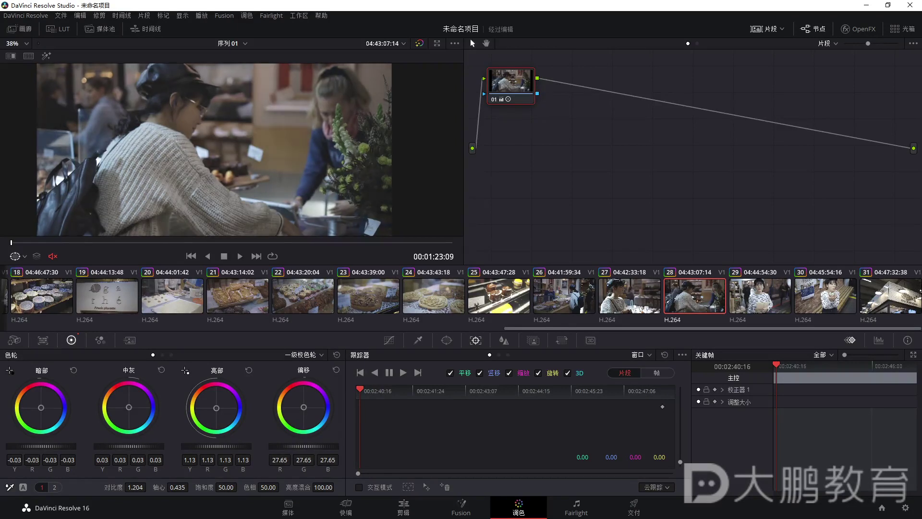
{"action": "left_click", "coordinate": [493, 99]}
{"action": "left_click", "coordinate": [493, 99]}
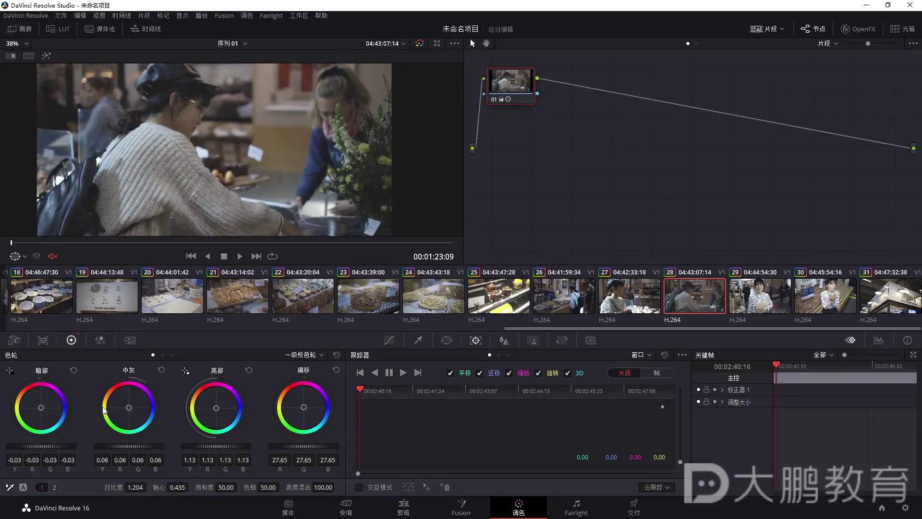
Preview clip 28, fine-tune its shadows to -0.04, midtones to 0.07 and highlights to 1.24, and compare with the ungraded picture
{"action": "key", "text": "space"}
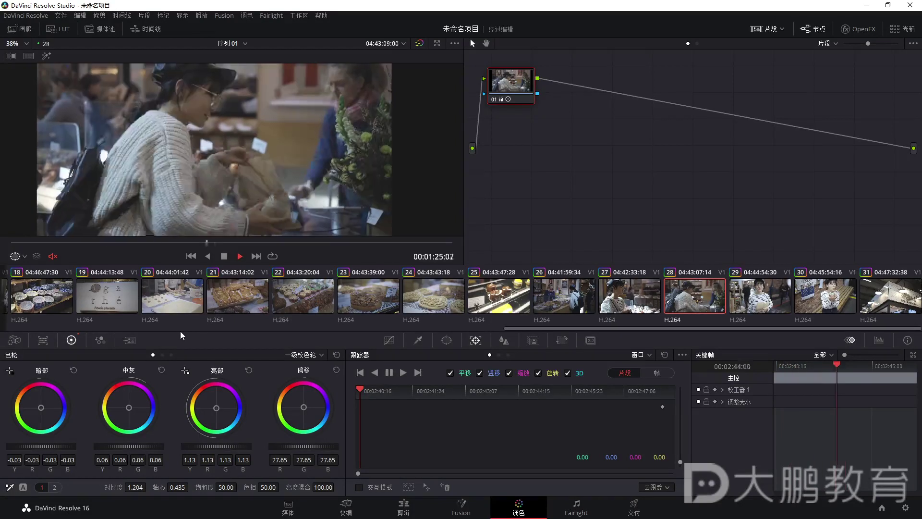
{"action": "key", "text": "space"}
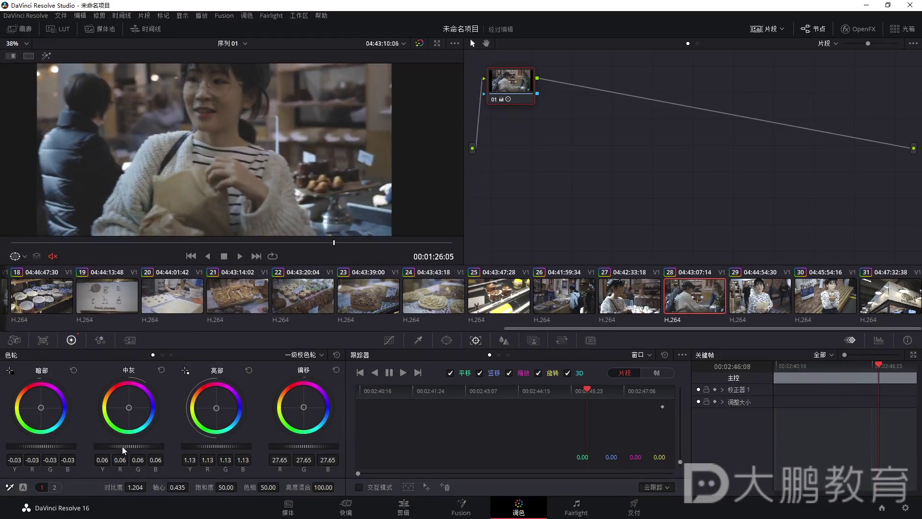
{"action": "left_click_drag", "start_coordinate": [103, 446], "coordinate": [106, 451]}
{"action": "left_click_drag", "start_coordinate": [201, 446], "coordinate": [211, 446]}
{"action": "left_click_drag", "start_coordinate": [48, 451], "coordinate": [43, 452]}
{"action": "left_click", "coordinate": [494, 99]}
{"action": "left_click", "coordinate": [494, 99]}
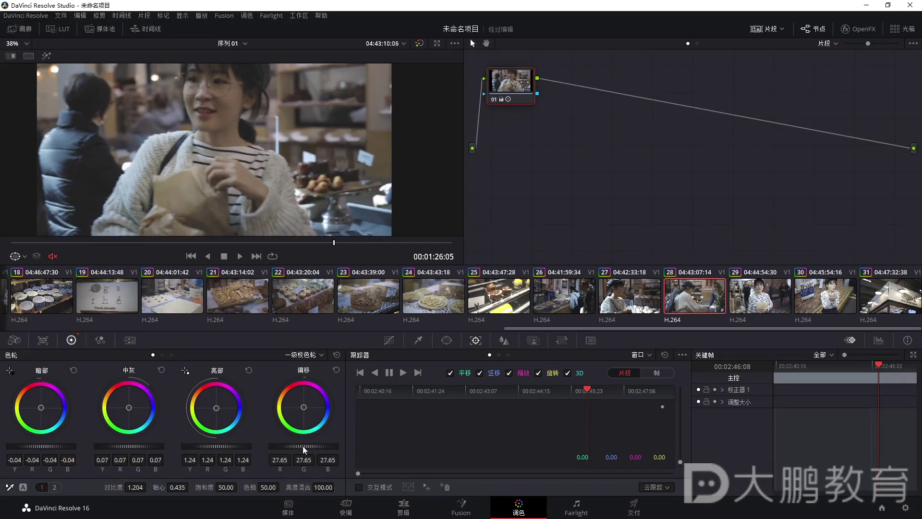
Check clip 29, set clip 27's midtones to 0.05 and highlights to 1.19, and compare clip 27 with its ungraded picture
{"action": "left_click", "coordinate": [760, 297]}
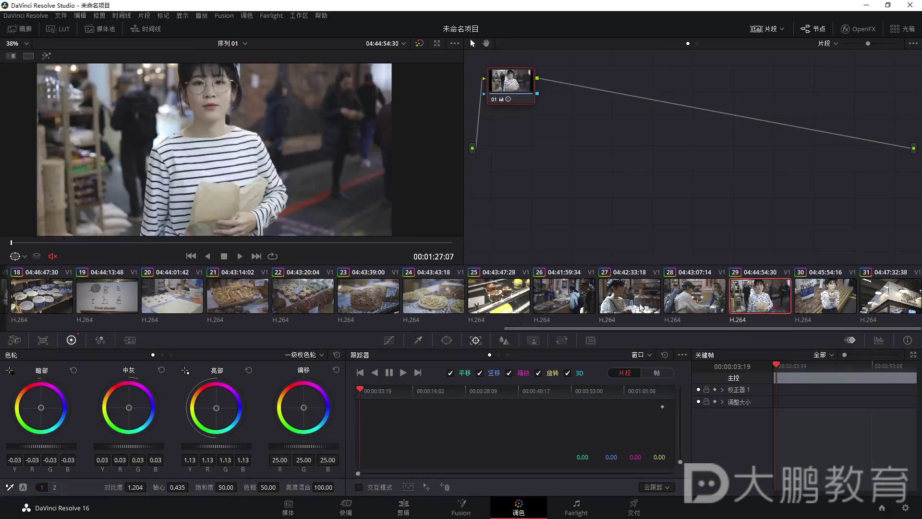
{"action": "left_click", "coordinate": [659, 308]}
{"action": "left_click_drag", "start_coordinate": [128, 448], "coordinate": [133, 448]}
{"action": "left_click_drag", "start_coordinate": [215, 451], "coordinate": [248, 452]}
{"action": "left_click", "coordinate": [496, 103]}
{"action": "left_click", "coordinate": [496, 103]}
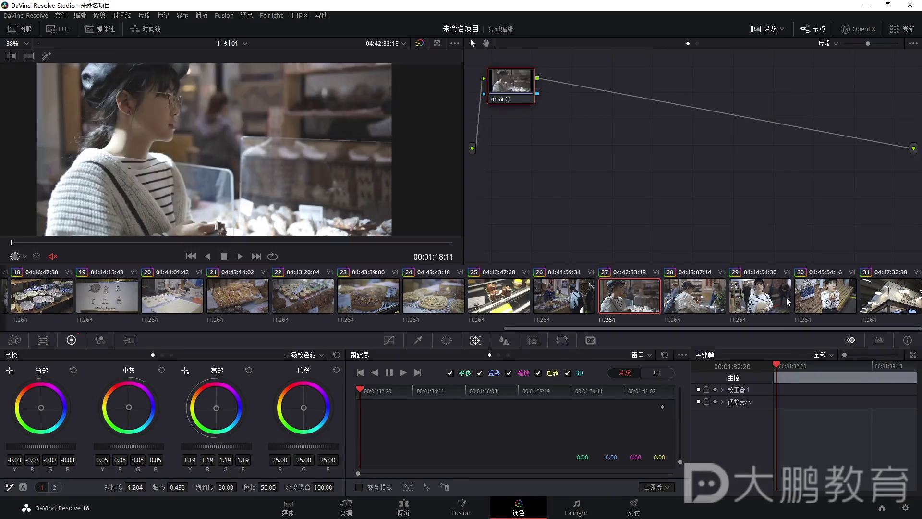
Preview clip 31 and review the graded thumbnails of the whole sequence
{"action": "left_click", "coordinate": [898, 311]}
{"action": "key", "text": "space"}
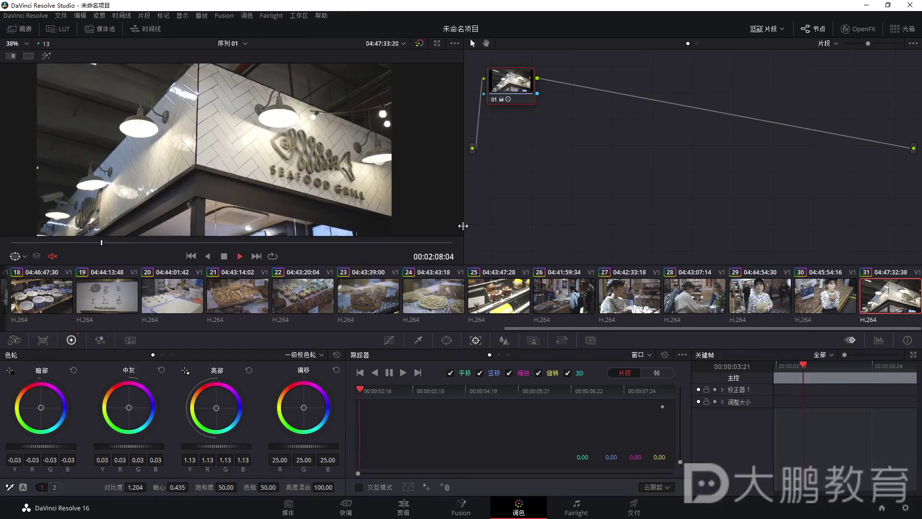
{"action": "scroll", "coordinate": [754, 293], "scroll_direction": "up", "scroll_amount": 10}
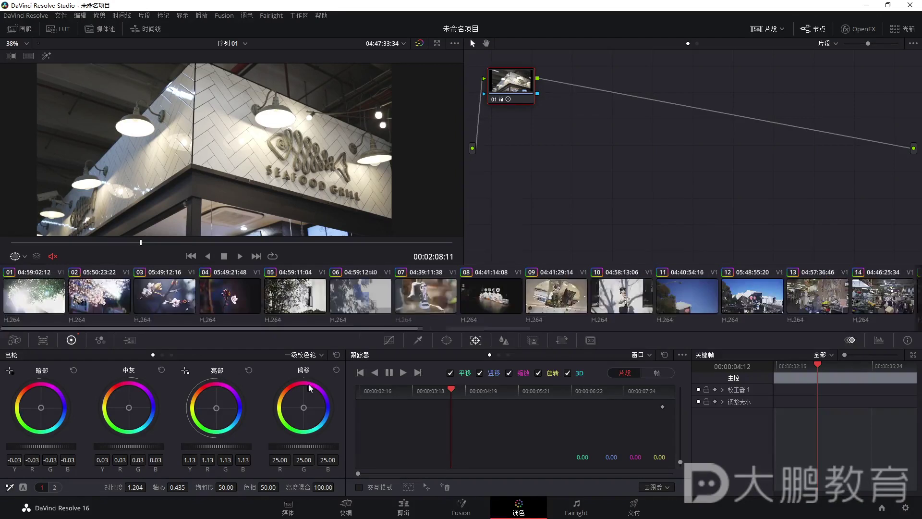
{"action": "scroll", "coordinate": [432, 296], "scroll_direction": "down", "scroll_amount": 10}
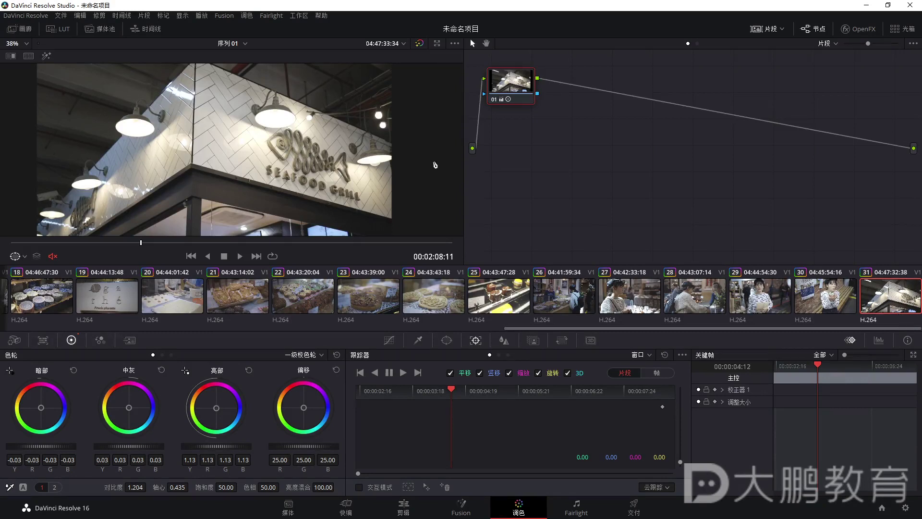
{"action": "left_click_drag", "start_coordinate": [784, 327], "coordinate": [21, 329]}
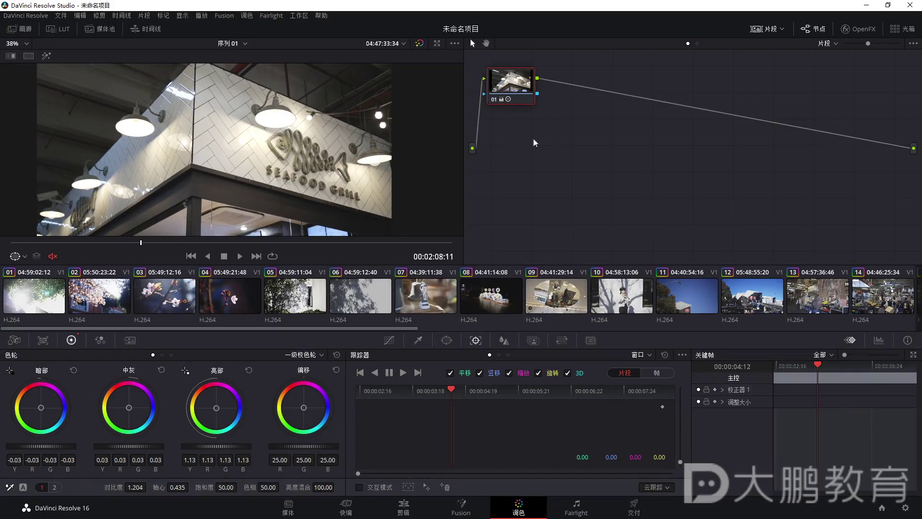
Minimize DaVinci Resolve, refresh the desktop, and skip to the next song in QQ Music before minimizing that player
{"action": "left_click", "coordinate": [866, 5]}
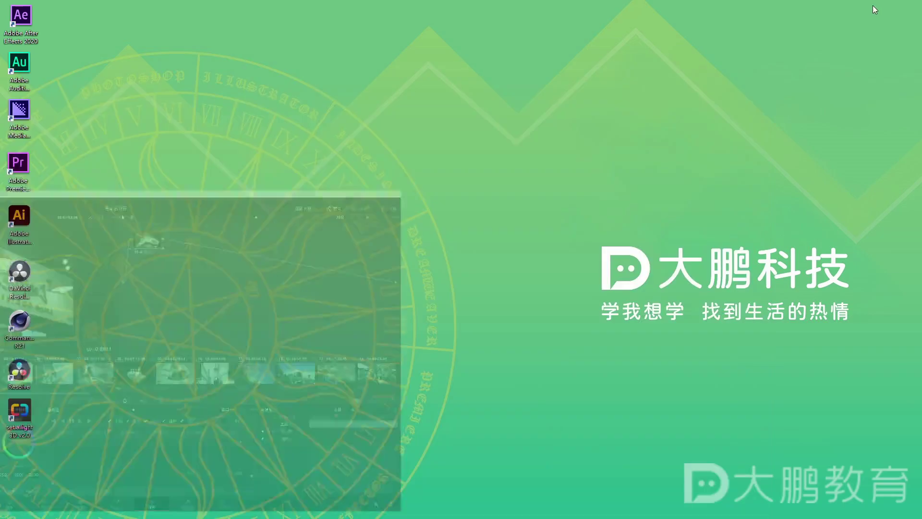
{"action": "right_click", "coordinate": [222, 259]}
{"action": "left_click", "coordinate": [250, 288]}
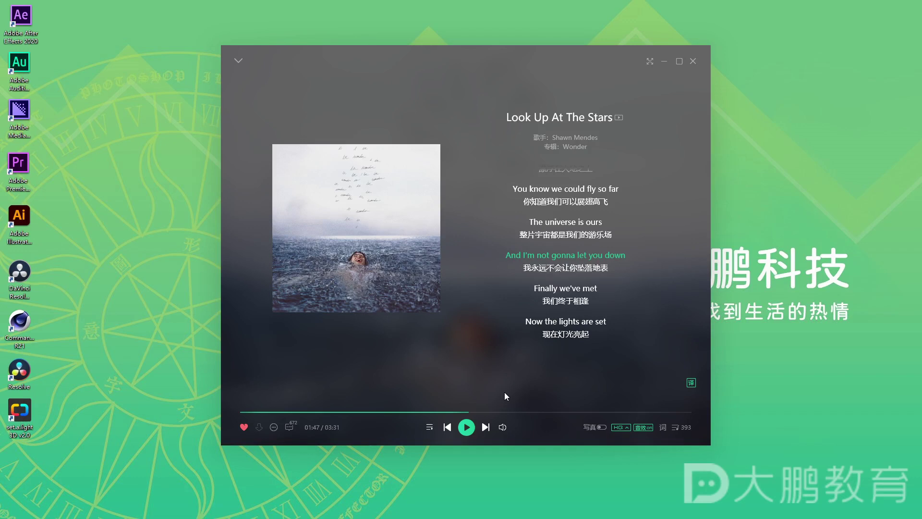
{"action": "left_click", "coordinate": [492, 430]}
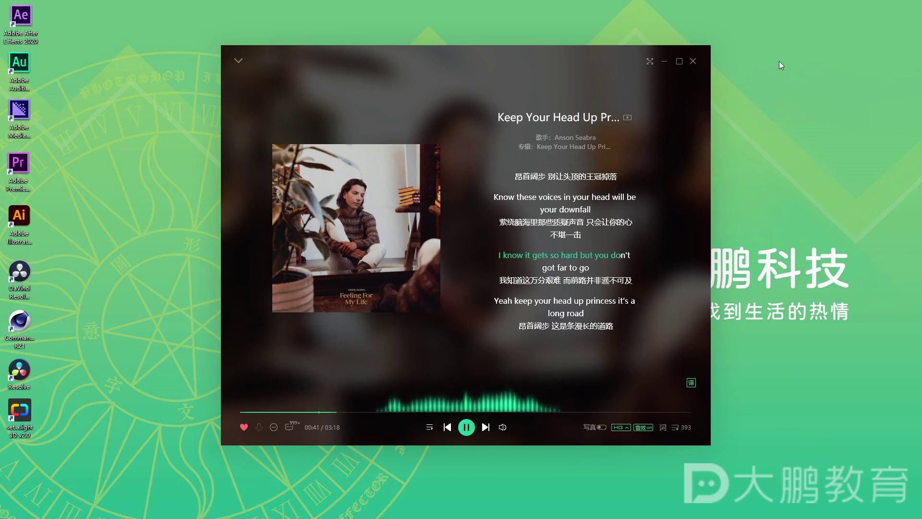
{"action": "left_click", "coordinate": [664, 64]}
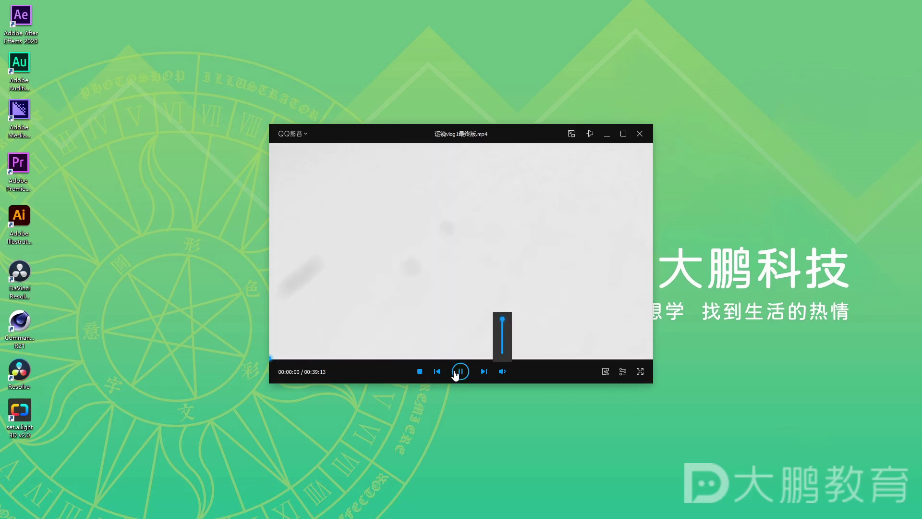
Watch 运镜vlog1最终版.mp4 enlarged in the QQ影音 player, pause it and close the player
{"action": "left_click", "coordinate": [623, 134]}
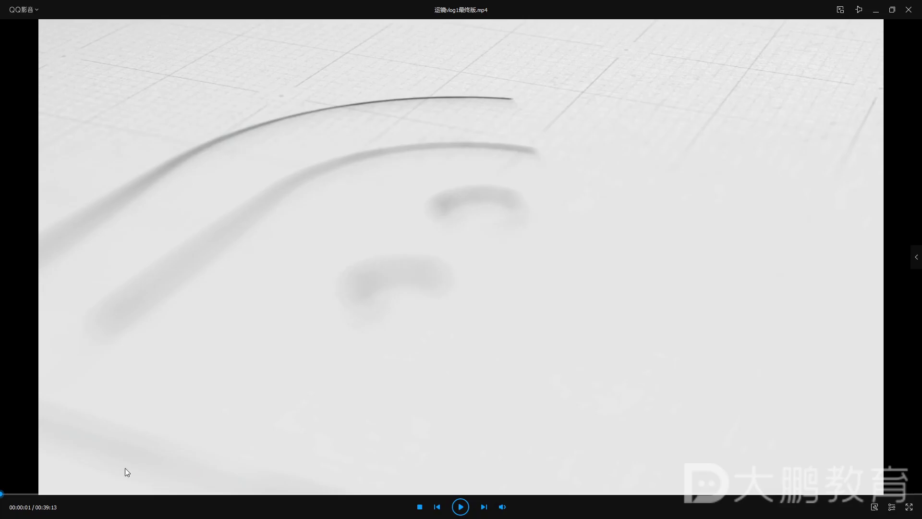
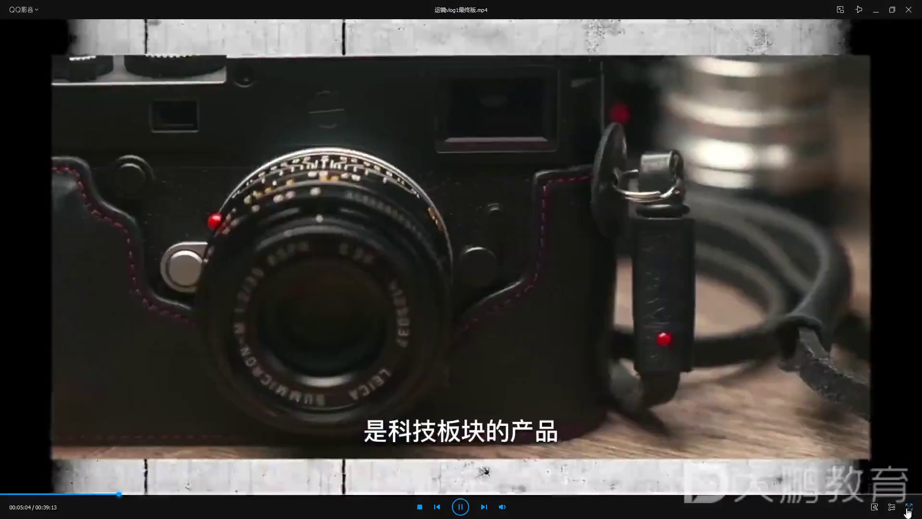
{"action": "double_click", "coordinate": [725, 169]}
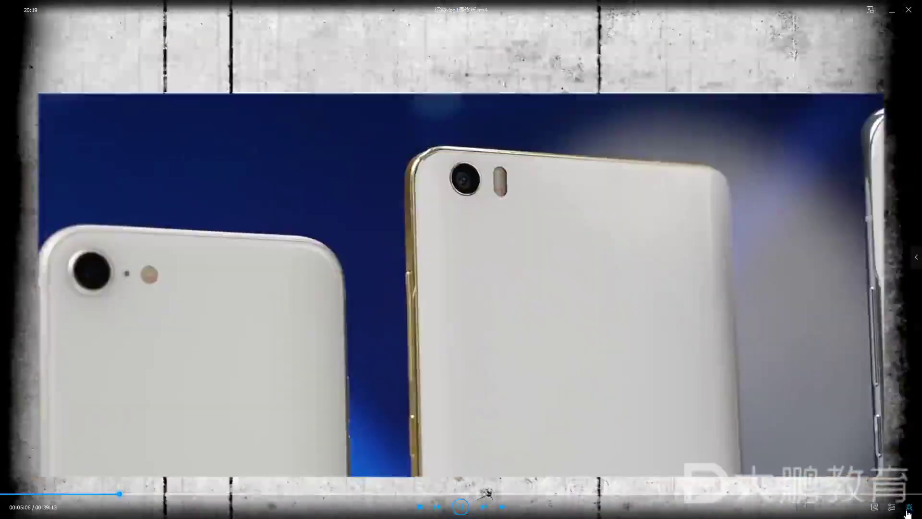
{"action": "double_click", "coordinate": [511, 310]}
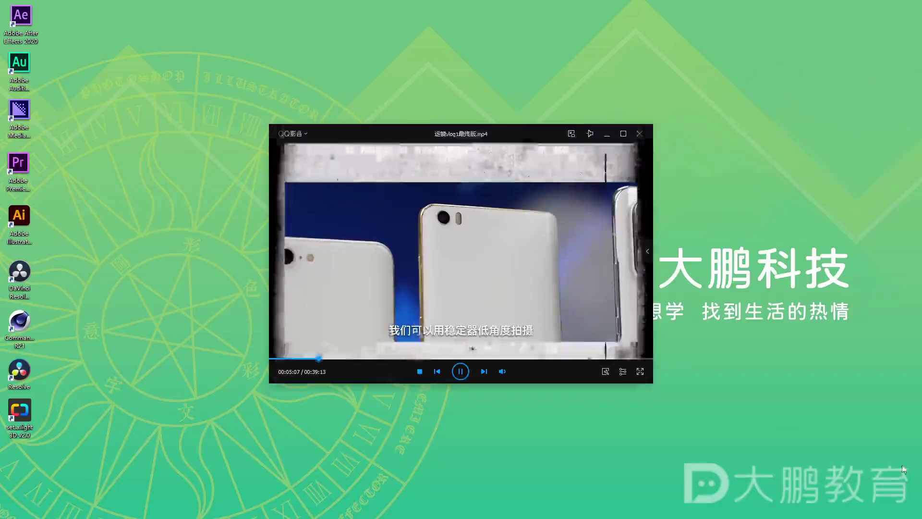
{"action": "left_click", "coordinate": [460, 372]}
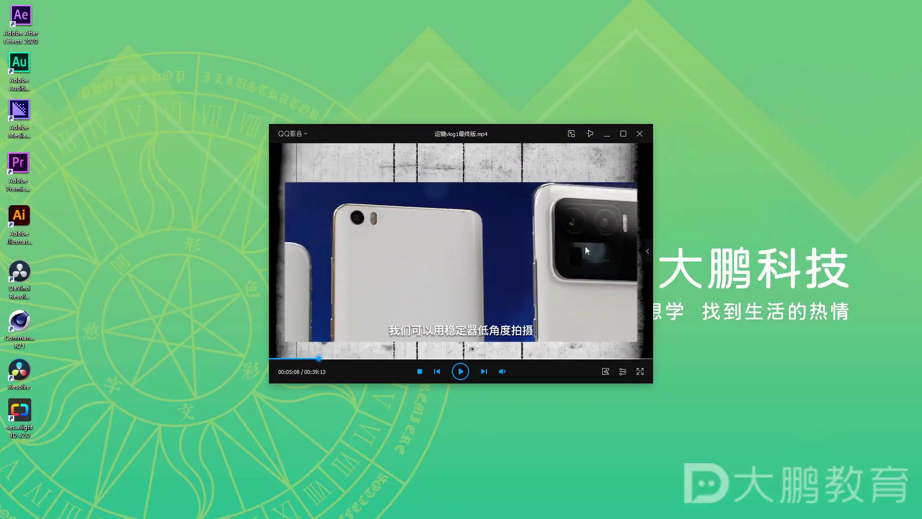
{"action": "left_click", "coordinate": [639, 134]}
Refresh the desktop and raise the playback volume in QQ Music
{"action": "right_click", "coordinate": [278, 232]}
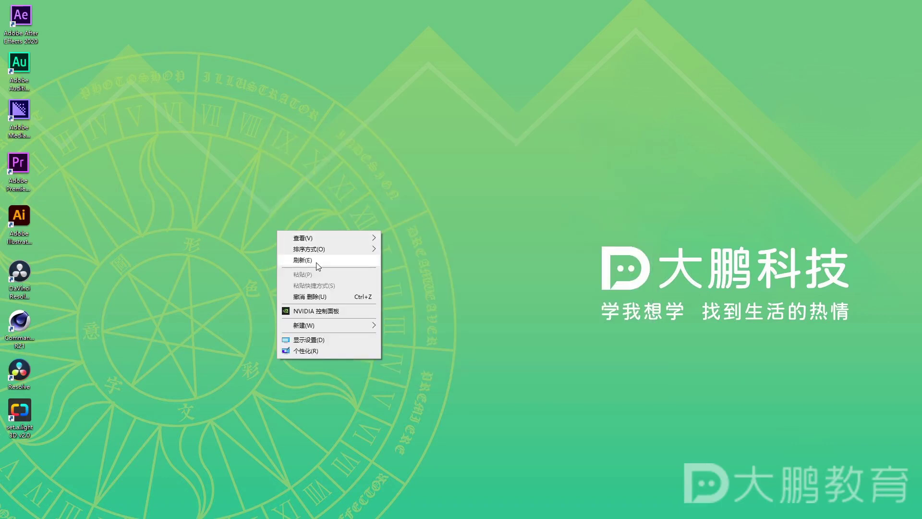
{"action": "left_click", "coordinate": [316, 262]}
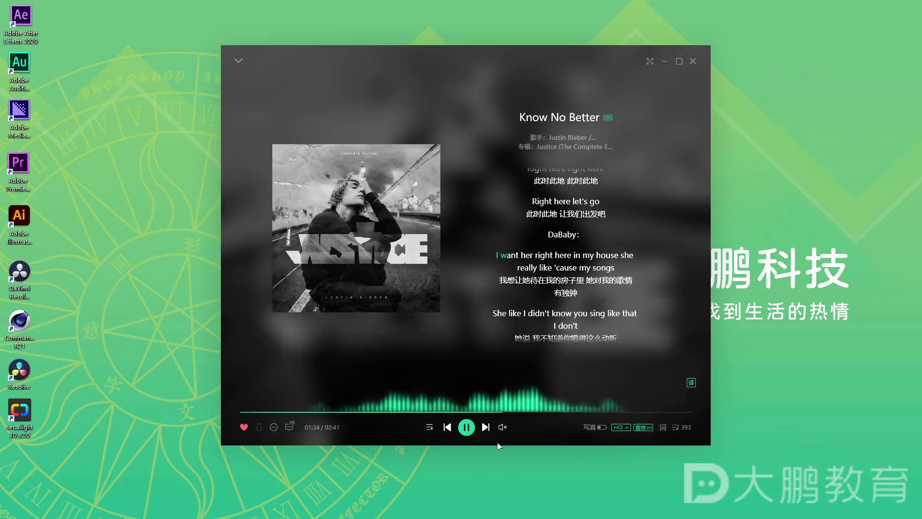
{"action": "mouse_move", "coordinate": [503, 412]}
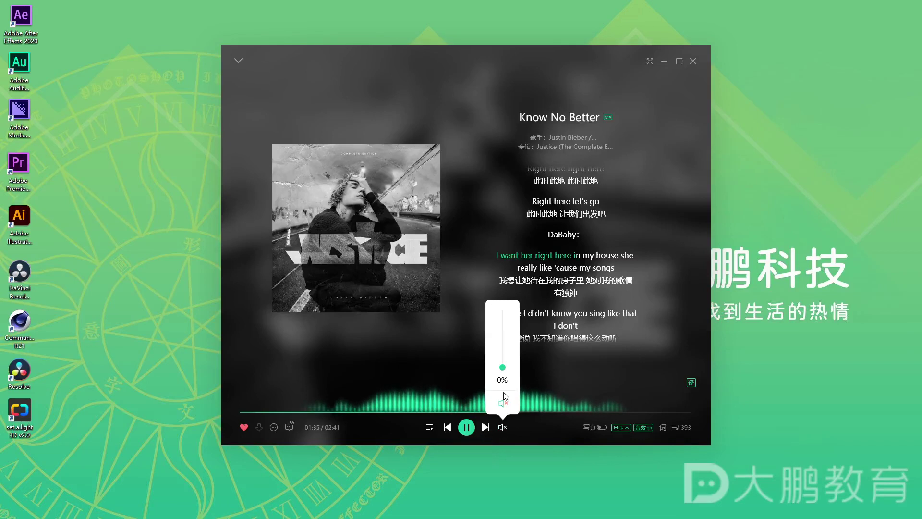
{"action": "left_click_drag", "start_coordinate": [503, 367], "coordinate": [503, 336]}
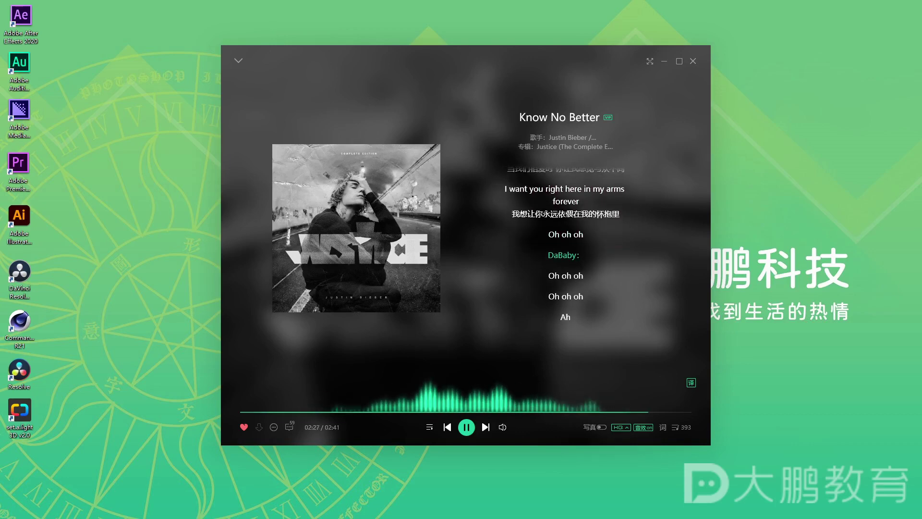
Browse the playlists, the 推荐 page and the search suggestions in QQ Music, minimize it and refresh the desktop
{"action": "left_click", "coordinate": [234, 65]}
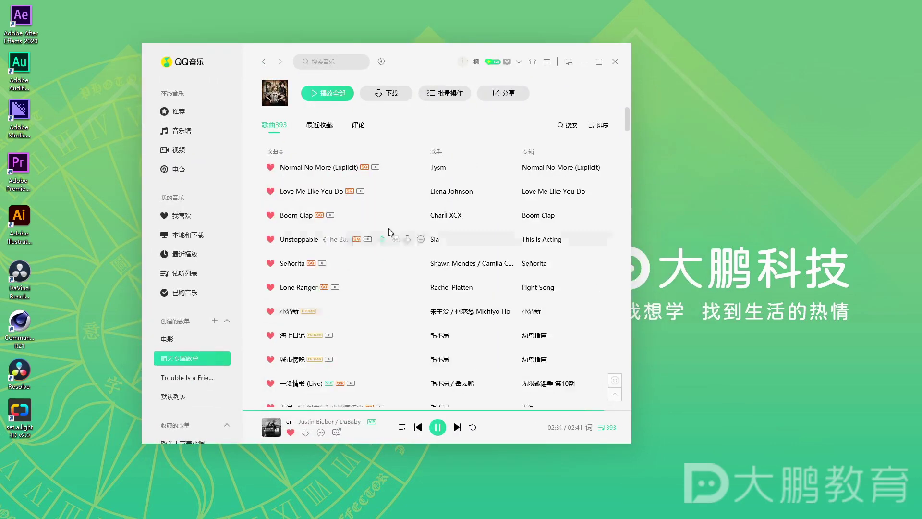
{"action": "left_click", "coordinate": [259, 62]}
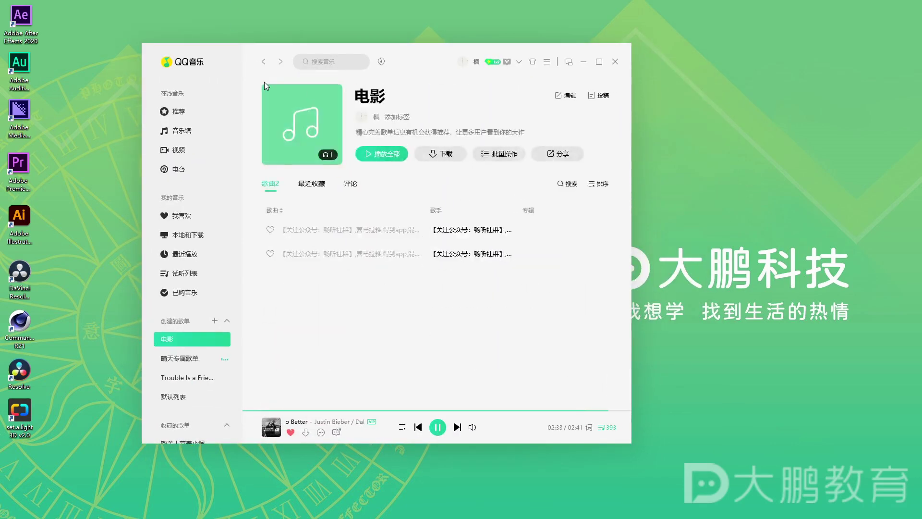
{"action": "left_click", "coordinate": [264, 62]}
{"action": "left_click", "coordinate": [197, 114]}
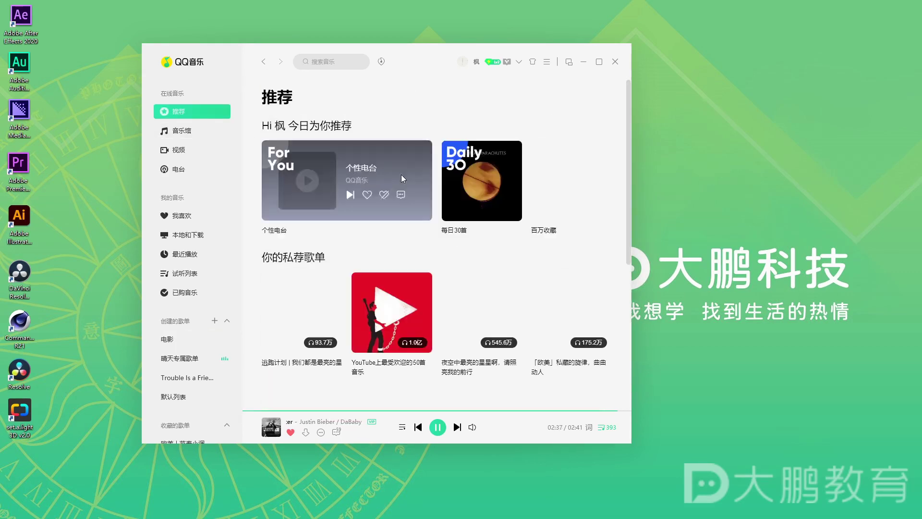
{"action": "left_click", "coordinate": [340, 60]}
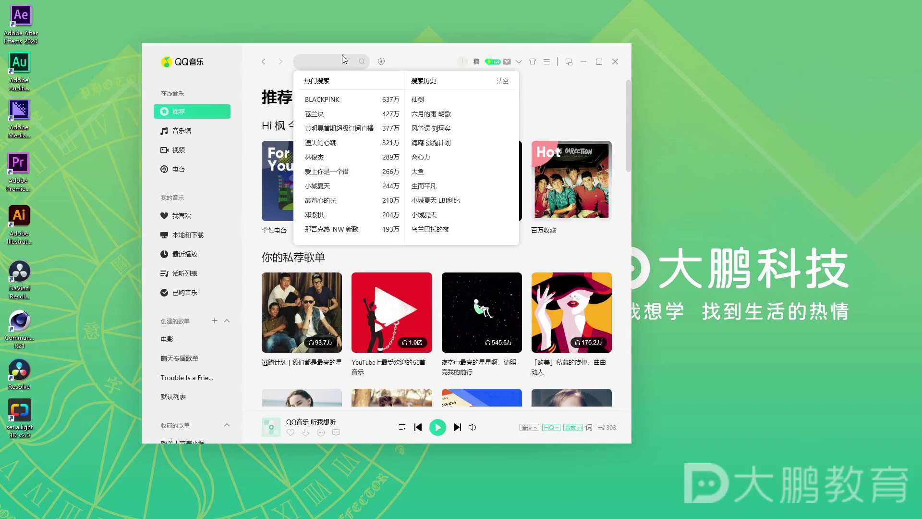
{"action": "key", "text": "Escape"}
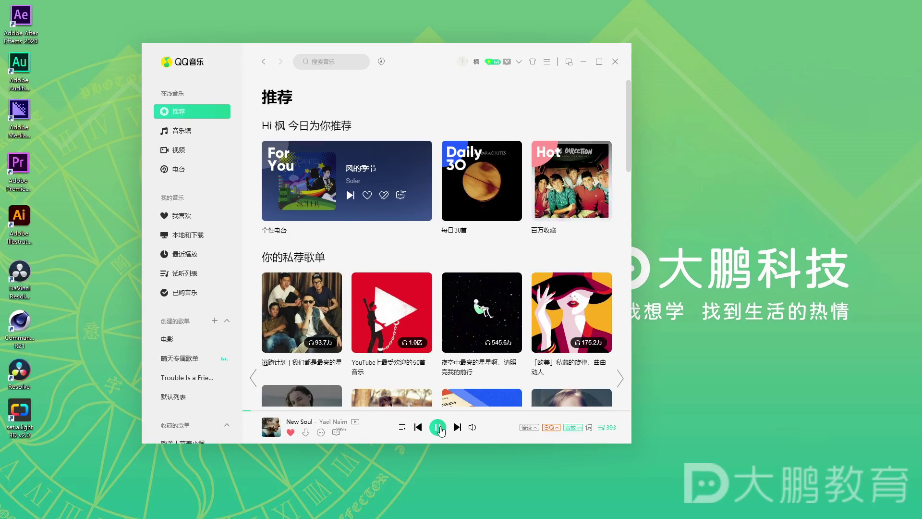
{"action": "left_click", "coordinate": [583, 62]}
{"action": "right_click", "coordinate": [243, 225]}
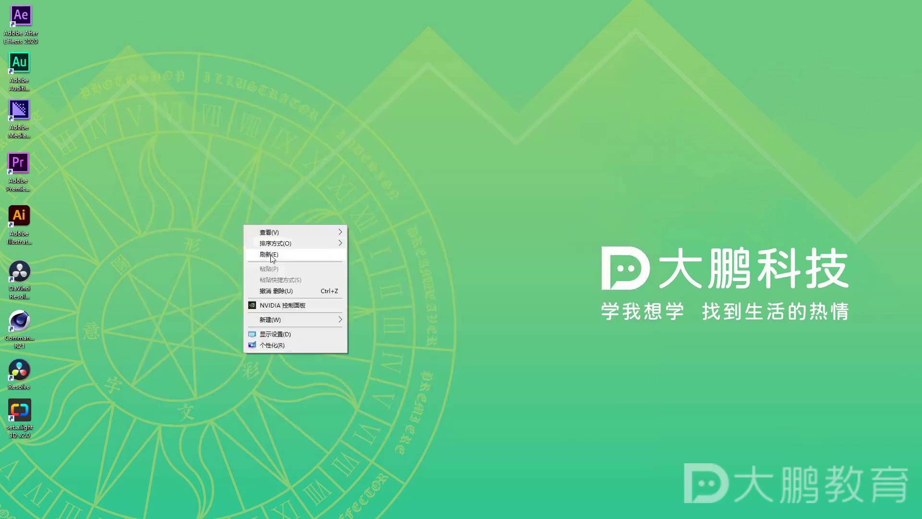
{"action": "key", "text": "e"}
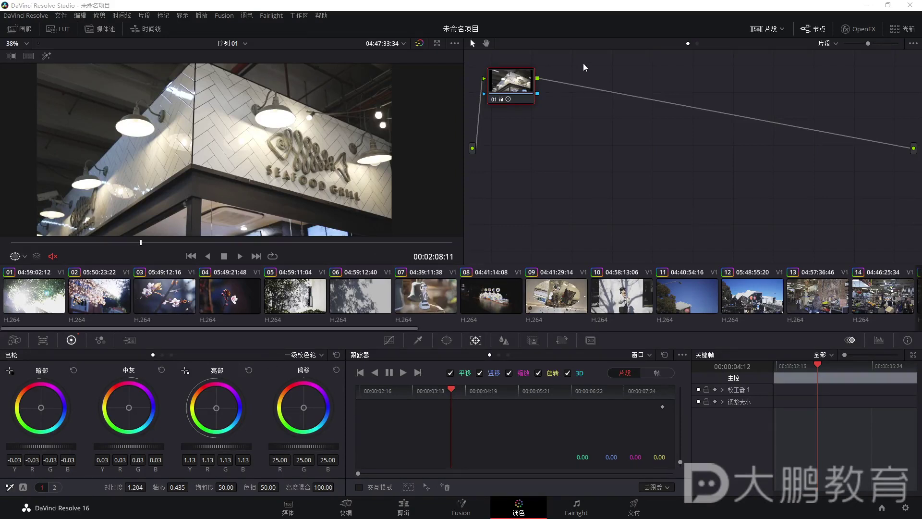
Back in DaVinci Resolve, reposition clip 31's node in the node graph and add a serial node after it
{"action": "left_click_drag", "start_coordinate": [510, 84], "coordinate": [517, 103]}
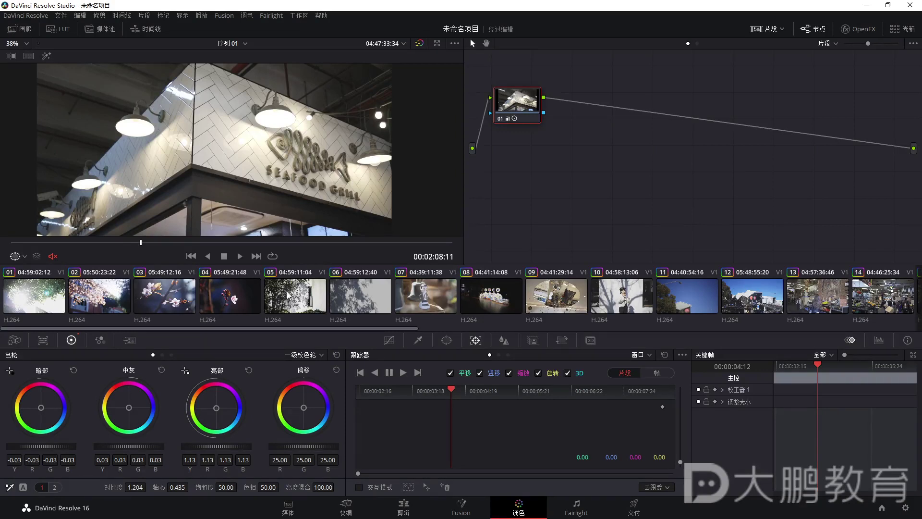
{"action": "left_click_drag", "start_coordinate": [524, 104], "coordinate": [523, 80]}
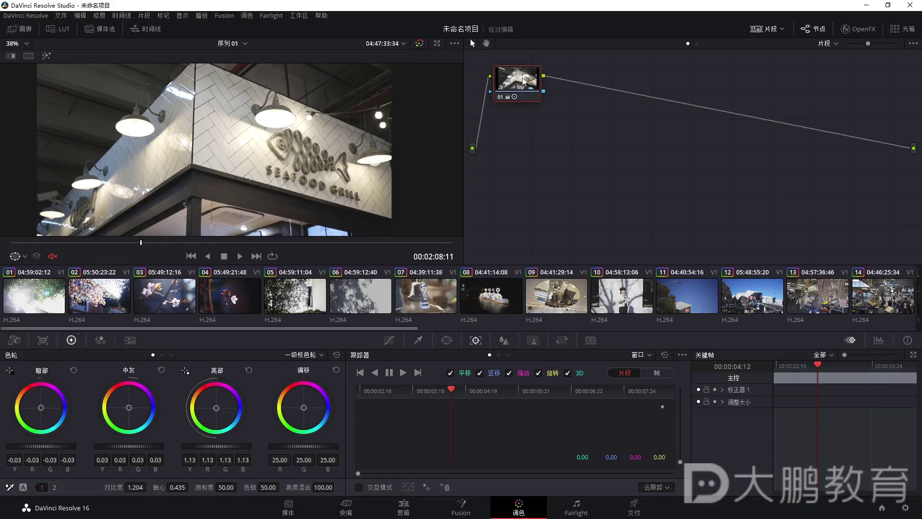
{"action": "key", "text": "alt+s"}
{"action": "mouse_move", "coordinate": [584, 79]}
{"action": "left_mouse_down"}
{"action": "mouse_move", "coordinate": [593, 94]}
{"action": "mouse_move", "coordinate": [604, 80]}
{"action": "mouse_move", "coordinate": [600, 86]}
{"action": "left_mouse_up"}
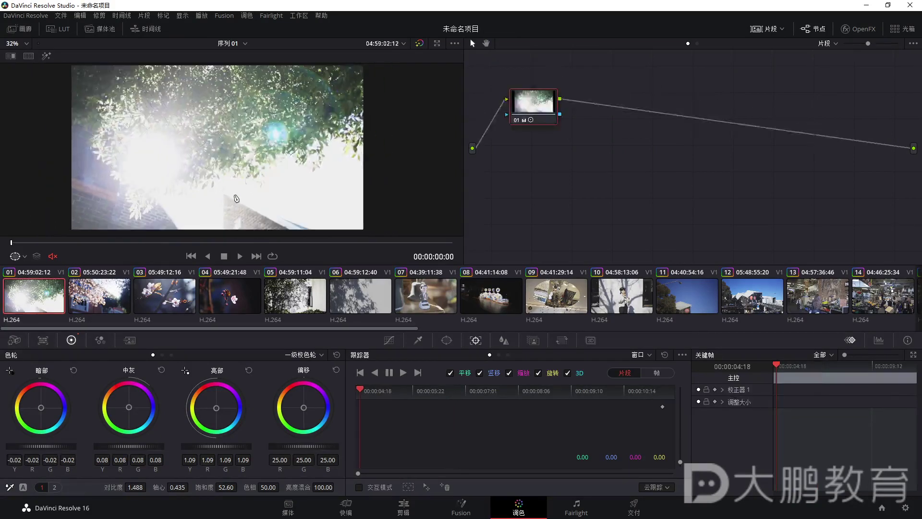
Switch clip 1's primaries to bars (一级校色条) and set the midtone (中灰) blue to 0.10
{"action": "left_click_drag", "start_coordinate": [12, 243], "coordinate": [11, 243]}
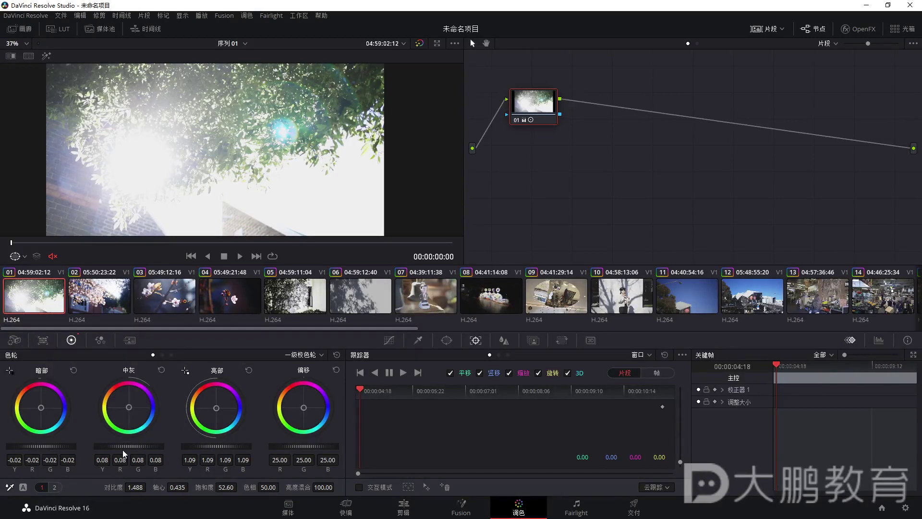
{"action": "left_click", "coordinate": [321, 355]}
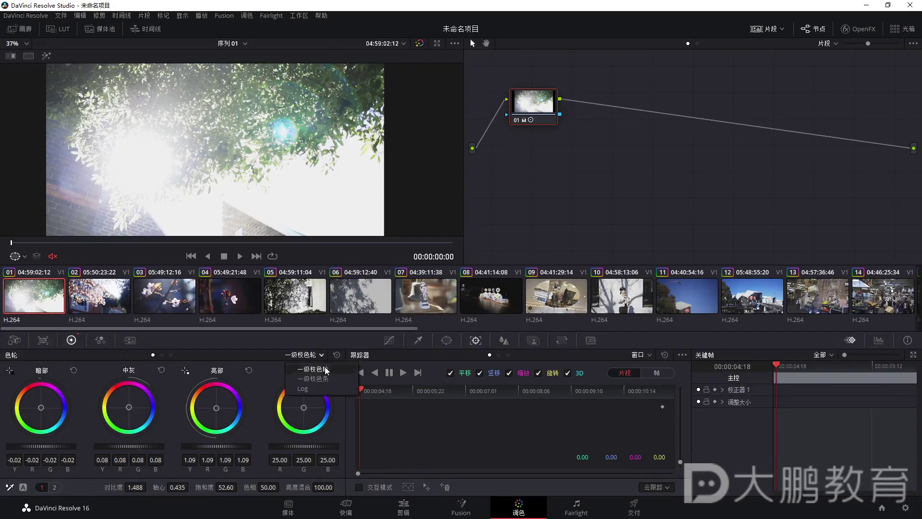
{"action": "left_click", "coordinate": [312, 378]}
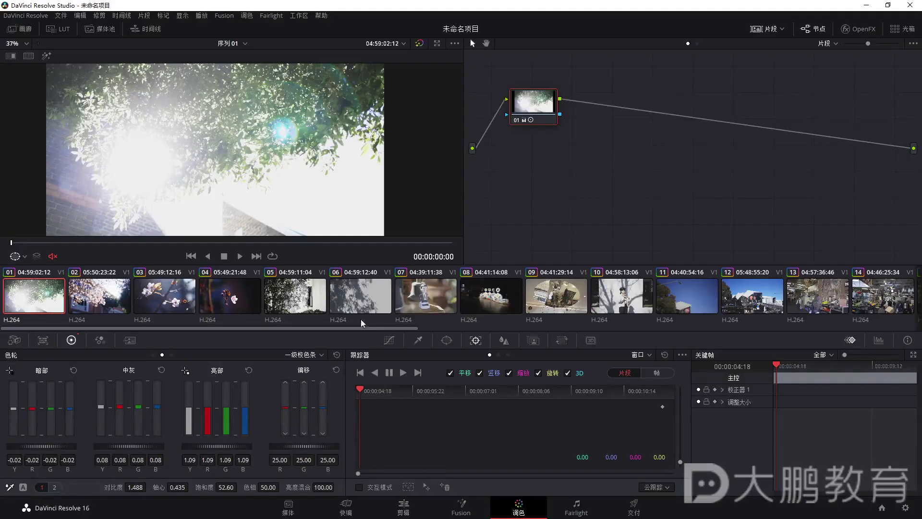
{"action": "left_click", "coordinate": [308, 355]}
{"action": "left_click", "coordinate": [313, 370]}
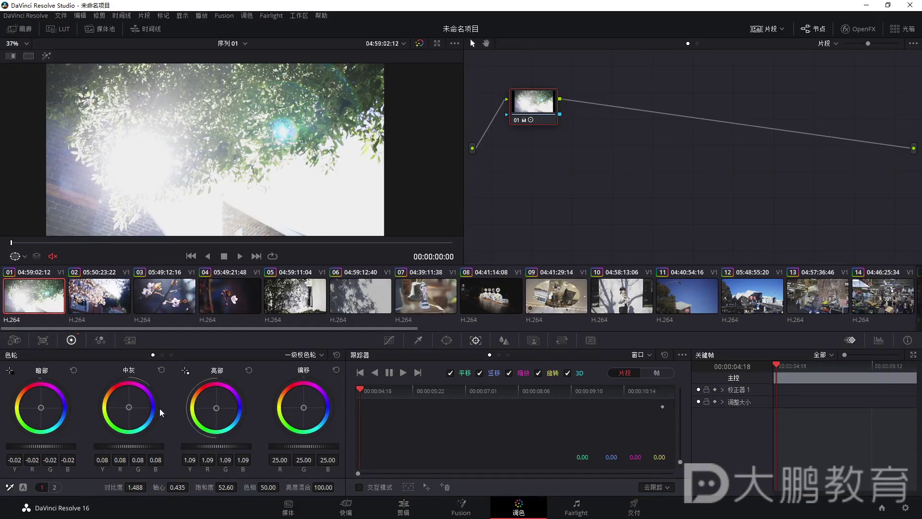
{"action": "left_click", "coordinate": [308, 354]}
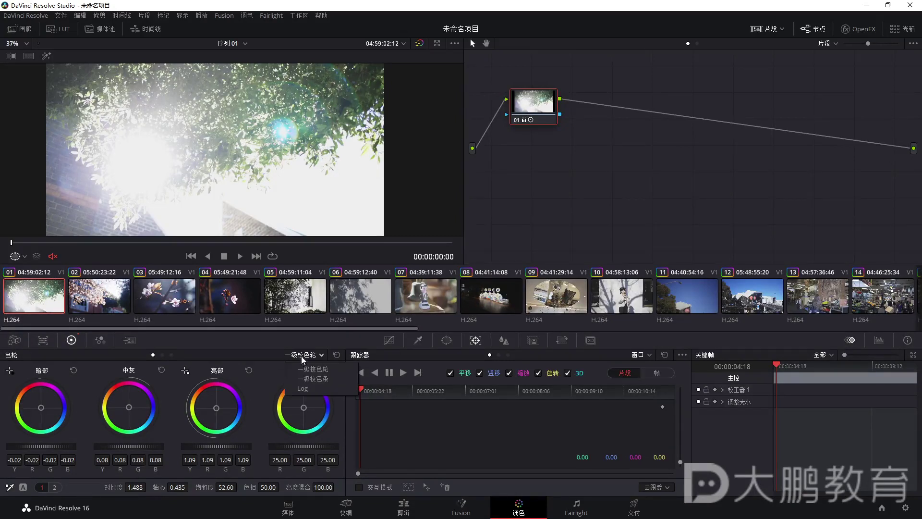
{"action": "left_click", "coordinate": [320, 379]}
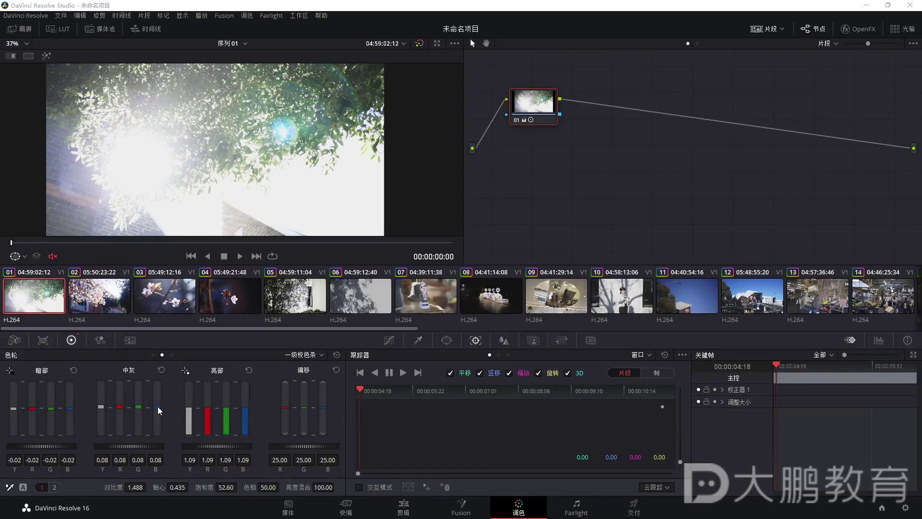
{"action": "left_click_drag", "start_coordinate": [157, 406], "coordinate": [157, 404]}
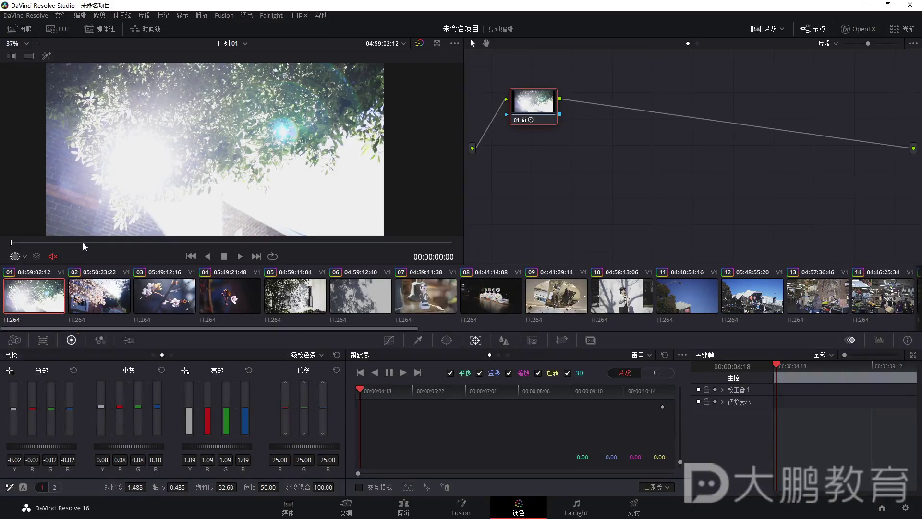
Scrub and play through clip 1 from its start to check the brick wall and foliage colours
{"action": "left_click_drag", "start_coordinate": [12, 242], "coordinate": [156, 245]}
{"action": "key", "text": "space"}
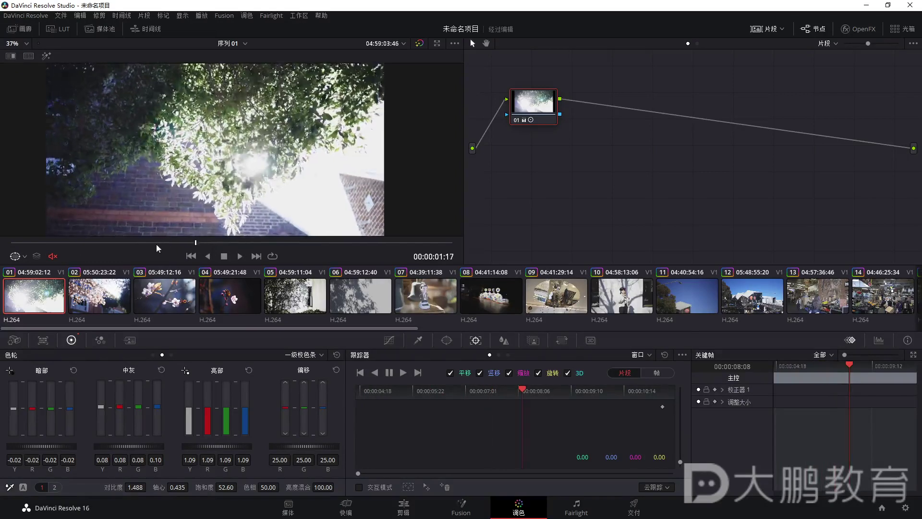
{"action": "key", "text": "Home"}
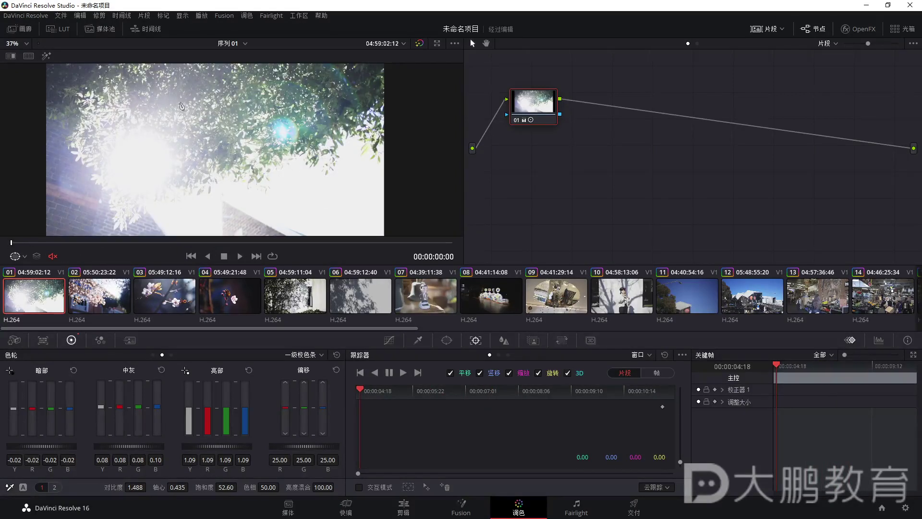
{"action": "left_click_drag", "start_coordinate": [19, 243], "coordinate": [206, 243]}
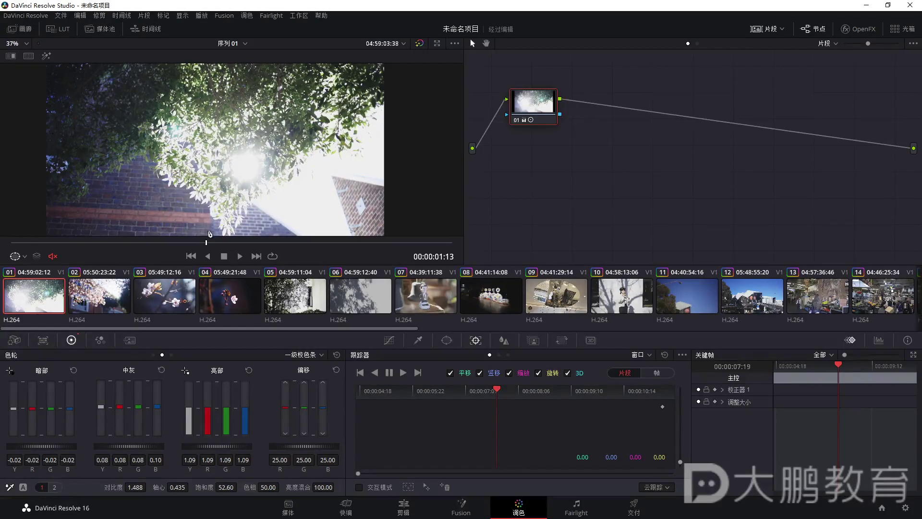
Hide the clip thumbnail strip and play clip 1 from its beginning in the larger viewer
{"action": "left_click", "coordinate": [767, 29]}
{"action": "scroll", "coordinate": [126, 234], "scroll_direction": "up", "scroll_amount": 2}
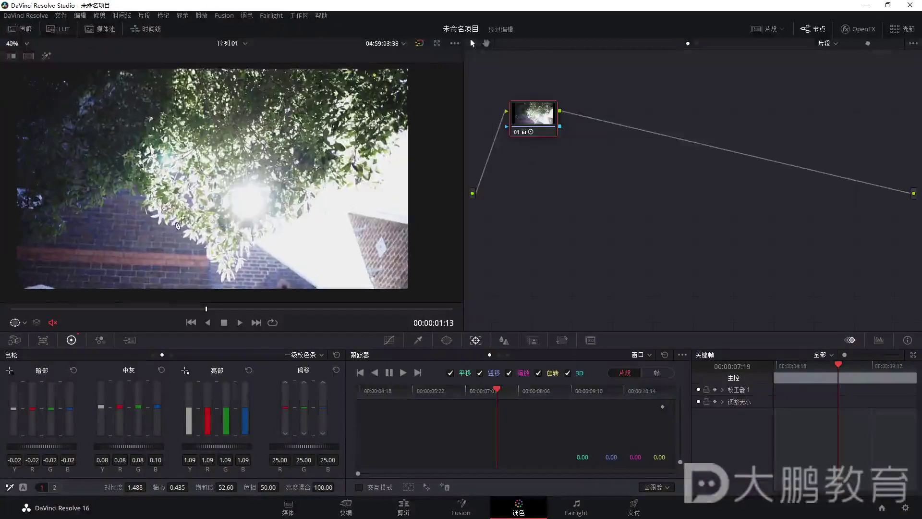
{"action": "left_click", "coordinate": [208, 322]}
{"action": "key", "text": "Home"}
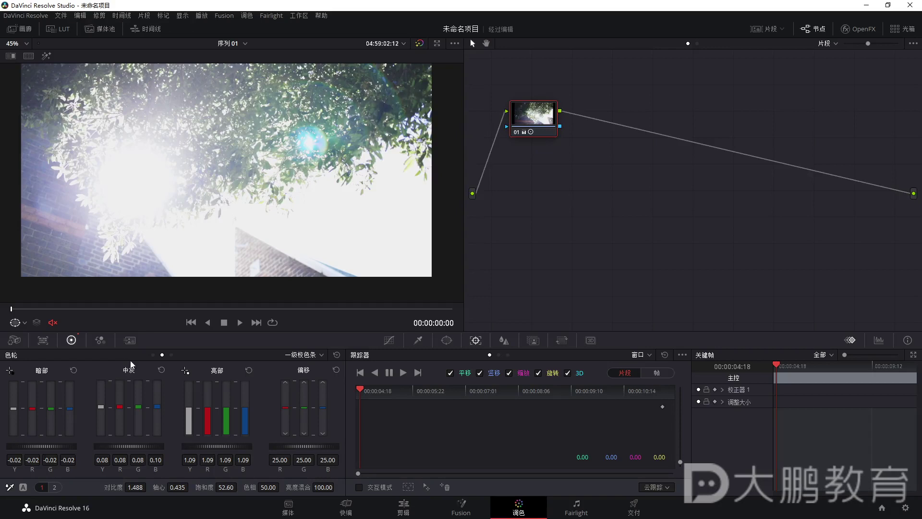
{"action": "key", "text": "space"}
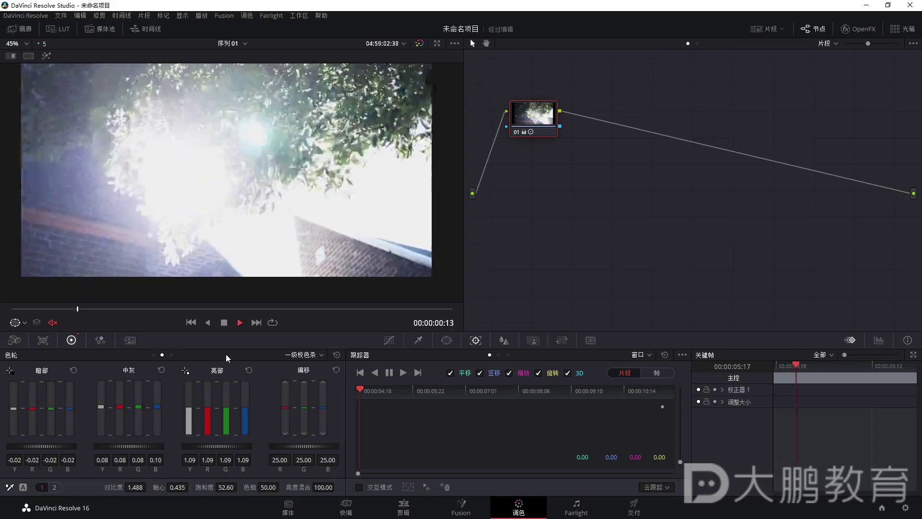
{"action": "key", "text": "space"}
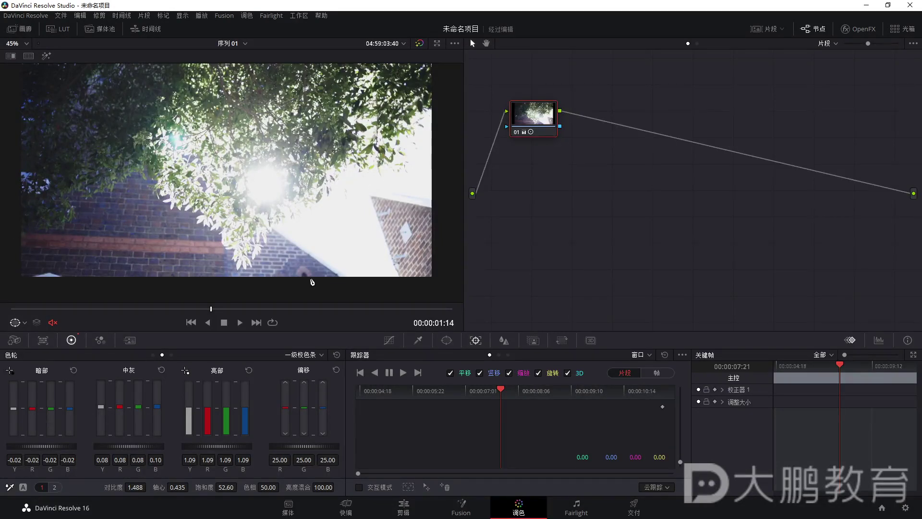
{"action": "key", "text": "Home"}
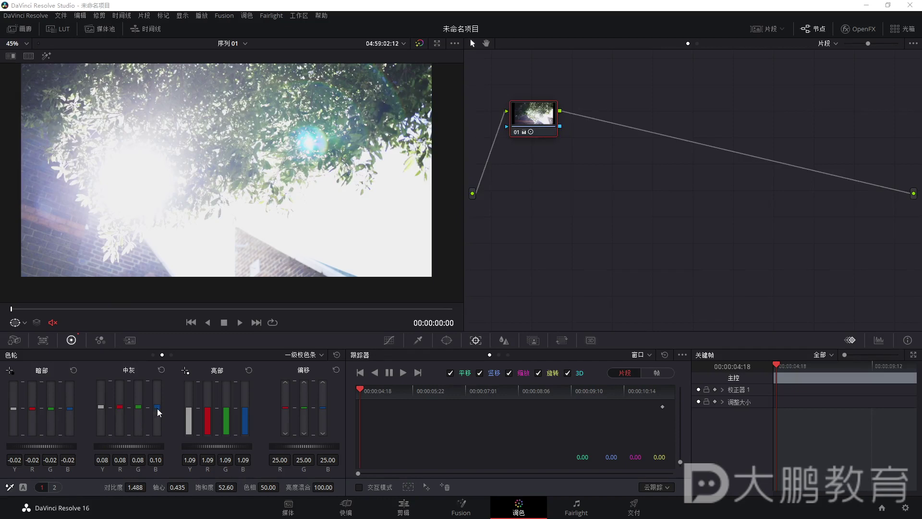
Shift clip 1's colour balance: set midtone red to 0.05, highlight blue to 1.12 and shadow red to -0.04
{"action": "left_click_drag", "start_coordinate": [124, 407], "coordinate": [124, 412]}
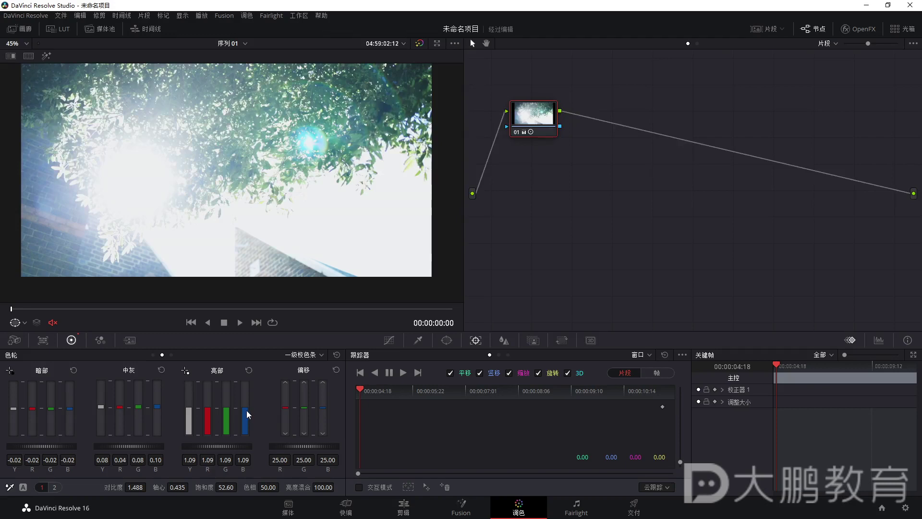
{"action": "left_click_drag", "start_coordinate": [20, 313], "coordinate": [165, 316]}
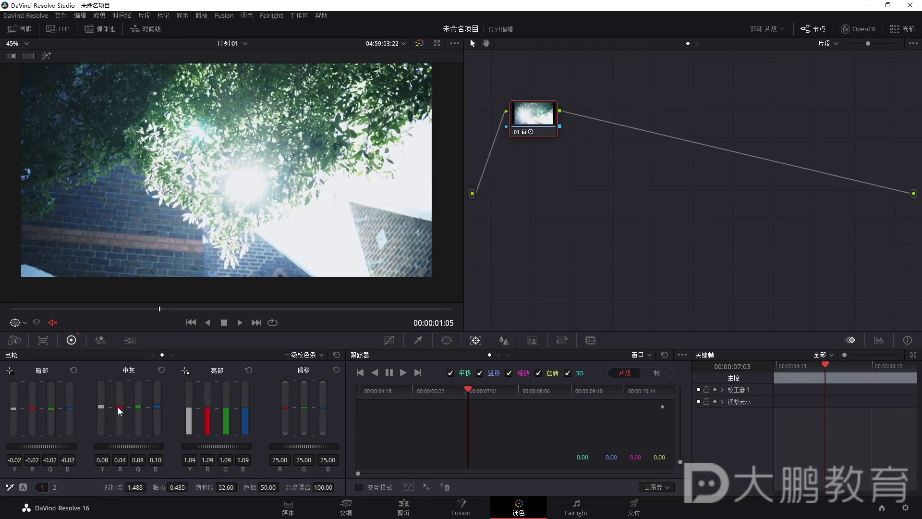
{"action": "left_click_drag", "start_coordinate": [120, 410], "coordinate": [120, 407]}
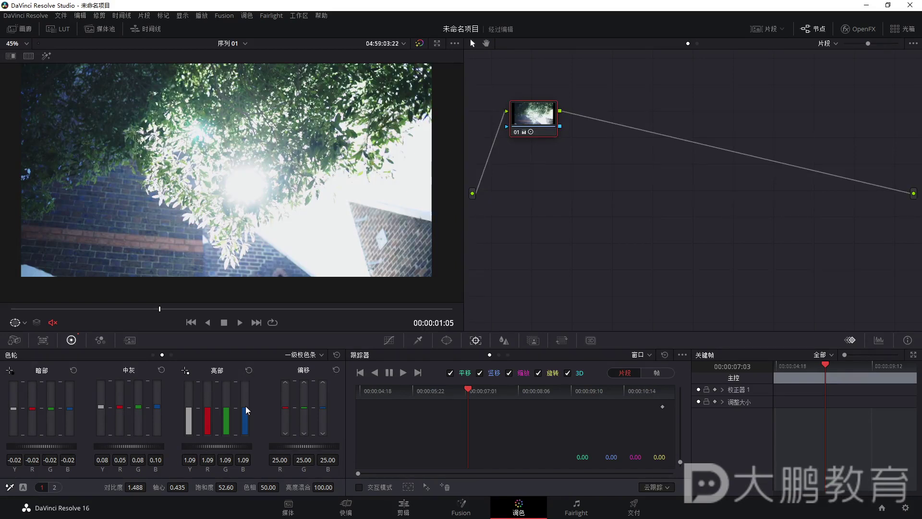
{"action": "left_click_drag", "start_coordinate": [246, 413], "coordinate": [246, 411]}
{"action": "left_click_drag", "start_coordinate": [33, 413], "coordinate": [34, 413]}
Set clip 1's offset to 27.00 and saturation to 50.80, and compare the image with node 01 off and on
{"action": "left_click_drag", "start_coordinate": [162, 307], "coordinate": [287, 318]}
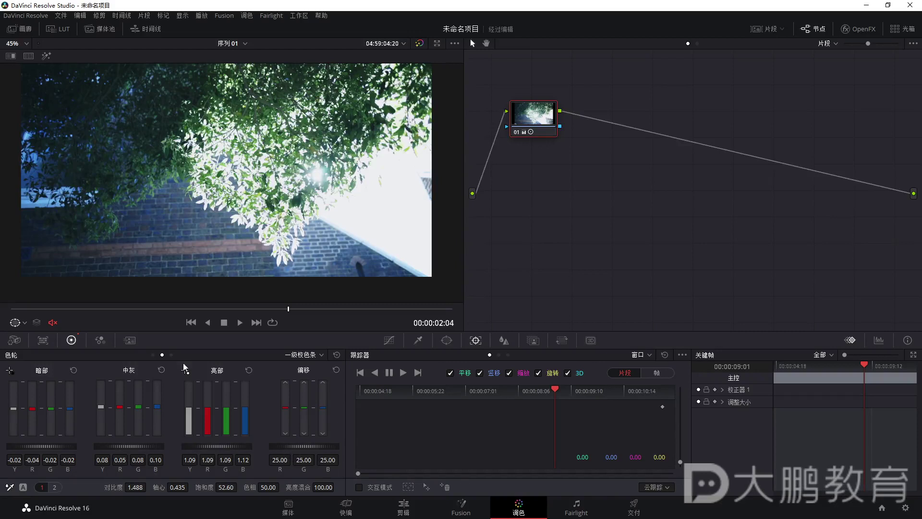
{"action": "mouse_move", "coordinate": [301, 444]}
{"action": "left_mouse_down"}
{"action": "mouse_move", "coordinate": [317, 445]}
{"action": "mouse_move", "coordinate": [310, 445]}
{"action": "left_mouse_up"}
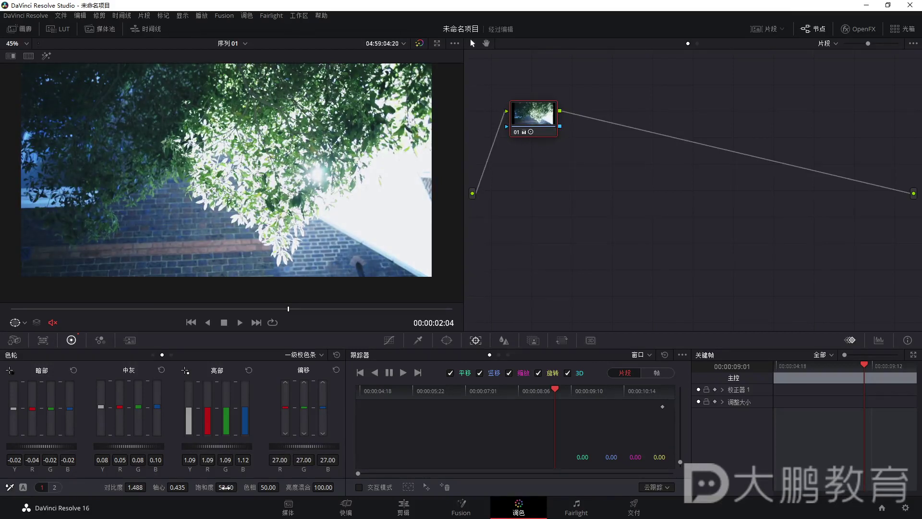
{"action": "left_click_drag", "start_coordinate": [239, 487], "coordinate": [239, 486]}
{"action": "left_click", "coordinate": [513, 132]}
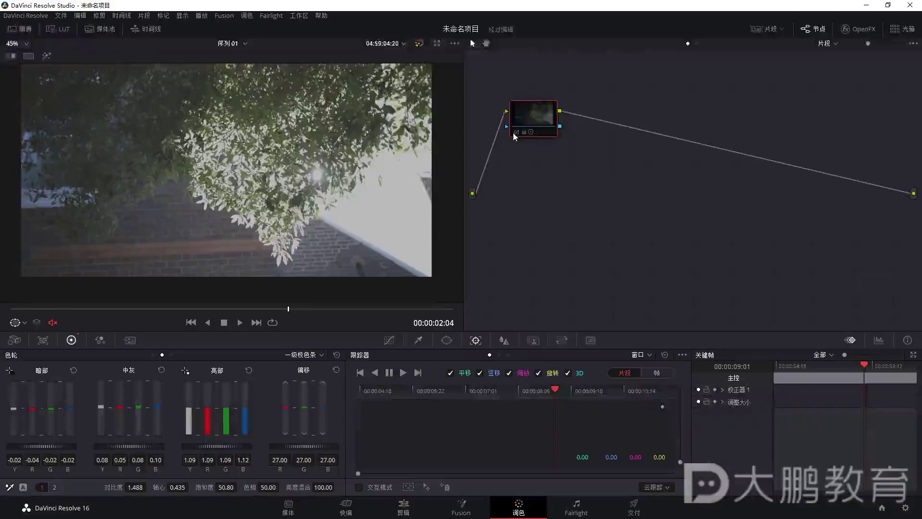
{"action": "left_click", "coordinate": [513, 133]}
{"action": "left_click", "coordinate": [513, 133]}
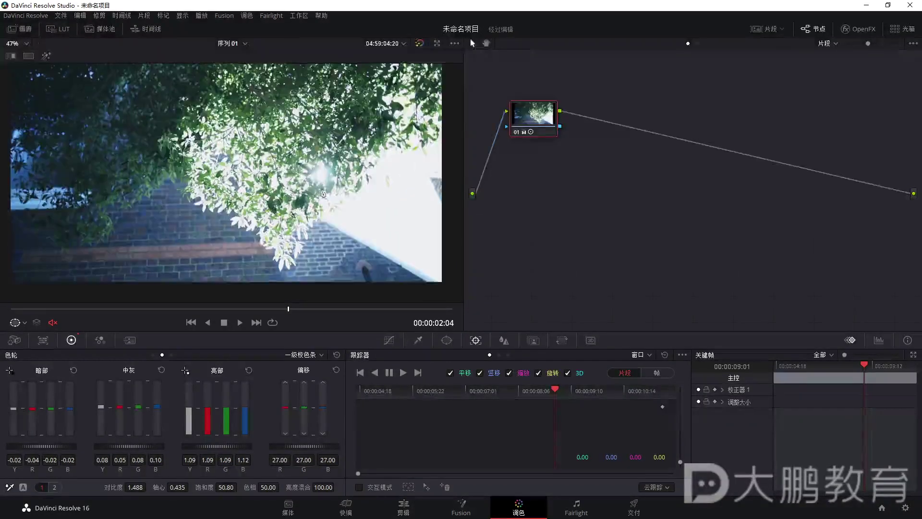
Return the primaries to colour wheels (一级校色轮) and reposition node 01 near the graph's source
{"action": "left_click_drag", "start_coordinate": [535, 121], "coordinate": [509, 137]}
{"action": "left_click", "coordinate": [318, 353]}
{"action": "left_click", "coordinate": [326, 373]}
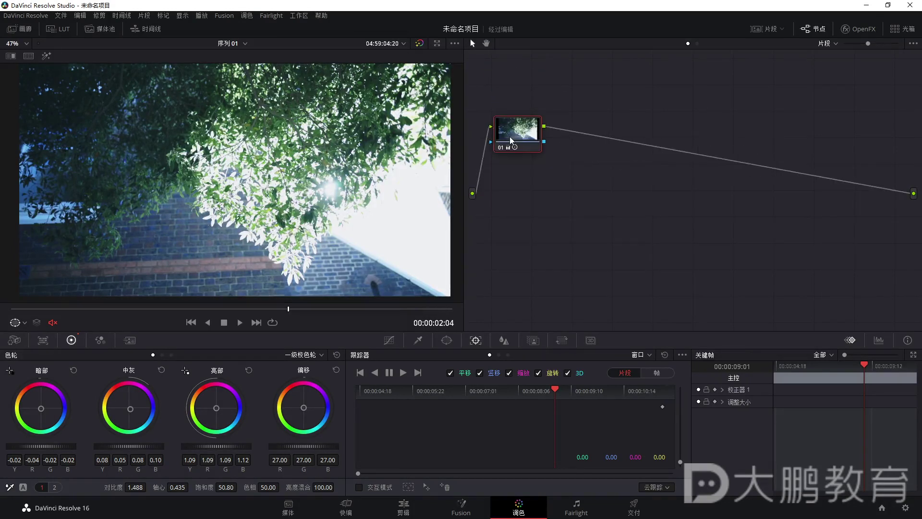
{"action": "scroll", "coordinate": [305, 187], "scroll_direction": "up", "scroll_amount": 3}
{"action": "scroll", "coordinate": [307, 192], "scroll_direction": "down", "scroll_amount": 2}
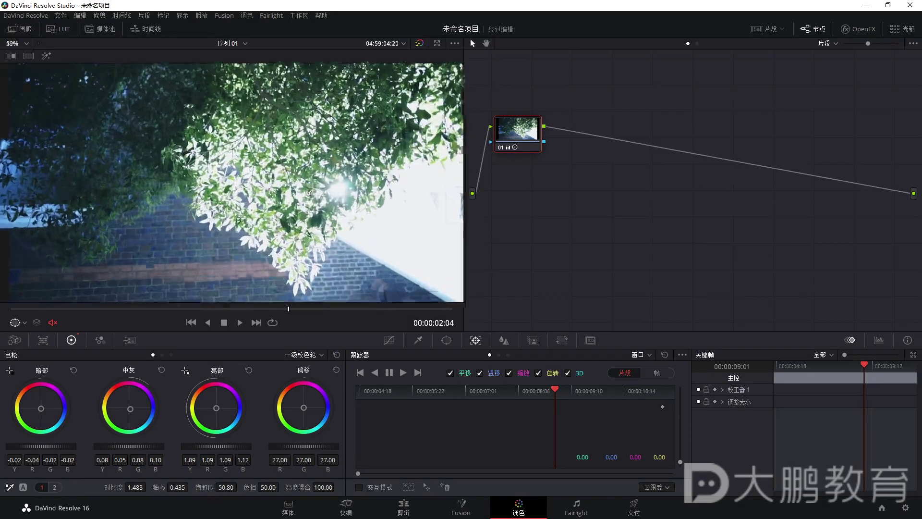
{"action": "left_click_drag", "start_coordinate": [514, 129], "coordinate": [510, 120]}
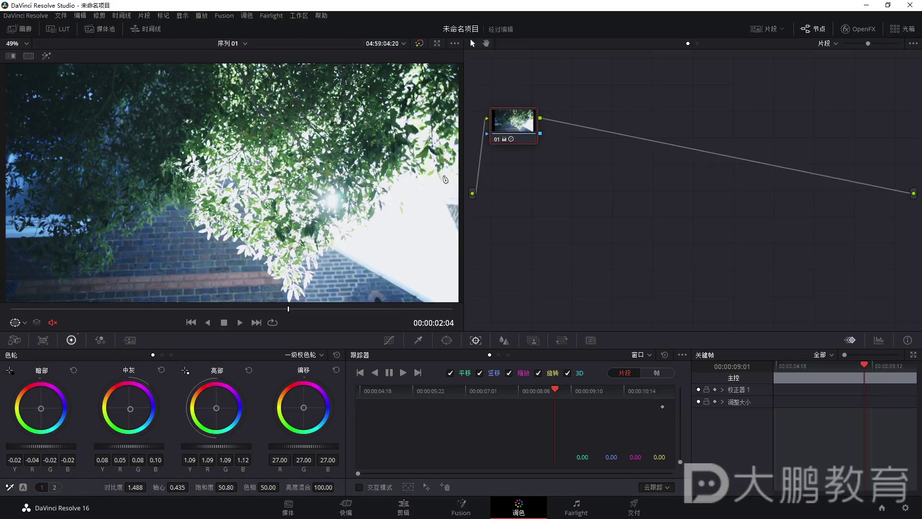
Check the corrections applied in node 01 and reset the node's grade
{"action": "mouse_move", "coordinate": [508, 140]}
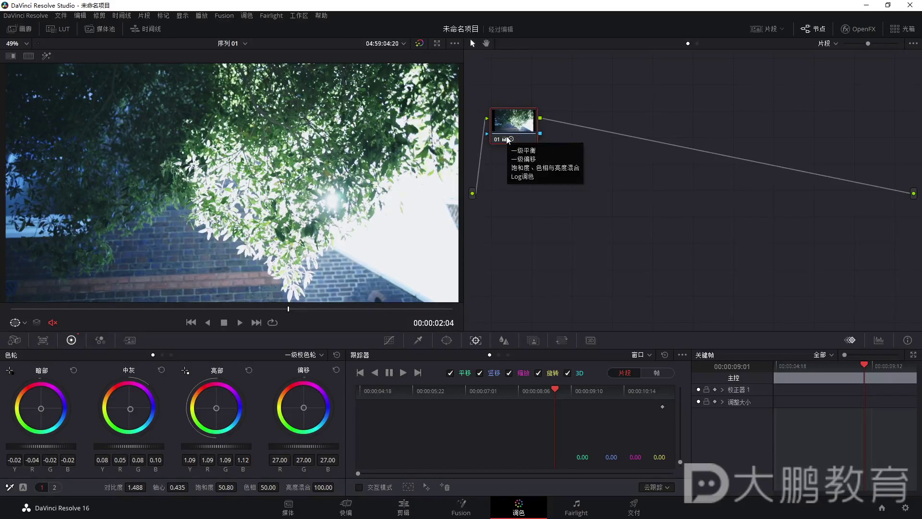
{"action": "right_click", "coordinate": [519, 121]}
{"action": "left_click", "coordinate": [535, 126]}
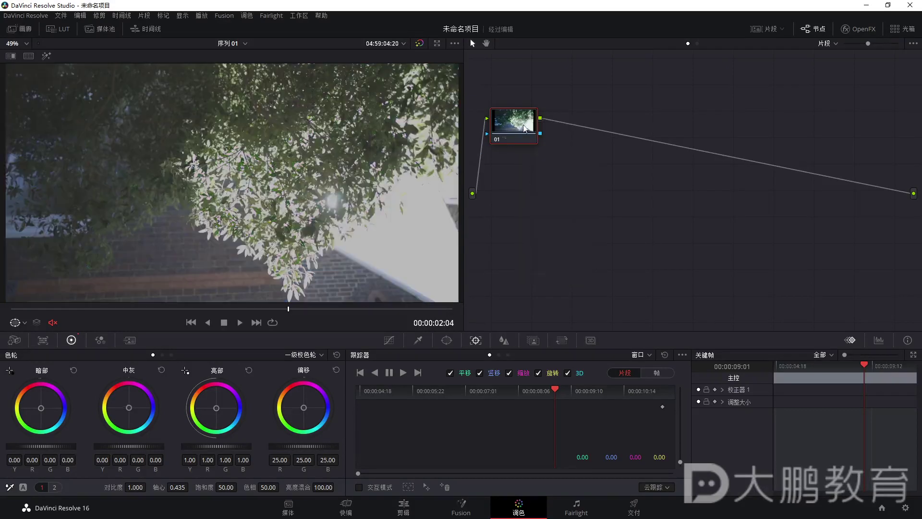
Regrade node 01 with shadows at -0.03, midtones at 0.02, highlights at 1.29 and contrast at 1.186
{"action": "left_click_drag", "start_coordinate": [41, 407], "coordinate": [40, 409]}
{"action": "scroll", "coordinate": [175, 253], "scroll_direction": "down", "scroll_amount": 2}
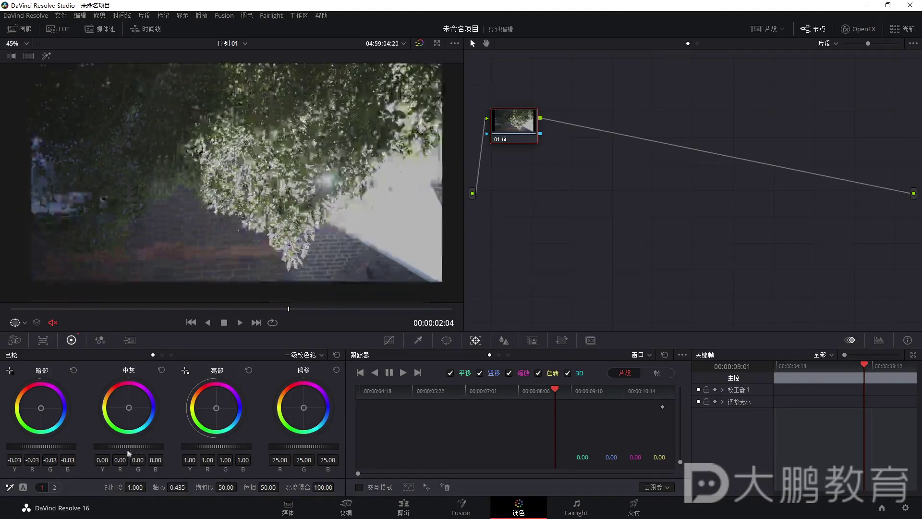
{"action": "left_click_drag", "start_coordinate": [130, 449], "coordinate": [139, 449]}
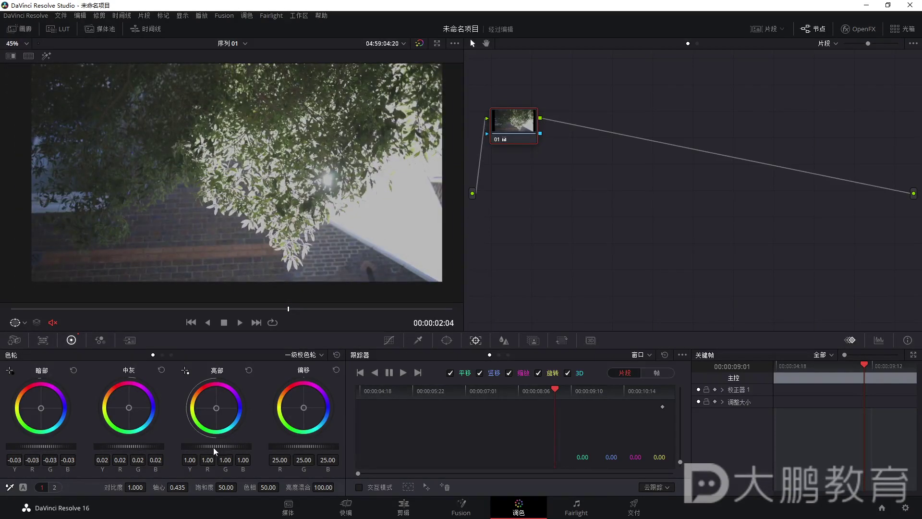
{"action": "left_click_drag", "start_coordinate": [213, 447], "coordinate": [233, 448]}
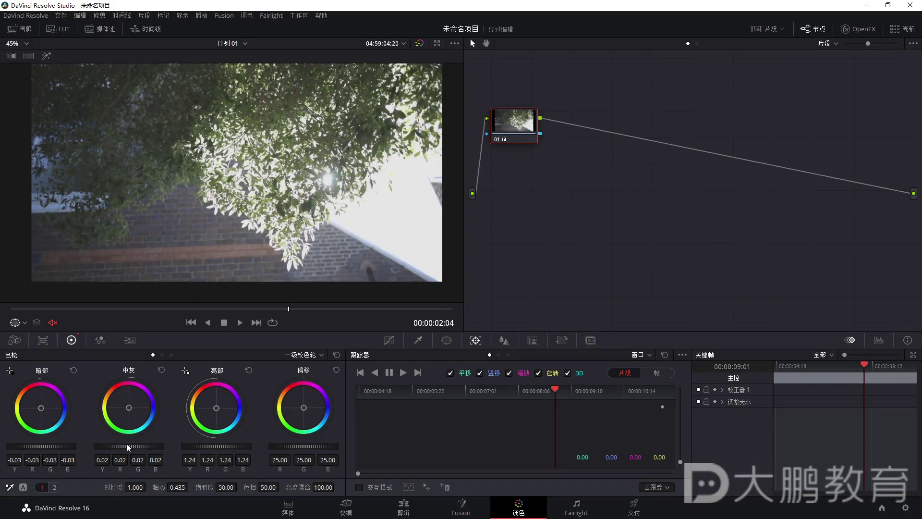
{"action": "left_click_drag", "start_coordinate": [135, 487], "coordinate": [147, 487]}
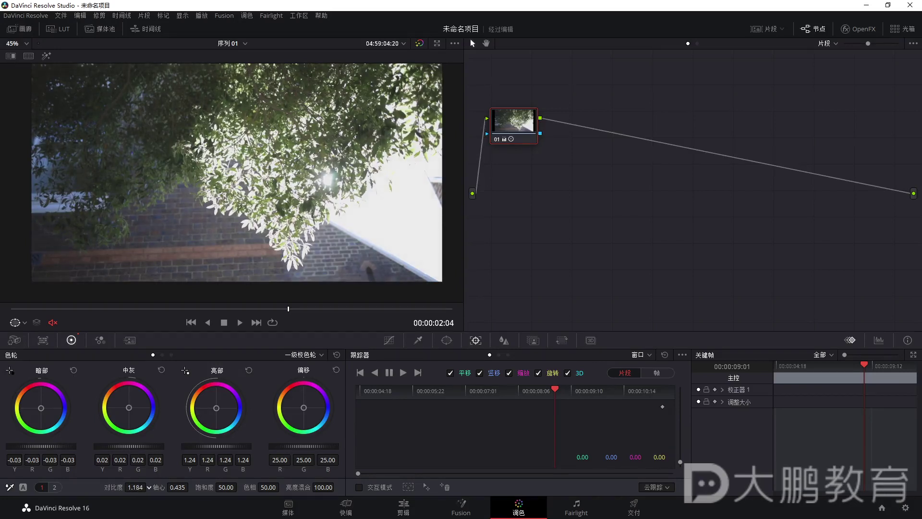
{"action": "left_click_drag", "start_coordinate": [224, 442], "coordinate": [214, 439]}
Check an earlier frame of clip 1, set the midtones to 0.04 and add a serial node after node 01
{"action": "left_click_drag", "start_coordinate": [292, 311], "coordinate": [150, 318]}
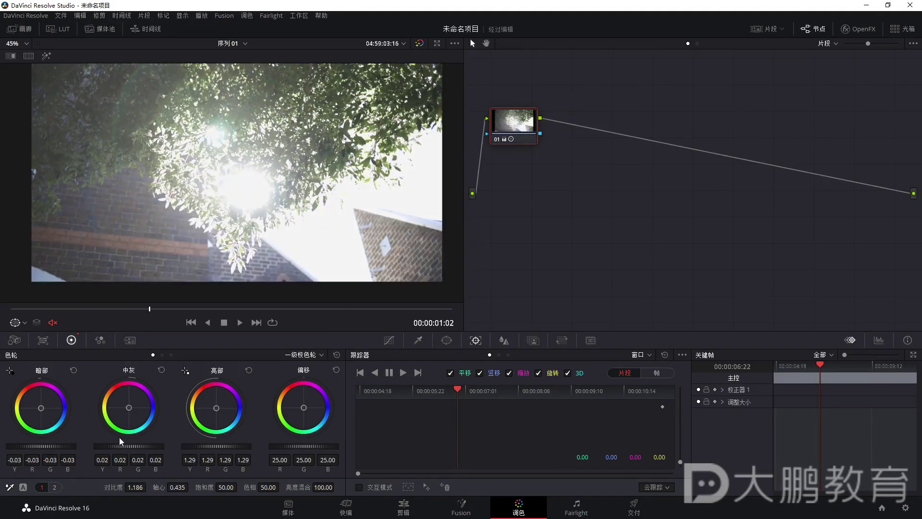
{"action": "left_click_drag", "start_coordinate": [128, 446], "coordinate": [137, 446]}
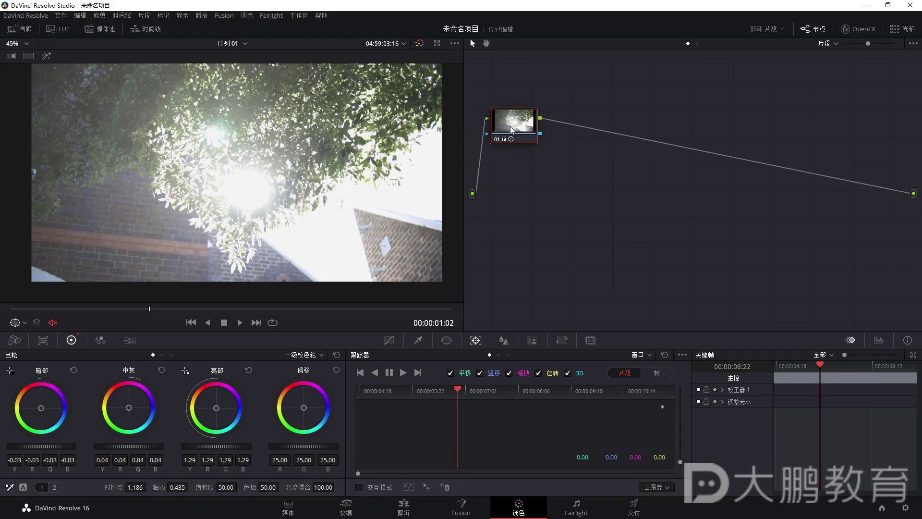
{"action": "key", "text": "alt+s"}
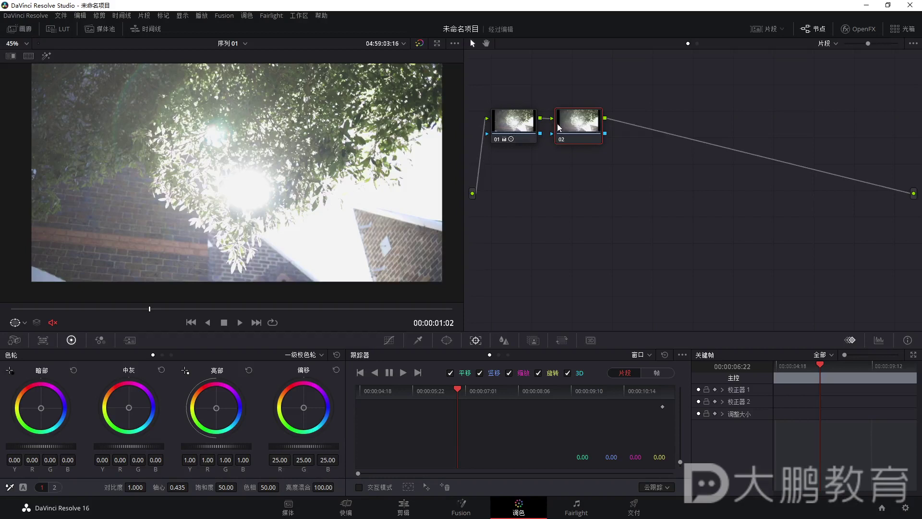
{"action": "left_click_drag", "start_coordinate": [540, 180], "coordinate": [490, 286]}
{"action": "left_click_drag", "start_coordinate": [558, 196], "coordinate": [551, 286]}
{"action": "left_click_drag", "start_coordinate": [504, 241], "coordinate": [562, 224]}
{"action": "mouse_move", "coordinate": [580, 180]}
{"action": "left_mouse_down"}
{"action": "mouse_move", "coordinate": [585, 255]}
{"action": "mouse_move", "coordinate": [620, 233]}
{"action": "left_mouse_up"}
{"action": "left_click_drag", "start_coordinate": [598, 197], "coordinate": [639, 258]}
{"action": "left_click_drag", "start_coordinate": [651, 226], "coordinate": [682, 225]}
{"action": "left_click_drag", "start_coordinate": [664, 183], "coordinate": [689, 253]}
{"action": "mouse_move", "coordinate": [793, 185]}
{"action": "left_mouse_down"}
{"action": "mouse_move", "coordinate": [724, 287]}
{"action": "mouse_move", "coordinate": [793, 283]}
{"action": "left_mouse_up"}
{"action": "left_click_drag", "start_coordinate": [496, 313], "coordinate": [838, 296]}
{"action": "left_click_drag", "start_coordinate": [500, 345], "coordinate": [838, 296]}
{"action": "left_click_drag", "start_coordinate": [522, 176], "coordinate": [425, 164]}
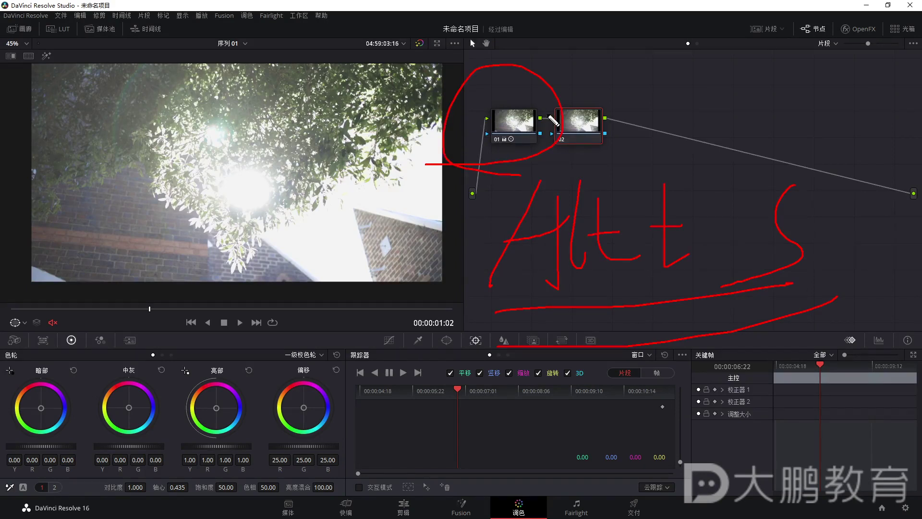
{"action": "mouse_move", "coordinate": [653, 109]}
{"action": "left_mouse_down"}
{"action": "mouse_move", "coordinate": [533, 140]}
{"action": "mouse_move", "coordinate": [573, 192]}
{"action": "left_mouse_up"}
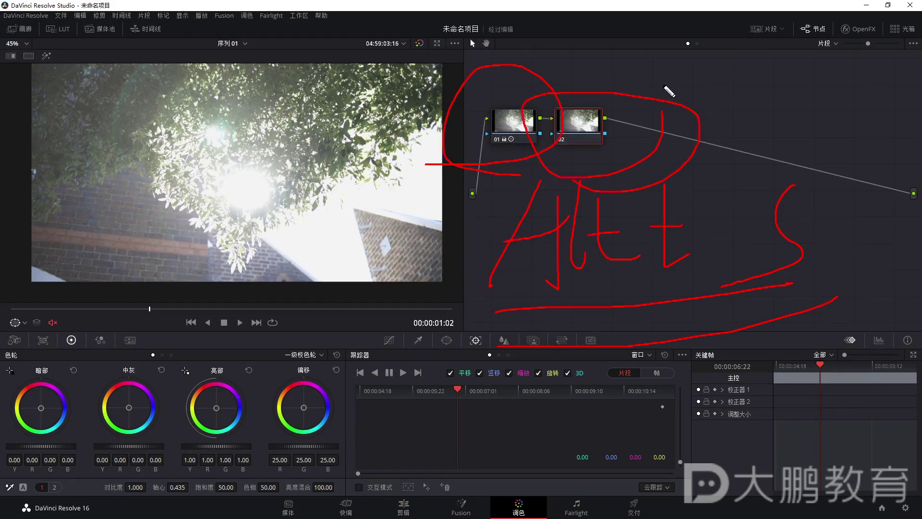
{"action": "key", "text": "e"}
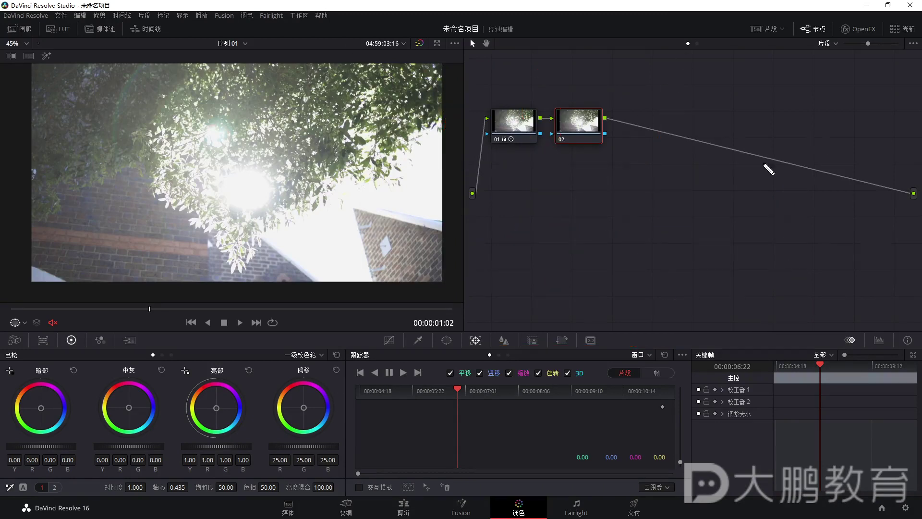
Spread nodes 01 and 02 apart in the graph, with node 02 slightly lower than node 01
{"action": "left_click_drag", "start_coordinate": [552, 138], "coordinate": [619, 130]}
{"action": "scroll", "coordinate": [341, 146], "scroll_direction": "down", "scroll_amount": 1}
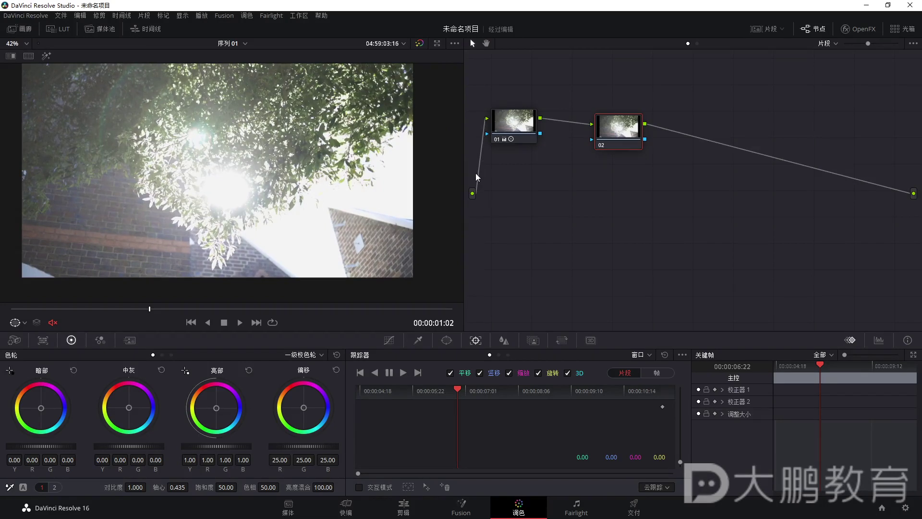
{"action": "left_click_drag", "start_coordinate": [604, 137], "coordinate": [632, 122]}
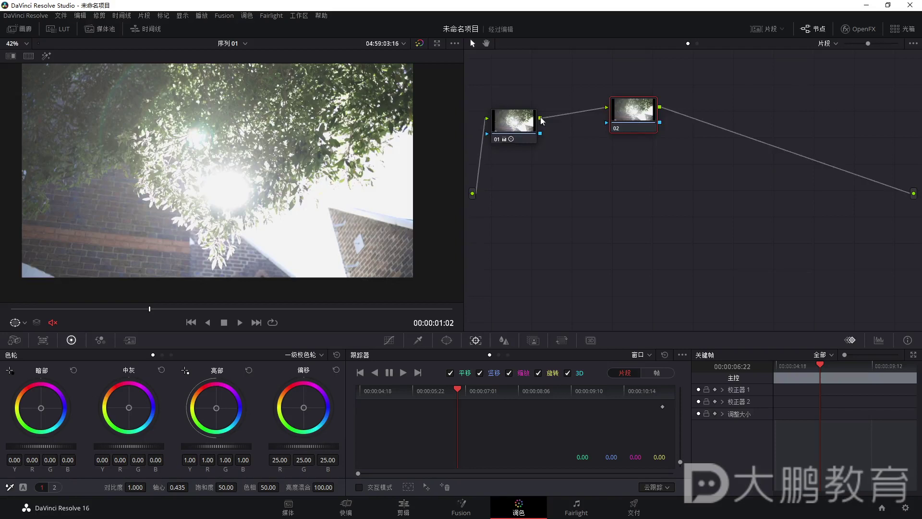
{"action": "left_click_drag", "start_coordinate": [653, 114], "coordinate": [653, 152]}
{"action": "left_click_drag", "start_coordinate": [520, 126], "coordinate": [537, 111]}
{"action": "left_click_drag", "start_coordinate": [626, 153], "coordinate": [642, 139]}
At about 00:00:01:04 in clip 1, set node 02's shadows to -0.04 and midtones to -0.01, then compare with the node bypassed
{"action": "key", "text": "Home"}
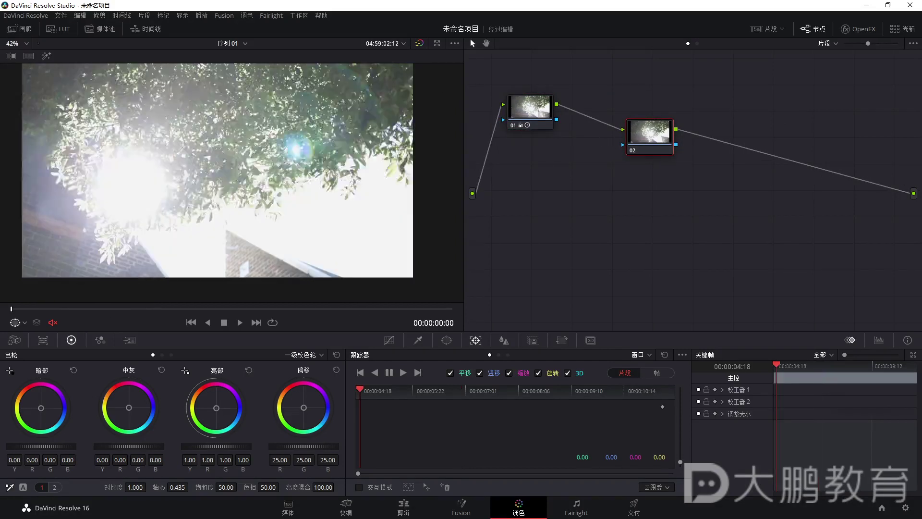
{"action": "left_click_drag", "start_coordinate": [10, 315], "coordinate": [160, 330]}
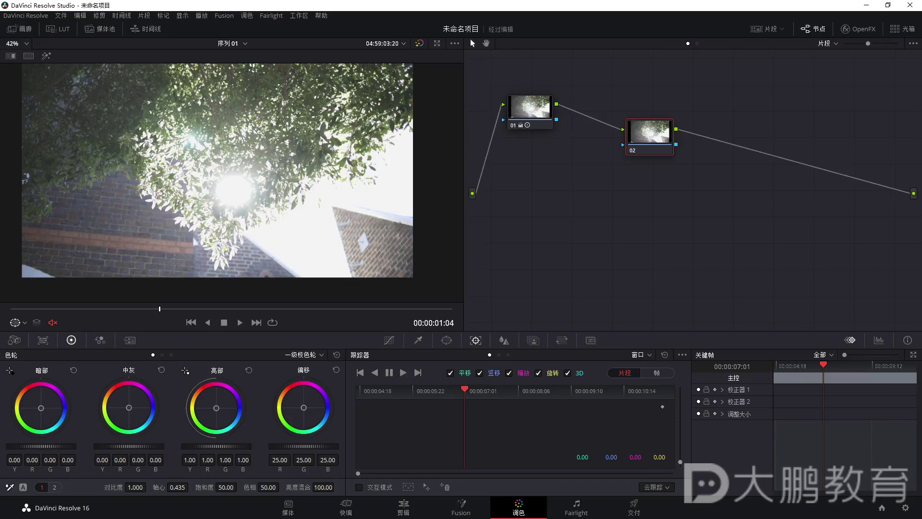
{"action": "left_click_drag", "start_coordinate": [46, 444], "coordinate": [38, 445]}
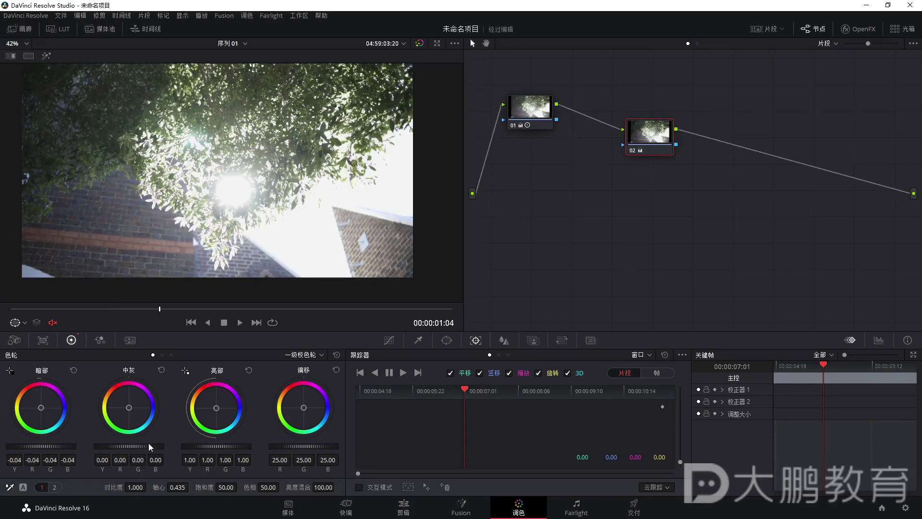
{"action": "left_click_drag", "start_coordinate": [137, 445], "coordinate": [132, 444]}
{"action": "left_click", "coordinate": [632, 150]}
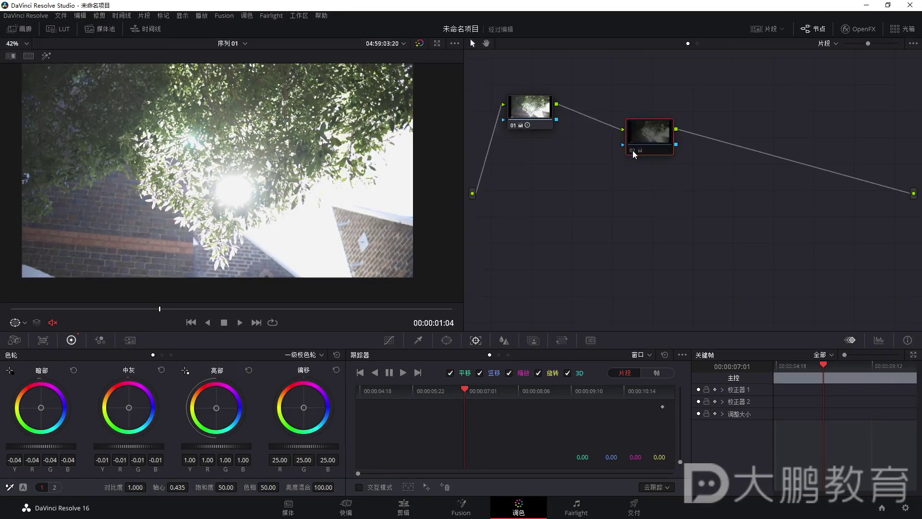
{"action": "left_click", "coordinate": [633, 151]}
{"action": "scroll", "coordinate": [301, 206], "scroll_direction": "down", "scroll_amount": 1}
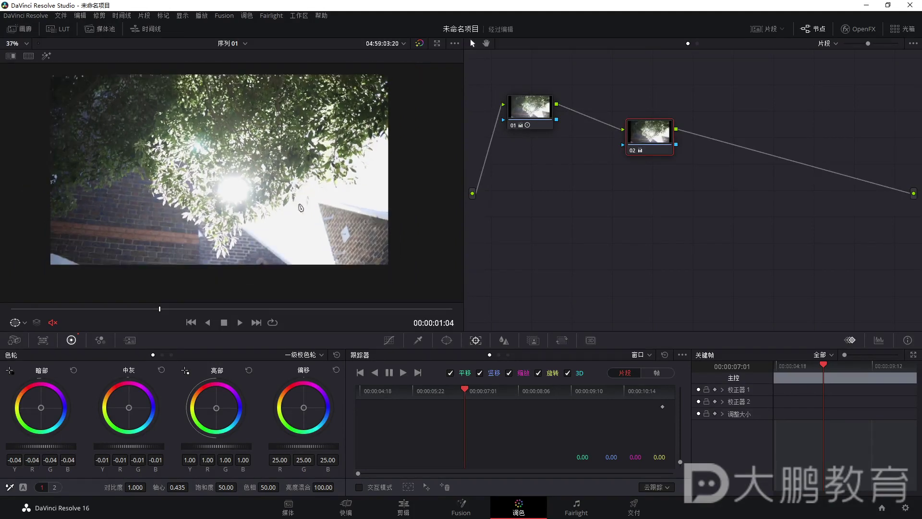
{"action": "scroll", "coordinate": [301, 207], "scroll_direction": "up", "scroll_amount": 2}
Reposition both nodes so node 02 sits closer to node 01 at nearly the same height
{"action": "left_click_drag", "start_coordinate": [650, 144], "coordinate": [646, 163]}
{"action": "mouse_move", "coordinate": [510, 110]}
{"action": "left_mouse_down"}
{"action": "mouse_move", "coordinate": [492, 90]}
{"action": "mouse_move", "coordinate": [505, 98]}
{"action": "mouse_move", "coordinate": [505, 123]}
{"action": "left_mouse_up"}
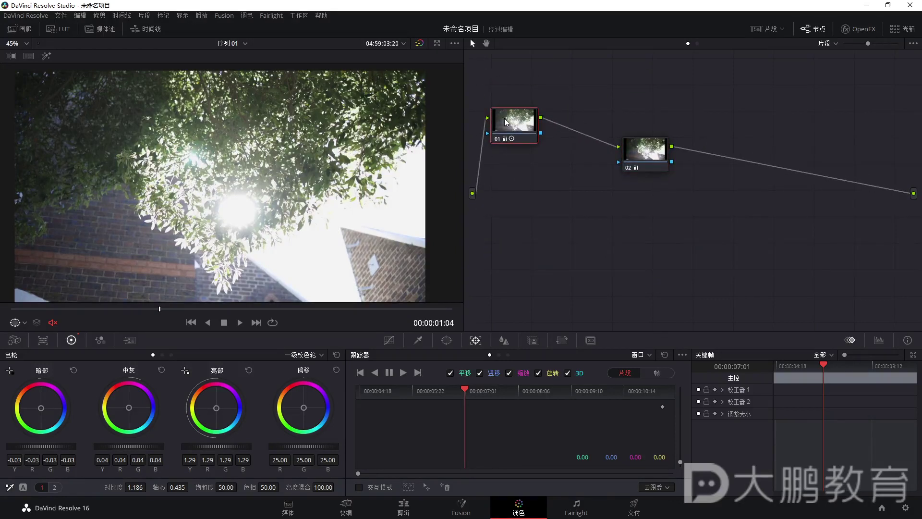
{"action": "left_click_drag", "start_coordinate": [657, 140], "coordinate": [637, 119]}
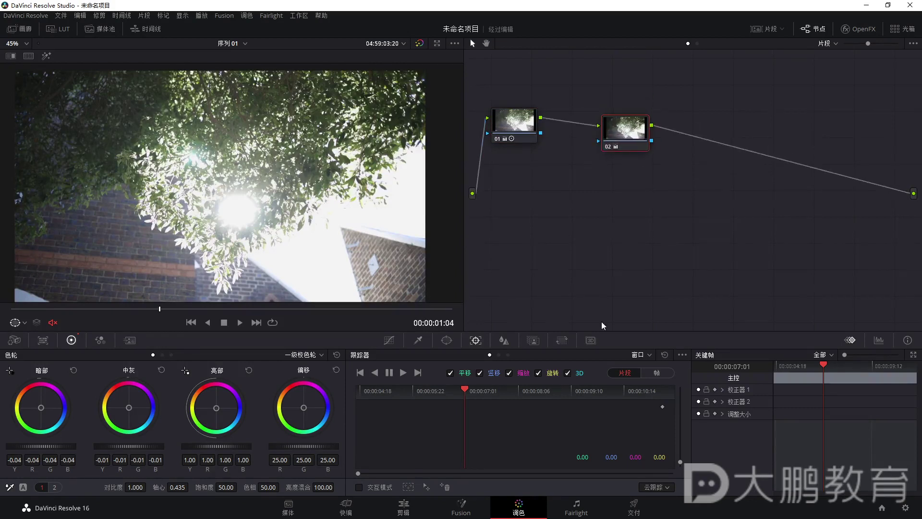
Switch the primaries to bars (一级校色条) and set node 02's midtone red to -0.02 and blue to 0.01
{"action": "left_click", "coordinate": [311, 355]}
{"action": "left_click", "coordinate": [308, 381]}
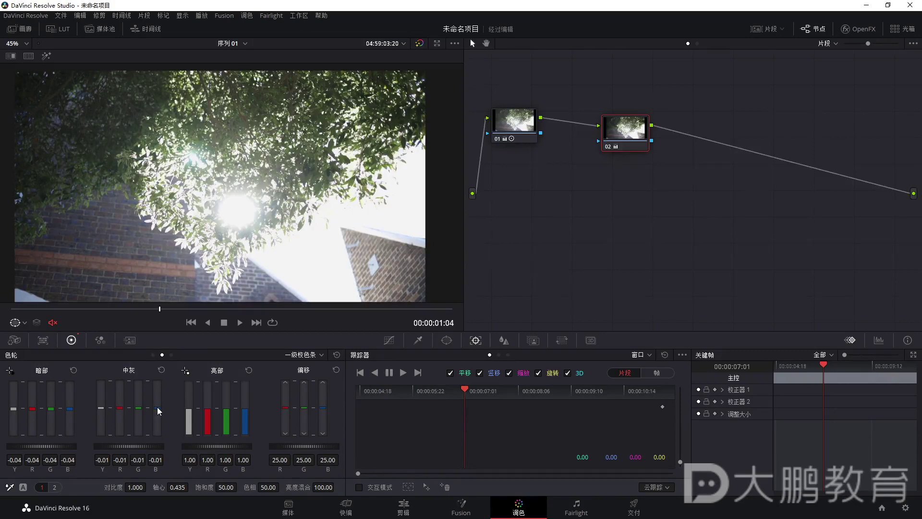
{"action": "left_click_drag", "start_coordinate": [156, 460], "coordinate": [156, 460]}
{"action": "scroll", "coordinate": [215, 230], "scroll_direction": "down", "scroll_amount": 2}
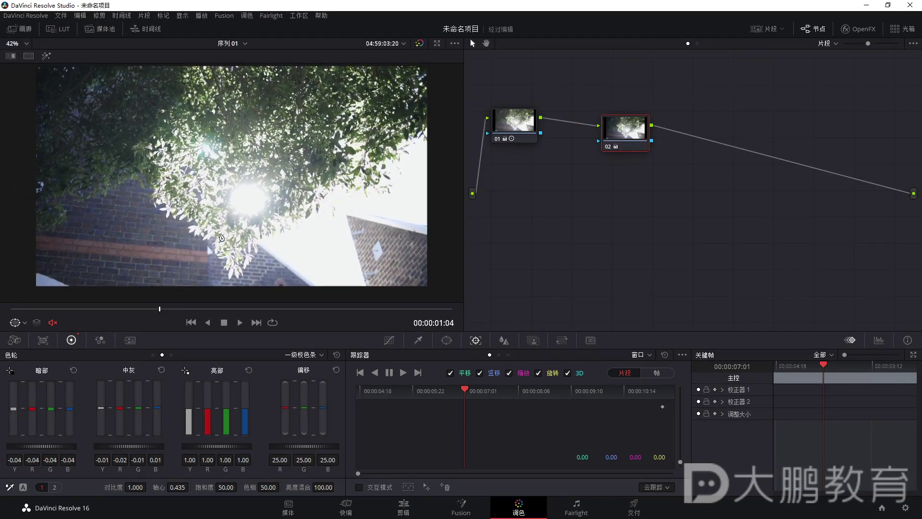
Try a midtone green of -0.04 in node 02, inspect the image and undo the change
{"action": "left_click_drag", "start_coordinate": [138, 408], "coordinate": [138, 404]}
{"action": "key", "text": "ctrl+z"}
{"action": "scroll", "coordinate": [185, 155], "scroll_direction": "up", "scroll_amount": 3}
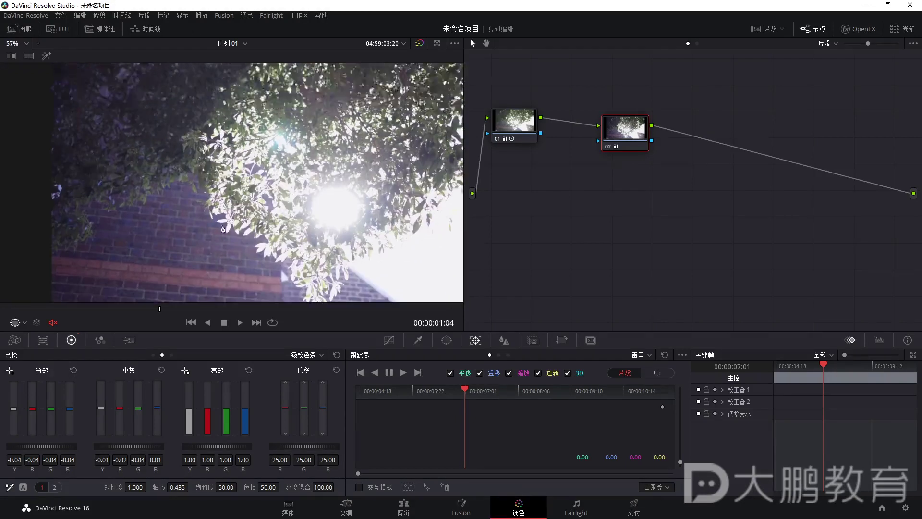
{"action": "scroll", "coordinate": [144, 278], "scroll_direction": "down", "scroll_amount": 3}
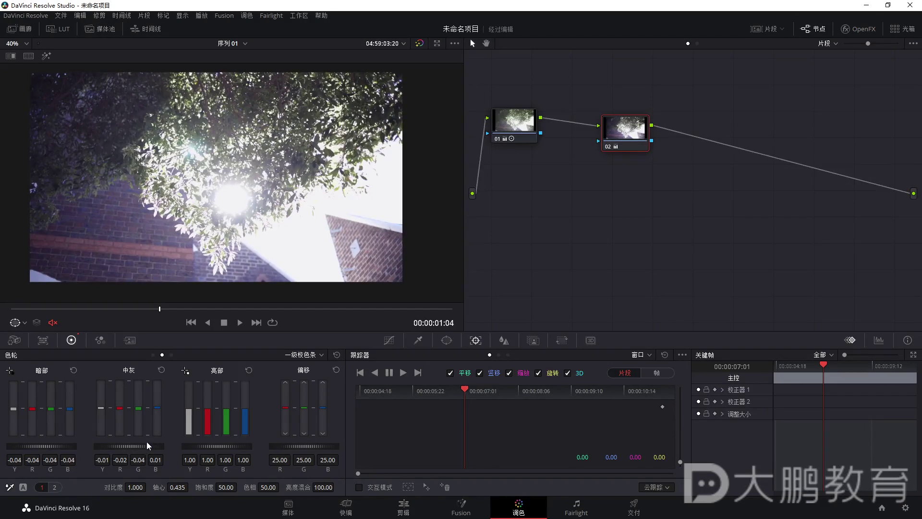
Set node 02's shadow red to -0.05, highlight red to 0.99, highlight blue to 1.05 and overall midtones to 0.01, comparing with the node bypassed
{"action": "key", "text": "ctrl+d"}
{"action": "left_click", "coordinate": [607, 148]}
{"action": "left_click", "coordinate": [606, 148]}
{"action": "left_click", "coordinate": [609, 146]}
{"action": "left_click_drag", "start_coordinate": [211, 411], "coordinate": [211, 417]}
{"action": "left_click", "coordinate": [608, 146]}
{"action": "left_click", "coordinate": [607, 146]}
{"action": "scroll", "coordinate": [210, 219], "scroll_direction": "down", "scroll_amount": 2}
{"action": "scroll", "coordinate": [210, 220], "scroll_direction": "up", "scroll_amount": 3}
{"action": "scroll", "coordinate": [210, 220], "scroll_direction": "down", "scroll_amount": 3}
{"action": "scroll", "coordinate": [210, 220], "scroll_direction": "up", "scroll_amount": 2}
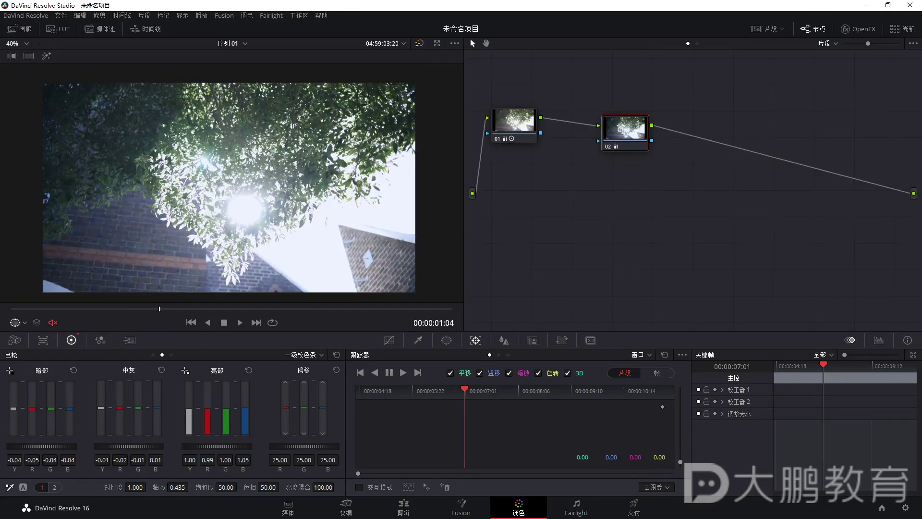
{"action": "left_click_drag", "start_coordinate": [129, 447], "coordinate": [136, 446]}
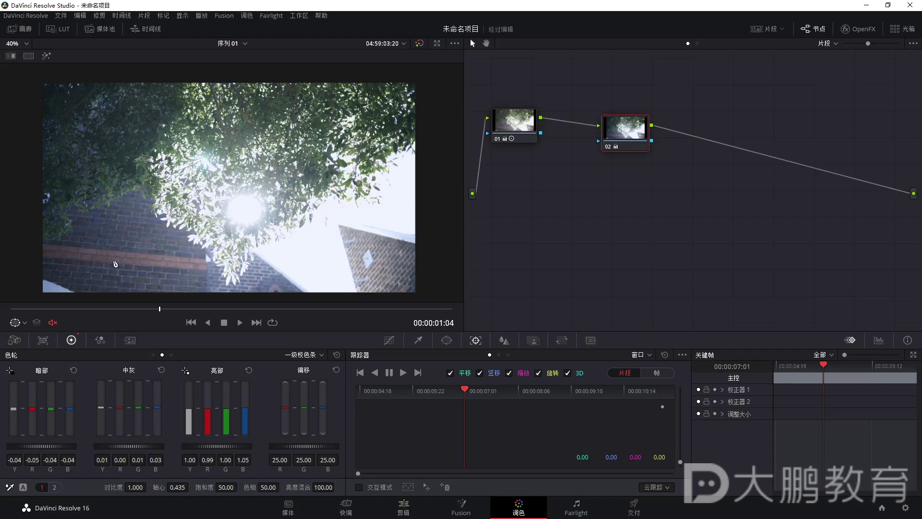
Display the clip thumbnails and play clip 1 from its start to check the grade
{"action": "key", "text": "Home"}
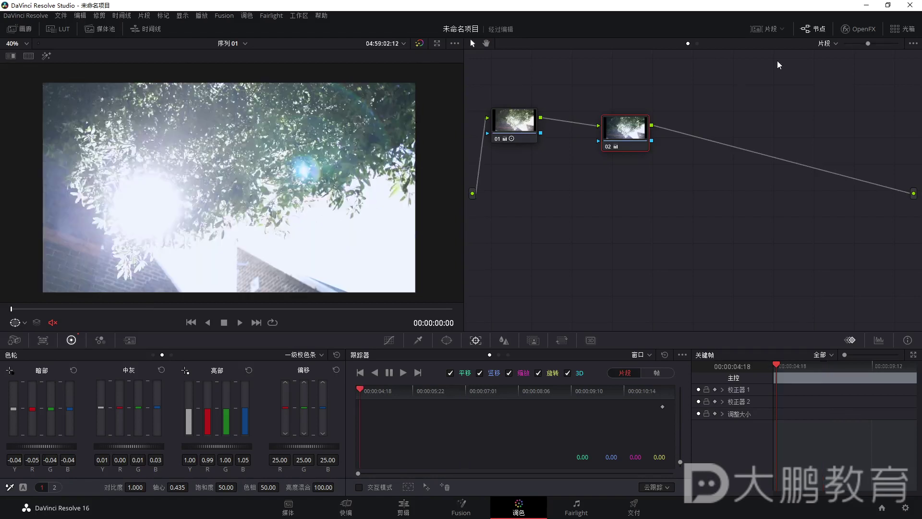
{"action": "left_click", "coordinate": [770, 29]}
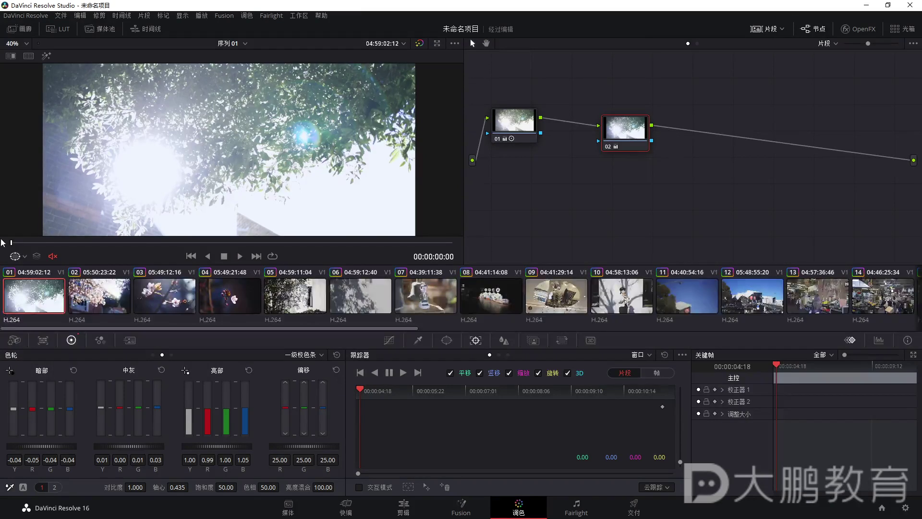
{"action": "key", "text": "space"}
{"action": "key", "text": "space"}
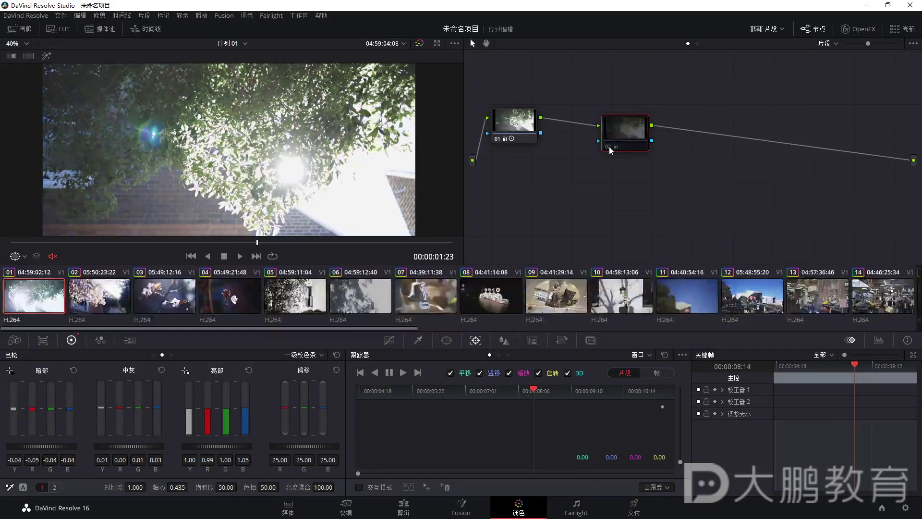
Move node 02 above node 01 and replay clip 1 from its start, stopping at about 00:00:01:14
{"action": "left_click_drag", "start_coordinate": [615, 144], "coordinate": [604, 101]}
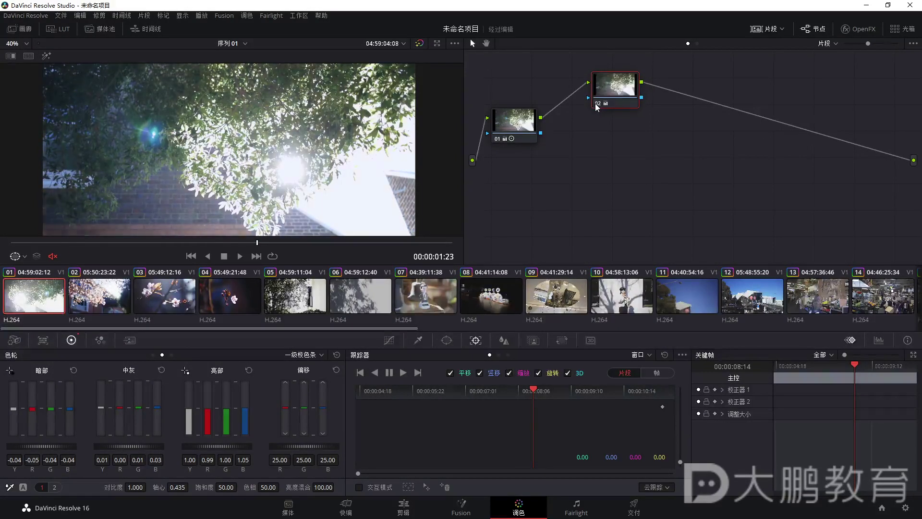
{"action": "scroll", "coordinate": [213, 142], "scroll_direction": "down", "scroll_amount": 2}
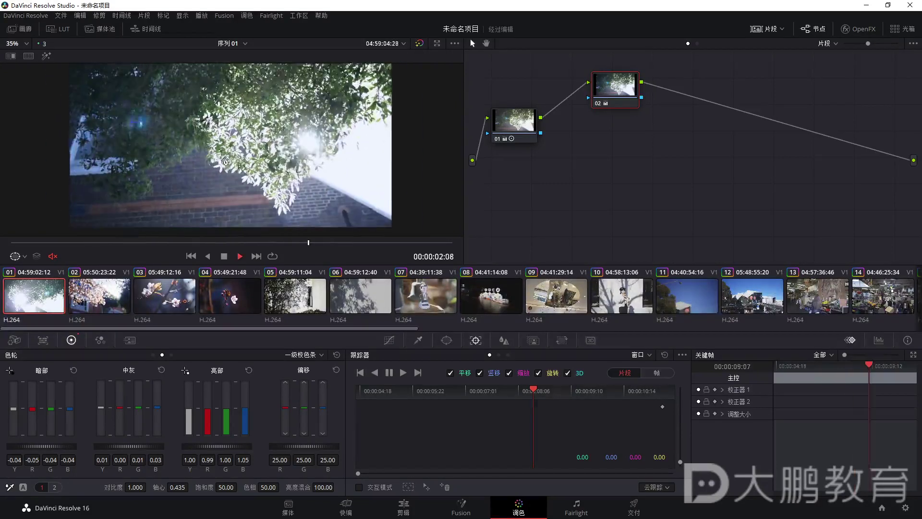
{"action": "left_click", "coordinate": [88, 244]}
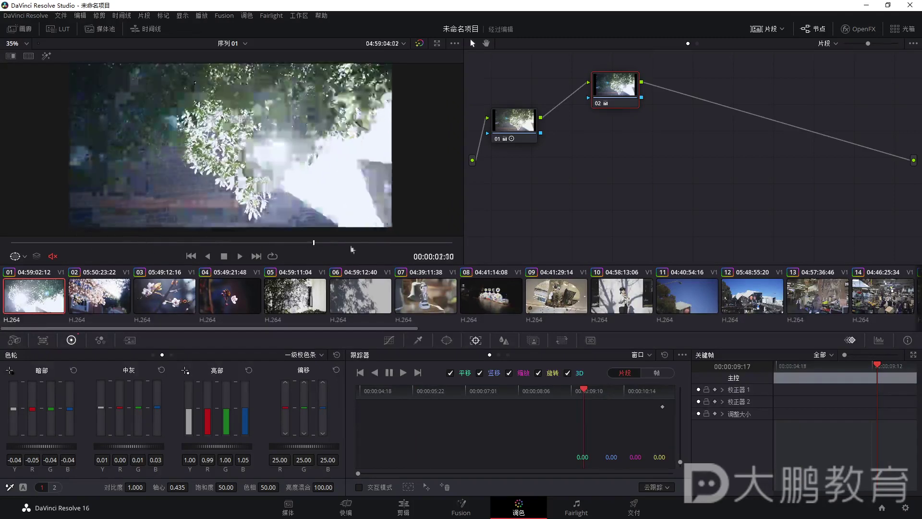
{"action": "key", "text": "Home"}
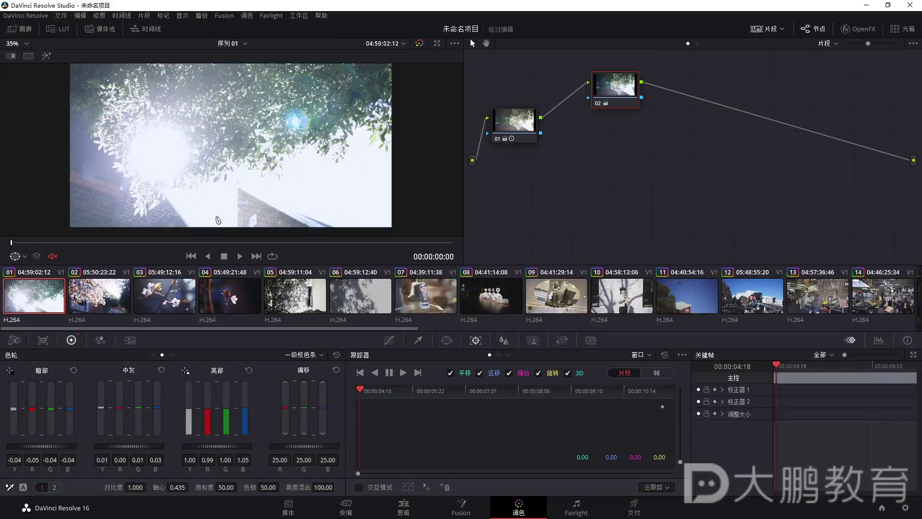
{"action": "key", "text": "space"}
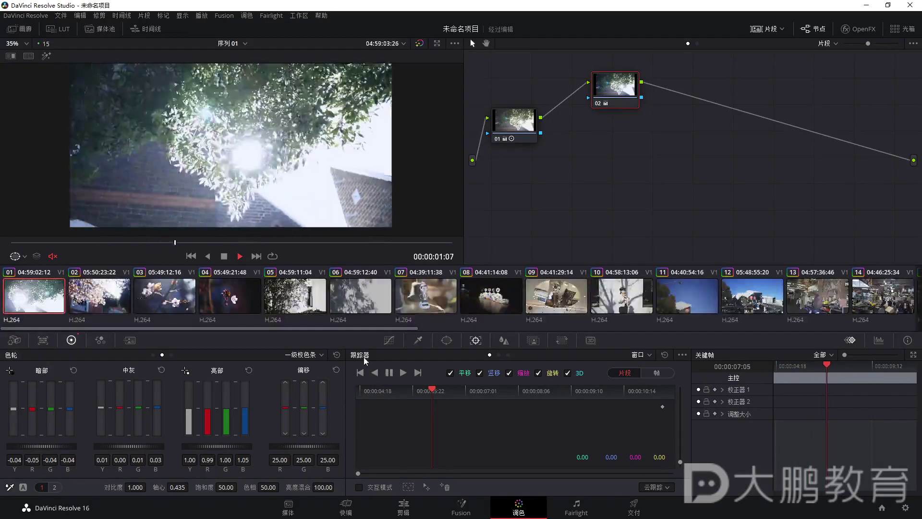
{"action": "key", "text": "space"}
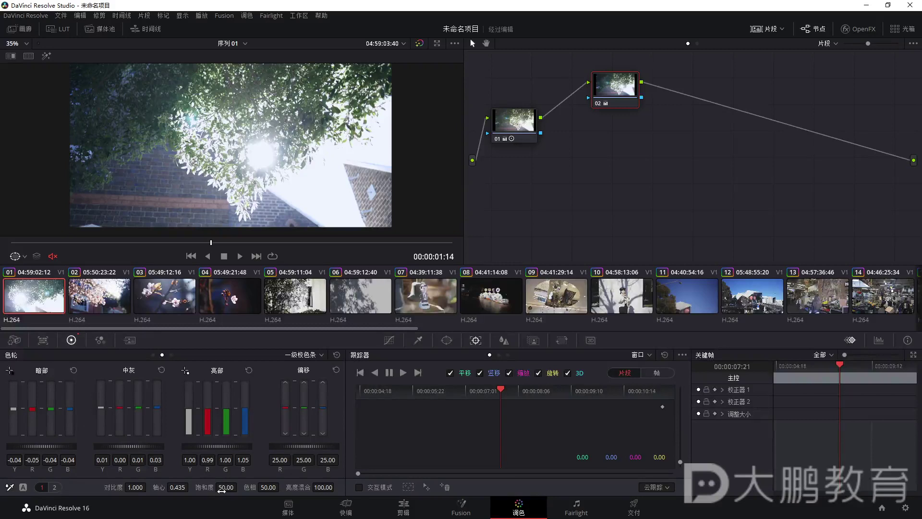
Set node 02's saturation to 54.60 and compare the image with the node switched off and on
{"action": "left_click_drag", "start_coordinate": [226, 487], "coordinate": [250, 487]}
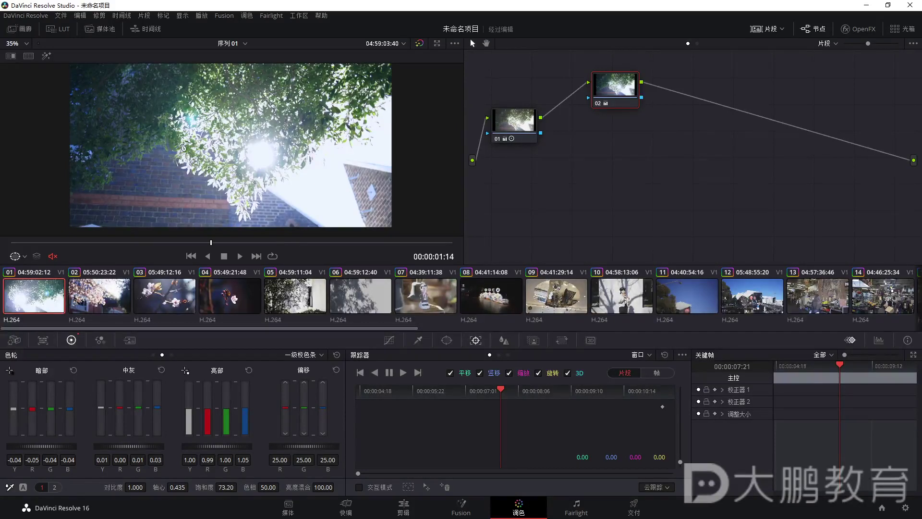
{"action": "left_click_drag", "start_coordinate": [228, 486], "coordinate": [226, 487]}
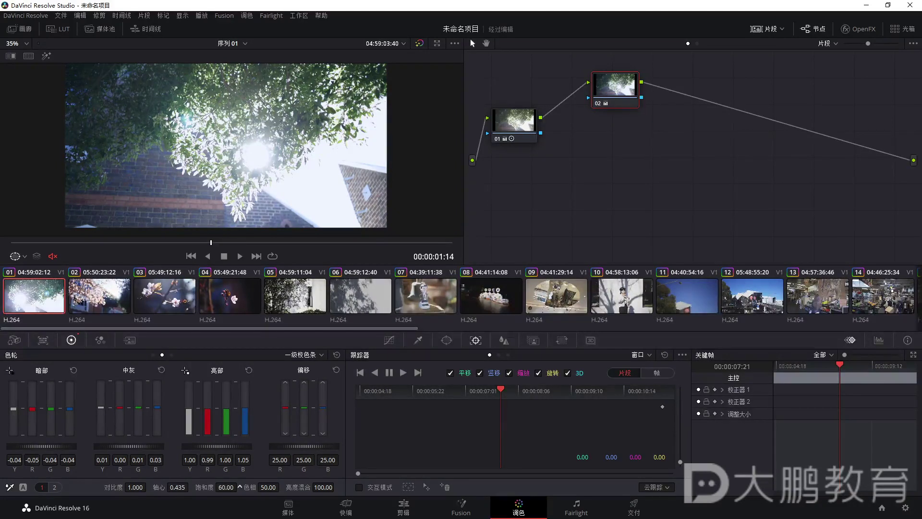
{"action": "left_click_drag", "start_coordinate": [225, 487], "coordinate": [227, 487]}
{"action": "left_click_drag", "start_coordinate": [225, 487], "coordinate": [224, 487]}
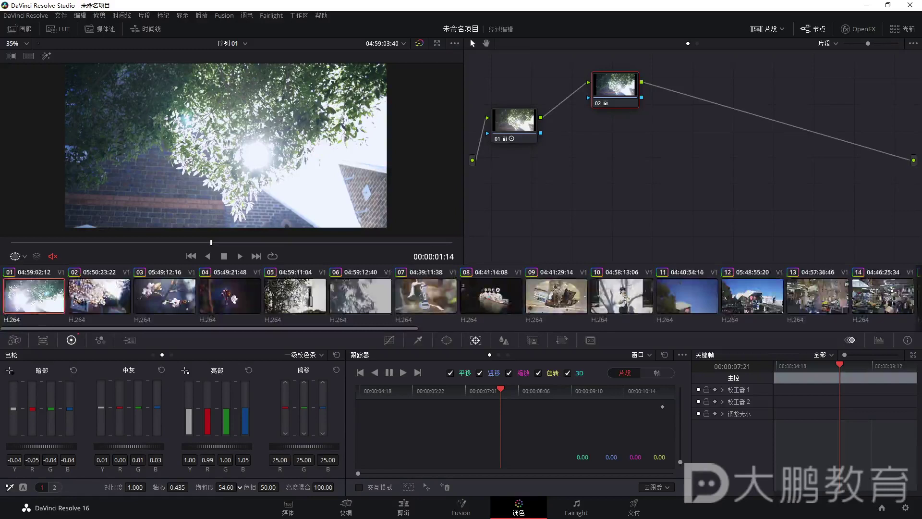
{"action": "left_click", "coordinate": [597, 103]}
{"action": "left_click", "coordinate": [597, 103]}
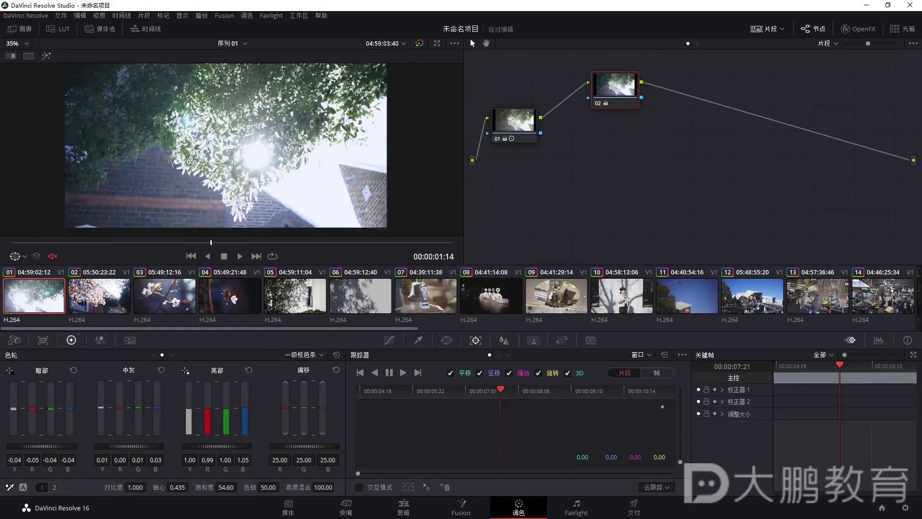
Raise node 02's overall offset to 29.60 and inspect the whole frame
{"action": "scroll", "coordinate": [187, 160], "scroll_direction": "down", "scroll_amount": 3}
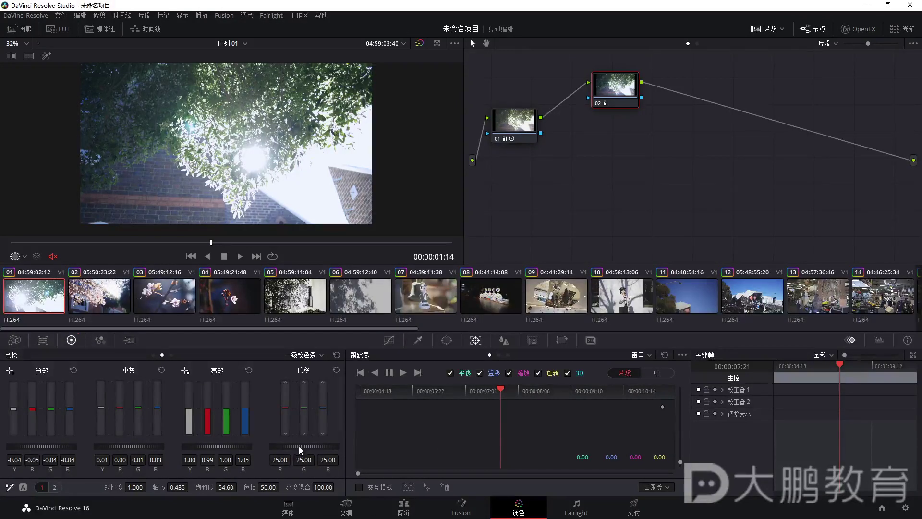
{"action": "left_click_drag", "start_coordinate": [299, 445], "coordinate": [320, 446]}
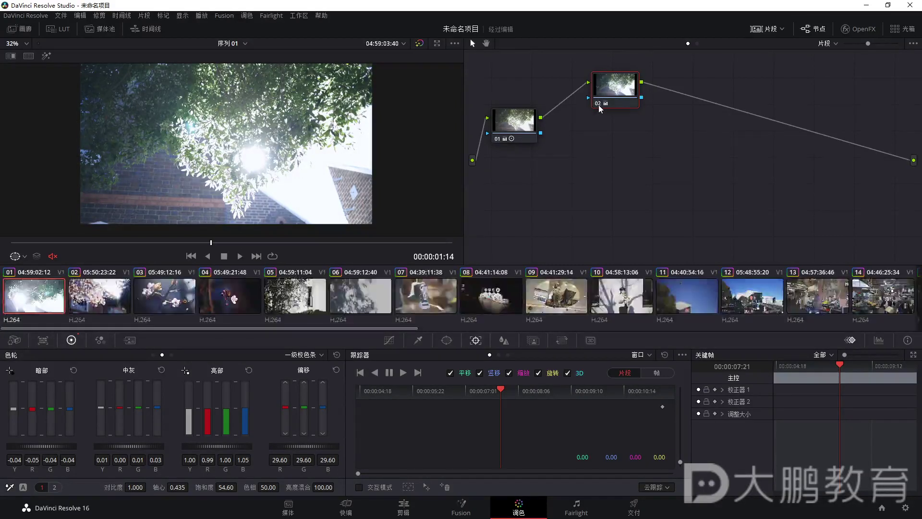
{"action": "scroll", "coordinate": [144, 120], "scroll_direction": "down", "scroll_amount": 2}
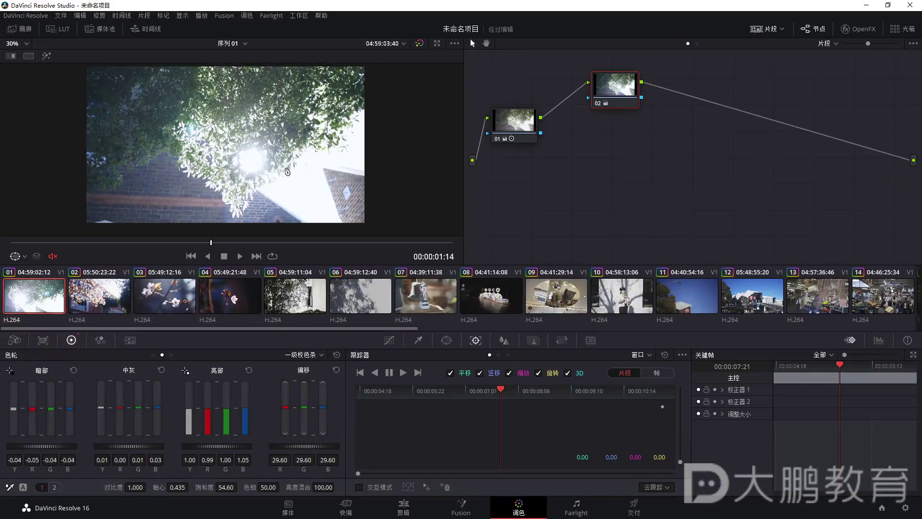
Apply clip 1's two-node grade to clips 2 through 6 and clips 10, 11 and 12 together
{"action": "left_click_drag", "start_coordinate": [94, 296], "coordinate": [374, 310]}
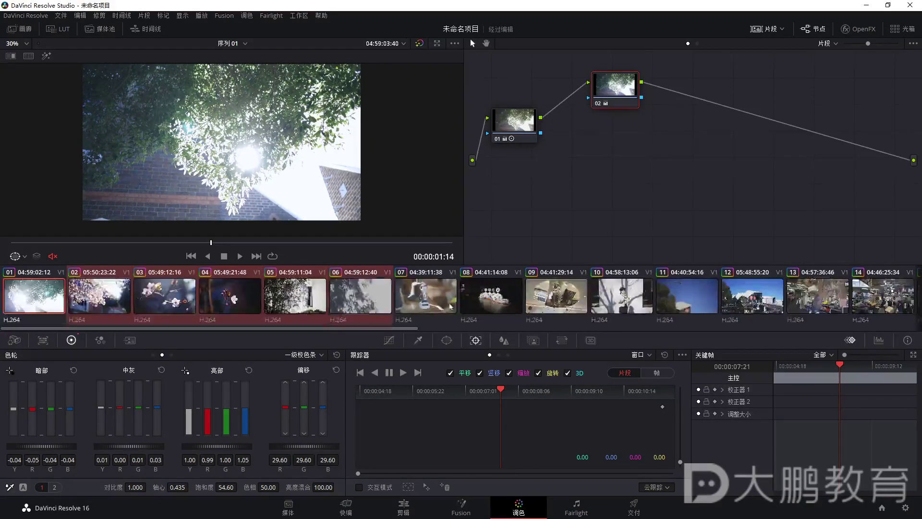
{"action": "left_click", "coordinate": [633, 306], "text": "ctrl"}
{"action": "left_click", "coordinate": [695, 301], "text": "ctrl"}
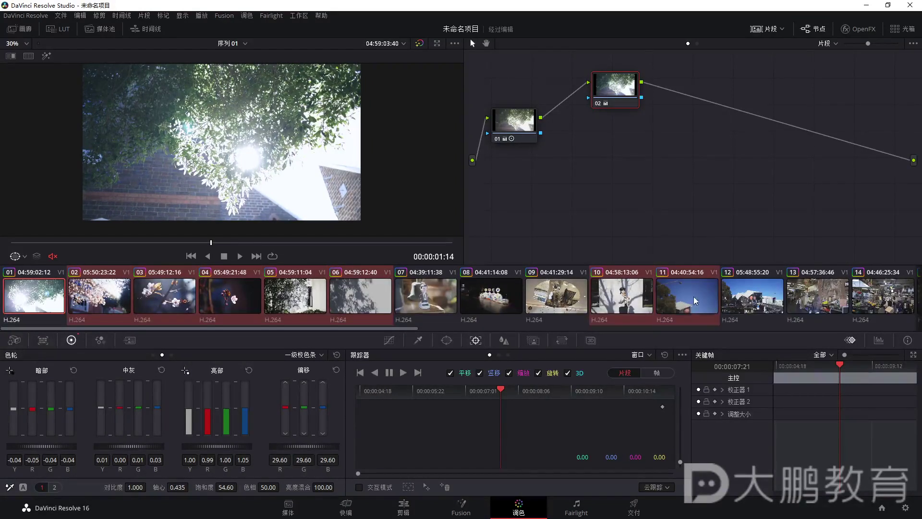
{"action": "left_click", "coordinate": [769, 297], "text": "ctrl"}
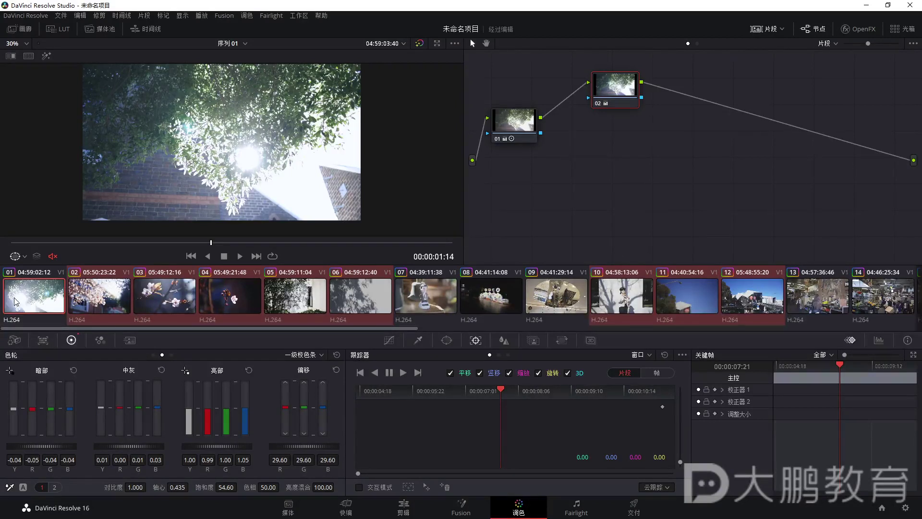
{"action": "middle_click", "coordinate": [30, 301]}
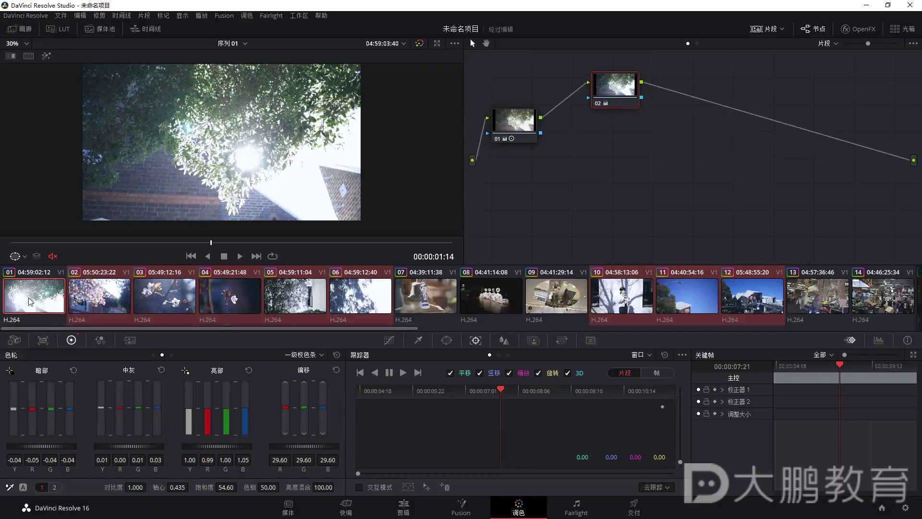
On clip 2 at 00:00:04:17, set node 02's blue midtones to 0.02 and lower its overall highlights to a luminance of 0.97
{"action": "left_click", "coordinate": [91, 302]}
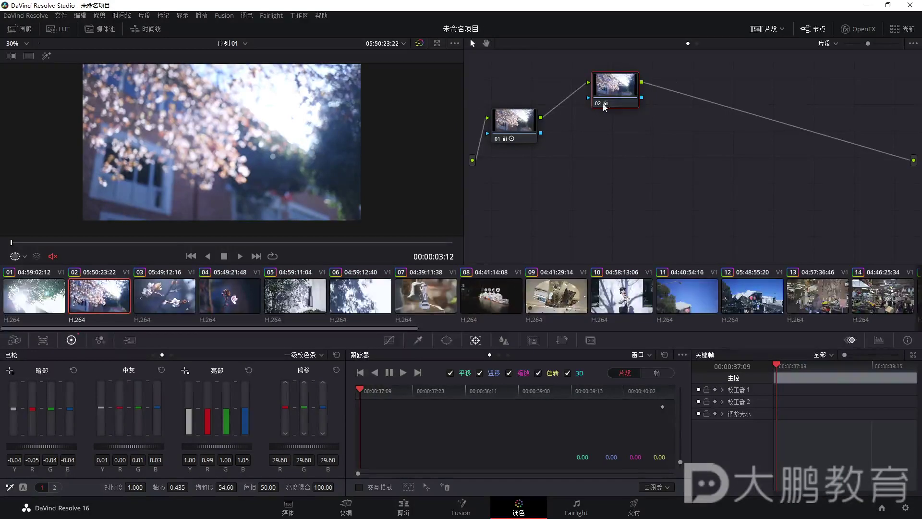
{"action": "key", "text": "space"}
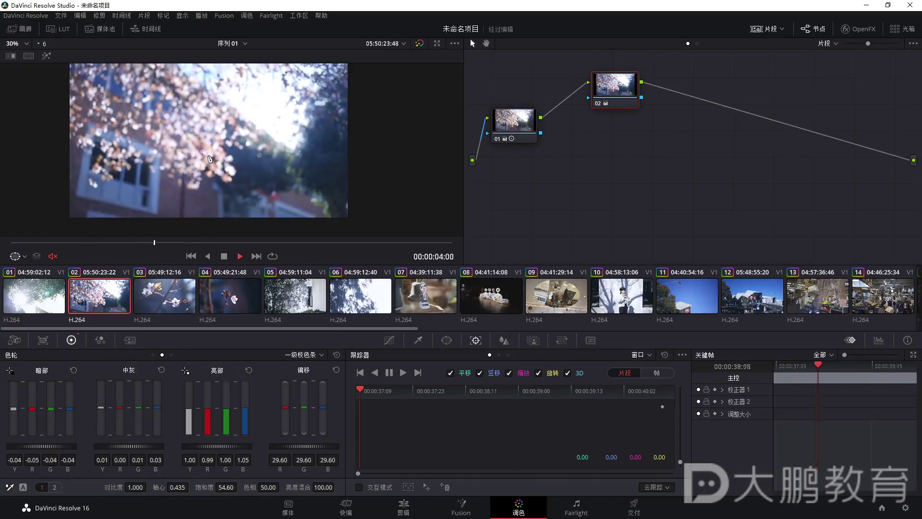
{"action": "key", "text": "space"}
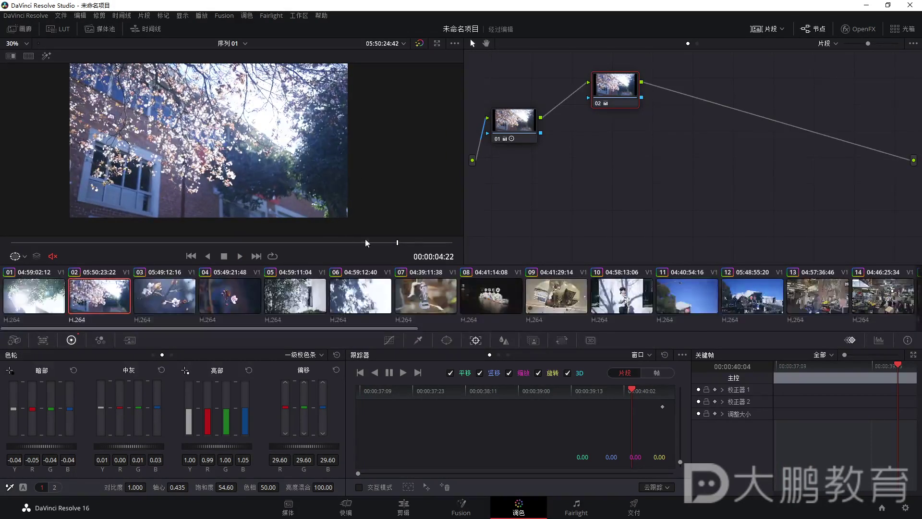
{"action": "left_click_drag", "start_coordinate": [388, 242], "coordinate": [342, 242]}
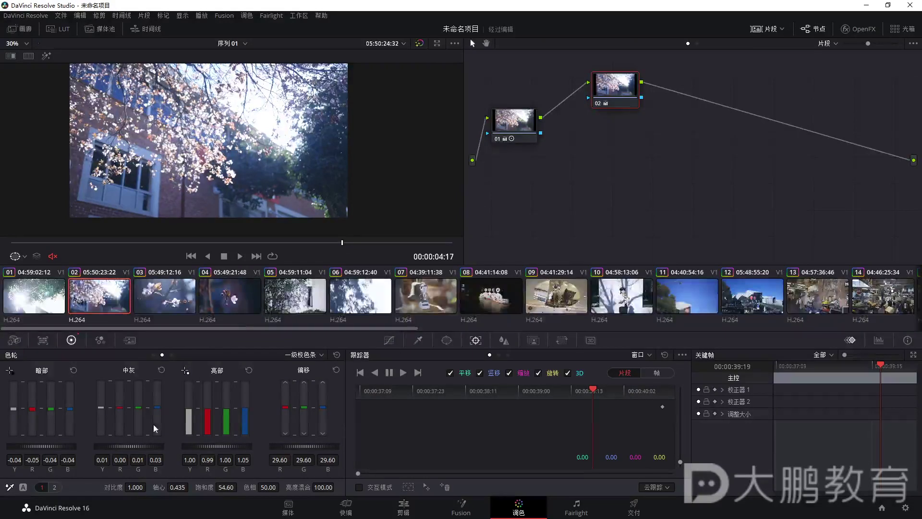
{"action": "left_click_drag", "start_coordinate": [157, 407], "coordinate": [156, 408]}
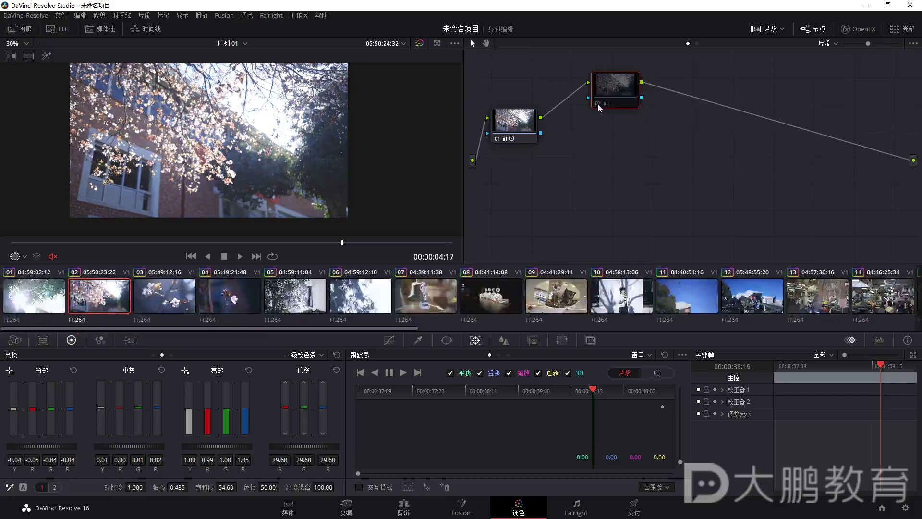
{"action": "scroll", "coordinate": [157, 160], "scroll_direction": "down", "scroll_amount": 1}
{"action": "scroll", "coordinate": [156, 160], "scroll_direction": "up", "scroll_amount": 3}
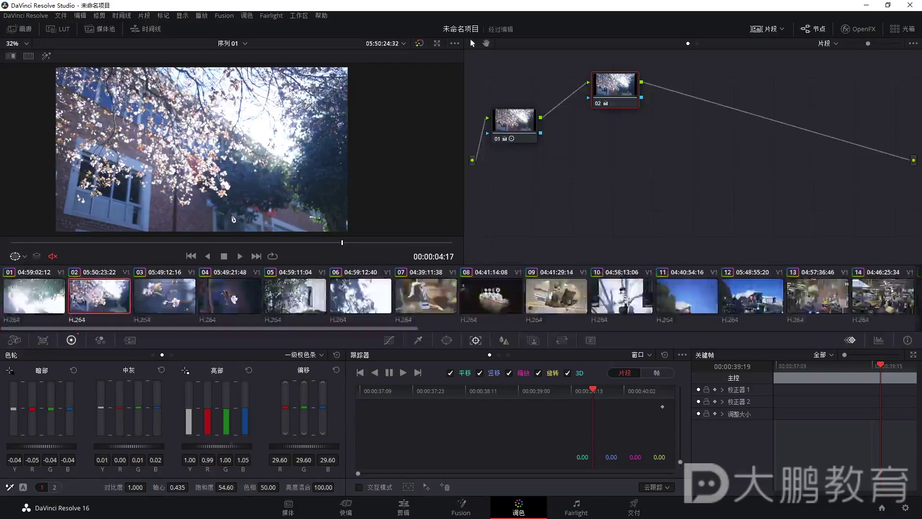
{"action": "left_click_drag", "start_coordinate": [231, 446], "coordinate": [221, 446]}
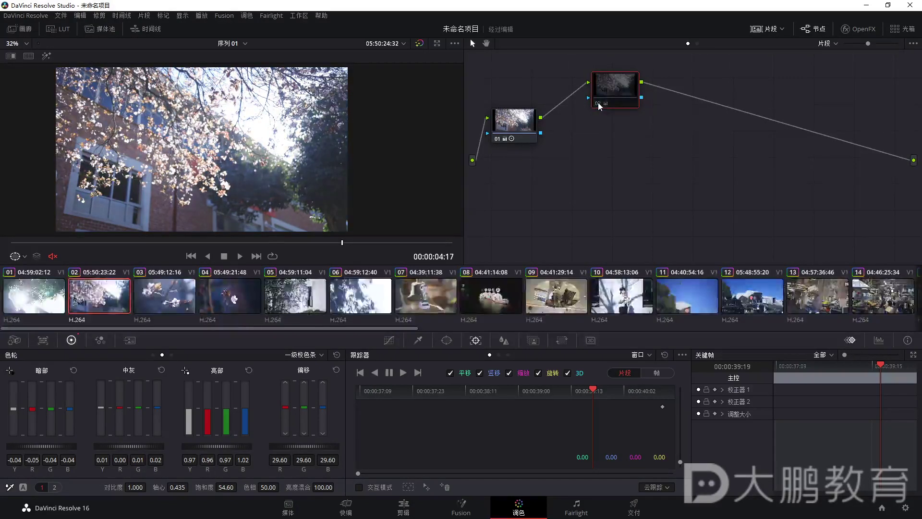
Compare clips 3 and 4 with node 02 switched off and on
{"action": "left_click", "coordinate": [164, 302]}
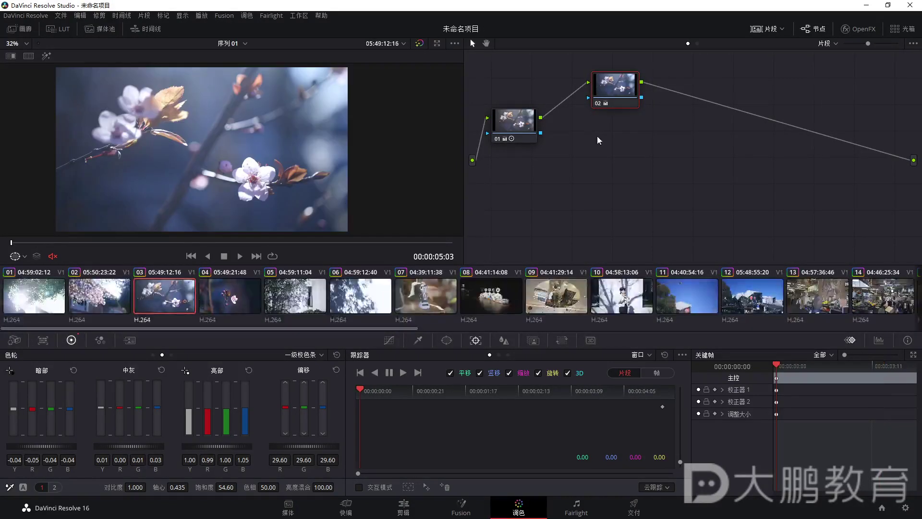
{"action": "left_click", "coordinate": [598, 104]}
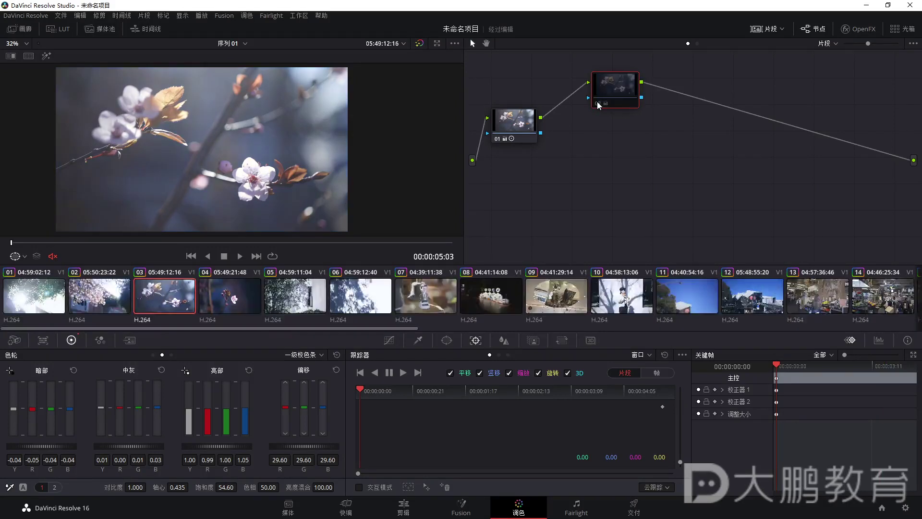
{"action": "left_click", "coordinate": [598, 104]}
{"action": "left_click", "coordinate": [230, 302]}
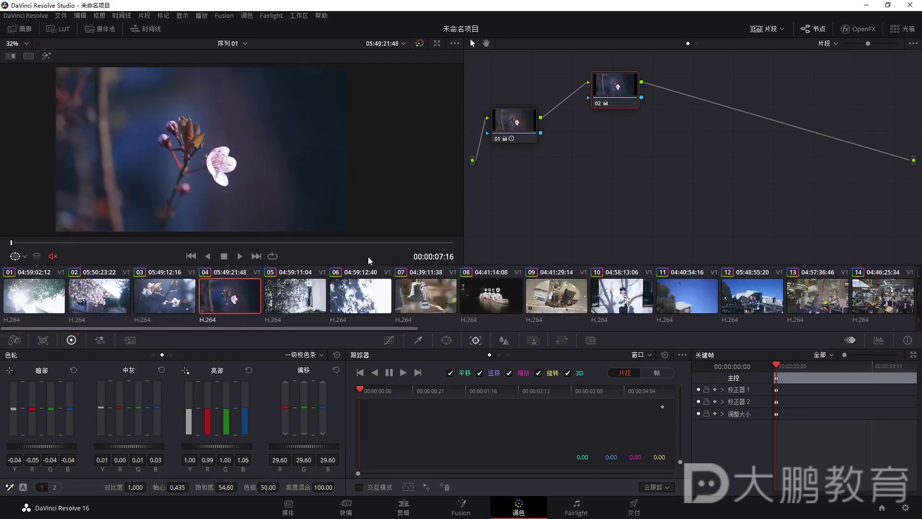
{"action": "left_click", "coordinate": [599, 105]}
{"action": "left_click", "coordinate": [600, 105]}
Compare clip 5 with node 02 off and on, and inspect the wall and shadows up close
{"action": "left_click", "coordinate": [310, 299]}
{"action": "left_click", "coordinate": [600, 107]}
{"action": "left_click", "coordinate": [600, 107]}
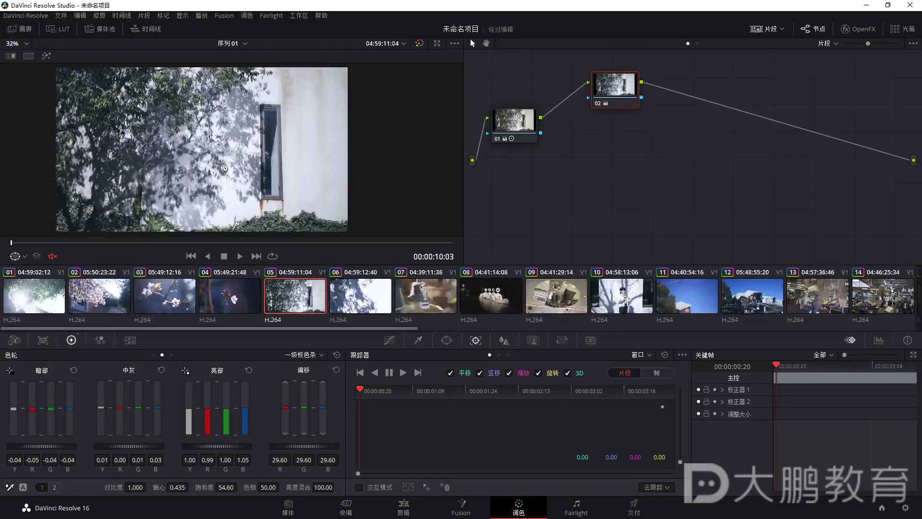
{"action": "scroll", "coordinate": [227, 166], "scroll_direction": "up", "scroll_amount": 2}
{"action": "left_click_drag", "start_coordinate": [227, 167], "coordinate": [249, 157]}
{"action": "scroll", "coordinate": [246, 180], "scroll_direction": "down", "scroll_amount": 3}
{"action": "scroll", "coordinate": [250, 157], "scroll_direction": "up", "scroll_amount": 2}
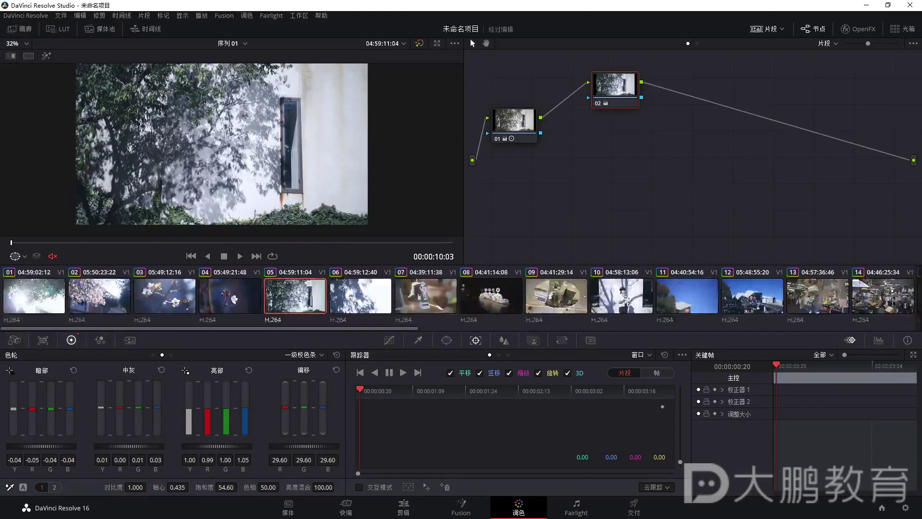
Look over clips 6 and 7, and play clip 11 to the street shot at 00:00:25:15
{"action": "left_click", "coordinate": [378, 302]}
{"action": "left_click", "coordinate": [442, 302]}
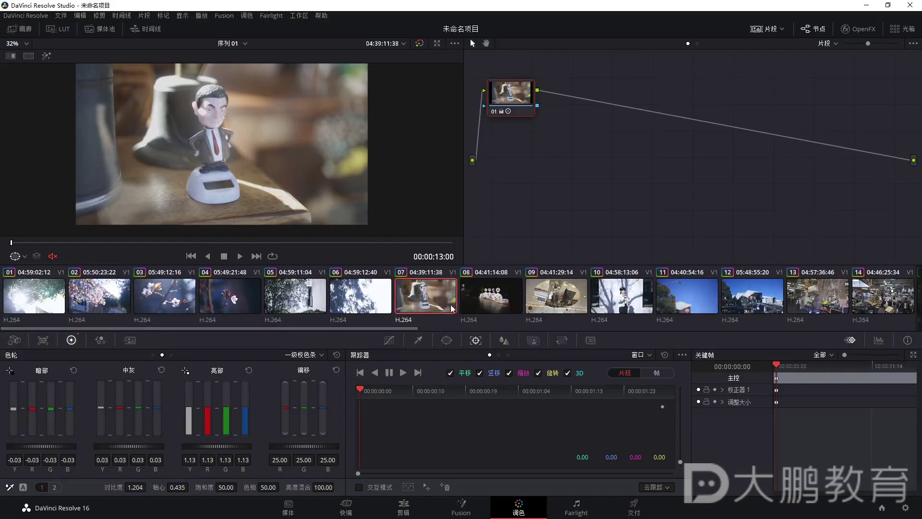
{"action": "scroll", "coordinate": [447, 307], "scroll_direction": "down", "scroll_amount": 5}
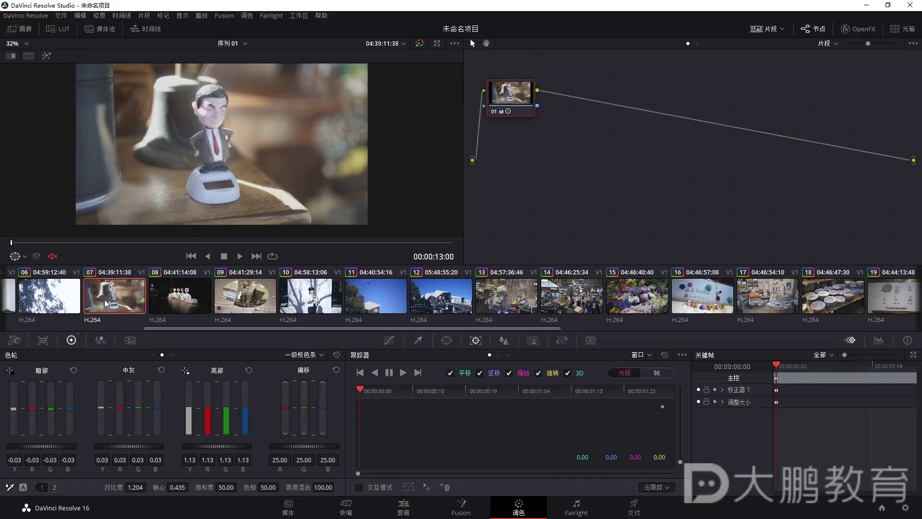
{"action": "left_click", "coordinate": [379, 313]}
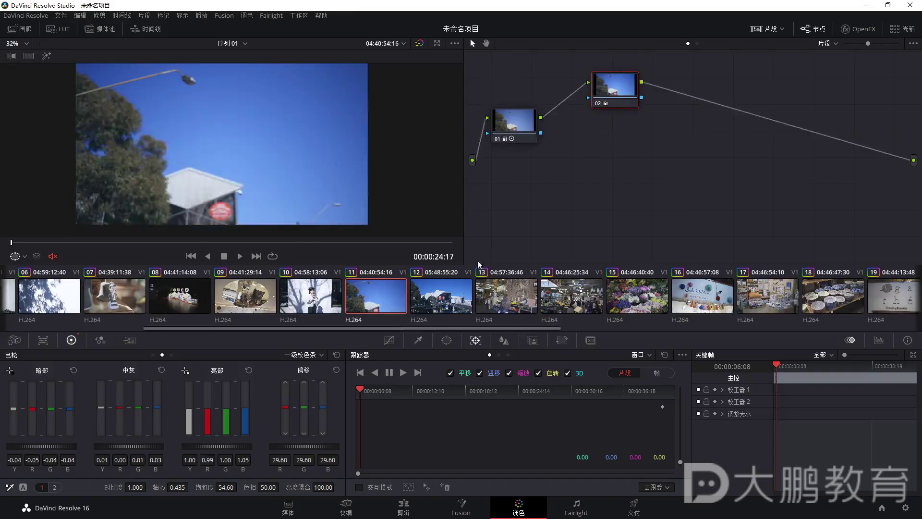
{"action": "key", "text": "space"}
{"action": "key", "text": "space"}
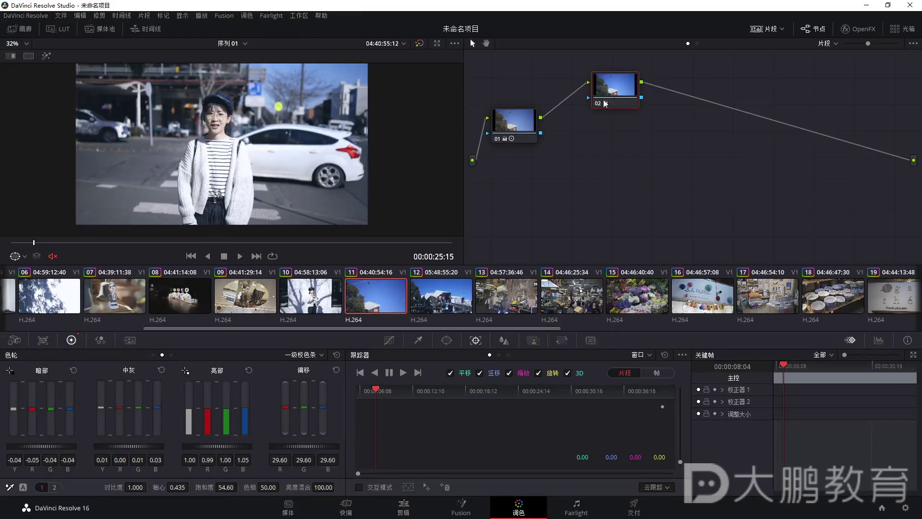
{"action": "scroll", "coordinate": [169, 203], "scroll_direction": "down", "scroll_amount": 1}
{"action": "scroll", "coordinate": [169, 204], "scroll_direction": "up", "scroll_amount": 1}
On clip 12 at 00:00:43:03, set node 02's overall offset to 34.40, raise the midtones slightly and compare with the node off
{"action": "left_click", "coordinate": [454, 312]}
{"action": "key", "text": "space"}
{"action": "key", "text": "space"}
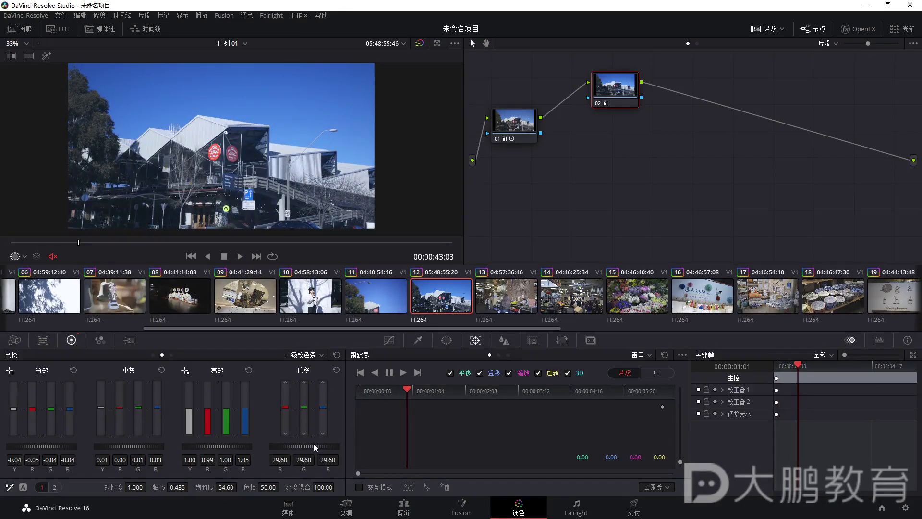
{"action": "left_click_drag", "start_coordinate": [288, 446], "coordinate": [317, 445]}
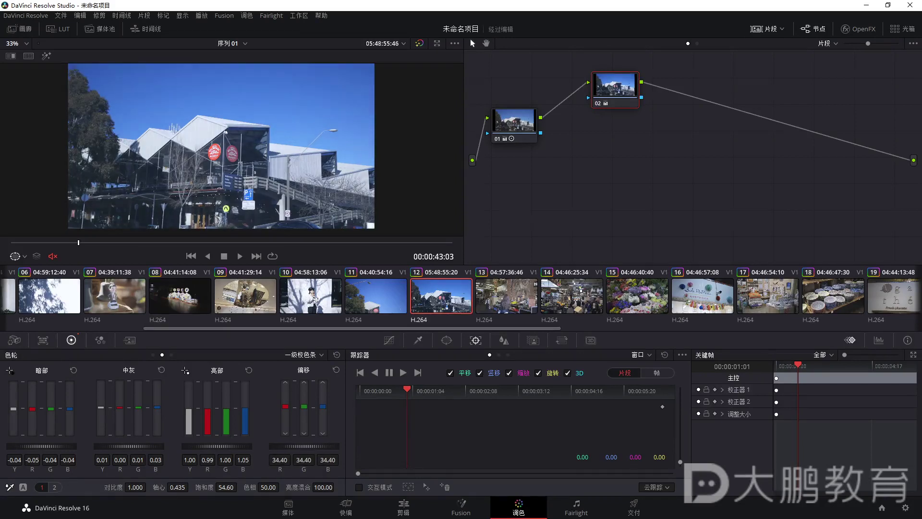
{"action": "left_click_drag", "start_coordinate": [122, 445], "coordinate": [134, 446]}
{"action": "left_click", "coordinate": [597, 103]}
{"action": "left_click", "coordinate": [598, 104]}
On clip 11 at 00:00:25:17, raise node 02's saturation to 62.60, comparing the image with the node off and on
{"action": "left_click", "coordinate": [387, 303]}
{"action": "key", "text": "space"}
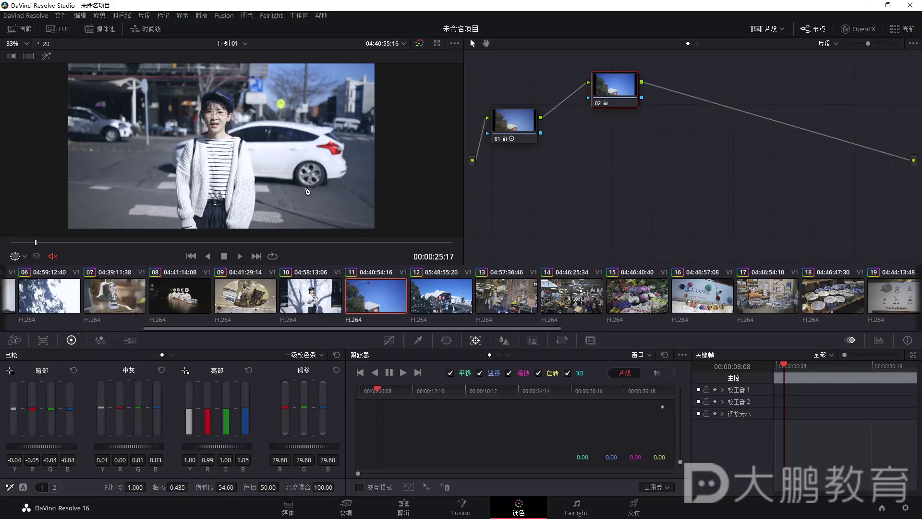
{"action": "left_click", "coordinate": [598, 104]}
{"action": "left_click", "coordinate": [598, 103]}
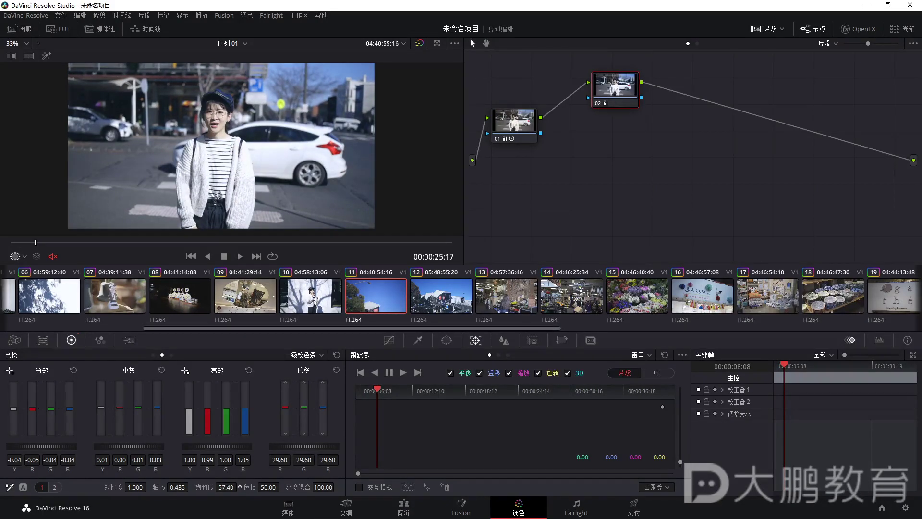
{"action": "left_click", "coordinate": [598, 104]}
{"action": "left_click", "coordinate": [598, 104]}
{"action": "scroll", "coordinate": [282, 158], "scroll_direction": "down", "scroll_amount": 1}
{"action": "scroll", "coordinate": [283, 157], "scroll_direction": "up", "scroll_amount": 2}
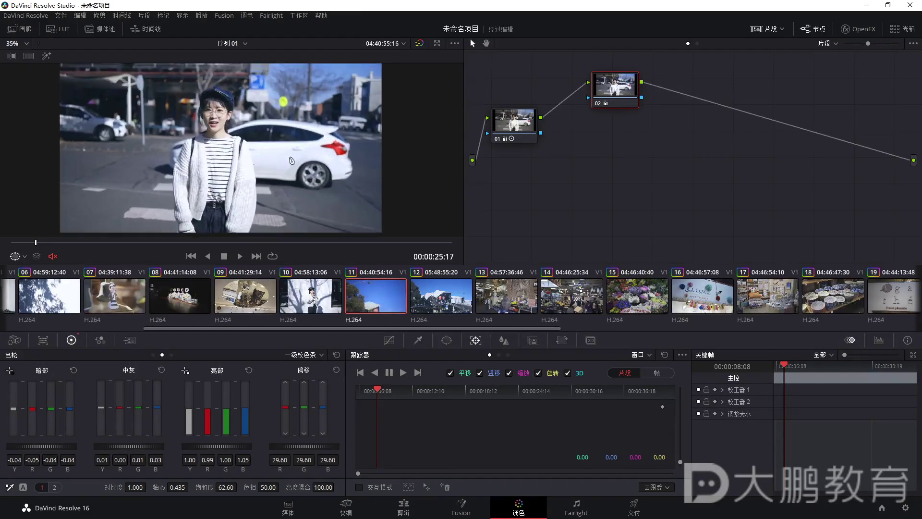
Look at clip 8, return to clip 7 and add a serial node after node 01
{"action": "left_click", "coordinate": [175, 302]}
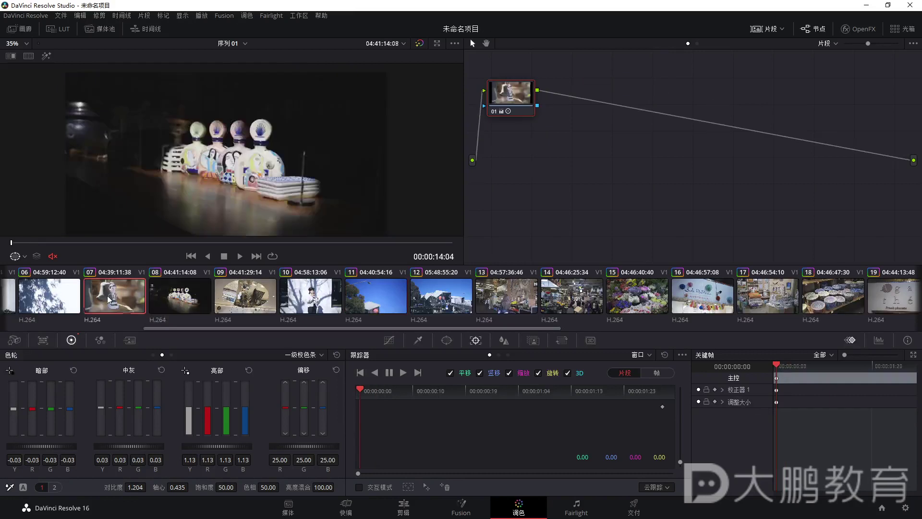
{"action": "left_click", "coordinate": [109, 298]}
{"action": "scroll", "coordinate": [254, 183], "scroll_direction": "down", "scroll_amount": 2}
{"action": "scroll", "coordinate": [254, 183], "scroll_direction": "up", "scroll_amount": 2}
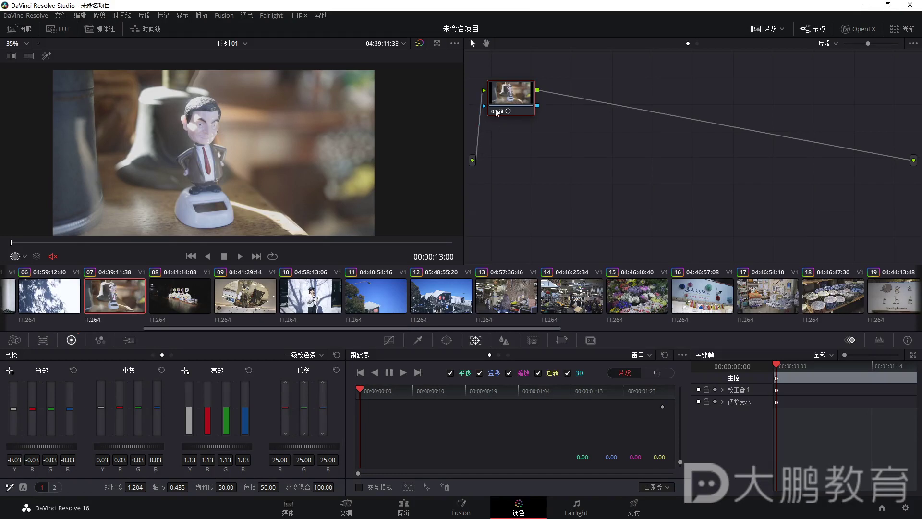
{"action": "key", "text": "alt+s"}
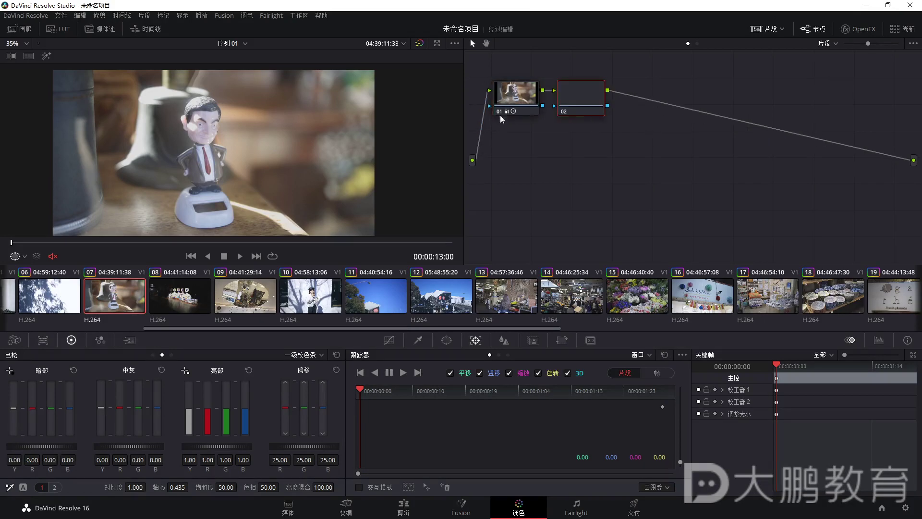
Set clip 7's node 02 midtones to 0.02 for blue and -0.01 for red, inspecting the figurine up close
{"action": "left_click_drag", "start_coordinate": [501, 172], "coordinate": [460, 252]}
{"action": "mouse_move", "coordinate": [479, 215]}
{"action": "left_mouse_down"}
{"action": "mouse_move", "coordinate": [552, 158]}
{"action": "mouse_move", "coordinate": [572, 185]}
{"action": "mouse_move", "coordinate": [640, 171]}
{"action": "mouse_move", "coordinate": [641, 257]}
{"action": "left_mouse_up"}
{"action": "key", "text": "Escape"}
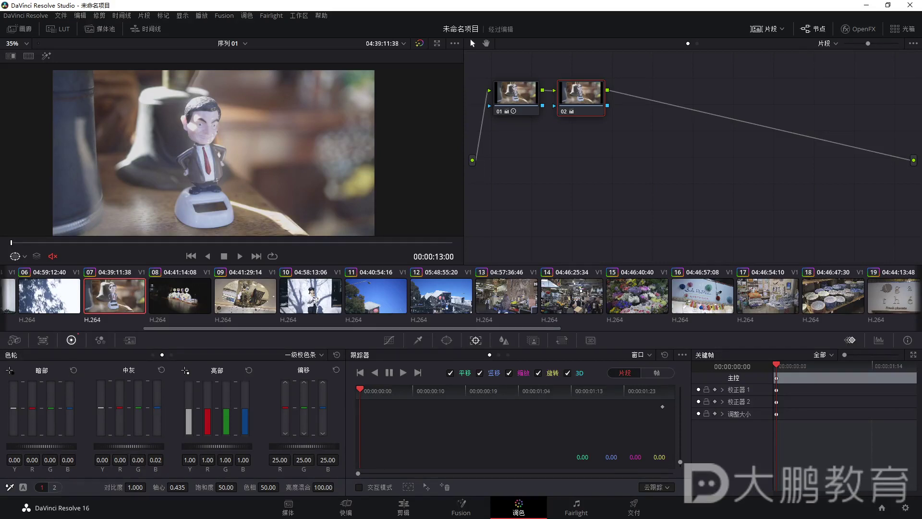
{"action": "scroll", "coordinate": [248, 183], "scroll_direction": "up", "scroll_amount": 4}
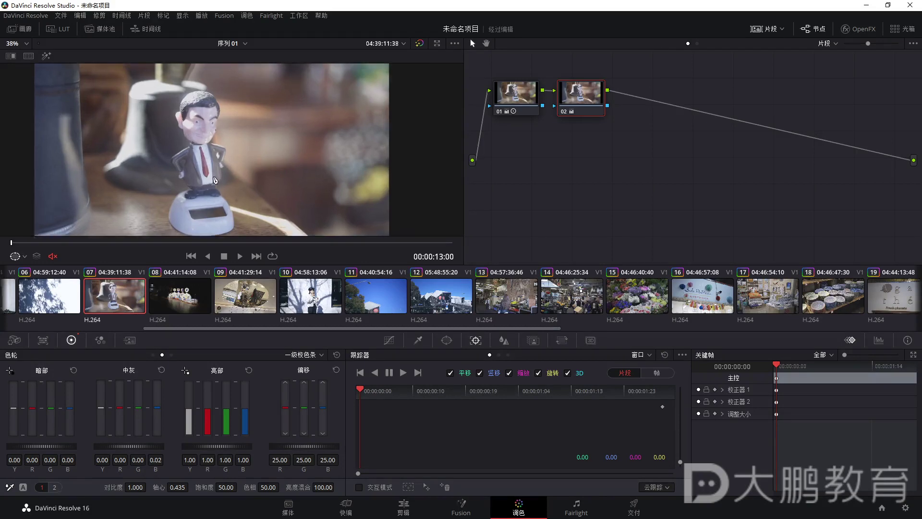
{"action": "scroll", "coordinate": [240, 181], "scroll_direction": "up", "scroll_amount": 2}
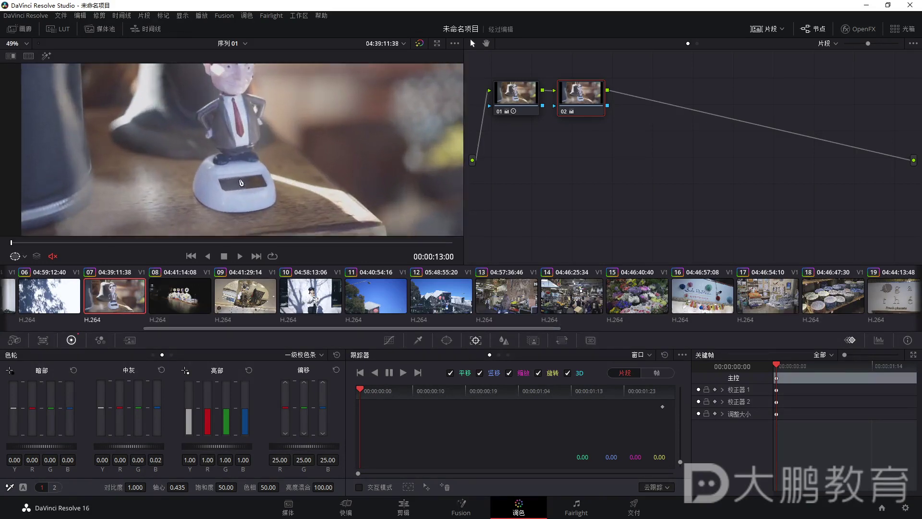
{"action": "scroll", "coordinate": [324, 155], "scroll_direction": "down", "scroll_amount": 5}
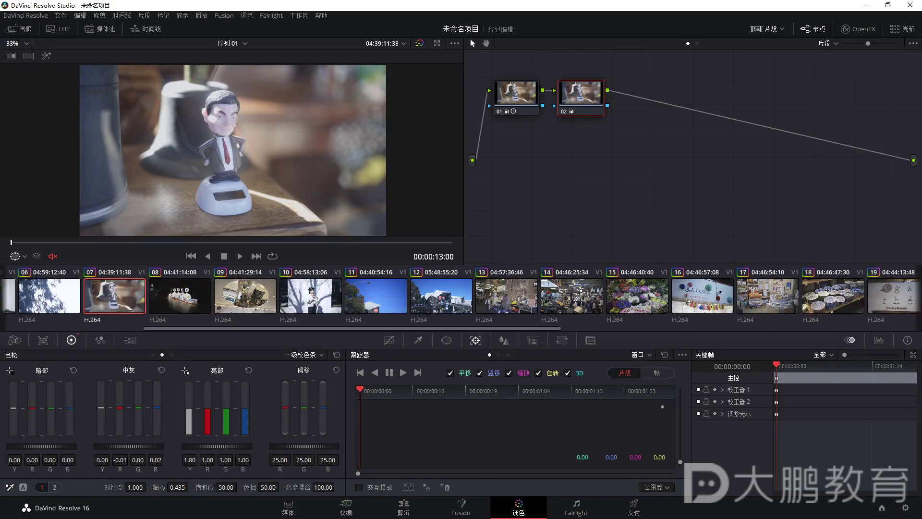
Compare clip 7 with node 02 off and on, and set the node's blue highlights to 1.04
{"action": "left_click", "coordinate": [564, 111]}
{"action": "left_click", "coordinate": [565, 110]}
{"action": "scroll", "coordinate": [205, 230], "scroll_direction": "up", "scroll_amount": 1}
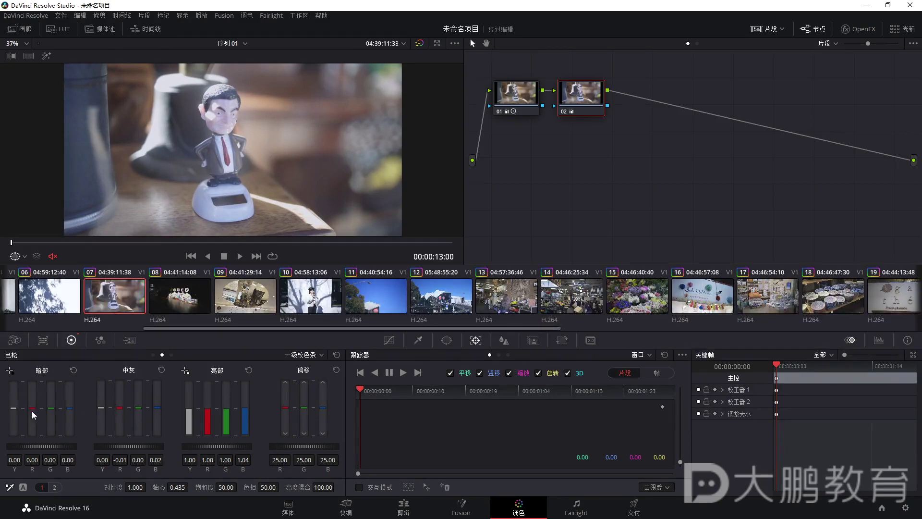
Set node 02's red lift to -0.01, red gain to 0.98 and saturation to 60.80
{"action": "left_click_drag", "start_coordinate": [32, 408], "coordinate": [32, 408]}
{"action": "left_click_drag", "start_coordinate": [208, 410], "coordinate": [208, 416]}
{"action": "scroll", "coordinate": [445, 220], "scroll_direction": "down", "scroll_amount": 1}
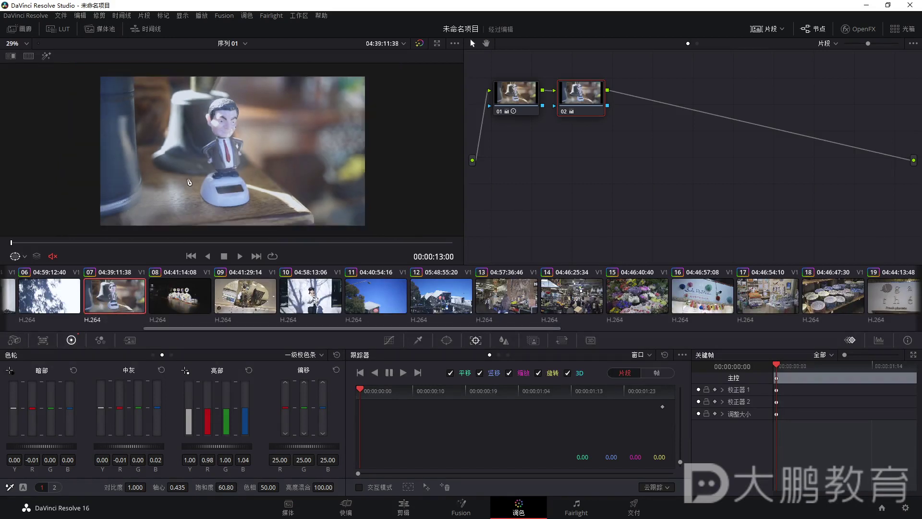
Compare the figurine shot without and with node 02's grade, and move node 02 a little farther from node 01
{"action": "left_click", "coordinate": [564, 113]}
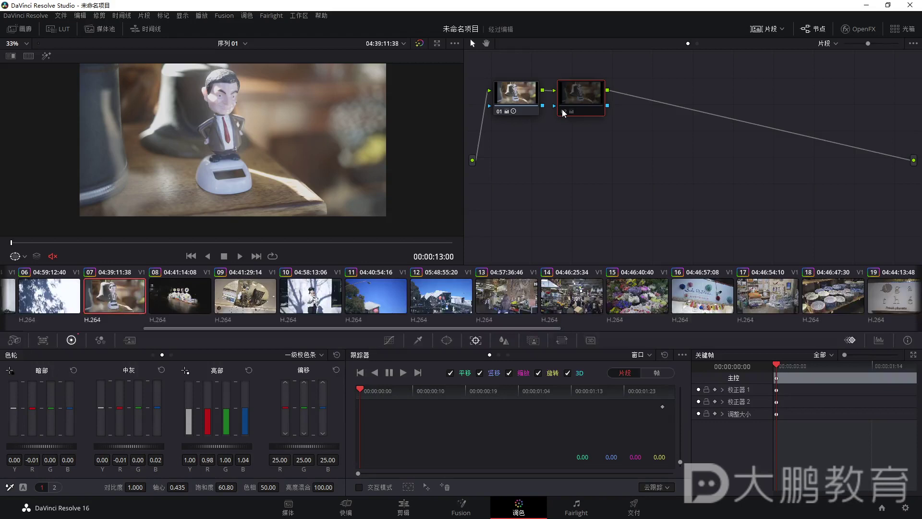
{"action": "left_click", "coordinate": [563, 113]}
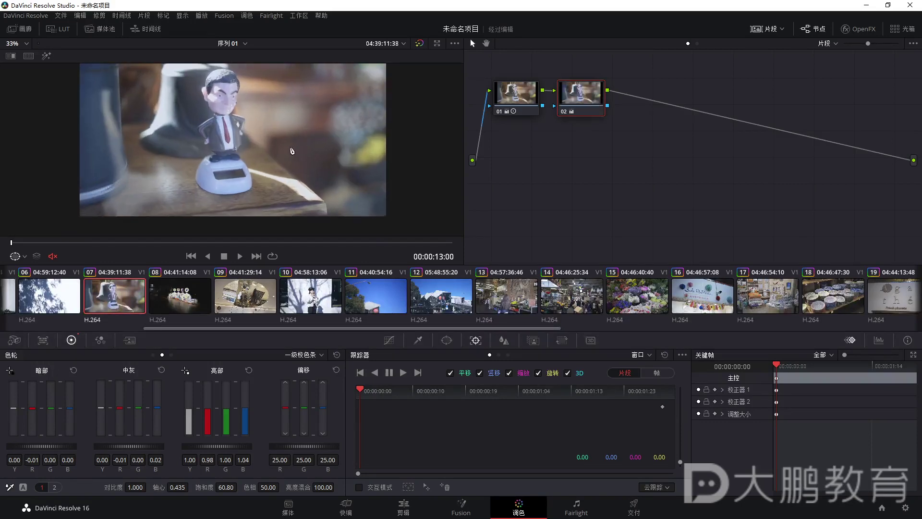
{"action": "scroll", "coordinate": [278, 178], "scroll_direction": "down", "scroll_amount": 1}
{"action": "left_click_drag", "start_coordinate": [278, 178], "coordinate": [272, 169]}
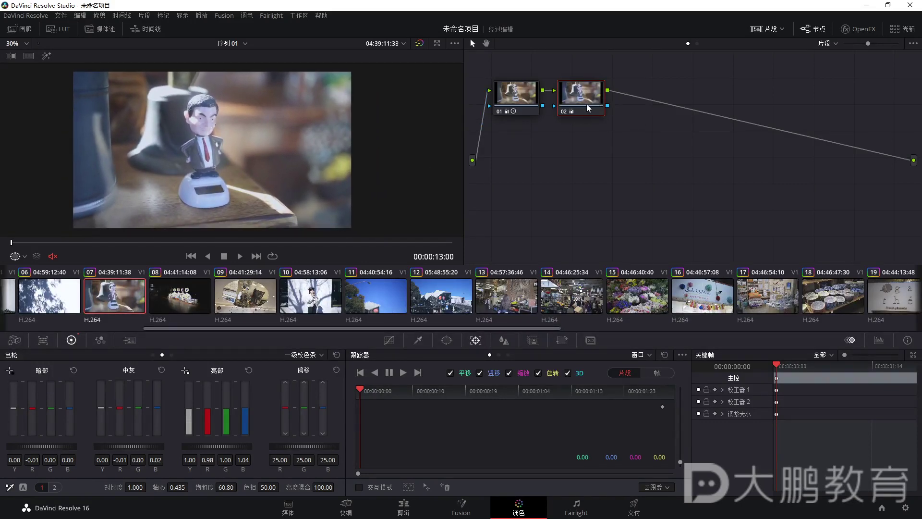
{"action": "left_click_drag", "start_coordinate": [574, 116], "coordinate": [615, 100]}
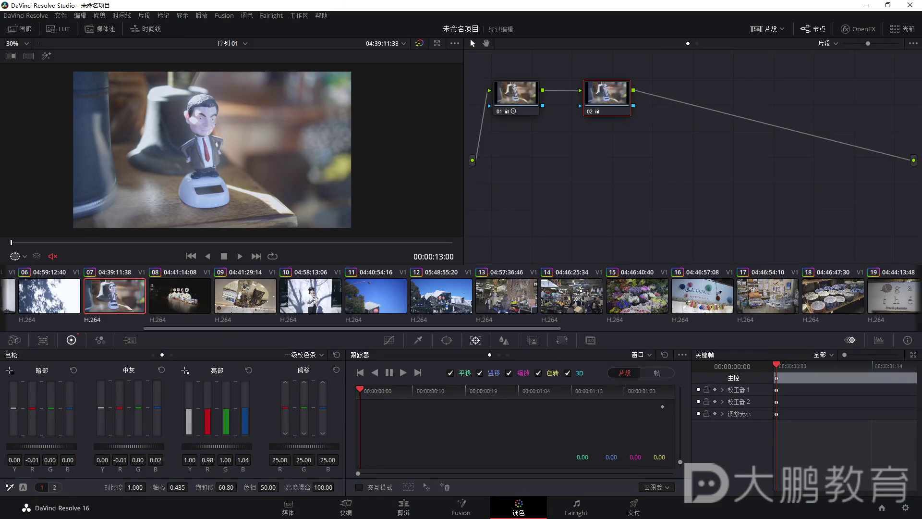
Raise node 02's contrast to 1.168 and its offset to 33.00 on all three channels
{"action": "left_click_drag", "start_coordinate": [315, 446], "coordinate": [298, 446]}
{"action": "left_click_drag", "start_coordinate": [135, 487], "coordinate": [142, 487]}
{"action": "mouse_move", "coordinate": [134, 487]}
{"action": "left_mouse_down"}
{"action": "mouse_move", "coordinate": [147, 487]}
{"action": "mouse_move", "coordinate": [130, 487]}
{"action": "left_mouse_up"}
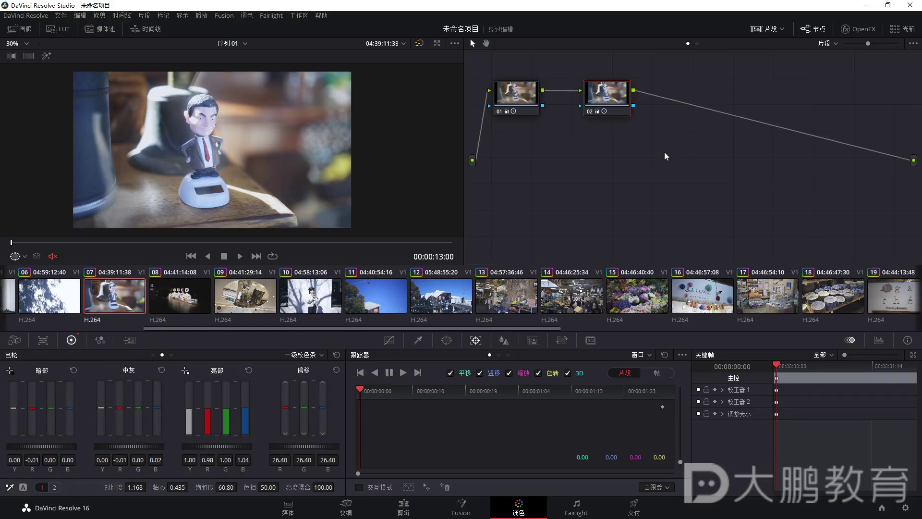
{"action": "key", "text": "ctrl+d"}
{"action": "key", "text": "ctrl+d"}
{"action": "scroll", "coordinate": [236, 204], "scroll_direction": "down", "scroll_amount": 1}
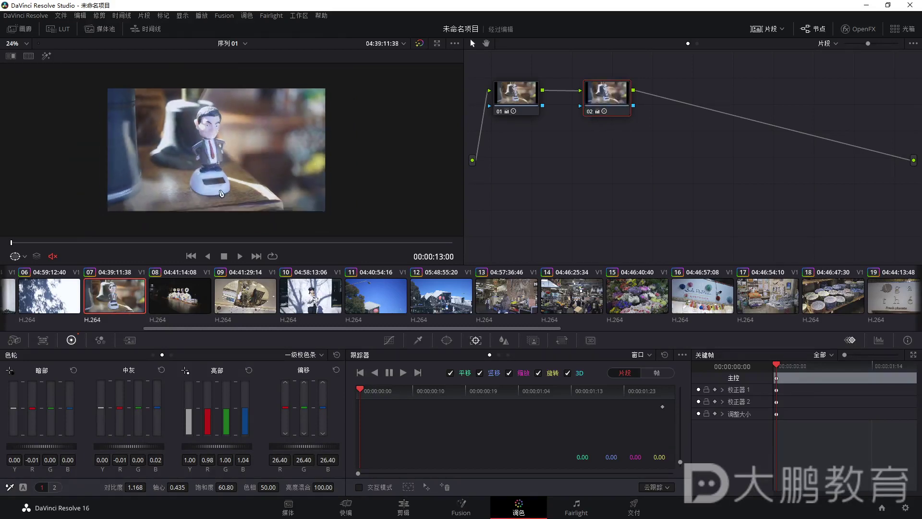
{"action": "mouse_move", "coordinate": [304, 460]}
{"action": "left_mouse_down"}
{"action": "mouse_move", "coordinate": [323, 460]}
{"action": "mouse_move", "coordinate": [297, 446]}
{"action": "left_mouse_up"}
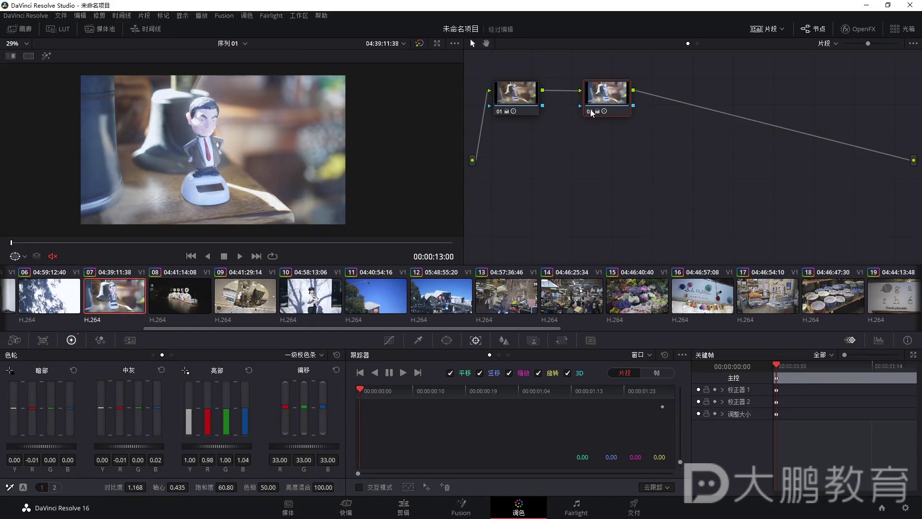
Compare the figurine shot with node 02 off, with both nodes off, and with the full grade on
{"action": "left_click", "coordinate": [589, 112]}
{"action": "left_click", "coordinate": [590, 113]}
{"action": "left_click", "coordinate": [591, 113]}
{"action": "left_click", "coordinate": [591, 113]}
{"action": "key", "text": "ctrl+d"}
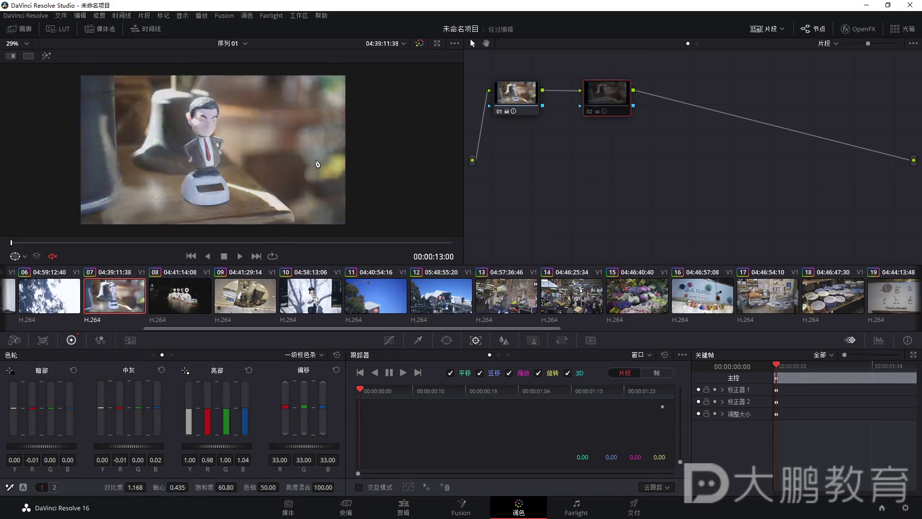
{"action": "key", "text": "ctrl+d"}
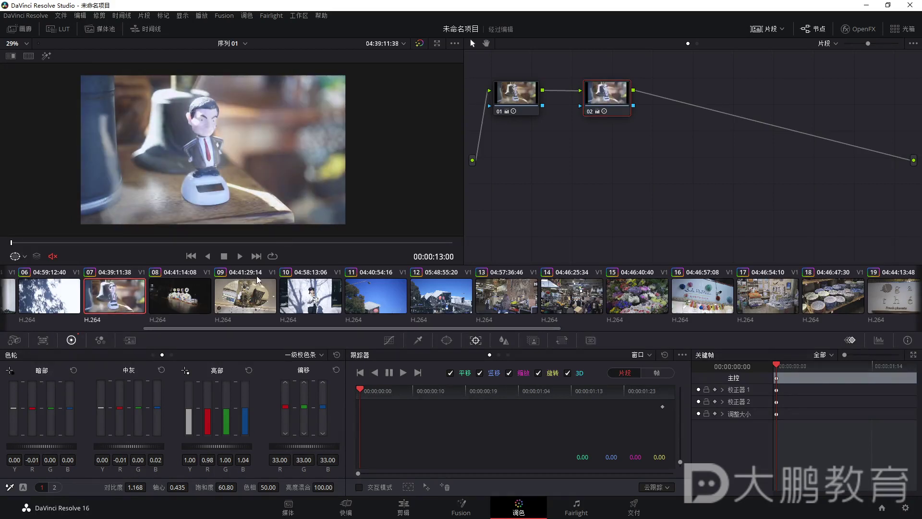
{"action": "key", "text": "ctrl+d"}
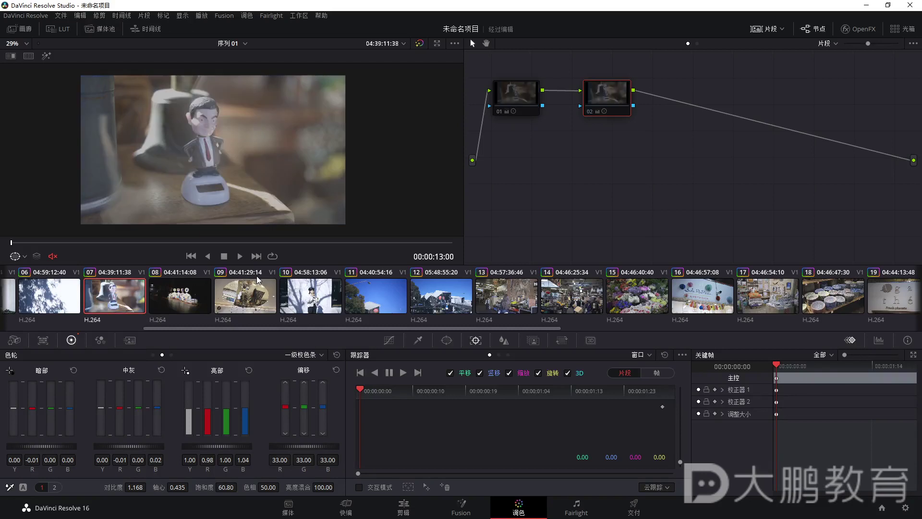
{"action": "key", "text": "ctrl+d"}
{"action": "scroll", "coordinate": [233, 143], "scroll_direction": "down", "scroll_amount": 2}
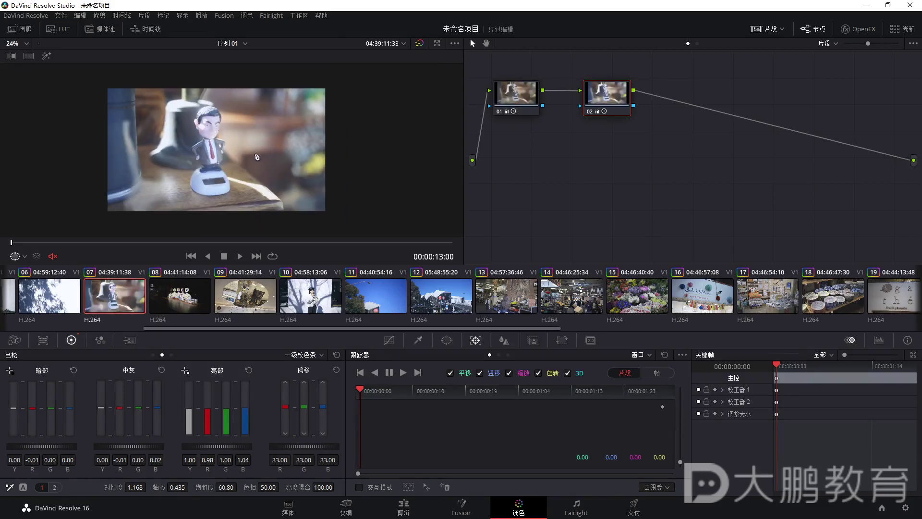
{"action": "left_click", "coordinate": [188, 296], "text": "ctrl"}
{"action": "left_click", "coordinate": [245, 295], "text": "ctrl"}
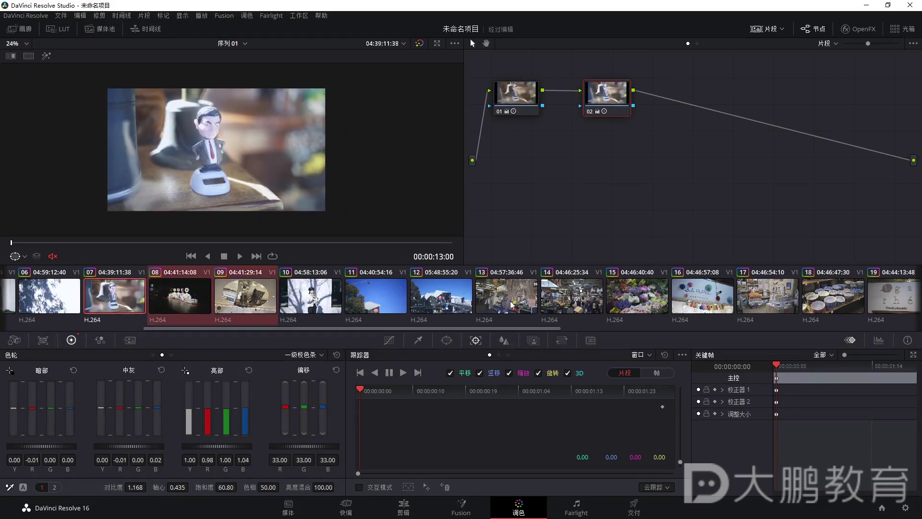
{"action": "left_click", "coordinate": [532, 303], "text": "ctrl"}
{"action": "left_click", "coordinate": [584, 303], "text": "ctrl"}
{"action": "left_click", "coordinate": [623, 305], "text": "ctrl"}
{"action": "left_click", "coordinate": [696, 304], "text": "ctrl"}
{"action": "left_click", "coordinate": [772, 304], "text": "ctrl"}
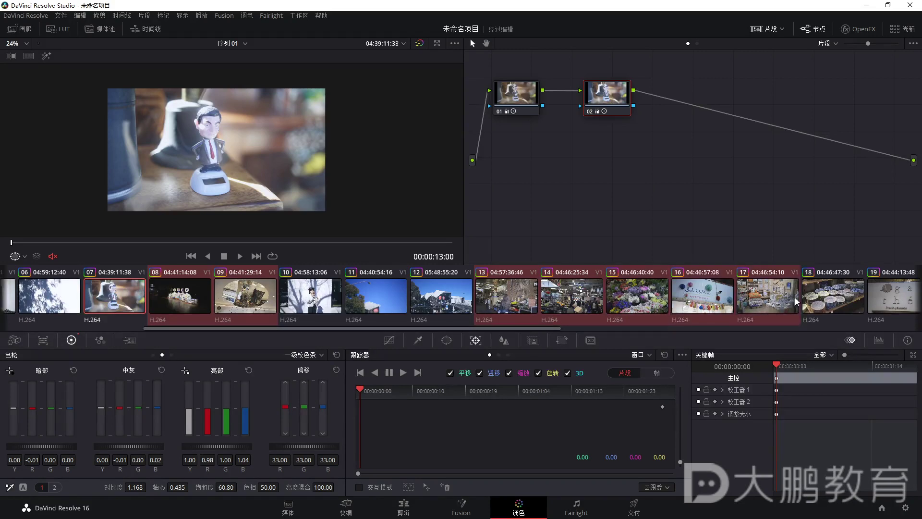
{"action": "left_click", "coordinate": [809, 302], "text": "ctrl"}
Select every clip in the timeline except clips 01 to 06 and 10 to 12
{"action": "key", "text": "ctrl+a"}
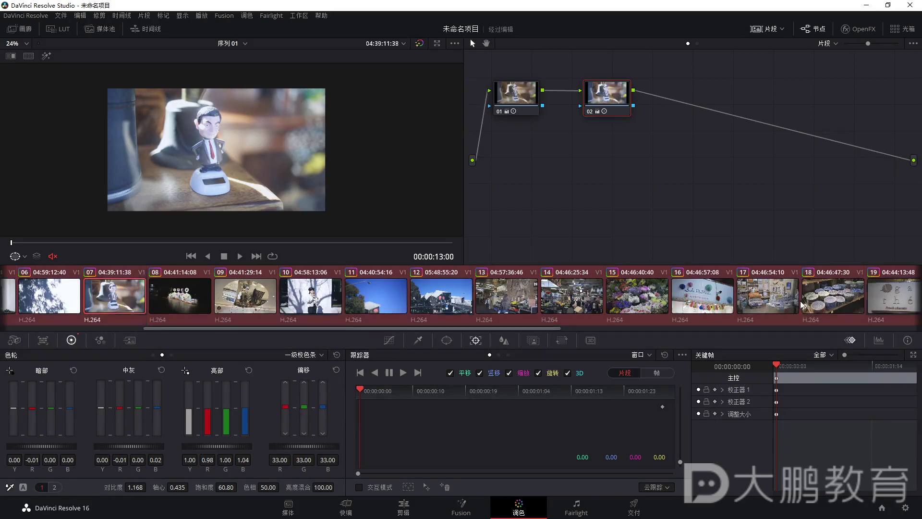
{"action": "scroll", "coordinate": [72, 310], "scroll_direction": "up", "scroll_amount": 5}
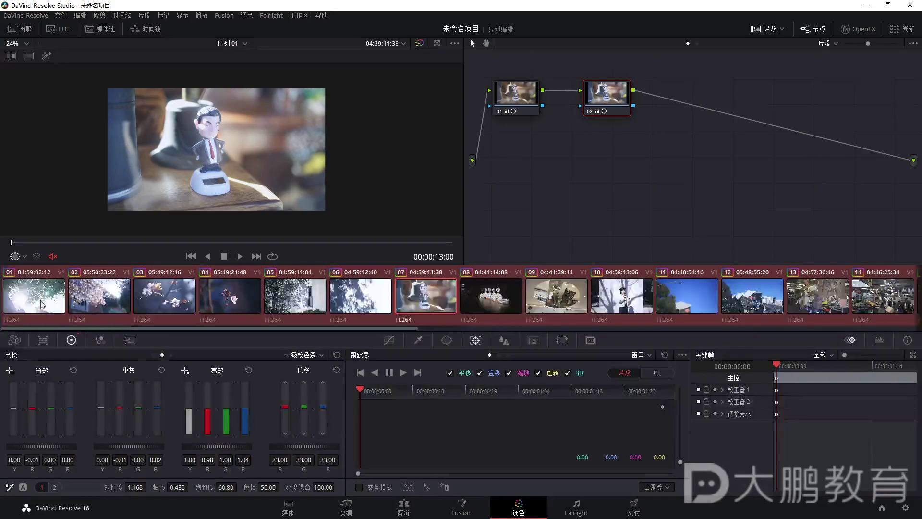
{"action": "left_click", "coordinate": [230, 302], "text": "ctrl"}
{"action": "left_click", "coordinate": [295, 303], "text": "ctrl"}
{"action": "left_click", "coordinate": [361, 303], "text": "ctrl"}
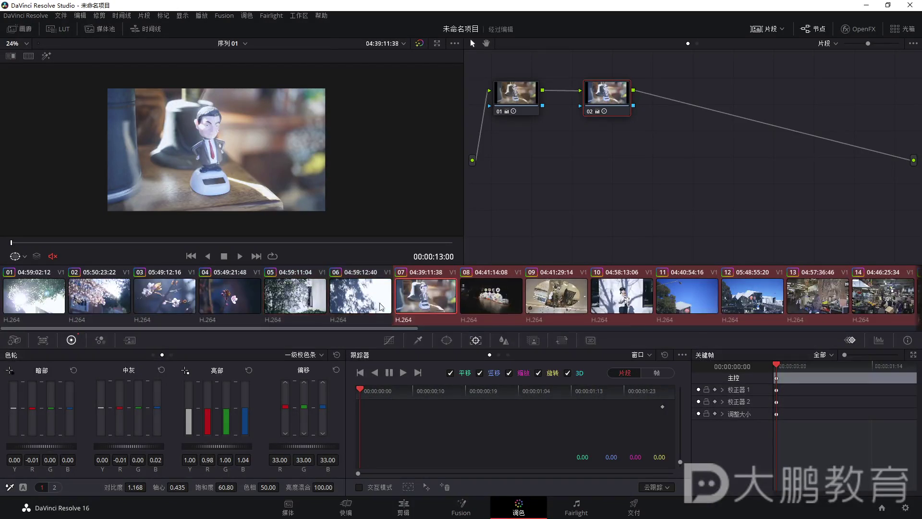
{"action": "left_click", "coordinate": [426, 303], "text": "ctrl"}
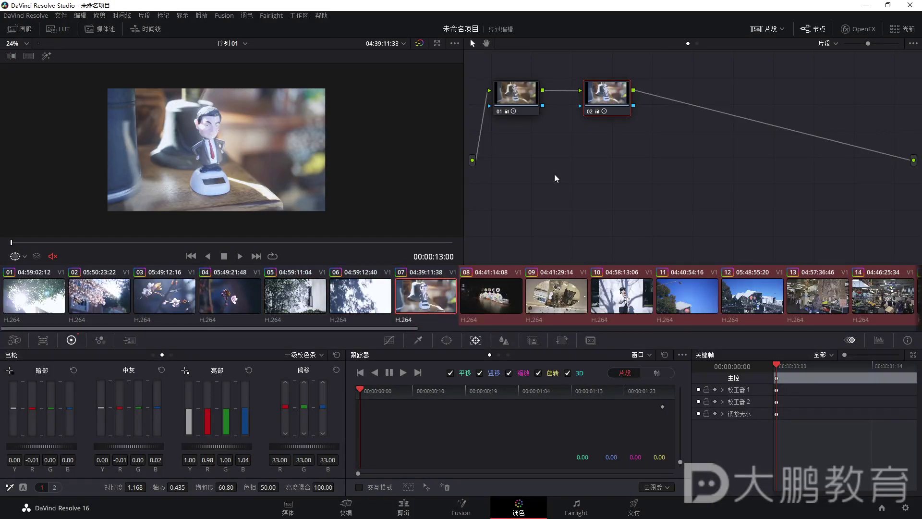
{"action": "left_click", "coordinate": [437, 297], "text": "ctrl"}
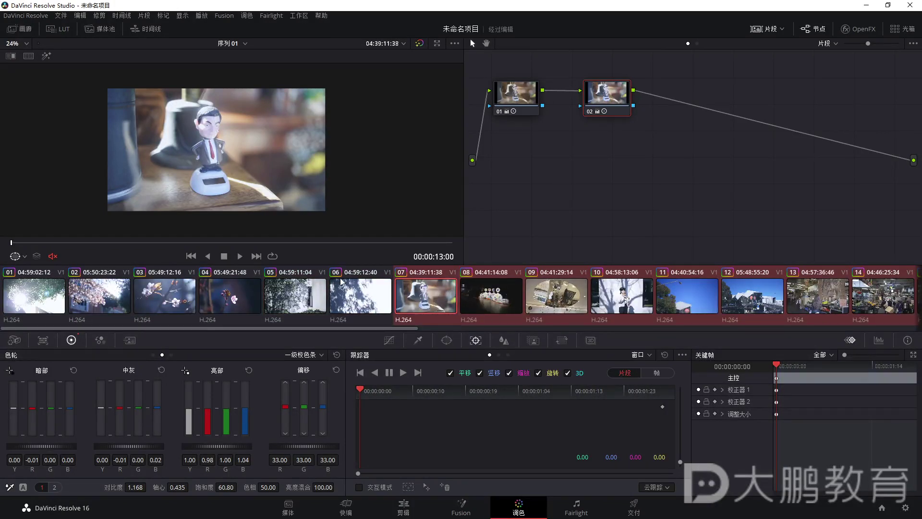
{"action": "left_click", "coordinate": [735, 306], "text": "ctrl"}
{"action": "left_click", "coordinate": [697, 306], "text": "ctrl"}
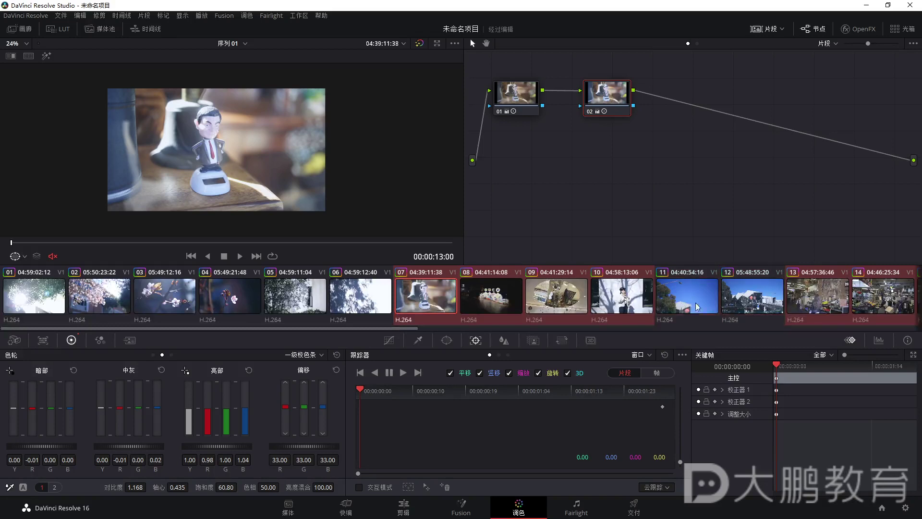
{"action": "left_click", "coordinate": [729, 329]}
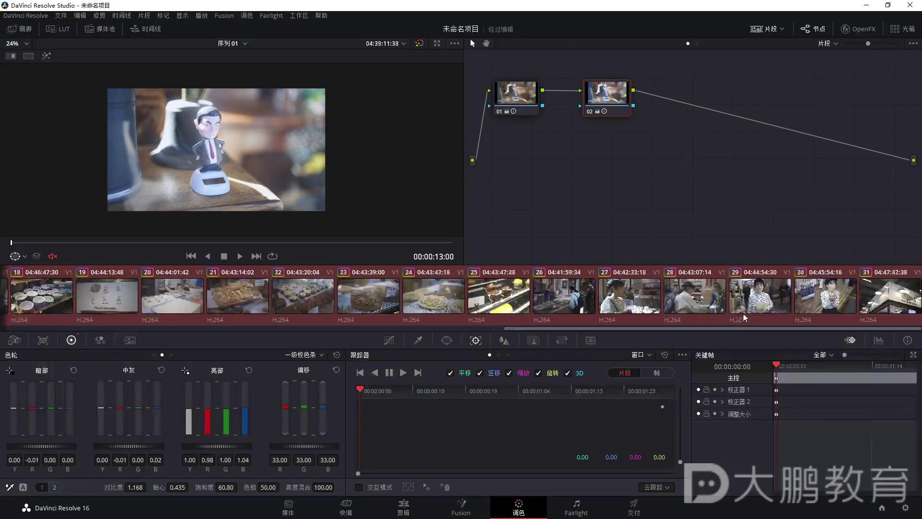
{"action": "scroll", "coordinate": [737, 316], "scroll_direction": "up", "scroll_amount": 5}
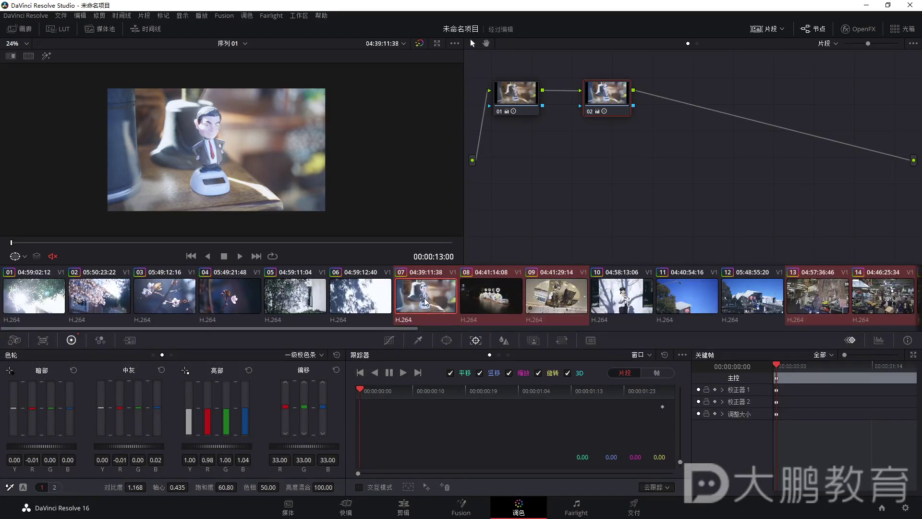
Apply clip 07's grade to the selected clips and check the result from clip 09 through clip 13
{"action": "scroll", "coordinate": [425, 299], "scroll_direction": "down", "scroll_amount": 1}
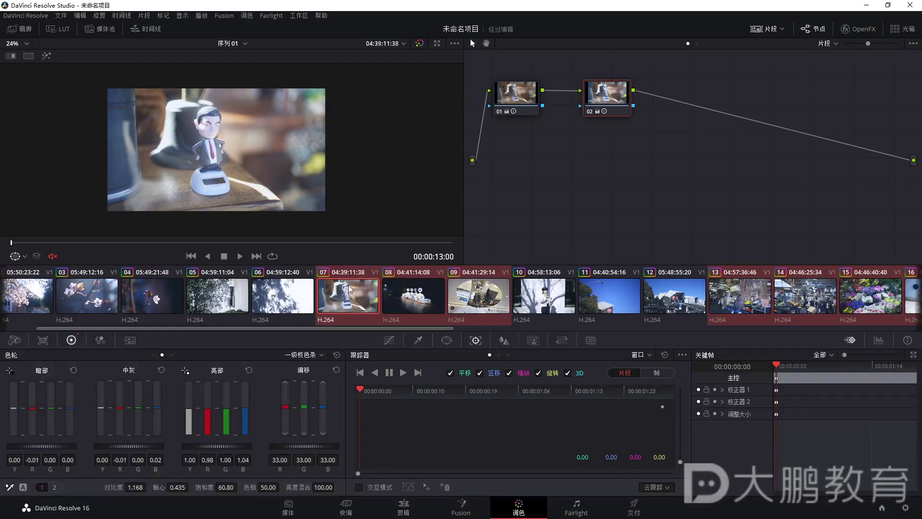
{"action": "left_click", "coordinate": [479, 303]}
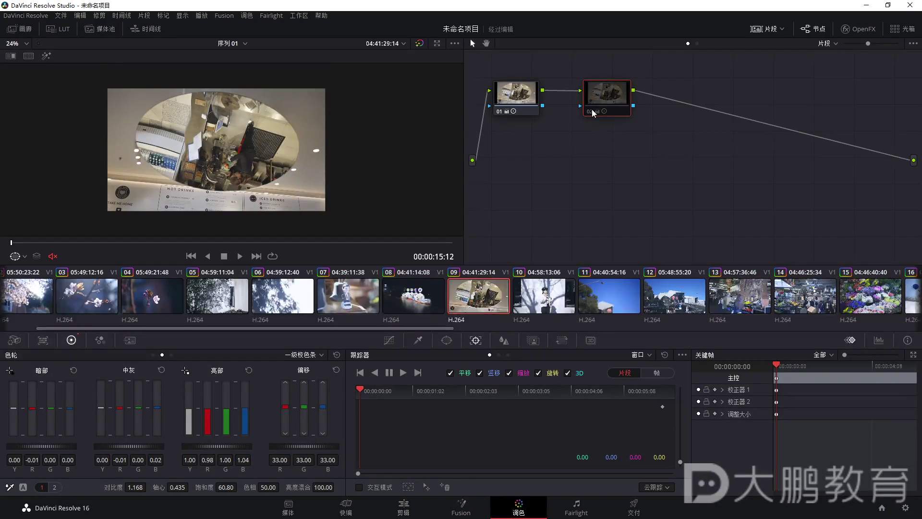
{"action": "key", "text": "Down"}
{"action": "key", "text": "Down"}
{"action": "key", "text": "Down"}
{"action": "key", "text": "Down"}
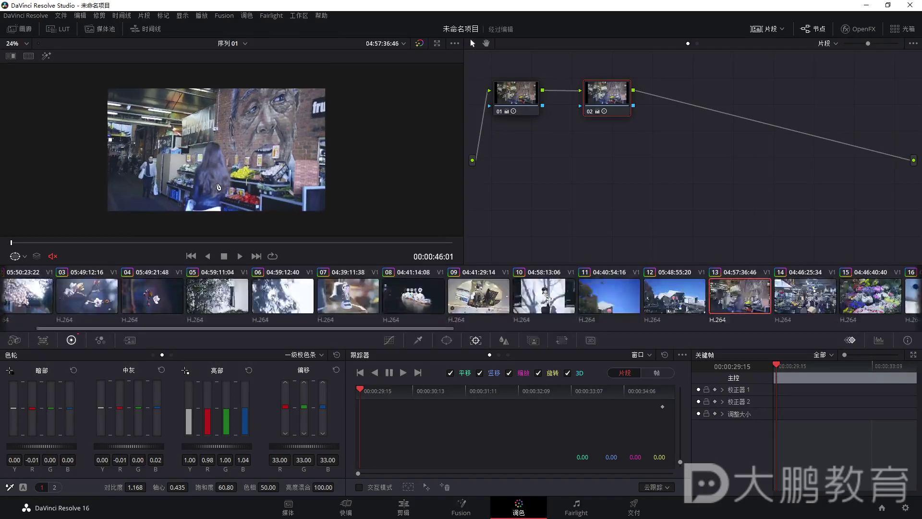
On clip 13, raise node 02's master gamma to 0.01 and its offset to 34.80, checking against the ungraded node
{"action": "scroll", "coordinate": [219, 187], "scroll_direction": "up", "scroll_amount": 2}
{"action": "key", "text": "space"}
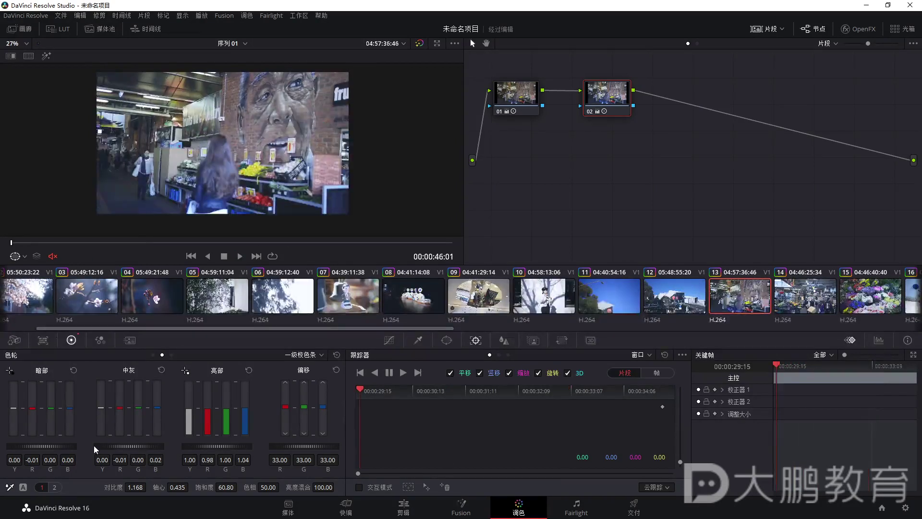
{"action": "left_click_drag", "start_coordinate": [122, 445], "coordinate": [129, 444]}
{"action": "left_click_drag", "start_coordinate": [309, 448], "coordinate": [320, 448]}
{"action": "left_click", "coordinate": [590, 111]}
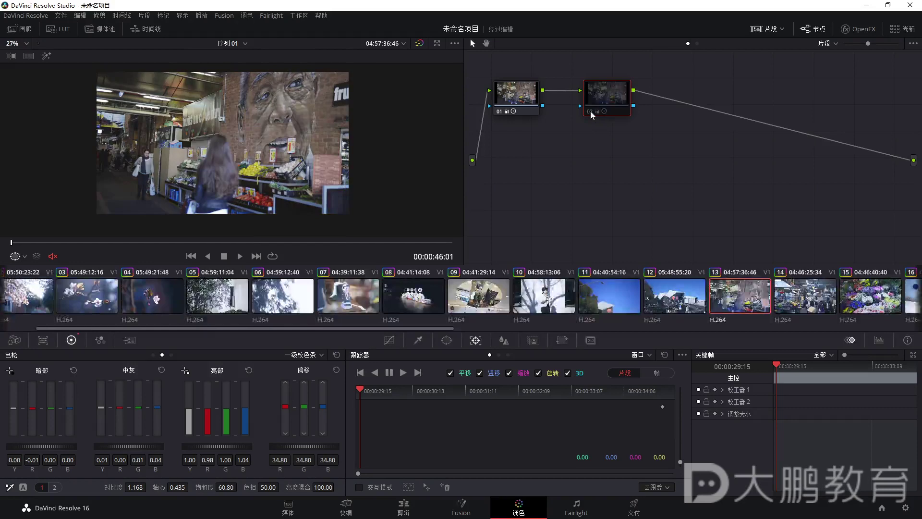
{"action": "left_click", "coordinate": [589, 111]}
Play a stretch of clip 14, disable its node 02, and hide the clip thumbnails to enlarge the viewer
{"action": "left_click", "coordinate": [828, 305]}
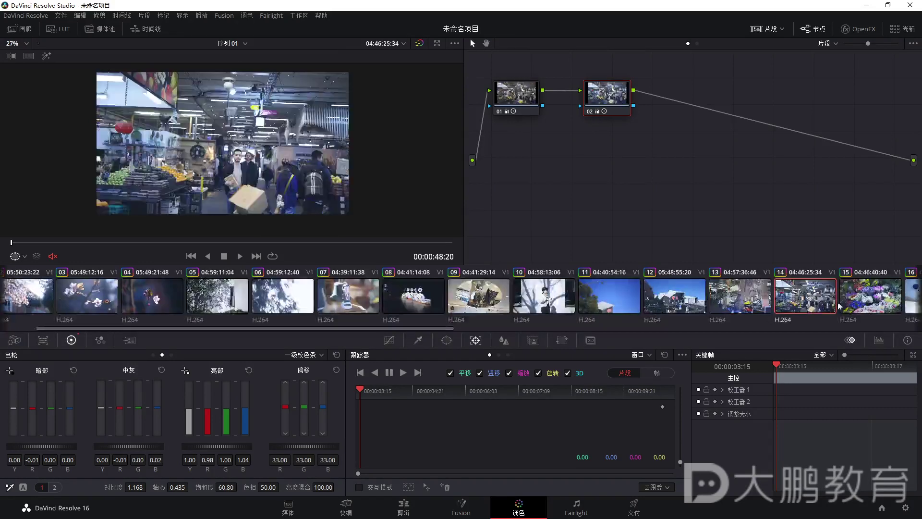
{"action": "key", "text": "space"}
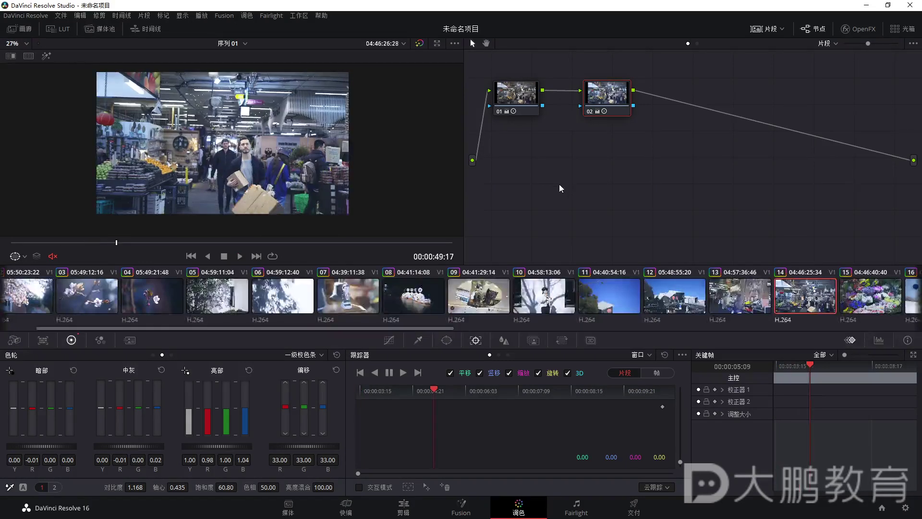
{"action": "left_click", "coordinate": [588, 112]}
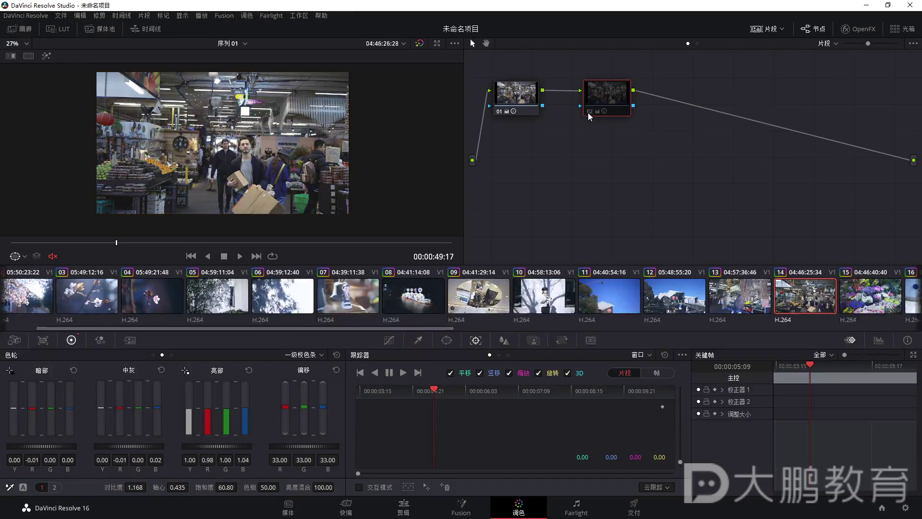
{"action": "key", "text": "shift+z"}
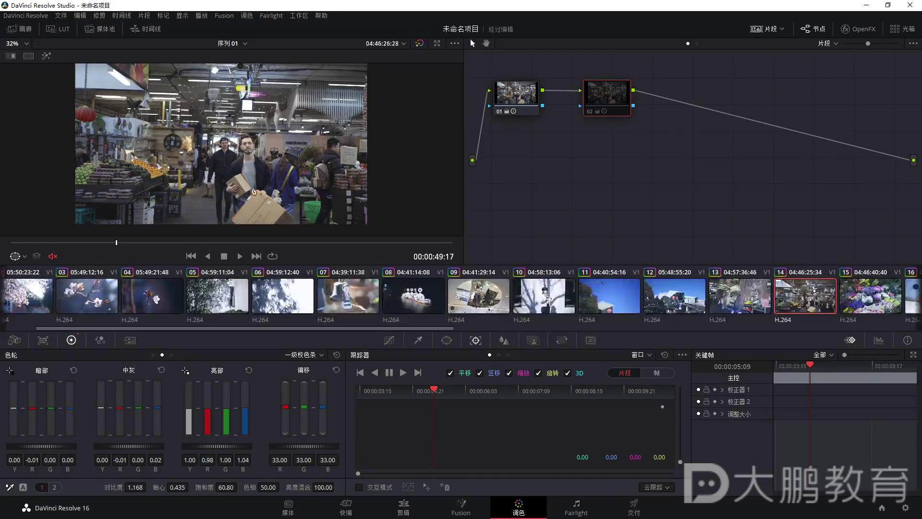
{"action": "left_click", "coordinate": [764, 29]}
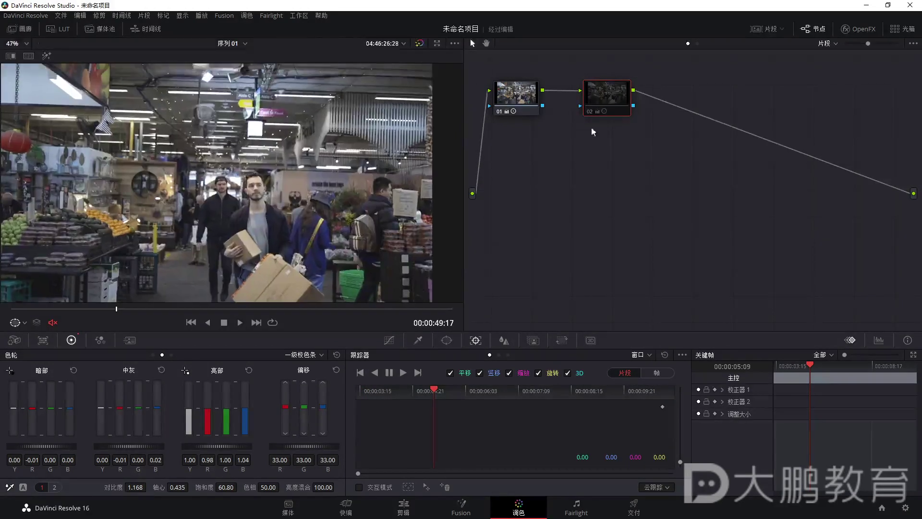
Compare the market shot in clip 14 with node 02 on and off, leaving the node enabled
{"action": "left_click", "coordinate": [590, 111]}
{"action": "left_click", "coordinate": [590, 112]}
{"action": "left_click", "coordinate": [591, 111]}
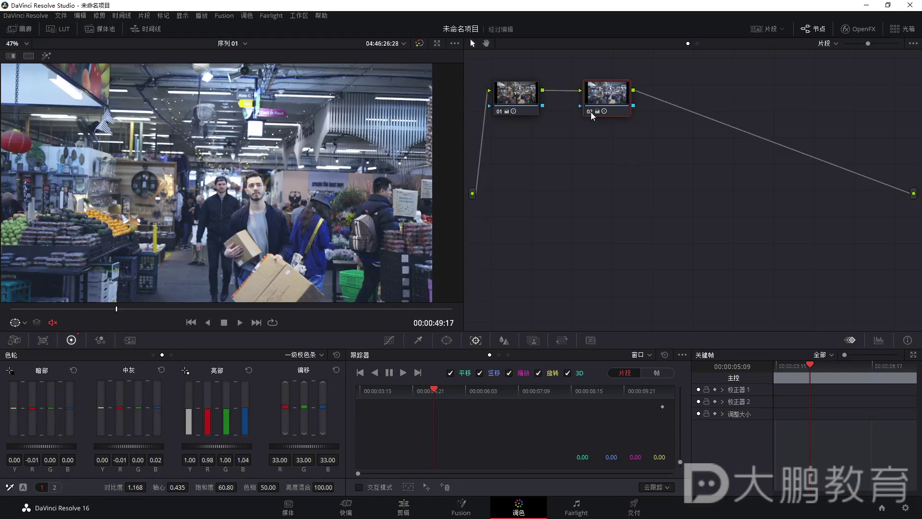
{"action": "left_click", "coordinate": [590, 111]}
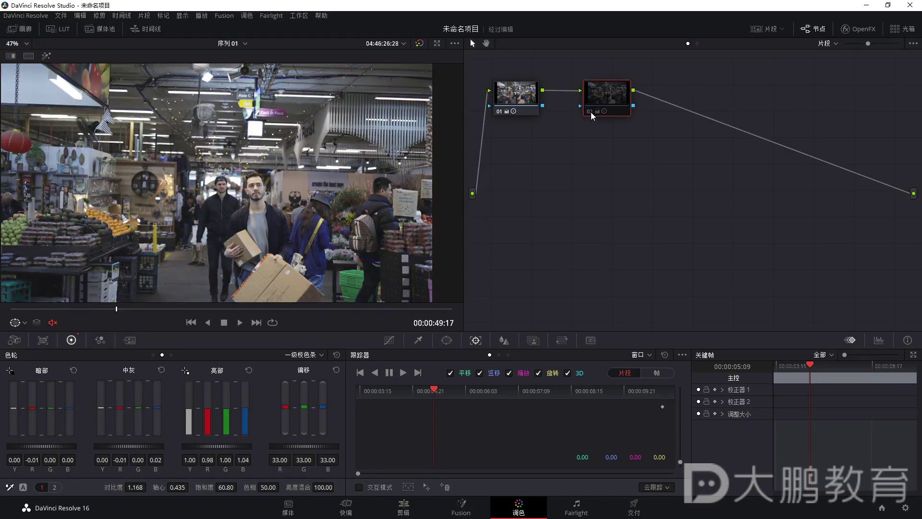
{"action": "left_click", "coordinate": [591, 111]}
{"action": "scroll", "coordinate": [257, 197], "scroll_direction": "down", "scroll_amount": 2}
{"action": "scroll", "coordinate": [257, 196], "scroll_direction": "up", "scroll_amount": 2}
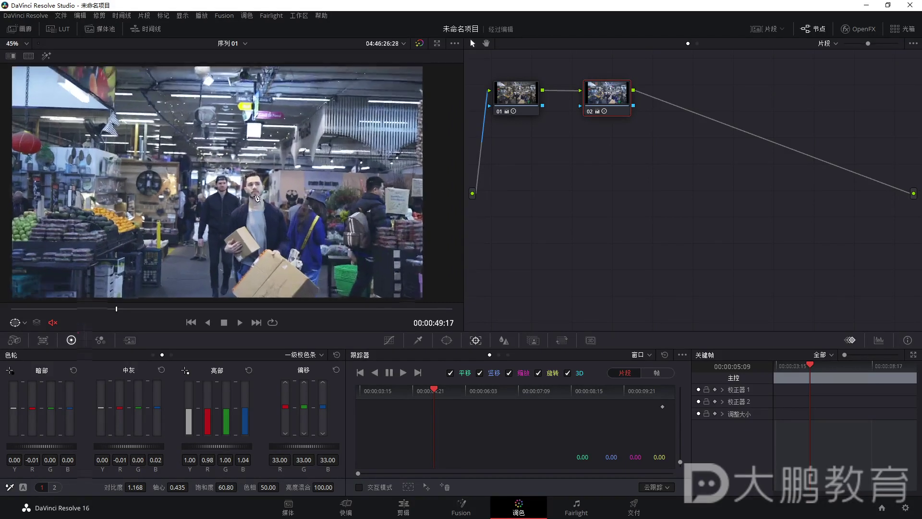
Show the clip thumbnails again and compare the bowls shot in clip 18 with node 02 off and on
{"action": "left_click", "coordinate": [769, 29]}
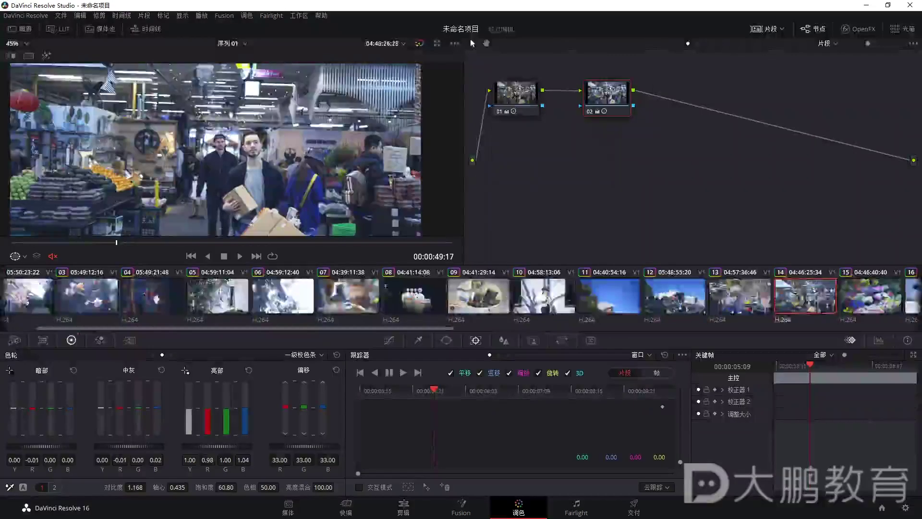
{"action": "left_click", "coordinate": [674, 295]}
{"action": "left_click", "coordinate": [804, 306]}
{"action": "scroll", "coordinate": [805, 306], "scroll_direction": "down", "scroll_amount": 4}
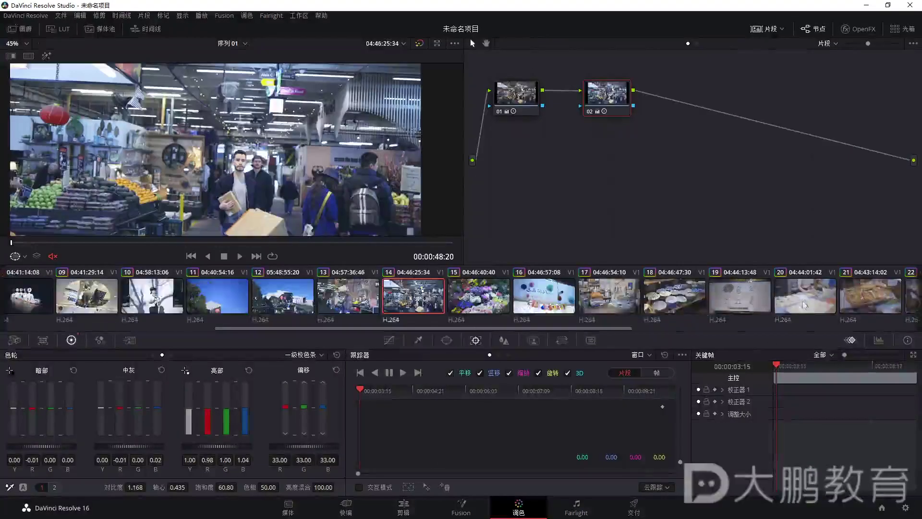
{"action": "left_click", "coordinate": [675, 295]}
{"action": "scroll", "coordinate": [256, 135], "scroll_direction": "down", "scroll_amount": 2}
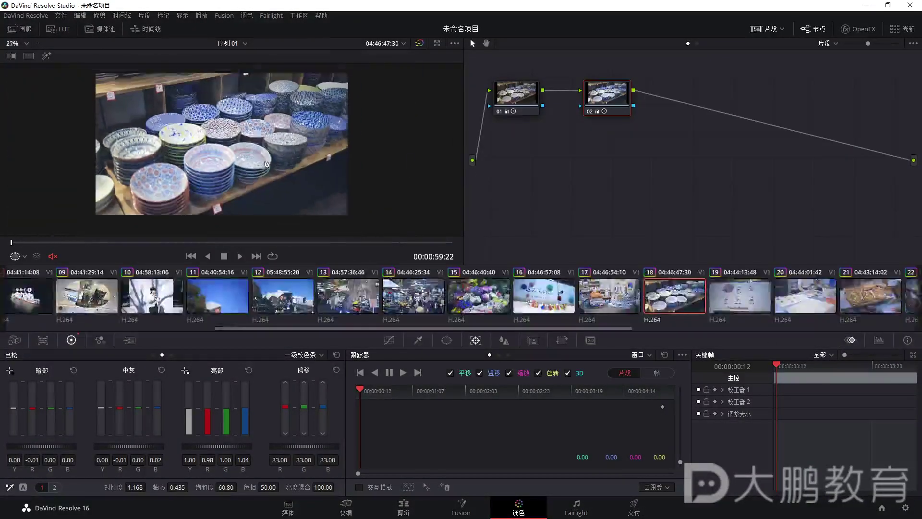
{"action": "key", "text": "ctrl+d"}
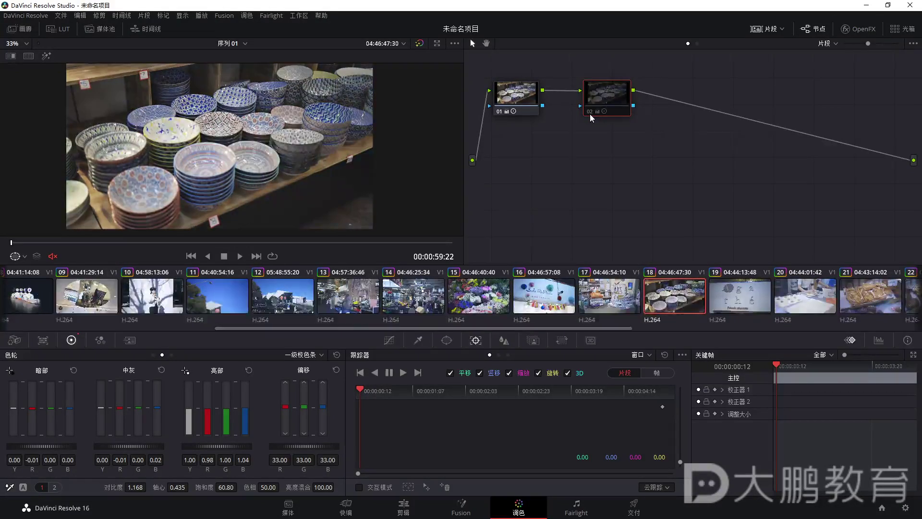
{"action": "key", "text": "ctrl+d"}
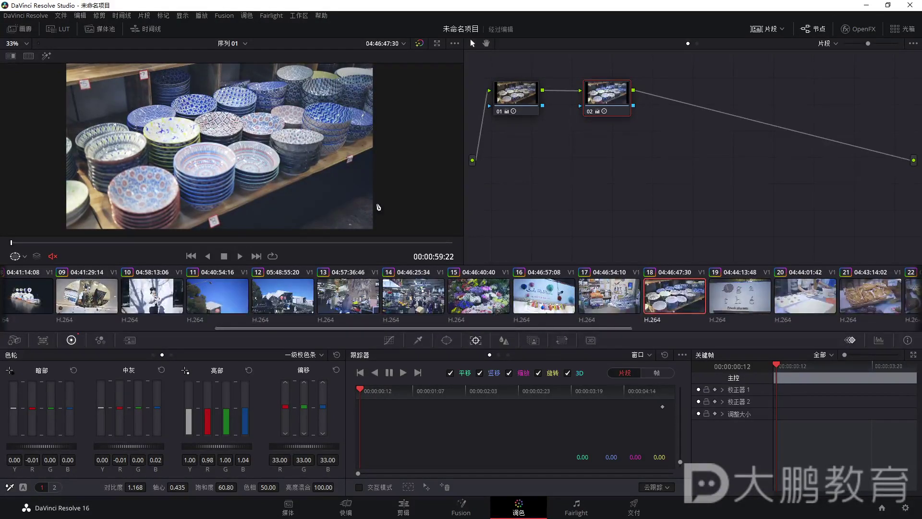
Review the grade on the following clips through clip 25, and return to clip 20
{"action": "scroll", "coordinate": [754, 324], "scroll_direction": "down", "scroll_amount": 5}
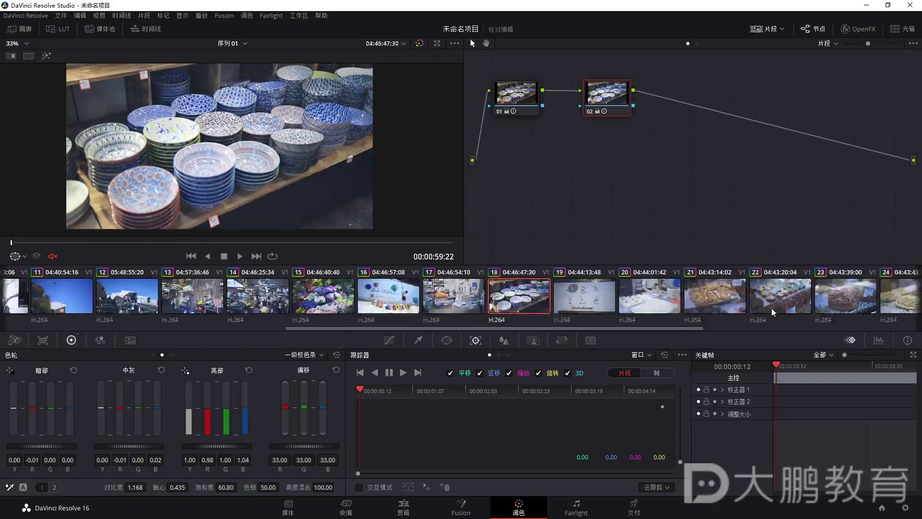
{"action": "left_click", "coordinate": [618, 304]}
{"action": "left_click", "coordinate": [675, 296]}
{"action": "left_click", "coordinate": [739, 300]}
{"action": "scroll", "coordinate": [189, 299], "scroll_direction": "down", "scroll_amount": 3}
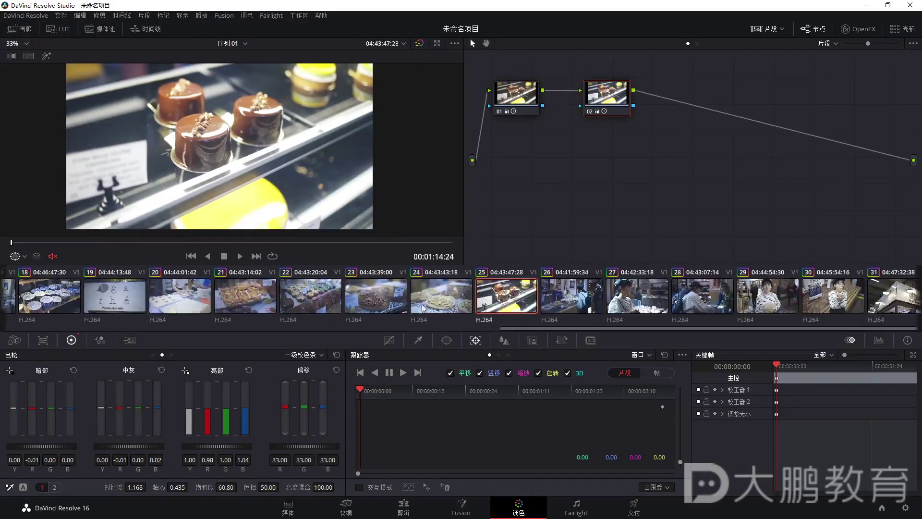
{"action": "left_click", "coordinate": [180, 302]}
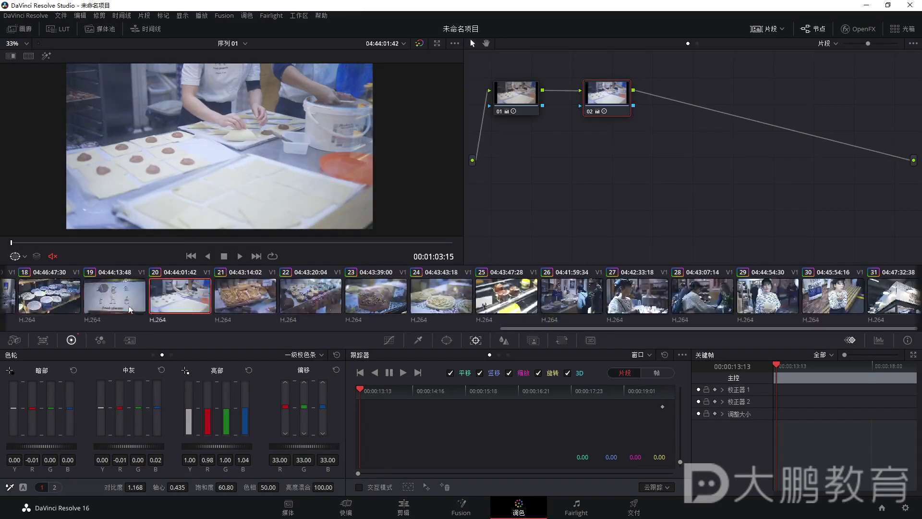
Compare the shop sign shot in clip 19 with node 02 off and on, leaving the node enabled
{"action": "key", "text": "Up"}
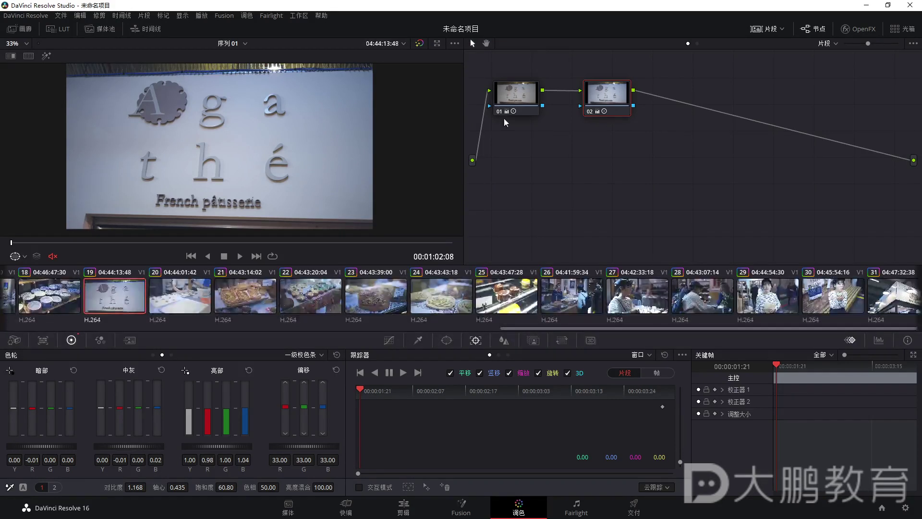
{"action": "left_click", "coordinate": [589, 111]}
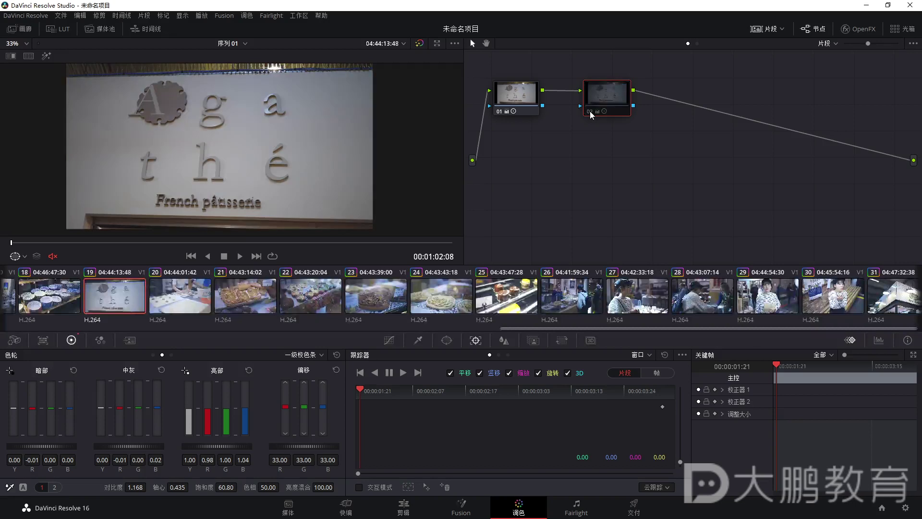
{"action": "left_click", "coordinate": [590, 111]}
{"action": "left_click", "coordinate": [590, 111]}
{"action": "left_click", "coordinate": [589, 111]}
{"action": "left_click", "coordinate": [589, 111]}
{"action": "key", "text": "space"}
{"action": "left_click", "coordinate": [589, 111]}
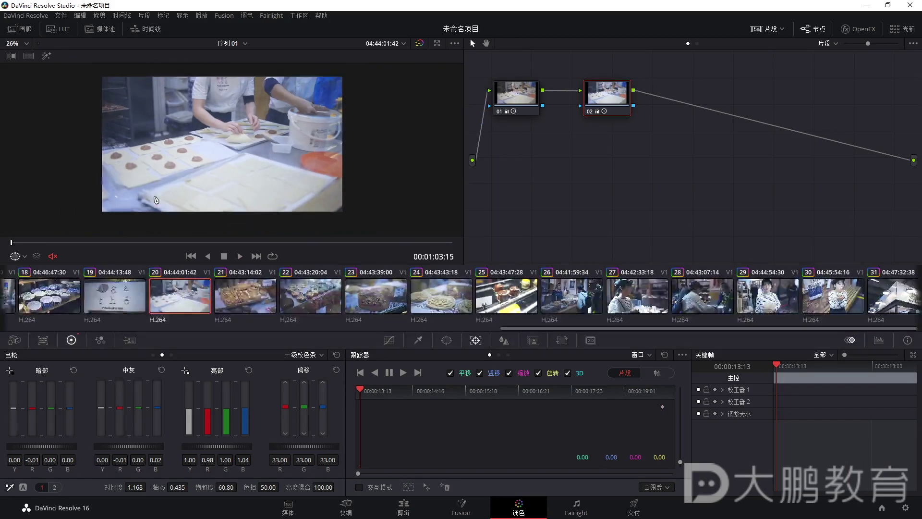
Inspect the pastry-making shot in clip 20 in an enlarged viewer with the clip thumbnails hidden, and show the thumbnails again
{"action": "scroll", "coordinate": [216, 191], "scroll_direction": "up", "scroll_amount": 1}
{"action": "scroll", "coordinate": [215, 191], "scroll_direction": "up", "scroll_amount": 2}
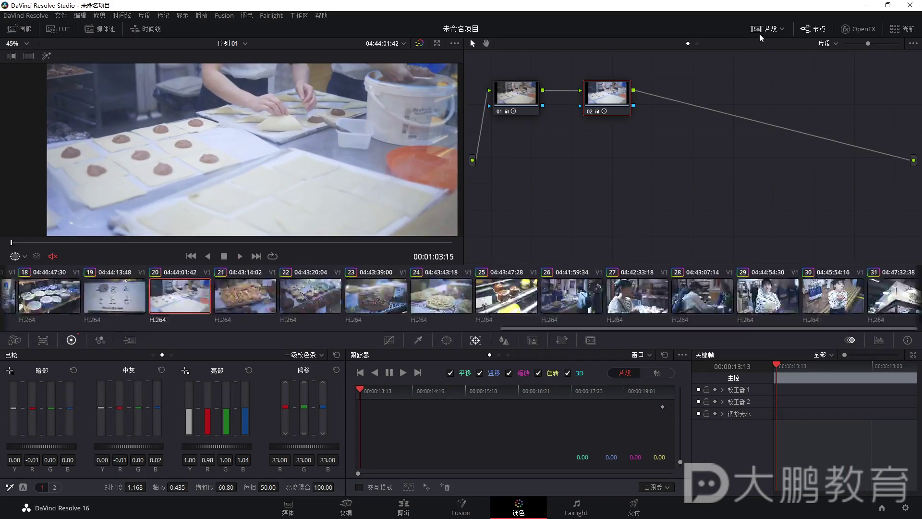
{"action": "left_click", "coordinate": [760, 31]}
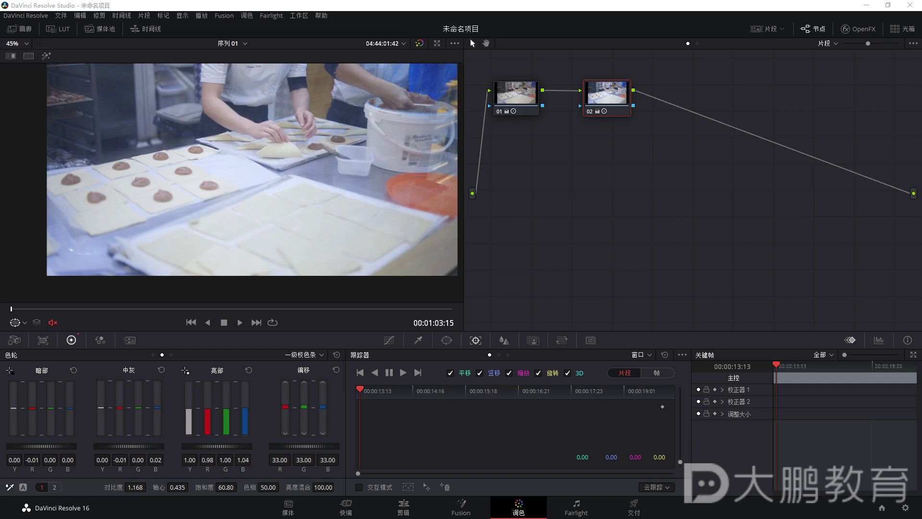
{"action": "scroll", "coordinate": [322, 187], "scroll_direction": "down", "scroll_amount": 2}
{"action": "scroll", "coordinate": [313, 185], "scroll_direction": "up", "scroll_amount": 3}
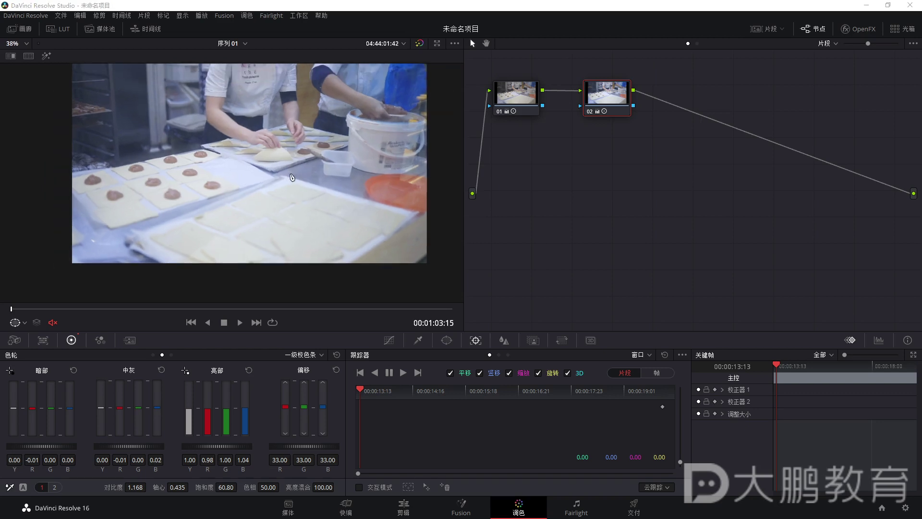
{"action": "scroll", "coordinate": [292, 177], "scroll_direction": "down", "scroll_amount": 1}
{"action": "scroll", "coordinate": [292, 177], "scroll_direction": "up", "scroll_amount": 1}
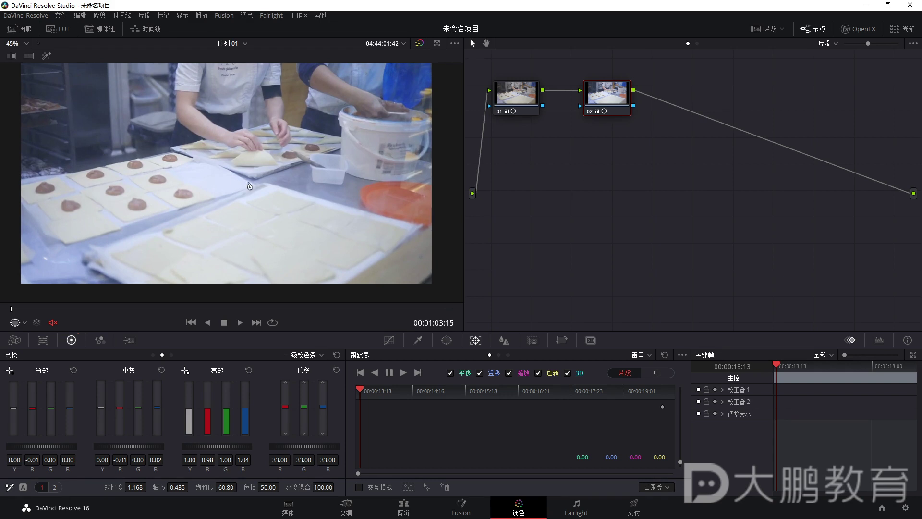
{"action": "left_click", "coordinate": [767, 31]}
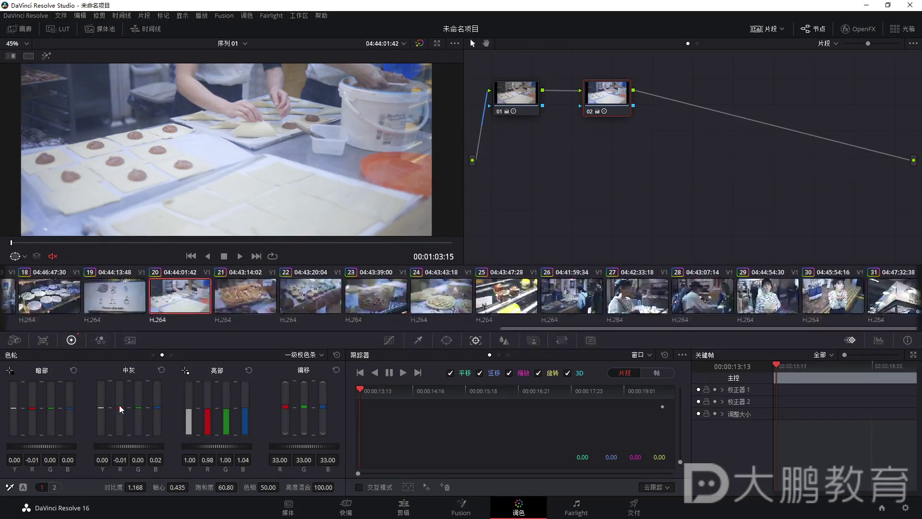
On clip 20, set node 02's gamma to 0.01 for red and 0.00 for blue, checking against the ungraded node
{"action": "left_click_drag", "start_coordinate": [120, 411], "coordinate": [120, 409]}
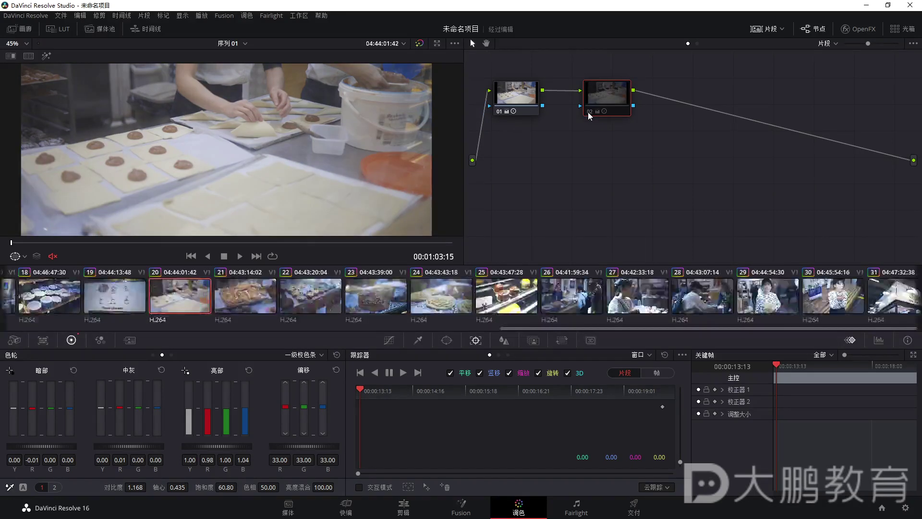
{"action": "scroll", "coordinate": [284, 179], "scroll_direction": "down", "scroll_amount": 2}
{"action": "scroll", "coordinate": [283, 179], "scroll_direction": "down", "scroll_amount": 1}
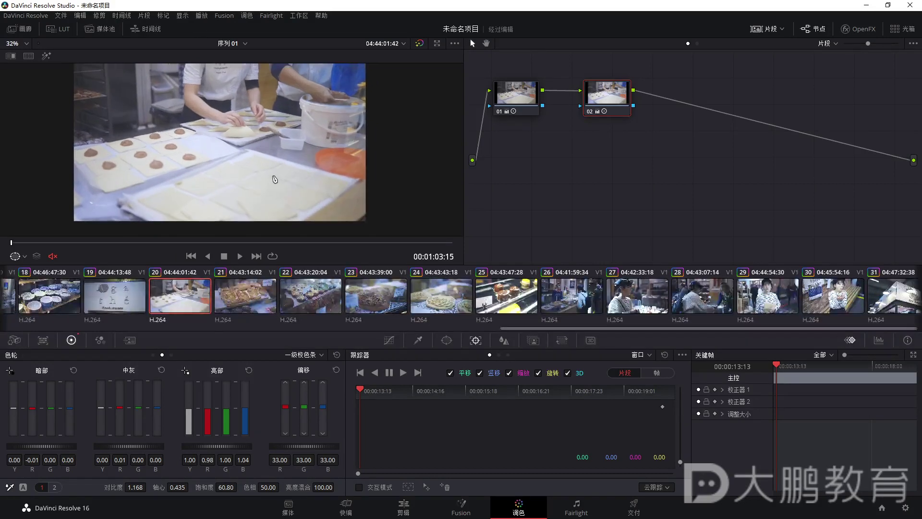
Apply clip 20's grade to clips 21 through 25 and check the result on clips 21, 23 and 24
{"action": "left_click_drag", "start_coordinate": [235, 303], "coordinate": [576, 313]}
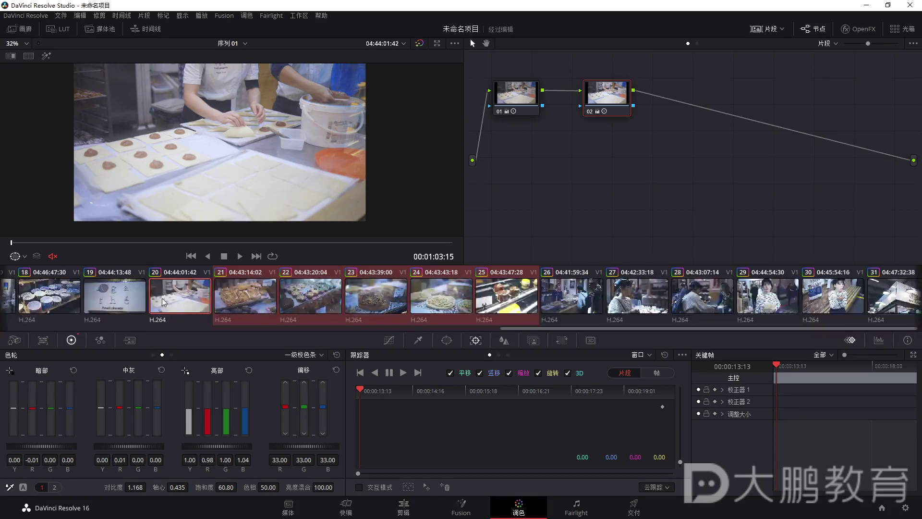
{"action": "left_click", "coordinate": [244, 305]}
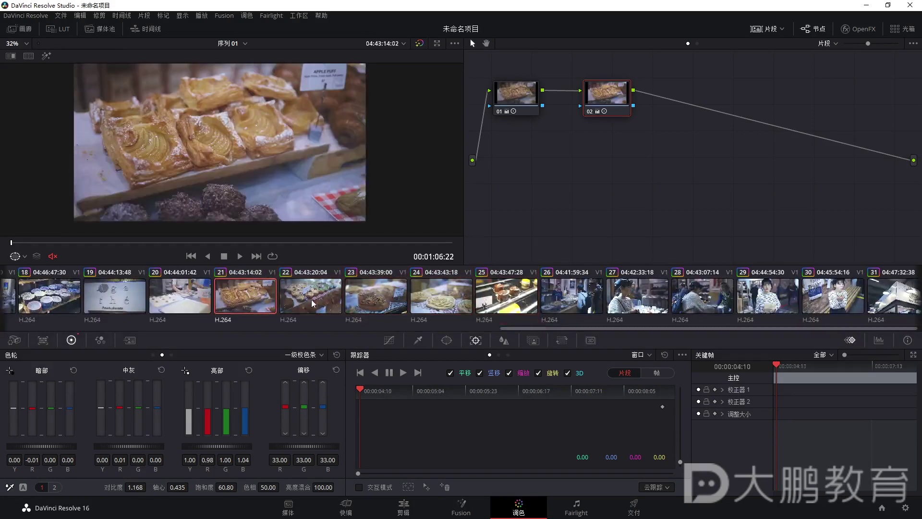
{"action": "left_click", "coordinate": [589, 114]}
{"action": "left_click", "coordinate": [588, 113]}
{"action": "left_click", "coordinate": [390, 293]}
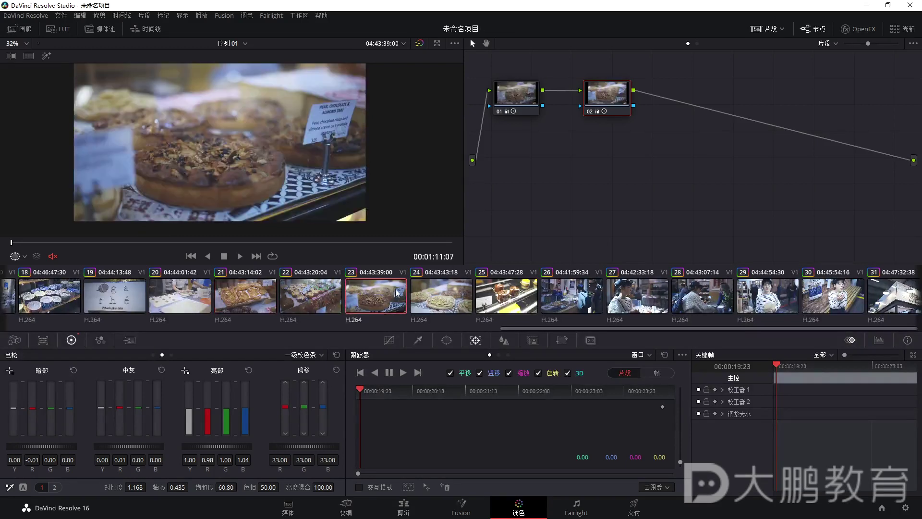
{"action": "left_click", "coordinate": [442, 304]}
{"action": "left_click", "coordinate": [401, 303]}
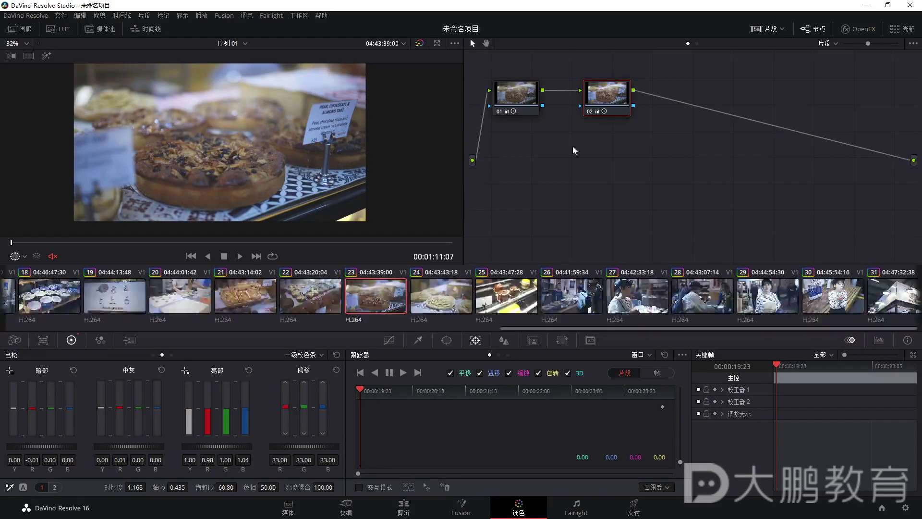
On clip 23, raise node 02's master gamma to 0.02, gain to 1.07 and lift to 0.01, and play a stretch to check
{"action": "left_click_drag", "start_coordinate": [135, 450], "coordinate": [140, 449]}
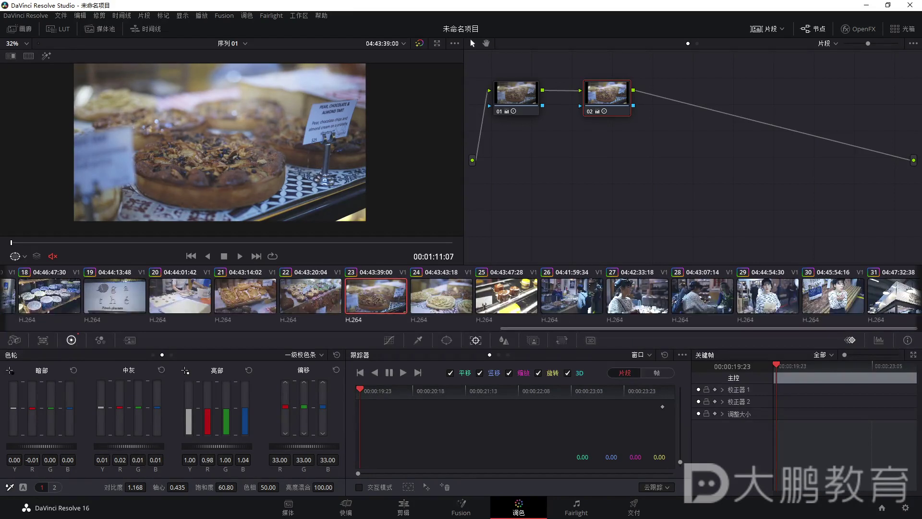
{"action": "left_click_drag", "start_coordinate": [202, 452], "coordinate": [216, 449]}
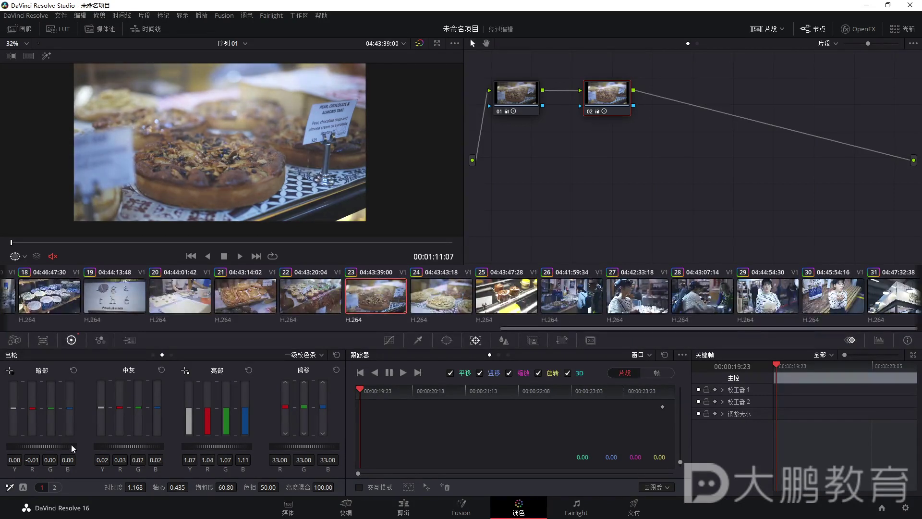
{"action": "left_click_drag", "start_coordinate": [47, 448], "coordinate": [52, 448]}
{"action": "key", "text": "ctrl+d"}
{"action": "key", "text": "ctrl+d"}
{"action": "scroll", "coordinate": [217, 182], "scroll_direction": "down", "scroll_amount": 1}
{"action": "scroll", "coordinate": [218, 182], "scroll_direction": "up", "scroll_amount": 2}
{"action": "key", "text": "space"}
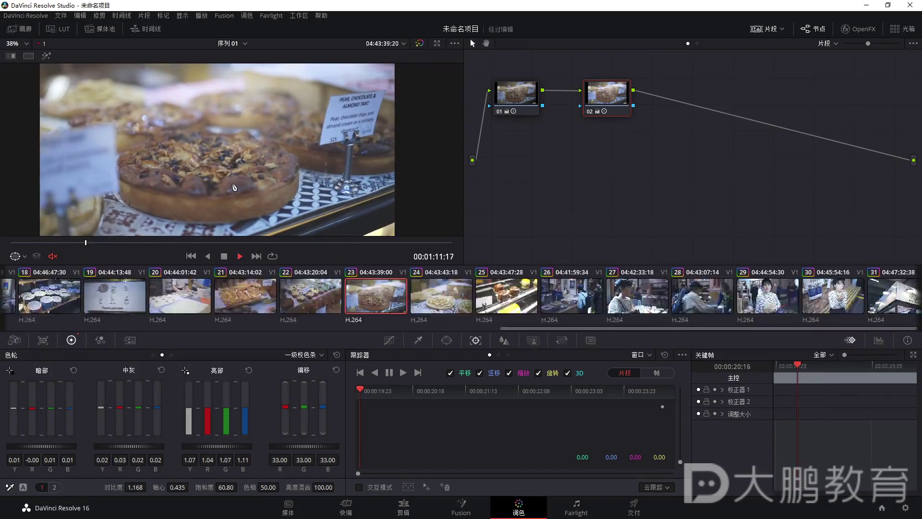
{"action": "key", "text": "space"}
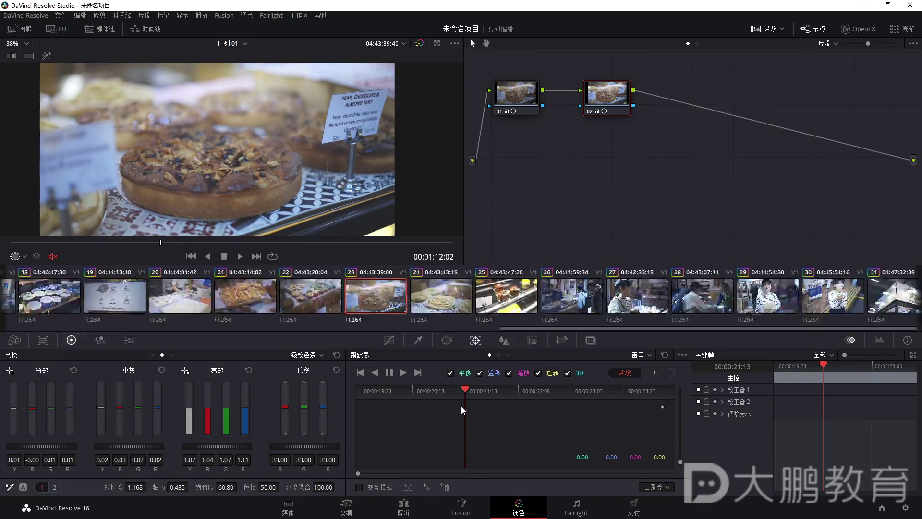
Add serial node 03 with a circular window, stretched into a wide ellipse of about size 39 and aspect 69 around the front tart
{"action": "key", "text": "alt+s"}
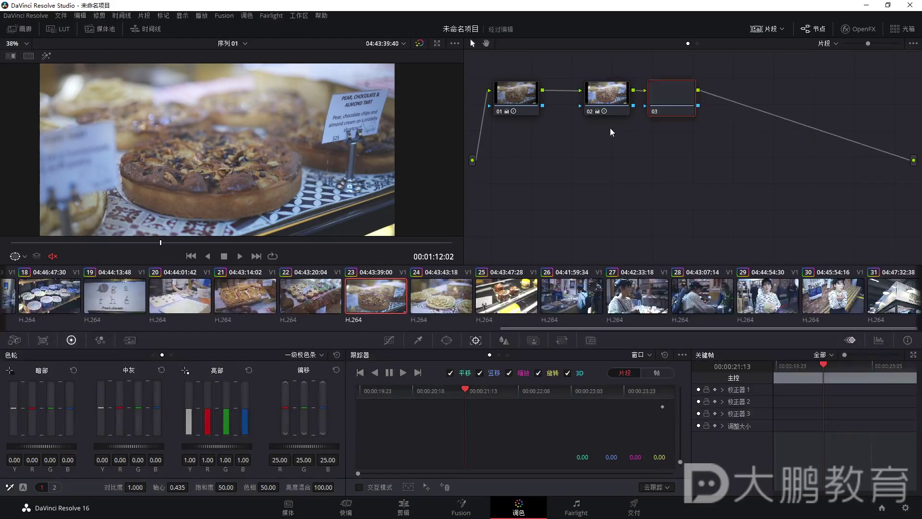
{"action": "left_click", "coordinate": [447, 340]}
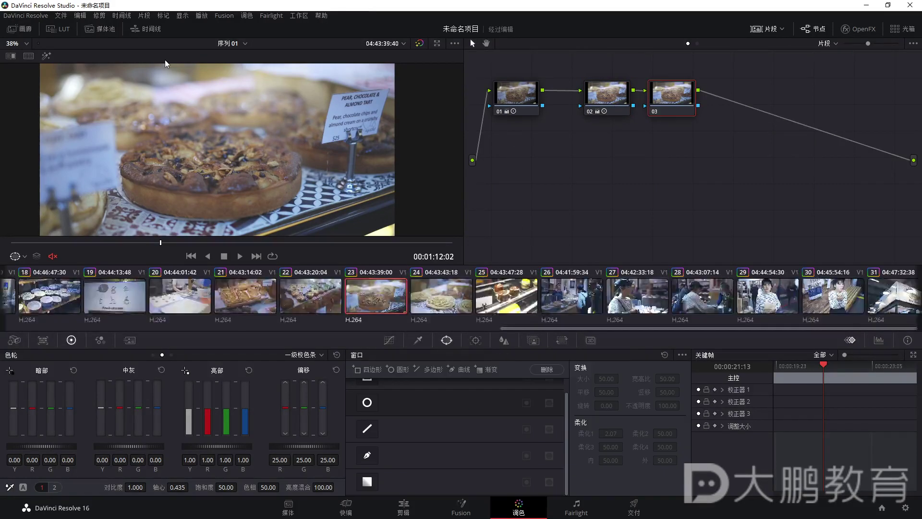
{"action": "left_click", "coordinate": [367, 402]}
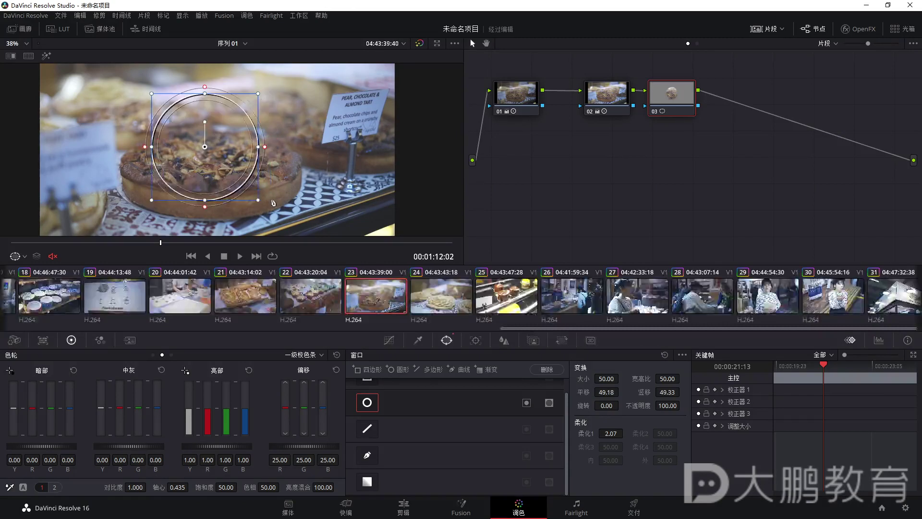
{"action": "left_click_drag", "start_coordinate": [261, 204], "coordinate": [327, 168]}
{"action": "left_click_drag", "start_coordinate": [210, 75], "coordinate": [210, 94]}
{"action": "left_click_drag", "start_coordinate": [223, 152], "coordinate": [224, 144]}
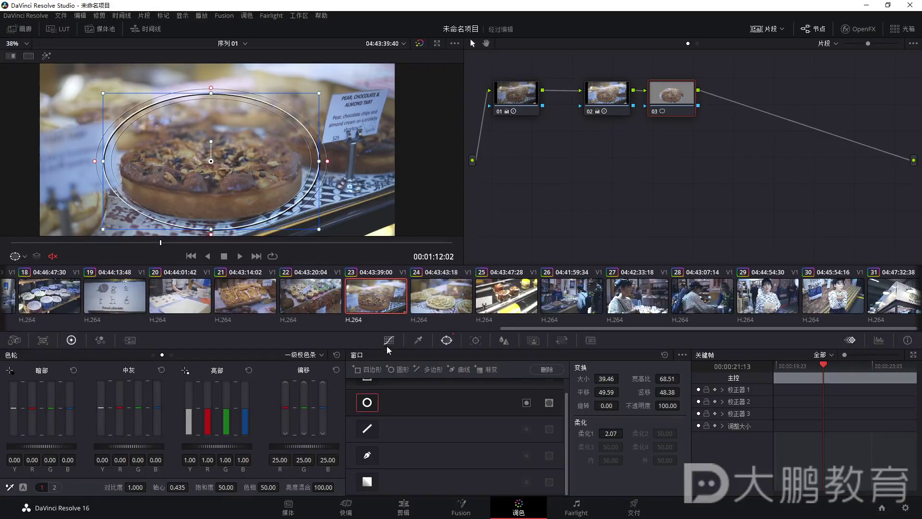
Raise node 03's master gamma to 0.04 using the primary wheels, and switch back to the primary bars
{"action": "left_click", "coordinate": [307, 355]}
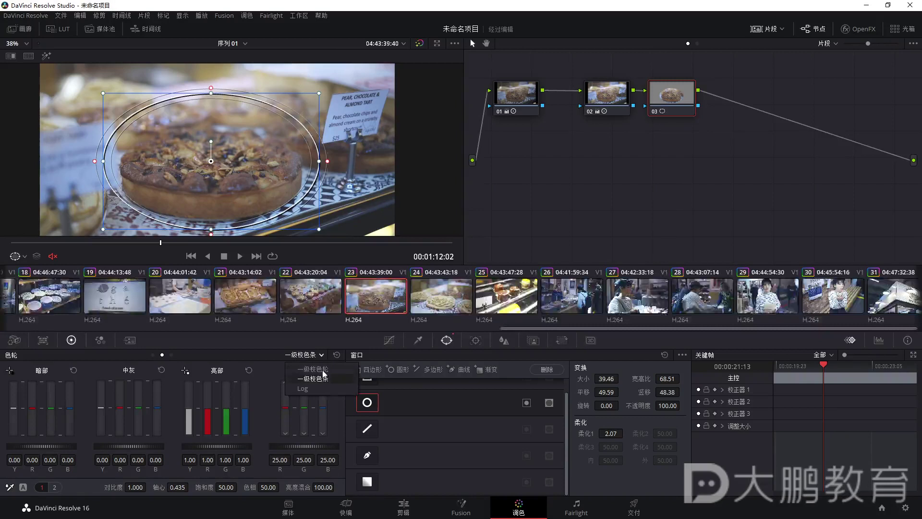
{"action": "left_click", "coordinate": [314, 369]}
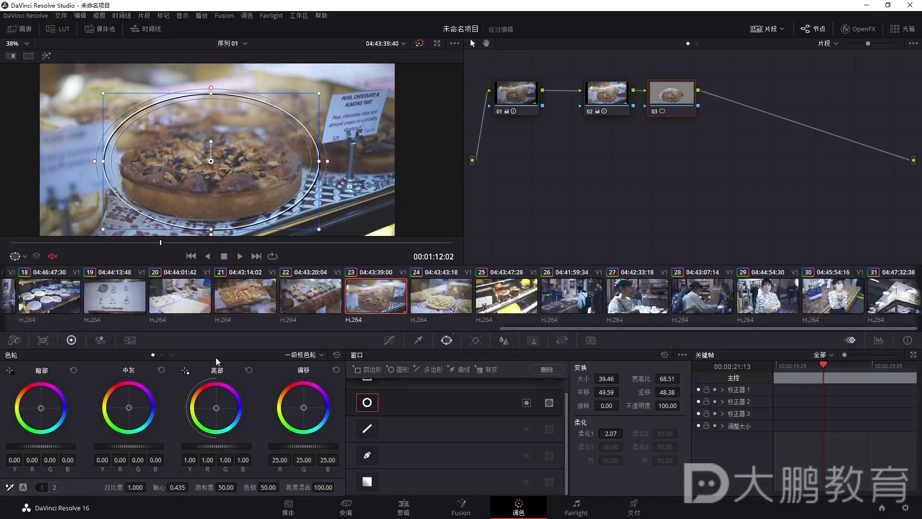
{"action": "left_click_drag", "start_coordinate": [121, 446], "coordinate": [126, 446]}
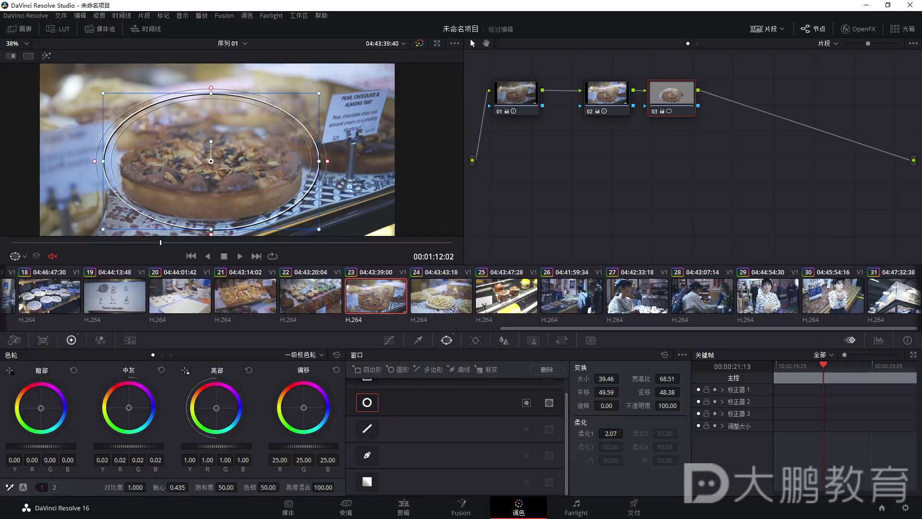
{"action": "left_click", "coordinate": [307, 354]}
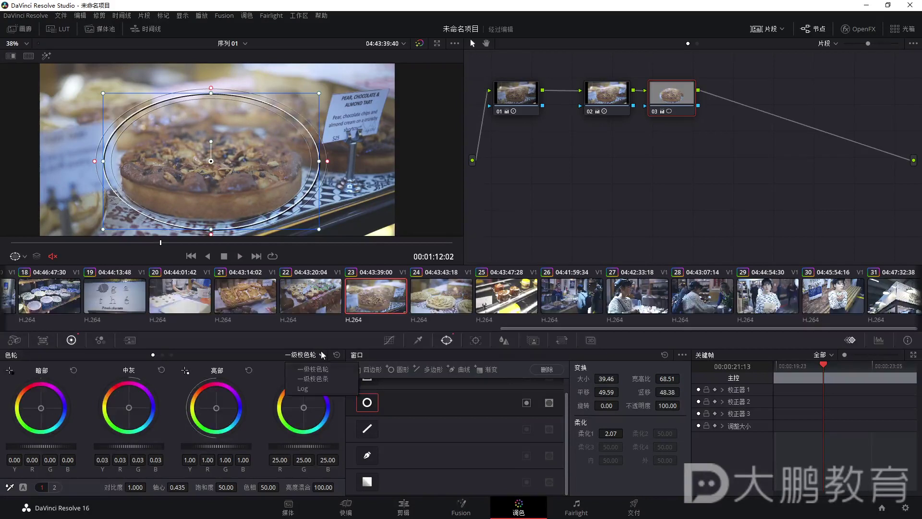
{"action": "left_click", "coordinate": [312, 379]}
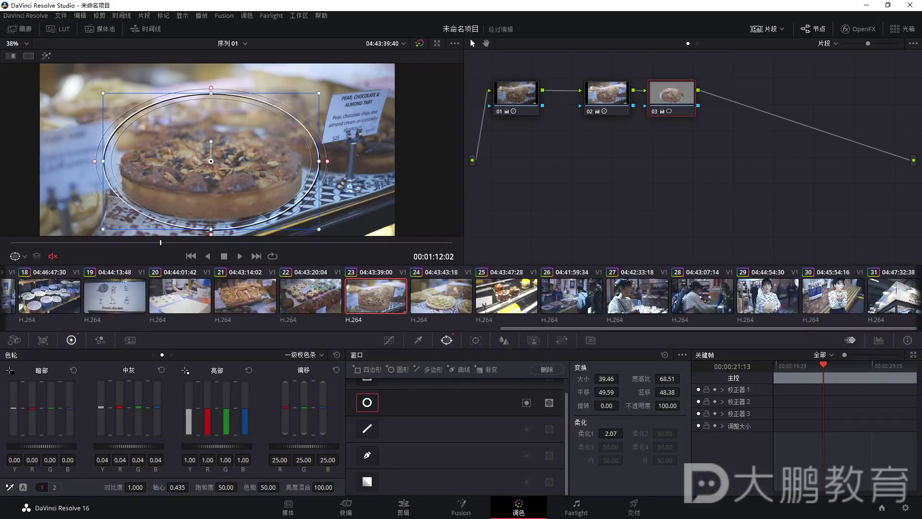
Lower node 03's master gamma to 0.03 and check the windowed area with the highlight view and the node switched off and on
{"action": "left_click_drag", "start_coordinate": [129, 446], "coordinate": [125, 446]}
{"action": "key", "text": "ctrl+d"}
{"action": "key", "text": "ctrl+d"}
{"action": "left_click", "coordinate": [46, 56]}
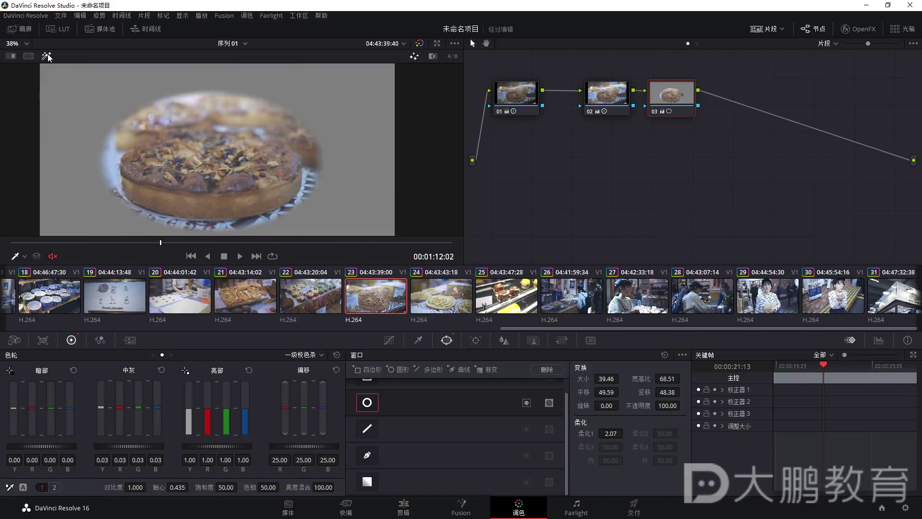
{"action": "left_click", "coordinate": [46, 56]}
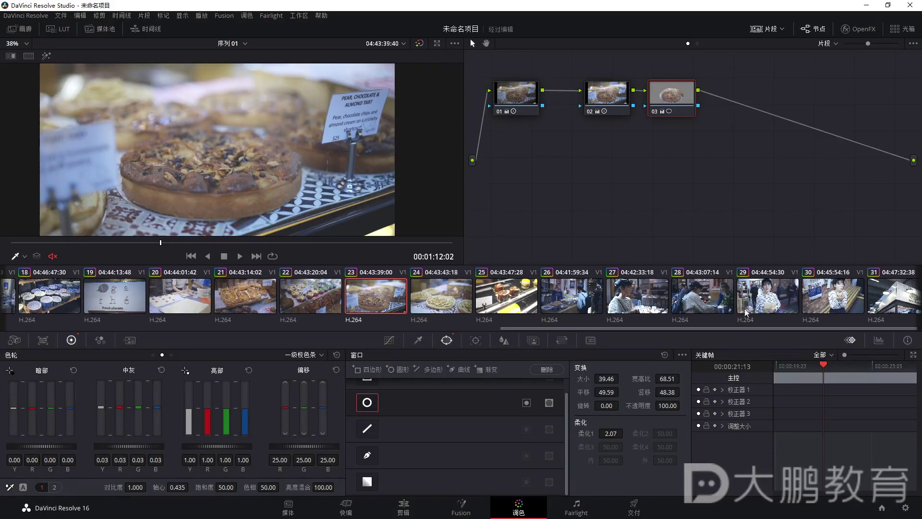
{"action": "left_click", "coordinate": [654, 114]}
{"action": "left_click", "coordinate": [654, 113]}
Widen the circular window's soft edge to about 3.48, compare with node 03 off and on, and turn off the viewer's window overlay
{"action": "left_click", "coordinate": [19, 256]}
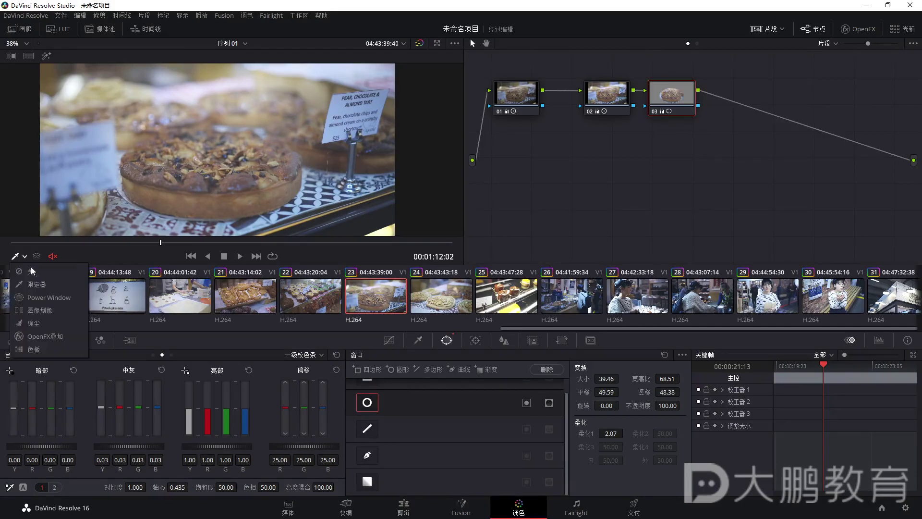
{"action": "left_click", "coordinate": [48, 311]}
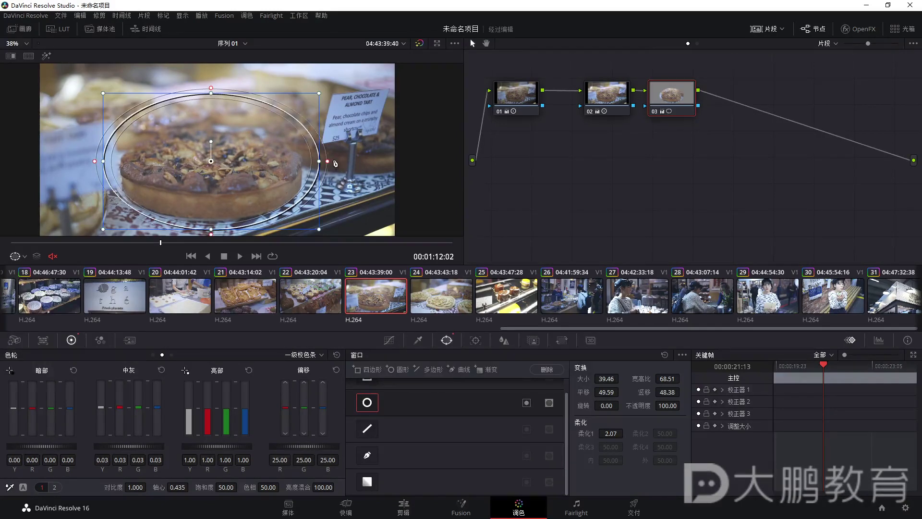
{"action": "left_click_drag", "start_coordinate": [330, 164], "coordinate": [333, 164]}
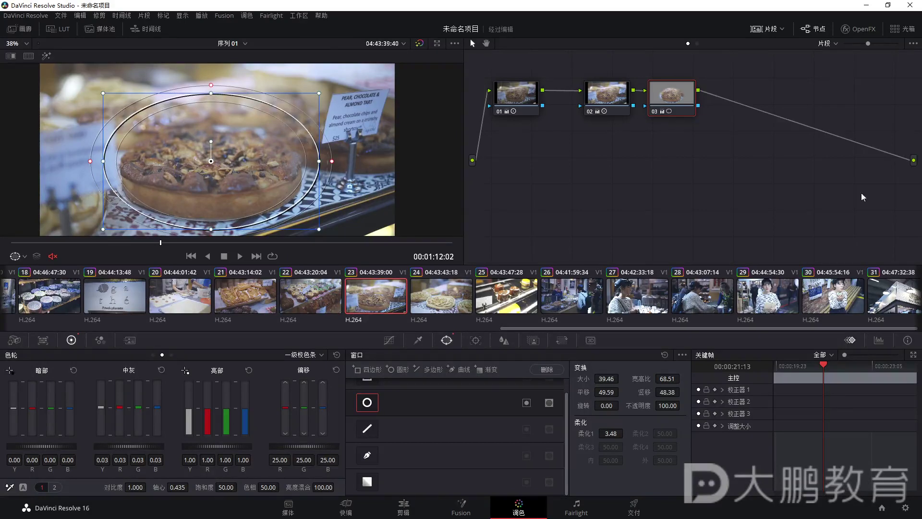
{"action": "left_click", "coordinate": [654, 112]}
{"action": "left_click", "coordinate": [654, 112]}
{"action": "left_click", "coordinate": [16, 256]}
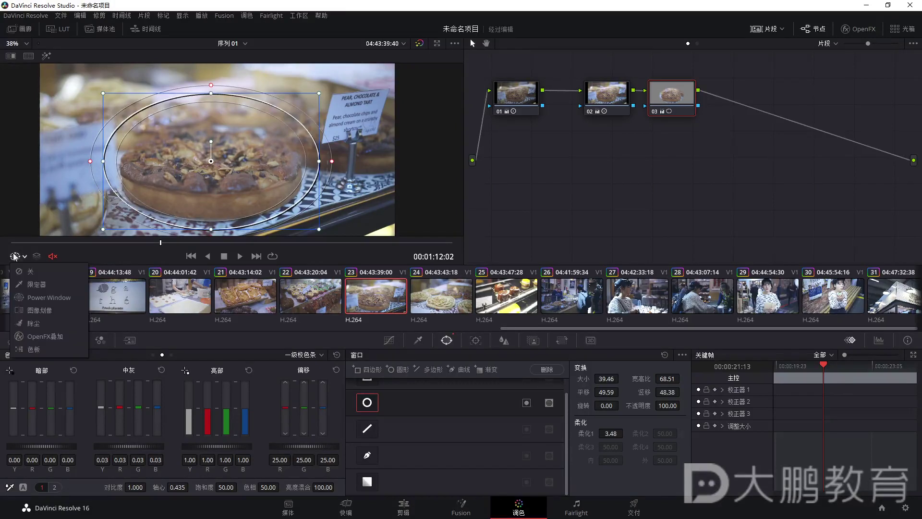
{"action": "left_click", "coordinate": [29, 271]}
{"action": "scroll", "coordinate": [296, 180], "scroll_direction": "down", "scroll_amount": 3}
{"action": "scroll", "coordinate": [296, 180], "scroll_direction": "up", "scroll_amount": 1}
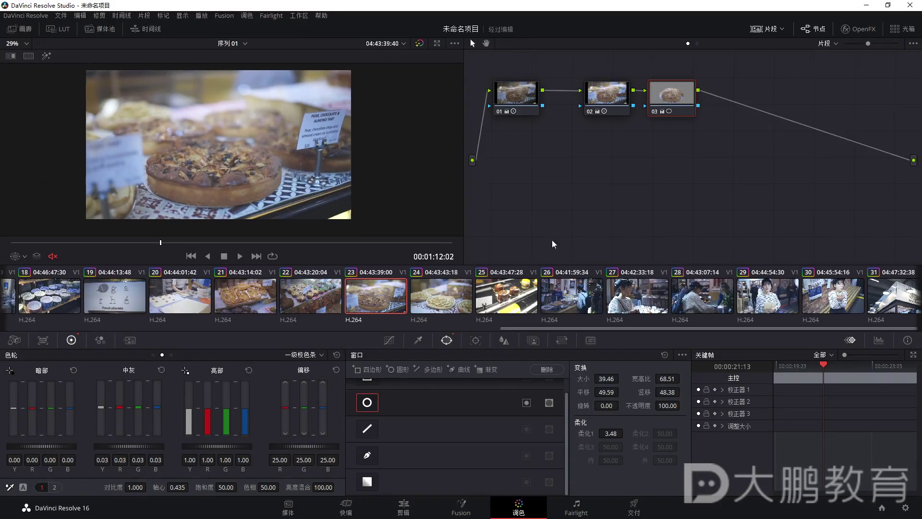
Compare clips 24 and 25 with node 02 off and on
{"action": "left_click", "coordinate": [453, 288]}
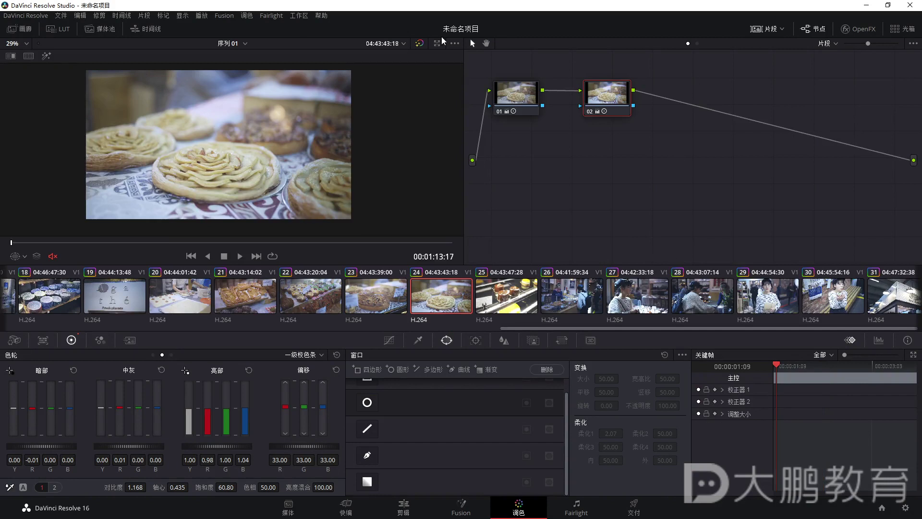
{"action": "left_click", "coordinate": [590, 112]}
{"action": "left_click", "coordinate": [590, 112]}
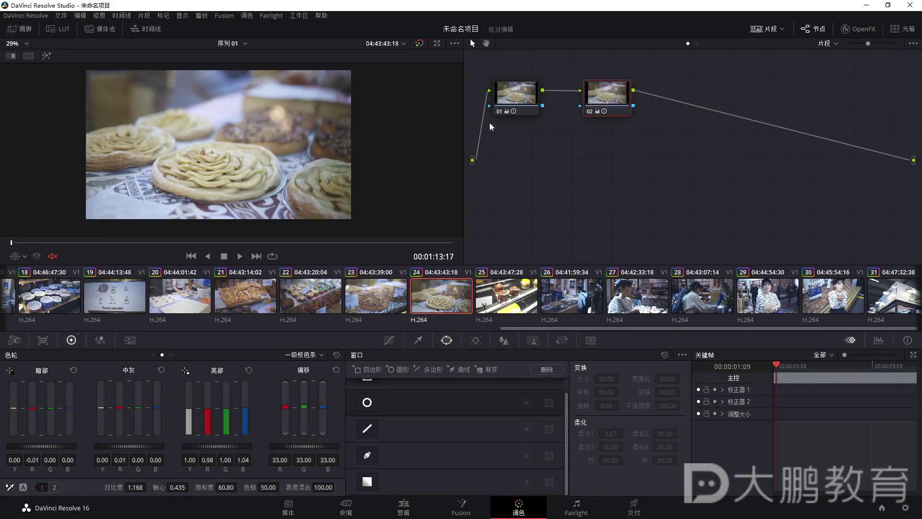
{"action": "key", "text": "Down"}
{"action": "left_click", "coordinate": [590, 112]}
{"action": "left_click", "coordinate": [590, 112]}
{"action": "scroll", "coordinate": [267, 171], "scroll_direction": "down", "scroll_amount": 1}
{"action": "scroll", "coordinate": [267, 172], "scroll_direction": "up", "scroll_amount": 2}
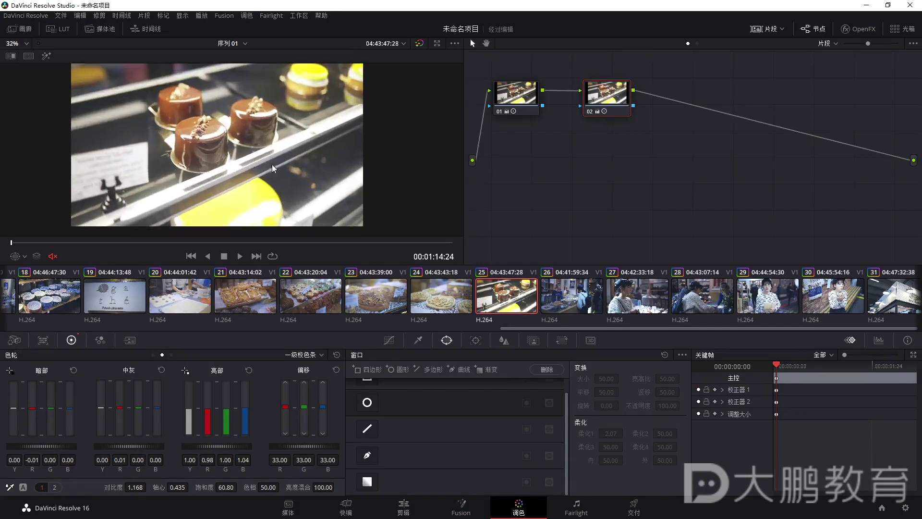
On clip 26, raise node 02's master gamma to 0.02, gain to 1.14 and lift to 0.01, and compare with the node off
{"action": "key", "text": "Down"}
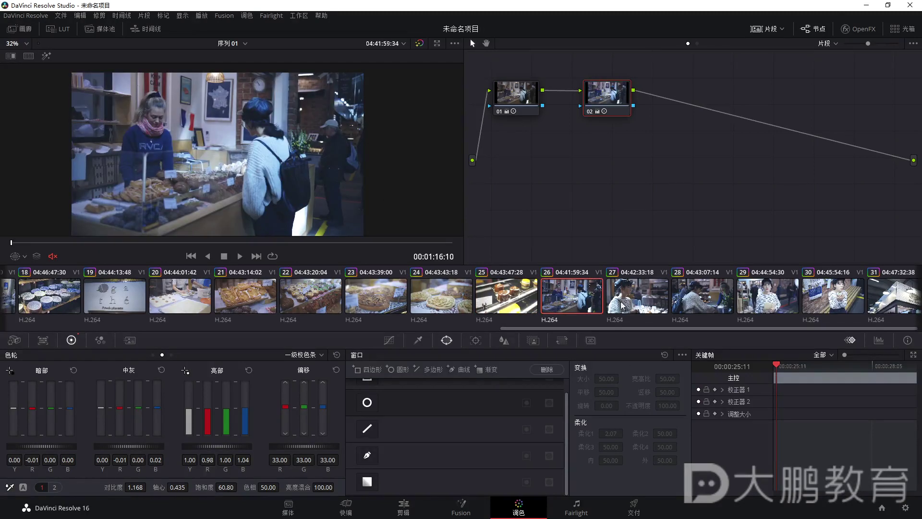
{"action": "scroll", "coordinate": [621, 295], "scroll_direction": "down", "scroll_amount": 1}
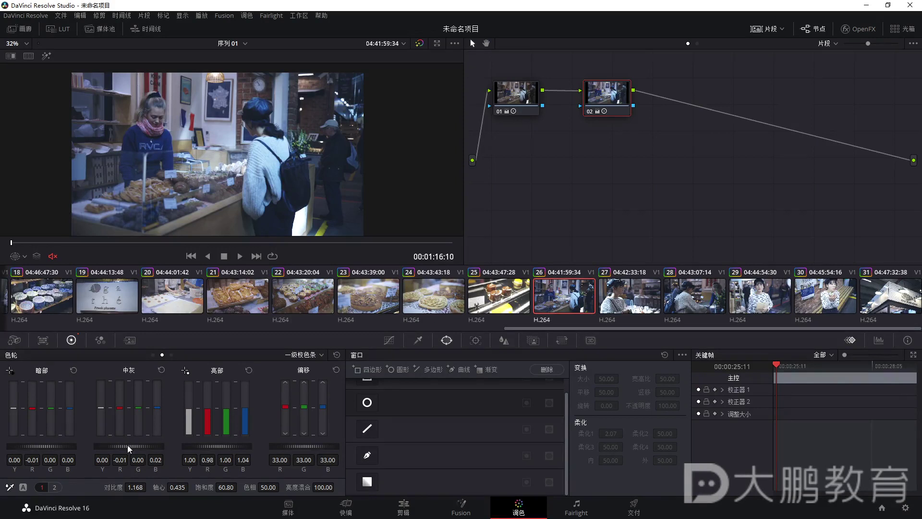
{"action": "left_click_drag", "start_coordinate": [128, 446], "coordinate": [259, 439]}
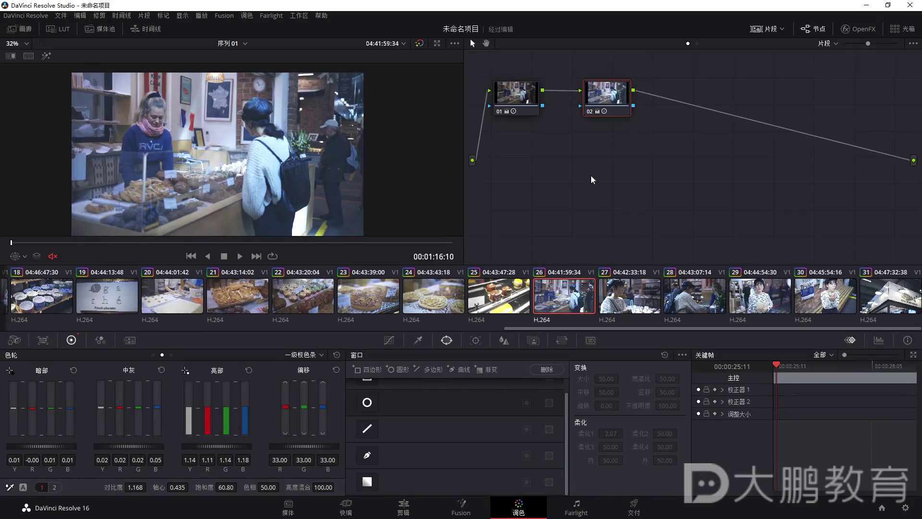
{"action": "left_click", "coordinate": [592, 112]}
{"action": "left_click", "coordinate": [592, 113]}
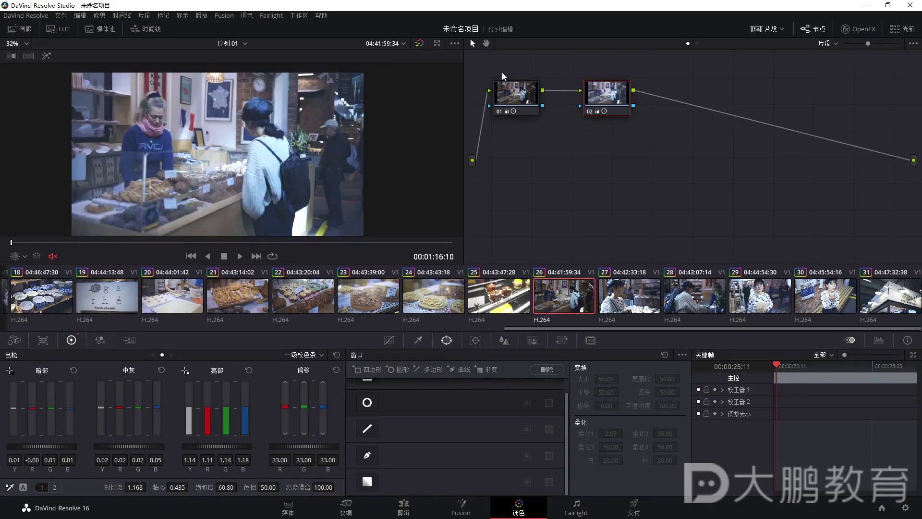
{"action": "left_click", "coordinate": [592, 113]}
{"action": "left_click", "coordinate": [592, 113]}
Apply clip 26's grade to clips 27 through 31 and check the result on clips 29 and 27
{"action": "left_click_drag", "start_coordinate": [631, 306], "coordinate": [896, 303]}
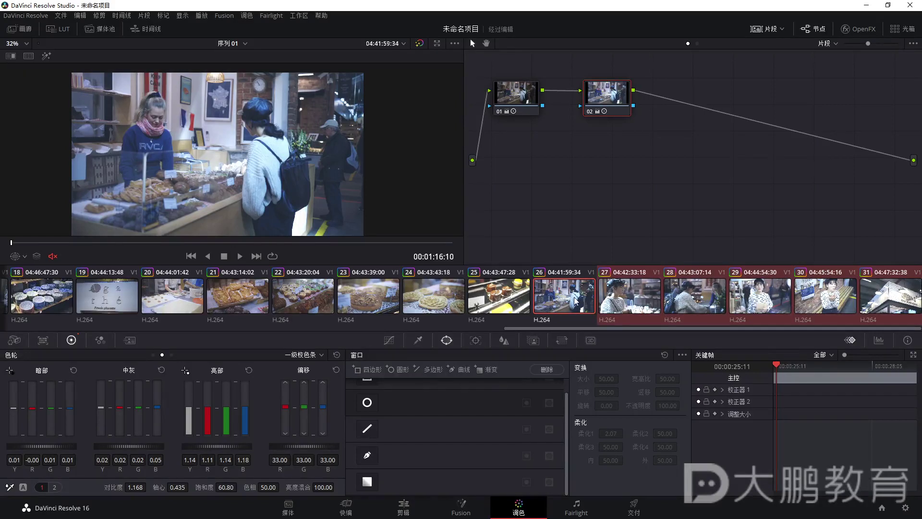
{"action": "left_click", "coordinate": [646, 299]}
{"action": "left_click", "coordinate": [779, 303]}
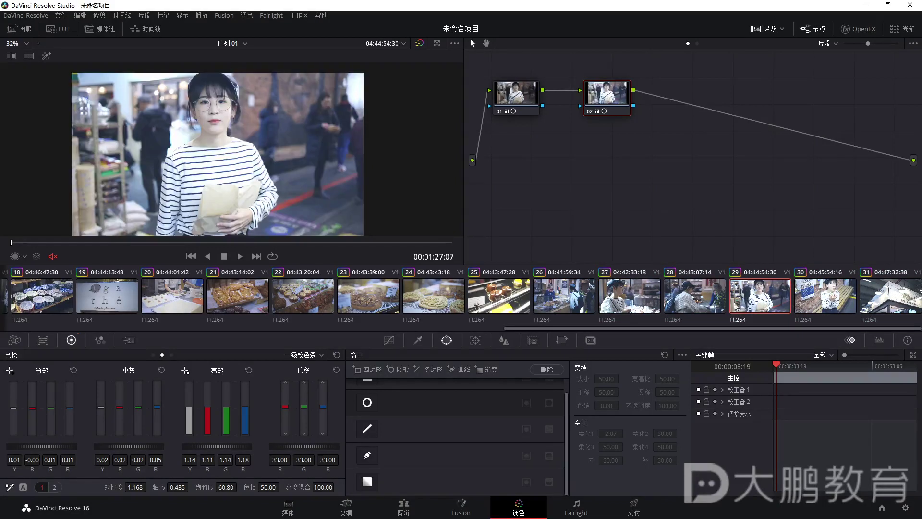
{"action": "left_click", "coordinate": [630, 301]}
{"action": "scroll", "coordinate": [274, 164], "scroll_direction": "down", "scroll_amount": 1}
{"action": "scroll", "coordinate": [275, 164], "scroll_direction": "up", "scroll_amount": 1}
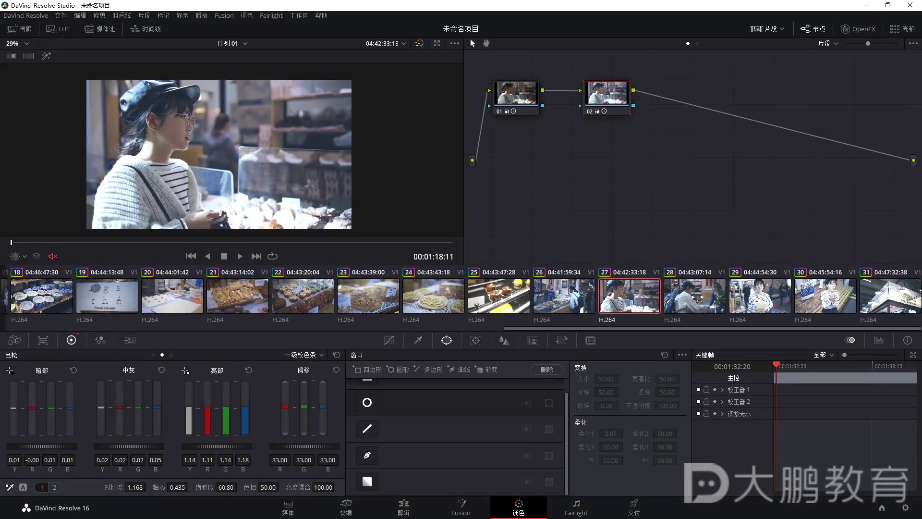
On clip 28, raise node 02's master gain to 1.22, reduce the contrast to 1.134, lower the master lift, and compare with the node off
{"action": "key", "text": "Down"}
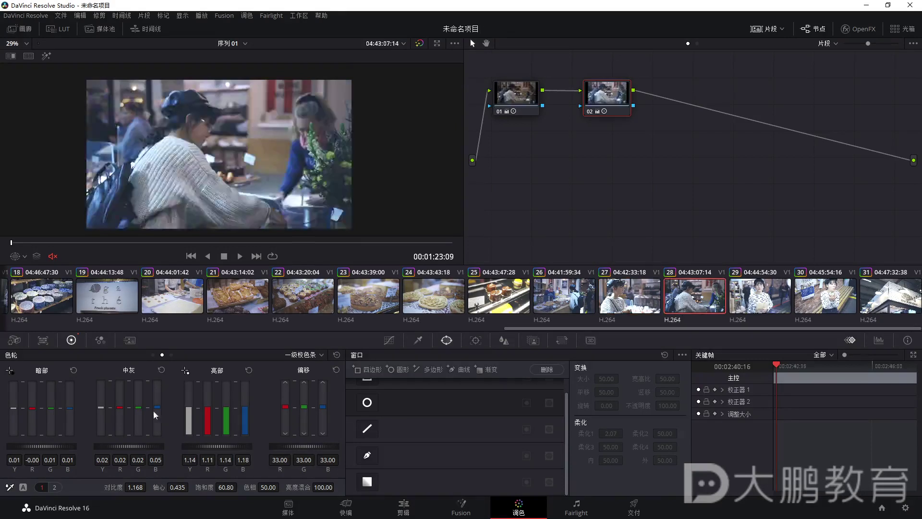
{"action": "left_click_drag", "start_coordinate": [223, 450], "coordinate": [272, 440]}
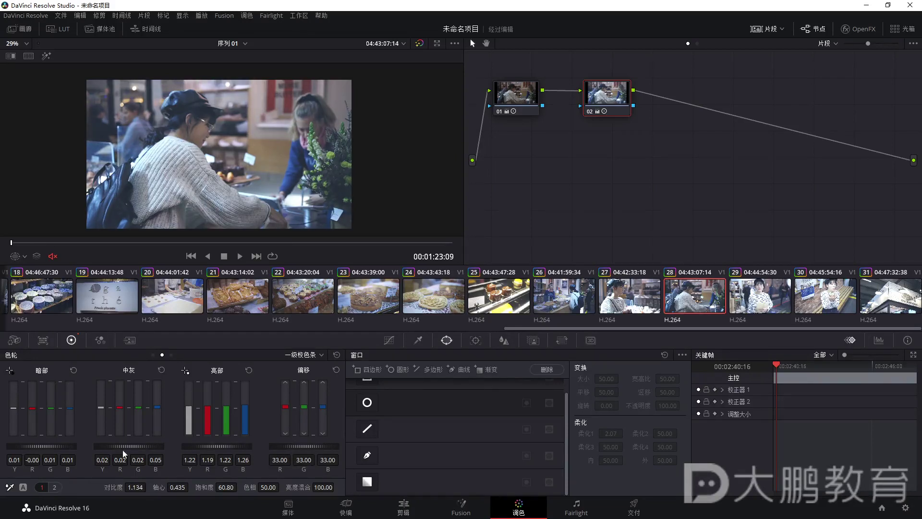
{"action": "left_click_drag", "start_coordinate": [44, 447], "coordinate": [26, 446]}
{"action": "left_click", "coordinate": [590, 111]}
{"action": "left_click", "coordinate": [590, 112]}
Check clip 29, compare clip 30 with node 02 off and on, and lower clip 30's master gain to 1.06
{"action": "left_click", "coordinate": [761, 296]}
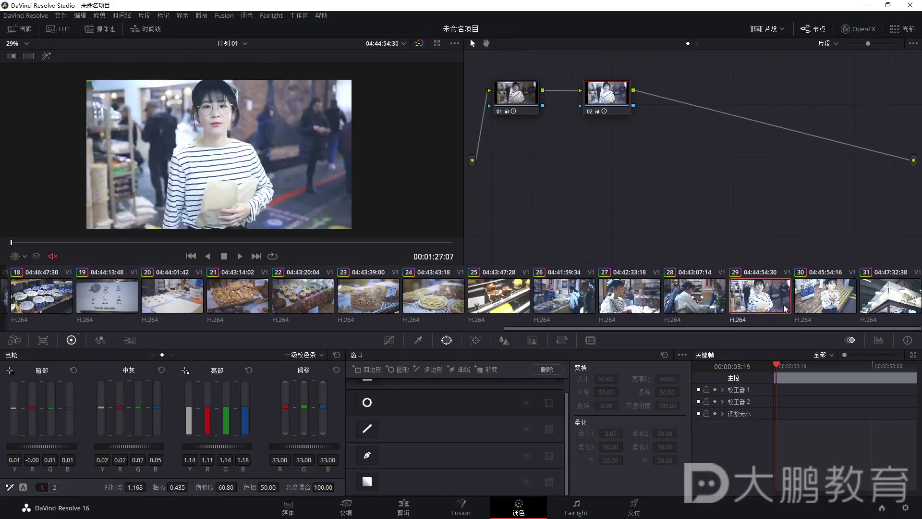
{"action": "left_click", "coordinate": [815, 303]}
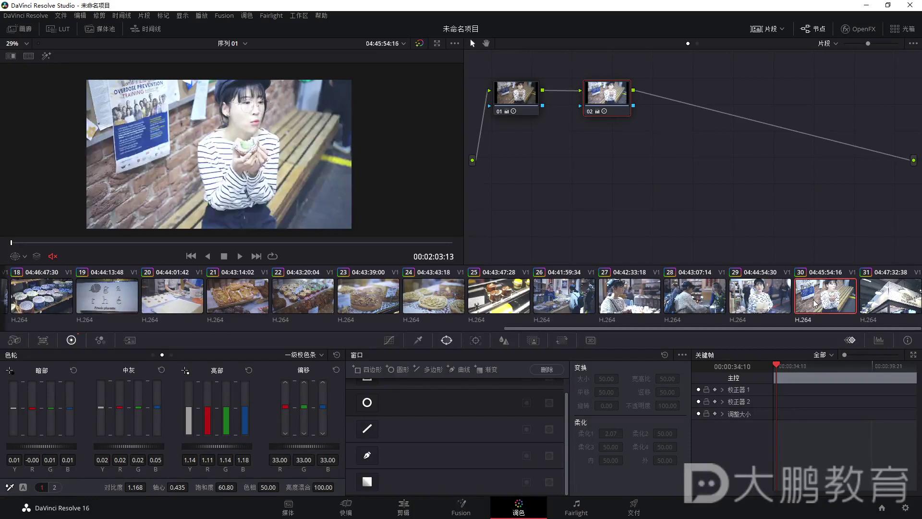
{"action": "left_click", "coordinate": [589, 113]}
{"action": "left_click", "coordinate": [589, 113]}
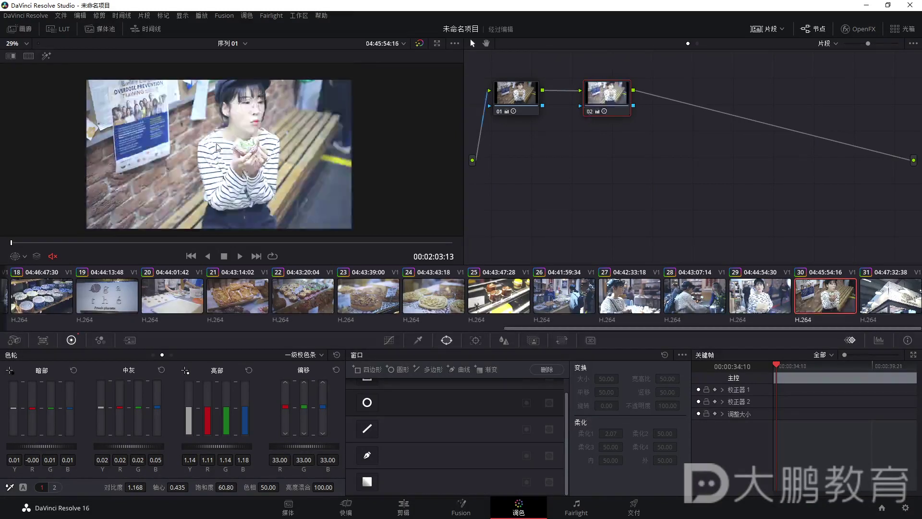
{"action": "scroll", "coordinate": [220, 159], "scroll_direction": "down", "scroll_amount": 1}
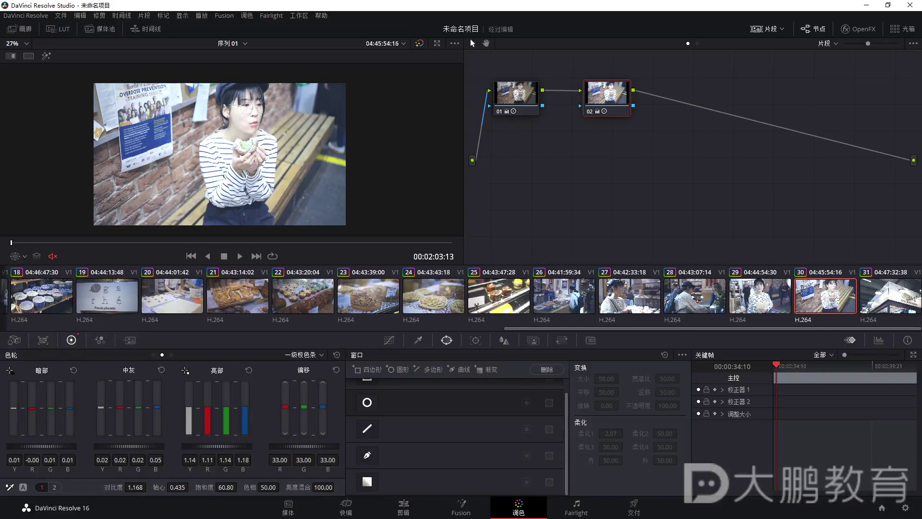
{"action": "left_click_drag", "start_coordinate": [217, 446], "coordinate": [188, 446]}
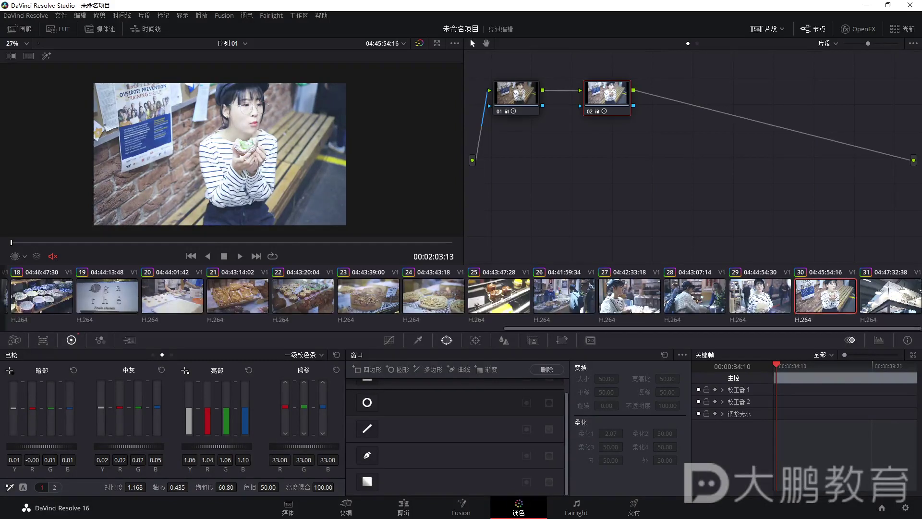
Play a stretch of clip 29 and raise node 02's master gamma to 0.03 and gain to 1.16
{"action": "left_click", "coordinate": [759, 305]}
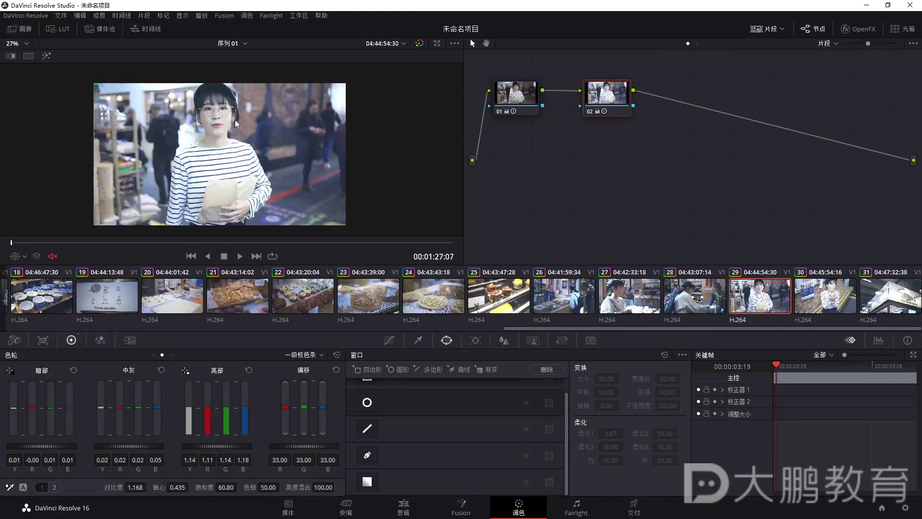
{"action": "key", "text": "space"}
{"action": "key", "text": "space"}
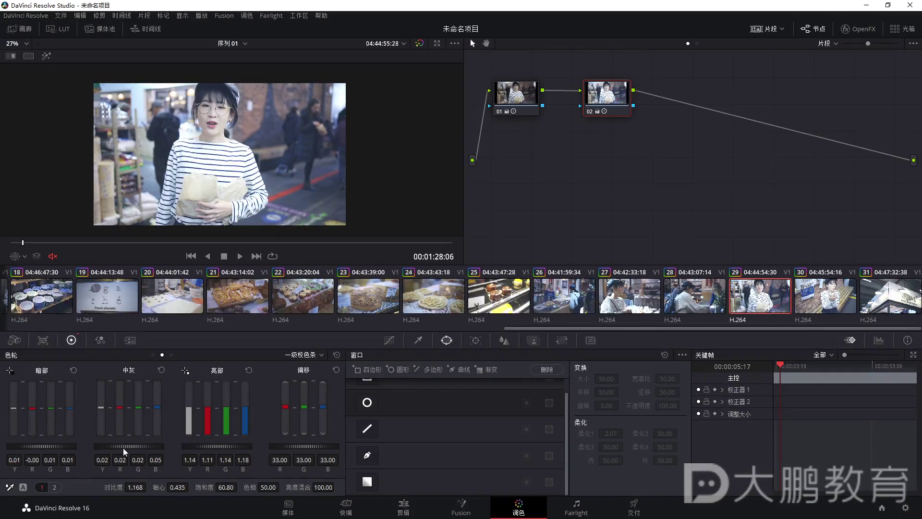
{"action": "left_click_drag", "start_coordinate": [129, 446], "coordinate": [135, 446]}
{"action": "left_click_drag", "start_coordinate": [217, 447], "coordinate": [219, 446]}
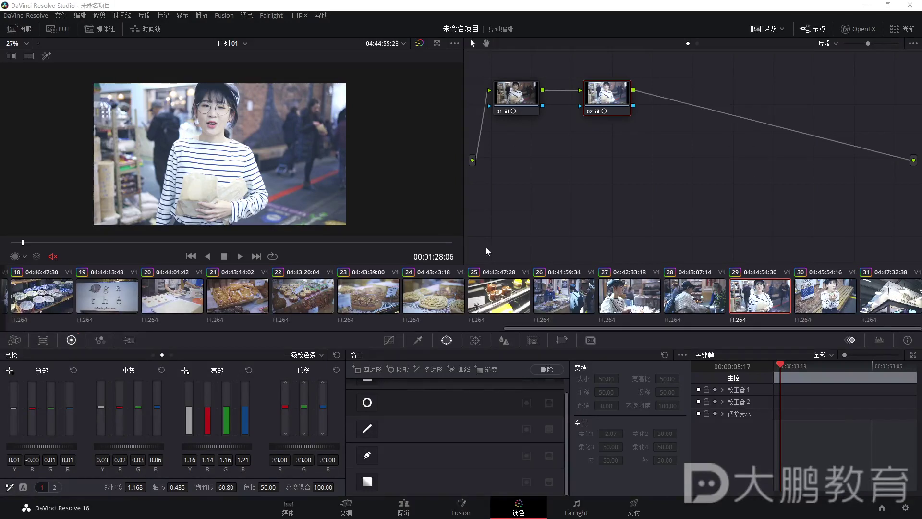
Hide the node graph, view the graded shot with the clip thumbnails hidden and shown, and review the timeline clips from clip 01
{"action": "left_click", "coordinate": [768, 30]}
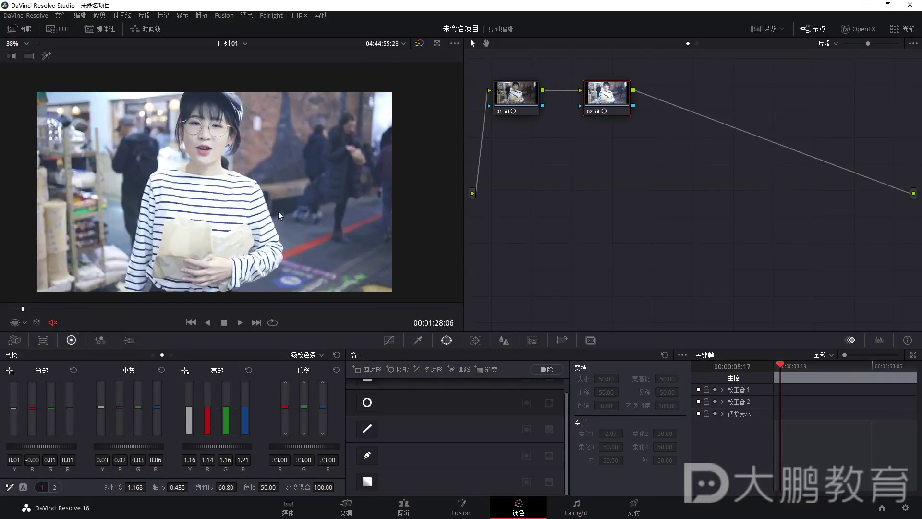
{"action": "left_click", "coordinate": [767, 30]}
{"action": "left_click", "coordinate": [801, 30]}
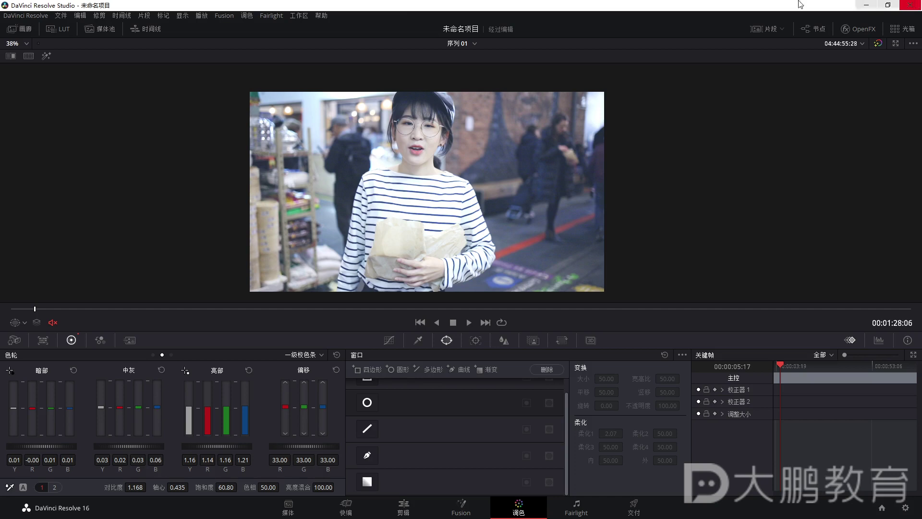
{"action": "left_click", "coordinate": [763, 28]}
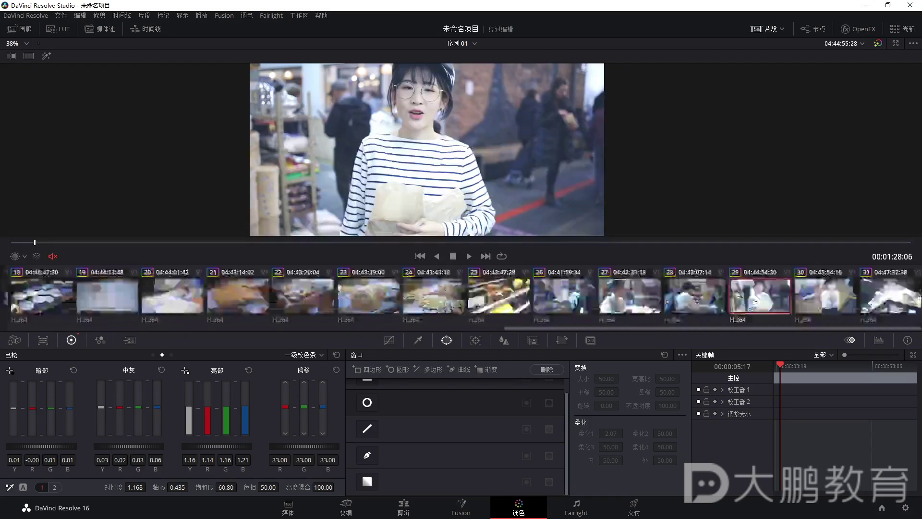
{"action": "left_click_drag", "start_coordinate": [732, 329], "coordinate": [33, 332]}
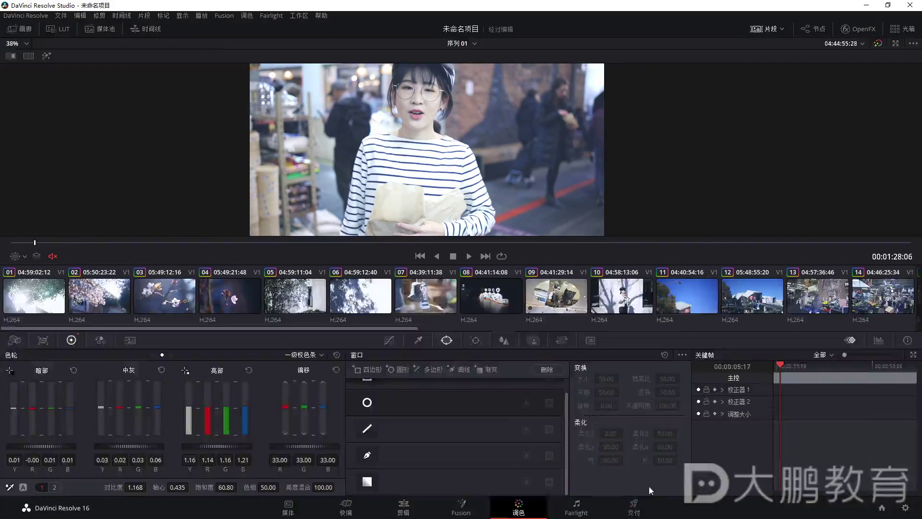
Switch to the Deliver page, choose the Premiere XML render preset and set the video codec to H.264
{"action": "left_click", "coordinate": [634, 505]}
{"action": "left_click_drag", "start_coordinate": [211, 137], "coordinate": [203, 212]}
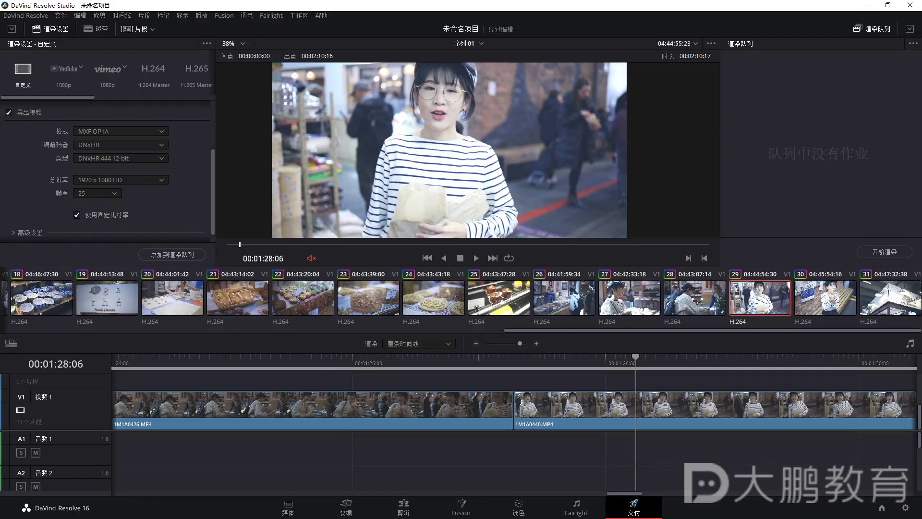
{"action": "left_click_drag", "start_coordinate": [59, 96], "coordinate": [250, 95]}
{"action": "left_click", "coordinate": [63, 71]}
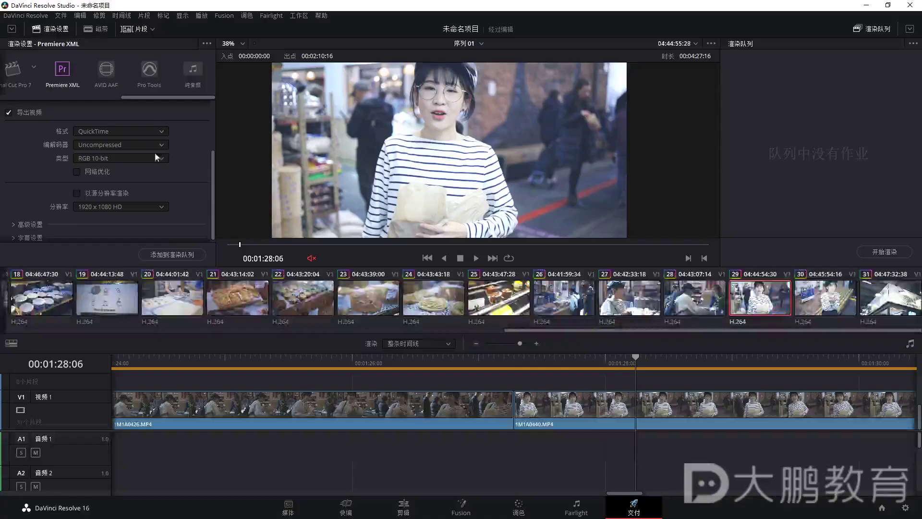
{"action": "left_click", "coordinate": [189, 275]}
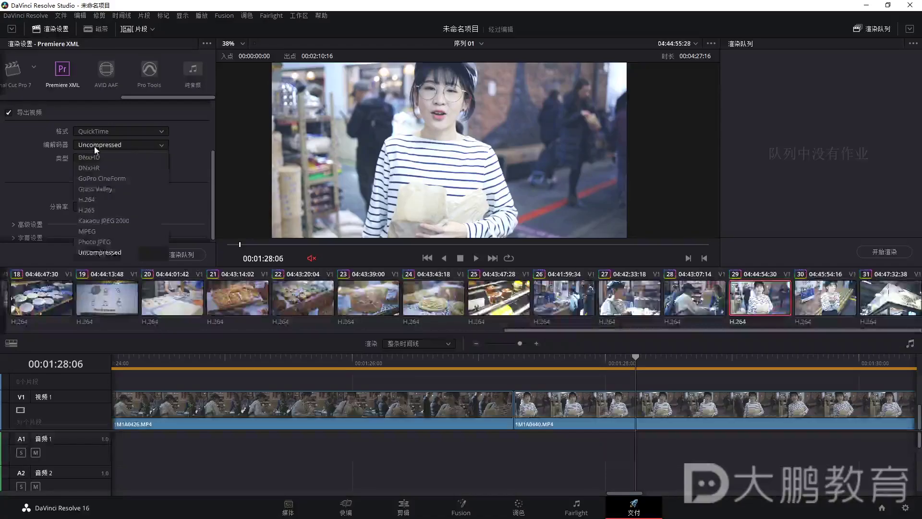
{"action": "left_click", "coordinate": [105, 199]}
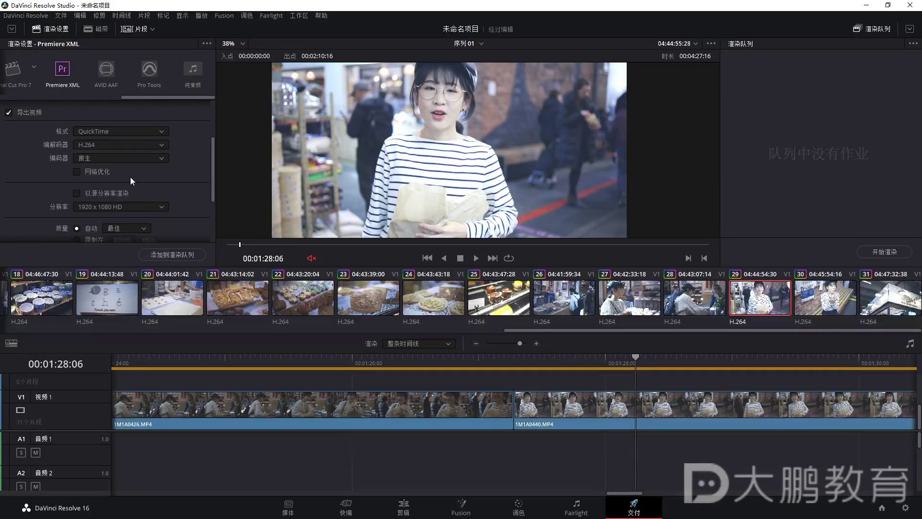
Check the remaining export settings, add the job to the render queue and browse to E:\0429期街拍旅拍\4.旅行vlog后期 for its destination
{"action": "scroll", "coordinate": [214, 152], "scroll_direction": "down", "scroll_amount": 2}
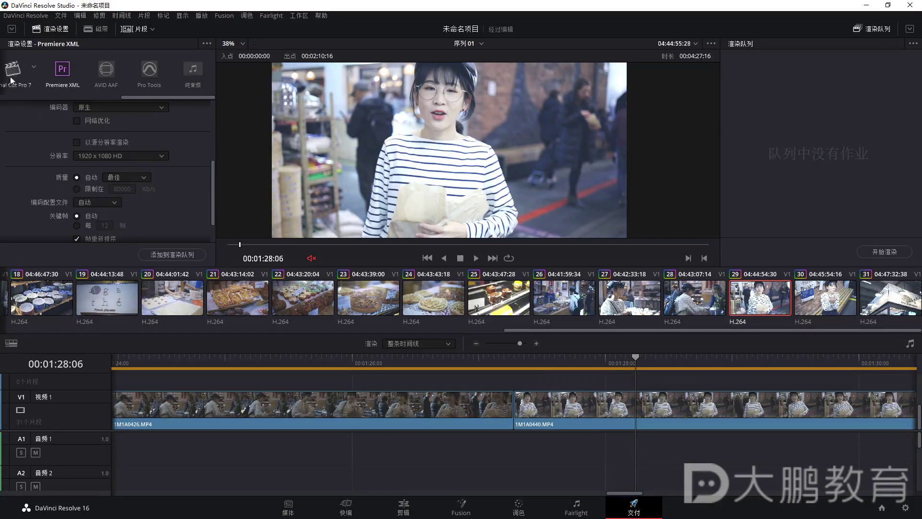
{"action": "left_click_drag", "start_coordinate": [211, 193], "coordinate": [207, 221]}
{"action": "left_click", "coordinate": [194, 255]}
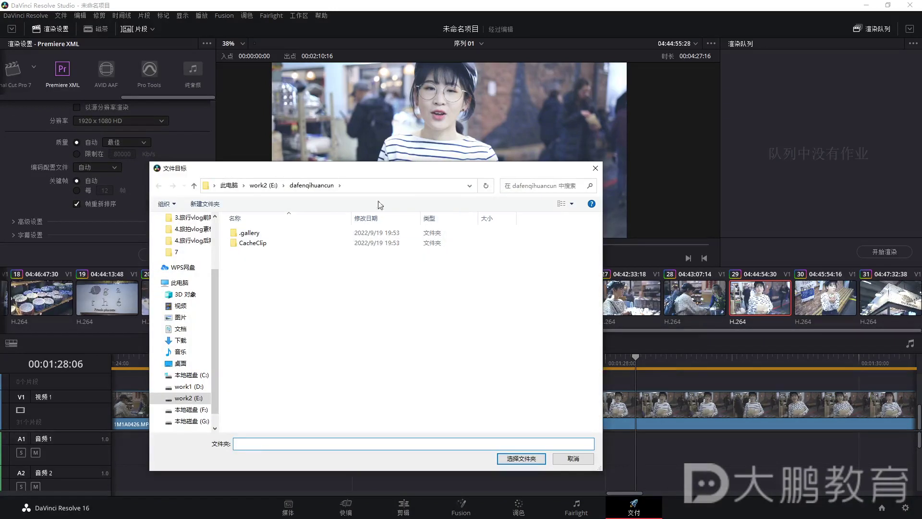
{"action": "left_click", "coordinate": [274, 187]}
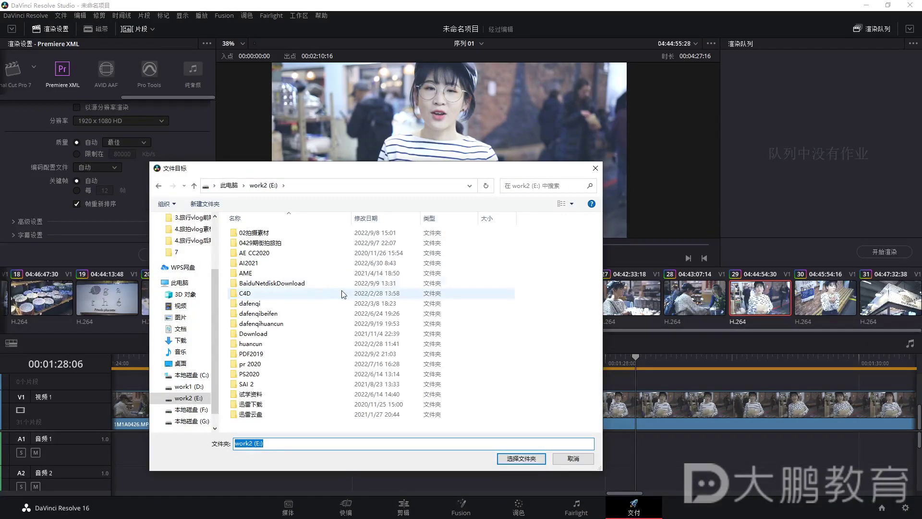
{"action": "left_click", "coordinate": [315, 244]}
{"action": "double_click", "coordinate": [314, 246]}
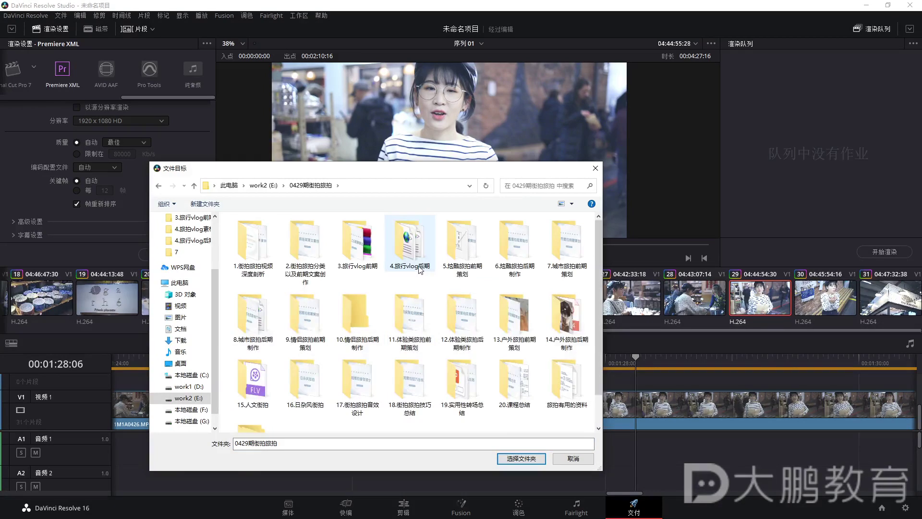
{"action": "double_click", "coordinate": [414, 280]}
Check inside the old 调色完成 folder, then delete the 调色完成 and 调色文件 folders from 4.旅行vlog后期
{"action": "right_click", "coordinate": [402, 335]}
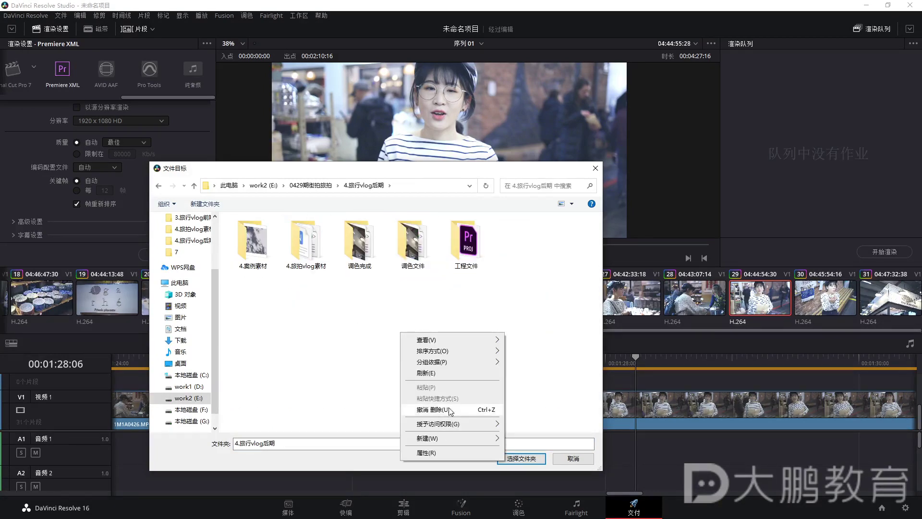
{"action": "left_click", "coordinate": [378, 314]}
{"action": "double_click", "coordinate": [360, 245]}
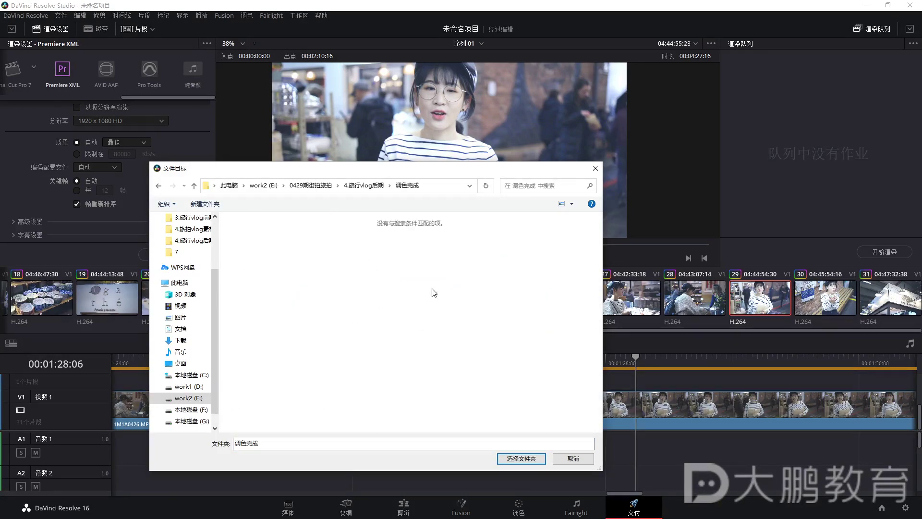
{"action": "left_click", "coordinate": [159, 186]}
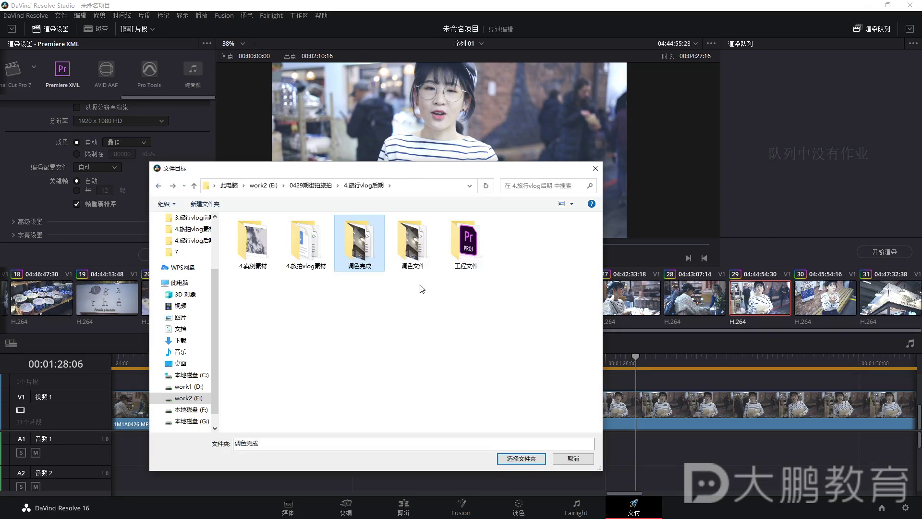
{"action": "left_click", "coordinate": [404, 255]}
{"action": "left_click", "coordinate": [357, 259]}
{"action": "key", "text": "Delete"}
Create a new folder named 调色完成 inside 4.旅行vlog后期
{"action": "right_click", "coordinate": [426, 284]}
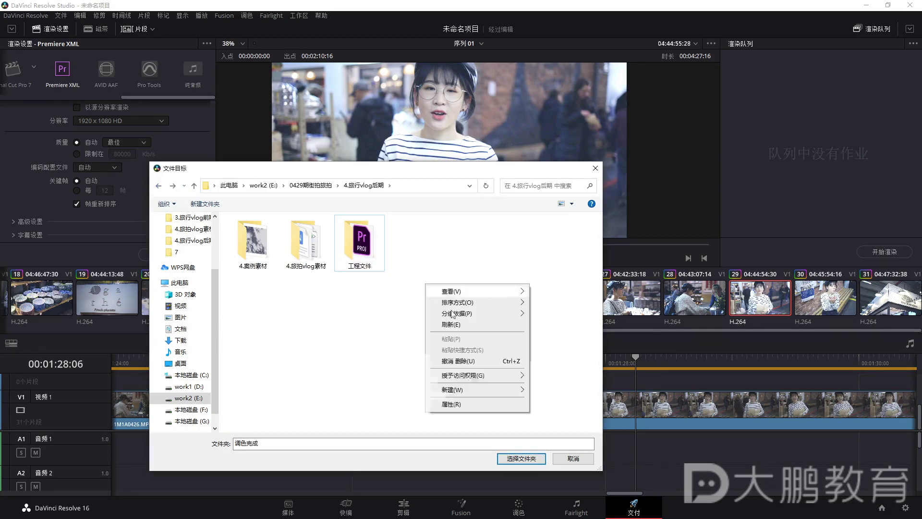
{"action": "mouse_move", "coordinate": [476, 387]}
{"action": "left_click", "coordinate": [596, 226]}
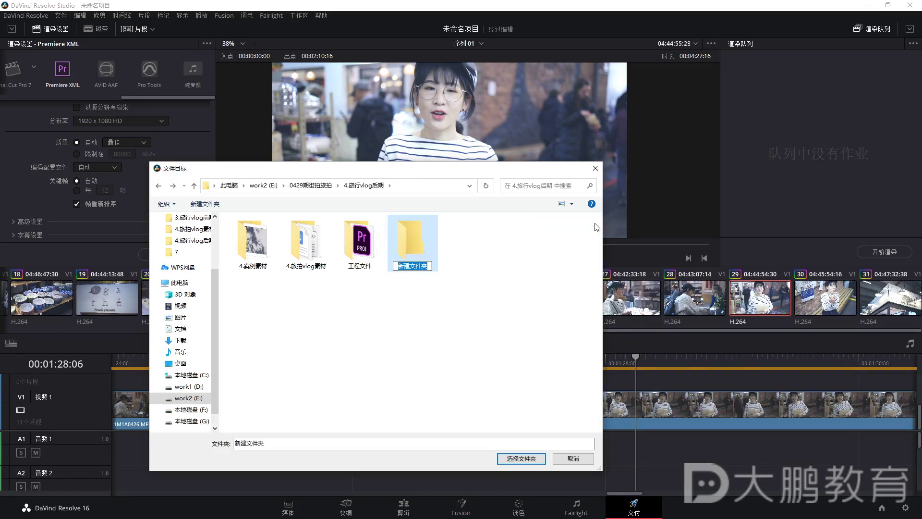
{"action": "type", "text": "调色"}
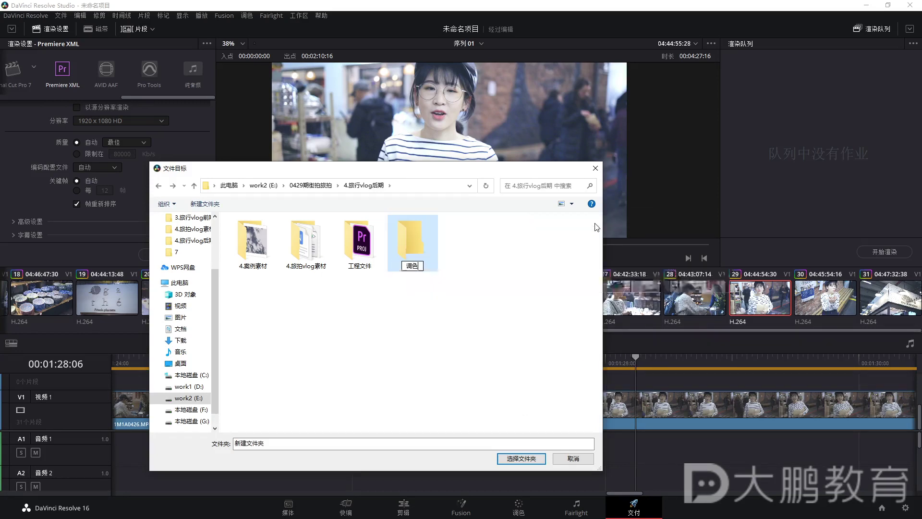
{"action": "type", "text": "完成"}
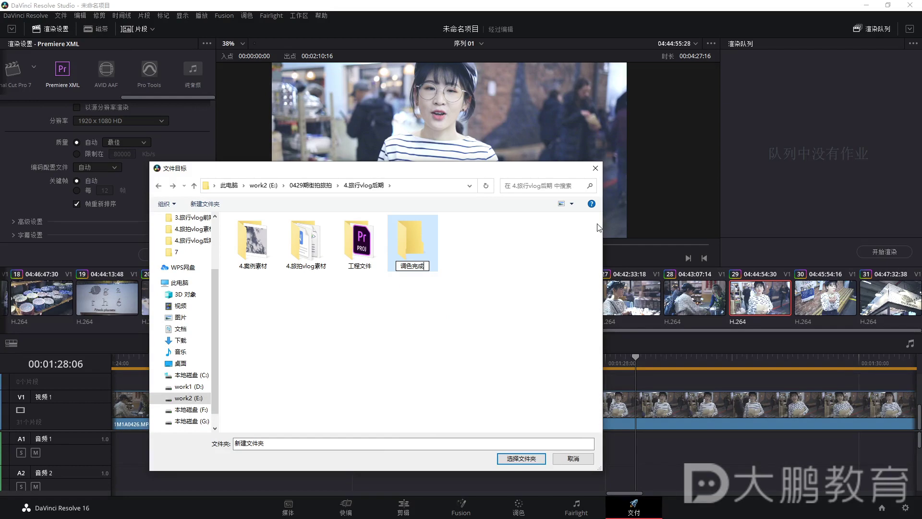
{"action": "key", "text": "Return"}
Choose the 调色完成 folder as the render destination and start rendering the queued job
{"action": "double_click", "coordinate": [355, 239]}
{"action": "left_click", "coordinate": [521, 458]}
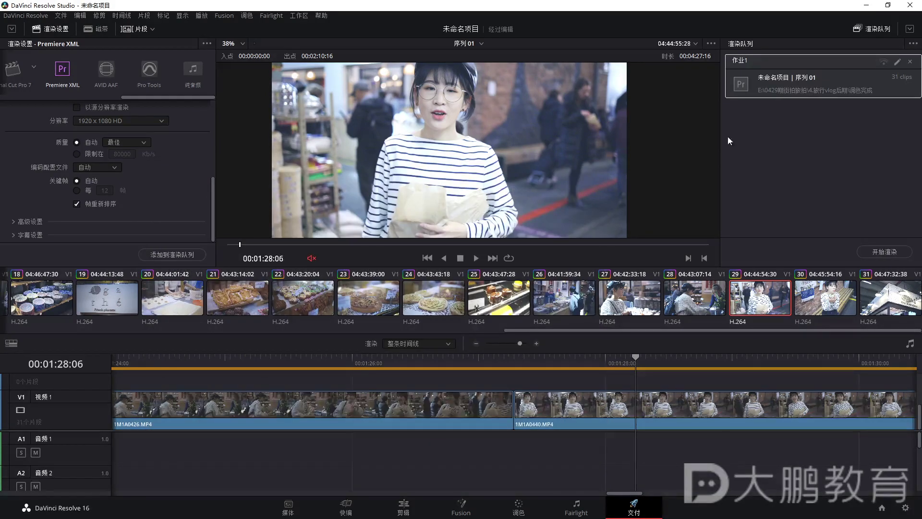
{"action": "left_click", "coordinate": [884, 252]}
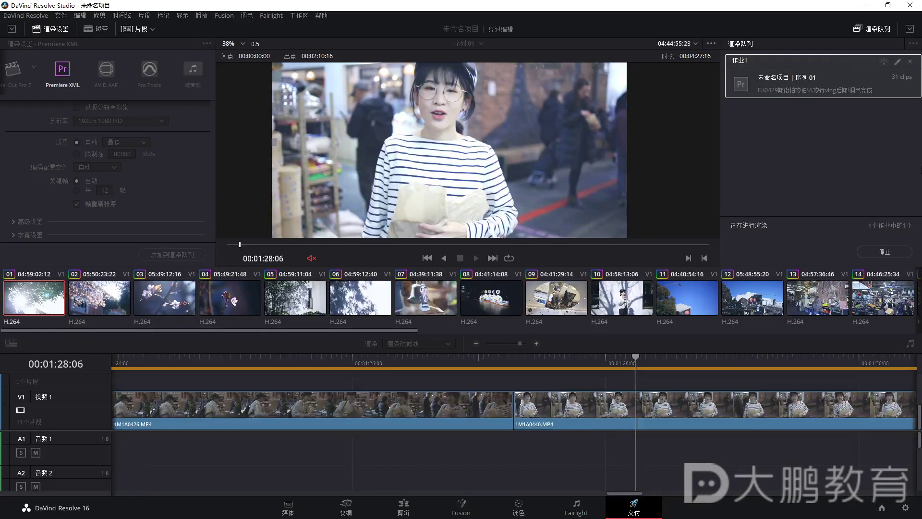
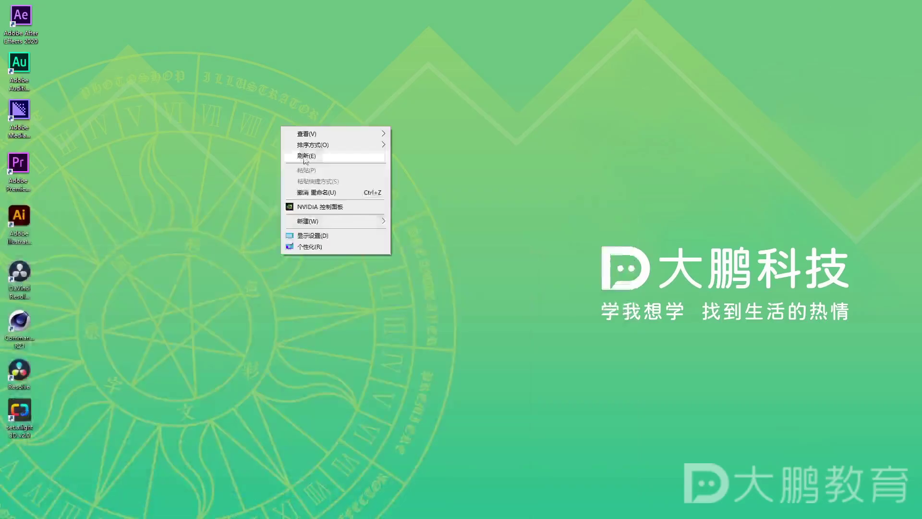
Switch to the 旅行vlog project in Premiere Pro and widen the project area beside the timeline
{"action": "left_click", "coordinate": [354, 150]}
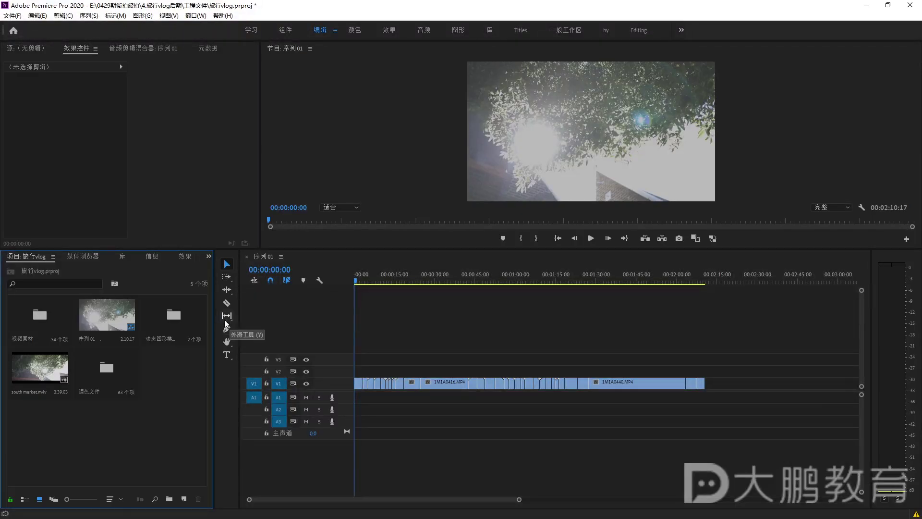
{"action": "left_click_drag", "start_coordinate": [214, 322], "coordinate": [252, 323]}
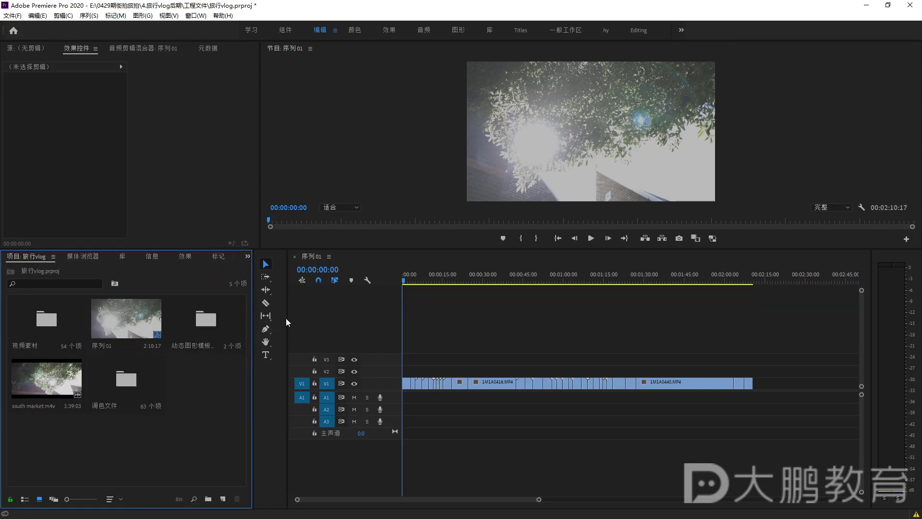
{"action": "left_click_drag", "start_coordinate": [287, 318], "coordinate": [267, 327]}
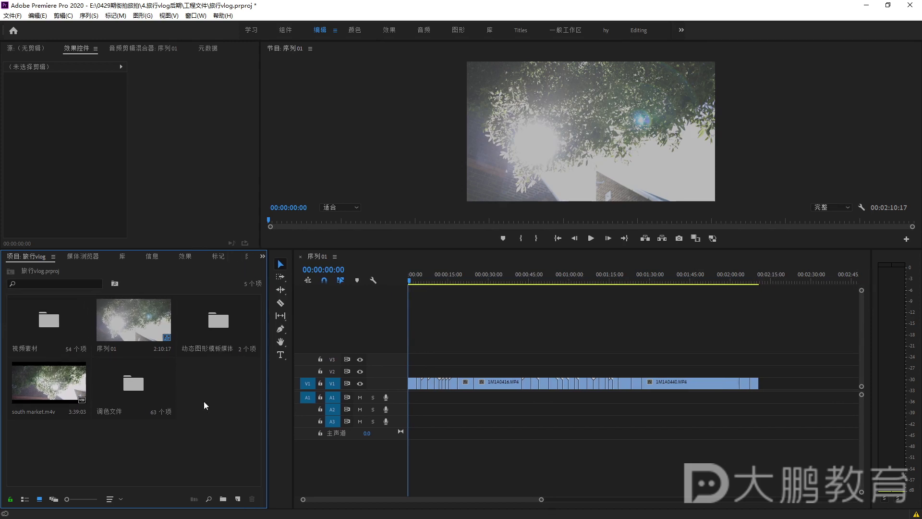
Create a new bin named 调色 in the 旅行vlog project
{"action": "left_click", "coordinate": [223, 499]}
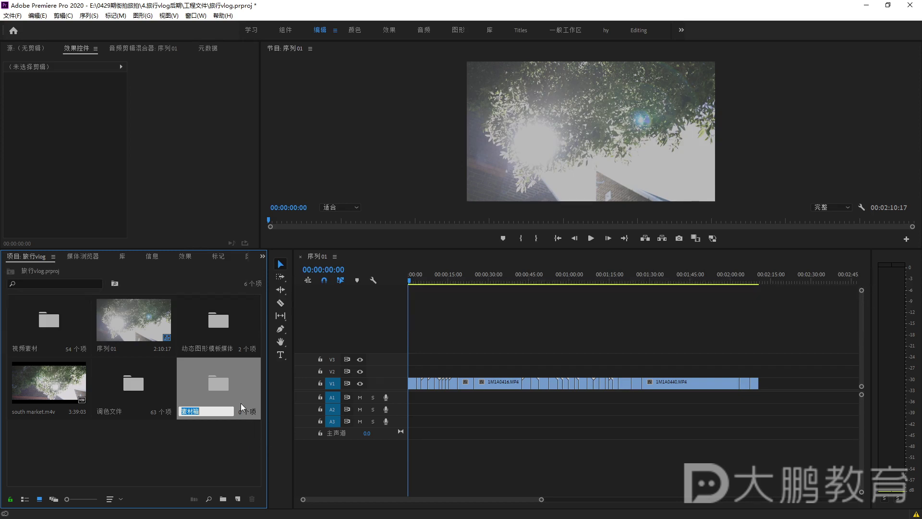
{"action": "type", "text": "su"}
{"action": "key", "text": "BackSpace"}
{"action": "key", "text": "BackSpace"}
{"action": "type", "text": "tiaose"}
{"action": "key", "text": "space"}
{"action": "key", "text": "Return"}
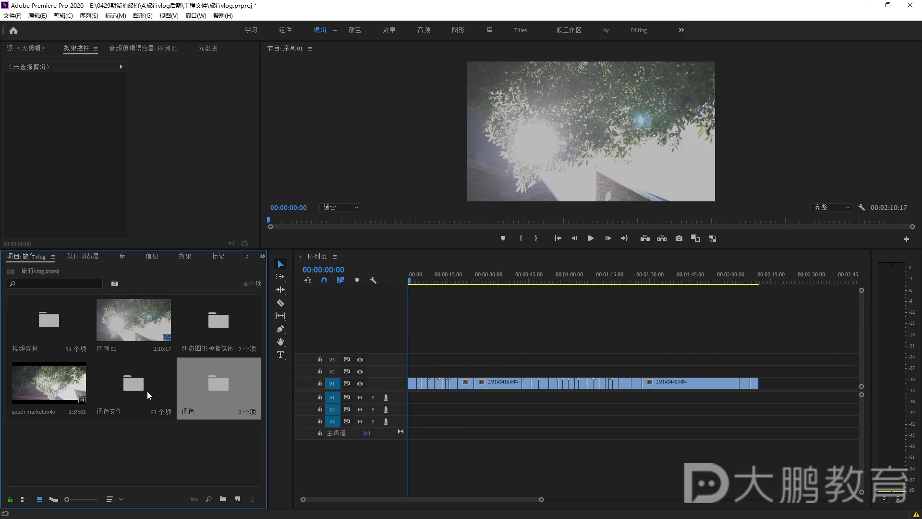
Look through the clips in the old 调色文件 bin, close it and delete that bin
{"action": "double_click", "coordinate": [148, 390]}
{"action": "scroll", "coordinate": [292, 180], "scroll_direction": "down", "scroll_amount": 5}
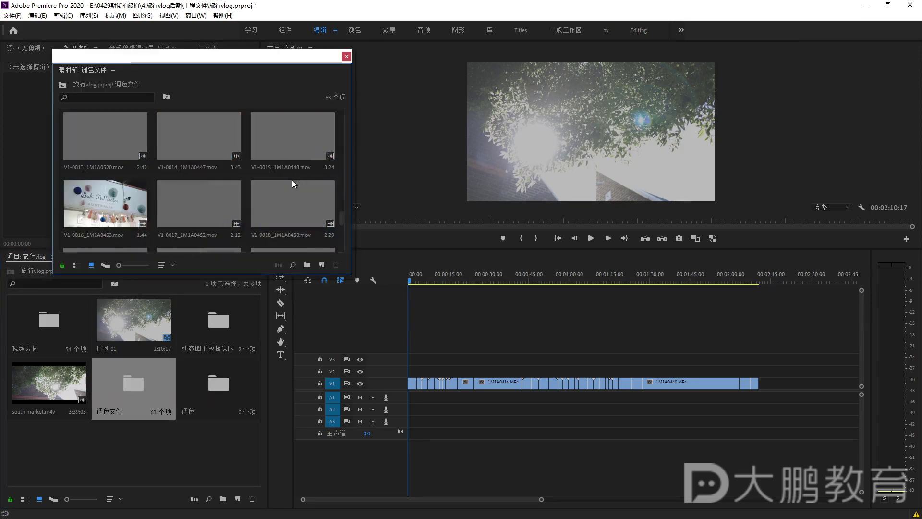
{"action": "left_click", "coordinate": [346, 57]}
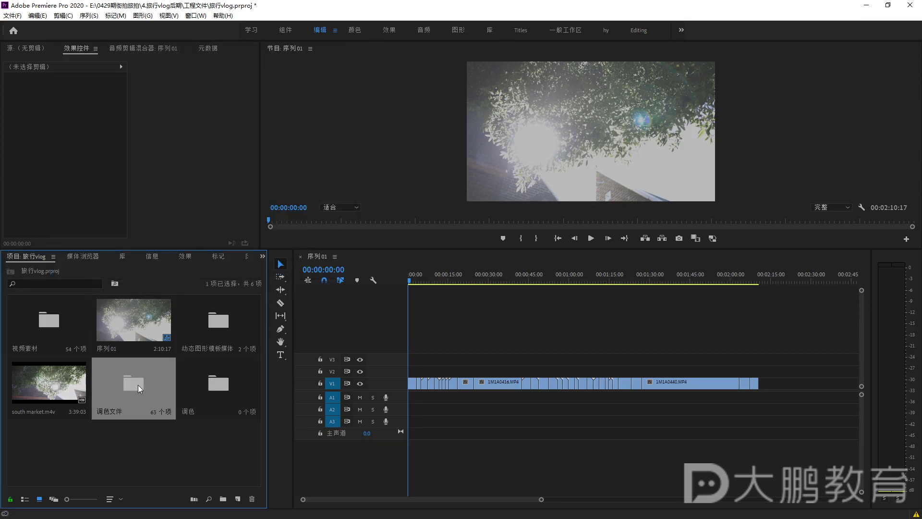
{"action": "key", "text": "Delete"}
Import all rendered MOV clips and the 序列 01 XML from the 调色完成 folder into the 调色 bin
{"action": "left_click", "coordinate": [128, 407]}
{"action": "key", "text": "ctrl+i"}
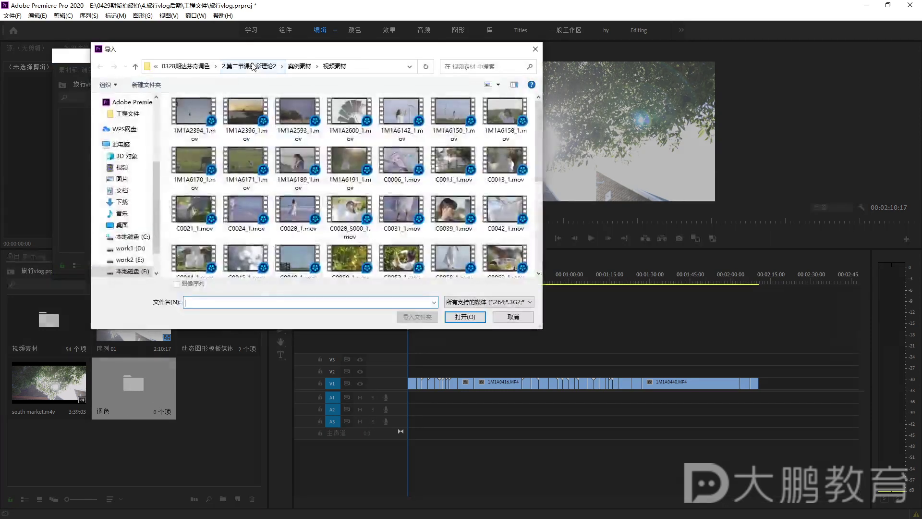
{"action": "left_click", "coordinate": [249, 68]}
{"action": "left_click", "coordinate": [144, 264]}
{"action": "double_click", "coordinate": [207, 123]}
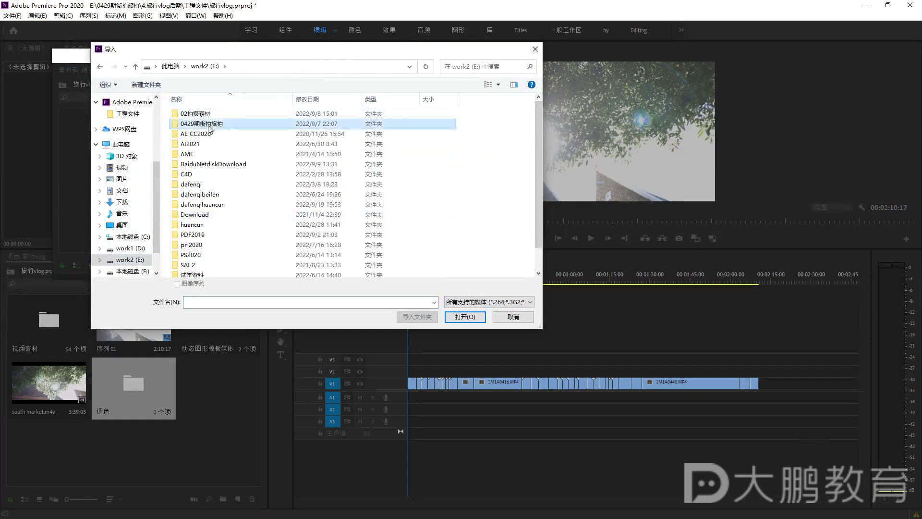
{"action": "double_click", "coordinate": [342, 139]}
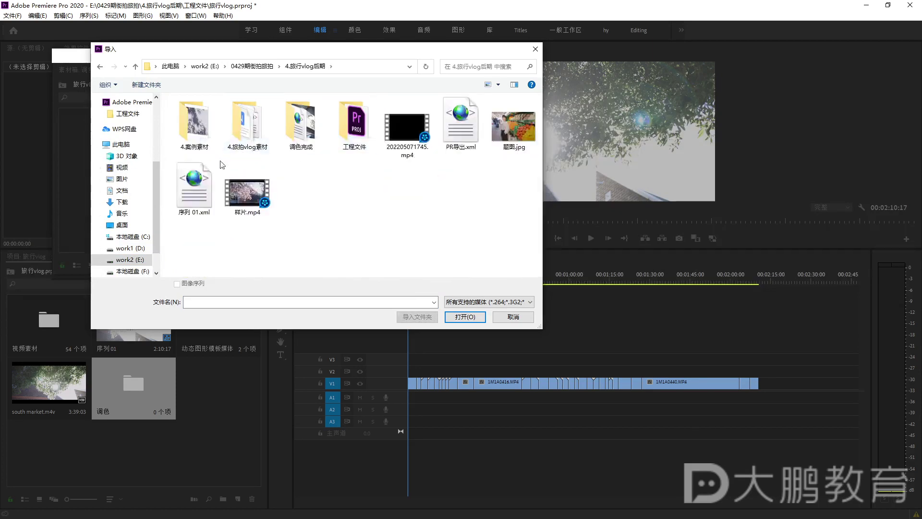
{"action": "double_click", "coordinate": [295, 150]}
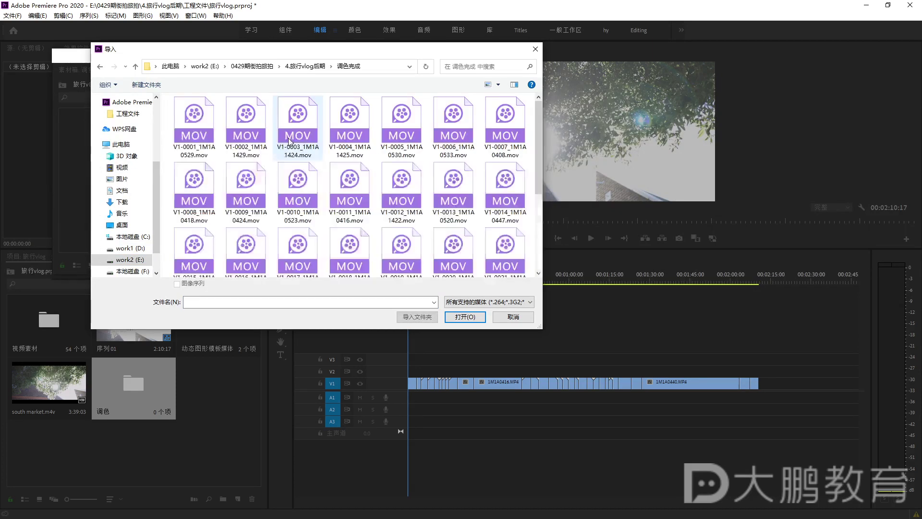
{"action": "scroll", "coordinate": [450, 217], "scroll_direction": "down", "scroll_amount": 3}
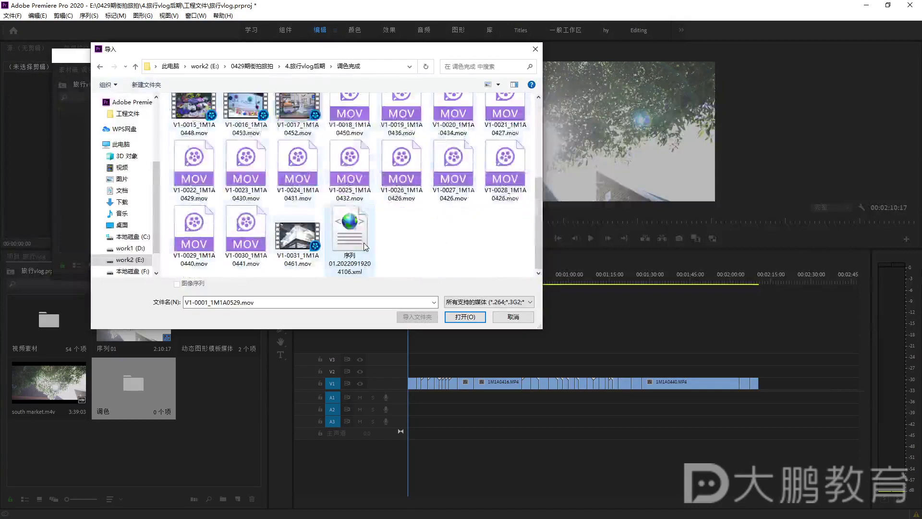
{"action": "left_click", "coordinate": [350, 235], "text": "shift"}
{"action": "left_click", "coordinate": [478, 317]}
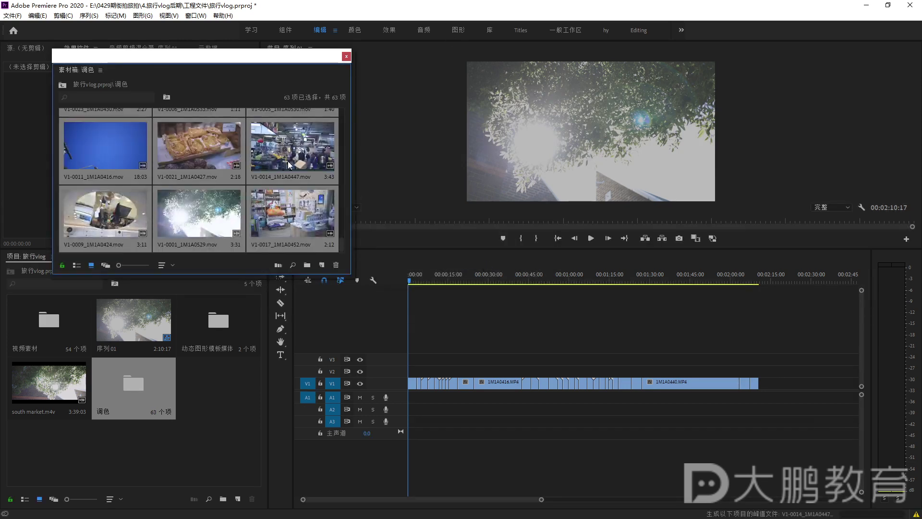
Filter the 调色 bin by "res" and open the 序列 01 (Resolve) sequence in the timeline
{"action": "scroll", "coordinate": [278, 187], "scroll_direction": "up", "scroll_amount": 10}
{"action": "scroll", "coordinate": [282, 183], "scroll_direction": "down", "scroll_amount": 6}
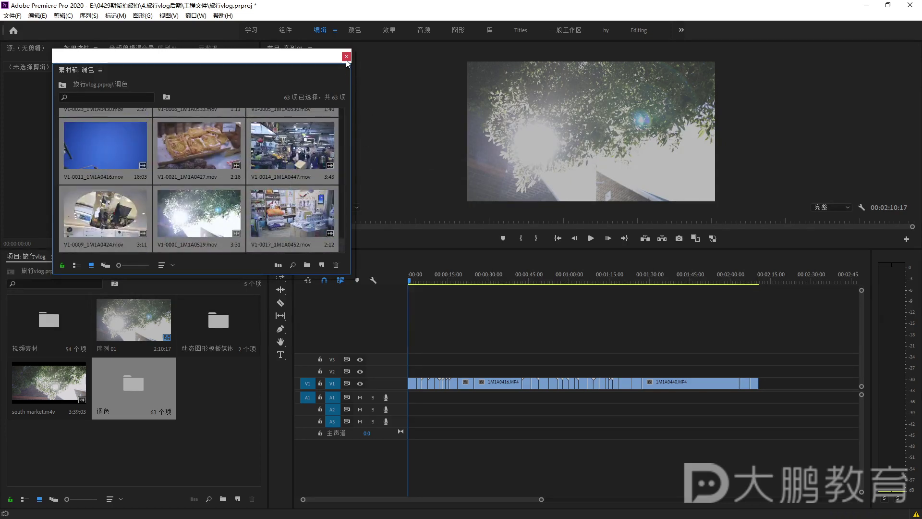
{"action": "left_click", "coordinate": [103, 97]}
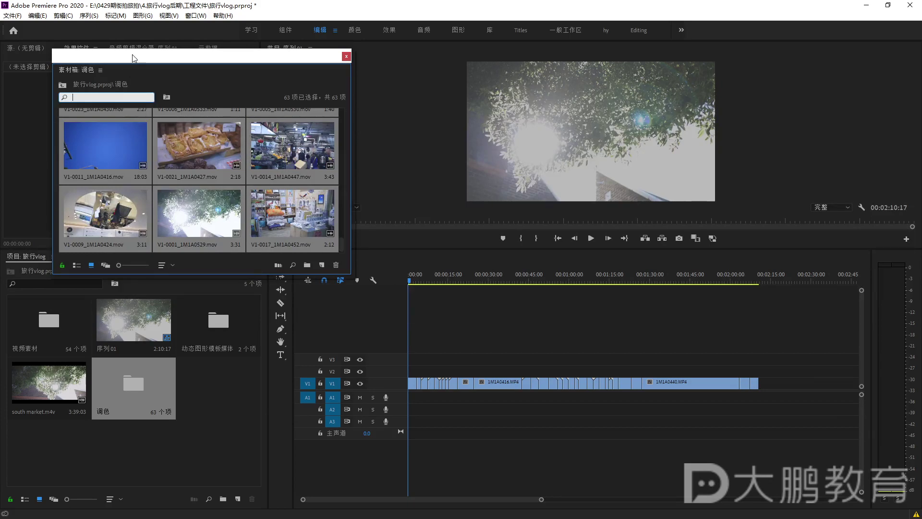
{"action": "left_click_drag", "start_coordinate": [132, 59], "coordinate": [271, 130]}
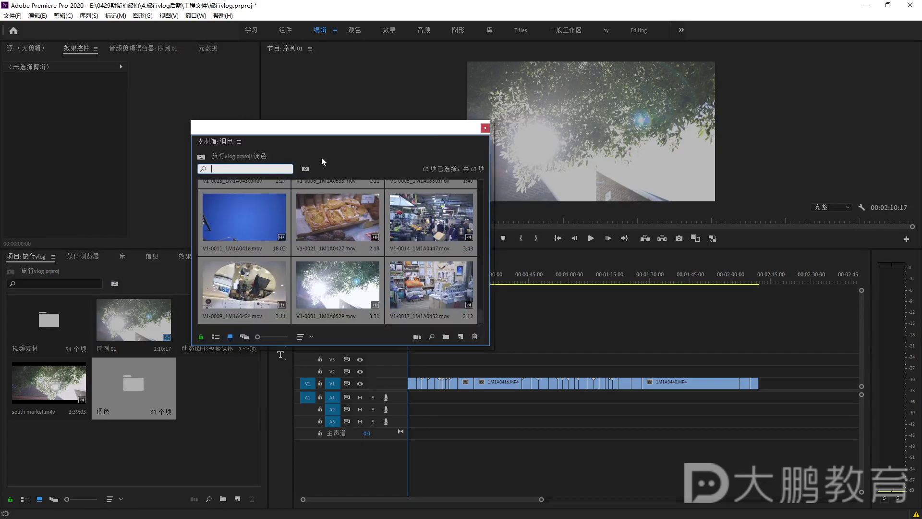
{"action": "type", "text": "res"}
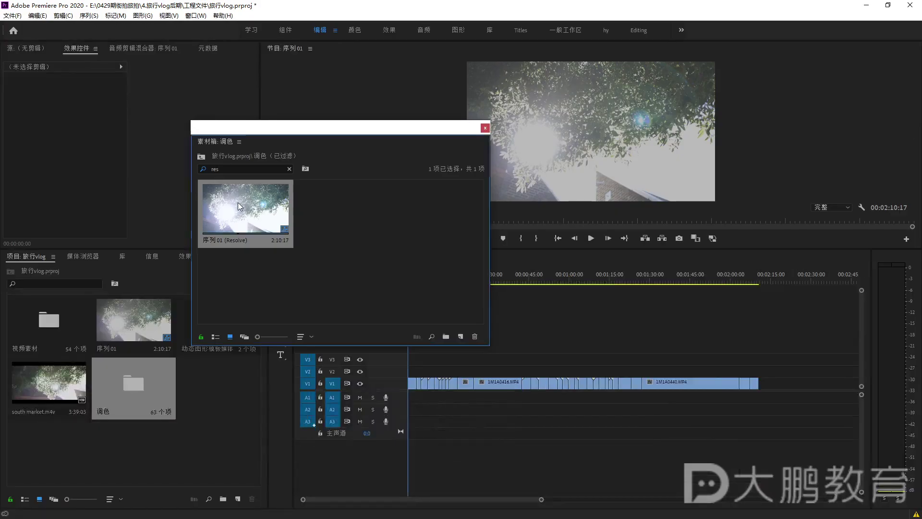
{"action": "double_click", "coordinate": [238, 206]}
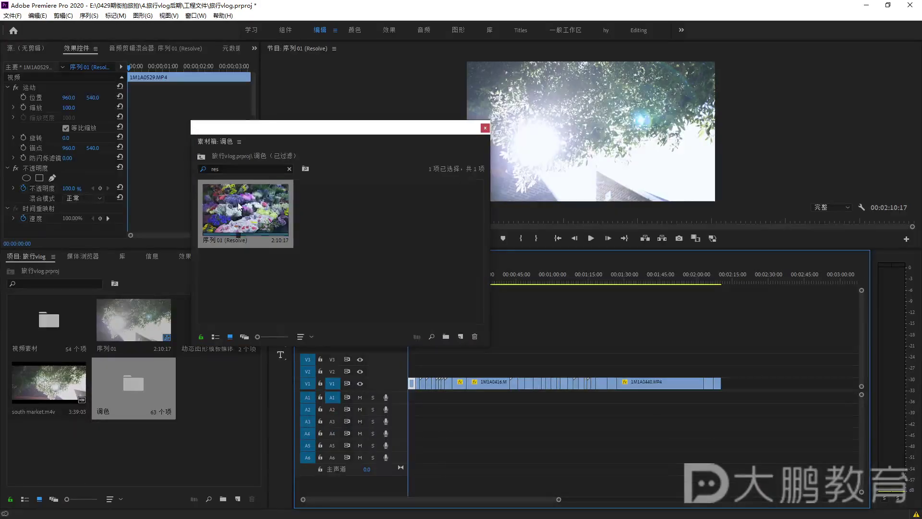
Close the 调色 bin window, fit the whole 序列 01 (Resolve) sequence in view and widen the timeline area
{"action": "left_click", "coordinate": [485, 127]}
{"action": "left_click", "coordinate": [548, 498]}
{"action": "scroll", "coordinate": [560, 503], "scroll_direction": "up", "scroll_amount": 5}
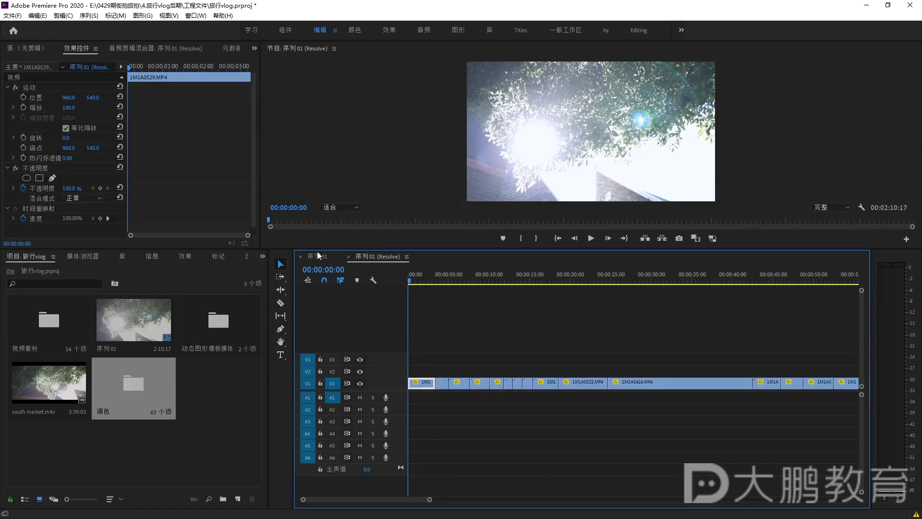
{"action": "left_click_drag", "start_coordinate": [430, 495], "coordinate": [618, 496]}
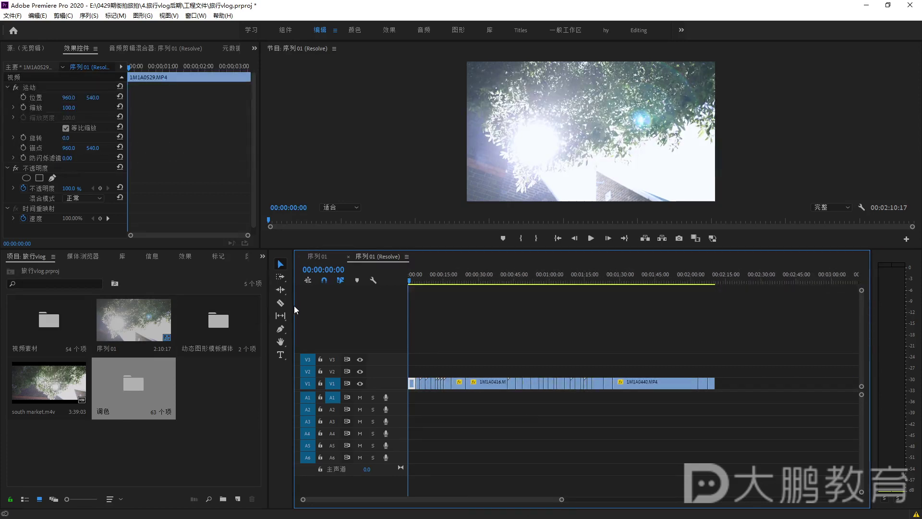
{"action": "left_click_drag", "start_coordinate": [294, 305], "coordinate": [233, 305]}
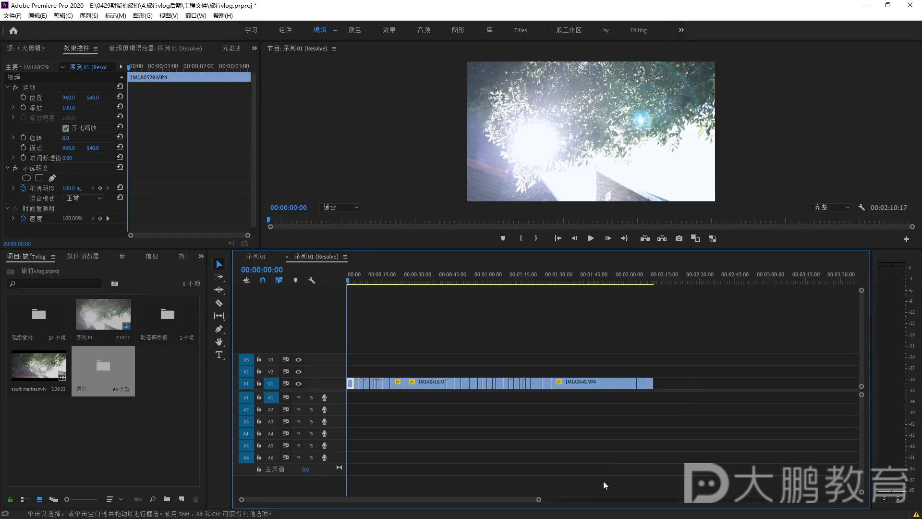
Install the Minimal Titles I - 04.mogrt motion graphics template from the 4.旅拍vlog素材 folder
{"action": "left_click_drag", "start_coordinate": [538, 499], "coordinate": [402, 500]}
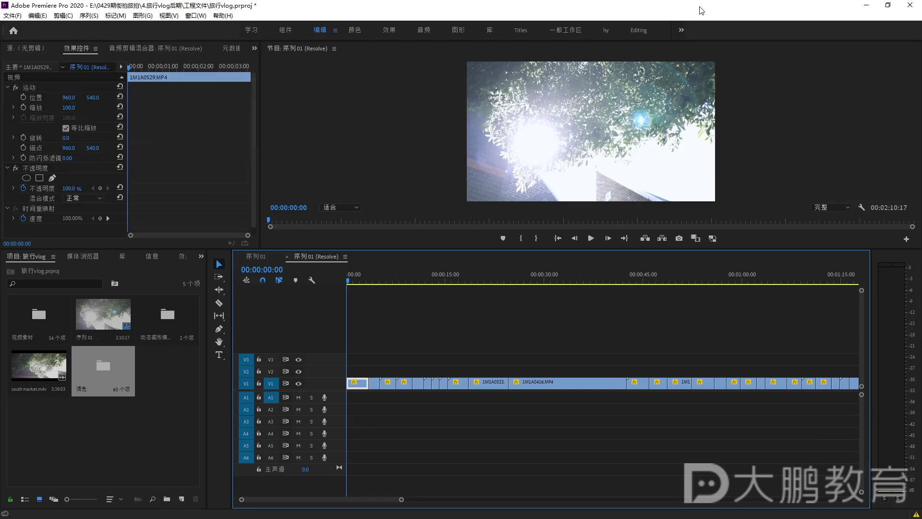
{"action": "left_click", "coordinate": [142, 15]}
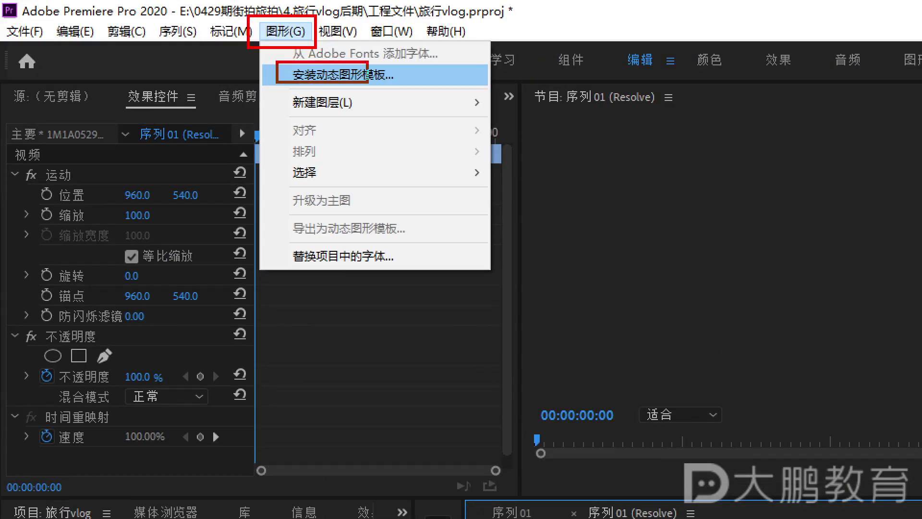
{"action": "left_click", "coordinate": [343, 74]}
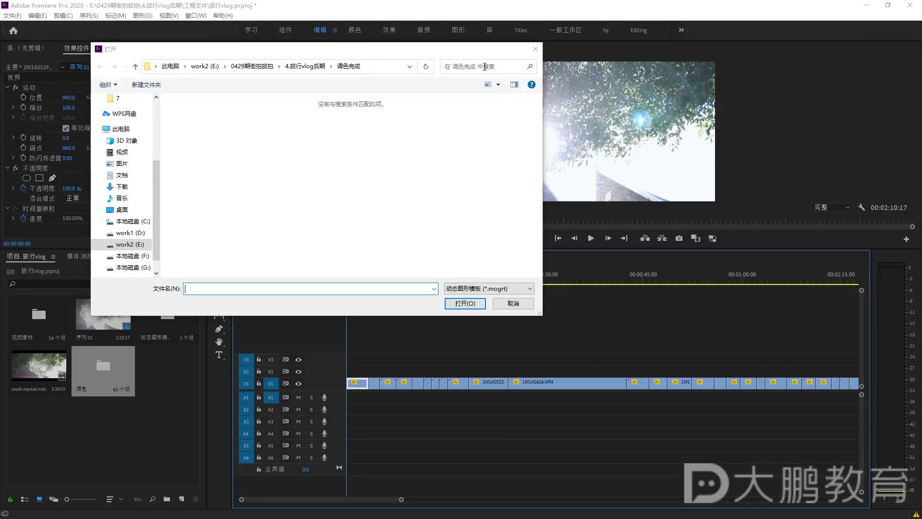
{"action": "left_click", "coordinate": [275, 67]}
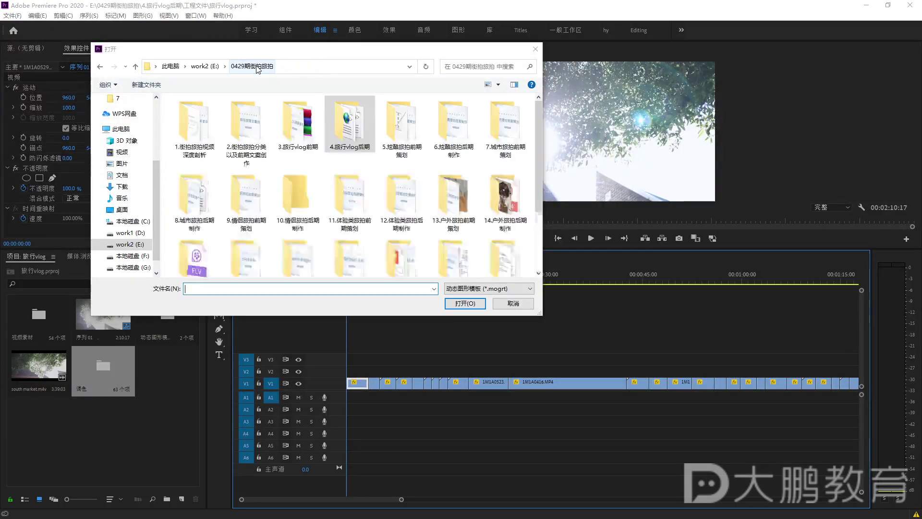
{"action": "double_click", "coordinate": [330, 135]}
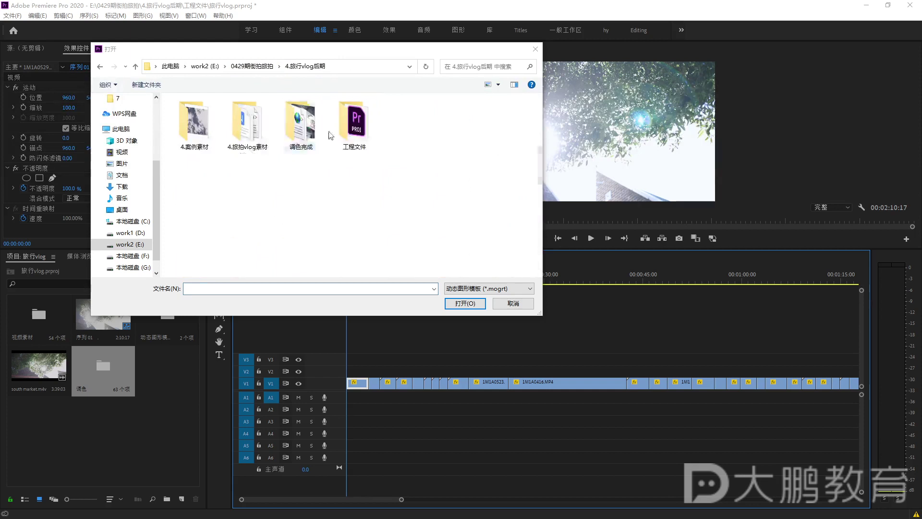
{"action": "double_click", "coordinate": [249, 144]}
{"action": "left_click", "coordinate": [251, 145]}
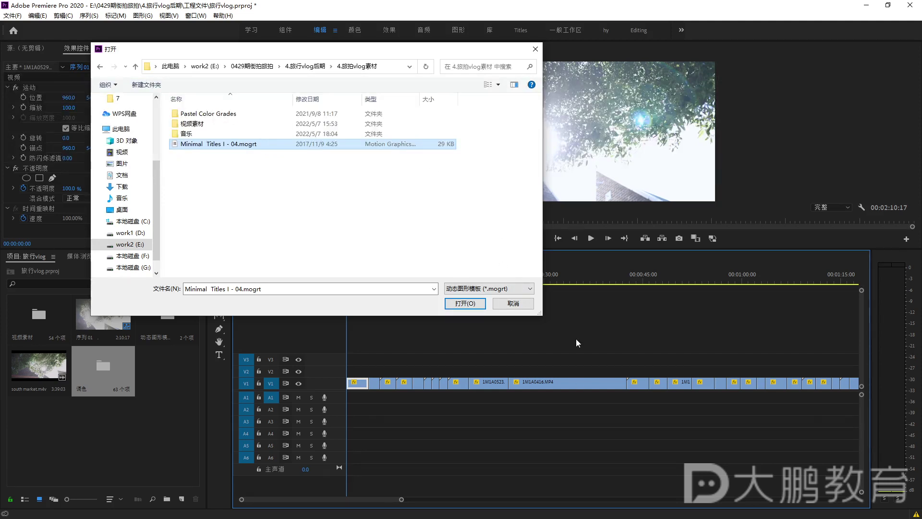
{"action": "left_click", "coordinate": [465, 303]}
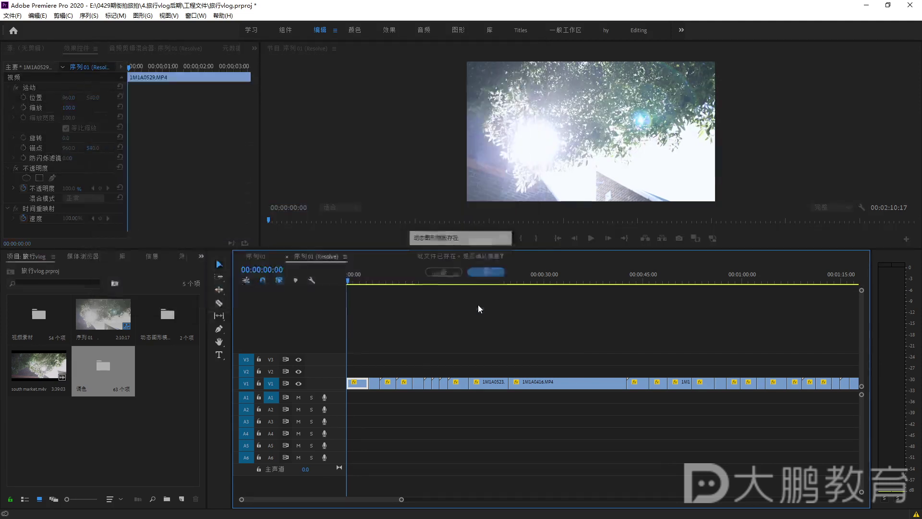
{"action": "left_click", "coordinate": [441, 272]}
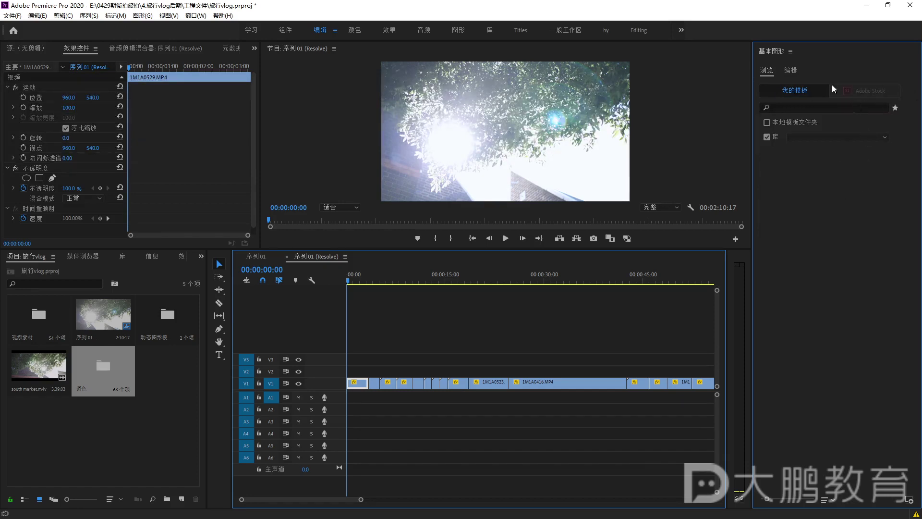
Widen the timeline area and search the graphics templates for "minimal"
{"action": "left_click_drag", "start_coordinate": [232, 312], "coordinate": [115, 312]}
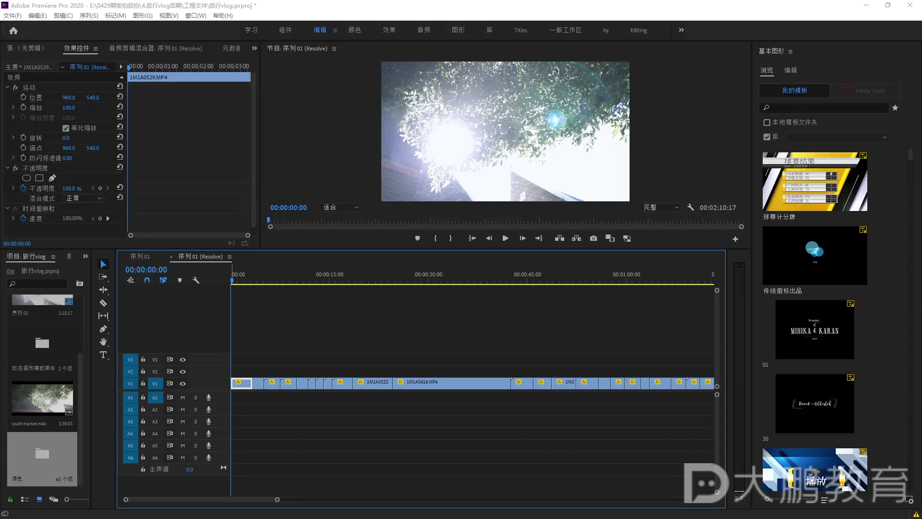
{"action": "left_click", "coordinate": [808, 106]}
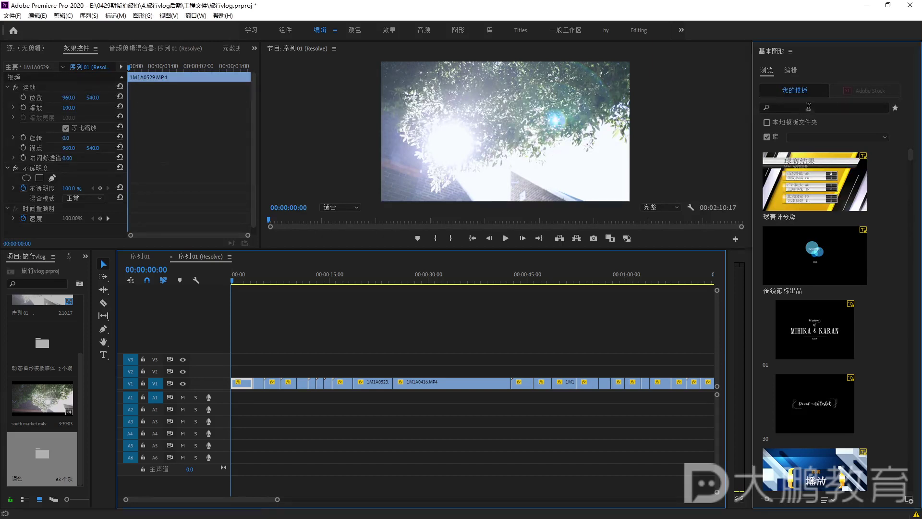
{"action": "type", "text": "min"}
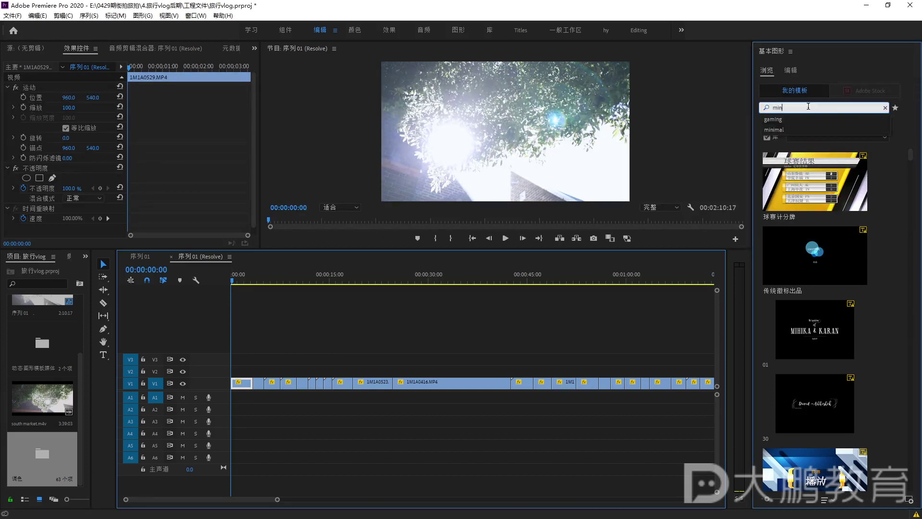
{"action": "type", "text": "imal"}
{"action": "key", "text": "Return"}
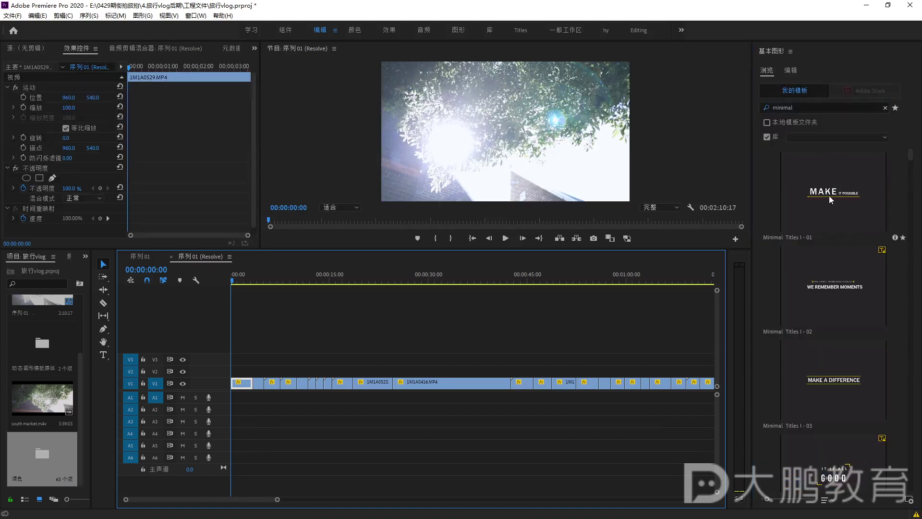
Place the Minimal Titles I - 04 template on V2 at the start of the 序列 01 (Resolve) sequence
{"action": "left_click", "coordinate": [834, 214]}
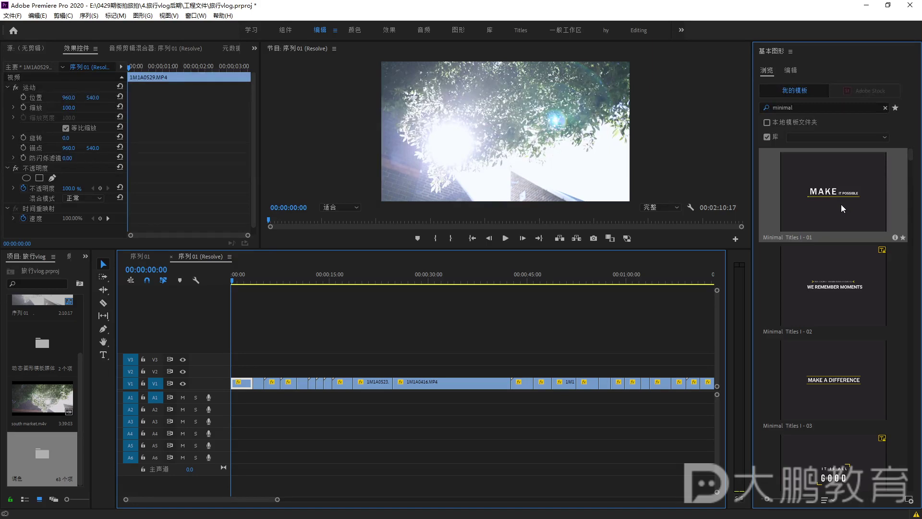
{"action": "scroll", "coordinate": [844, 423], "scroll_direction": "down", "scroll_amount": 2}
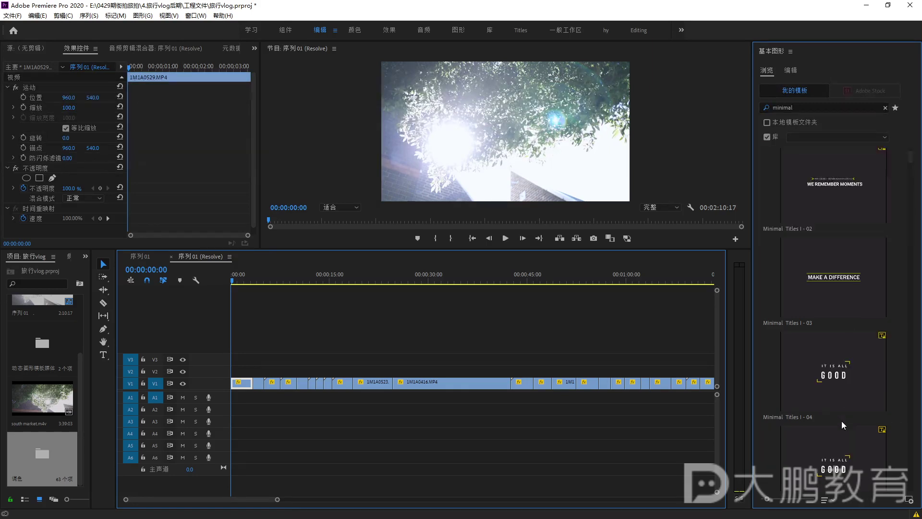
{"action": "left_click", "coordinate": [841, 392]}
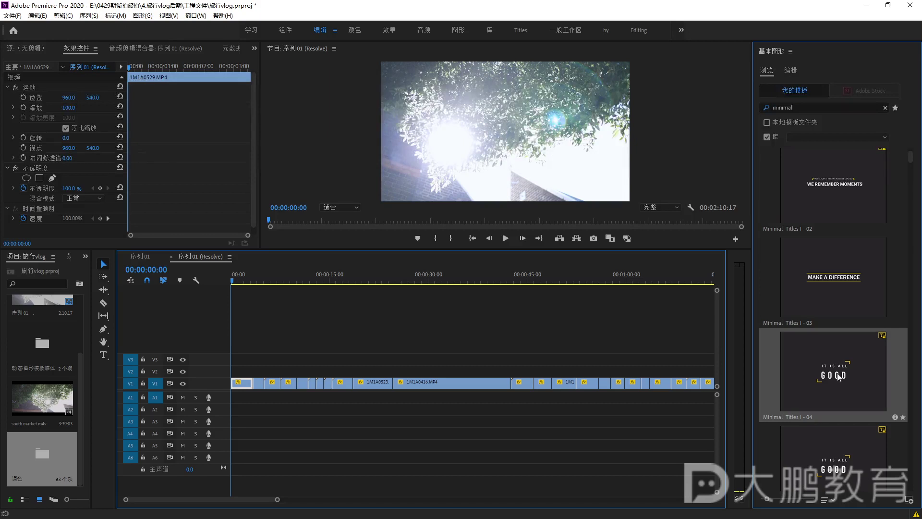
{"action": "left_click_drag", "start_coordinate": [834, 364], "coordinate": [239, 376]}
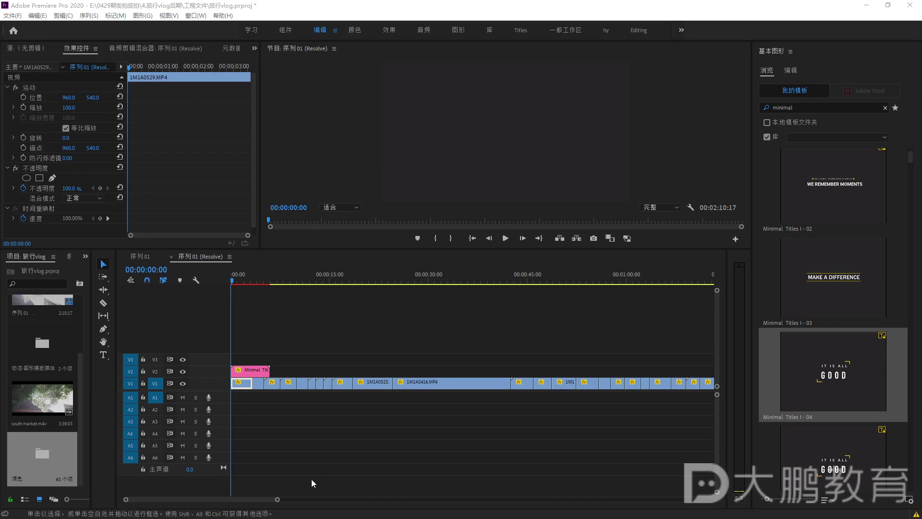
Select the title clip on V2 and play it from the sequence start to check its animation
{"action": "left_click_drag", "start_coordinate": [277, 499], "coordinate": [201, 499]}
{"action": "left_click", "coordinate": [278, 368]}
{"action": "key", "text": "space"}
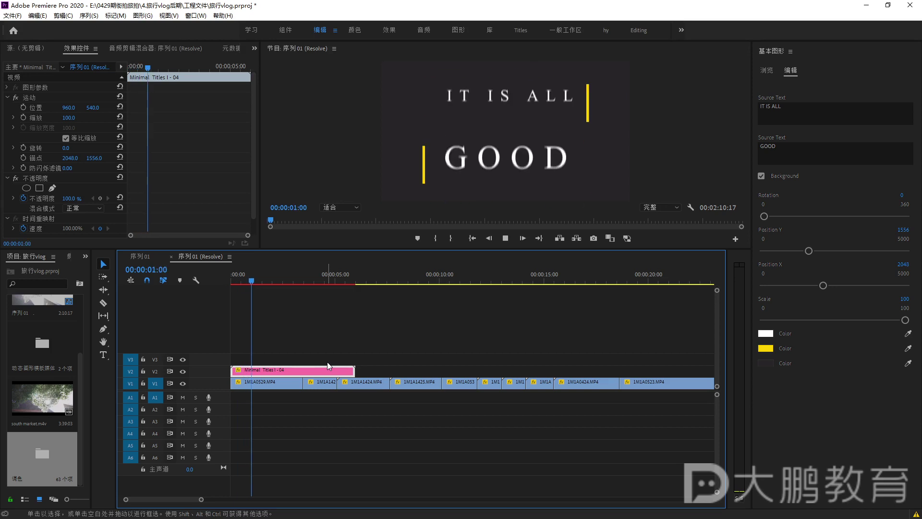
{"action": "key", "text": "space"}
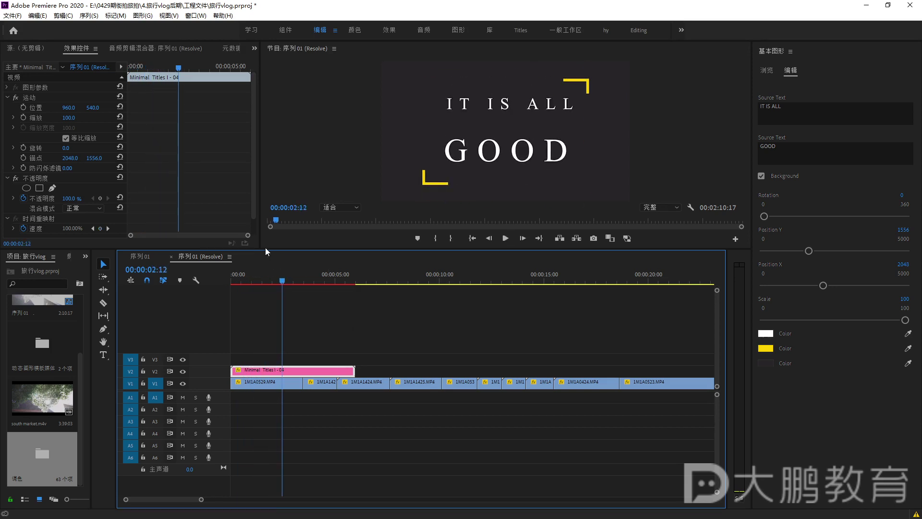
Enlarge the program monitor, try the 滤色 blend mode on the title clip, and set its blend mode to 变亮
{"action": "left_click_drag", "start_coordinate": [265, 248], "coordinate": [265, 333]}
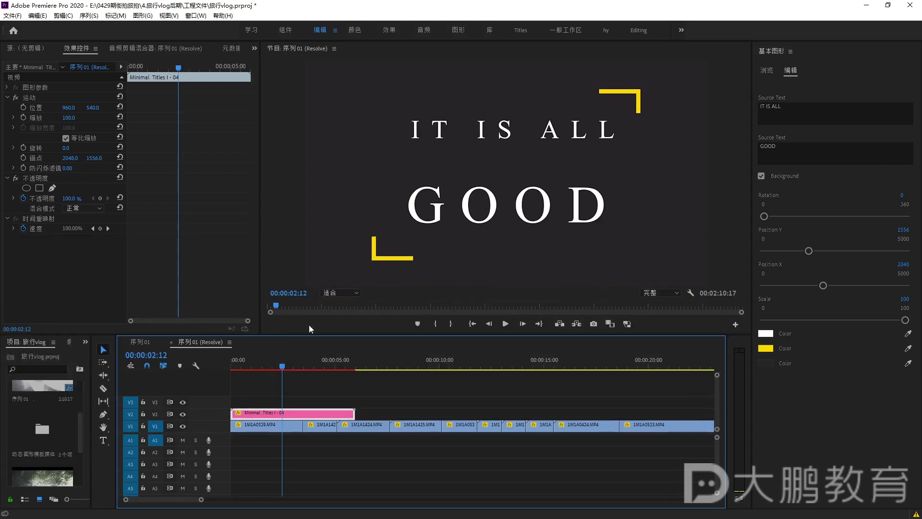
{"action": "left_click_drag", "start_coordinate": [126, 141], "coordinate": [192, 141]}
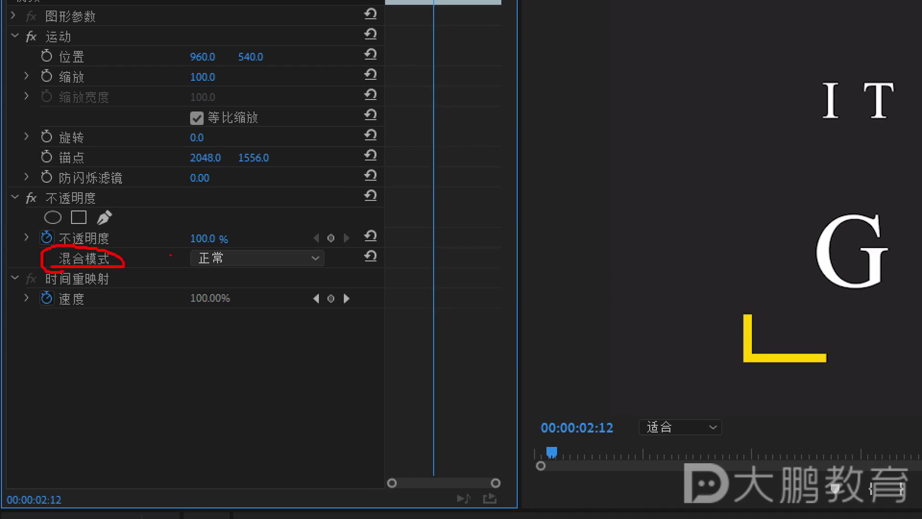
{"action": "left_click", "coordinate": [259, 258]}
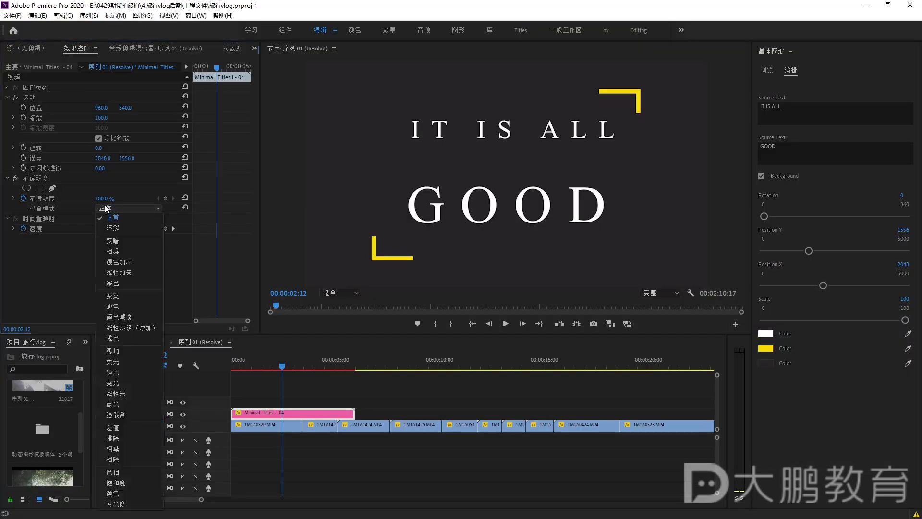
{"action": "left_click", "coordinate": [147, 306]}
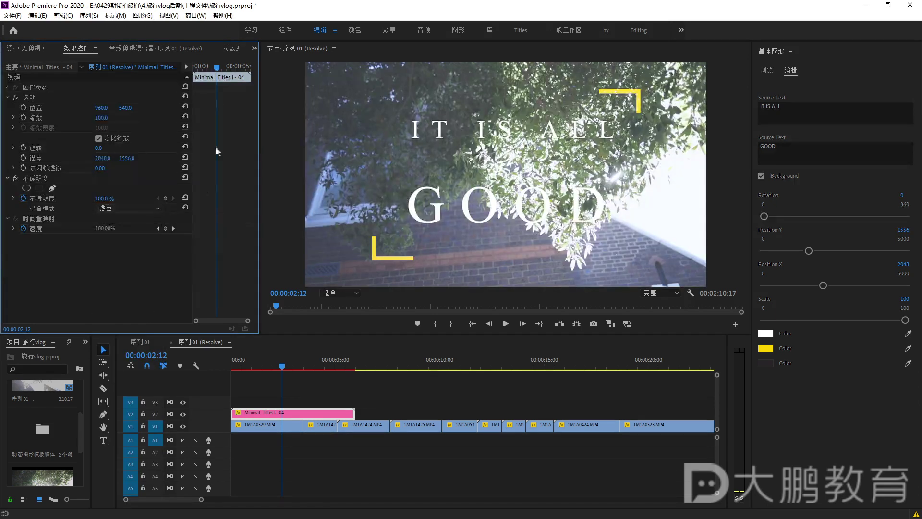
{"action": "left_click", "coordinate": [131, 209]}
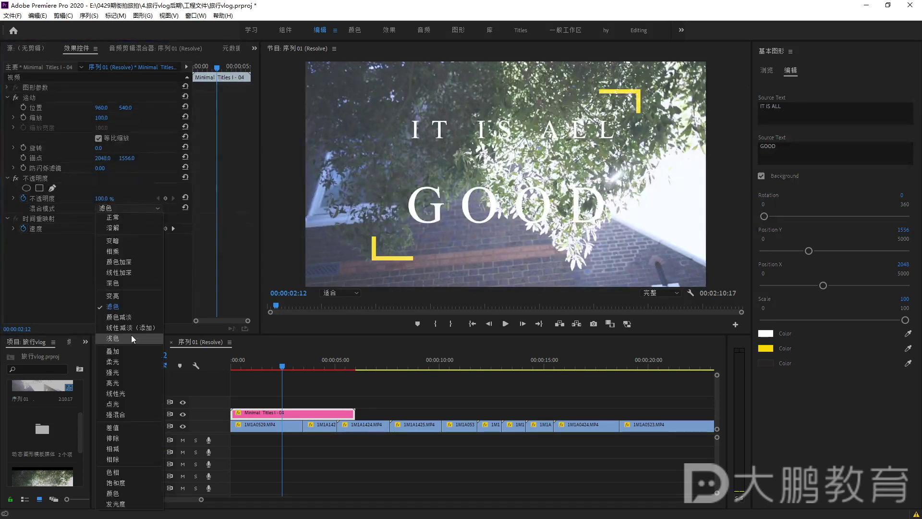
{"action": "left_click", "coordinate": [132, 300]}
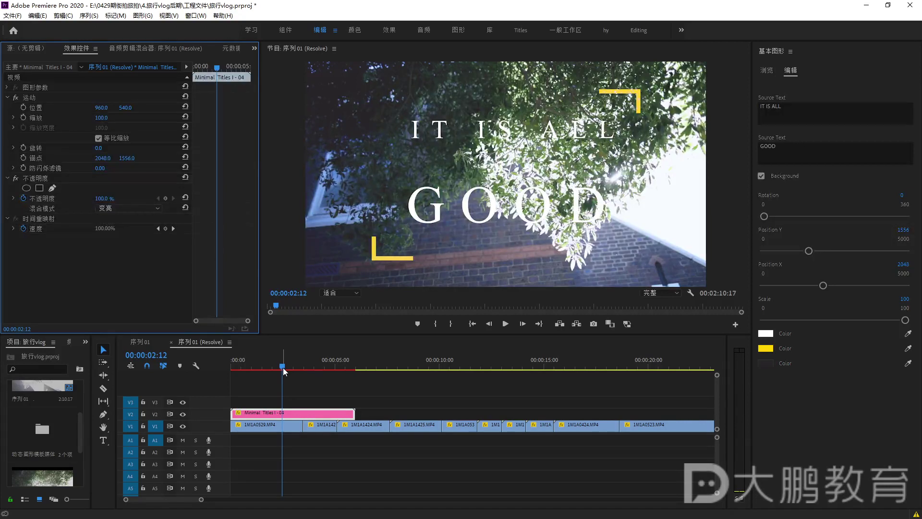
Review the blended title over the footage from the sequence start and park the playhead at 00:00:03:03
{"action": "mouse_move", "coordinate": [283, 370]}
{"action": "left_mouse_down"}
{"action": "mouse_move", "coordinate": [309, 369]}
{"action": "mouse_move", "coordinate": [216, 370]}
{"action": "mouse_move", "coordinate": [295, 369]}
{"action": "left_mouse_up"}
{"action": "left_click", "coordinate": [120, 210]}
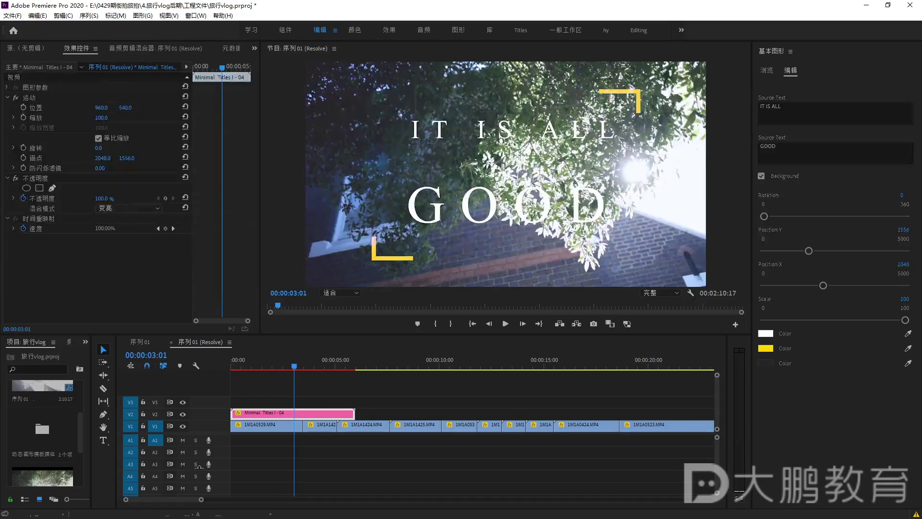
{"action": "left_click", "coordinate": [294, 369]}
{"action": "key", "text": "Home"}
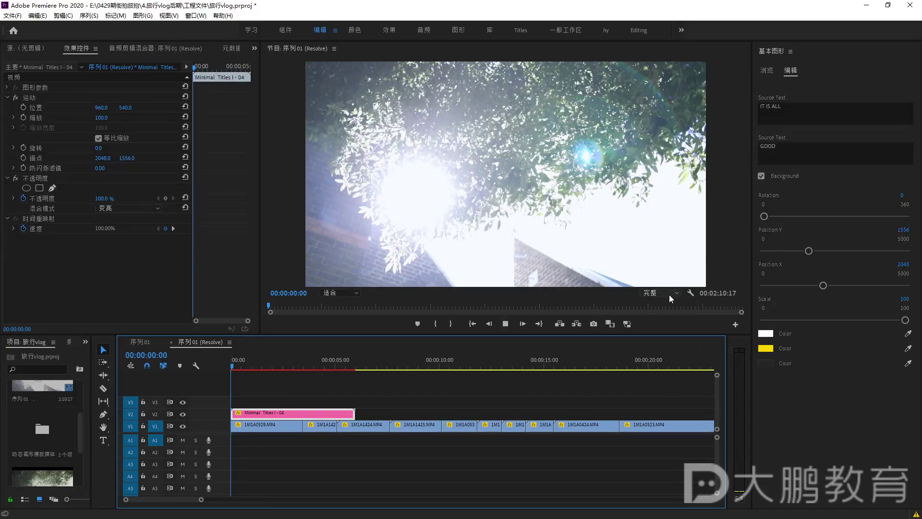
{"action": "key", "text": "space"}
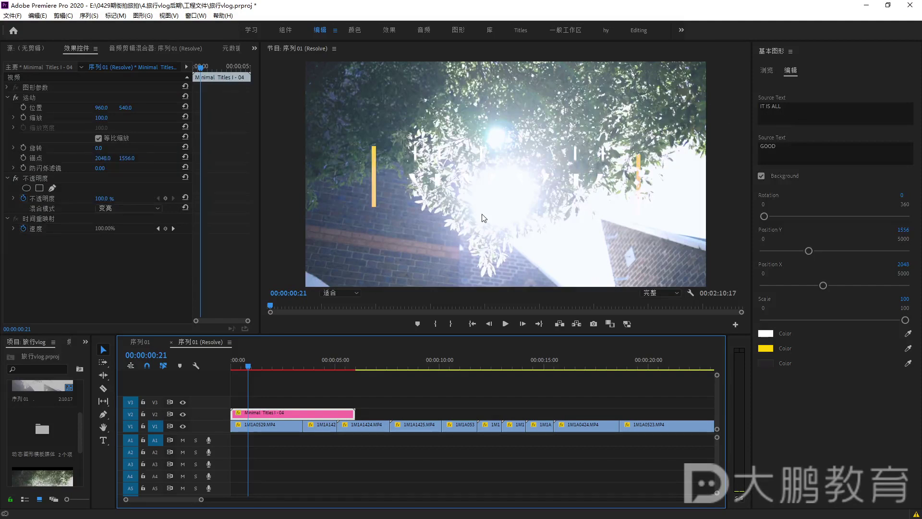
{"action": "left_click_drag", "start_coordinate": [250, 369], "coordinate": [296, 370]}
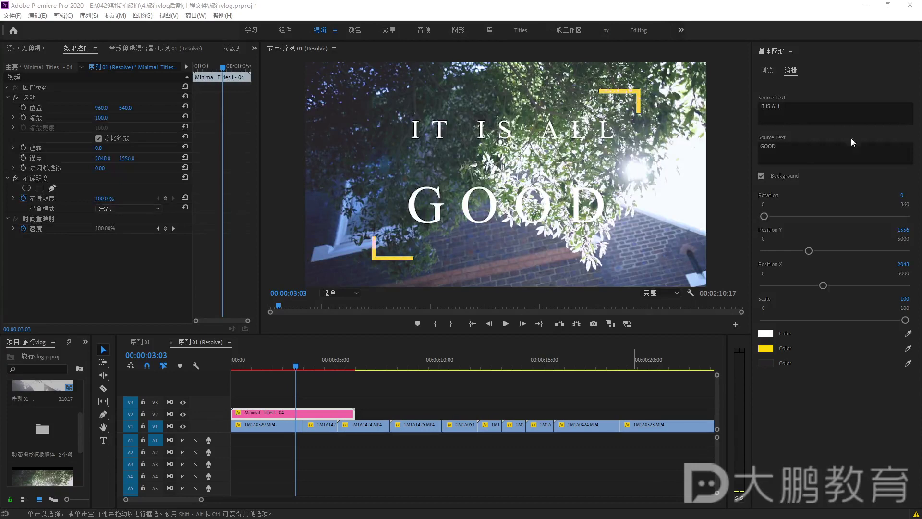
Replace the title's two text lines with "South" and "Market"
{"action": "left_click", "coordinate": [811, 118]}
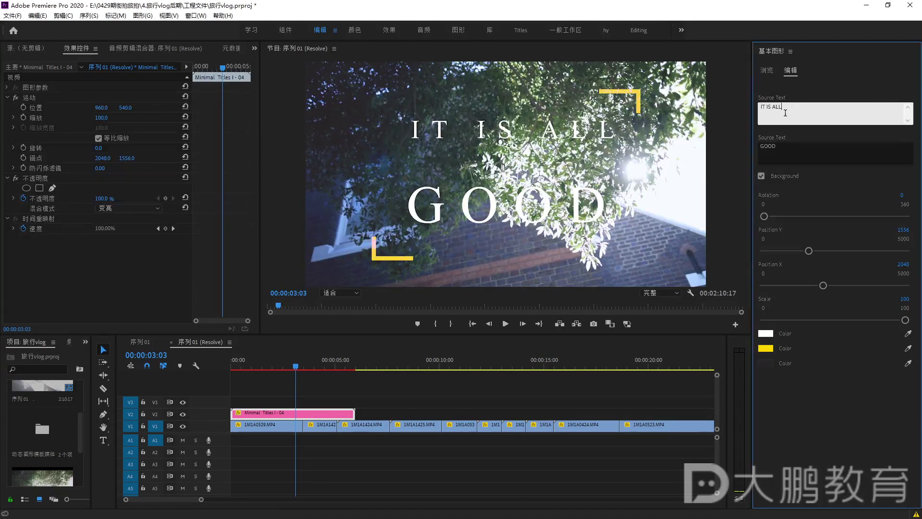
{"action": "type", "text": "SOUTH"}
{"action": "left_click", "coordinate": [790, 152]}
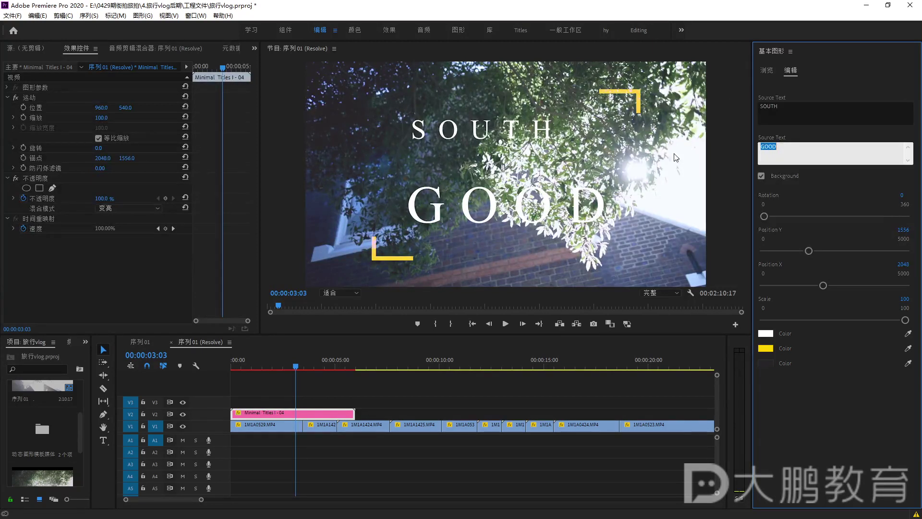
{"action": "left_click", "coordinate": [797, 118]}
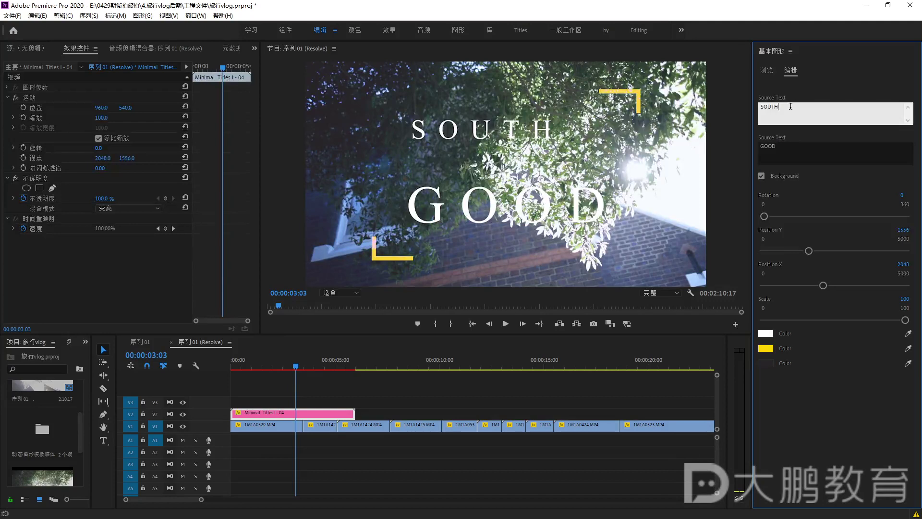
{"action": "type", "text": "SOU"}
{"action": "key", "text": "BackSpace"}
{"action": "key", "text": "BackSpace"}
{"action": "key", "text": "BackSpace"}
{"action": "type", "text": "uth"}
{"action": "key", "text": "Tab"}
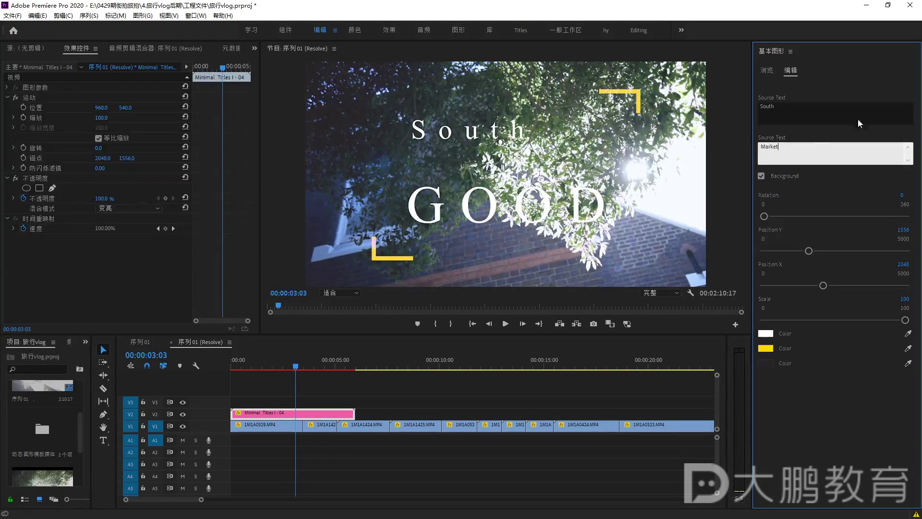
{"action": "left_click", "coordinate": [683, 244]}
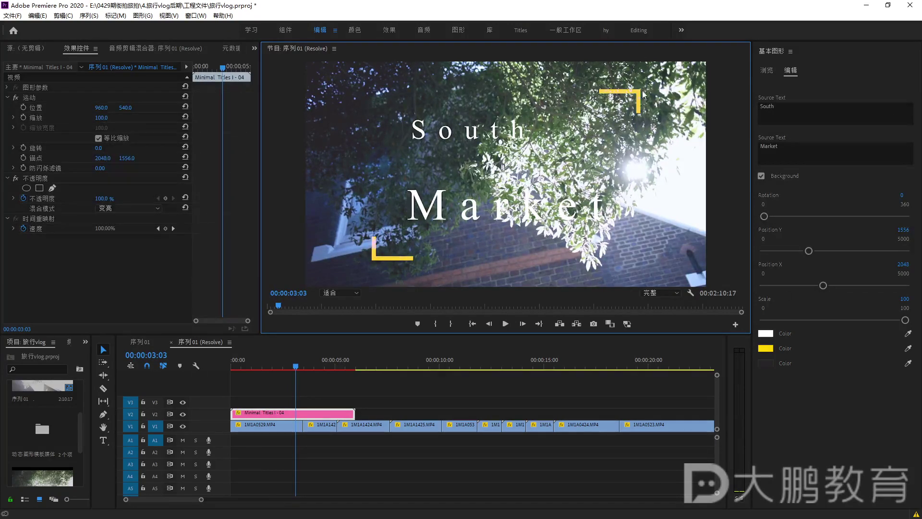
Change the title's text color from the Essential Graphics settings to a muted pink, about DEA5A5
{"action": "left_click", "coordinate": [765, 333]}
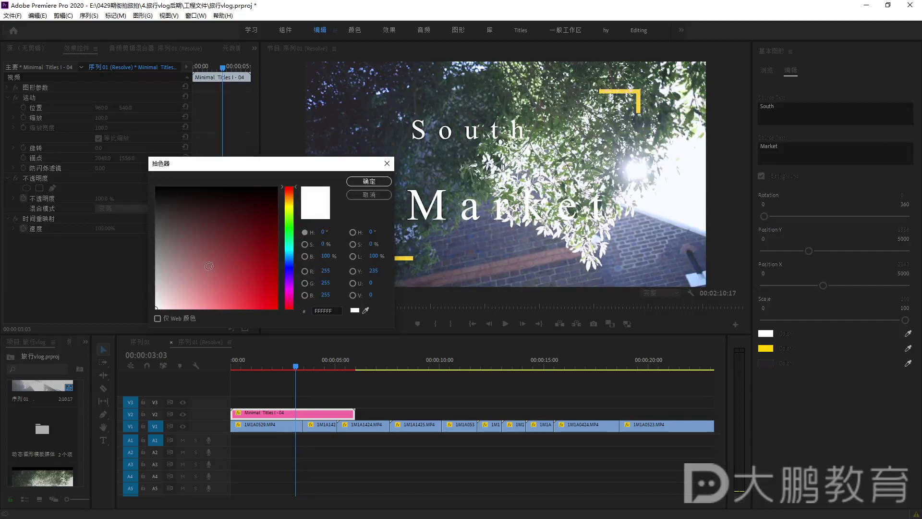
{"action": "left_click", "coordinate": [191, 281]}
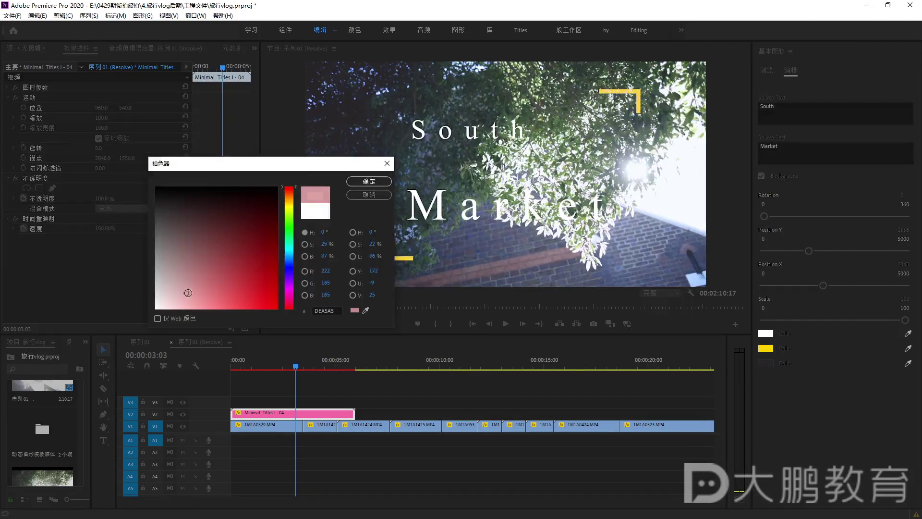
{"action": "left_click", "coordinate": [357, 181]}
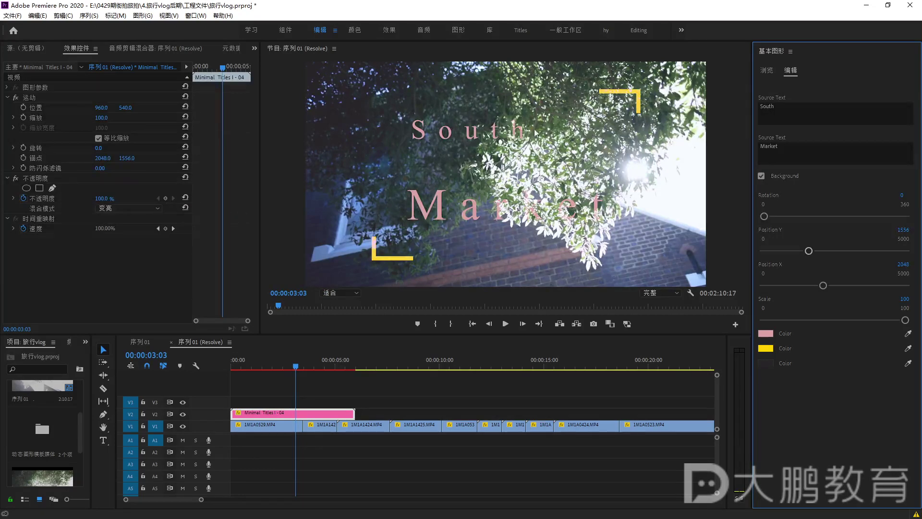
Recolor the title's corner brackets to a pale mint green
{"action": "left_click", "coordinate": [766, 349]}
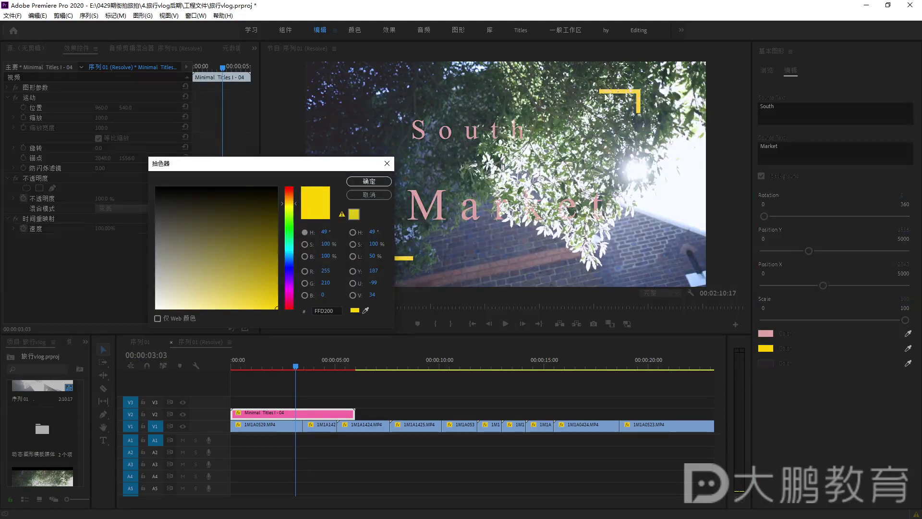
{"action": "left_click_drag", "start_coordinate": [295, 204], "coordinate": [296, 246]}
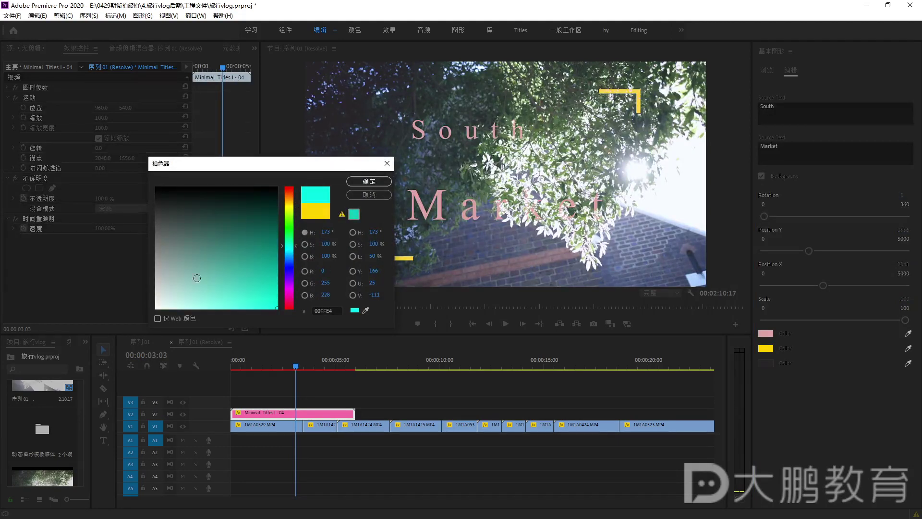
{"action": "left_click", "coordinate": [196, 300]}
{"action": "left_click_drag", "start_coordinate": [196, 299], "coordinate": [209, 302]}
{"action": "left_click", "coordinate": [371, 181]}
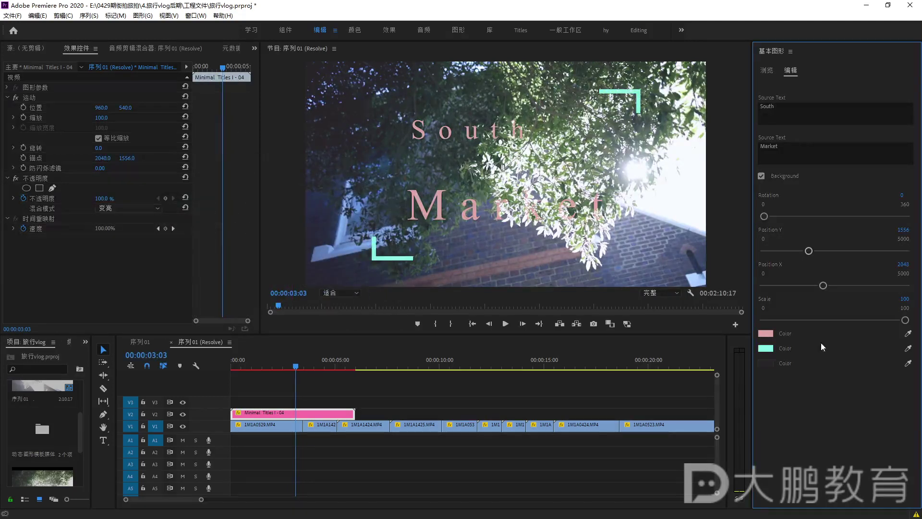
Set both the corner brackets and the title text to white, FFFFFF
{"action": "left_click", "coordinate": [765, 348]}
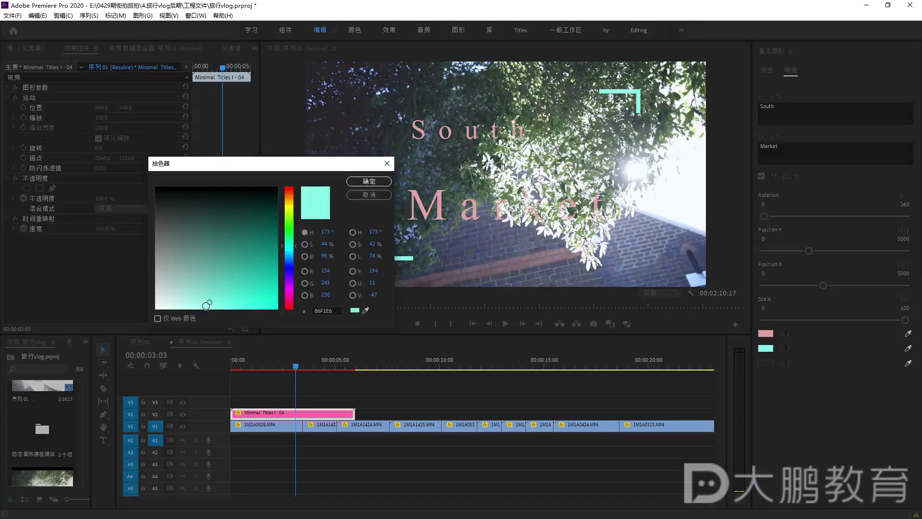
{"action": "left_click_drag", "start_coordinate": [207, 303], "coordinate": [154, 304]}
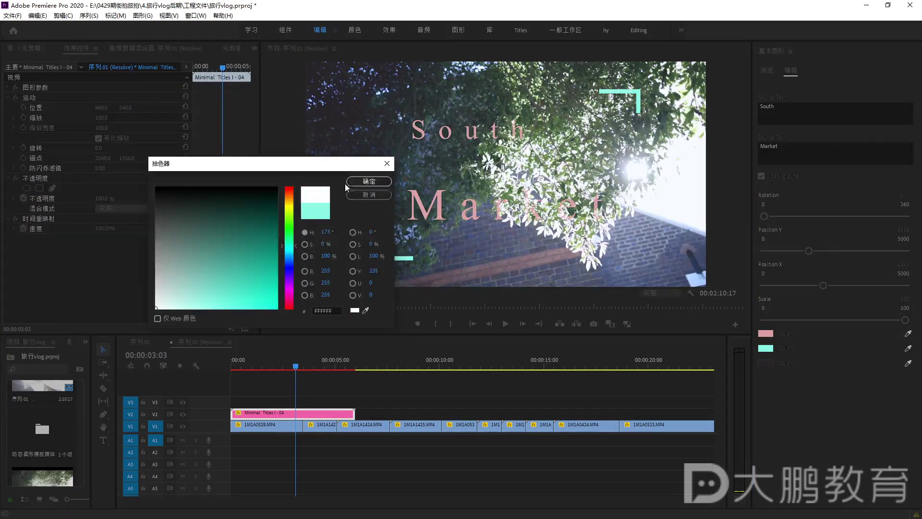
{"action": "left_click", "coordinate": [369, 181]}
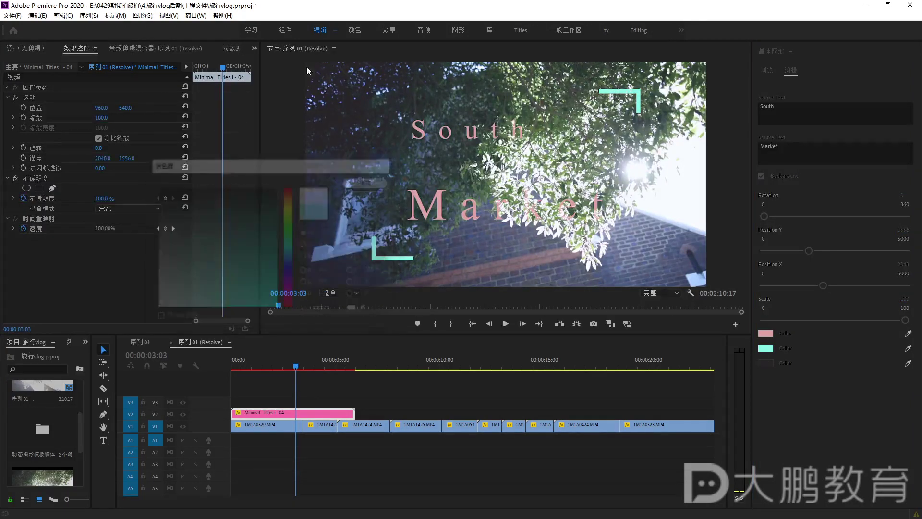
{"action": "left_click", "coordinate": [765, 333]}
{"action": "left_click_drag", "start_coordinate": [187, 293], "coordinate": [182, 294]}
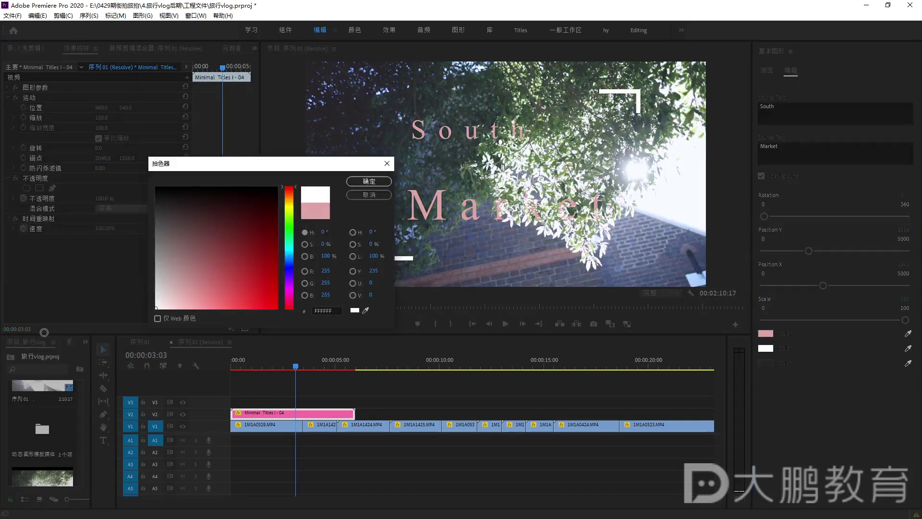
{"action": "left_click", "coordinate": [369, 182]}
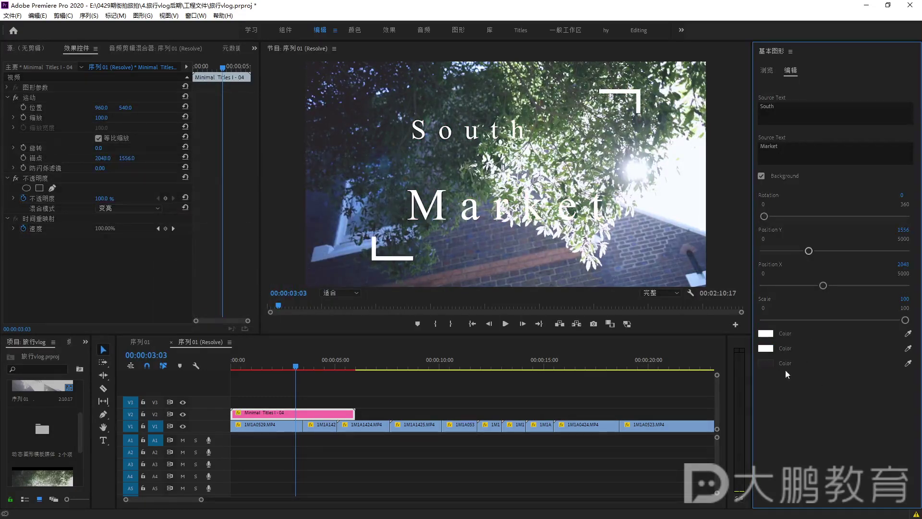
Change the color of the title's corner brackets to a light pink
{"action": "left_click", "coordinate": [764, 349]}
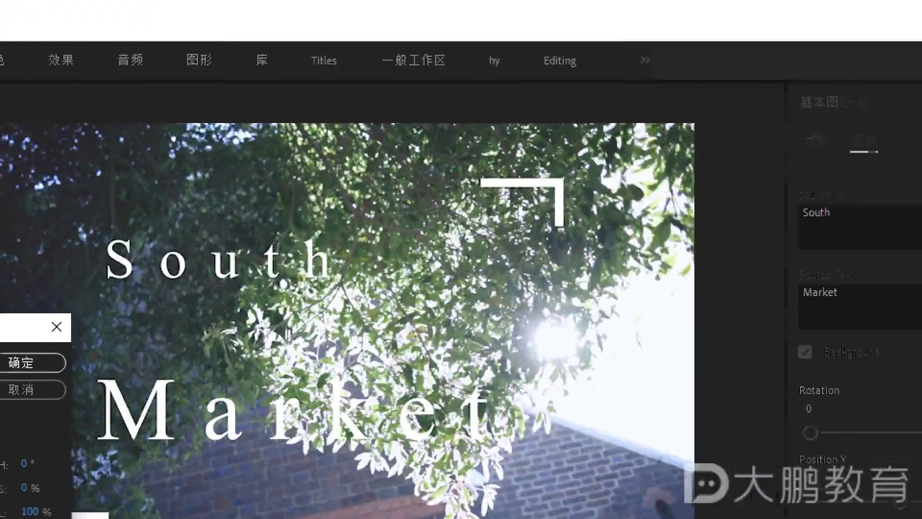
{"action": "left_click_drag", "start_coordinate": [578, 74], "coordinate": [604, 109]}
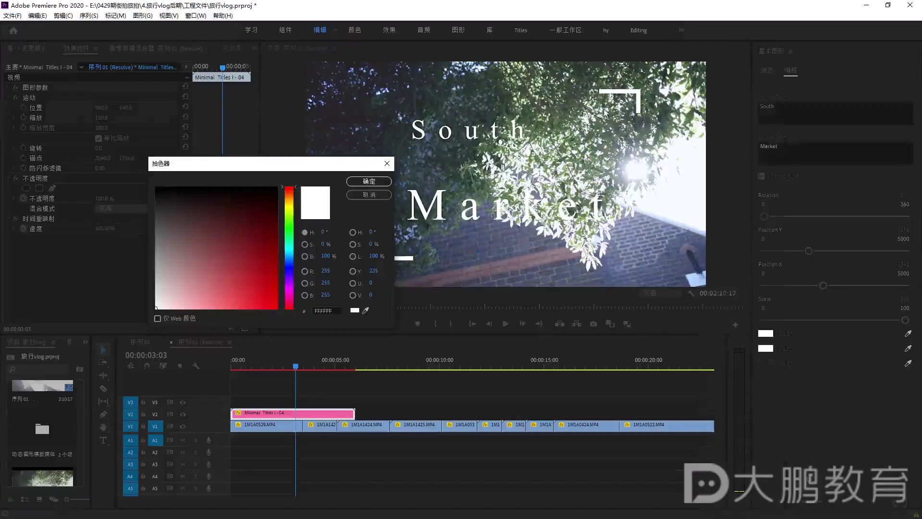
{"action": "left_click_drag", "start_coordinate": [202, 289], "coordinate": [192, 304]}
{"action": "left_click", "coordinate": [368, 181]}
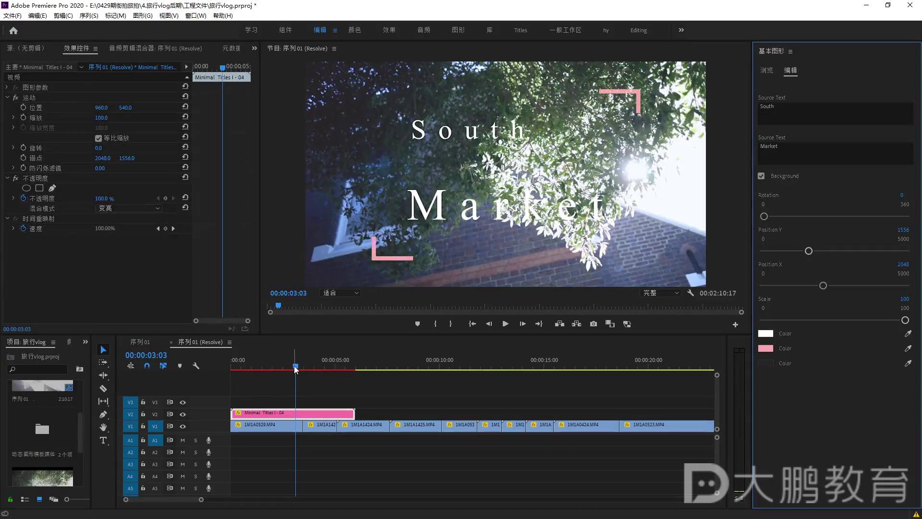
Play and scrub the recolored title from the sequence start until its animation has ended
{"action": "left_click", "coordinate": [335, 365]}
{"action": "key", "text": "Home"}
{"action": "key", "text": "space"}
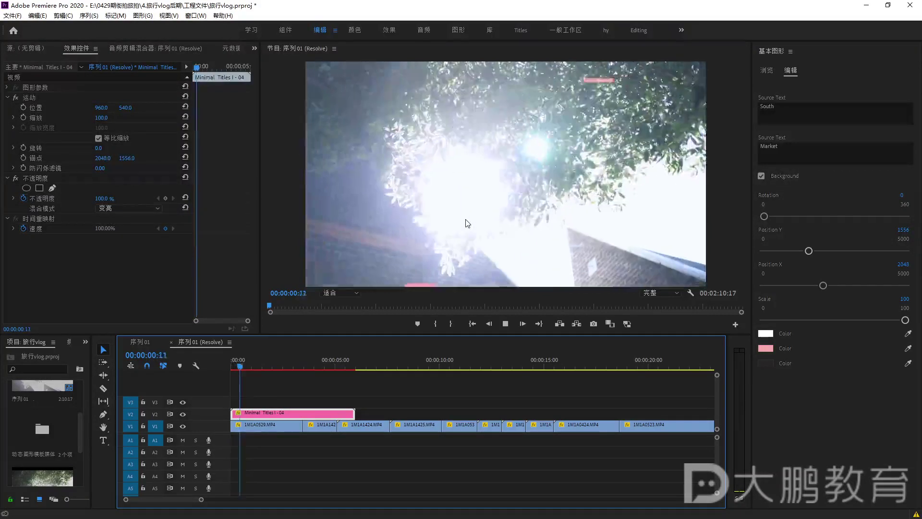
{"action": "key", "text": "space"}
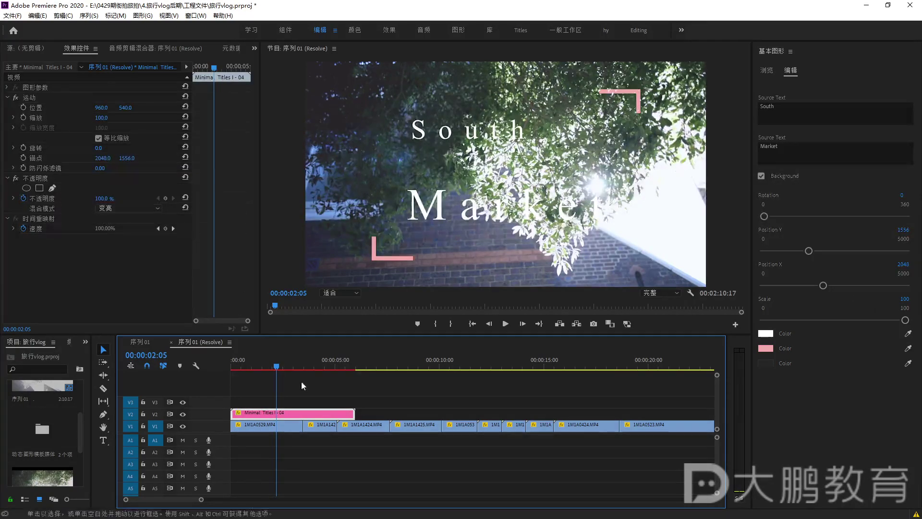
{"action": "left_click_drag", "start_coordinate": [278, 366], "coordinate": [321, 370]}
{"action": "left_click_drag", "start_coordinate": [315, 374], "coordinate": [187, 388]}
{"action": "key", "text": "space"}
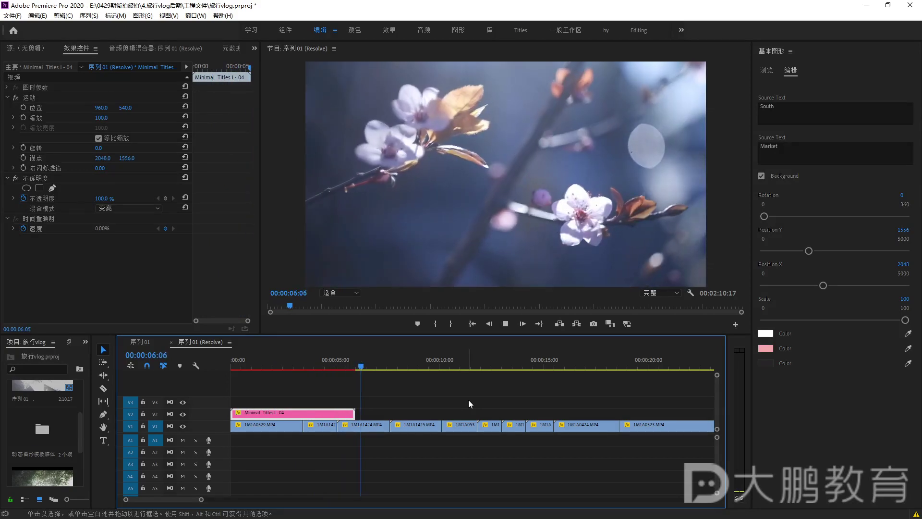
{"action": "key", "text": "space"}
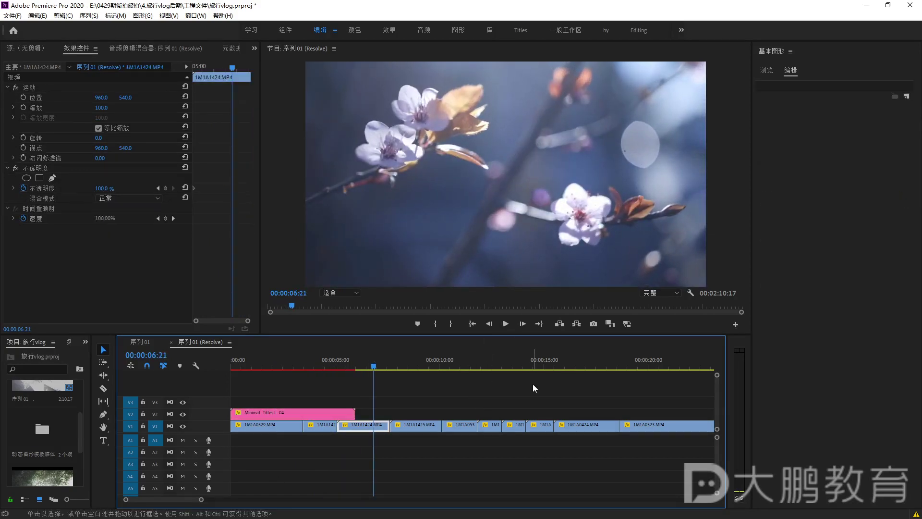
{"action": "left_click", "coordinate": [298, 415]}
{"action": "left_click_drag", "start_coordinate": [285, 416], "coordinate": [337, 413]}
{"action": "key", "text": "ctrl+z"}
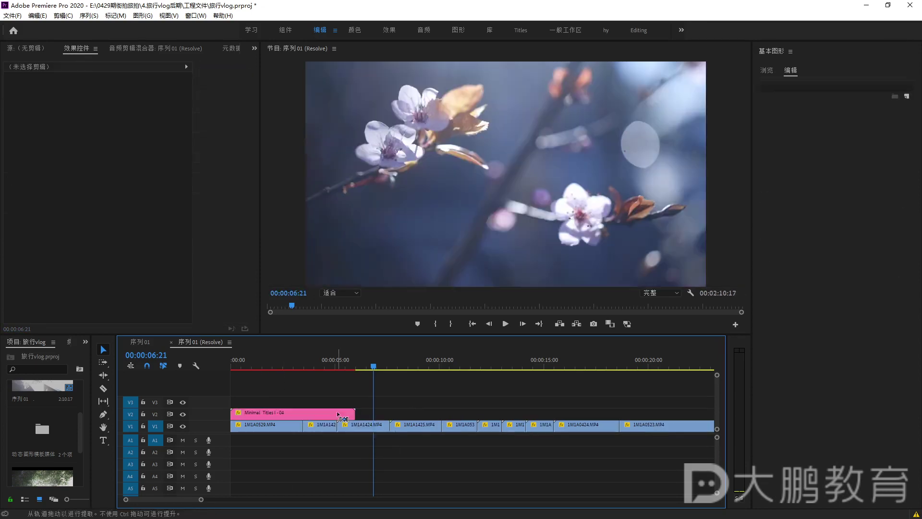
{"action": "left_click_drag", "start_coordinate": [266, 414], "coordinate": [388, 416]}
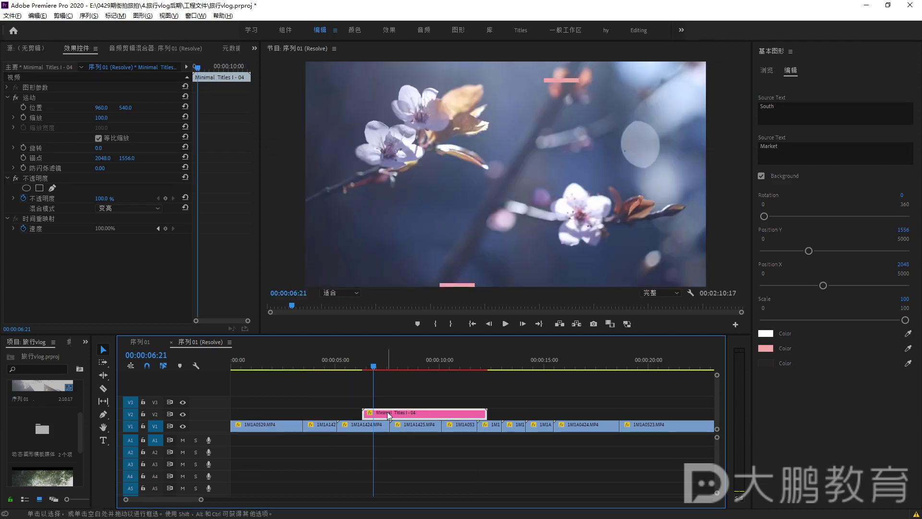
{"action": "key", "text": "ctrl+z"}
Duplicate the title clip on V2 directly after the original, check the copy at 00:00:09:21 and select it
{"action": "left_click_drag", "start_coordinate": [304, 413], "coordinate": [384, 416]}
{"action": "left_click", "coordinate": [222, 364]}
{"action": "left_click_drag", "start_coordinate": [228, 363], "coordinate": [437, 391]}
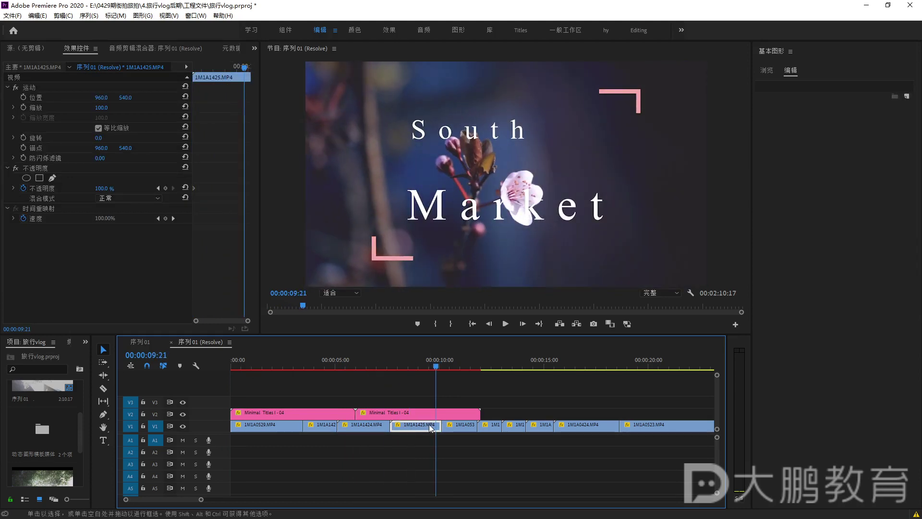
{"action": "left_click", "coordinate": [437, 413]}
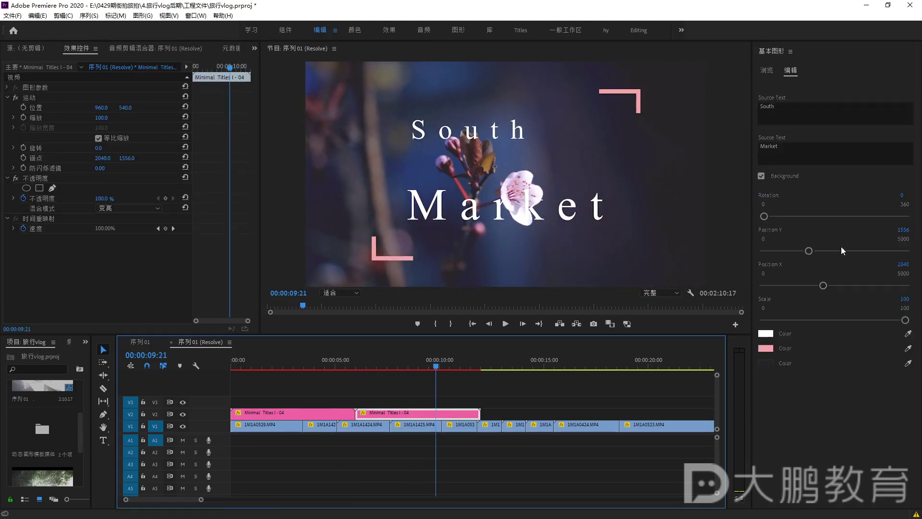
Rotate the first title clip by about 46 degrees and preview the tilted title at 00:00:02:06
{"action": "left_click", "coordinate": [320, 415]}
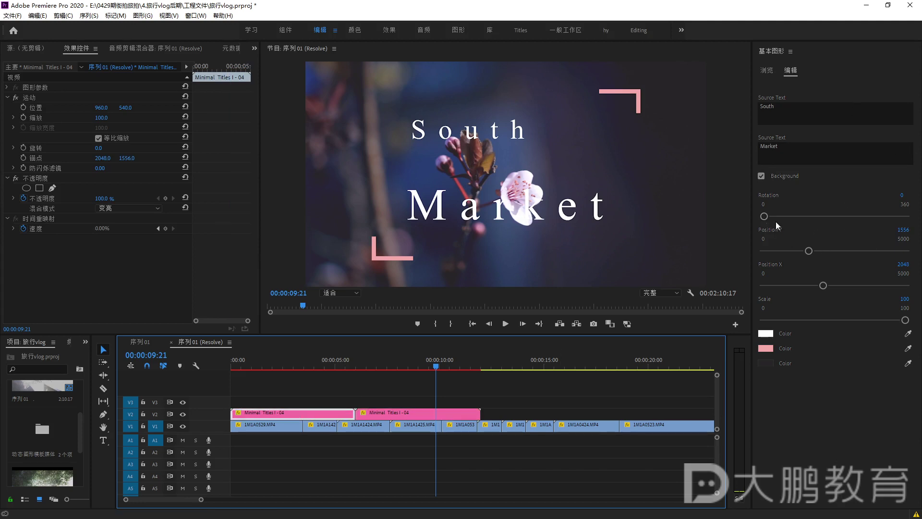
{"action": "left_click_drag", "start_coordinate": [764, 216], "coordinate": [783, 217]}
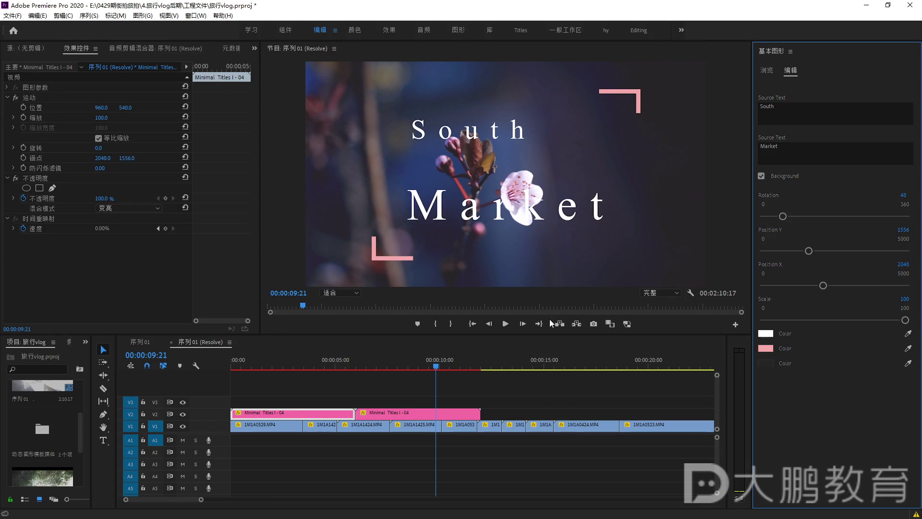
{"action": "left_click_drag", "start_coordinate": [446, 366], "coordinate": [241, 366]}
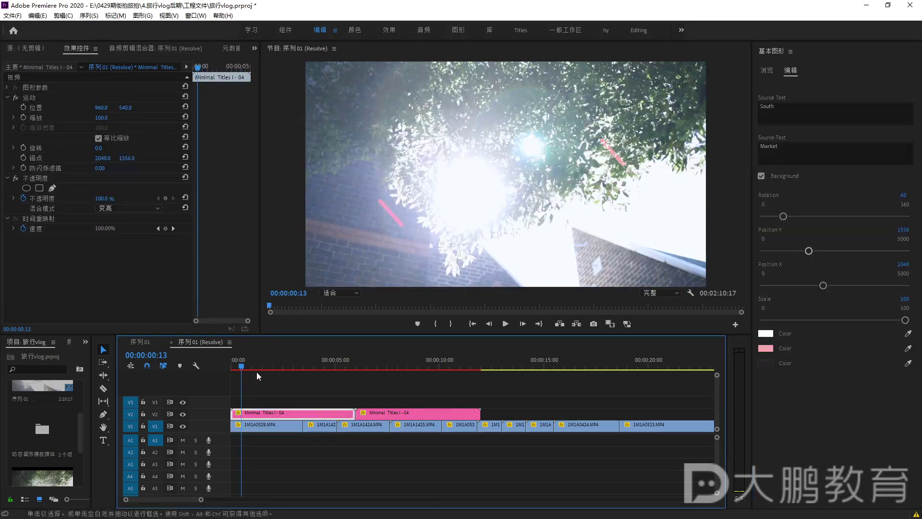
{"action": "left_click_drag", "start_coordinate": [241, 367], "coordinate": [277, 376]}
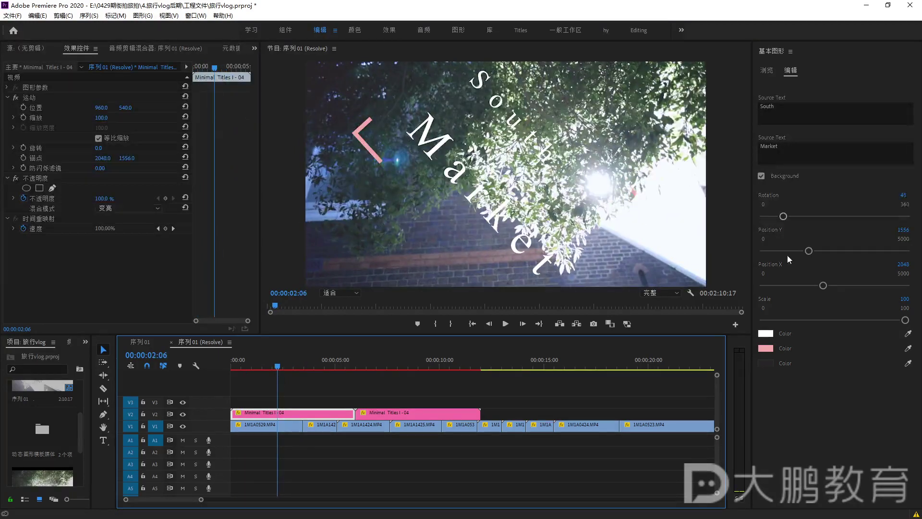
Reset the first title's rotation to 0 and set its Position Y to 1540 and Position X to 2704
{"action": "left_click_drag", "start_coordinate": [784, 217], "coordinate": [764, 216]}
{"action": "mouse_move", "coordinate": [809, 250]}
{"action": "left_mouse_down"}
{"action": "mouse_move", "coordinate": [819, 251]}
{"action": "mouse_move", "coordinate": [790, 252]}
{"action": "mouse_move", "coordinate": [817, 254]}
{"action": "mouse_move", "coordinate": [807, 254]}
{"action": "left_mouse_up"}
{"action": "left_click_drag", "start_coordinate": [822, 288], "coordinate": [839, 299]}
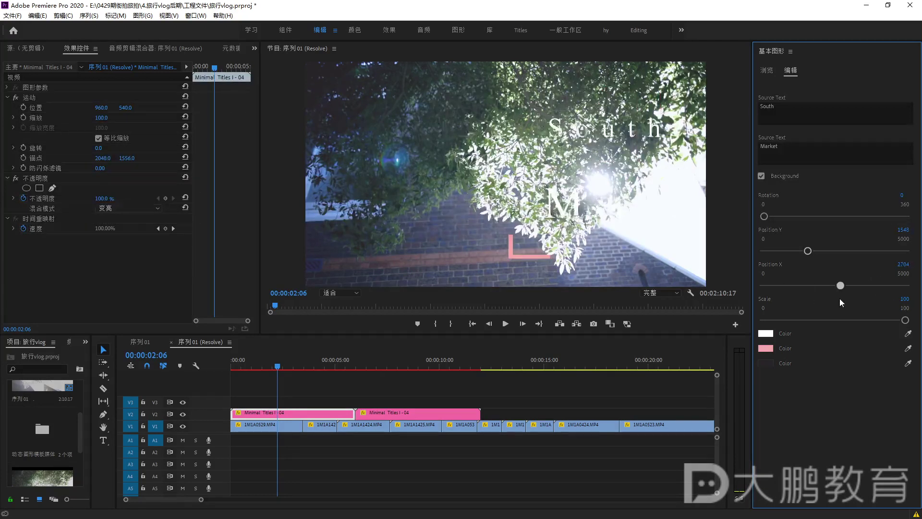
{"action": "left_click_drag", "start_coordinate": [908, 320], "coordinate": [889, 322]}
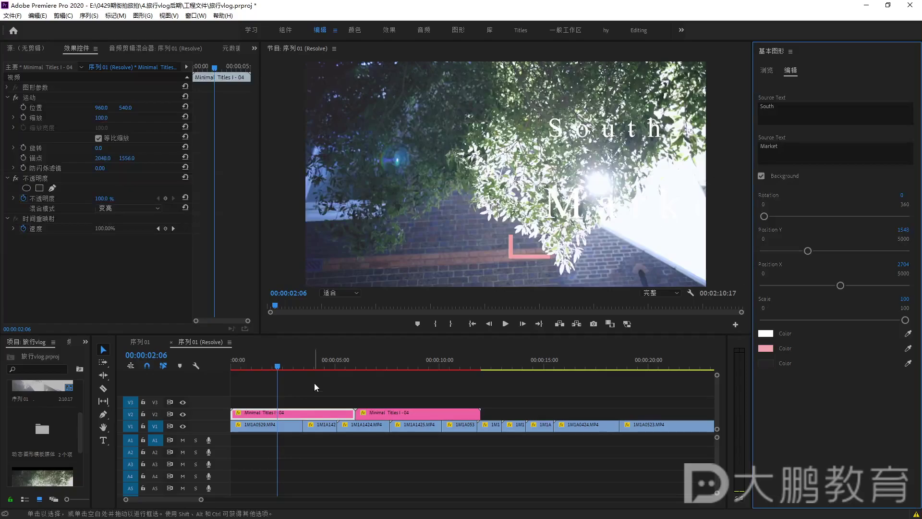
Play the repositioned title from the sequence start and stop at 00:00:02:04
{"action": "left_click", "coordinate": [278, 366]}
{"action": "key", "text": "Home"}
{"action": "key", "text": "space"}
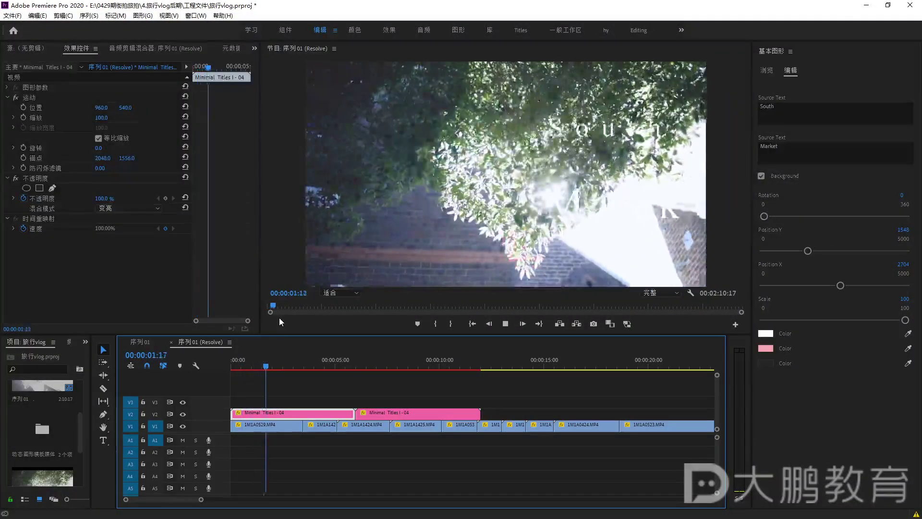
{"action": "key", "text": "space"}
Set the title's Position Y to 1276 and Position X to 2075, then try a rotation of 13 and undo it
{"action": "left_click_drag", "start_coordinate": [807, 250], "coordinate": [750, 257]}
{"action": "left_click_drag", "start_coordinate": [841, 287], "coordinate": [794, 287]}
{"action": "mouse_move", "coordinate": [786, 249]}
{"action": "left_mouse_down"}
{"action": "mouse_move", "coordinate": [810, 256]}
{"action": "mouse_move", "coordinate": [799, 252]}
{"action": "left_mouse_up"}
{"action": "left_click_drag", "start_coordinate": [814, 285], "coordinate": [822, 287]}
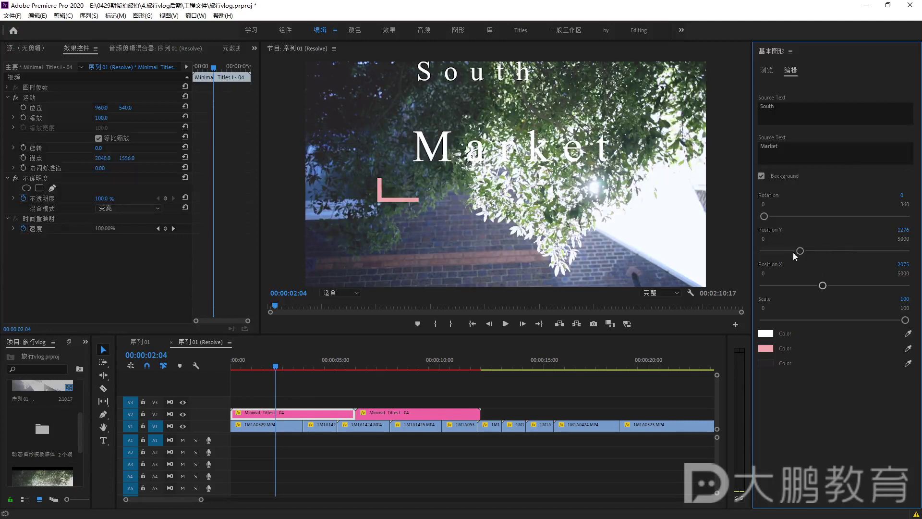
{"action": "left_click_drag", "start_coordinate": [766, 217], "coordinate": [770, 219]}
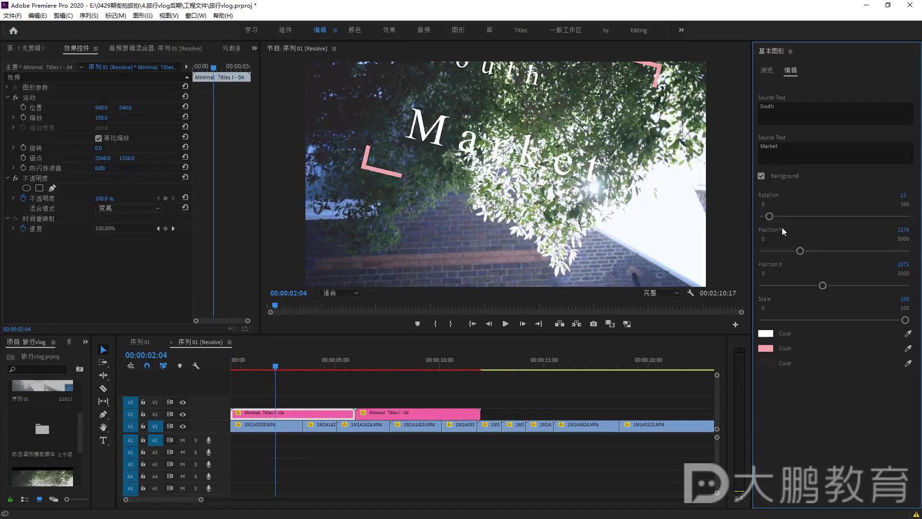
{"action": "key", "text": "ctrl+z"}
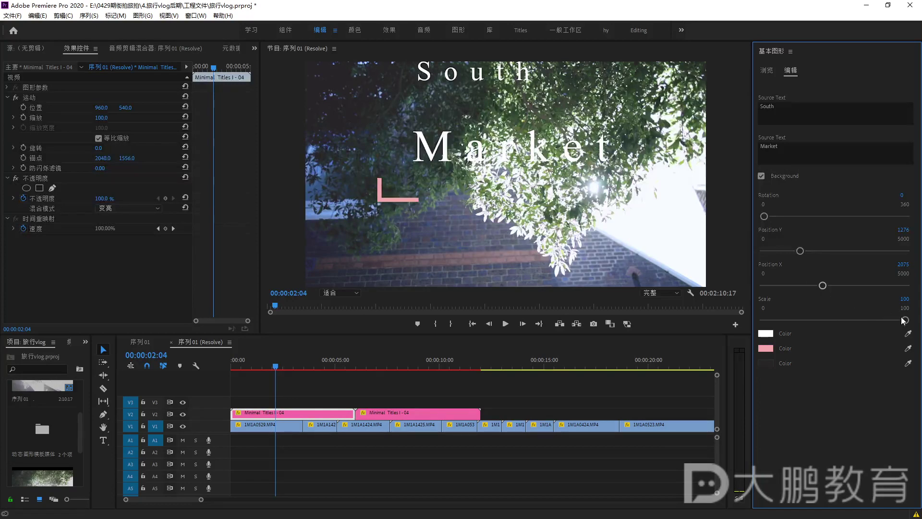
Scale the first title down to 66 and recenter it with Position Y 1540 and Position X 2007
{"action": "left_click_drag", "start_coordinate": [905, 320], "coordinate": [856, 322]}
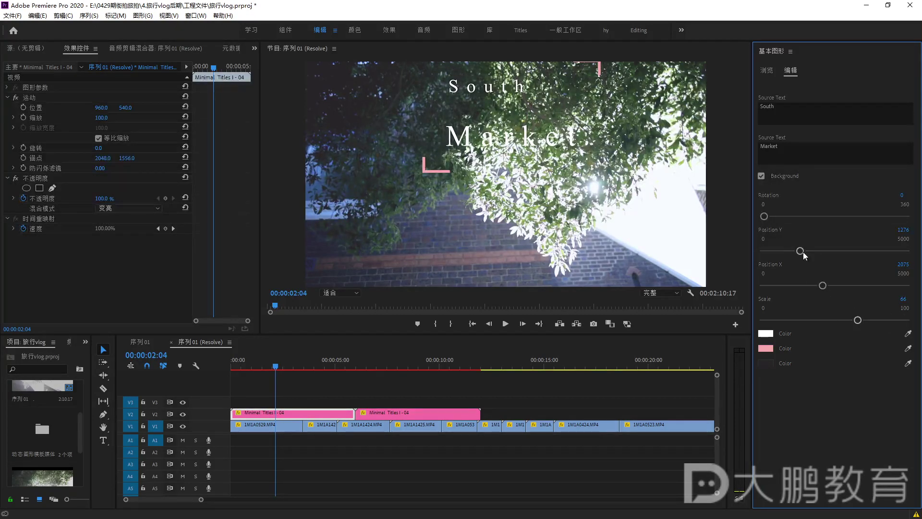
{"action": "left_click_drag", "start_coordinate": [800, 251], "coordinate": [808, 254]}
{"action": "left_click_drag", "start_coordinate": [824, 285], "coordinate": [820, 283]}
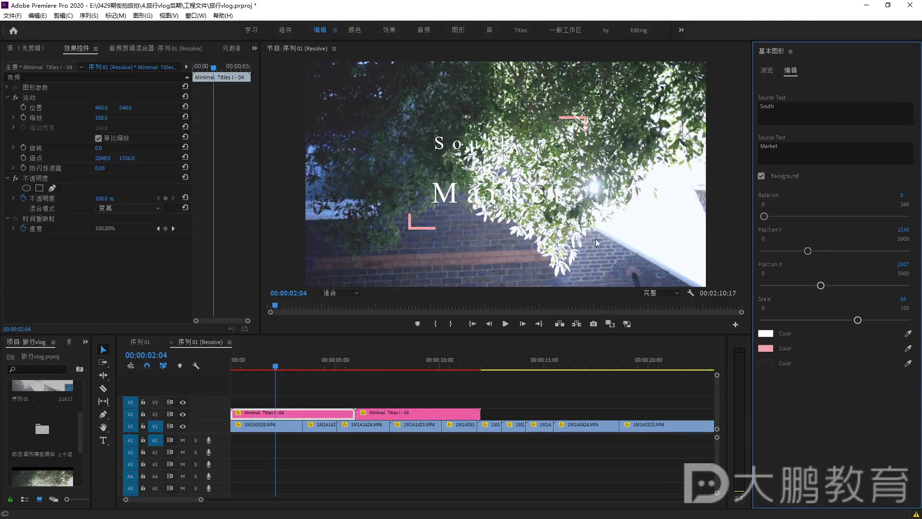
{"action": "left_click", "coordinate": [276, 366]}
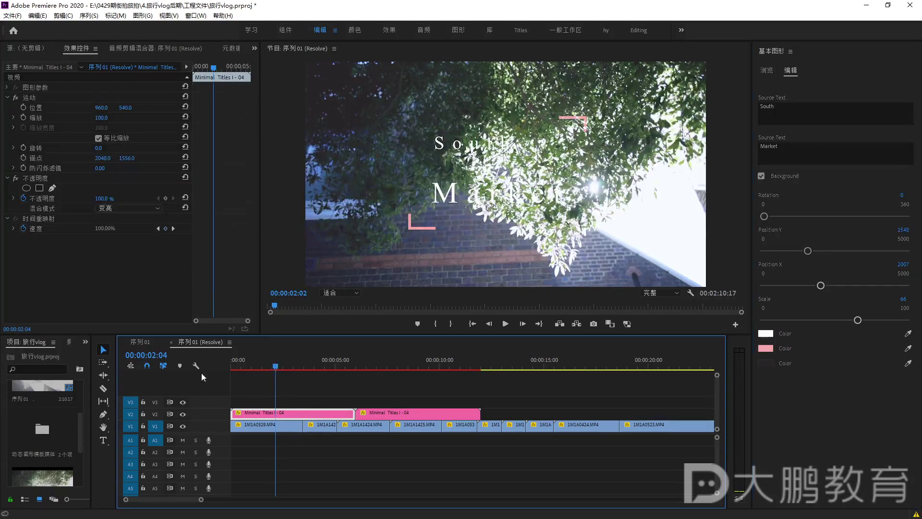
Play the rescaled title from the sequence start and stop at 00:00:05:10
{"action": "key", "text": "Home"}
{"action": "key", "text": "space"}
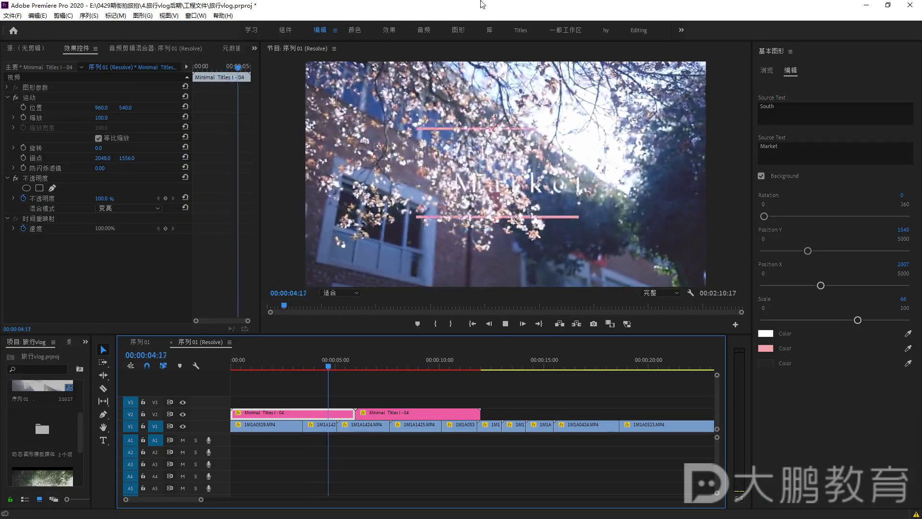
{"action": "key", "text": "space"}
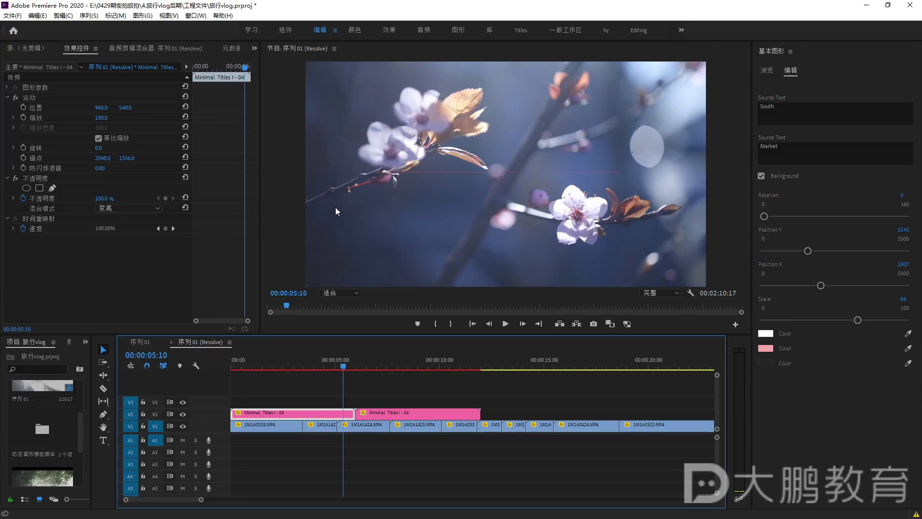
{"action": "left_click_drag", "start_coordinate": [288, 166], "coordinate": [401, 163]}
{"action": "left_click_drag", "start_coordinate": [338, 106], "coordinate": [315, 269]}
{"action": "left_click_drag", "start_coordinate": [333, 186], "coordinate": [387, 262]}
{"action": "left_click_drag", "start_coordinate": [436, 93], "coordinate": [402, 181]}
{"action": "mouse_move", "coordinate": [427, 146]}
{"action": "left_mouse_down"}
{"action": "mouse_move", "coordinate": [469, 174]}
{"action": "mouse_move", "coordinate": [403, 267]}
{"action": "left_mouse_up"}
{"action": "left_click_drag", "start_coordinate": [420, 216], "coordinate": [476, 261]}
{"action": "left_click_drag", "start_coordinate": [460, 182], "coordinate": [434, 298]}
{"action": "left_click_drag", "start_coordinate": [485, 158], "coordinate": [500, 277]}
{"action": "left_click_drag", "start_coordinate": [488, 139], "coordinate": [528, 258]}
{"action": "left_click_drag", "start_coordinate": [493, 170], "coordinate": [505, 184]}
{"action": "left_click_drag", "start_coordinate": [553, 129], "coordinate": [548, 164]}
{"action": "mouse_move", "coordinate": [536, 155]}
{"action": "left_mouse_down"}
{"action": "mouse_move", "coordinate": [561, 149]}
{"action": "mouse_move", "coordinate": [563, 173]}
{"action": "left_mouse_up"}
{"action": "mouse_move", "coordinate": [538, 194]}
{"action": "left_mouse_down"}
{"action": "mouse_move", "coordinate": [543, 229]}
{"action": "mouse_move", "coordinate": [579, 226]}
{"action": "left_mouse_up"}
{"action": "left_click_drag", "start_coordinate": [593, 206], "coordinate": [540, 247]}
{"action": "left_click_drag", "start_coordinate": [613, 134], "coordinate": [613, 286]}
{"action": "left_click_drag", "start_coordinate": [654, 110], "coordinate": [721, 278]}
{"action": "left_click_drag", "start_coordinate": [669, 159], "coordinate": [649, 237]}
{"action": "left_click_drag", "start_coordinate": [644, 194], "coordinate": [682, 245]}
{"action": "left_click_drag", "start_coordinate": [688, 204], "coordinate": [696, 231]}
{"action": "key", "text": "e"}
{"action": "key", "text": "Escape"}
Widen the project panel, then extract 200+转场颜色预设加100个转场音效.rar inside the 4.拍vlog素材 folder in File Explorer
{"action": "left_click_drag", "start_coordinate": [91, 346], "coordinate": [130, 346]}
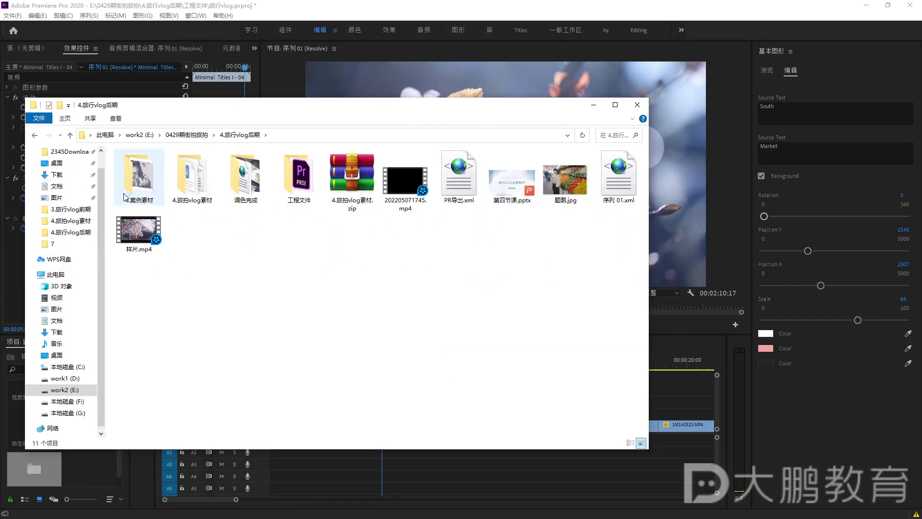
{"action": "double_click", "coordinate": [192, 195]}
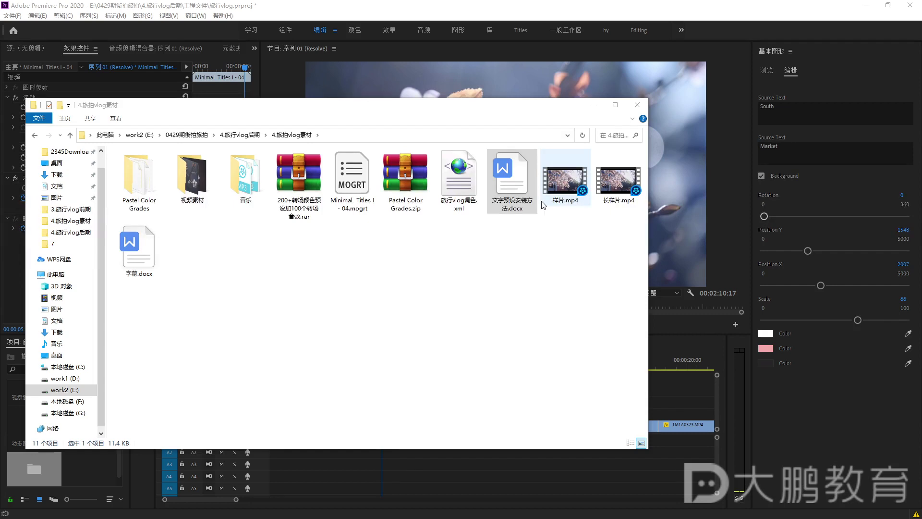
{"action": "left_click", "coordinate": [294, 198]}
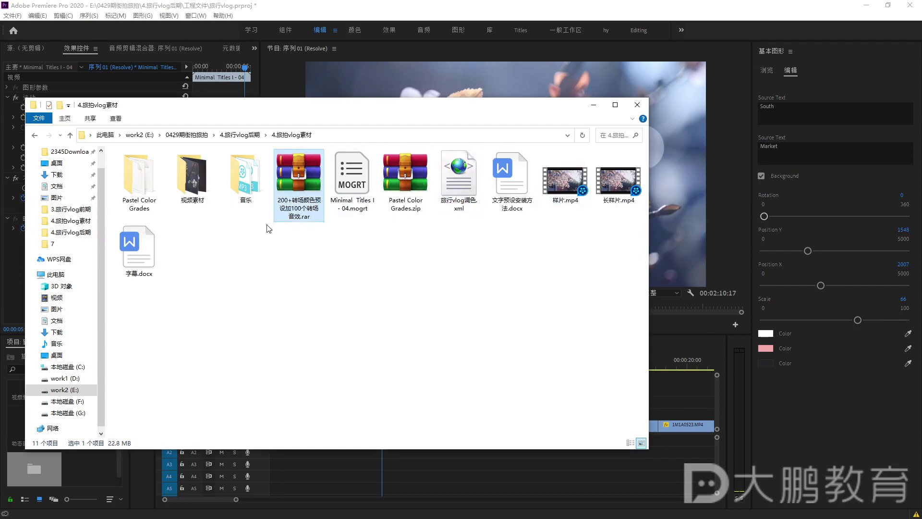
{"action": "left_click", "coordinate": [141, 190]}
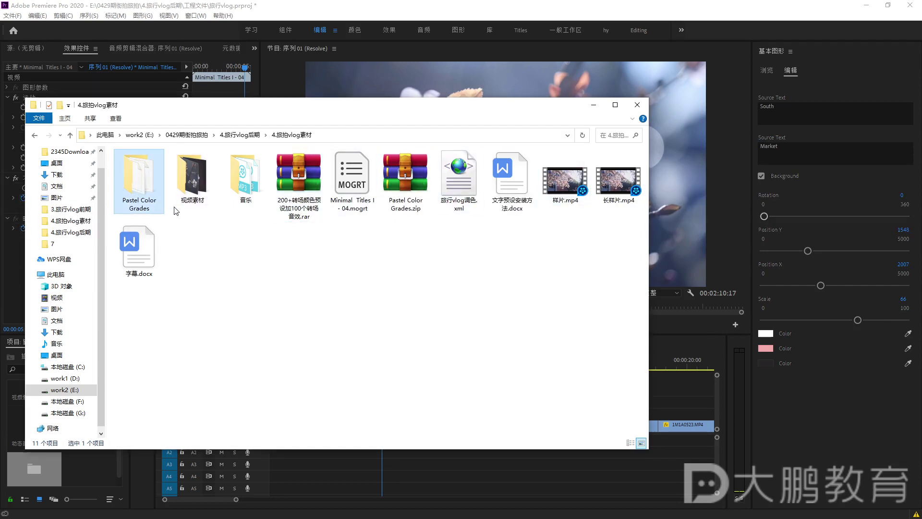
{"action": "left_click", "coordinate": [294, 197]}
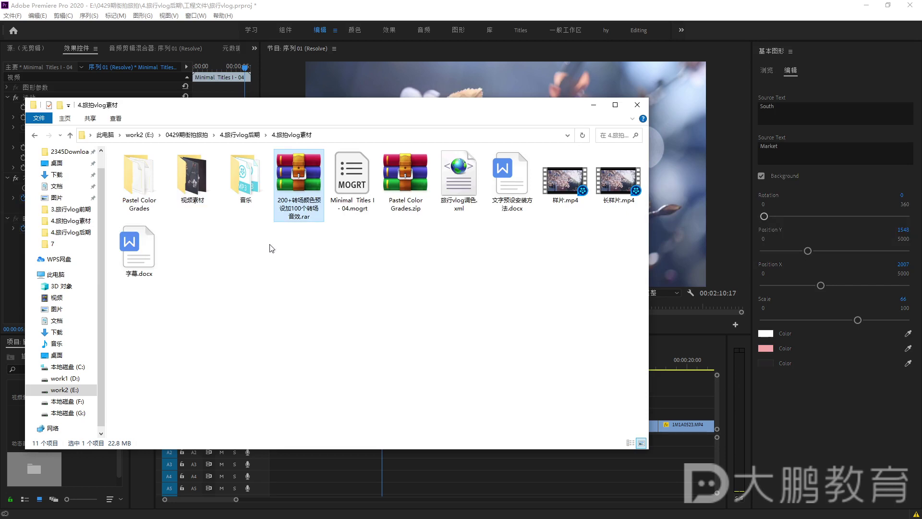
{"action": "right_click", "coordinate": [302, 203]}
{"action": "left_click", "coordinate": [320, 253]}
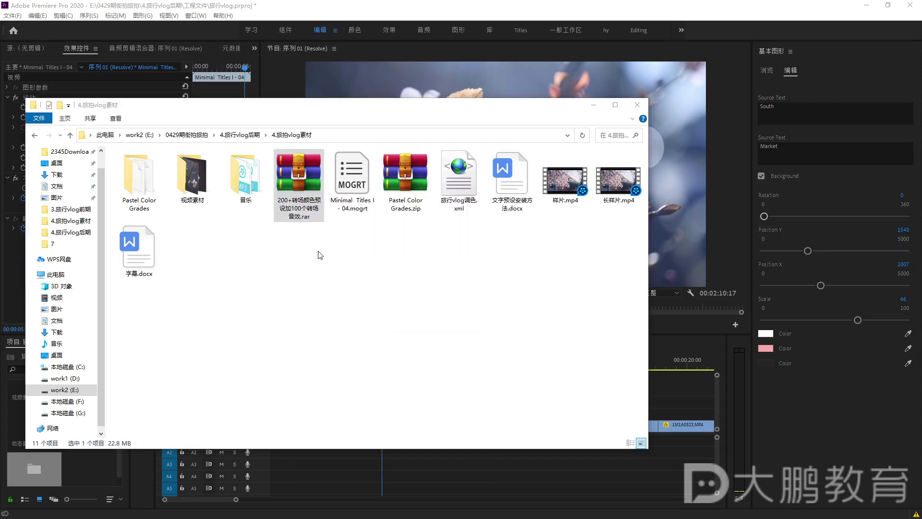
{"action": "left_click", "coordinate": [160, 205]}
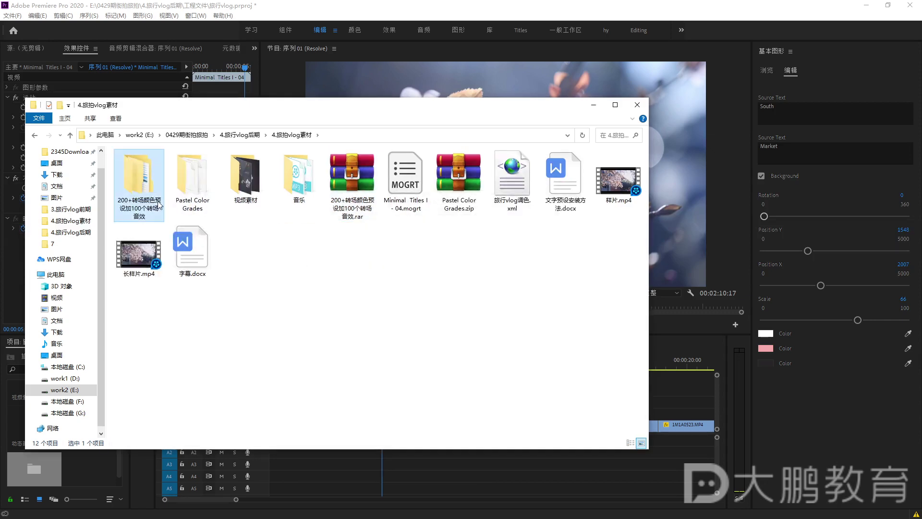
Look through the preset and sound-effect files in the extracted transition folder, then close File Explorer
{"action": "double_click", "coordinate": [159, 205]}
{"action": "double_click", "coordinate": [237, 167]}
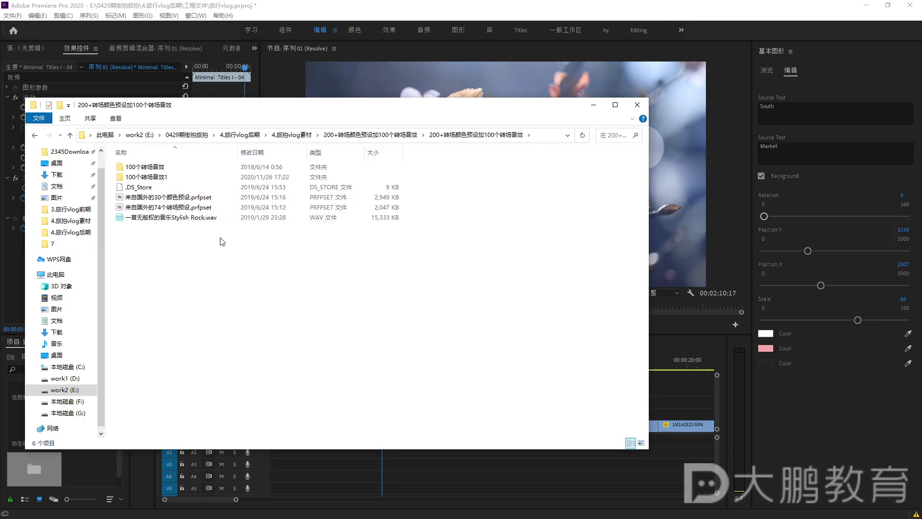
{"action": "key", "text": "ctrl+f"}
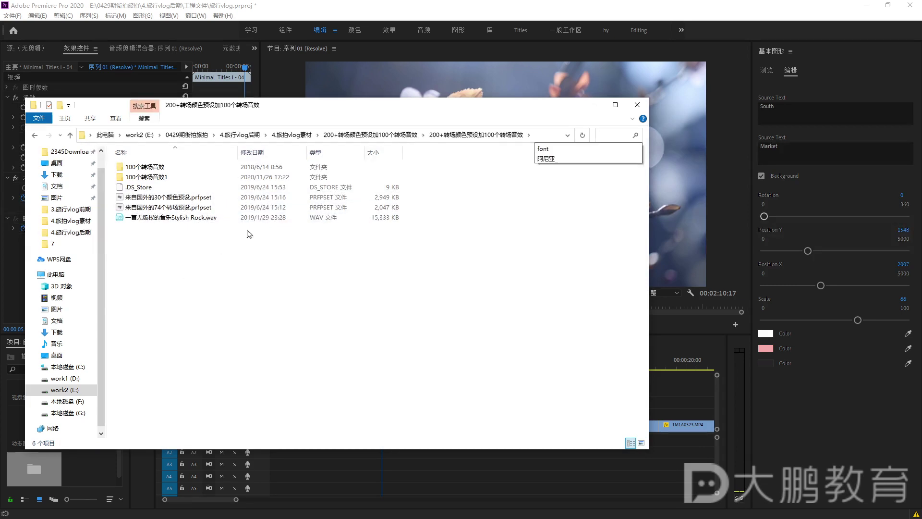
{"action": "left_click", "coordinate": [222, 260]}
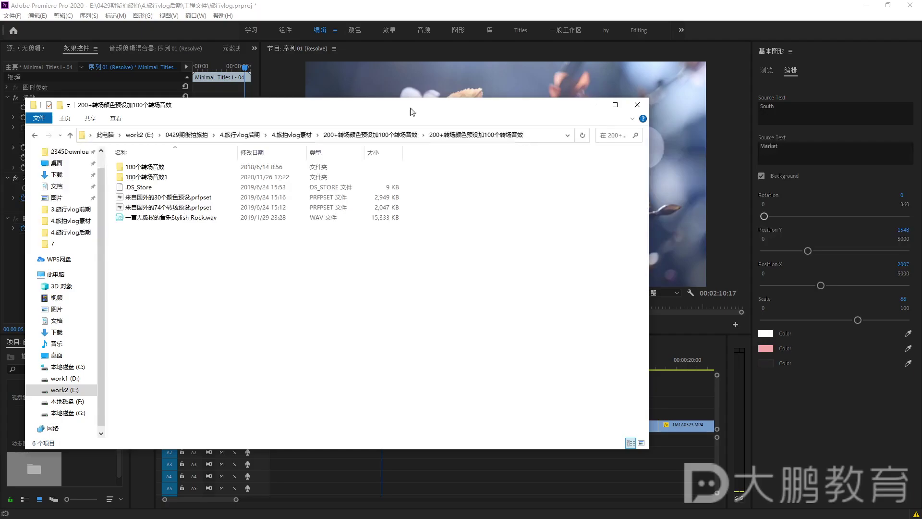
{"action": "left_click", "coordinate": [636, 105]}
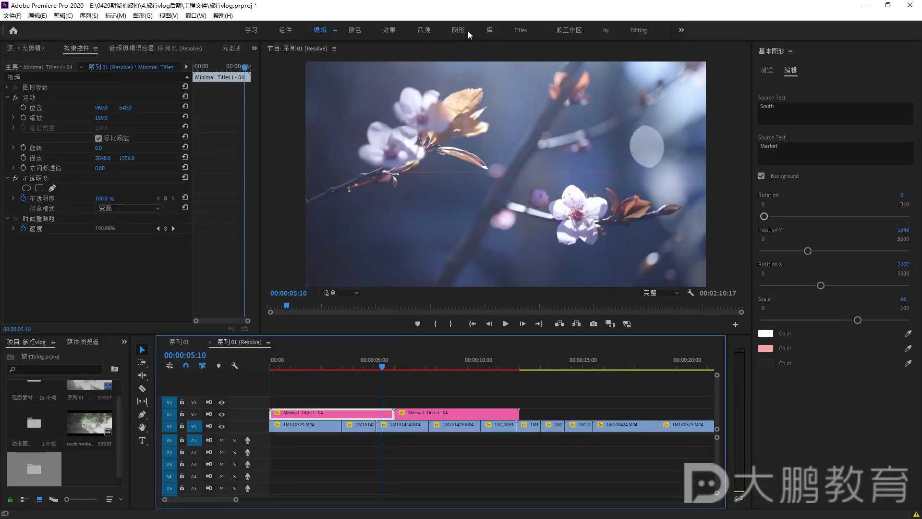
Switch to the Effects (效果) workspace and widen the project and effects panels
{"action": "left_click", "coordinate": [388, 31]}
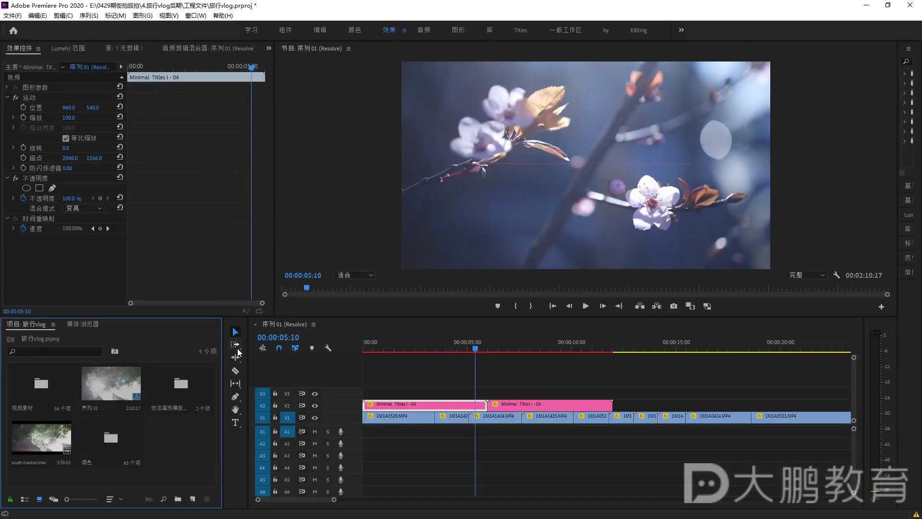
{"action": "left_click_drag", "start_coordinate": [223, 348], "coordinate": [238, 348]}
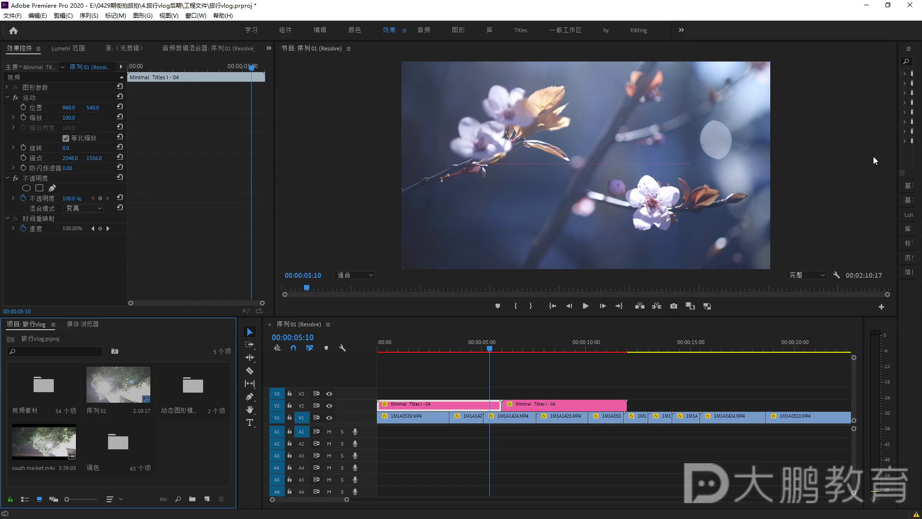
{"action": "left_click_drag", "start_coordinate": [897, 137], "coordinate": [785, 148]}
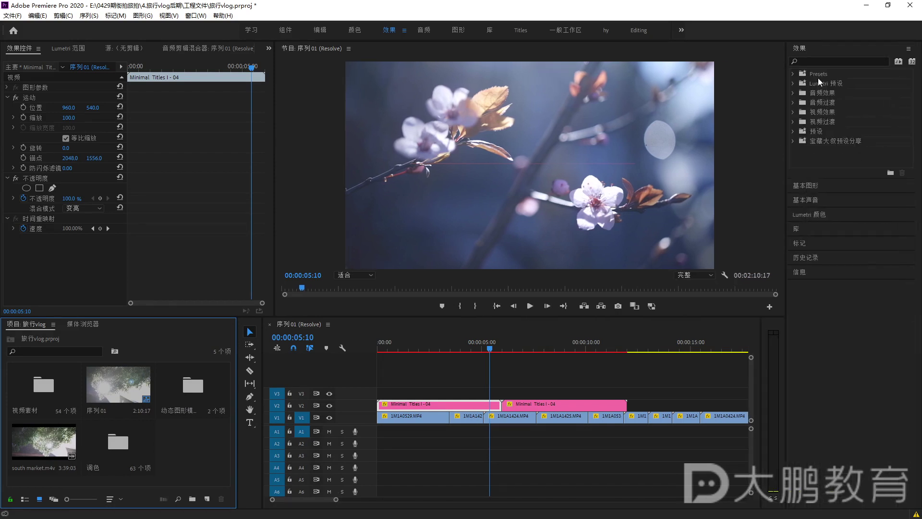
Import the preset file 来自国外的74个转场预设.prfpset from the extracted transition folder into the effects list
{"action": "left_click", "coordinate": [816, 59]}
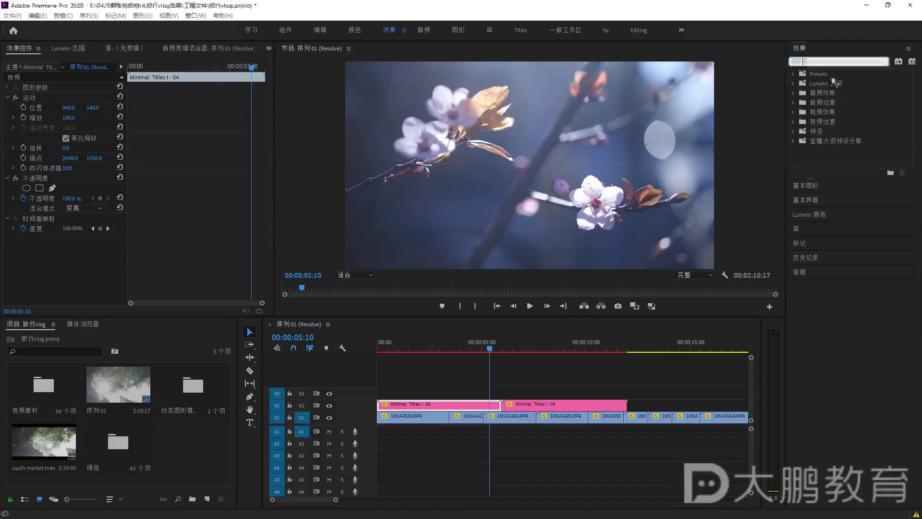
{"action": "left_click", "coordinate": [731, 151]}
{"action": "right_click", "coordinate": [827, 76]}
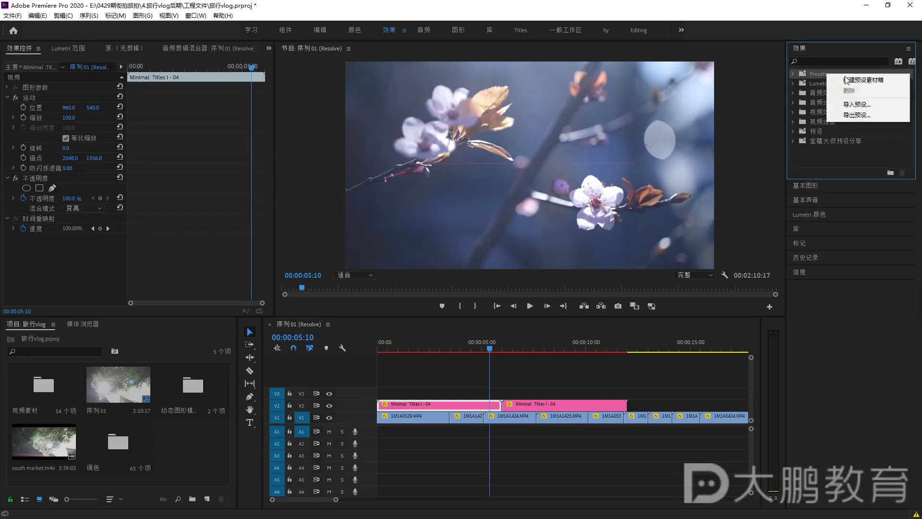
{"action": "left_click", "coordinate": [872, 110]}
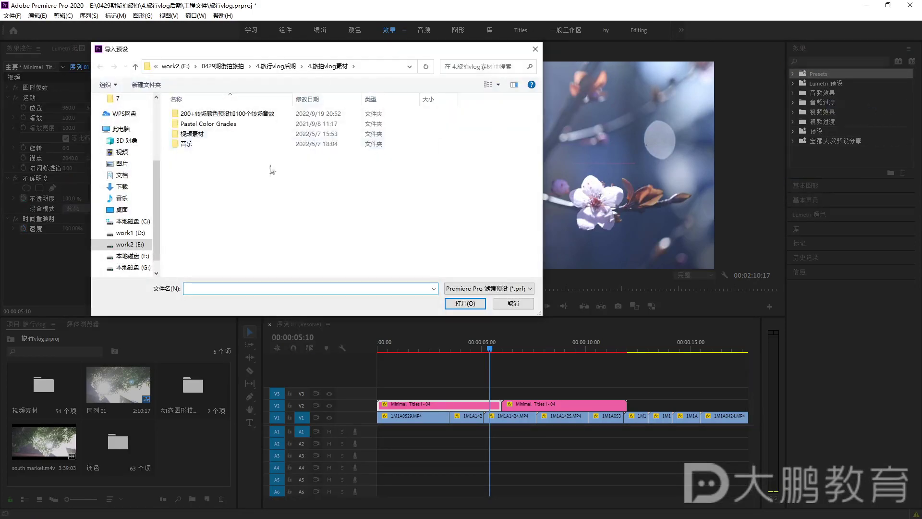
{"action": "double_click", "coordinate": [229, 115]}
{"action": "double_click", "coordinate": [231, 115]}
{"action": "left_click", "coordinate": [235, 144]}
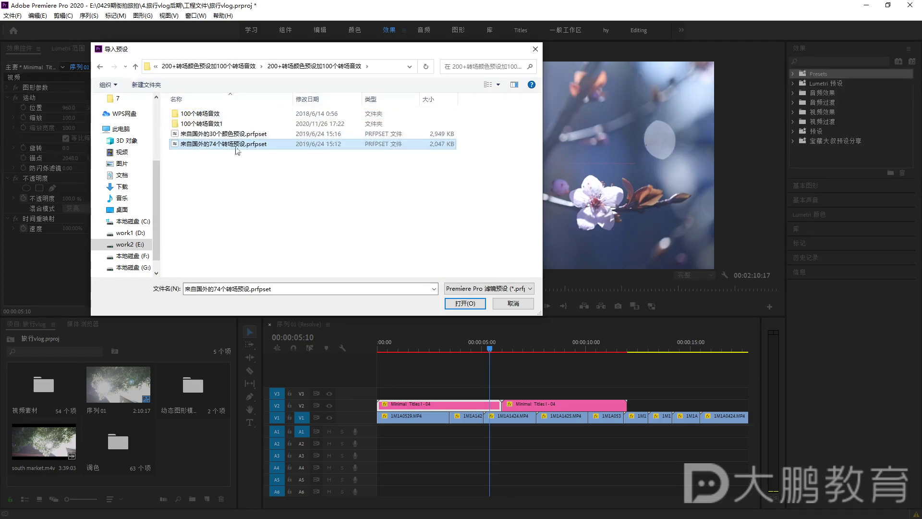
{"action": "left_click", "coordinate": [458, 302]}
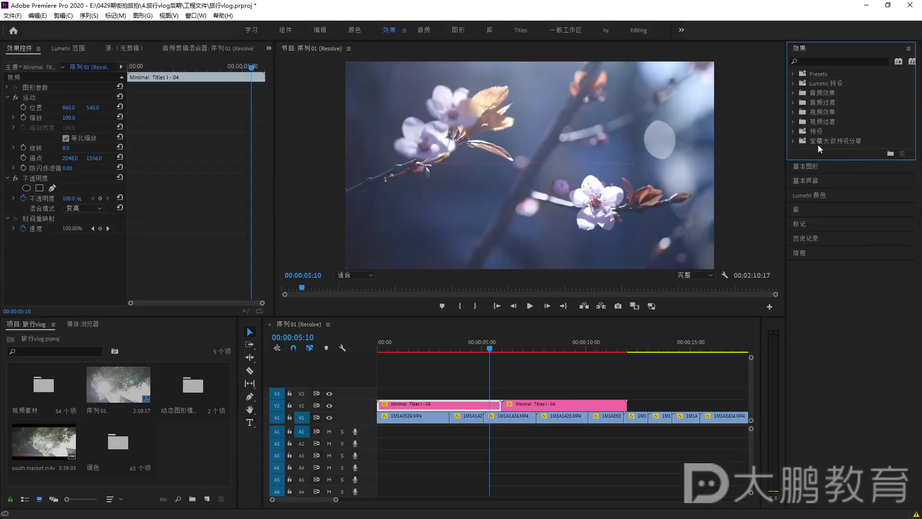
Browse the 74 transition presets under 宝藏大叔预设分享 down to Wiggle 01 in 摇摆转场
{"action": "left_click", "coordinate": [792, 140]}
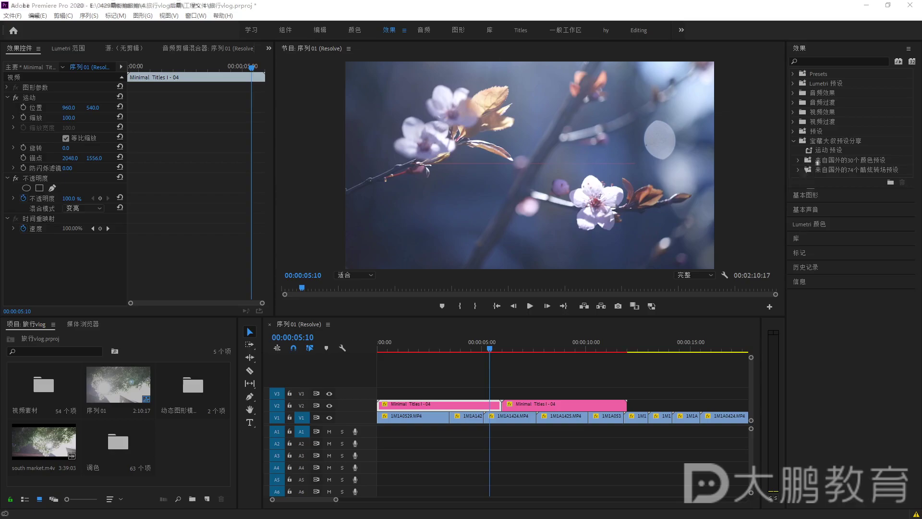
{"action": "left_click", "coordinate": [674, 242]}
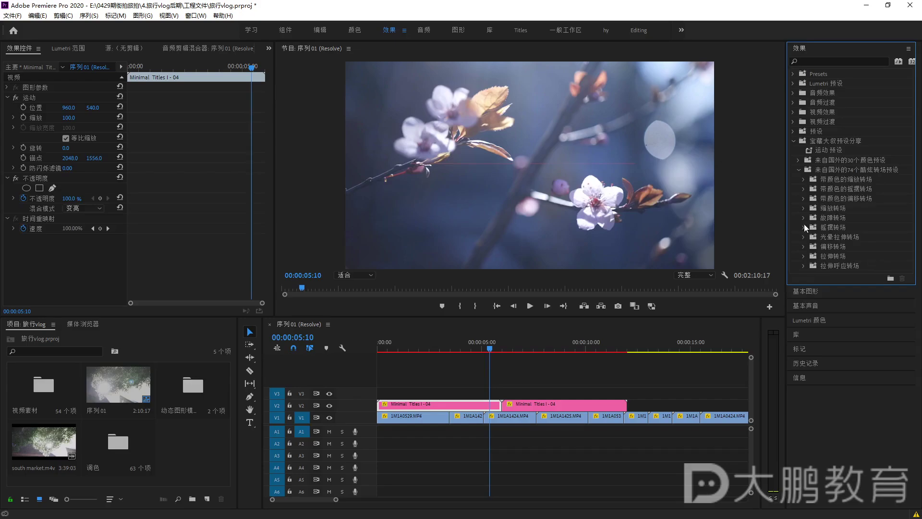
{"action": "left_click", "coordinate": [804, 227]}
{"action": "left_click", "coordinate": [809, 237]}
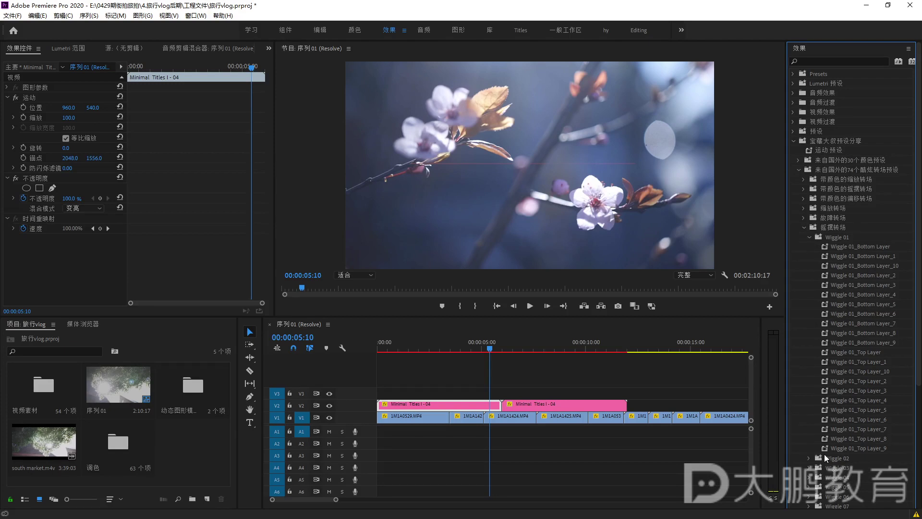
Delete both Minimal Titles clips from track V2
{"action": "left_click", "coordinate": [584, 394]}
{"action": "left_click", "coordinate": [572, 402]}
{"action": "key", "text": "Delete"}
{"action": "left_click", "coordinate": [422, 401]}
{"action": "key", "text": "Delete"}
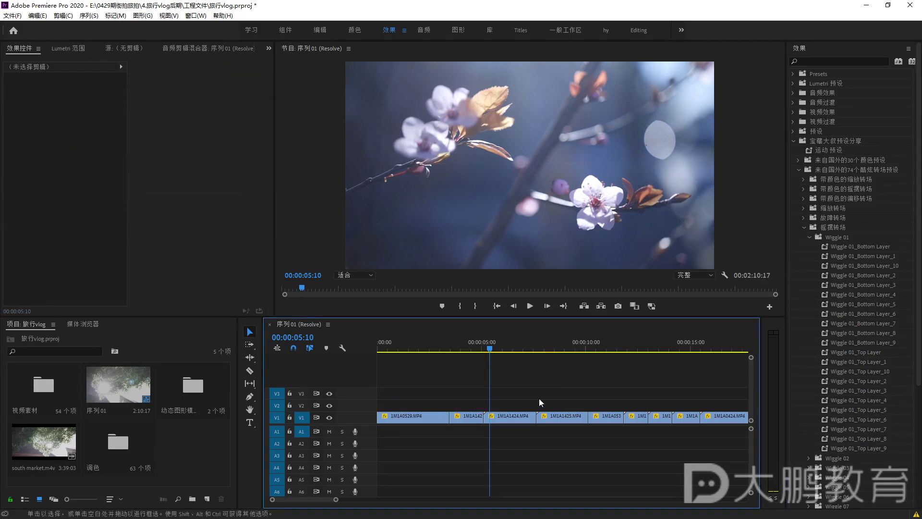
Mark an in point at the sequence start and an out point at 00:00:13:00, then clear both
{"action": "key", "text": "Home"}
{"action": "left_click_drag", "start_coordinate": [335, 499], "coordinate": [385, 499]}
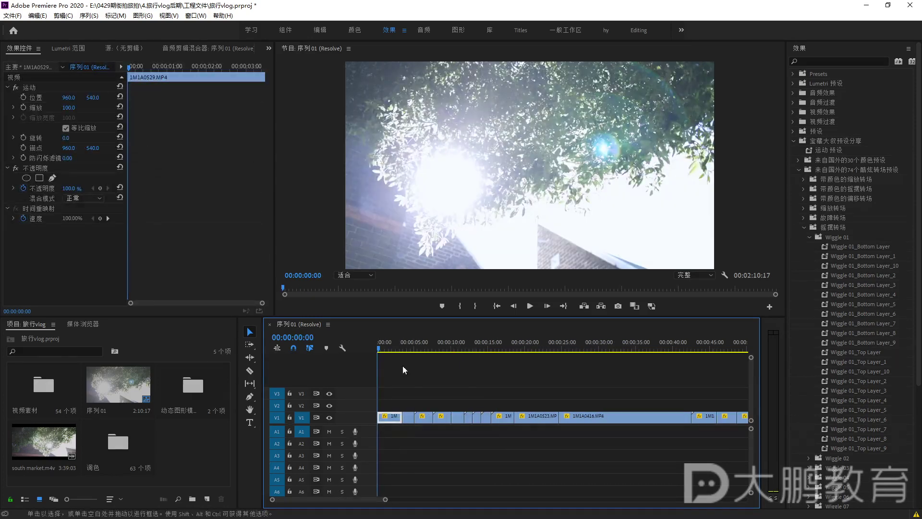
{"action": "left_click", "coordinate": [460, 306]}
{"action": "left_click", "coordinate": [473, 342]}
{"action": "left_click", "coordinate": [475, 306]}
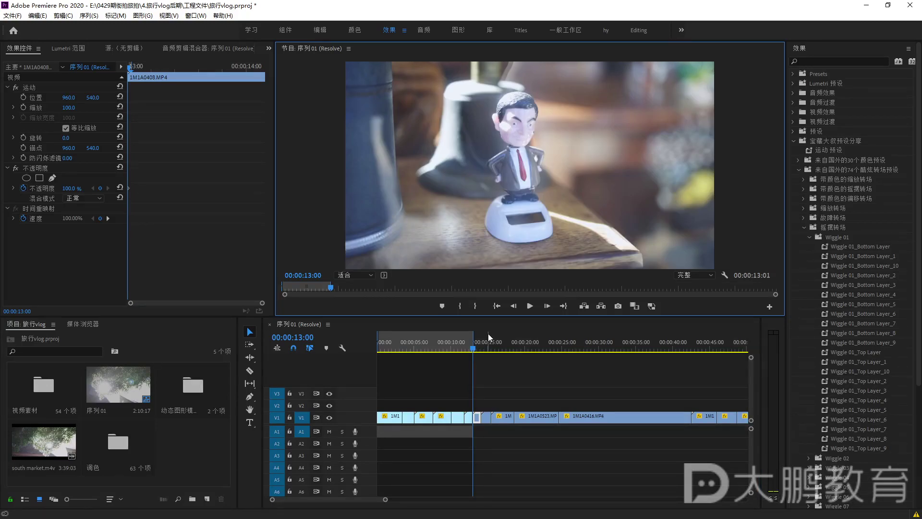
{"action": "right_click", "coordinate": [457, 333]}
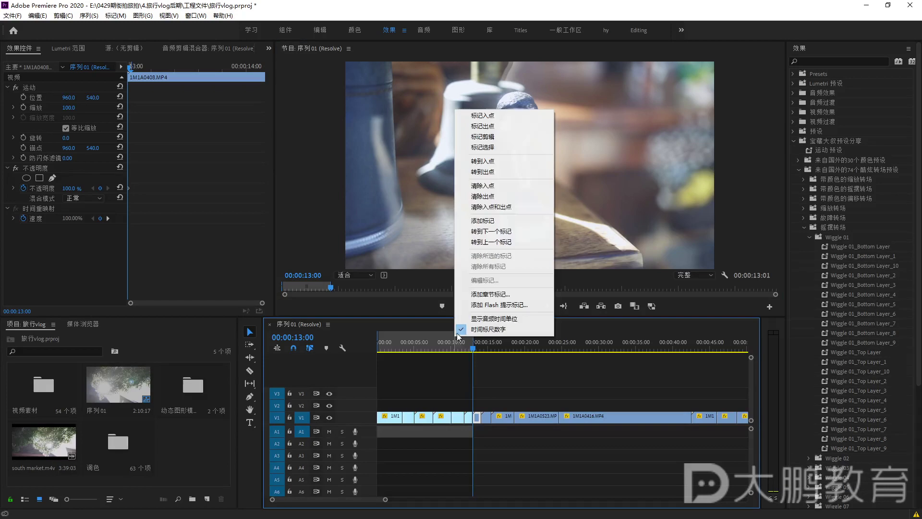
{"action": "left_click", "coordinate": [495, 207]}
{"action": "key", "text": "Home"}
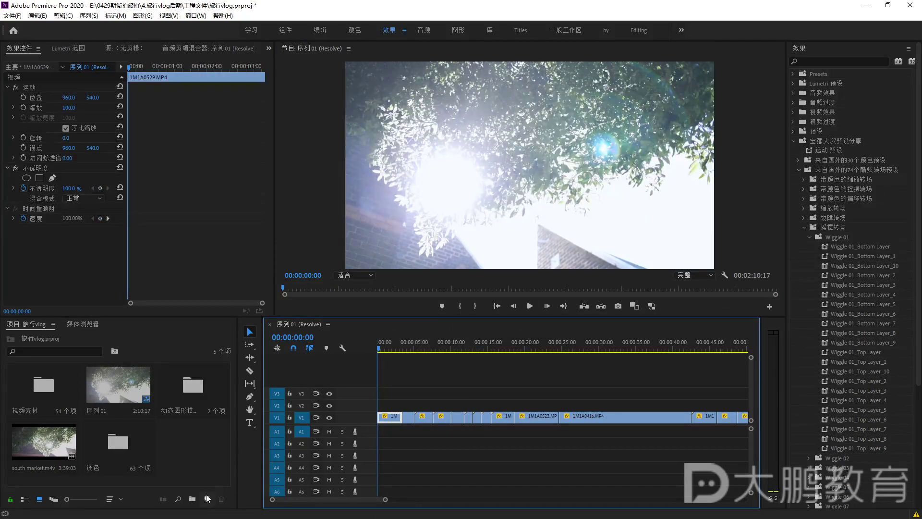
Create an adjustment layer with the default settings and place it on track V2 above the opening clips
{"action": "left_click", "coordinate": [208, 497]}
{"action": "left_click", "coordinate": [235, 413]}
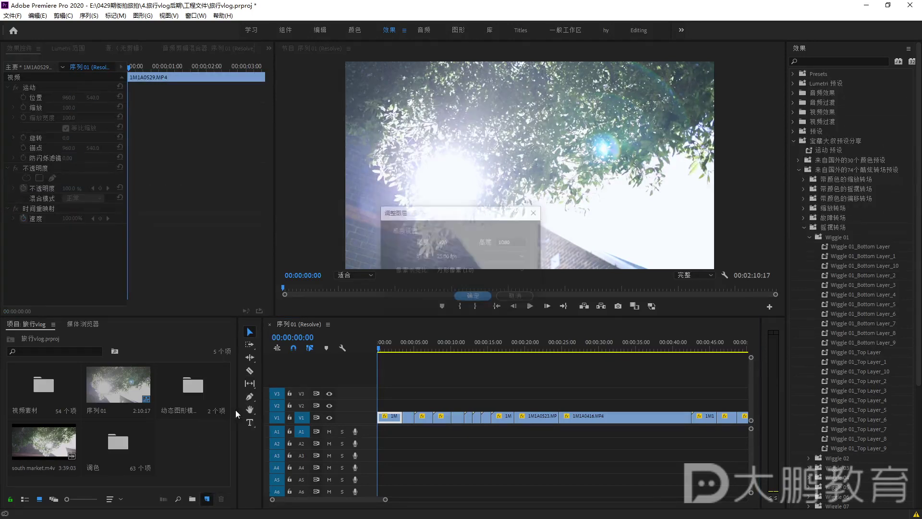
{"action": "left_click", "coordinate": [473, 295]}
{"action": "left_click_drag", "start_coordinate": [192, 442], "coordinate": [393, 404]}
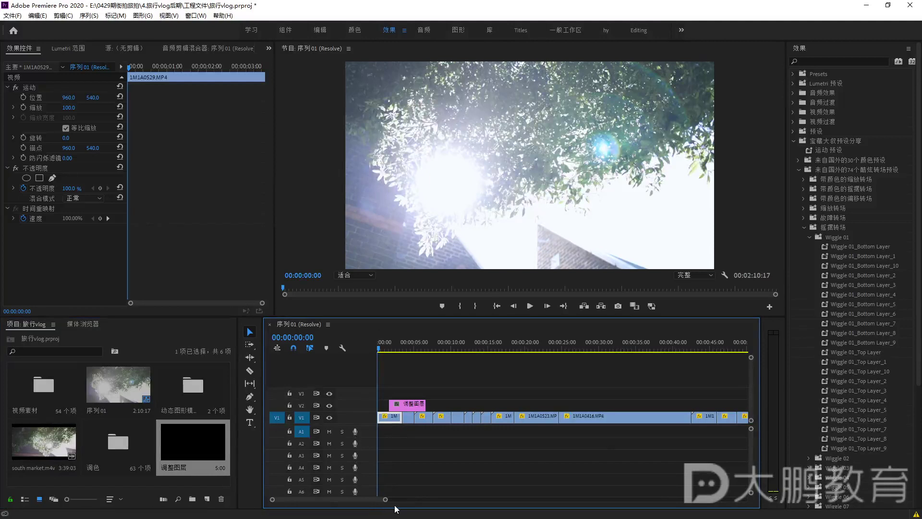
Trim both ends of the adjustment layer so it spans only the cut between 1M1A0529.MP4 and the following clip
{"action": "left_click_drag", "start_coordinate": [385, 499], "coordinate": [318, 499]}
{"action": "left_click_drag", "start_coordinate": [617, 403], "coordinate": [533, 404]}
{"action": "left_click_drag", "start_coordinate": [440, 403], "coordinate": [491, 404]}
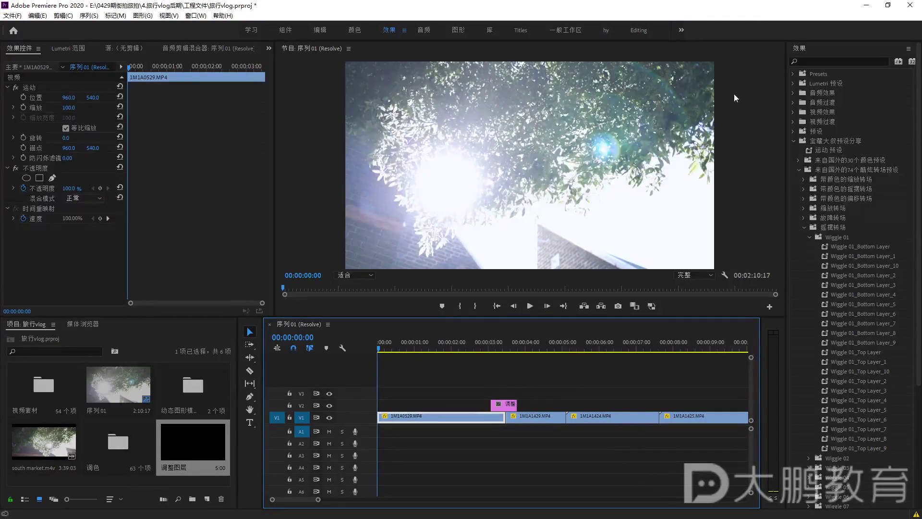
Apply the Zoom 01_Bottom Layer preset from the 缩放转场 folder to the adjustment layer on track V2
{"action": "left_click", "coordinate": [806, 226]}
{"action": "left_click", "coordinate": [804, 208]}
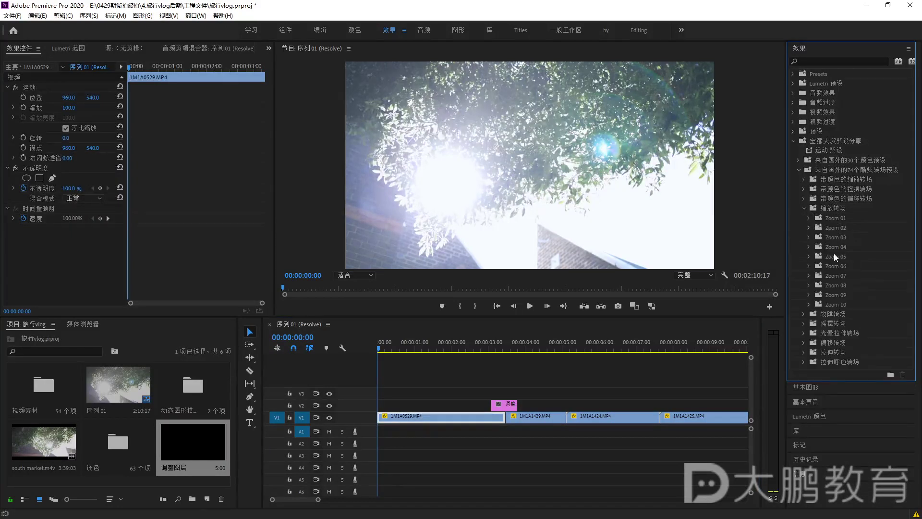
{"action": "left_click", "coordinate": [808, 218]}
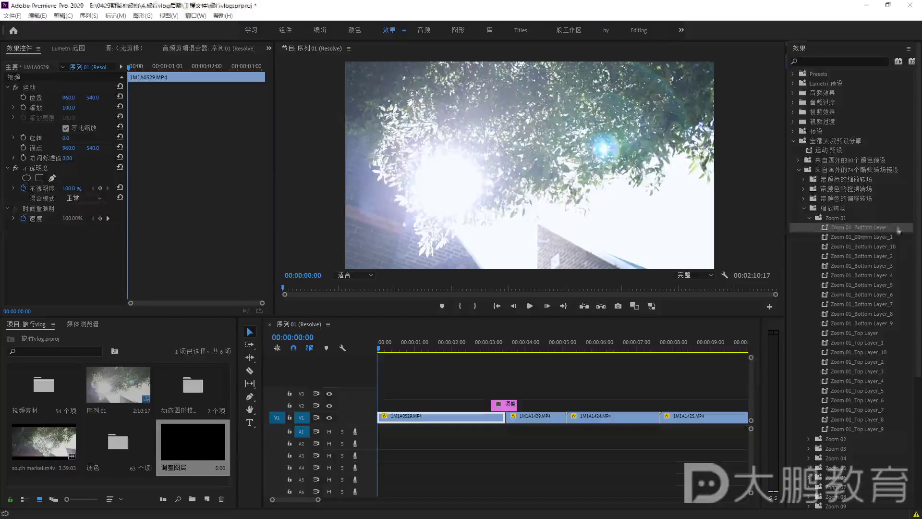
{"action": "left_click", "coordinate": [788, 257]}
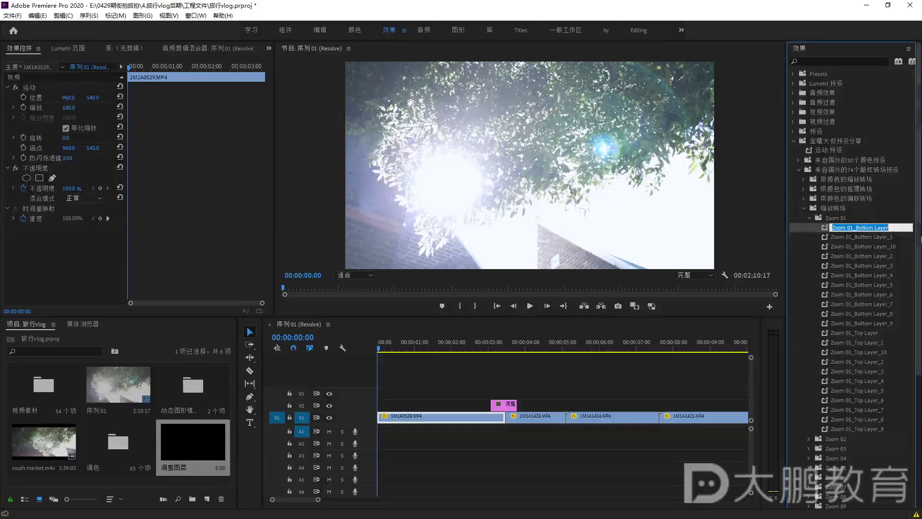
{"action": "left_click", "coordinate": [831, 231]}
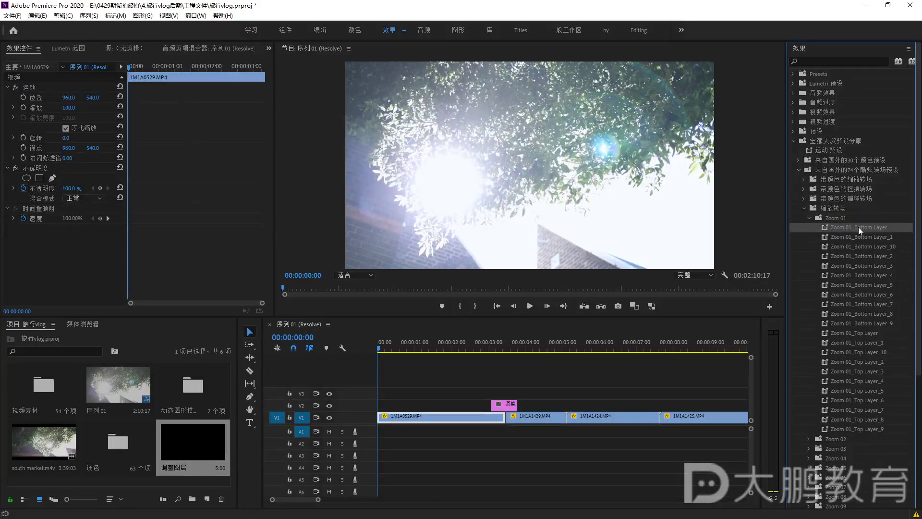
{"action": "left_click_drag", "start_coordinate": [857, 227], "coordinate": [506, 406]}
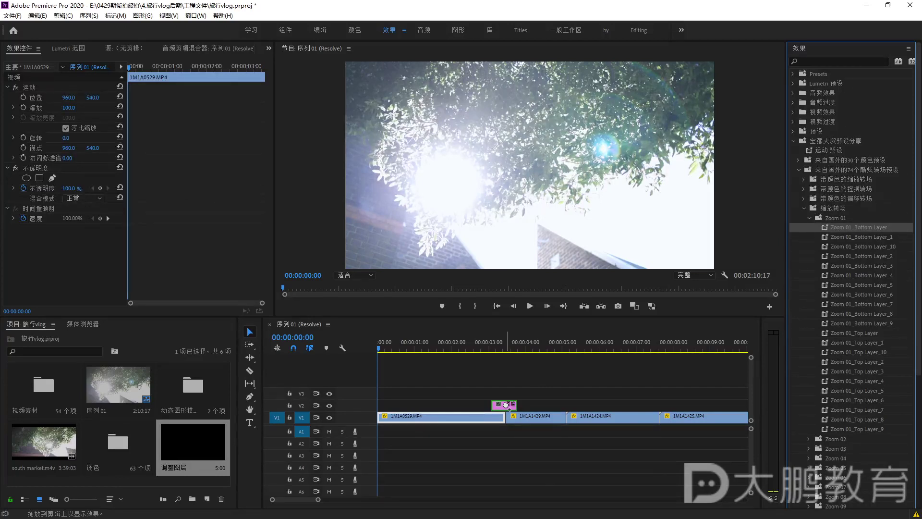
{"action": "left_click_drag", "start_coordinate": [507, 406], "coordinate": [508, 407]}
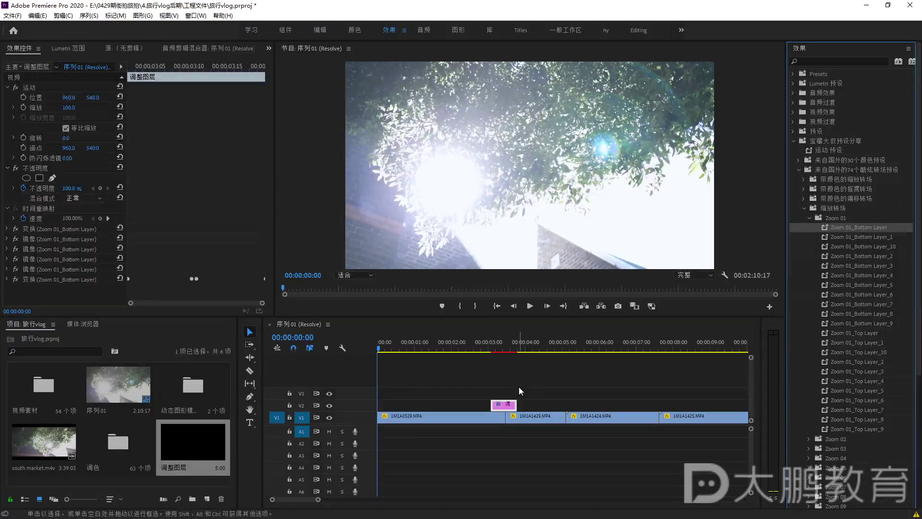
Play back the cut between 1M1A0529.MP4 and 1M1A1429.MP4 several times to examine the zoom transition
{"action": "key", "text": "Return"}
{"action": "left_click_drag", "start_coordinate": [384, 354], "coordinate": [437, 377]}
{"action": "key", "text": "space"}
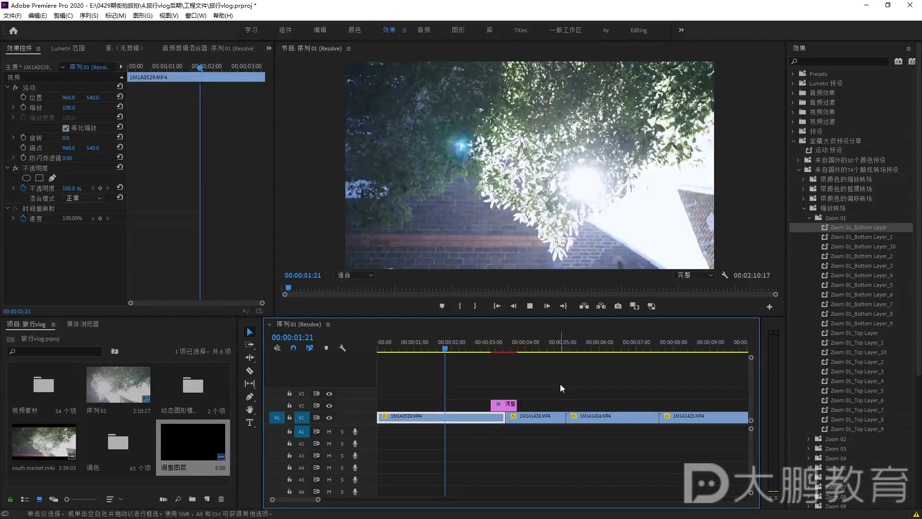
{"action": "key", "text": "space"}
{"action": "left_click", "coordinate": [329, 405]}
{"action": "left_click_drag", "start_coordinate": [495, 356], "coordinate": [480, 357]}
{"action": "key", "text": "space"}
{"action": "key", "text": "space"}
{"action": "left_click", "coordinate": [329, 405]}
{"action": "key", "text": "j"}
{"action": "key", "text": "l"}
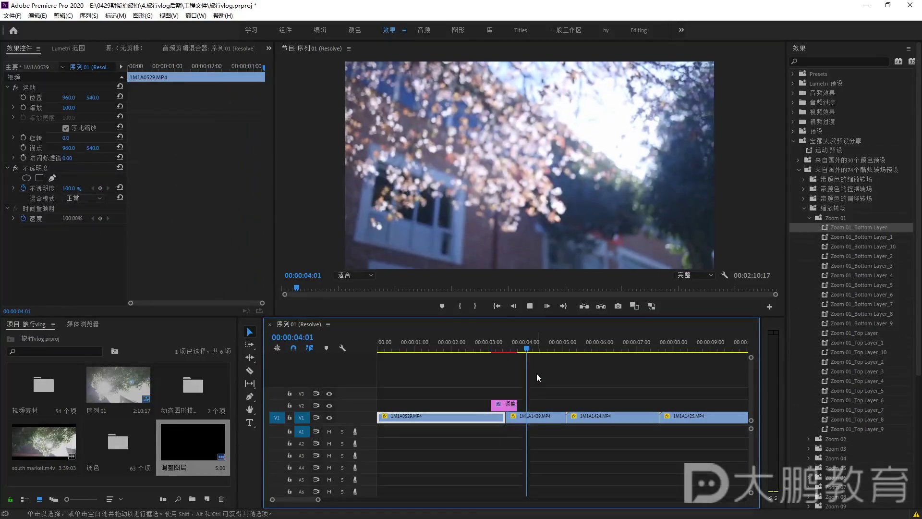
{"action": "key", "text": "k"}
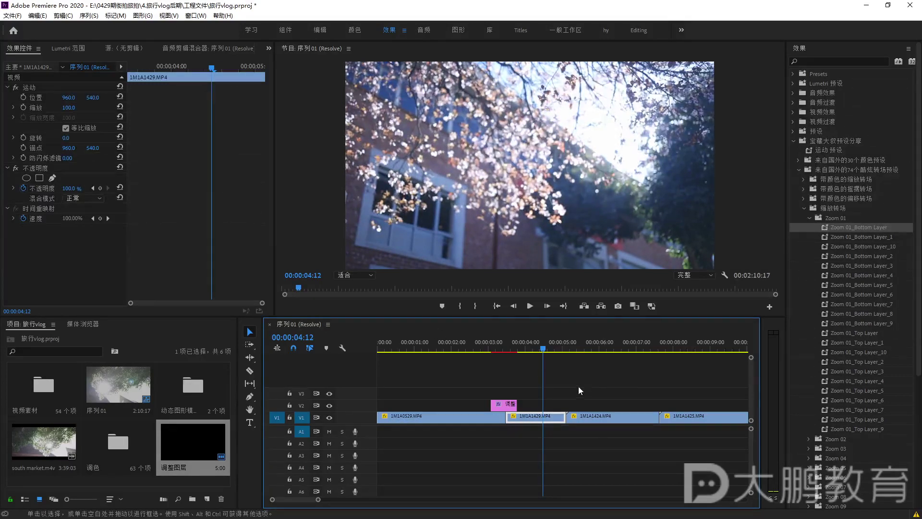
{"action": "left_click_drag", "start_coordinate": [546, 353], "coordinate": [495, 371]}
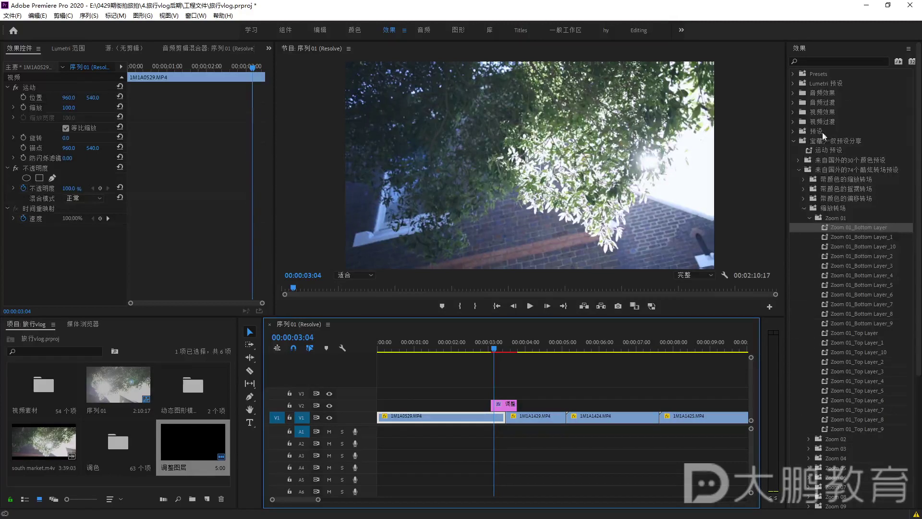
Collapse the 宝藏大叔预设分享 preset folder and replay the transition from about 00:00:02:20
{"action": "left_click", "coordinate": [794, 142]}
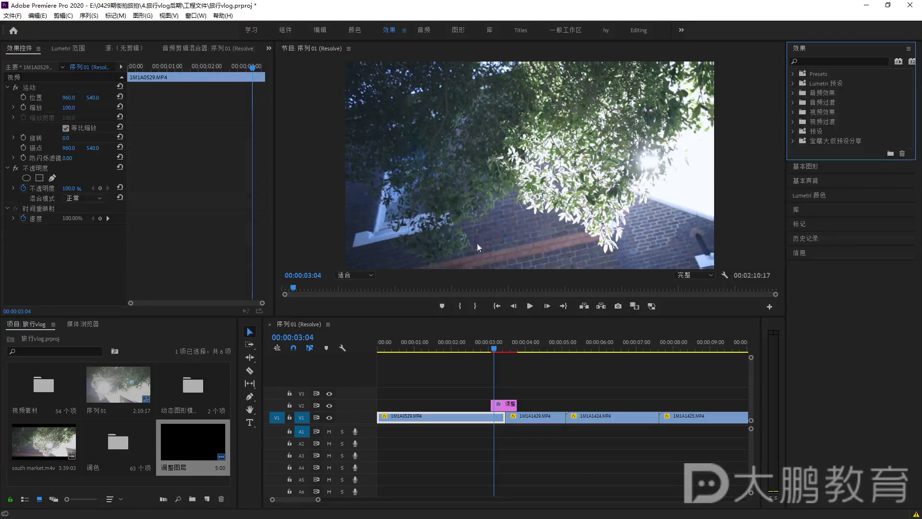
{"action": "left_click_drag", "start_coordinate": [318, 499], "coordinate": [398, 500]}
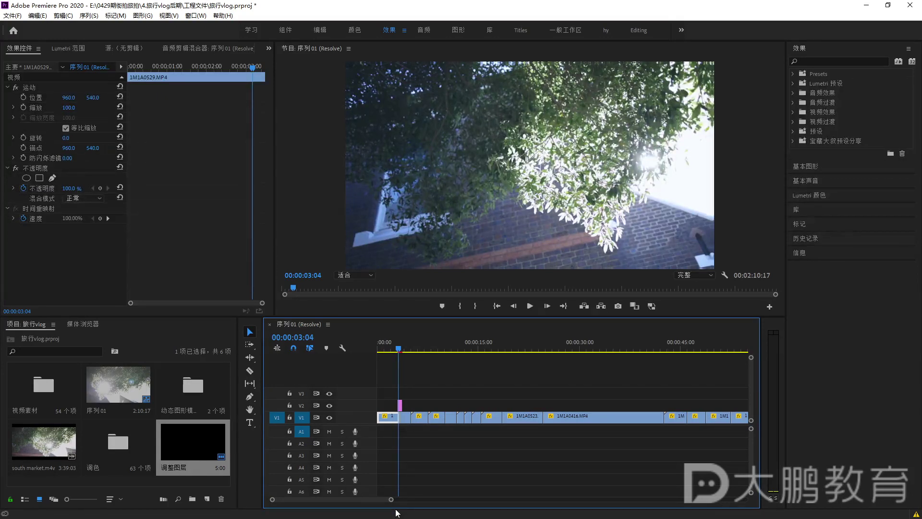
{"action": "left_click_drag", "start_coordinate": [391, 500], "coordinate": [319, 500]}
{"action": "key", "text": "space"}
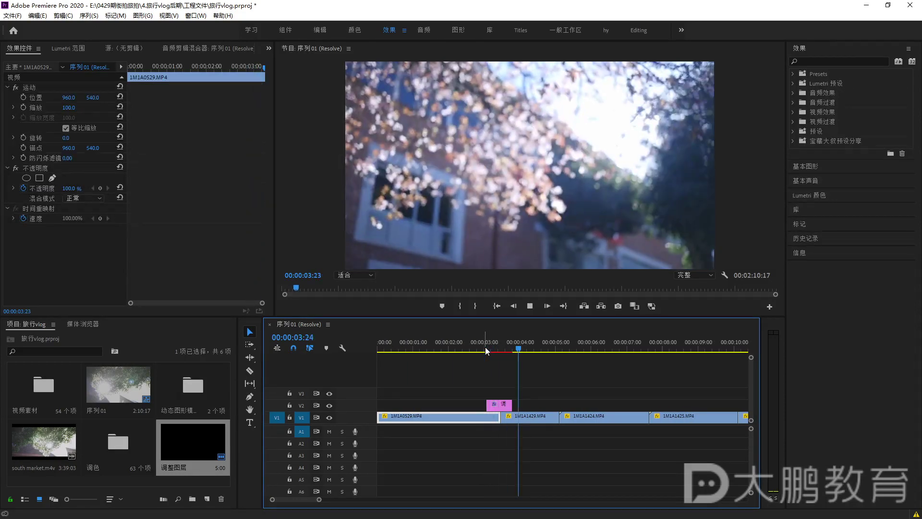
{"action": "left_click", "coordinate": [475, 350]}
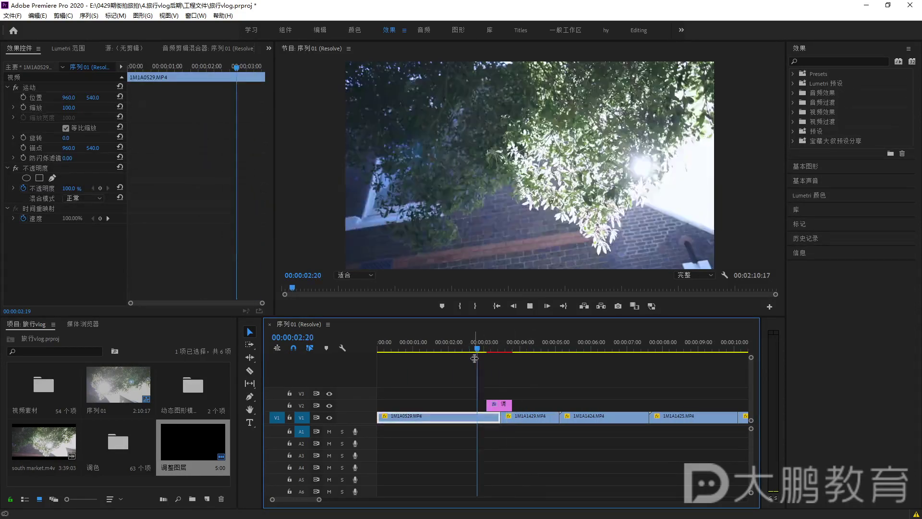
{"action": "key", "text": "space"}
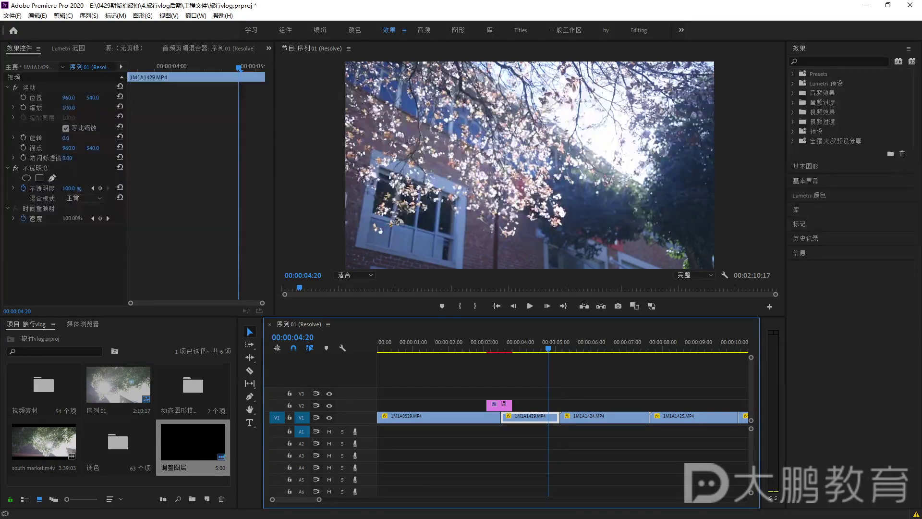
Switch to DaVinci Resolve and display the root LUT folder in the LUT library of the Color page
{"action": "key", "text": "alt+Tab"}
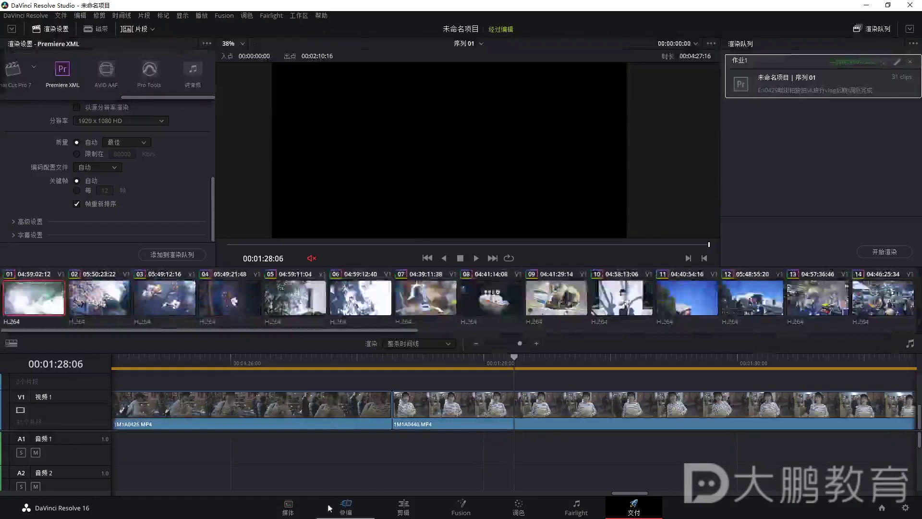
{"action": "left_click", "coordinate": [288, 505]}
{"action": "left_click", "coordinate": [538, 512]}
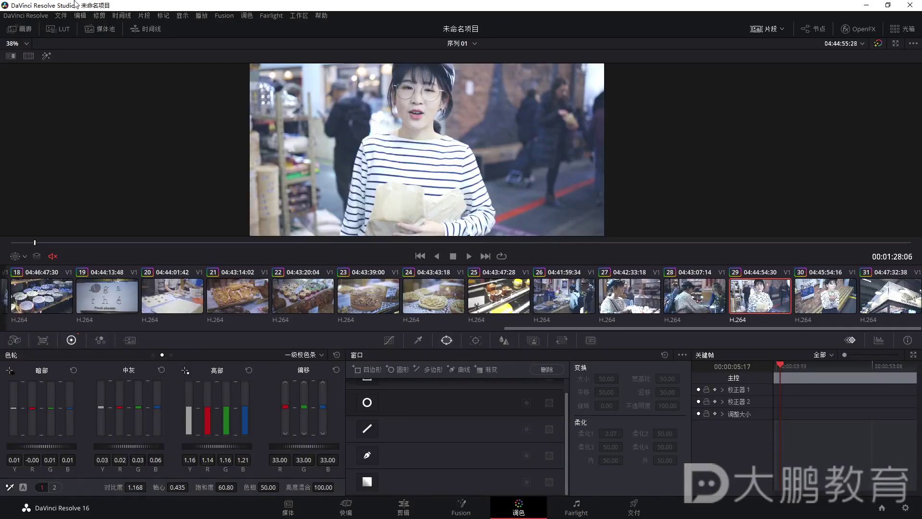
{"action": "left_click", "coordinate": [59, 29]}
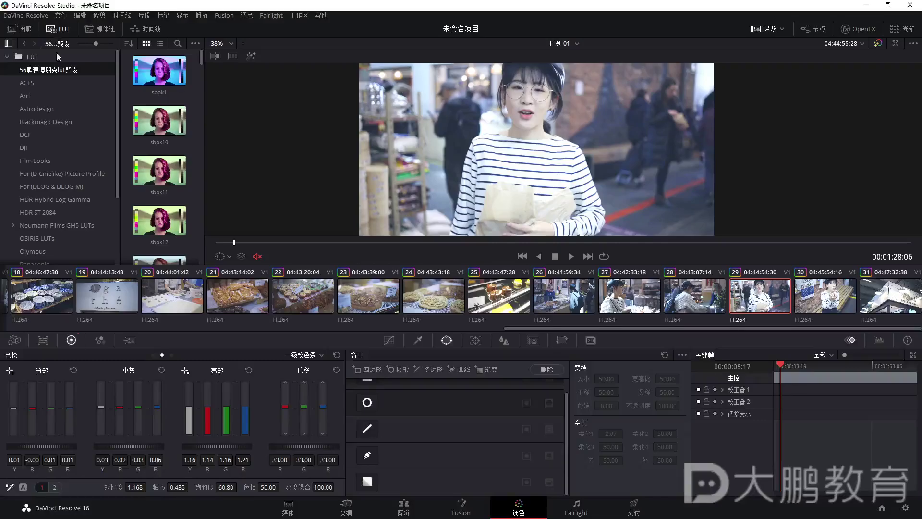
{"action": "left_click", "coordinate": [77, 114]}
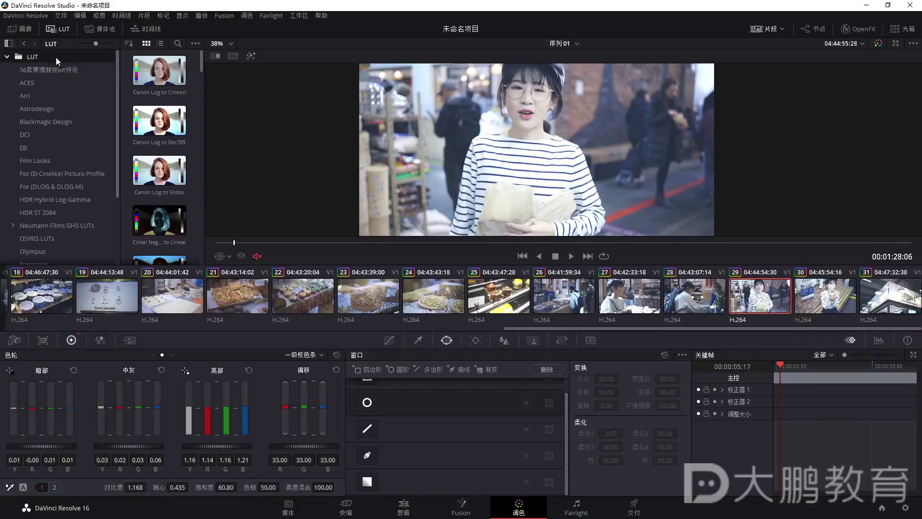
Open the LUT library's root folder in the file manager, then minimize that window
{"action": "right_click", "coordinate": [56, 57]}
{"action": "left_click", "coordinate": [84, 77]}
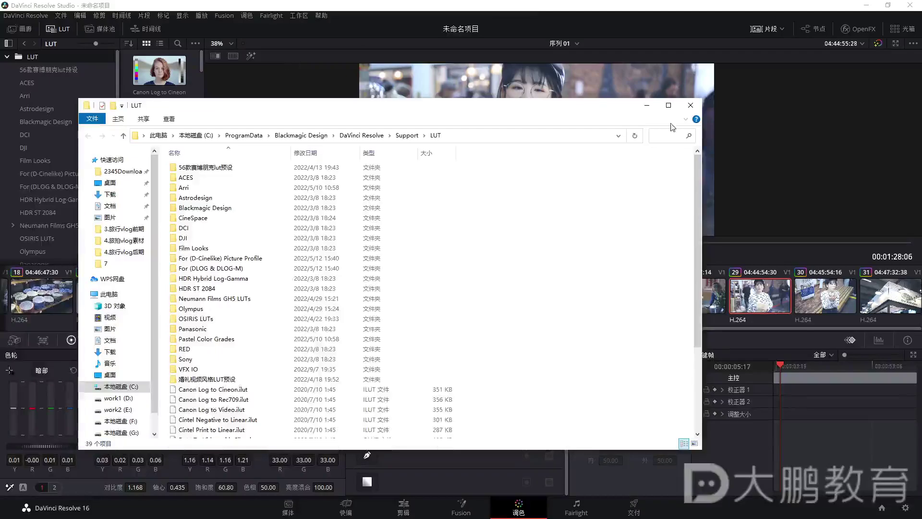
{"action": "left_click", "coordinate": [641, 106]}
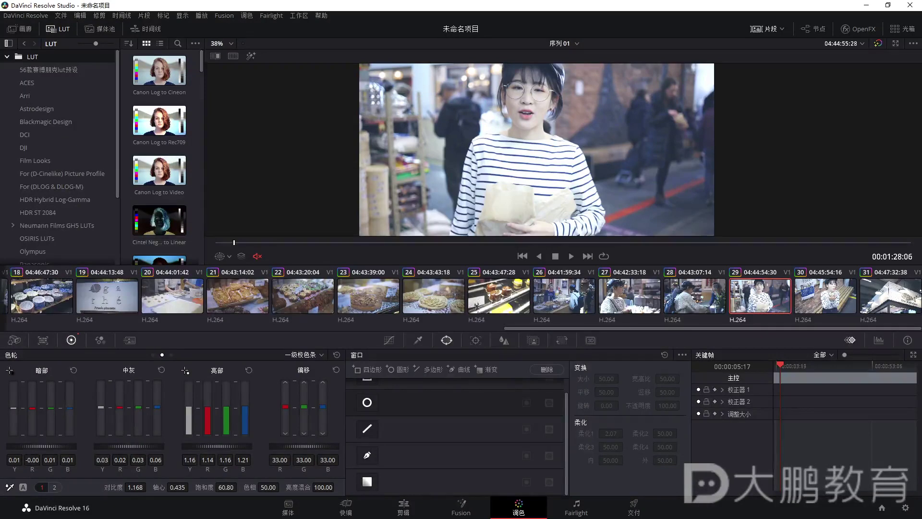
Browse drive E to 0429期街拍旅拍\4.旅行vlog后期\4.旅拍vlog素材\Pastel Color Grades and select Pastel Color Grade 01.cube through 30.cube
{"action": "key", "text": "super+e"}
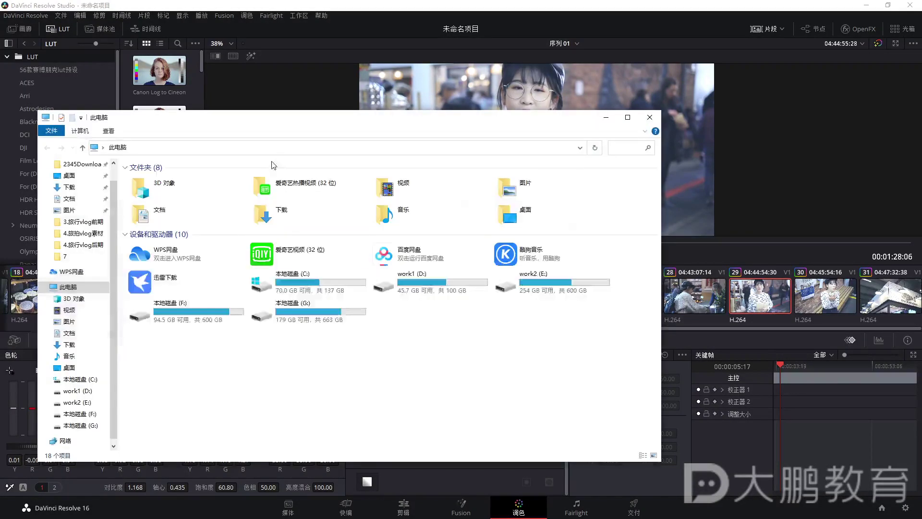
{"action": "left_click", "coordinate": [187, 319]}
{"action": "double_click", "coordinate": [186, 318]}
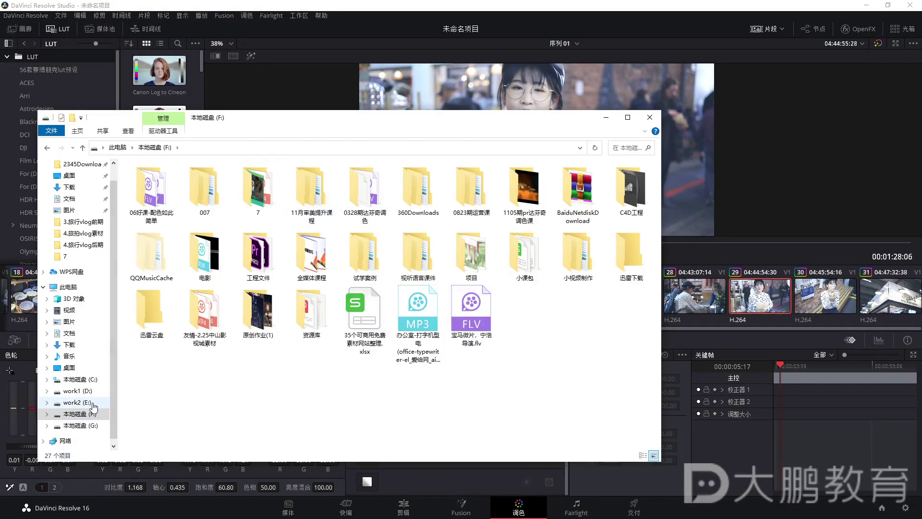
{"action": "left_click", "coordinate": [79, 425]}
{"action": "left_click", "coordinate": [77, 402]}
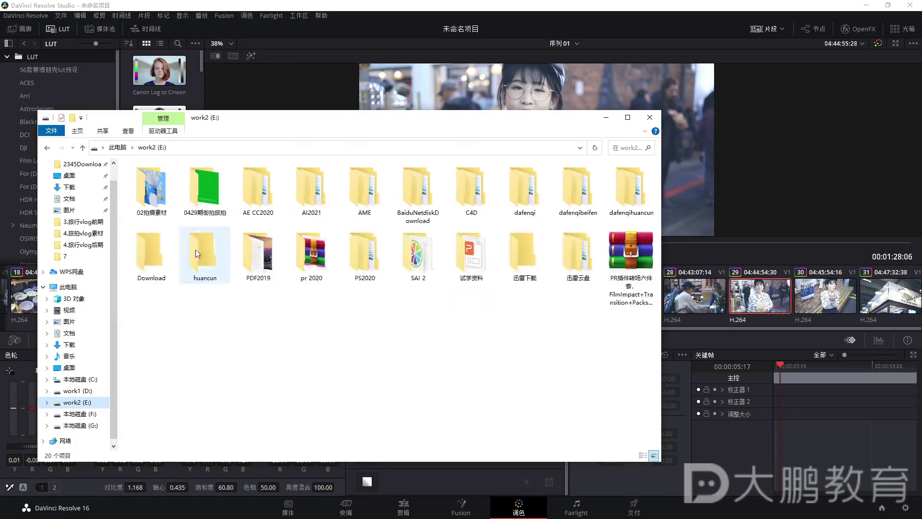
{"action": "left_click", "coordinate": [204, 213]}
{"action": "double_click", "coordinate": [204, 212]}
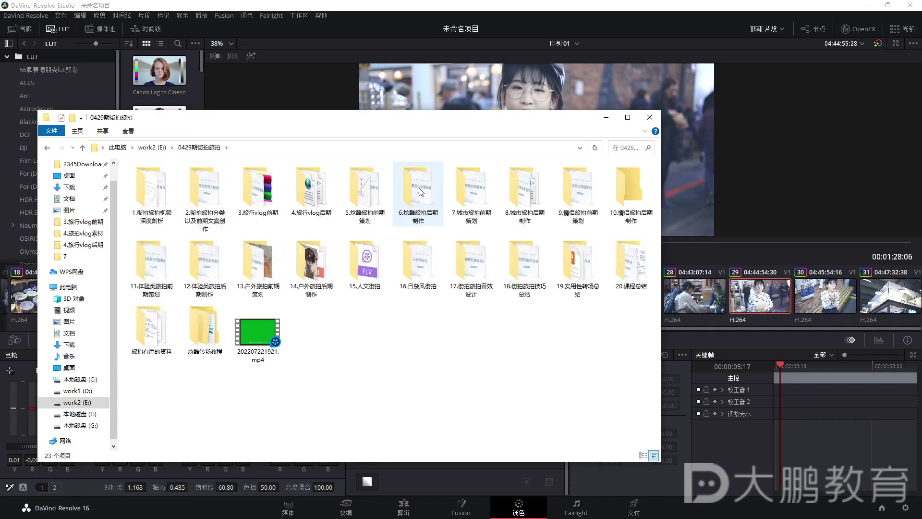
{"action": "double_click", "coordinate": [311, 195]}
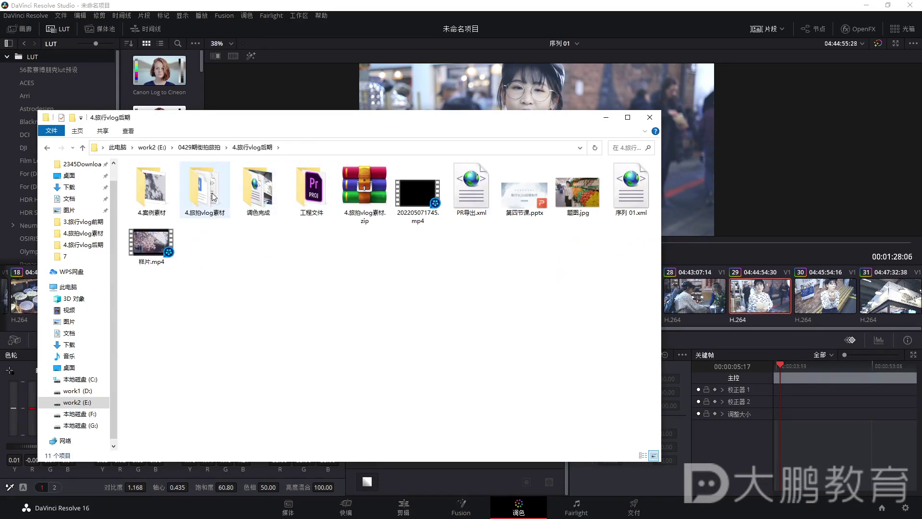
{"action": "double_click", "coordinate": [211, 207]}
{"action": "double_click", "coordinate": [210, 207]}
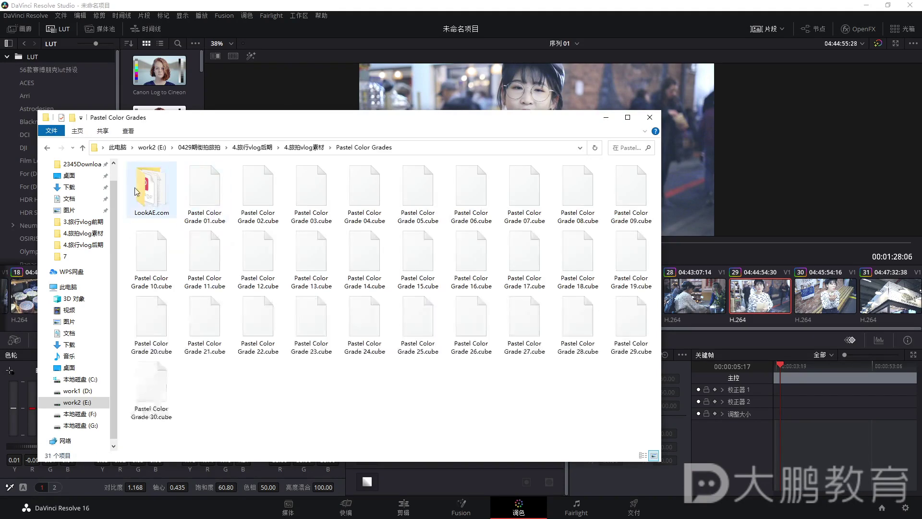
{"action": "left_click", "coordinate": [201, 208]}
{"action": "left_click", "coordinate": [156, 407], "text": "shift"}
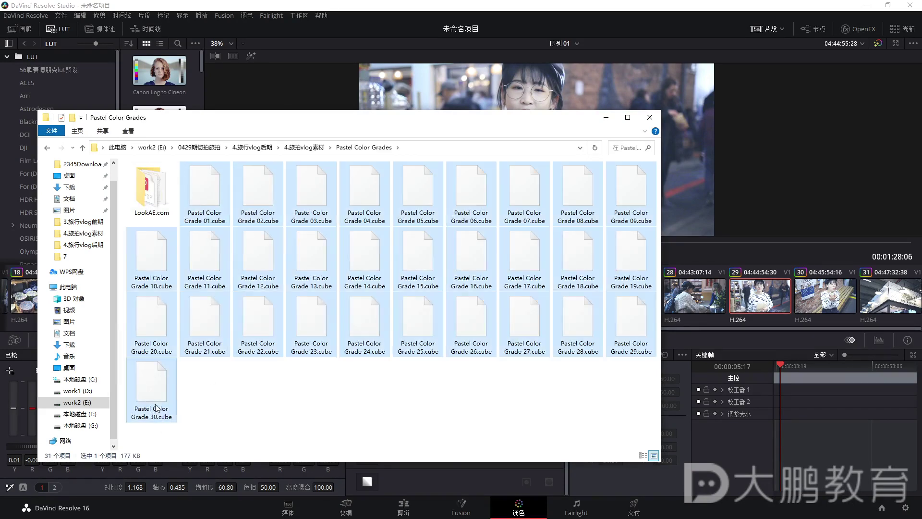
Check the contents of the Pastel Color Grades folder inside Resolve's LUT directory, then close that window
{"action": "left_click", "coordinate": [606, 118]}
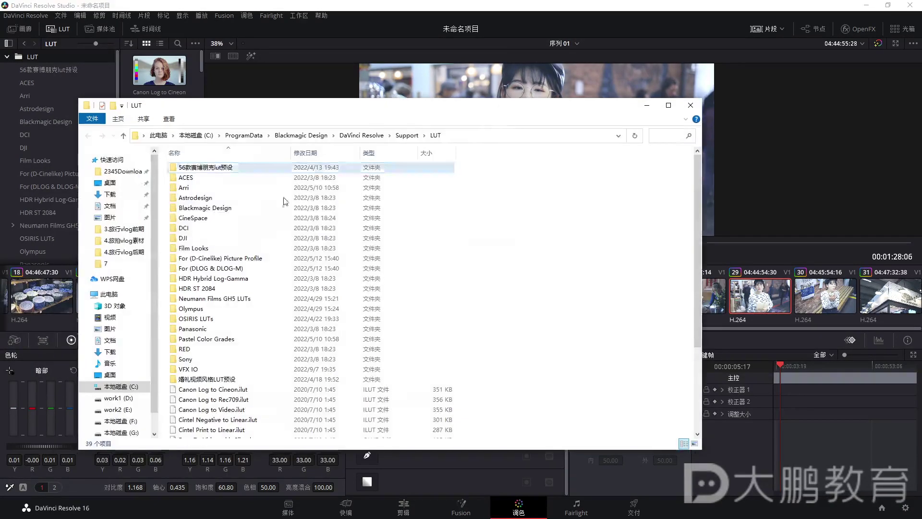
{"action": "left_click_drag", "start_coordinate": [696, 180], "coordinate": [696, 262]}
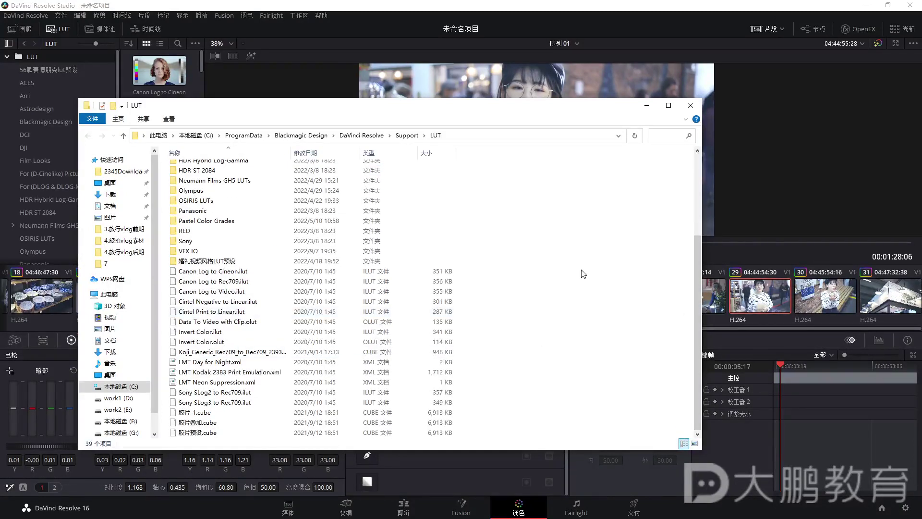
{"action": "scroll", "coordinate": [583, 273], "scroll_direction": "up", "scroll_amount": 5}
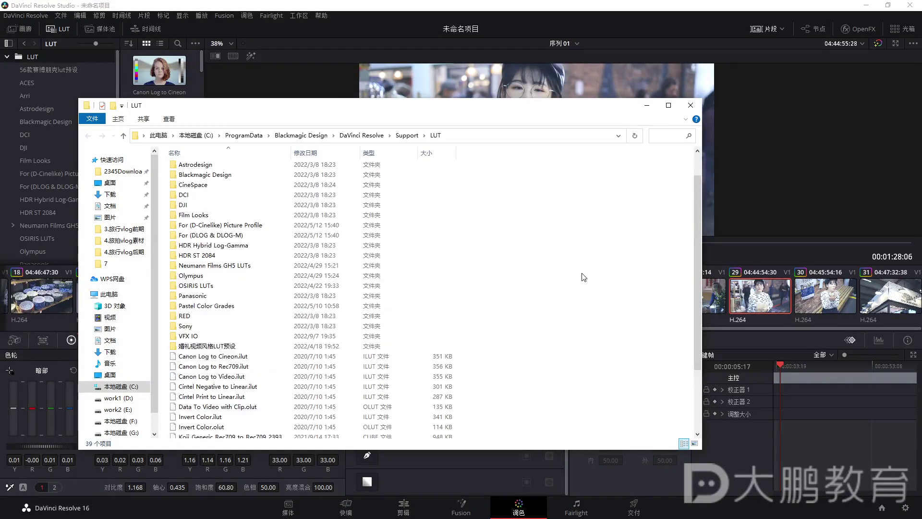
{"action": "double_click", "coordinate": [242, 342]}
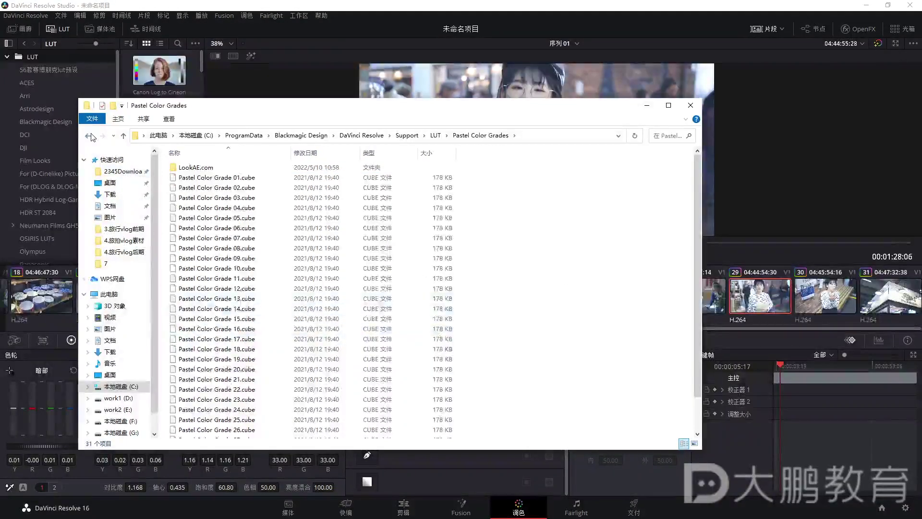
{"action": "left_click", "coordinate": [124, 135]}
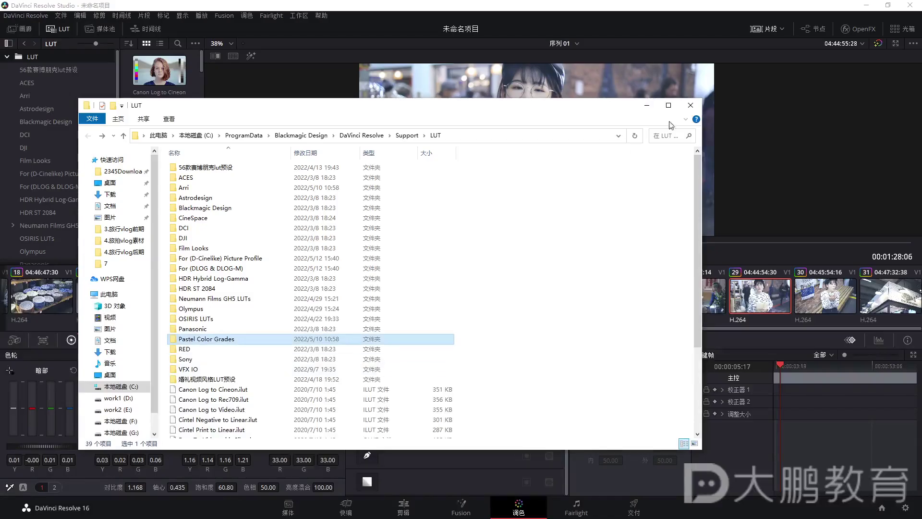
{"action": "left_click", "coordinate": [690, 106]}
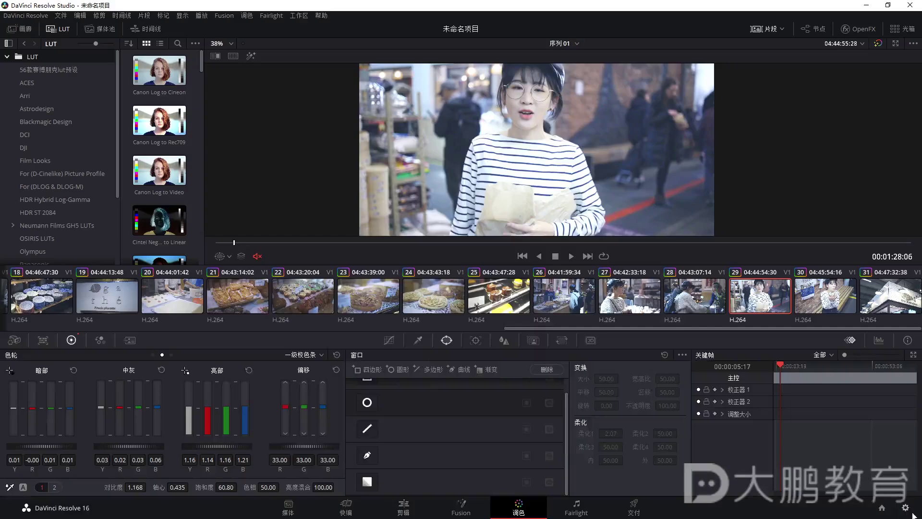
Open the LUT folder from the Color Management section of the project settings, then close the folder and cancel the settings
{"action": "left_click", "coordinate": [889, 495]}
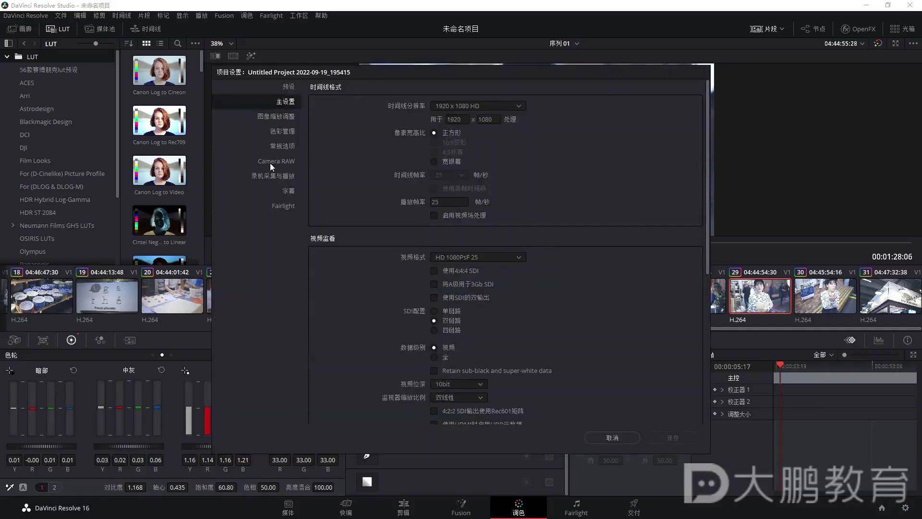
{"action": "left_click", "coordinate": [282, 131]}
{"action": "scroll", "coordinate": [638, 217], "scroll_direction": "down", "scroll_amount": 5}
{"action": "scroll", "coordinate": [646, 227], "scroll_direction": "down", "scroll_amount": 10}
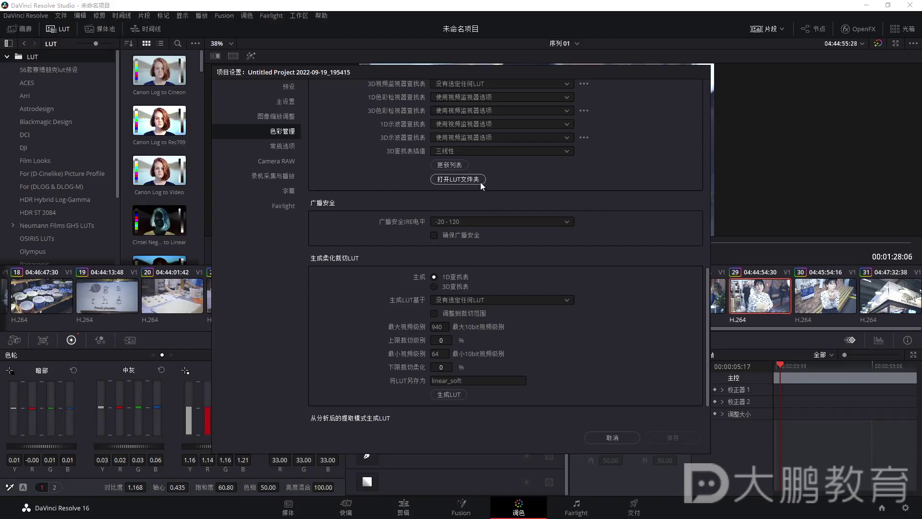
{"action": "left_click", "coordinate": [480, 182]}
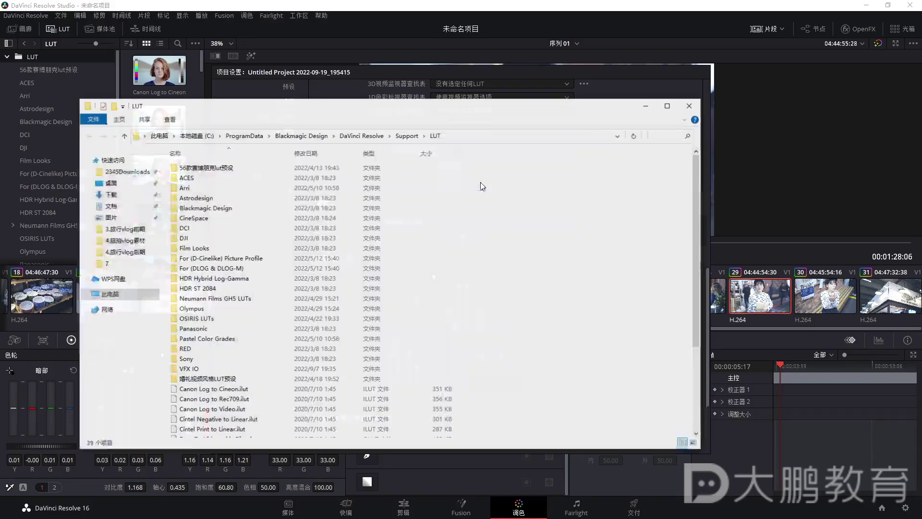
{"action": "left_click_drag", "start_coordinate": [394, 110], "coordinate": [487, 127]}
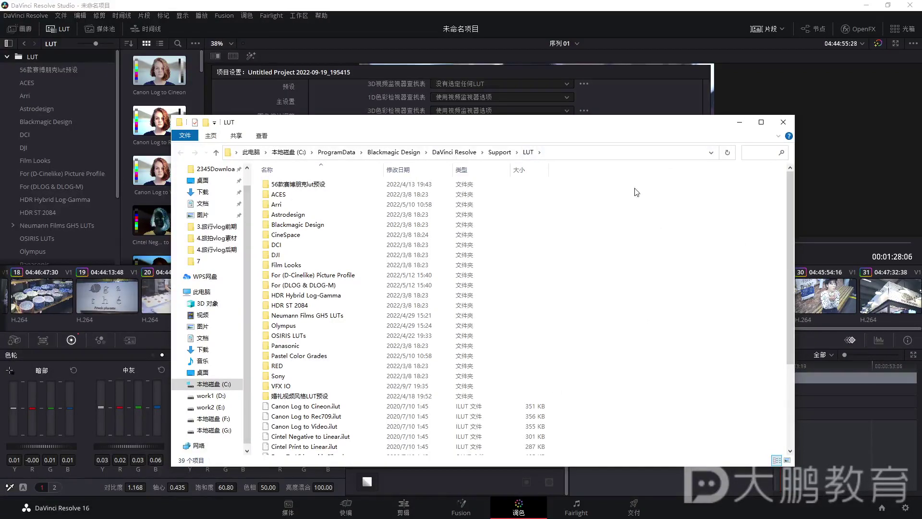
{"action": "left_click", "coordinate": [782, 121]}
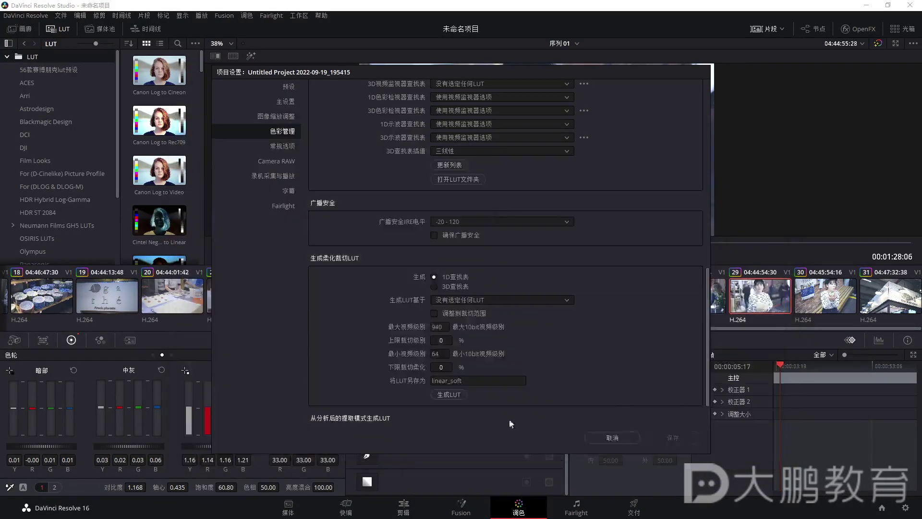
{"action": "left_click", "coordinate": [610, 437]}
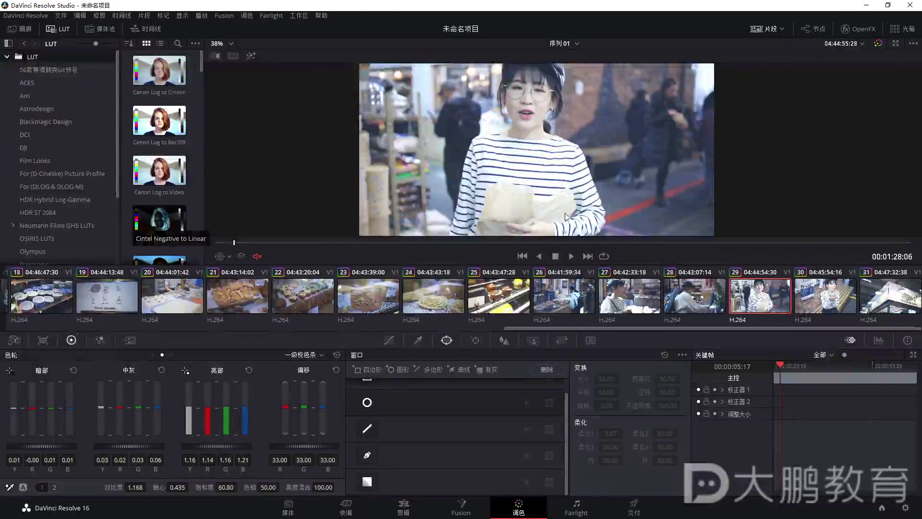
Display the Pastel Color Grades folder in the LUT library, widen the LUT browser and look through its presets
{"action": "scroll", "coordinate": [73, 202], "scroll_direction": "down", "scroll_amount": 3}
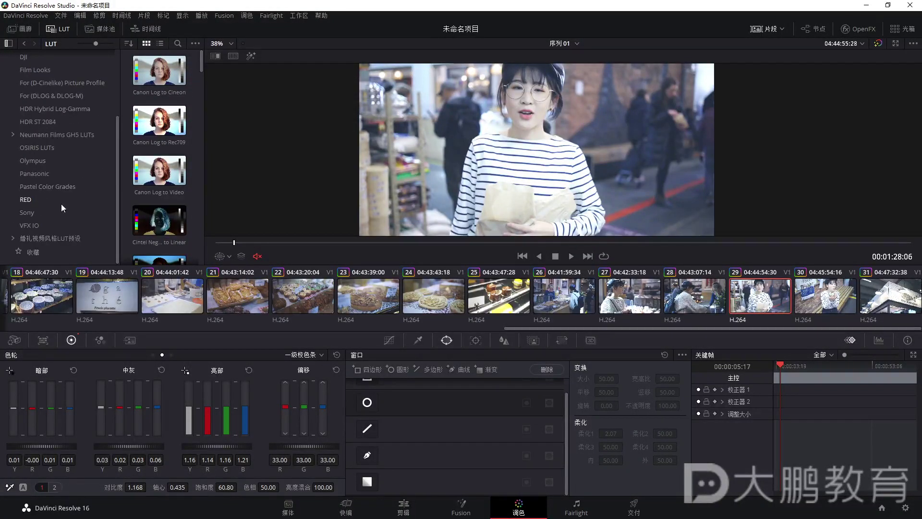
{"action": "left_click", "coordinate": [27, 185]}
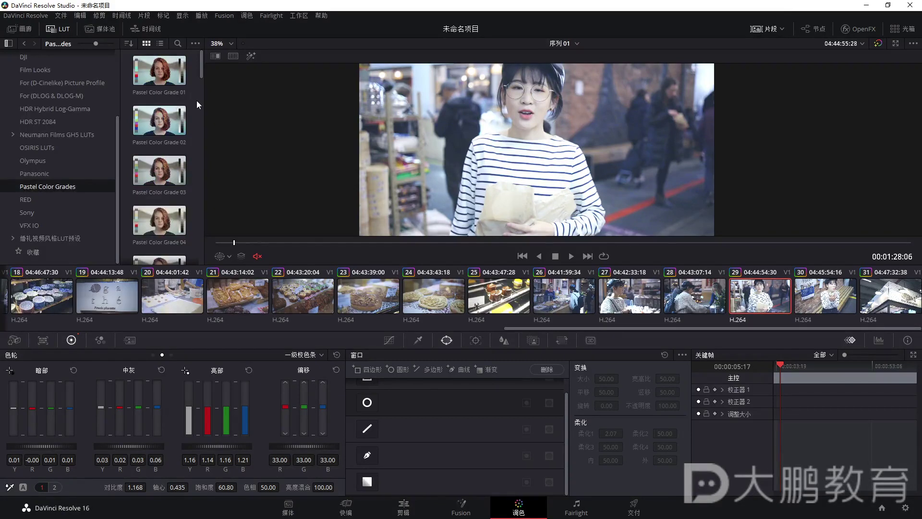
{"action": "left_click_drag", "start_coordinate": [204, 104], "coordinate": [286, 104]}
{"action": "scroll", "coordinate": [199, 181], "scroll_direction": "down", "scroll_amount": 5}
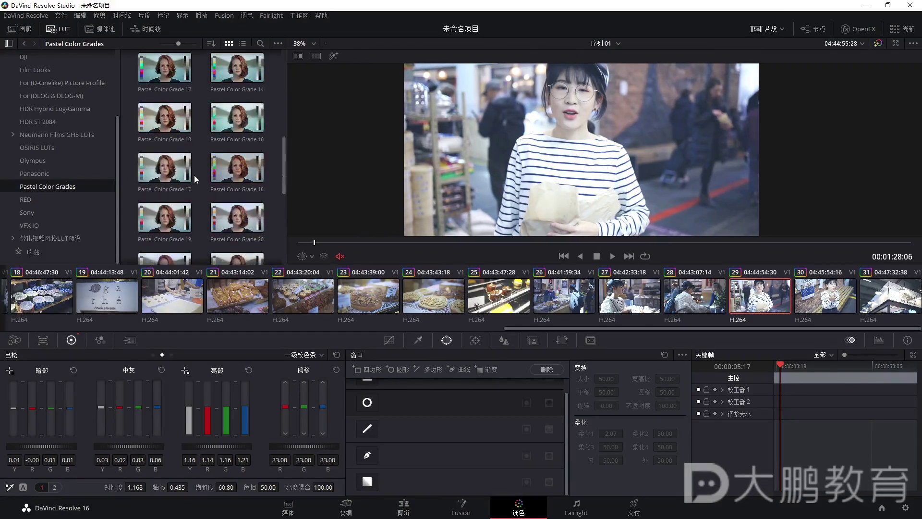
{"action": "scroll", "coordinate": [190, 186], "scroll_direction": "down", "scroll_amount": 1}
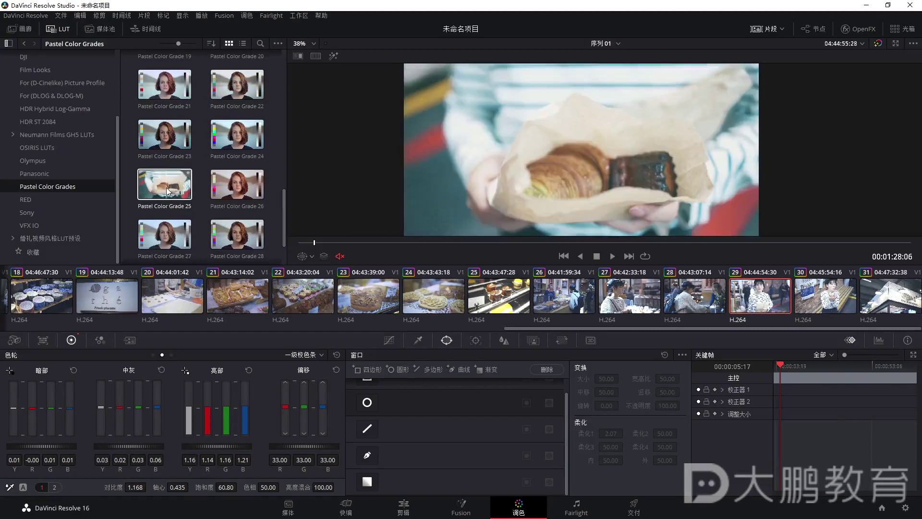
{"action": "scroll", "coordinate": [472, 187], "scroll_direction": "down", "scroll_amount": 3}
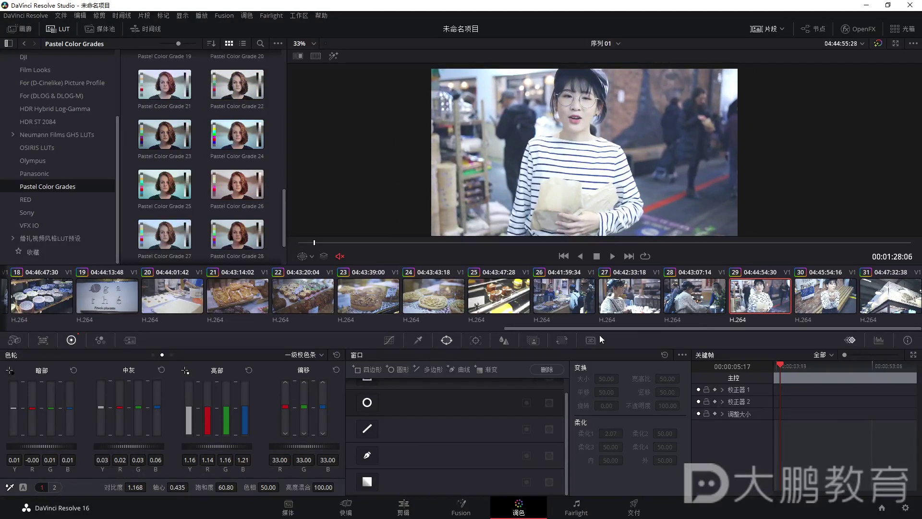
Select clip 10, the woman in front of the white wall, and show its node graph
{"action": "left_click_drag", "start_coordinate": [600, 330], "coordinate": [72, 330]}
{"action": "left_click", "coordinate": [34, 295]}
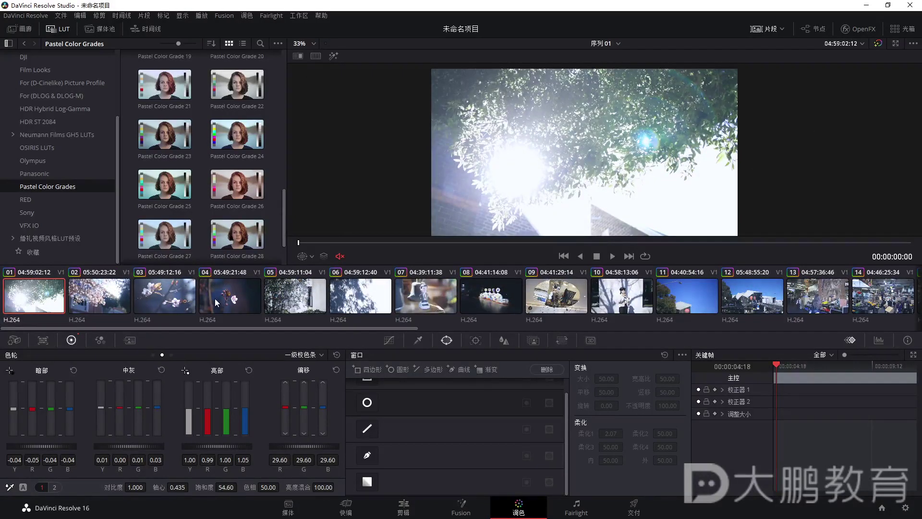
{"action": "left_click", "coordinate": [592, 301]}
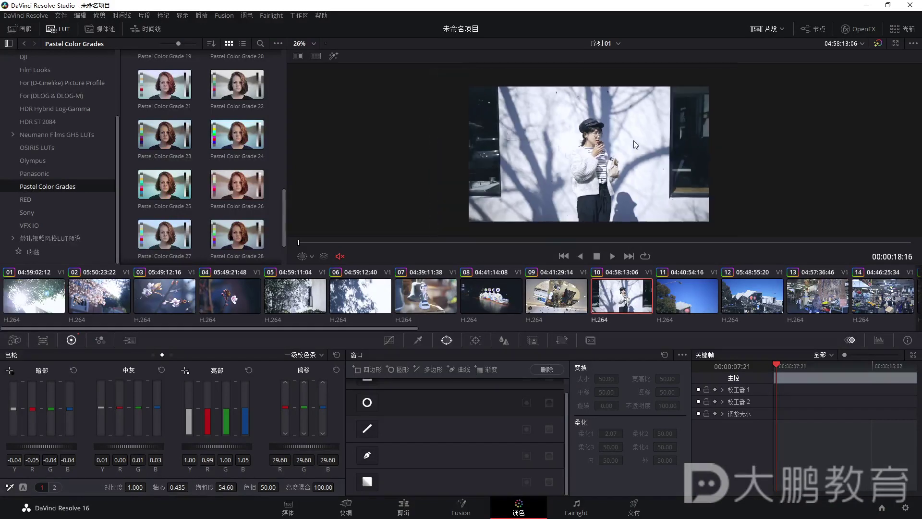
{"action": "scroll", "coordinate": [631, 145], "scroll_direction": "up", "scroll_amount": 1}
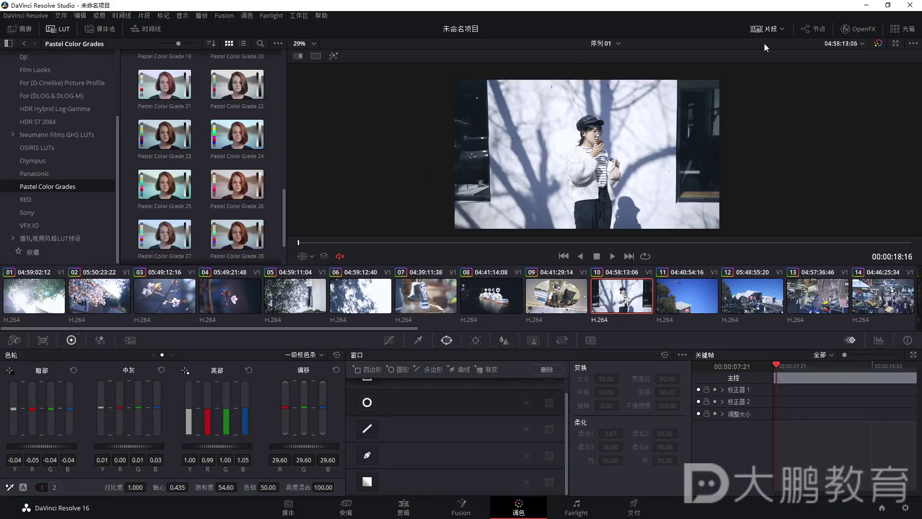
{"action": "left_click", "coordinate": [820, 30]}
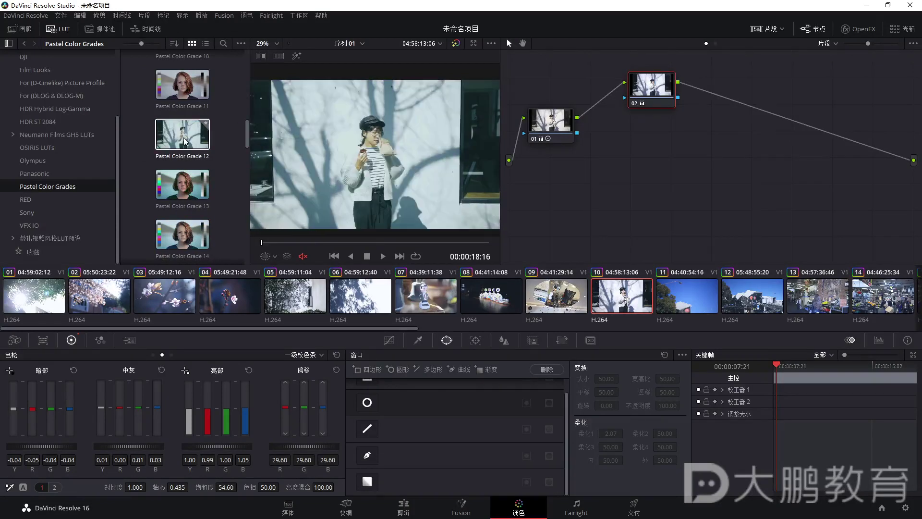
Disable node 02 of clip 10 and add a serial node after it, rearranging the nodes closer together
{"action": "left_click_drag", "start_coordinate": [634, 104], "coordinate": [639, 104]}
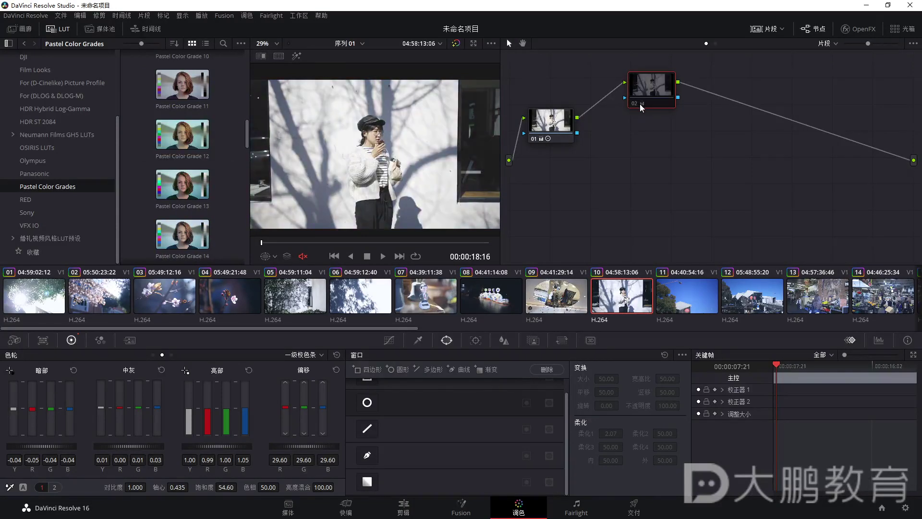
{"action": "key", "text": "alt+s"}
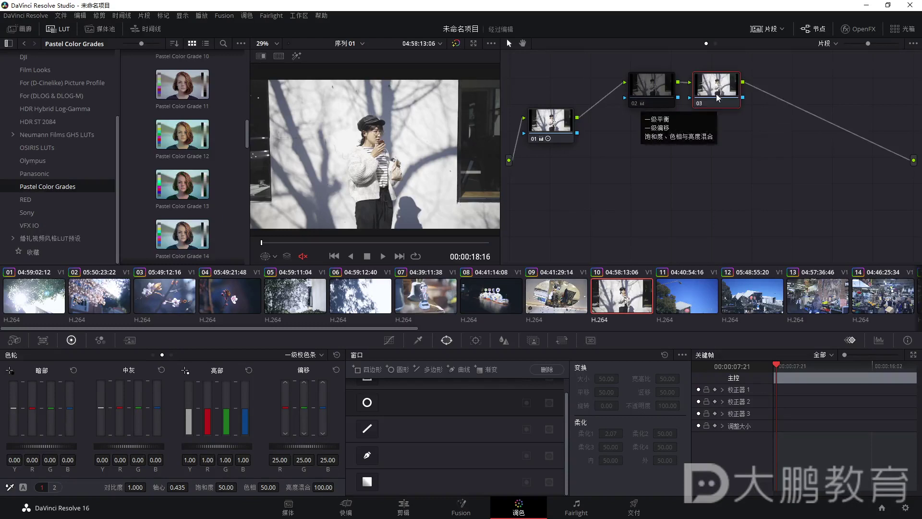
{"action": "mouse_move", "coordinate": [548, 128]}
{"action": "left_mouse_down"}
{"action": "mouse_move", "coordinate": [550, 156]}
{"action": "mouse_move", "coordinate": [557, 114]}
{"action": "left_mouse_up"}
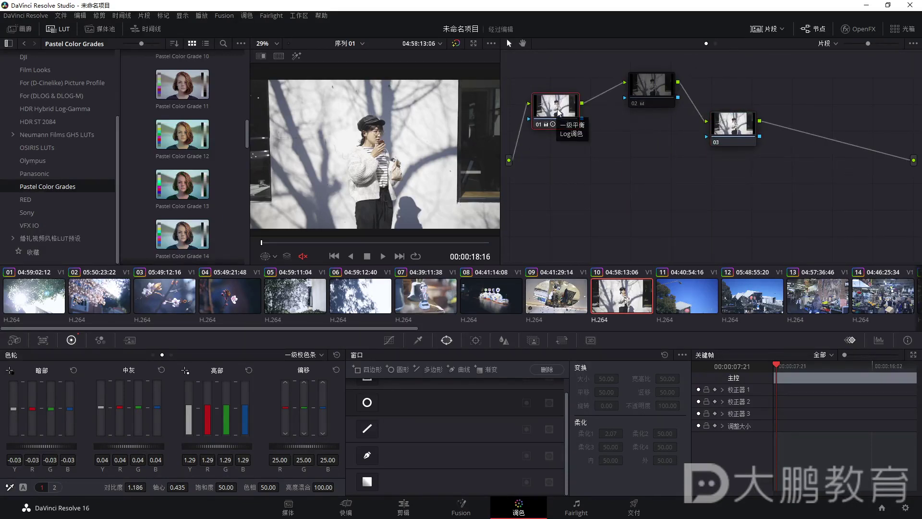
{"action": "left_click_drag", "start_coordinate": [651, 88], "coordinate": [616, 94]}
{"action": "mouse_move", "coordinate": [565, 114]}
{"action": "left_mouse_down"}
{"action": "mouse_move", "coordinate": [545, 166]}
{"action": "mouse_move", "coordinate": [553, 57]}
{"action": "mouse_move", "coordinate": [549, 101]}
{"action": "mouse_move", "coordinate": [544, 89]}
{"action": "mouse_move", "coordinate": [543, 82]}
{"action": "mouse_move", "coordinate": [557, 123]}
{"action": "mouse_move", "coordinate": [560, 103]}
{"action": "mouse_move", "coordinate": [557, 120]}
{"action": "left_mouse_up"}
{"action": "left_click_drag", "start_coordinate": [735, 124], "coordinate": [680, 132]}
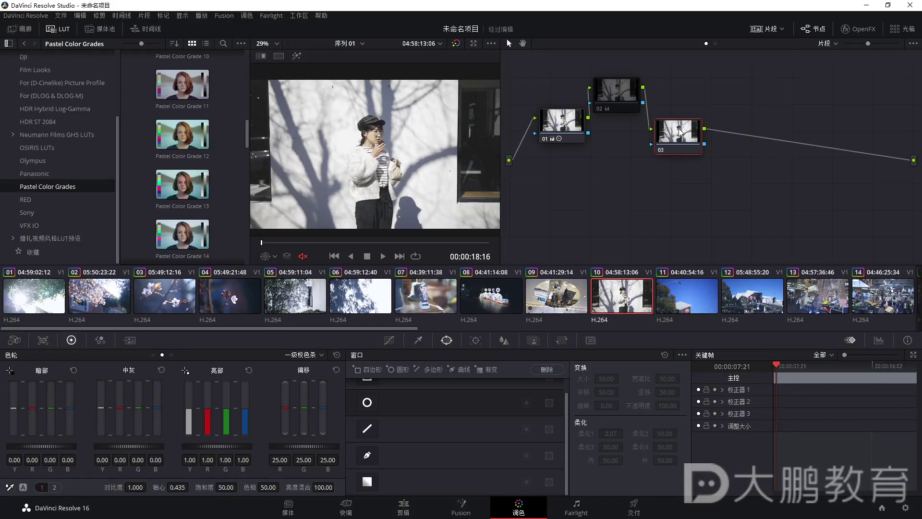
{"action": "left_click_drag", "start_coordinate": [680, 132], "coordinate": [688, 117]}
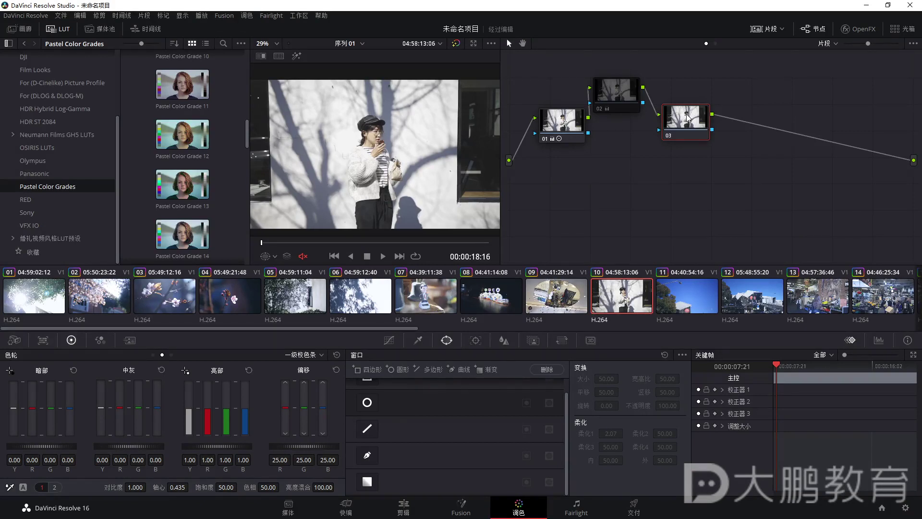
{"action": "left_click_drag", "start_coordinate": [688, 118], "coordinate": [685, 123]}
Preview the Pastel Color Grades on clip 10, apply Pastel Color Grade 05 to node 03 and hide the LUT library
{"action": "scroll", "coordinate": [406, 153], "scroll_direction": "up", "scroll_amount": 5}
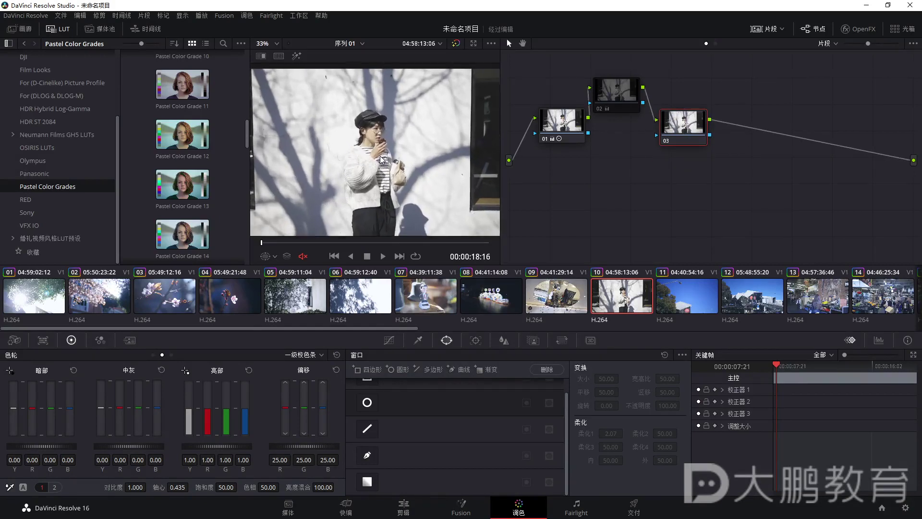
{"action": "scroll", "coordinate": [380, 156], "scroll_direction": "up", "scroll_amount": 4}
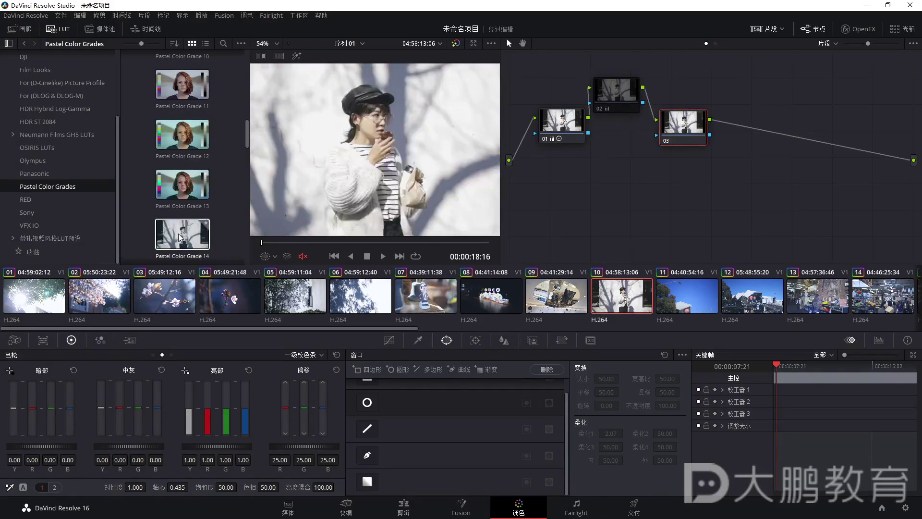
{"action": "scroll", "coordinate": [179, 237], "scroll_direction": "down", "scroll_amount": 3}
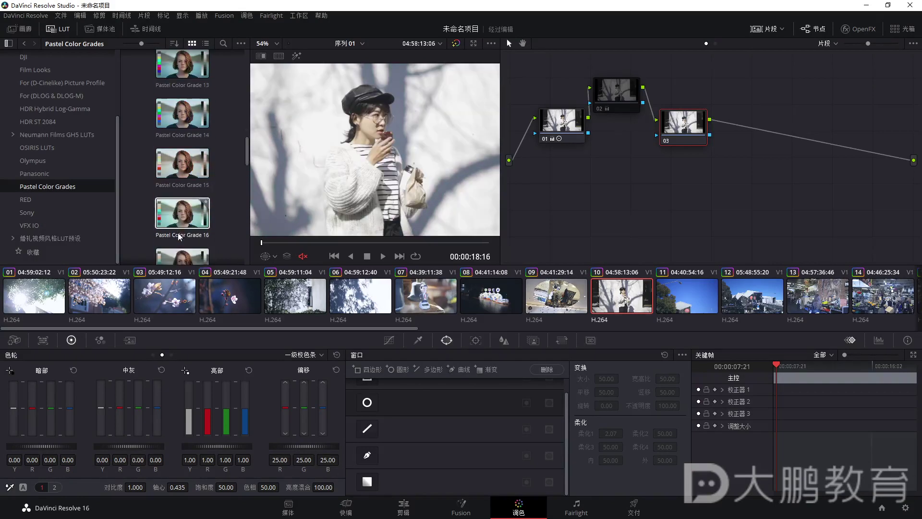
{"action": "scroll", "coordinate": [179, 219], "scroll_direction": "down", "scroll_amount": 1}
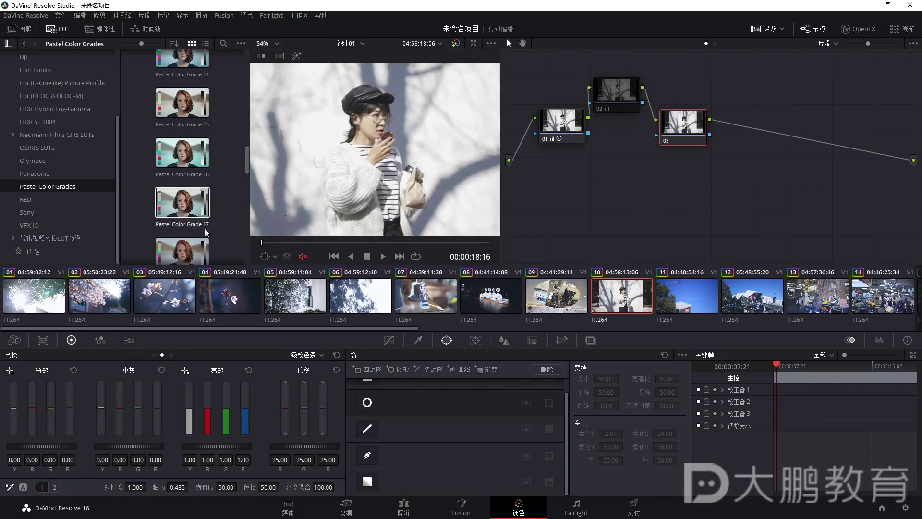
{"action": "scroll", "coordinate": [187, 225], "scroll_direction": "down", "scroll_amount": 1}
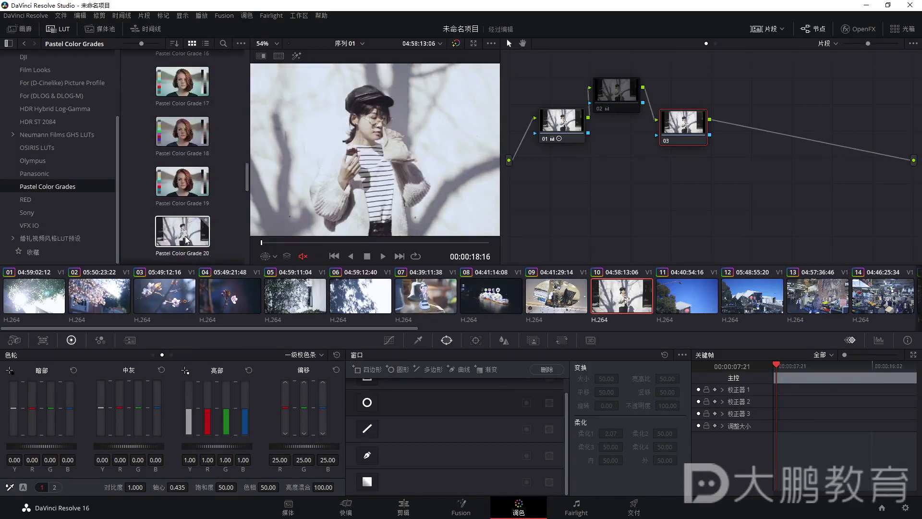
{"action": "scroll", "coordinate": [186, 226], "scroll_direction": "up", "scroll_amount": 9}
{"action": "scroll", "coordinate": [187, 225], "scroll_direction": "up", "scroll_amount": 4}
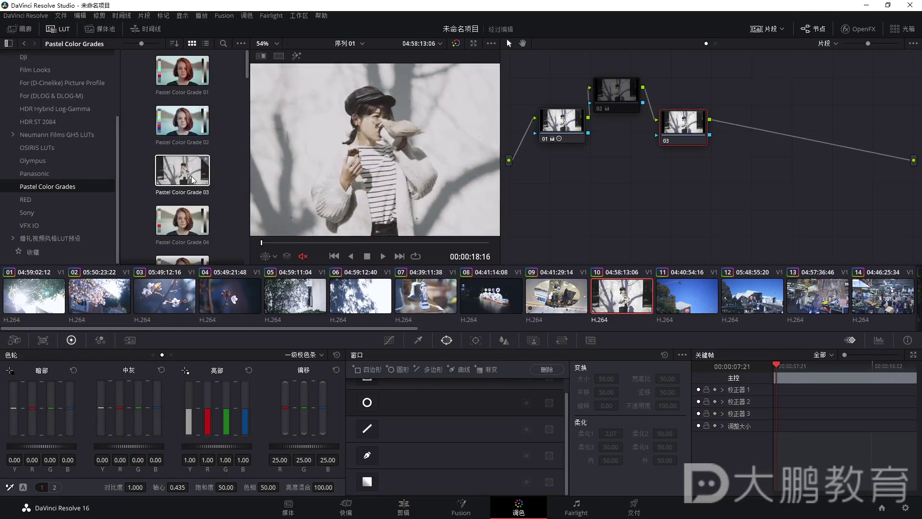
{"action": "scroll", "coordinate": [189, 221], "scroll_direction": "down", "scroll_amount": 1}
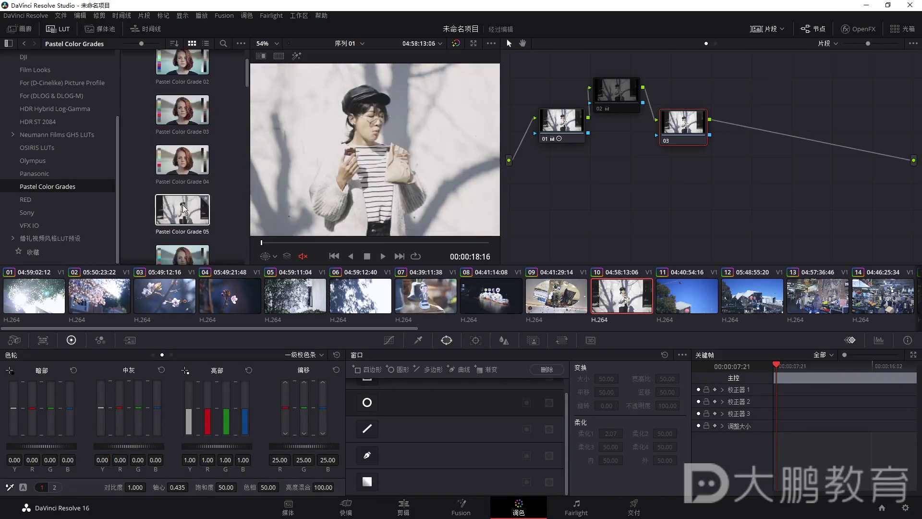
{"action": "left_click_drag", "start_coordinate": [184, 209], "coordinate": [682, 126]}
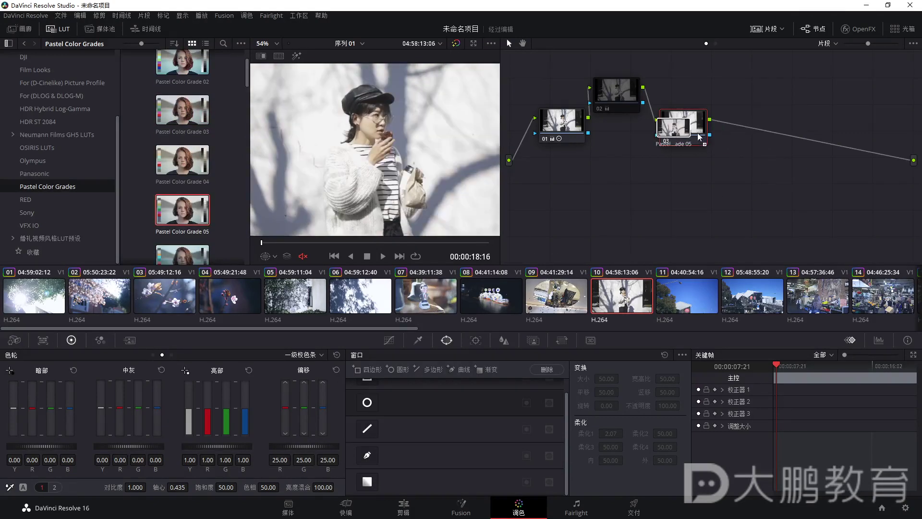
{"action": "left_click", "coordinate": [58, 29]}
{"action": "scroll", "coordinate": [220, 165], "scroll_direction": "down", "scroll_amount": 2}
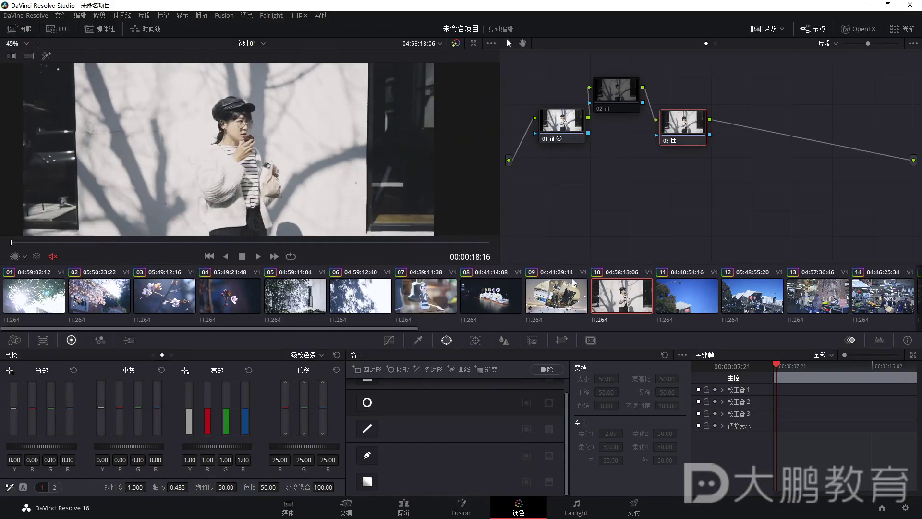
Select clip 07 with the figurine, disable its node 02 and add a serial node after it
{"action": "left_click", "coordinate": [429, 293]}
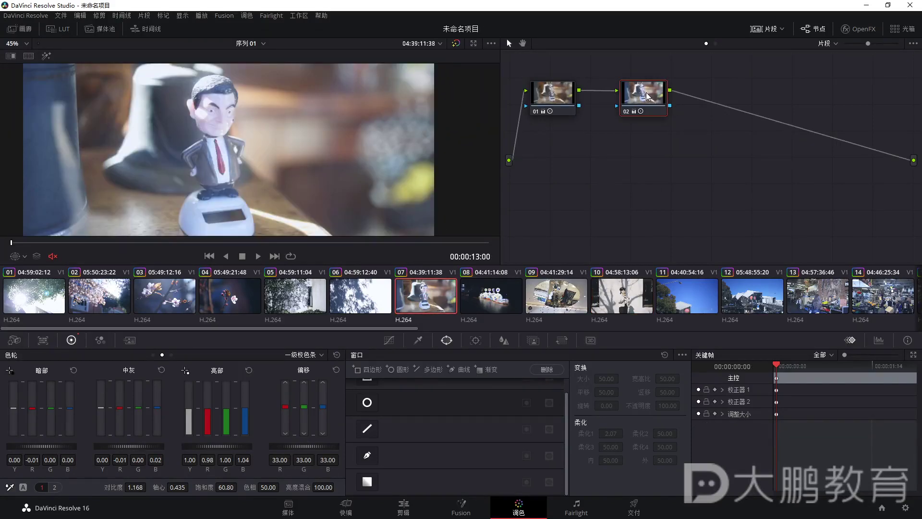
{"action": "mouse_move", "coordinate": [647, 102]}
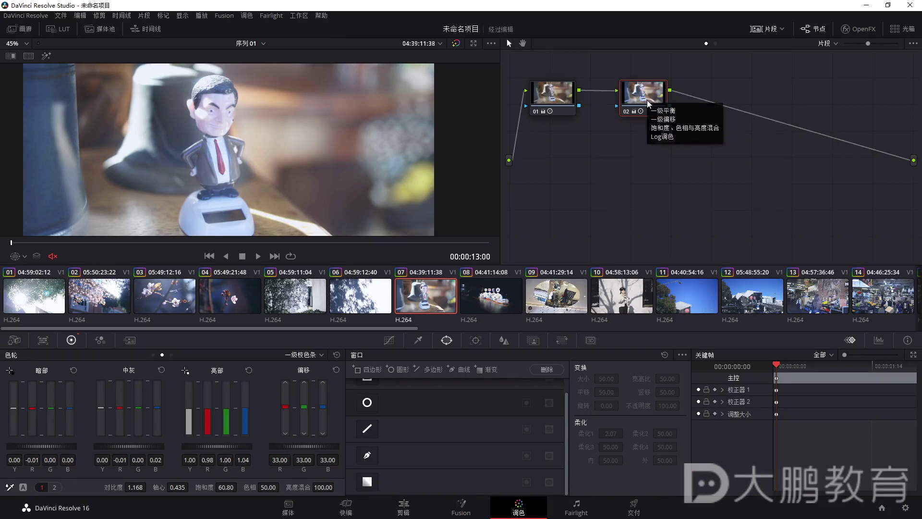
{"action": "key", "text": "ctrl+d"}
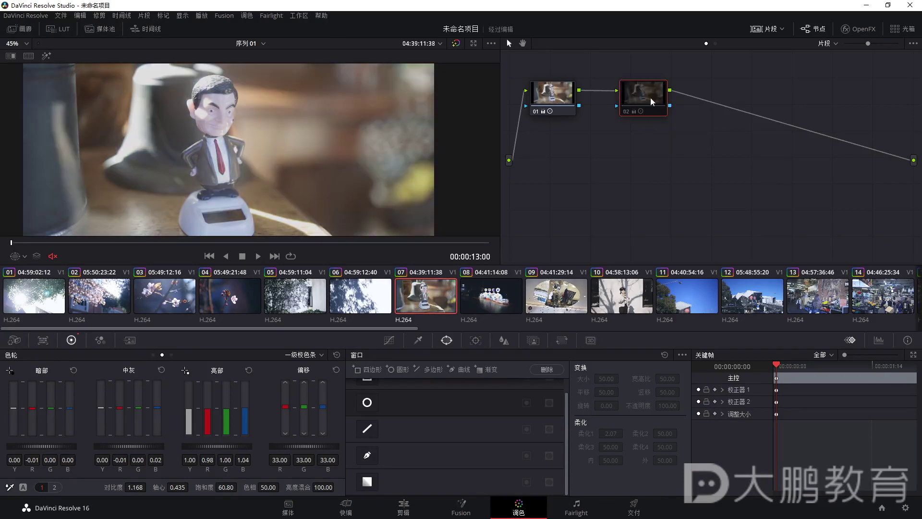
{"action": "key", "text": "alt+s"}
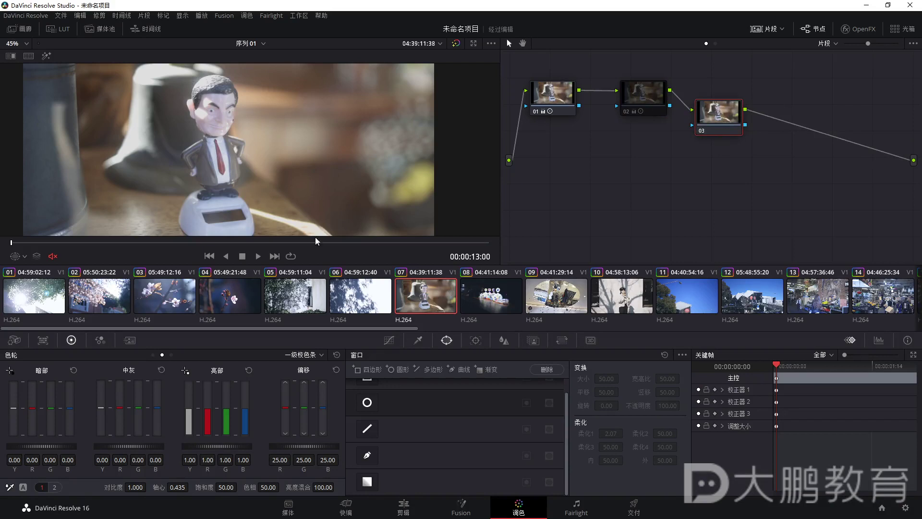
Apply Pastel Color Grade 06 to node 03 of clip 07, hide the LUT library and play the clip back
{"action": "left_click", "coordinate": [57, 29]}
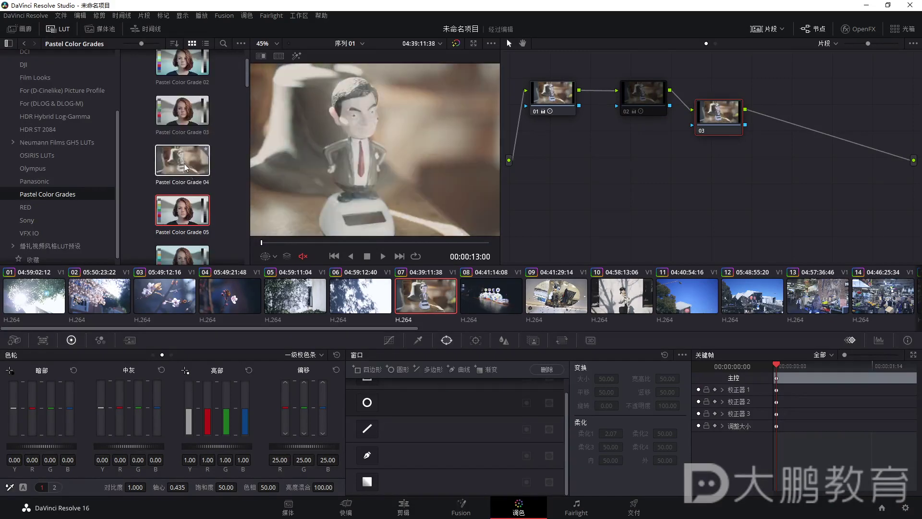
{"action": "scroll", "coordinate": [175, 210], "scroll_direction": "down", "scroll_amount": 1}
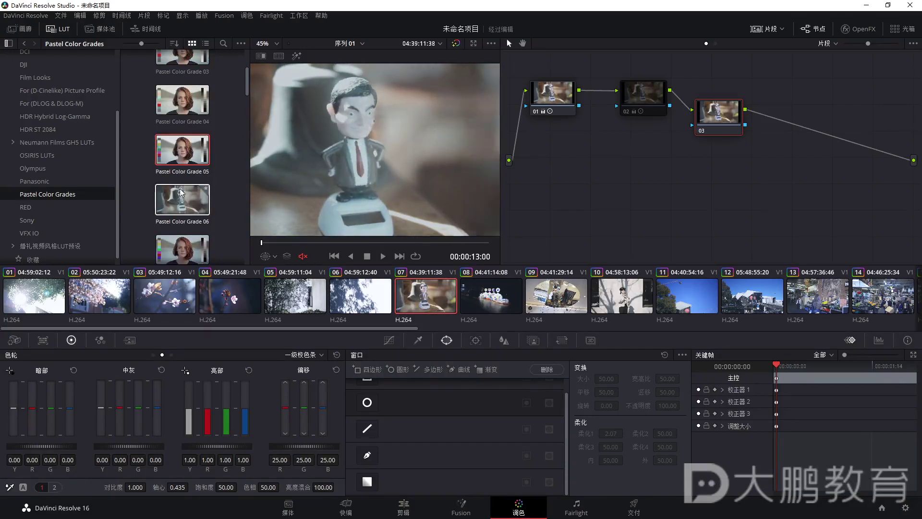
{"action": "left_click_drag", "start_coordinate": [184, 197], "coordinate": [743, 114]}
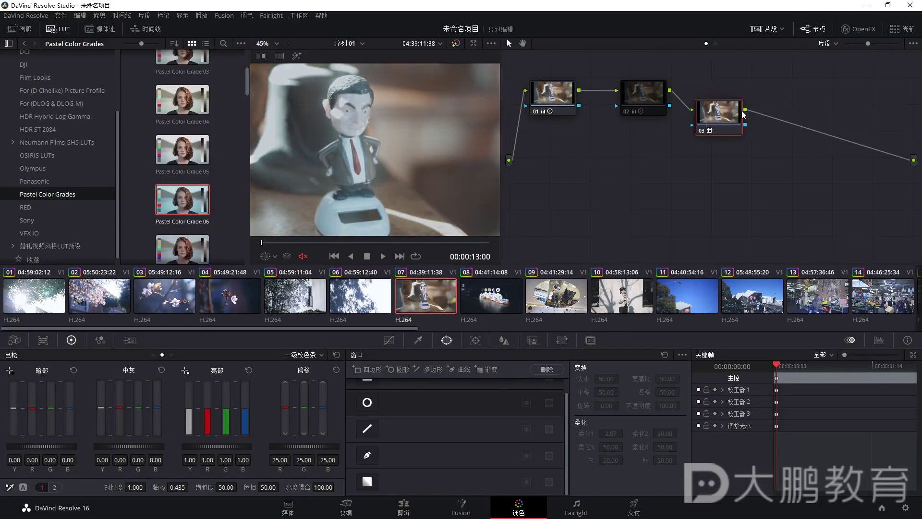
{"action": "left_click", "coordinate": [58, 29]}
{"action": "scroll", "coordinate": [249, 137], "scroll_direction": "down", "scroll_amount": 3}
{"action": "key", "text": "space"}
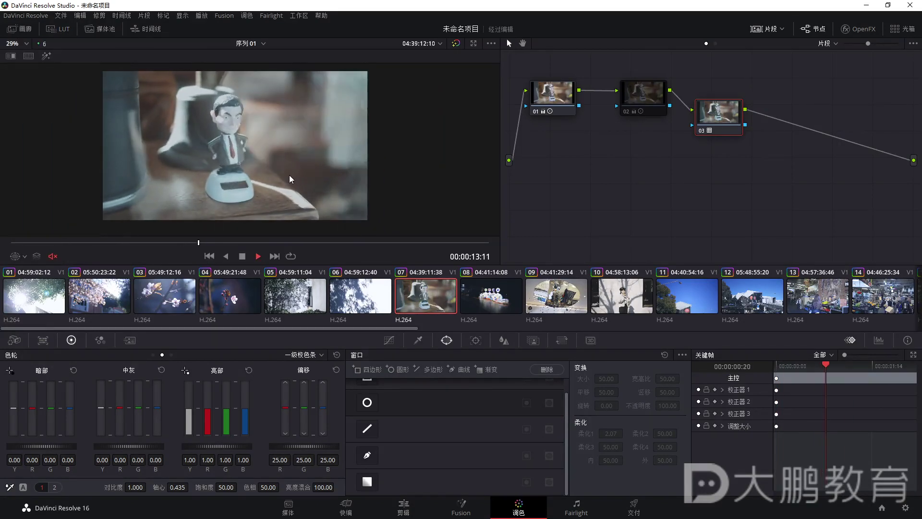
{"action": "key", "text": "space"}
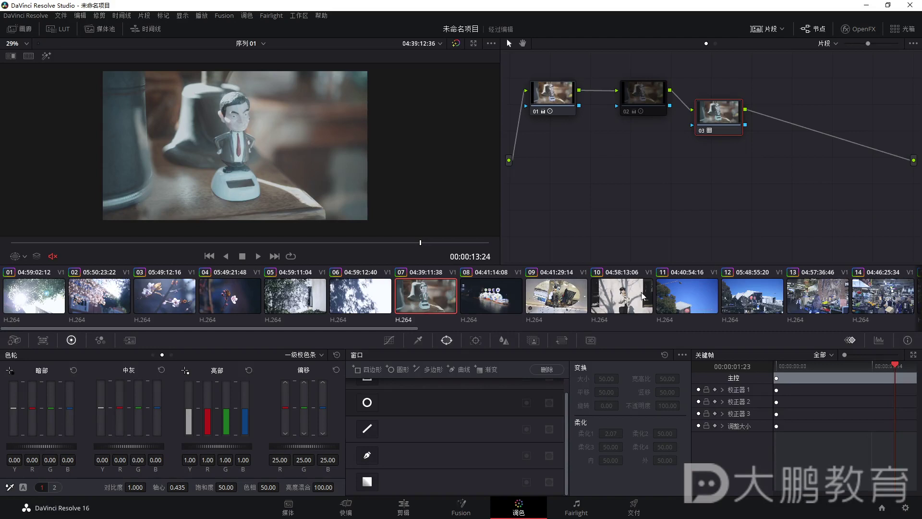
Select market clips 13 and 14, copy the grade of clip 07 onto them, and scrub through clip 14
{"action": "left_click", "coordinate": [813, 300], "text": "ctrl"}
{"action": "left_click", "coordinate": [866, 306], "text": "ctrl"}
{"action": "scroll", "coordinate": [852, 310], "scroll_direction": "down", "scroll_amount": 5}
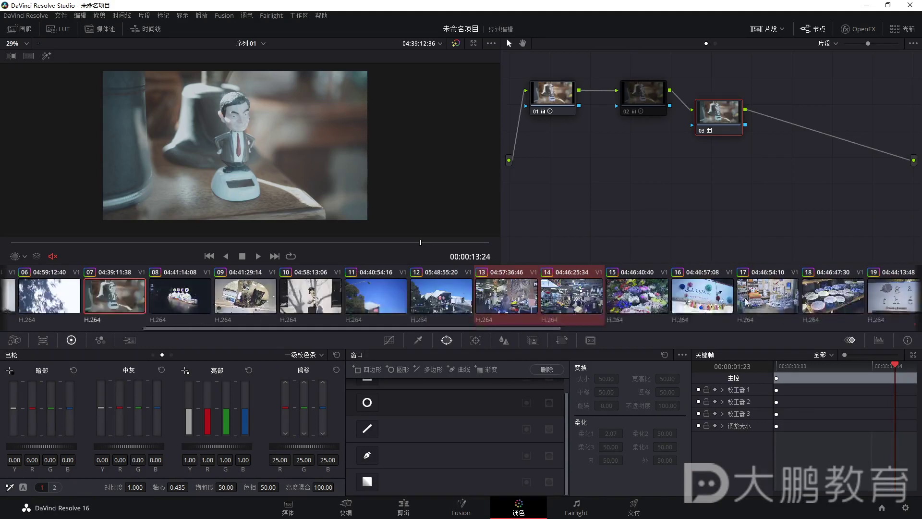
{"action": "left_click", "coordinate": [709, 298], "text": "ctrl"}
{"action": "left_click", "coordinate": [639, 295], "text": "ctrl"}
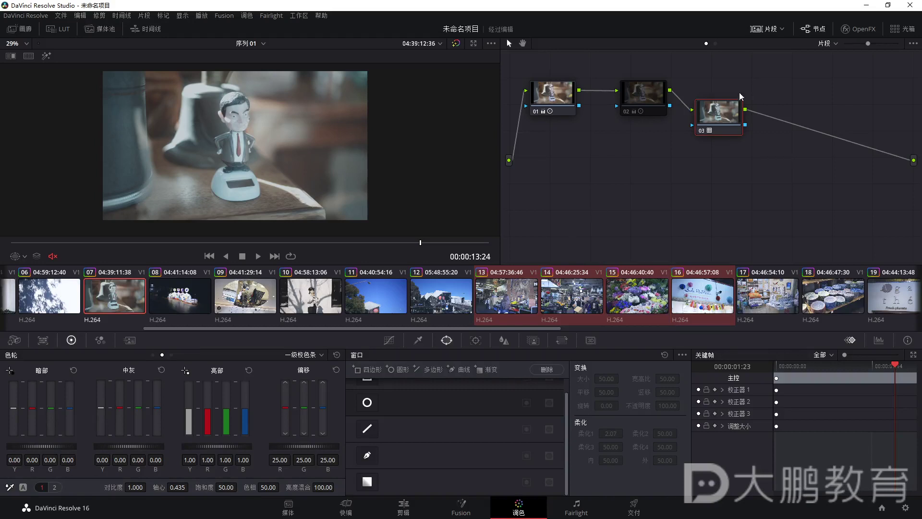
{"action": "left_click", "coordinate": [685, 307], "text": "ctrl"}
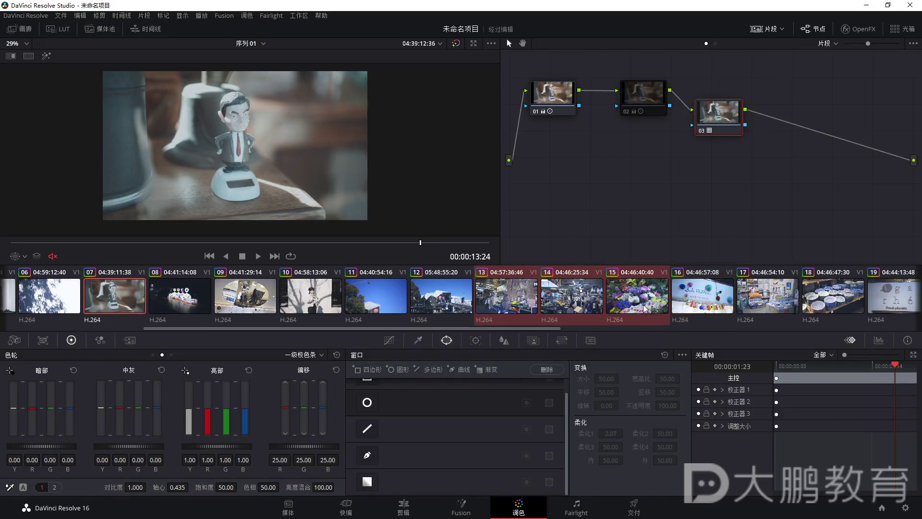
{"action": "left_click", "coordinate": [646, 307], "text": "ctrl"}
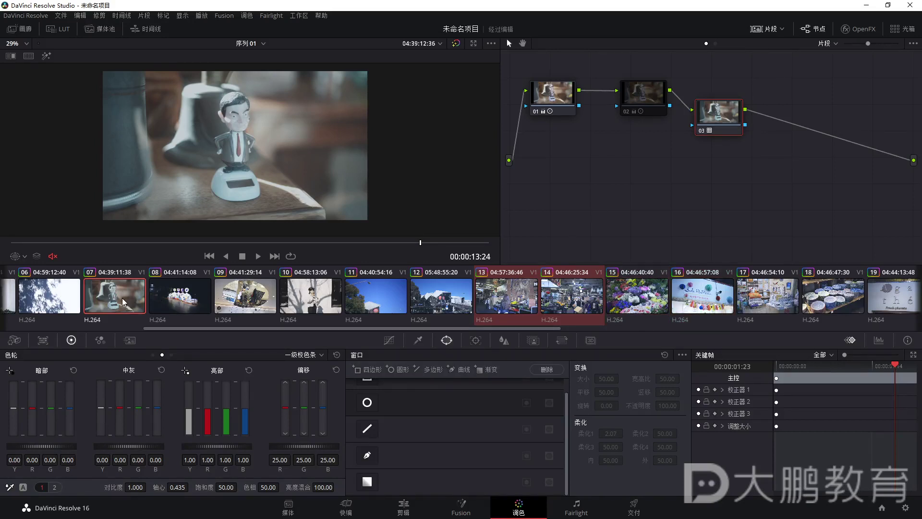
{"action": "left_click", "coordinate": [507, 297]}
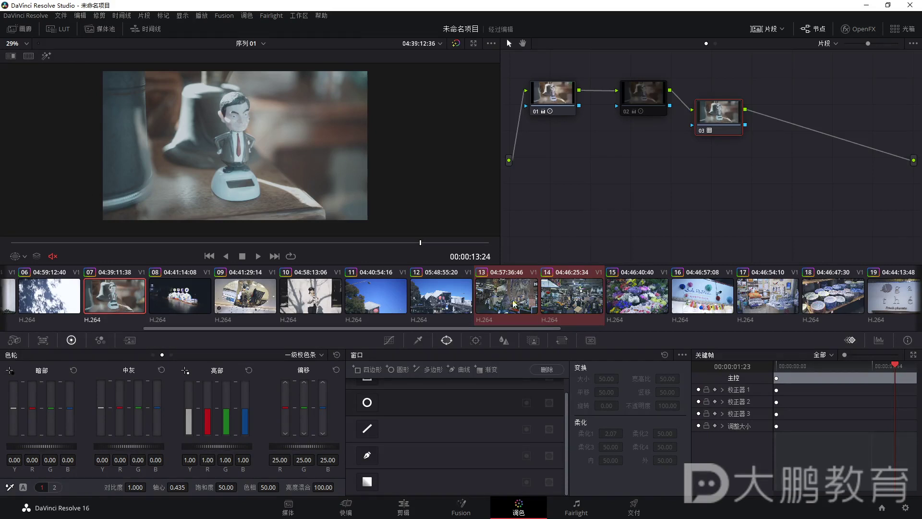
{"action": "left_click", "coordinate": [561, 306]}
{"action": "left_click_drag", "start_coordinate": [611, 298], "coordinate": [598, 105]}
{"action": "left_click_drag", "start_coordinate": [28, 238], "coordinate": [193, 260]}
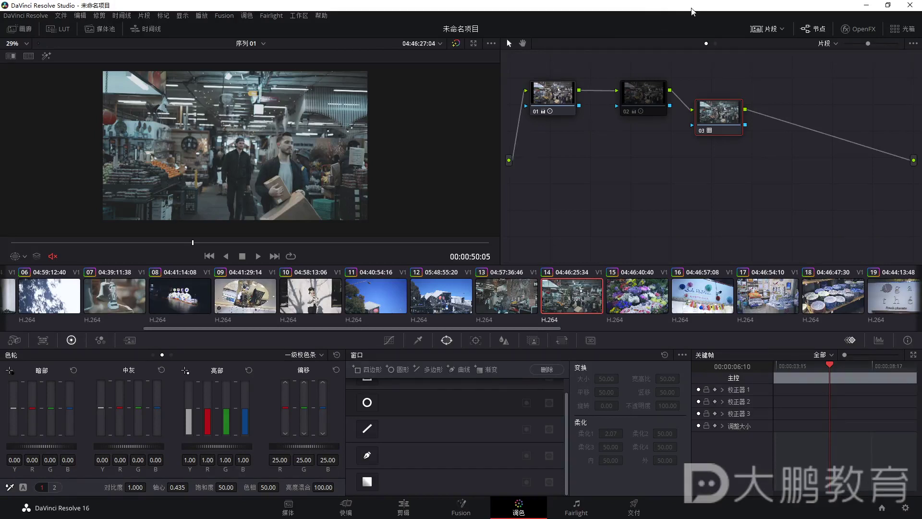
Add a serial node after node 03 on clip 14 with gamma 0.02, gain 1.12 and offset 29.80, and compare it on and off
{"action": "mouse_move", "coordinate": [721, 103]}
{"action": "left_mouse_down"}
{"action": "mouse_move", "coordinate": [720, 131]}
{"action": "mouse_move", "coordinate": [715, 91]}
{"action": "mouse_move", "coordinate": [712, 107]}
{"action": "left_mouse_up"}
{"action": "key", "text": "alt+s"}
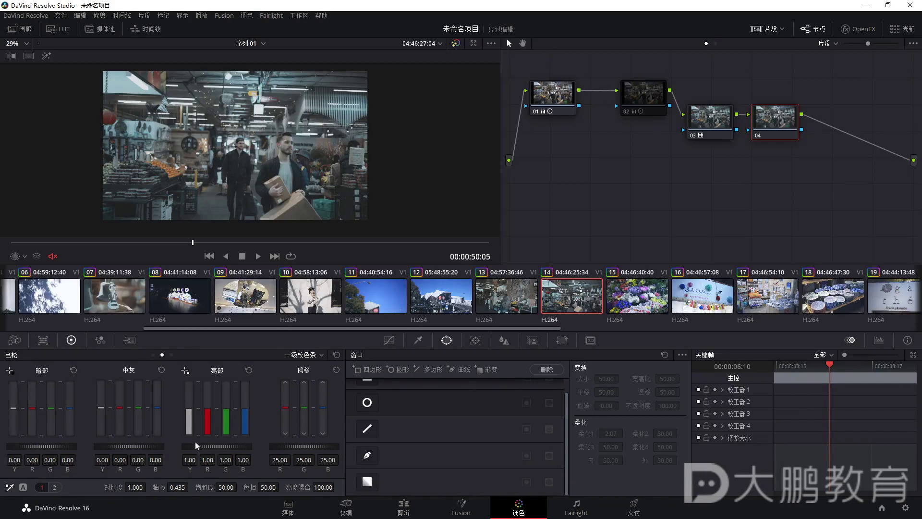
{"action": "left_click_drag", "start_coordinate": [205, 448], "coordinate": [228, 447]}
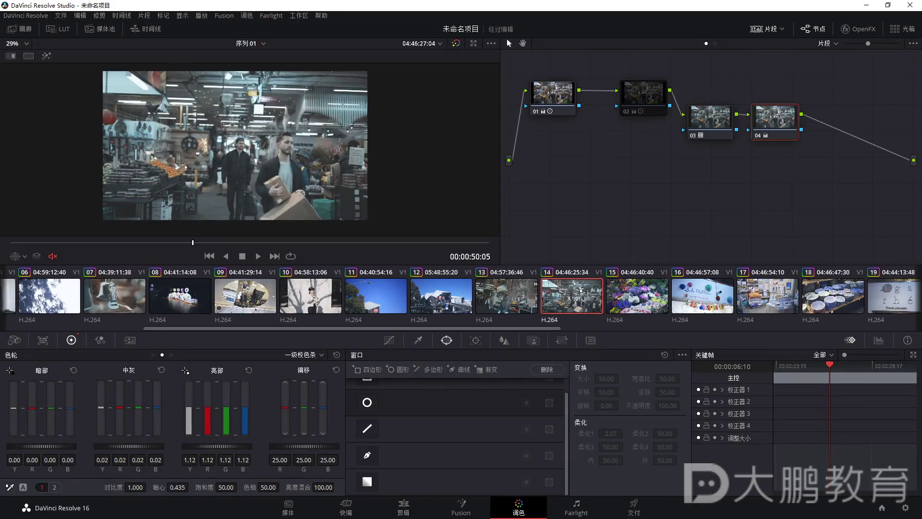
{"action": "left_click_drag", "start_coordinate": [291, 447], "coordinate": [317, 446]}
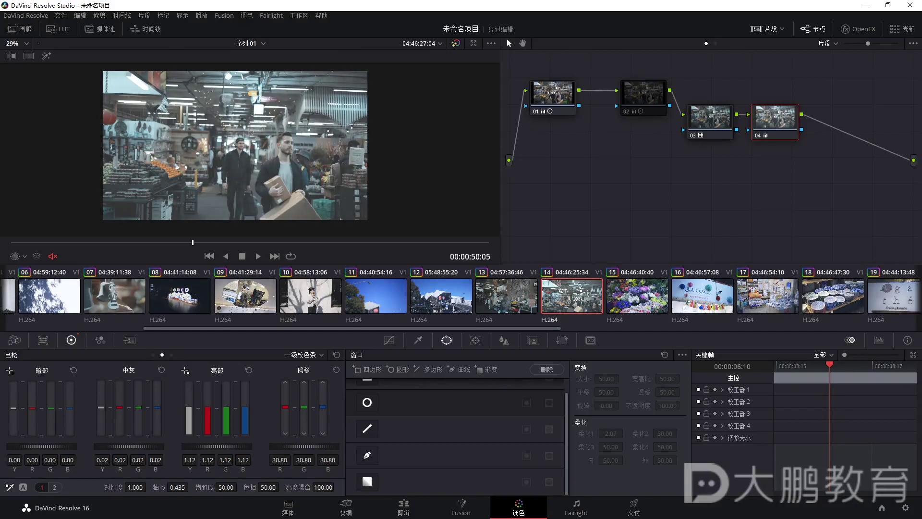
{"action": "left_click", "coordinate": [756, 132]}
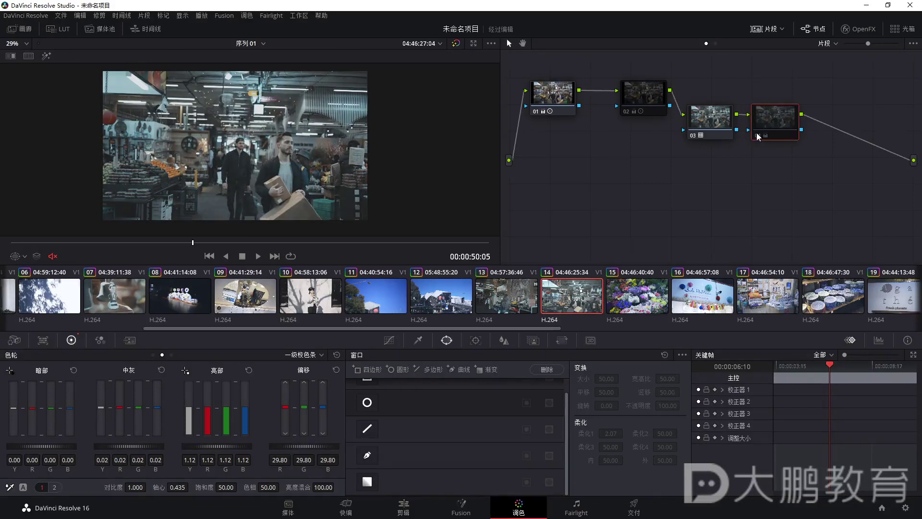
{"action": "left_click", "coordinate": [757, 132]}
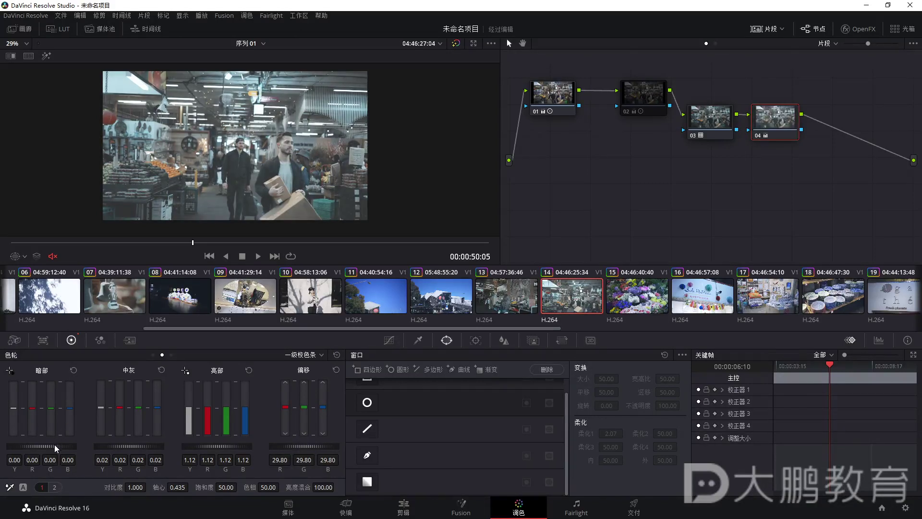
Set node 04's lift to -0.01 and contrast to 1.012, and compare the image with the node off and on
{"action": "left_click_drag", "start_coordinate": [43, 446], "coordinate": [39, 446]}
{"action": "left_click_drag", "start_coordinate": [135, 487], "coordinate": [139, 487]}
{"action": "left_click", "coordinate": [757, 135]}
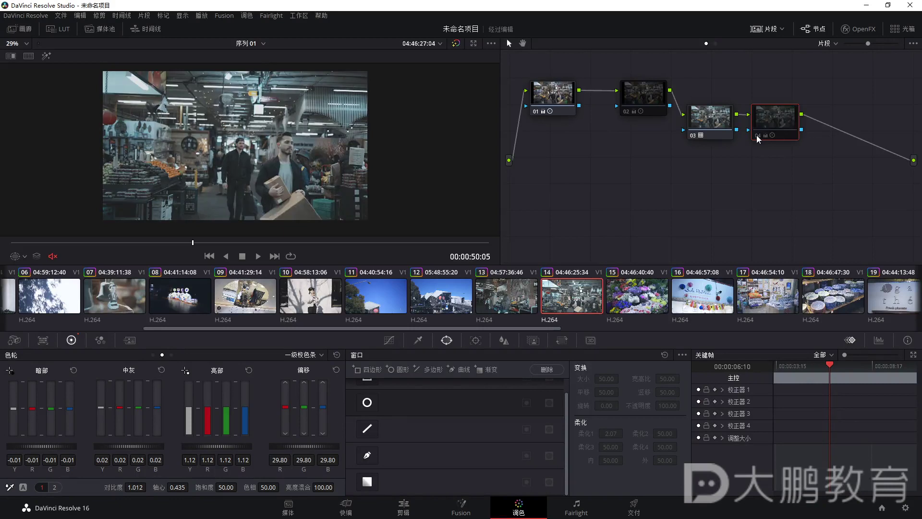
{"action": "left_click", "coordinate": [756, 134]}
Shape a gentle S-curve on node 04 by lifting the midtones and lowering the shadows, and toggle the node to compare
{"action": "left_click", "coordinate": [389, 340]}
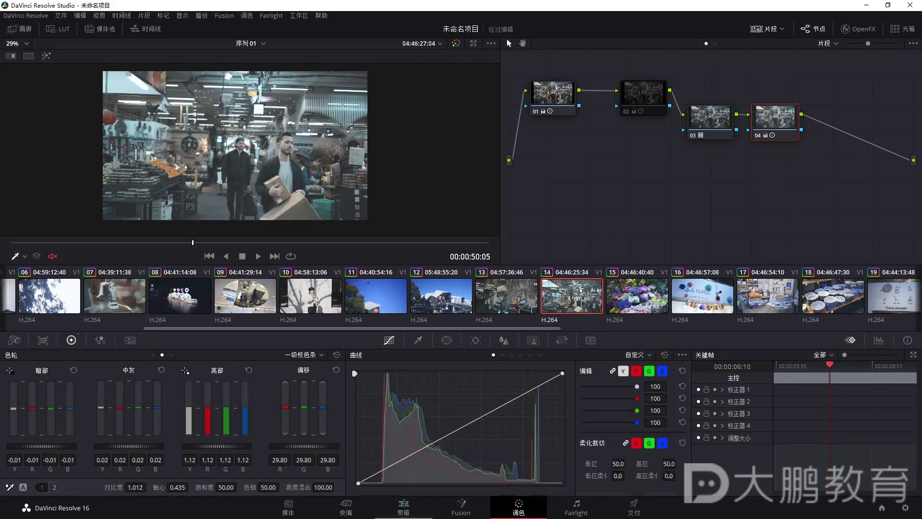
{"action": "left_click_drag", "start_coordinate": [460, 427], "coordinate": [460, 423]}
{"action": "left_click_drag", "start_coordinate": [386, 468], "coordinate": [390, 469]}
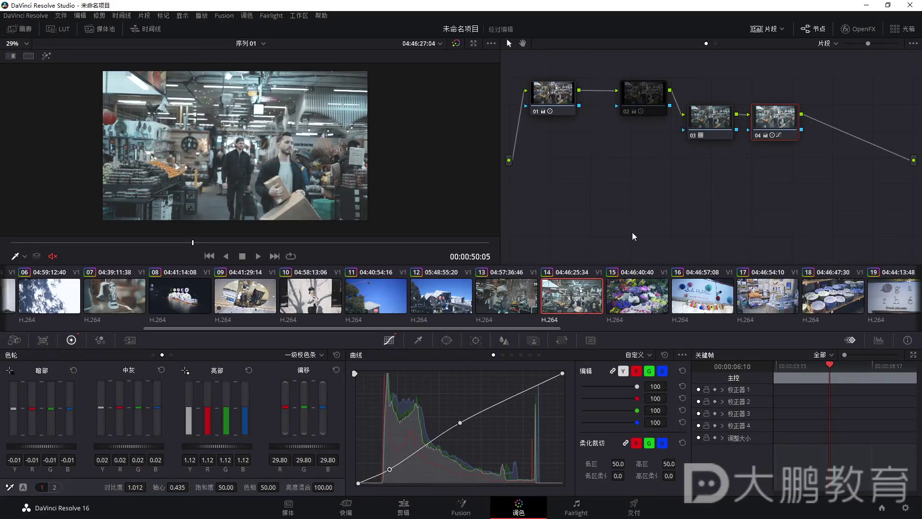
{"action": "left_click", "coordinate": [759, 132]}
{"action": "left_click", "coordinate": [759, 132]}
{"action": "left_click", "coordinate": [759, 132]}
{"action": "left_click", "coordinate": [759, 132]}
Space nodes 03 and 04 farther apart in the node graph, and play back clip 14 to review the grade
{"action": "mouse_move", "coordinate": [714, 132]}
{"action": "left_mouse_down"}
{"action": "mouse_move", "coordinate": [713, 175]}
{"action": "mouse_move", "coordinate": [706, 144]}
{"action": "left_mouse_up"}
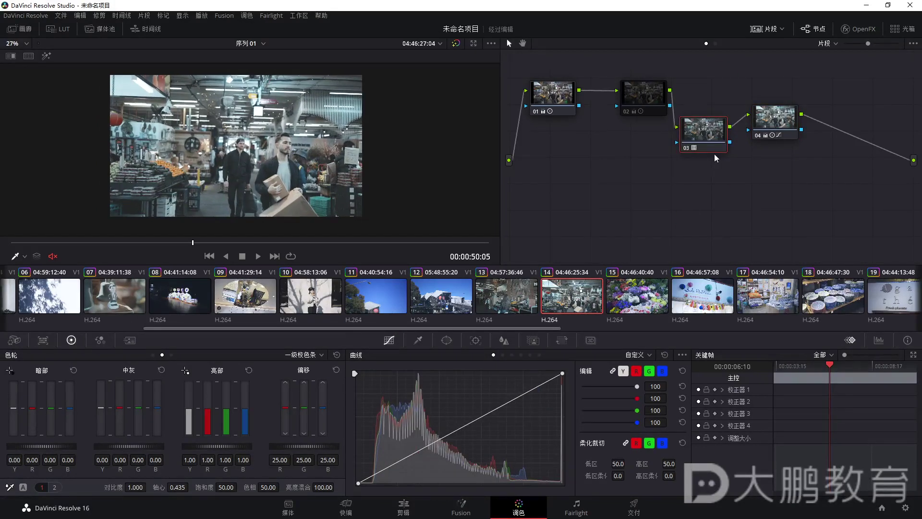
{"action": "left_click_drag", "start_coordinate": [776, 123], "coordinate": [792, 111]}
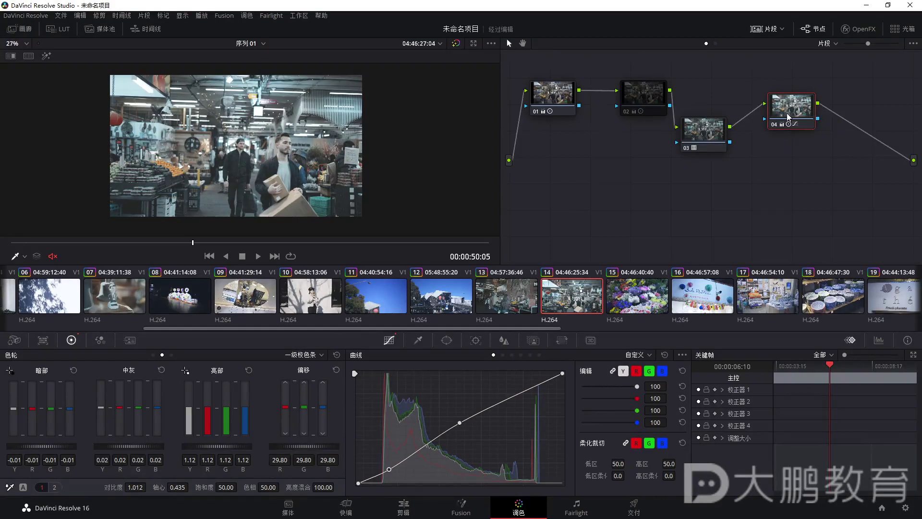
{"action": "scroll", "coordinate": [264, 162], "scroll_direction": "up", "scroll_amount": 3}
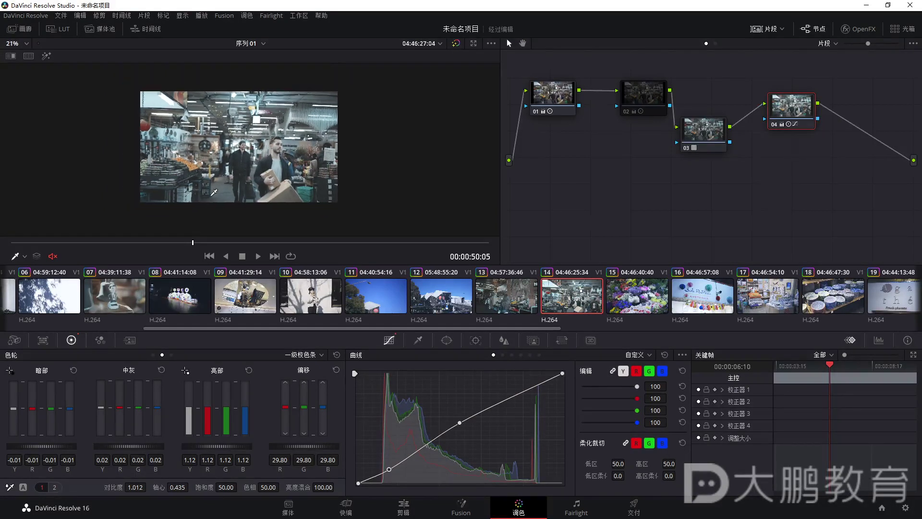
{"action": "scroll", "coordinate": [265, 162], "scroll_direction": "up", "scroll_amount": 1}
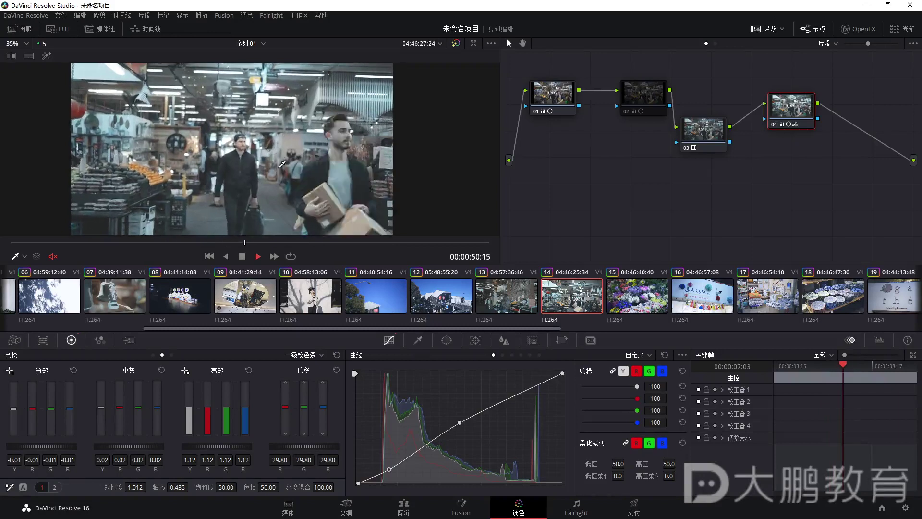
{"action": "left_click_drag", "start_coordinate": [356, 246], "coordinate": [43, 245]}
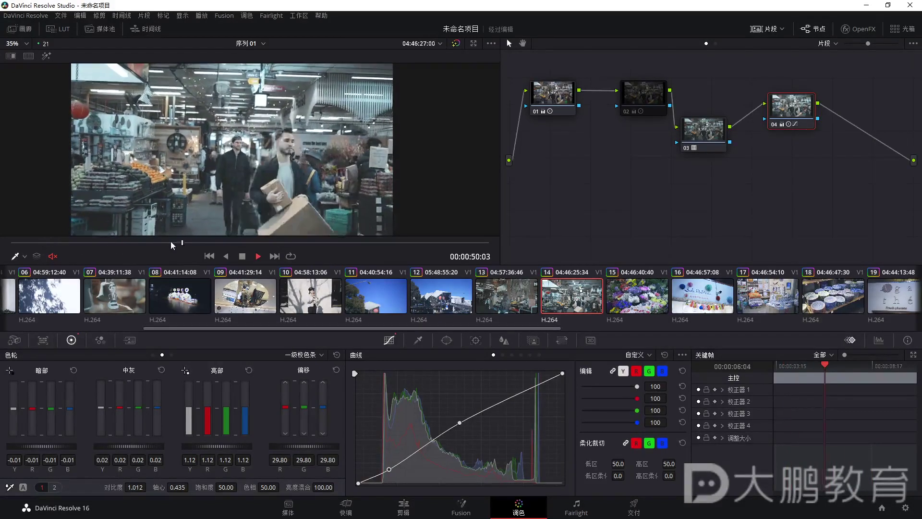
{"action": "key", "text": "space"}
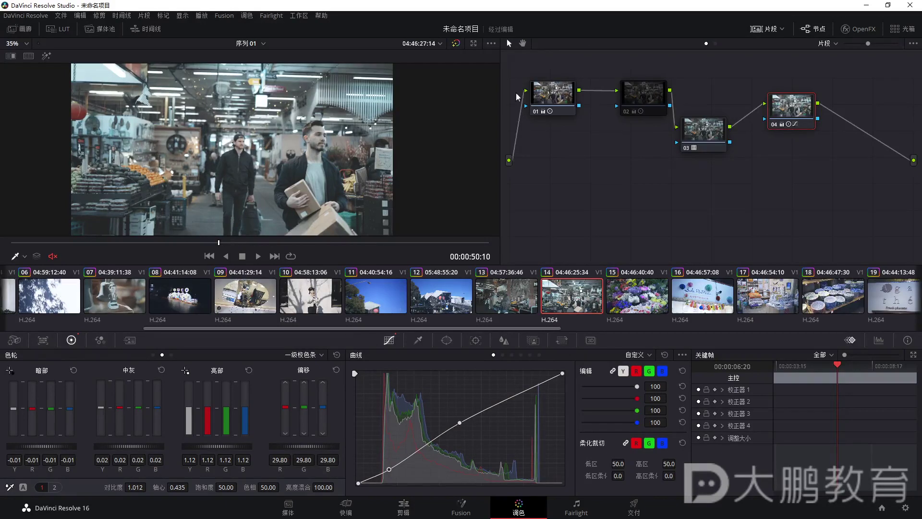
Switch to Premiere Pro, create a 1920 x 1080, 25 fps adjustment layer and place it at the start of track V3
{"action": "left_click", "coordinate": [867, 4]}
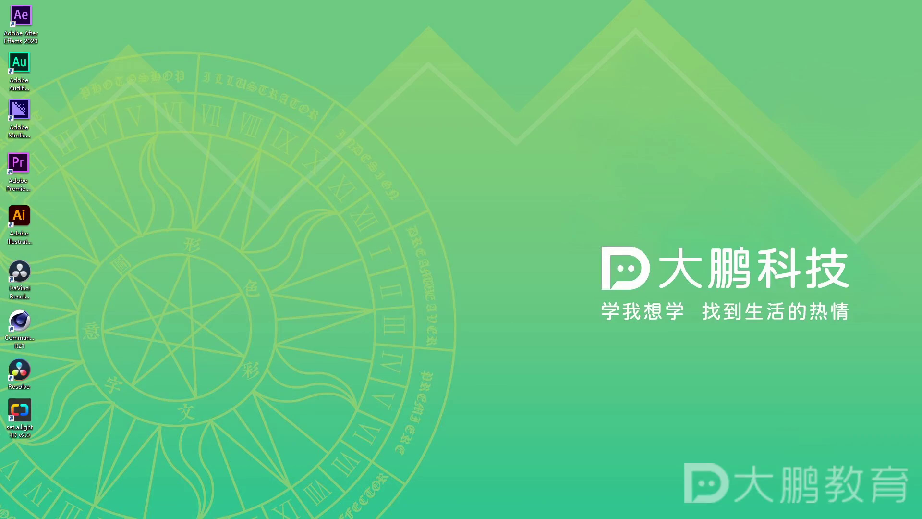
{"action": "key", "text": "alt+Tab"}
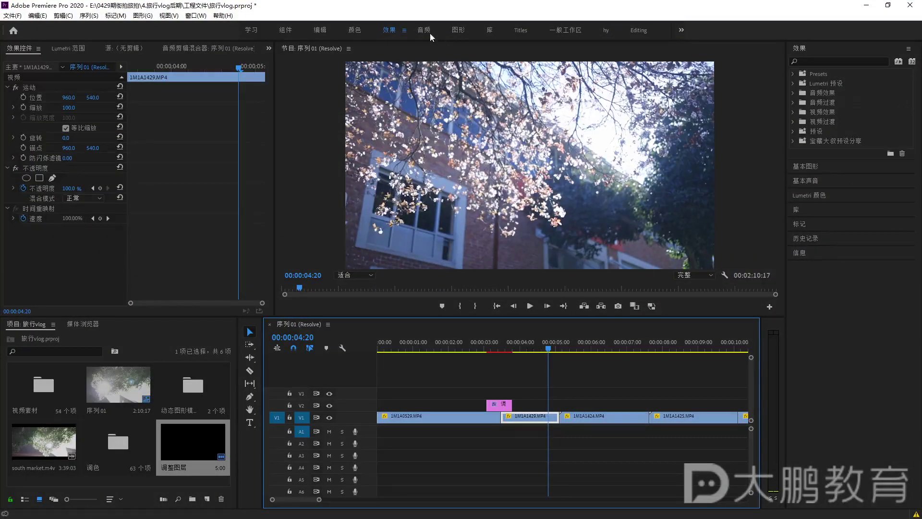
{"action": "left_click", "coordinate": [204, 499]}
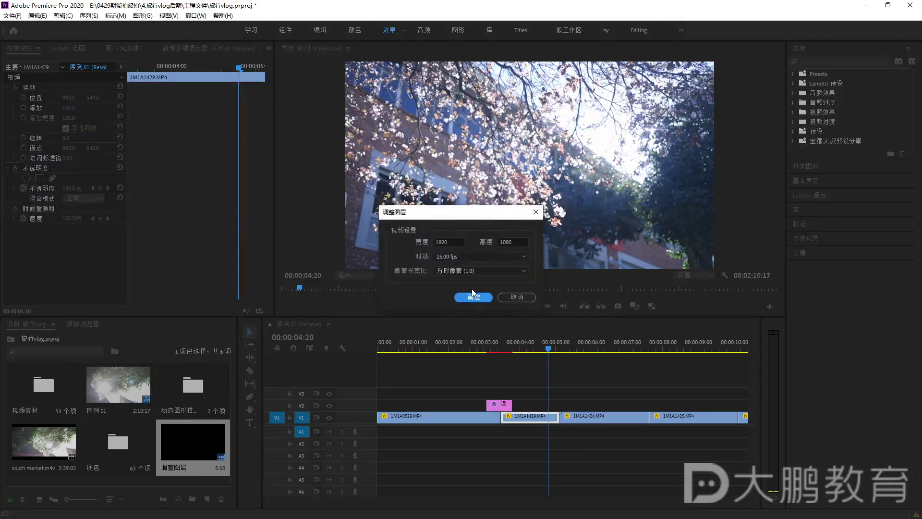
{"action": "left_click", "coordinate": [466, 300]}
{"action": "left_click_drag", "start_coordinate": [43, 454], "coordinate": [379, 397]}
{"action": "left_click", "coordinate": [448, 342]}
{"action": "left_click", "coordinate": [448, 393]}
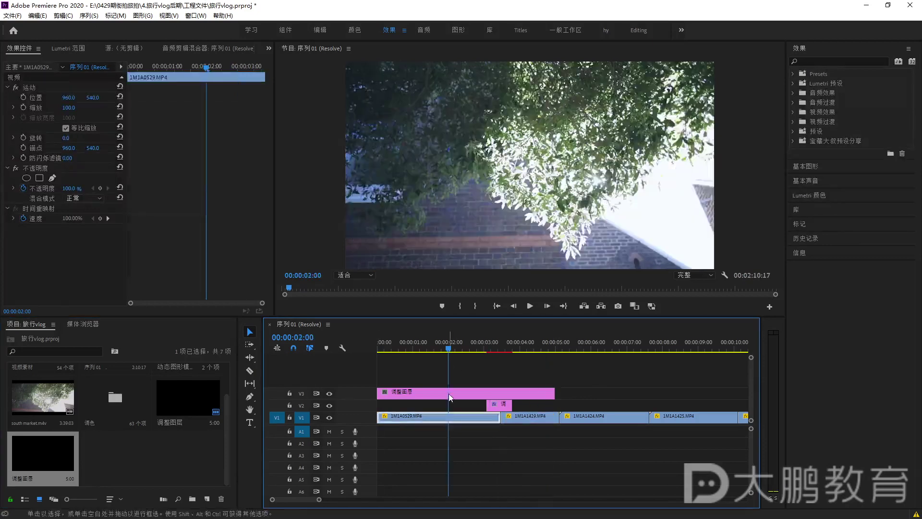
Switch to the Color workspace and open the file browser for a custom Look in Lumetri Color's Creative section for the adjustment layer
{"action": "left_click", "coordinate": [359, 31]}
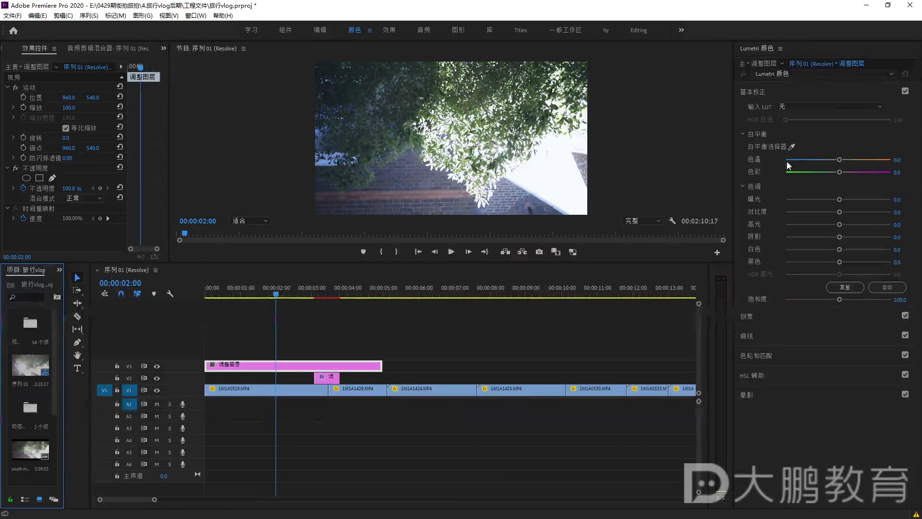
{"action": "left_click", "coordinate": [766, 317]}
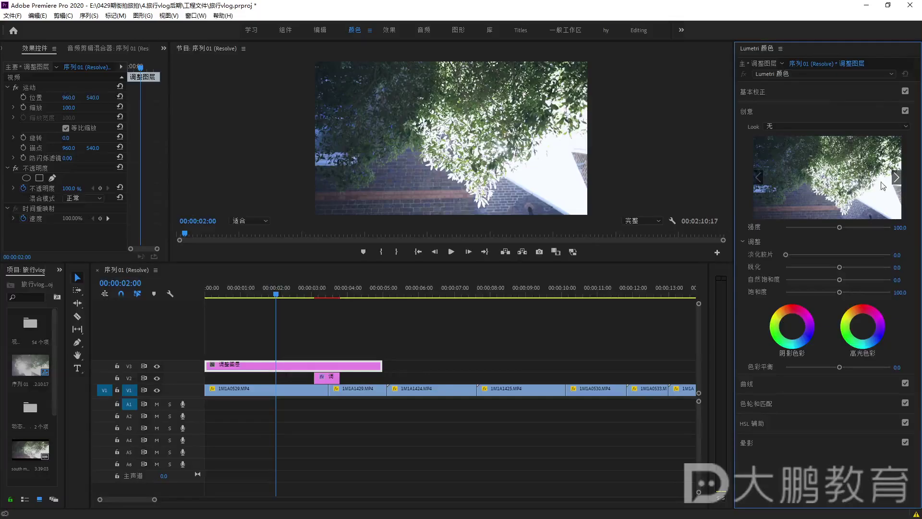
{"action": "left_click", "coordinate": [824, 93]}
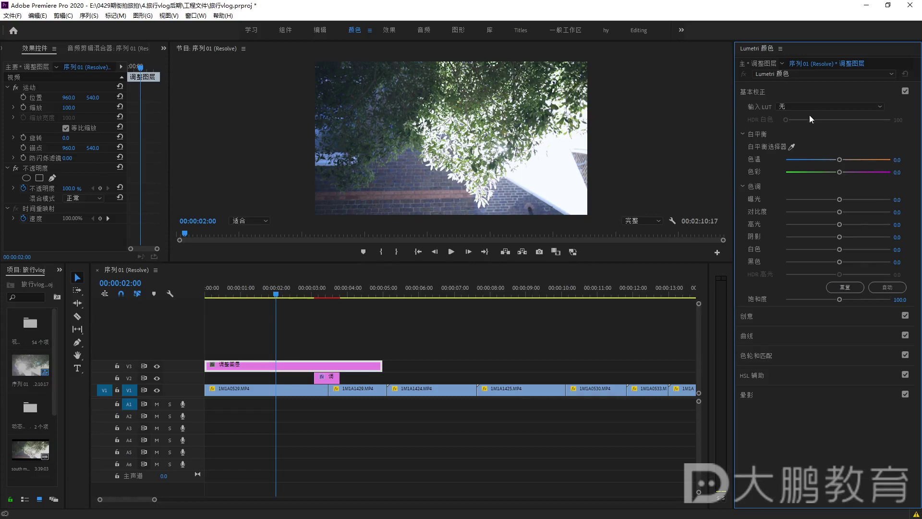
{"action": "left_click", "coordinate": [778, 319]}
{"action": "left_click", "coordinate": [893, 126]}
{"action": "left_click", "coordinate": [894, 138]}
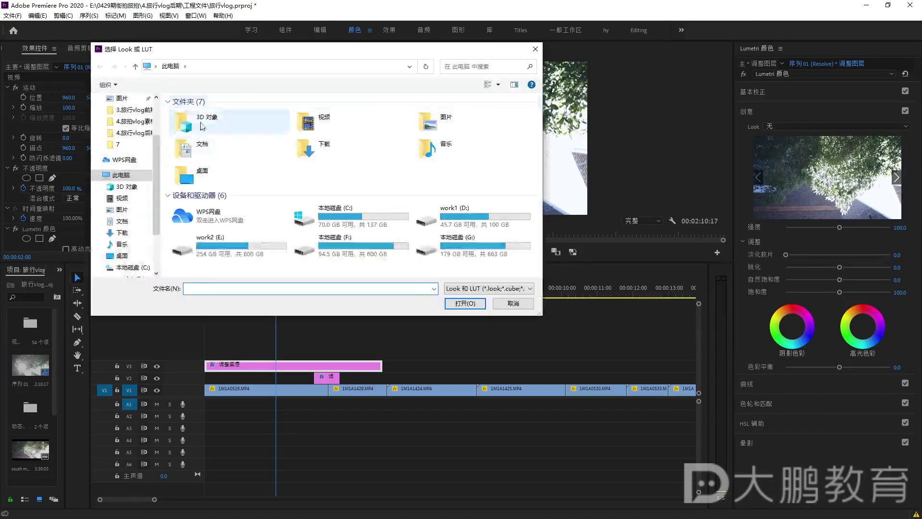
Load Pastel Color Grade 01.cube as the adjustment layer's Look from 4.旅行vlog后期 > 4.旅拍vlog素材 > Pastel Color Grades on drive E
{"action": "left_click", "coordinate": [258, 244]}
{"action": "double_click", "coordinate": [258, 244]}
{"action": "double_click", "coordinate": [232, 123]}
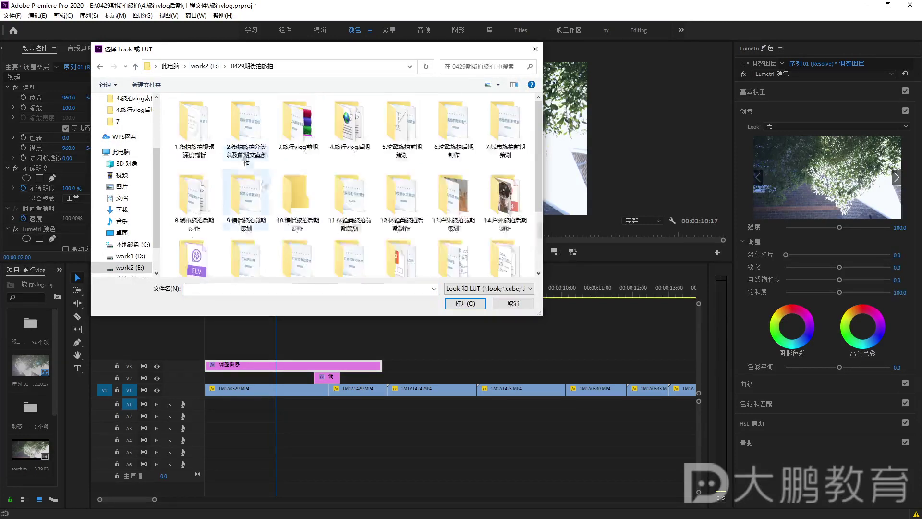
{"action": "double_click", "coordinate": [249, 129]}
{"action": "double_click", "coordinate": [249, 130]}
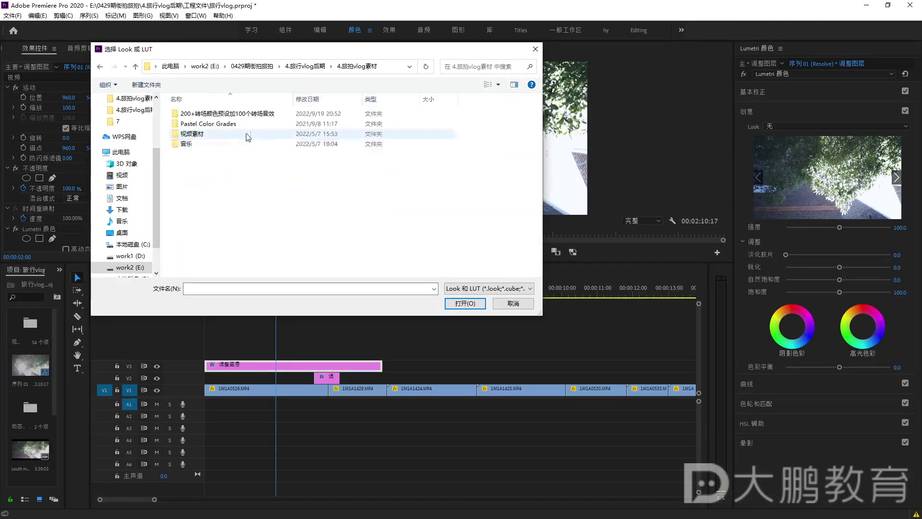
{"action": "left_click", "coordinate": [227, 128]}
{"action": "double_click", "coordinate": [227, 124]}
{"action": "left_click", "coordinate": [227, 124]}
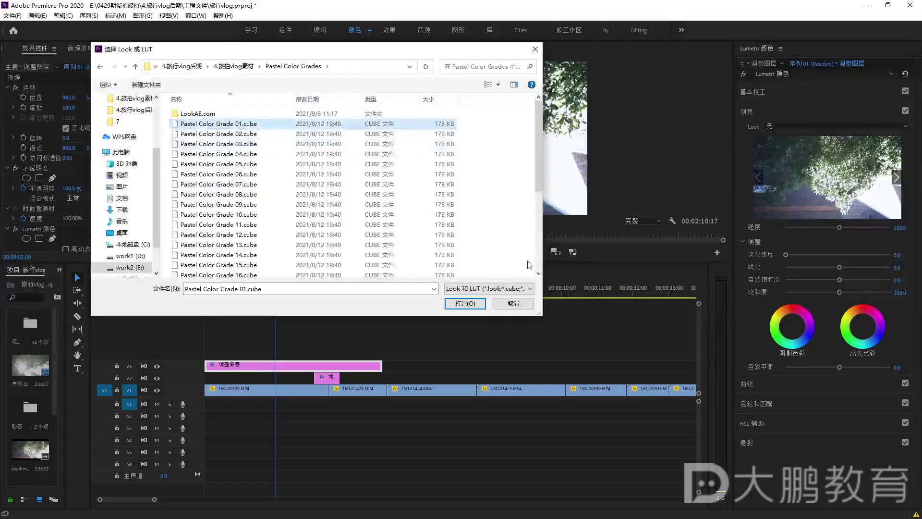
{"action": "left_click", "coordinate": [449, 304]}
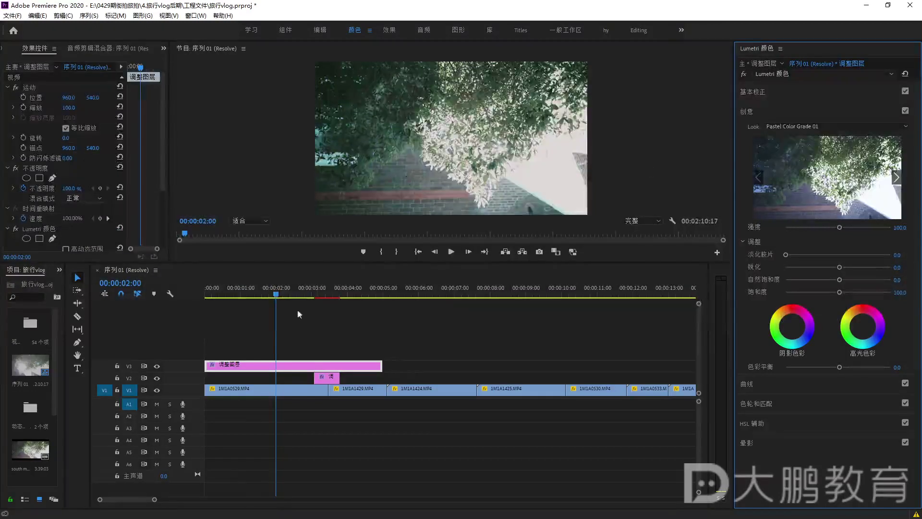
Preview the Look on the opening clips and set its intensity to about 70.3
{"action": "left_click", "coordinate": [285, 294]}
{"action": "left_click_drag", "start_coordinate": [302, 306], "coordinate": [344, 308]}
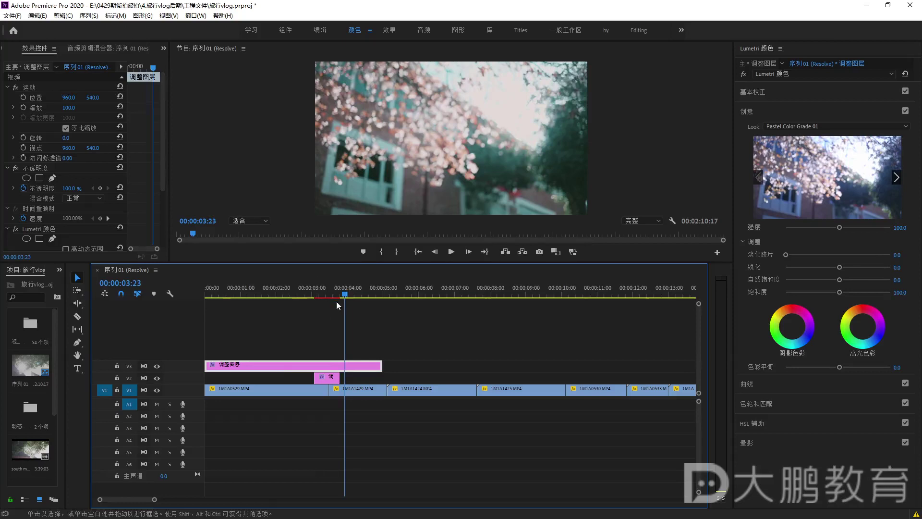
{"action": "left_click", "coordinate": [267, 314]}
{"action": "mouse_move", "coordinate": [839, 228]}
{"action": "left_mouse_down"}
{"action": "mouse_move", "coordinate": [801, 232]}
{"action": "mouse_move", "coordinate": [822, 229]}
{"action": "left_mouse_up"}
{"action": "key", "text": "space"}
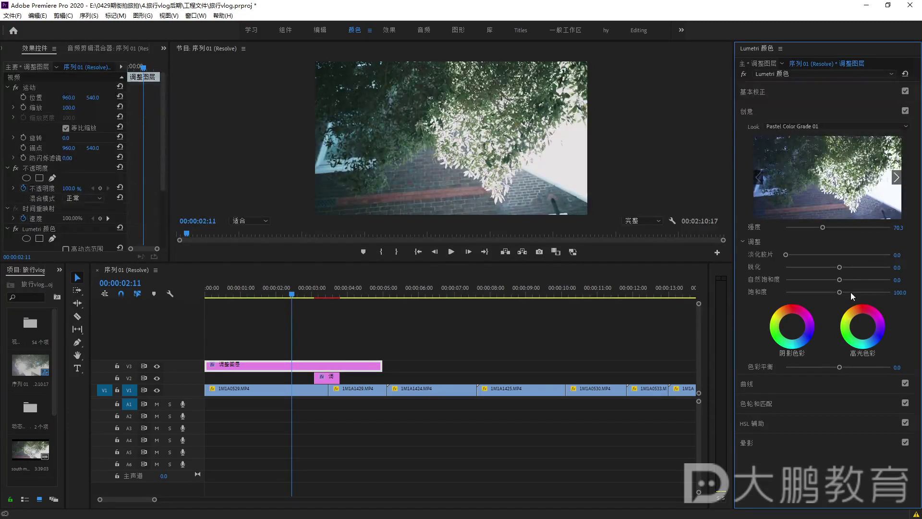
Inspect Lumetri Color's Curves section and the list of available Looks in the Creative section
{"action": "left_click", "coordinate": [793, 384]}
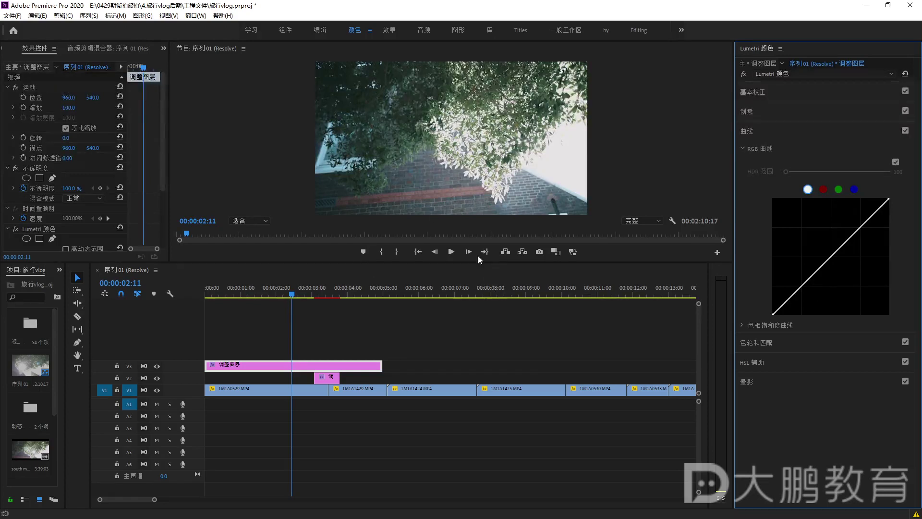
{"action": "left_click", "coordinate": [744, 132]}
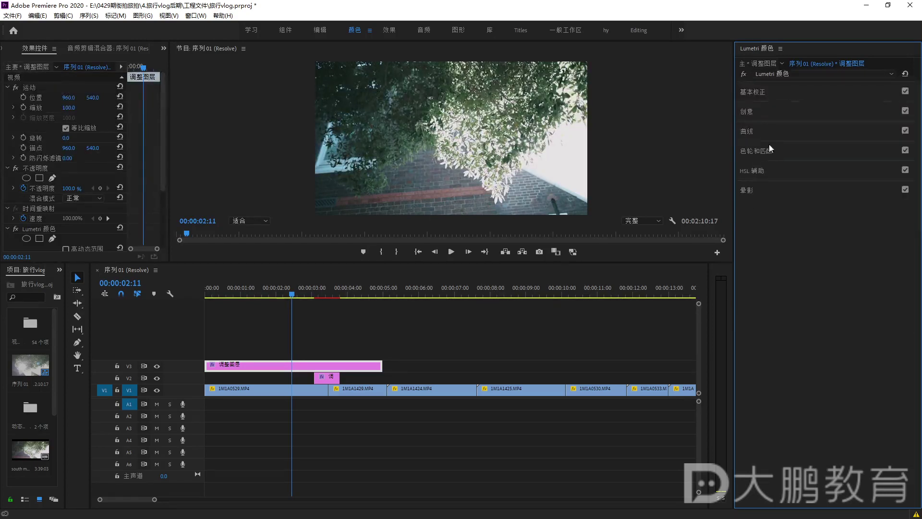
{"action": "left_click", "coordinate": [747, 111]}
{"action": "left_click", "coordinate": [815, 126]}
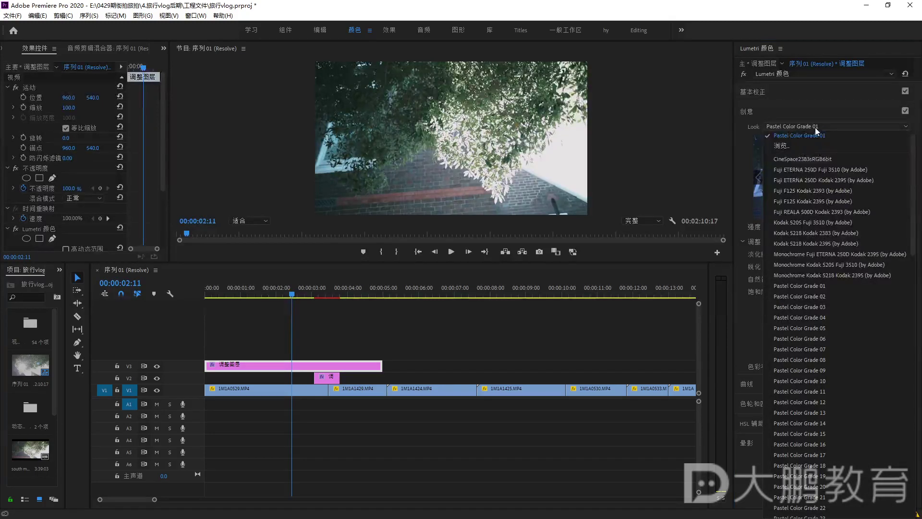
{"action": "left_click", "coordinate": [815, 134]}
Minimize Premiere Pro and open the install folder of the Adobe Premiere Pro 2020 desktop shortcut in File Explorer
{"action": "left_click", "coordinate": [866, 6]}
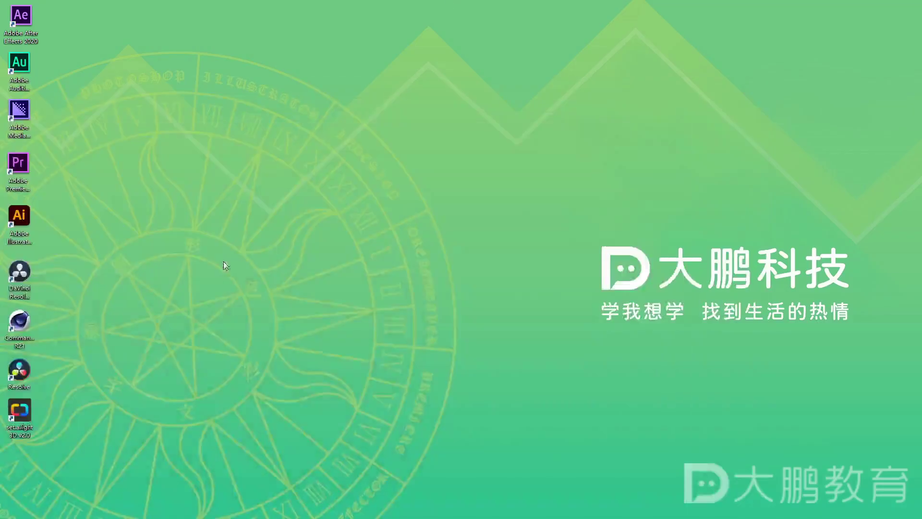
{"action": "key", "text": "super+e"}
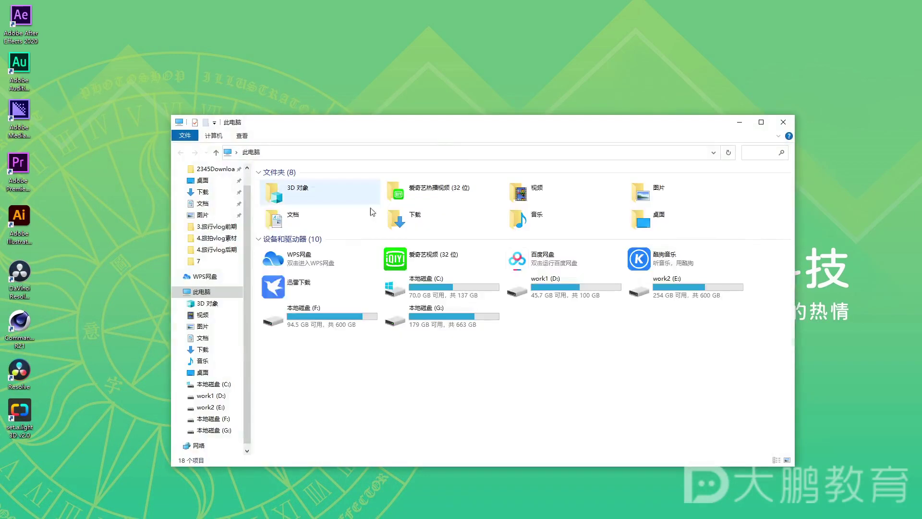
{"action": "left_click", "coordinate": [791, 119]}
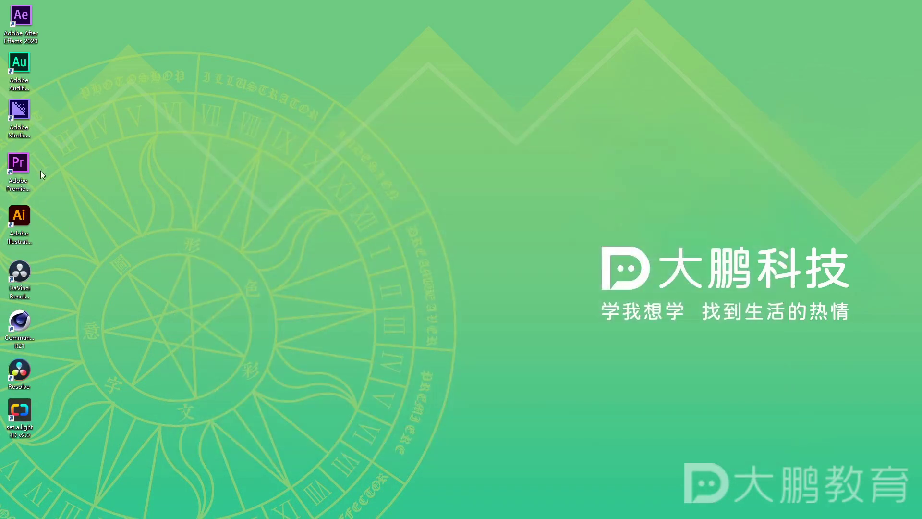
{"action": "right_click", "coordinate": [27, 165]}
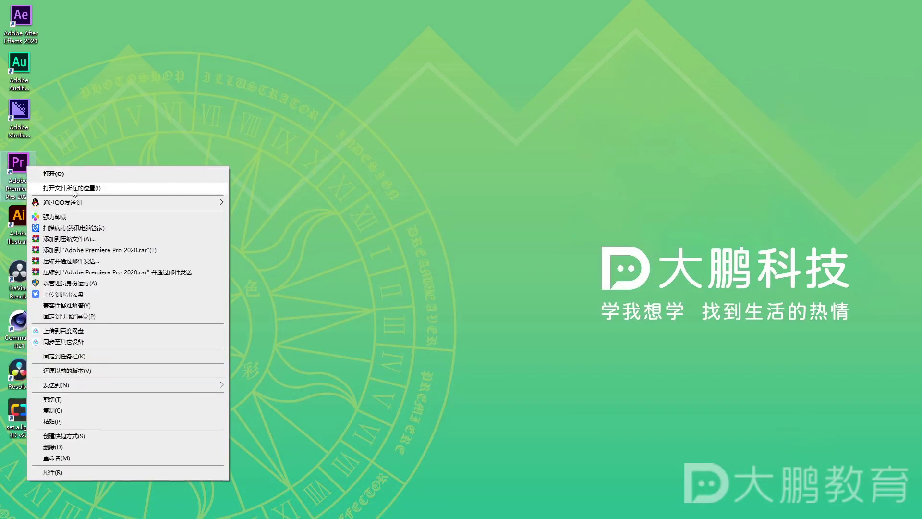
{"action": "left_click", "coordinate": [74, 188]}
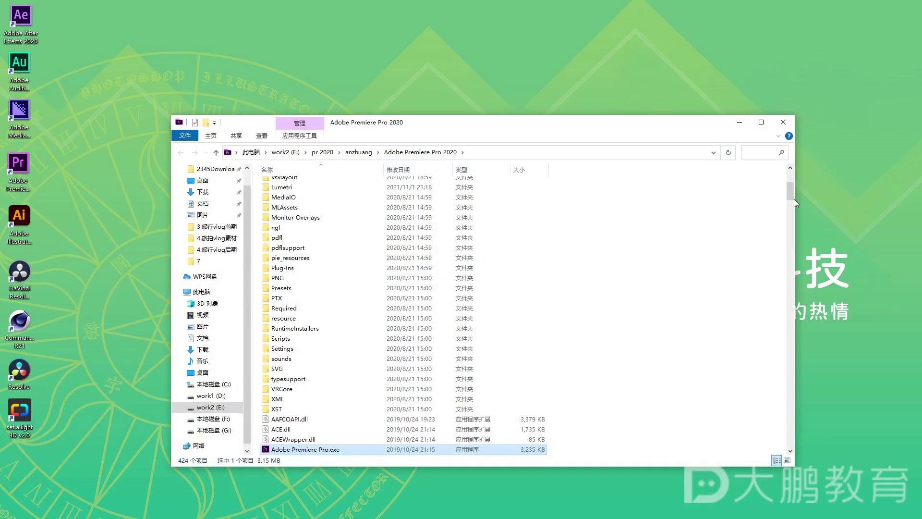
Open the Lumetri > LUTs > Creative subfolder of the Premiere Pro install folder
{"action": "scroll", "coordinate": [790, 193], "scroll_direction": "up", "scroll_amount": 6}
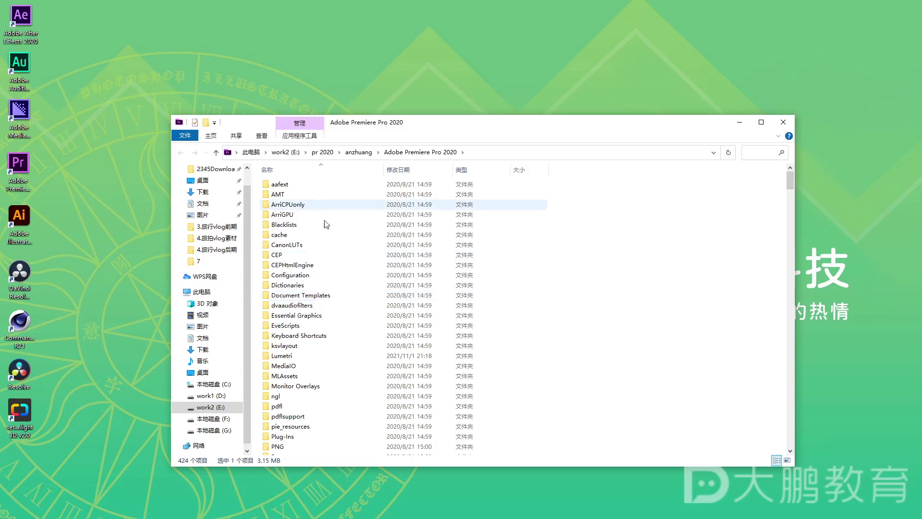
{"action": "scroll", "coordinate": [326, 288], "scroll_direction": "down", "scroll_amount": 5}
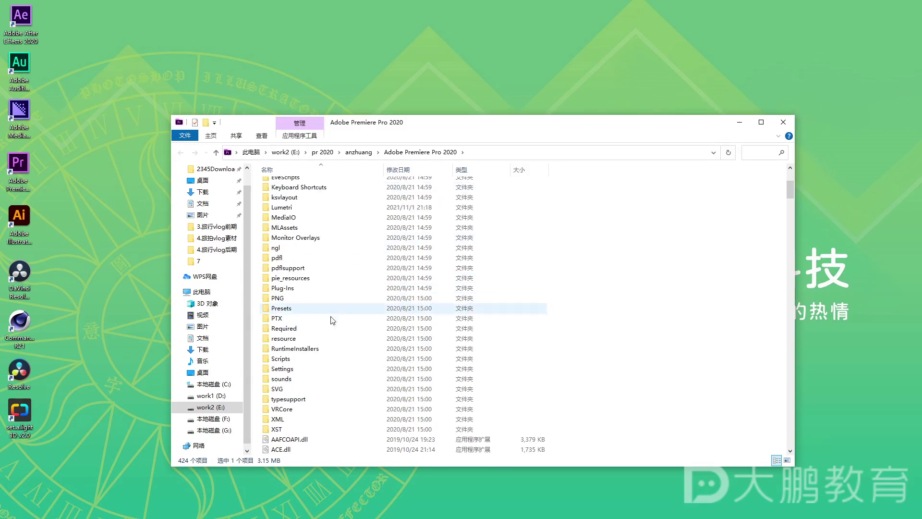
{"action": "scroll", "coordinate": [344, 366], "scroll_direction": "up", "scroll_amount": 1}
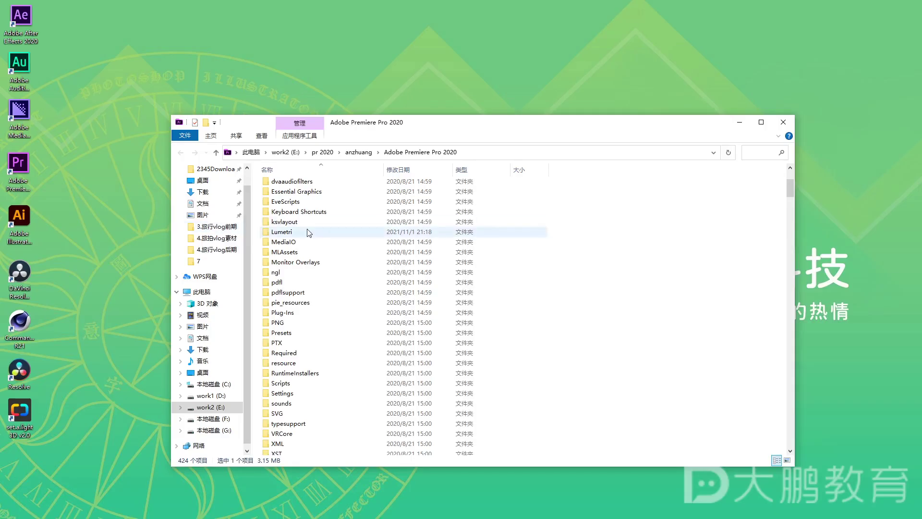
{"action": "double_click", "coordinate": [447, 245]}
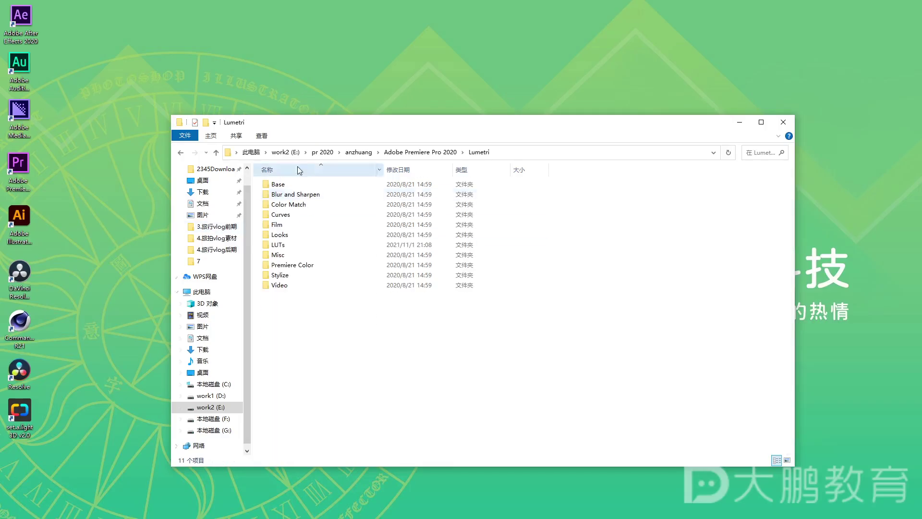
{"action": "double_click", "coordinate": [325, 246]}
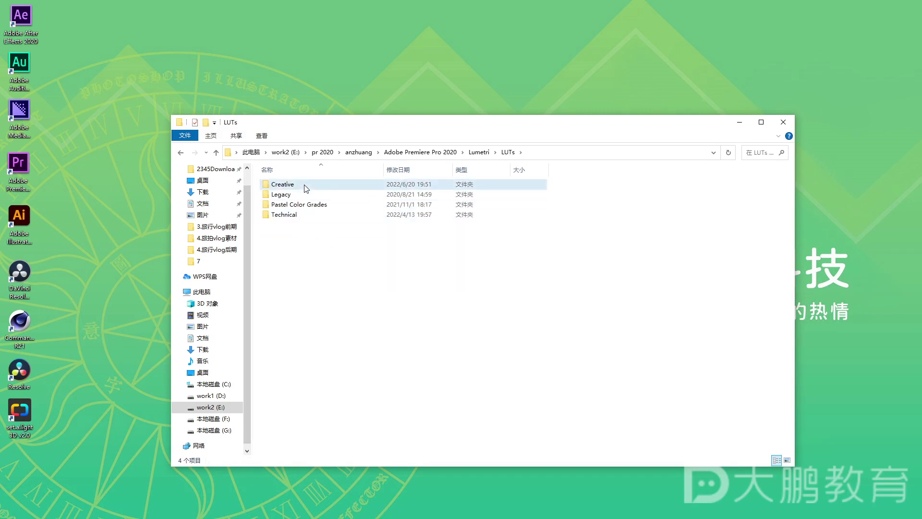
{"action": "double_click", "coordinate": [361, 185]}
Look through the Creative folder for the Pastel Color Grade .cube files and other LUTs, and close the folder window
{"action": "scroll", "coordinate": [560, 346], "scroll_direction": "down", "scroll_amount": 5}
{"action": "scroll", "coordinate": [519, 342], "scroll_direction": "up", "scroll_amount": 3}
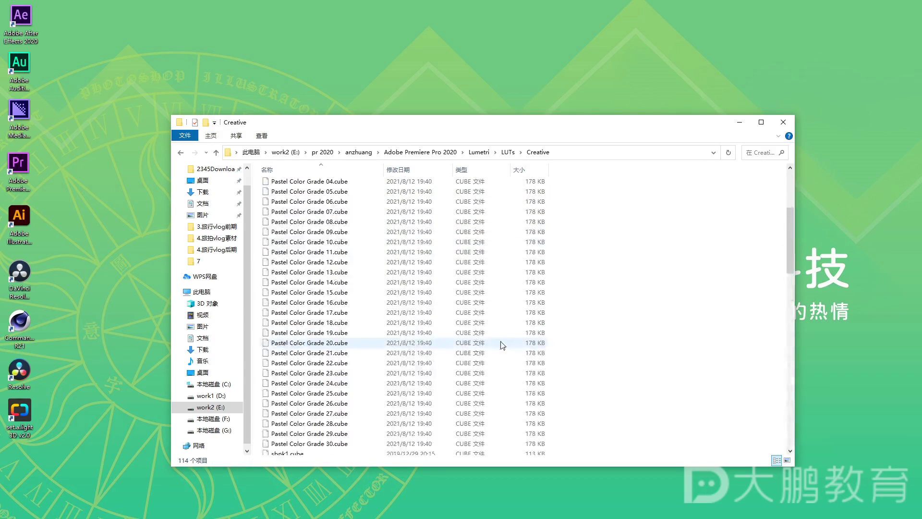
{"action": "scroll", "coordinate": [370, 302], "scroll_direction": "up", "scroll_amount": 3}
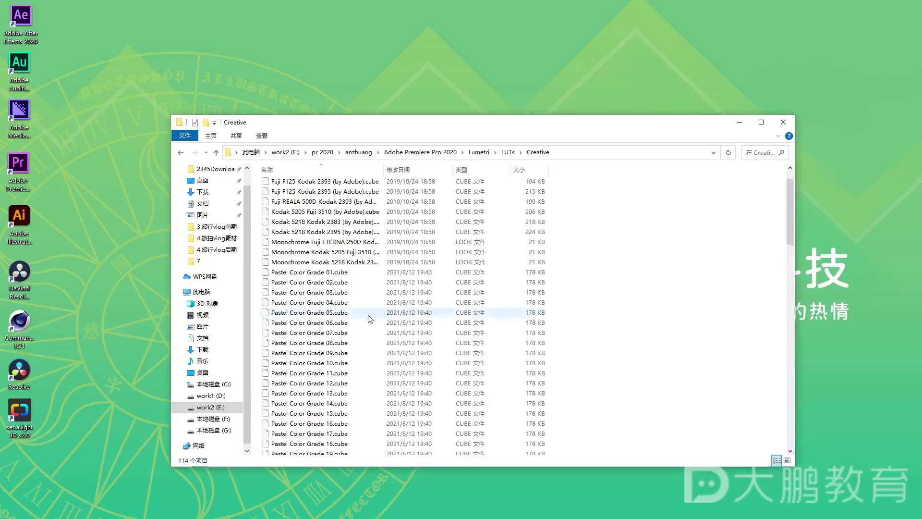
{"action": "scroll", "coordinate": [745, 363], "scroll_direction": "down", "scroll_amount": 12}
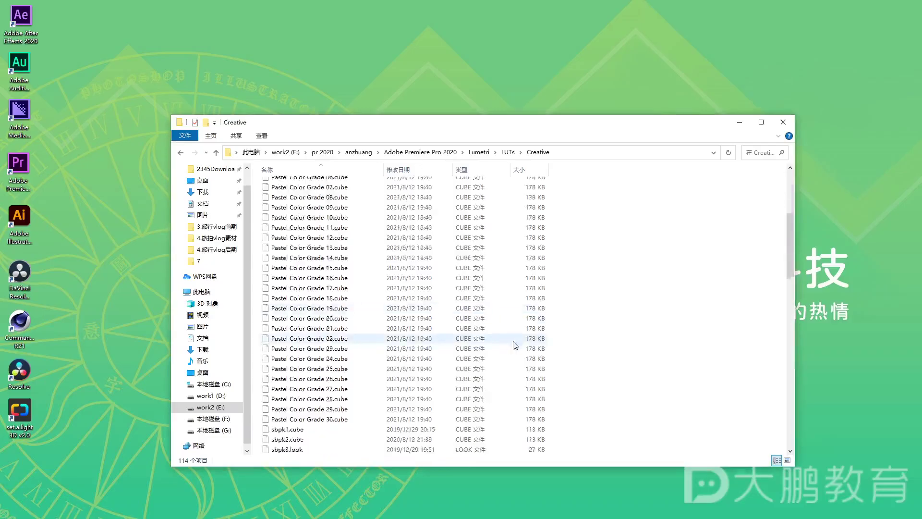
{"action": "scroll", "coordinate": [507, 356], "scroll_direction": "down", "scroll_amount": 4}
{"action": "scroll", "coordinate": [507, 354], "scroll_direction": "up", "scroll_amount": 12}
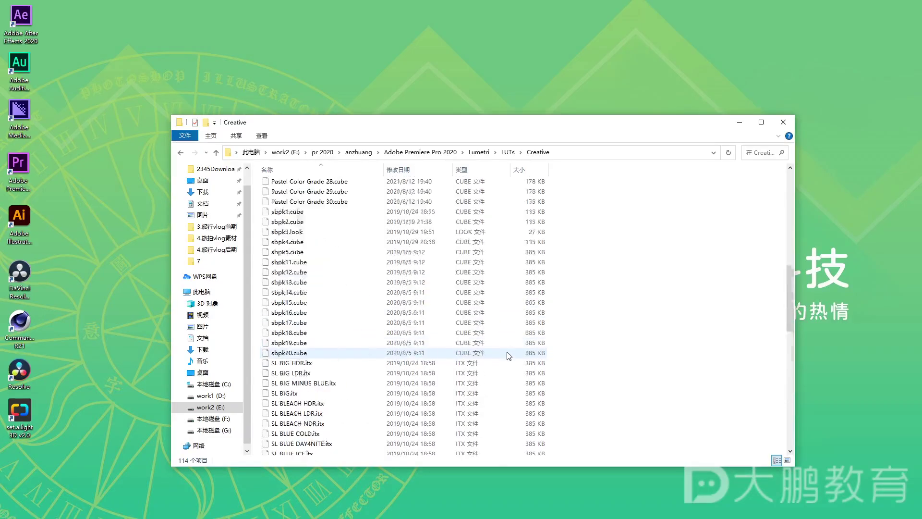
{"action": "scroll", "coordinate": [507, 355], "scroll_direction": "up", "scroll_amount": 4}
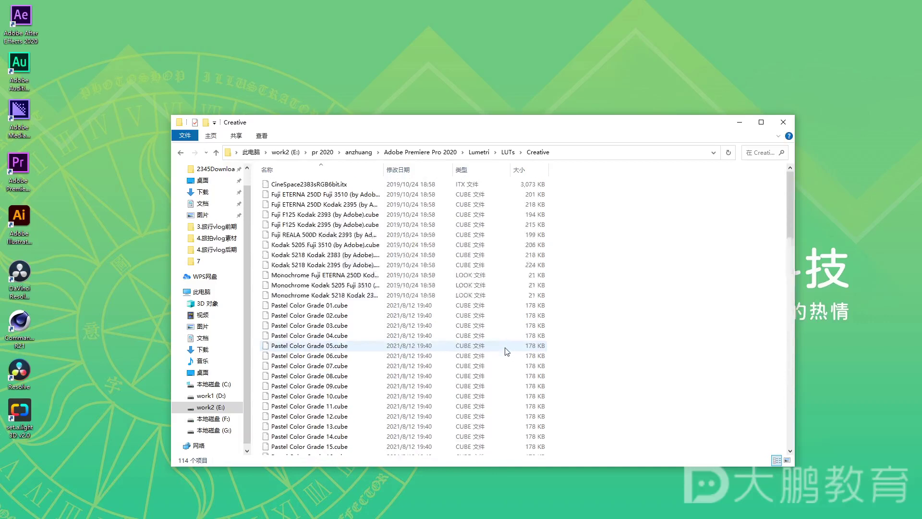
{"action": "left_click", "coordinate": [181, 152]}
{"action": "left_click", "coordinate": [782, 123]}
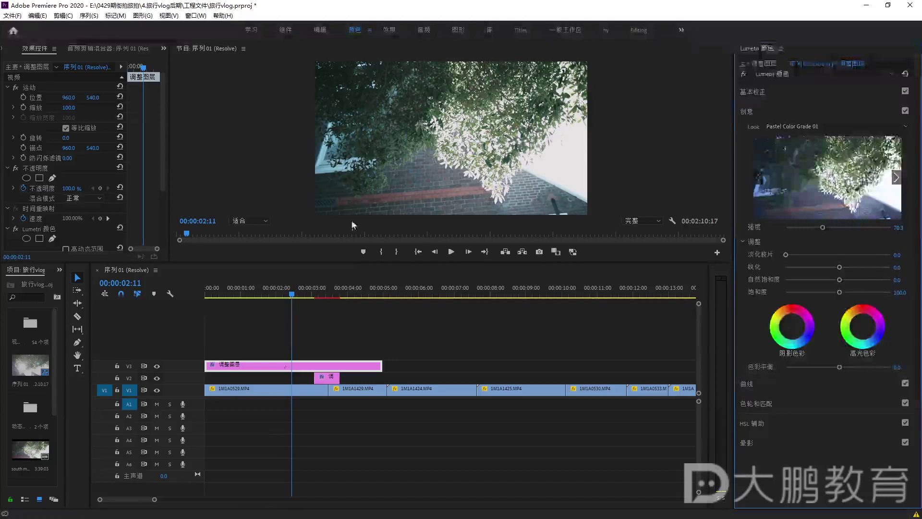
Return the playhead to the start of the sequence and fit the whole edit in the timeline view
{"action": "left_click", "coordinate": [269, 389]}
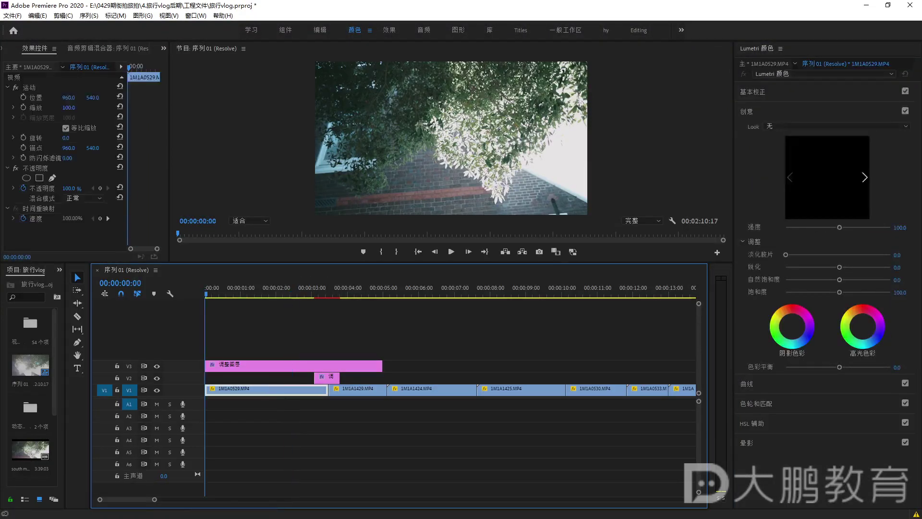
{"action": "key", "text": "Home"}
{"action": "left_click_drag", "start_coordinate": [153, 500], "coordinate": [354, 500]}
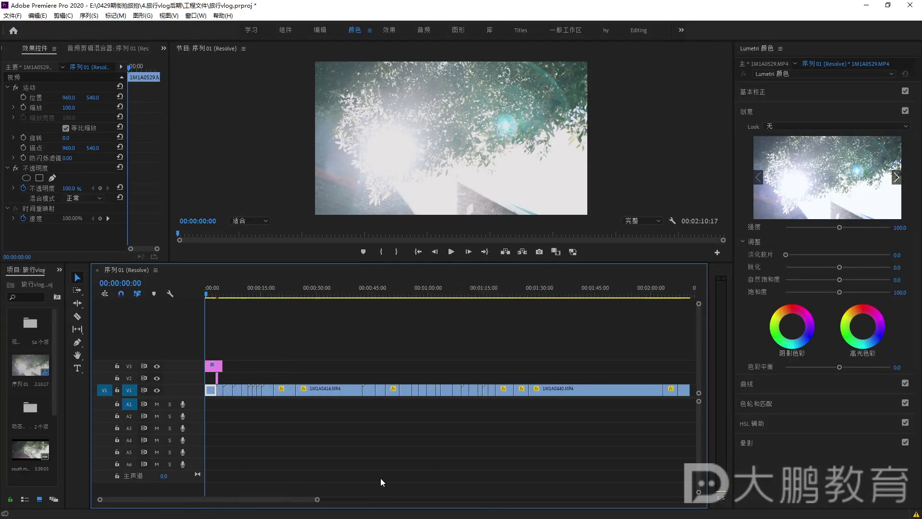
Handwrite a double-underlined "Vlog" with a large brace beside it on the desktop, and clear the annotation
{"action": "left_click", "coordinate": [866, 9]}
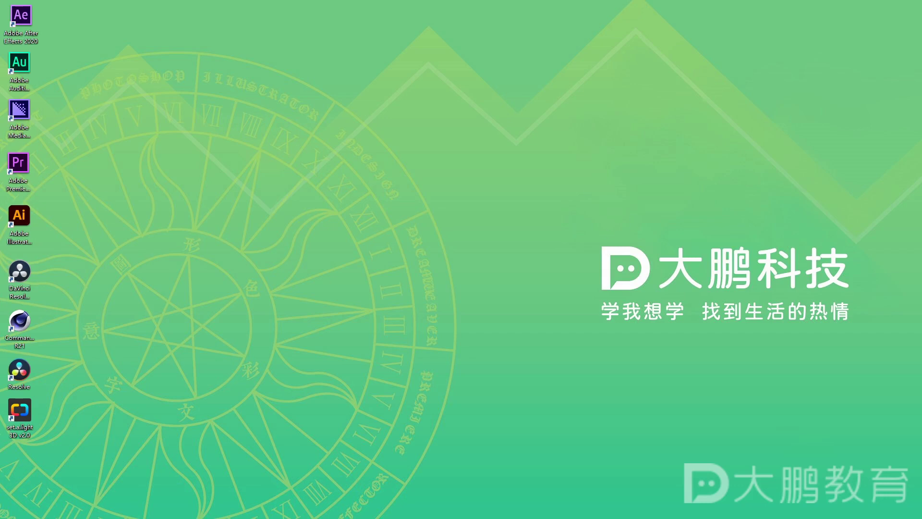
{"action": "mouse_move", "coordinate": [247, 220]}
{"action": "left_mouse_down"}
{"action": "mouse_move", "coordinate": [255, 259]}
{"action": "mouse_move", "coordinate": [333, 208]}
{"action": "left_mouse_up"}
{"action": "left_click_drag", "start_coordinate": [389, 117], "coordinate": [383, 262]}
{"action": "mouse_move", "coordinate": [403, 232]}
{"action": "left_mouse_down"}
{"action": "mouse_move", "coordinate": [440, 264]}
{"action": "mouse_move", "coordinate": [413, 236]}
{"action": "left_mouse_up"}
{"action": "left_click_drag", "start_coordinate": [484, 221], "coordinate": [456, 342]}
{"action": "left_click_drag", "start_coordinate": [243, 336], "coordinate": [471, 336]}
{"action": "left_click_drag", "start_coordinate": [214, 374], "coordinate": [484, 359]}
{"action": "mouse_move", "coordinate": [636, 177]}
{"action": "left_mouse_down"}
{"action": "mouse_move", "coordinate": [578, 214]}
{"action": "mouse_move", "coordinate": [564, 457]}
{"action": "left_mouse_up"}
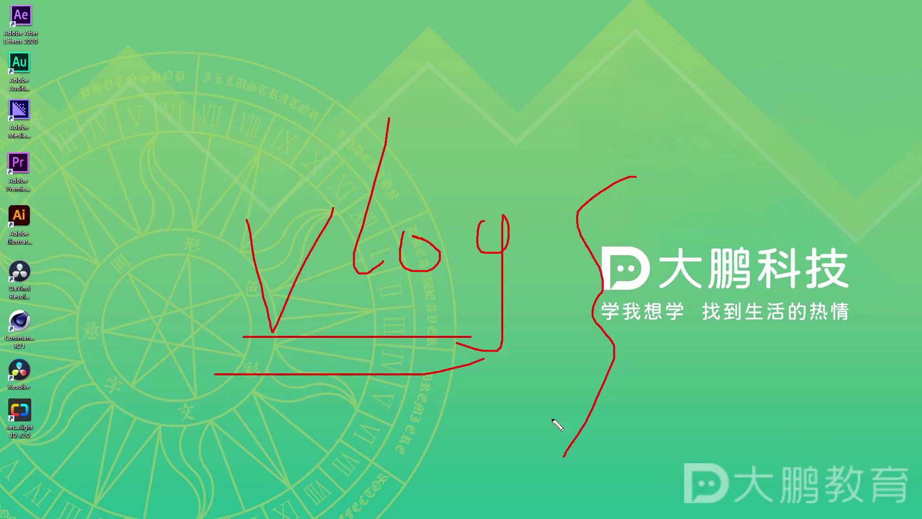
{"action": "key", "text": "Escape"}
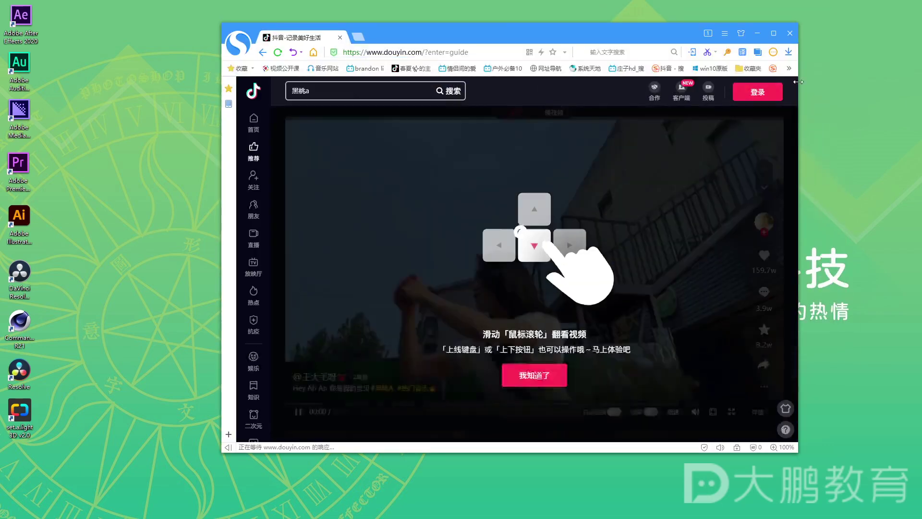
Switch to a maximized browser on douyin.com, dismiss the login prompt and activate the site's search
{"action": "left_click", "coordinate": [773, 33]}
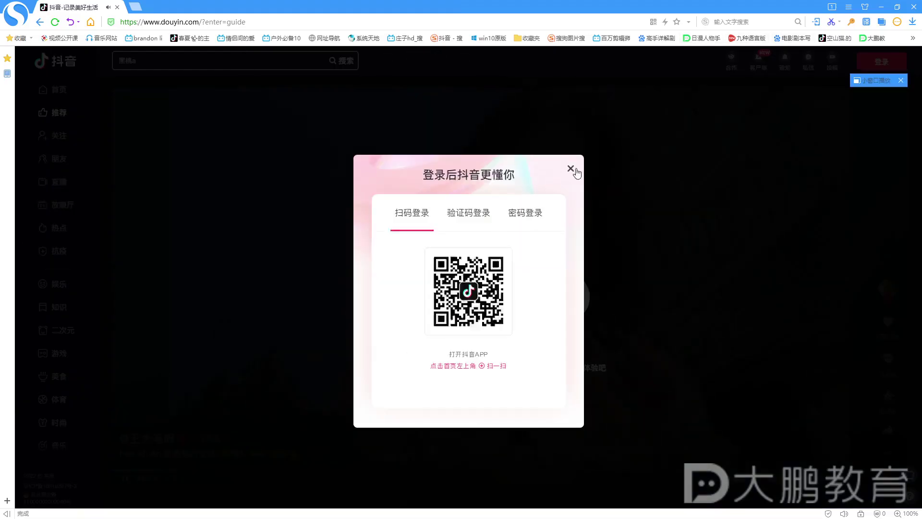
{"action": "left_click", "coordinate": [571, 168]}
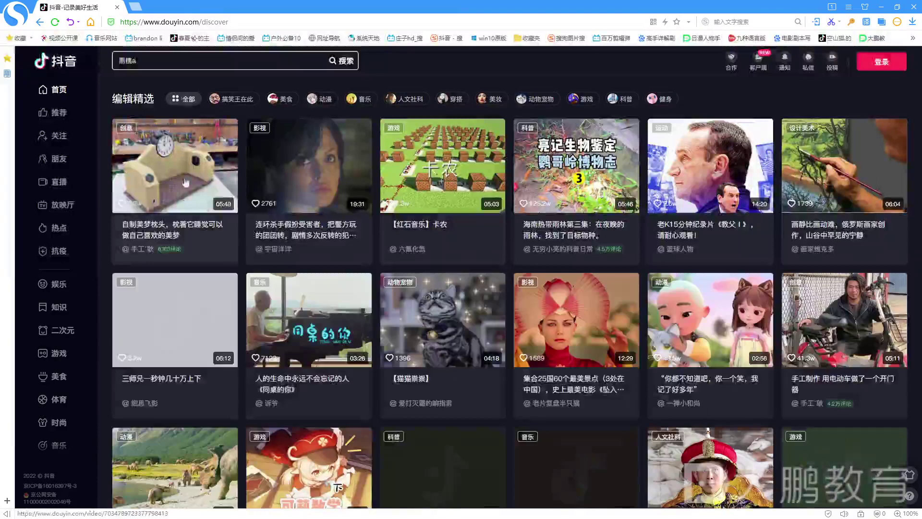
{"action": "left_click", "coordinate": [221, 61]}
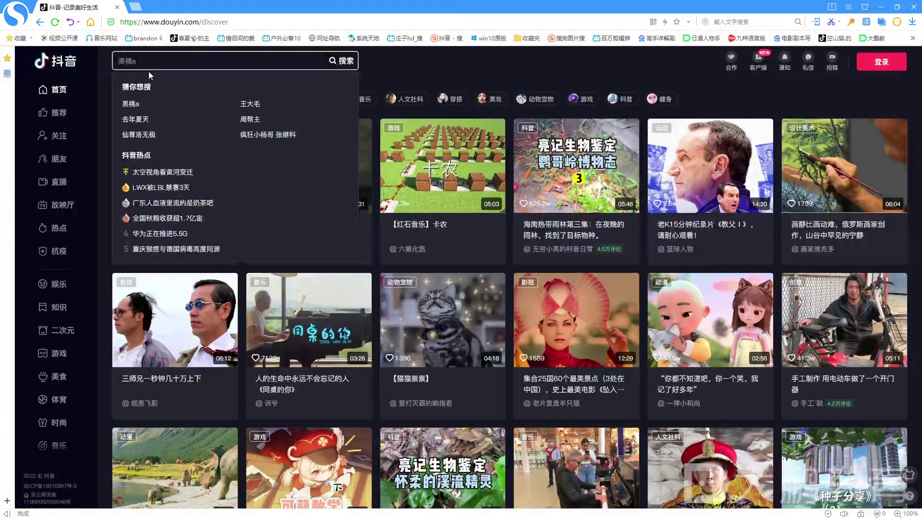